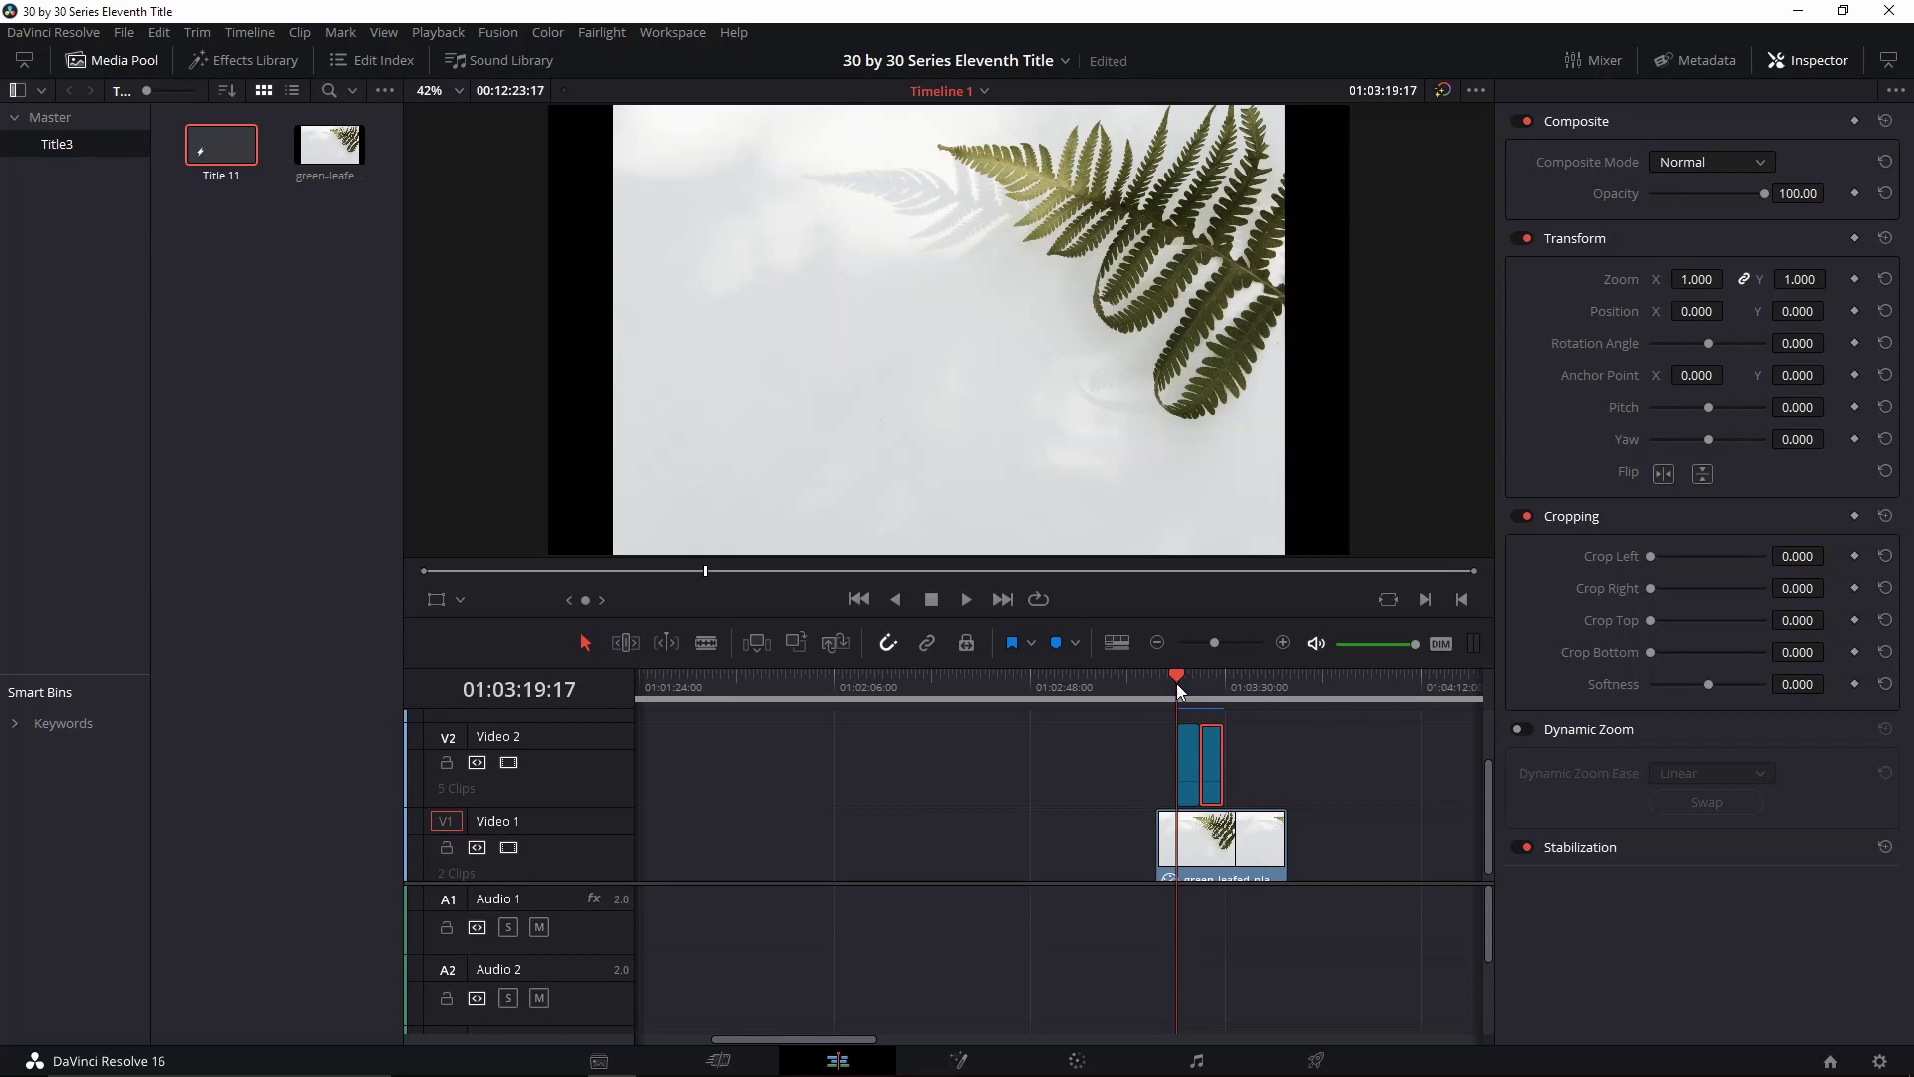
Play back the finished title animation, then return the playhead to its start at 01:03:19:17
key("space")
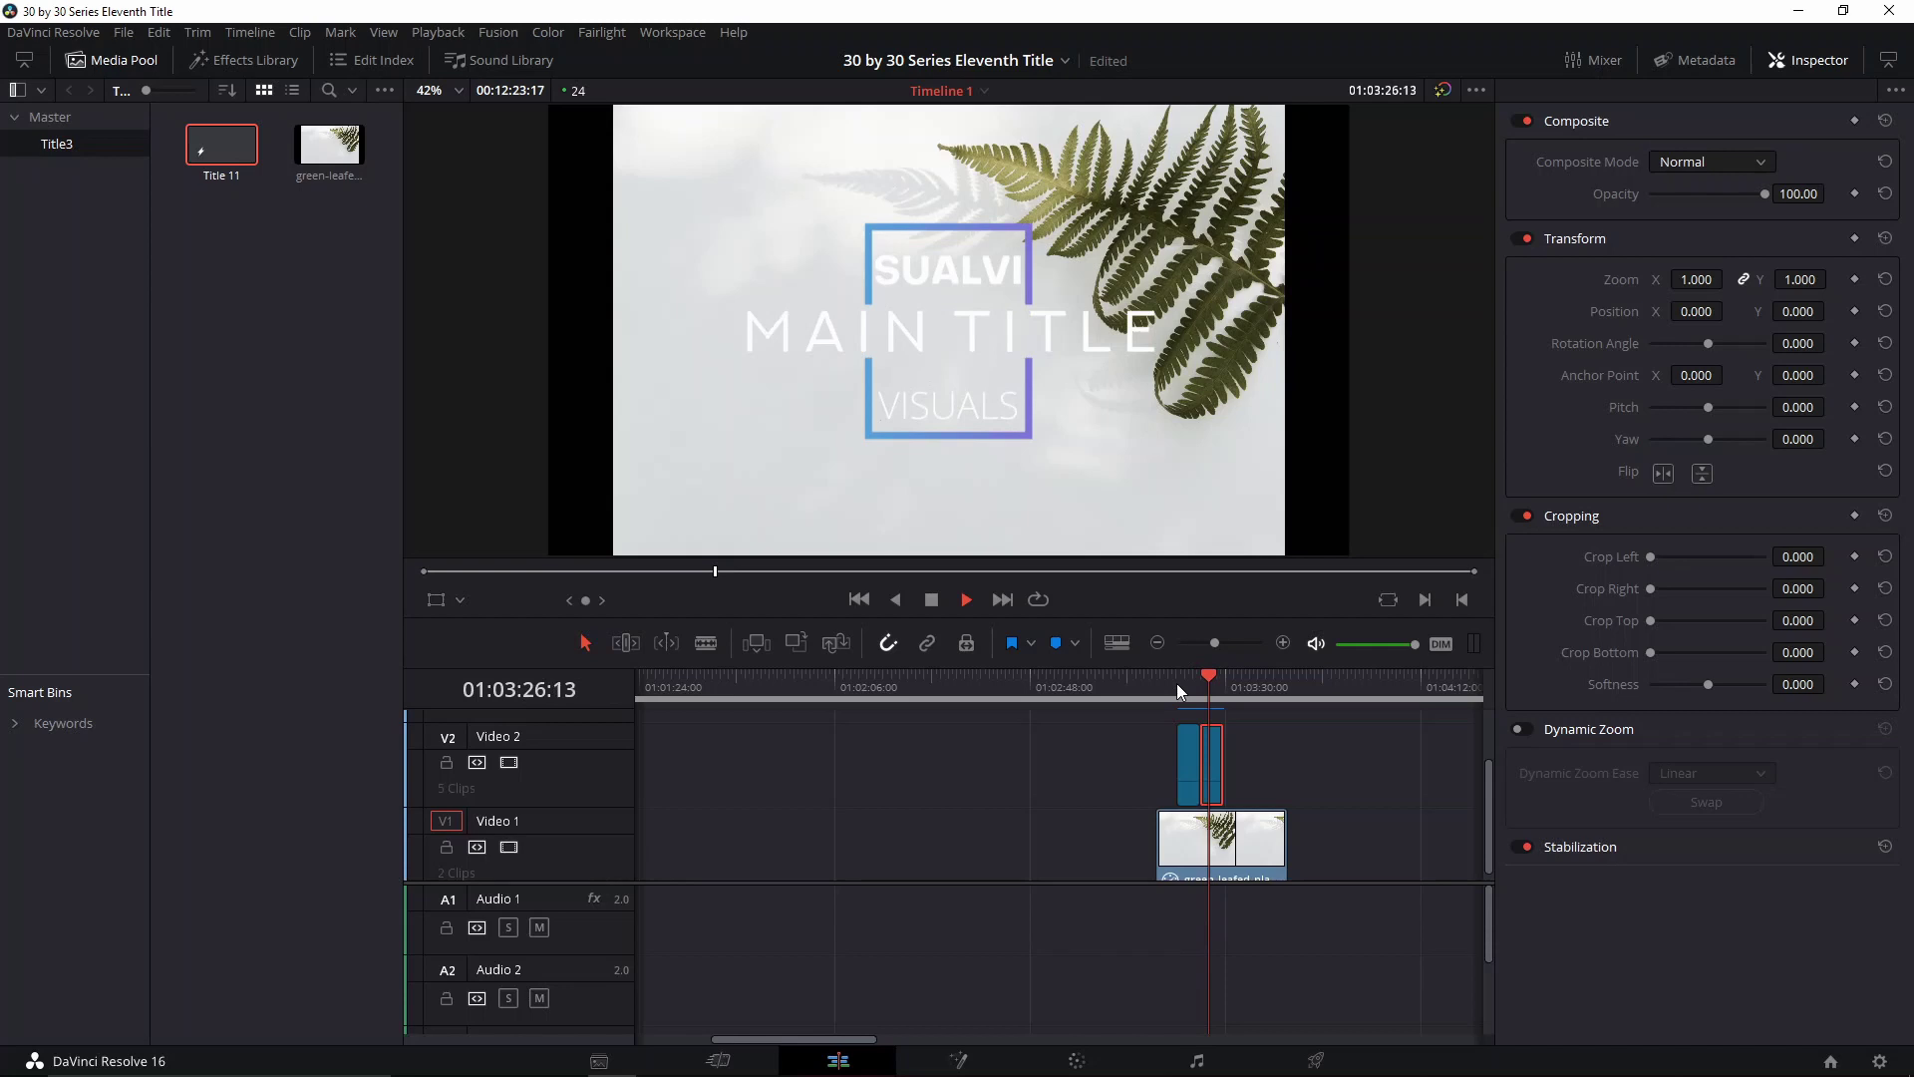
key("space")
left_click(1179, 695)
Create a new Fusion composition with the default settings in the Title3 bin and open it on the Fusion page
right_click(317, 246)
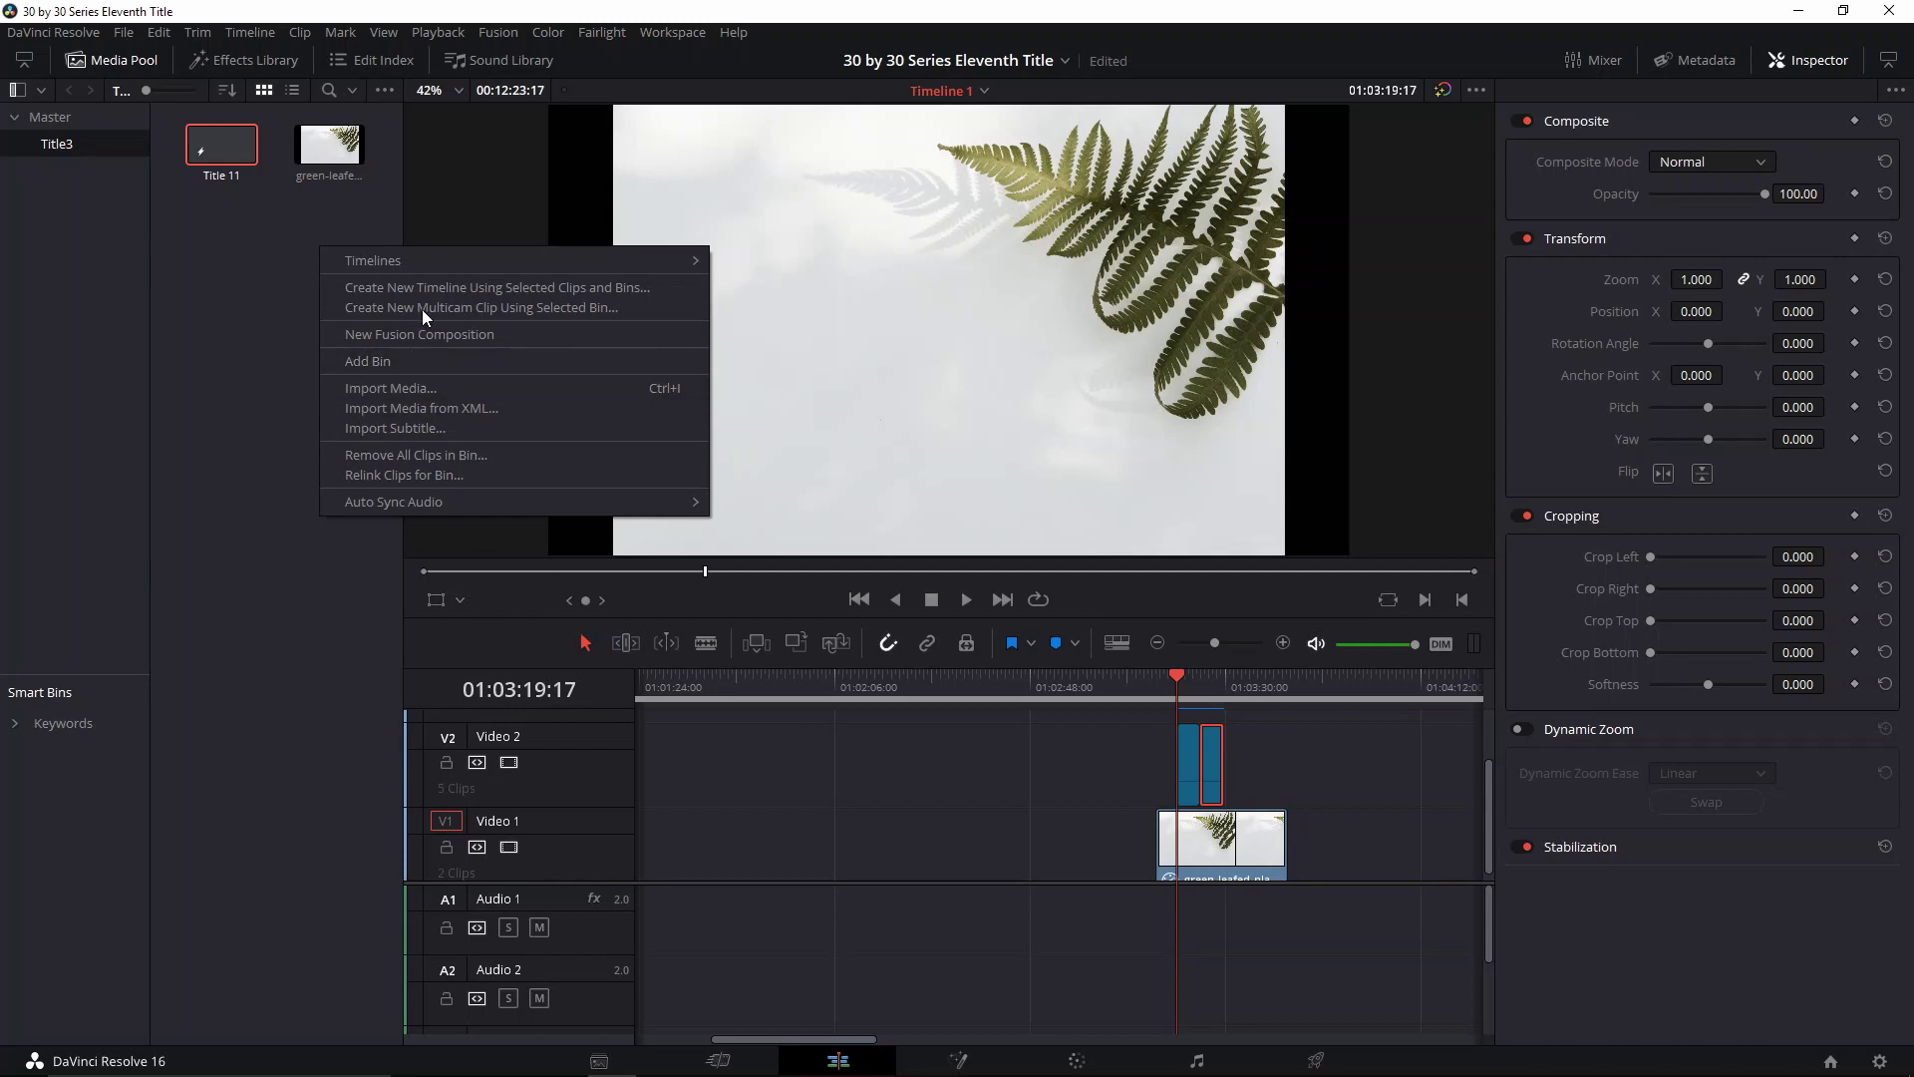
left_click(456, 334)
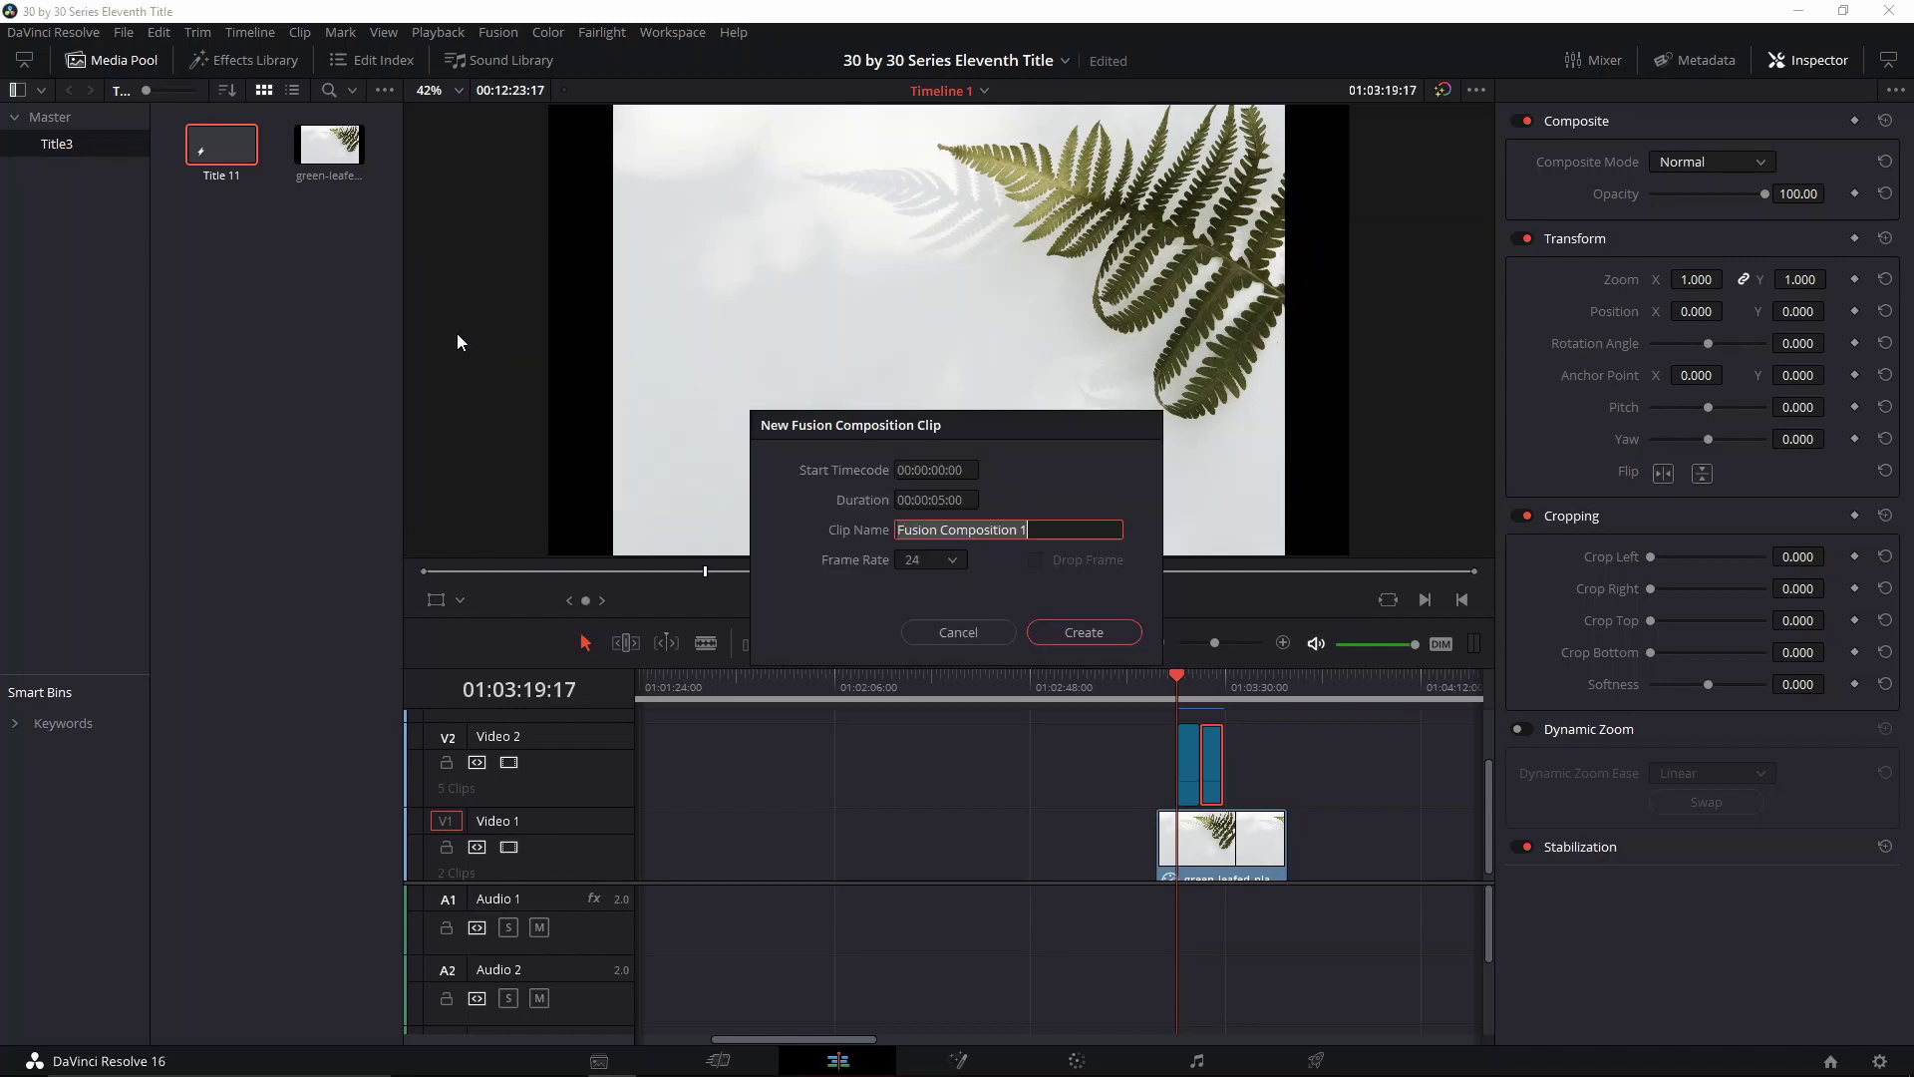
left_click(1048, 630)
left_click(251, 215)
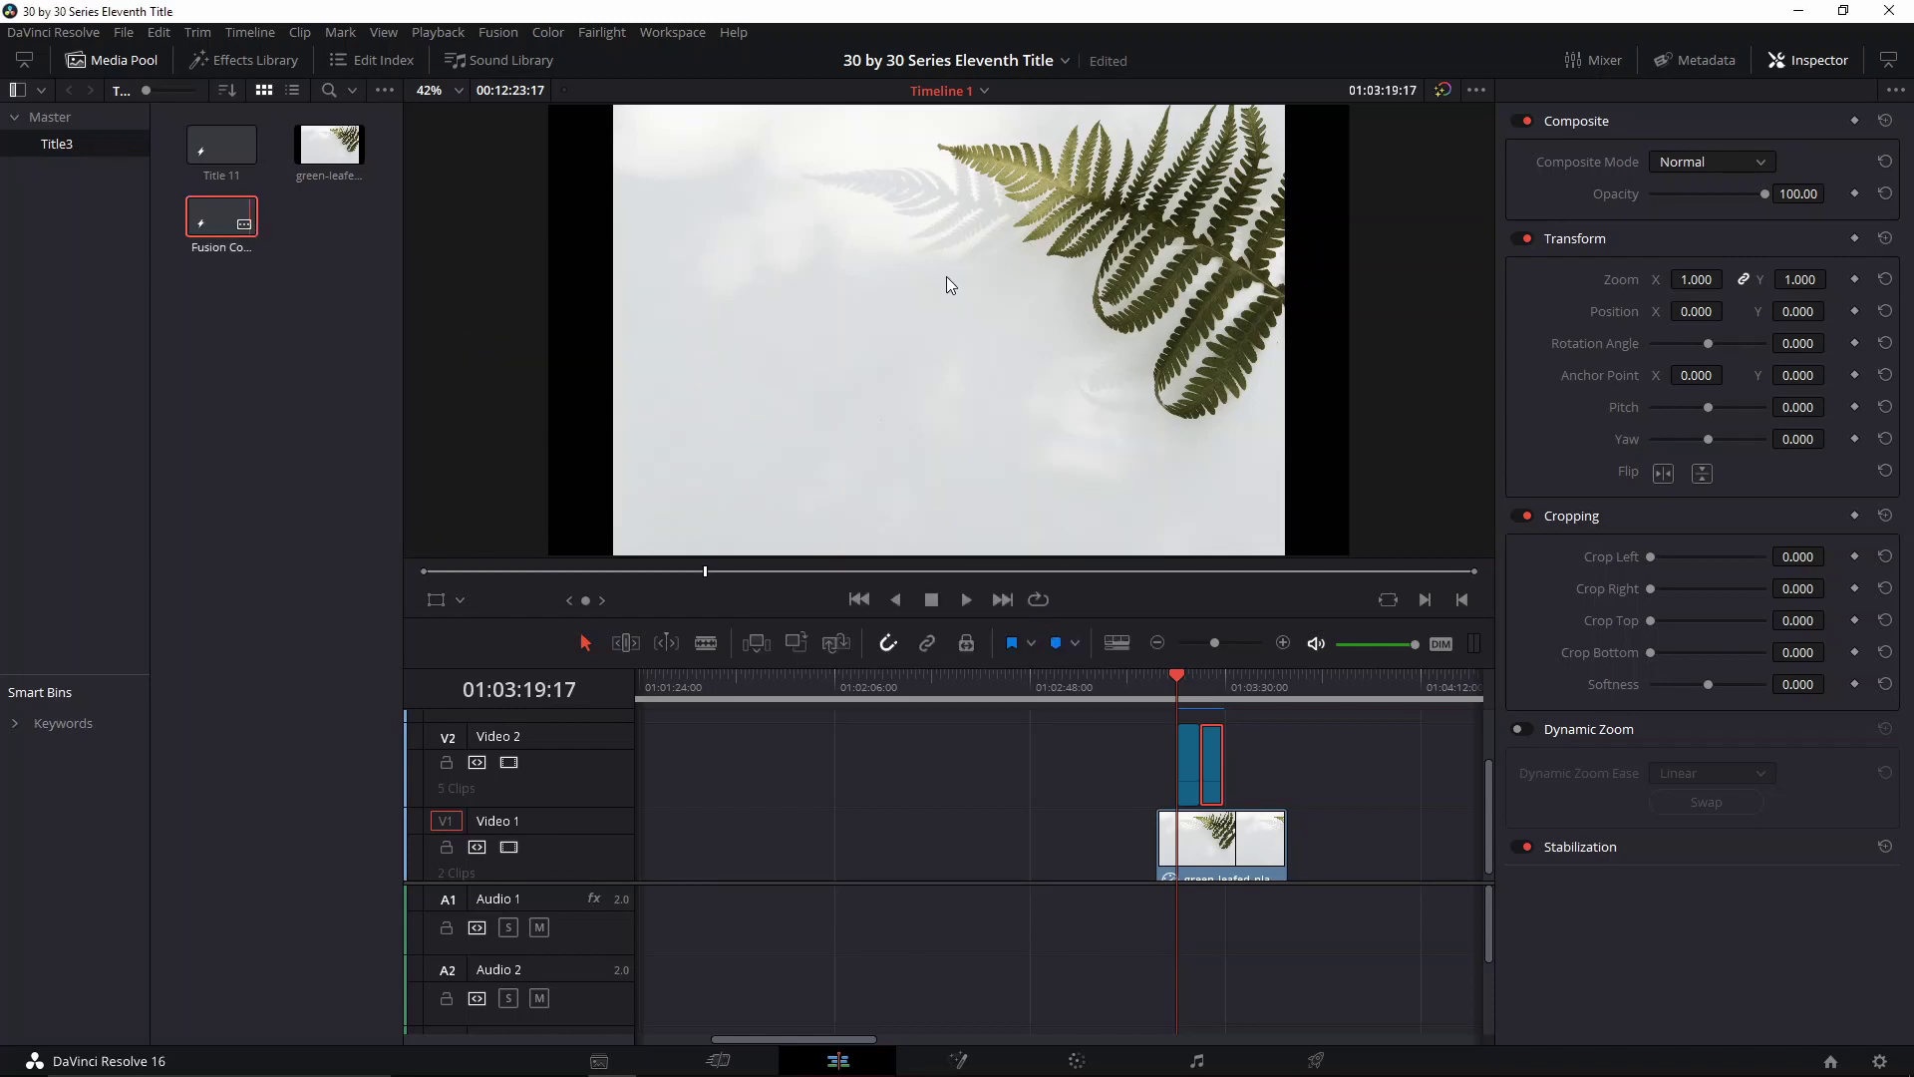
key("shift+5")
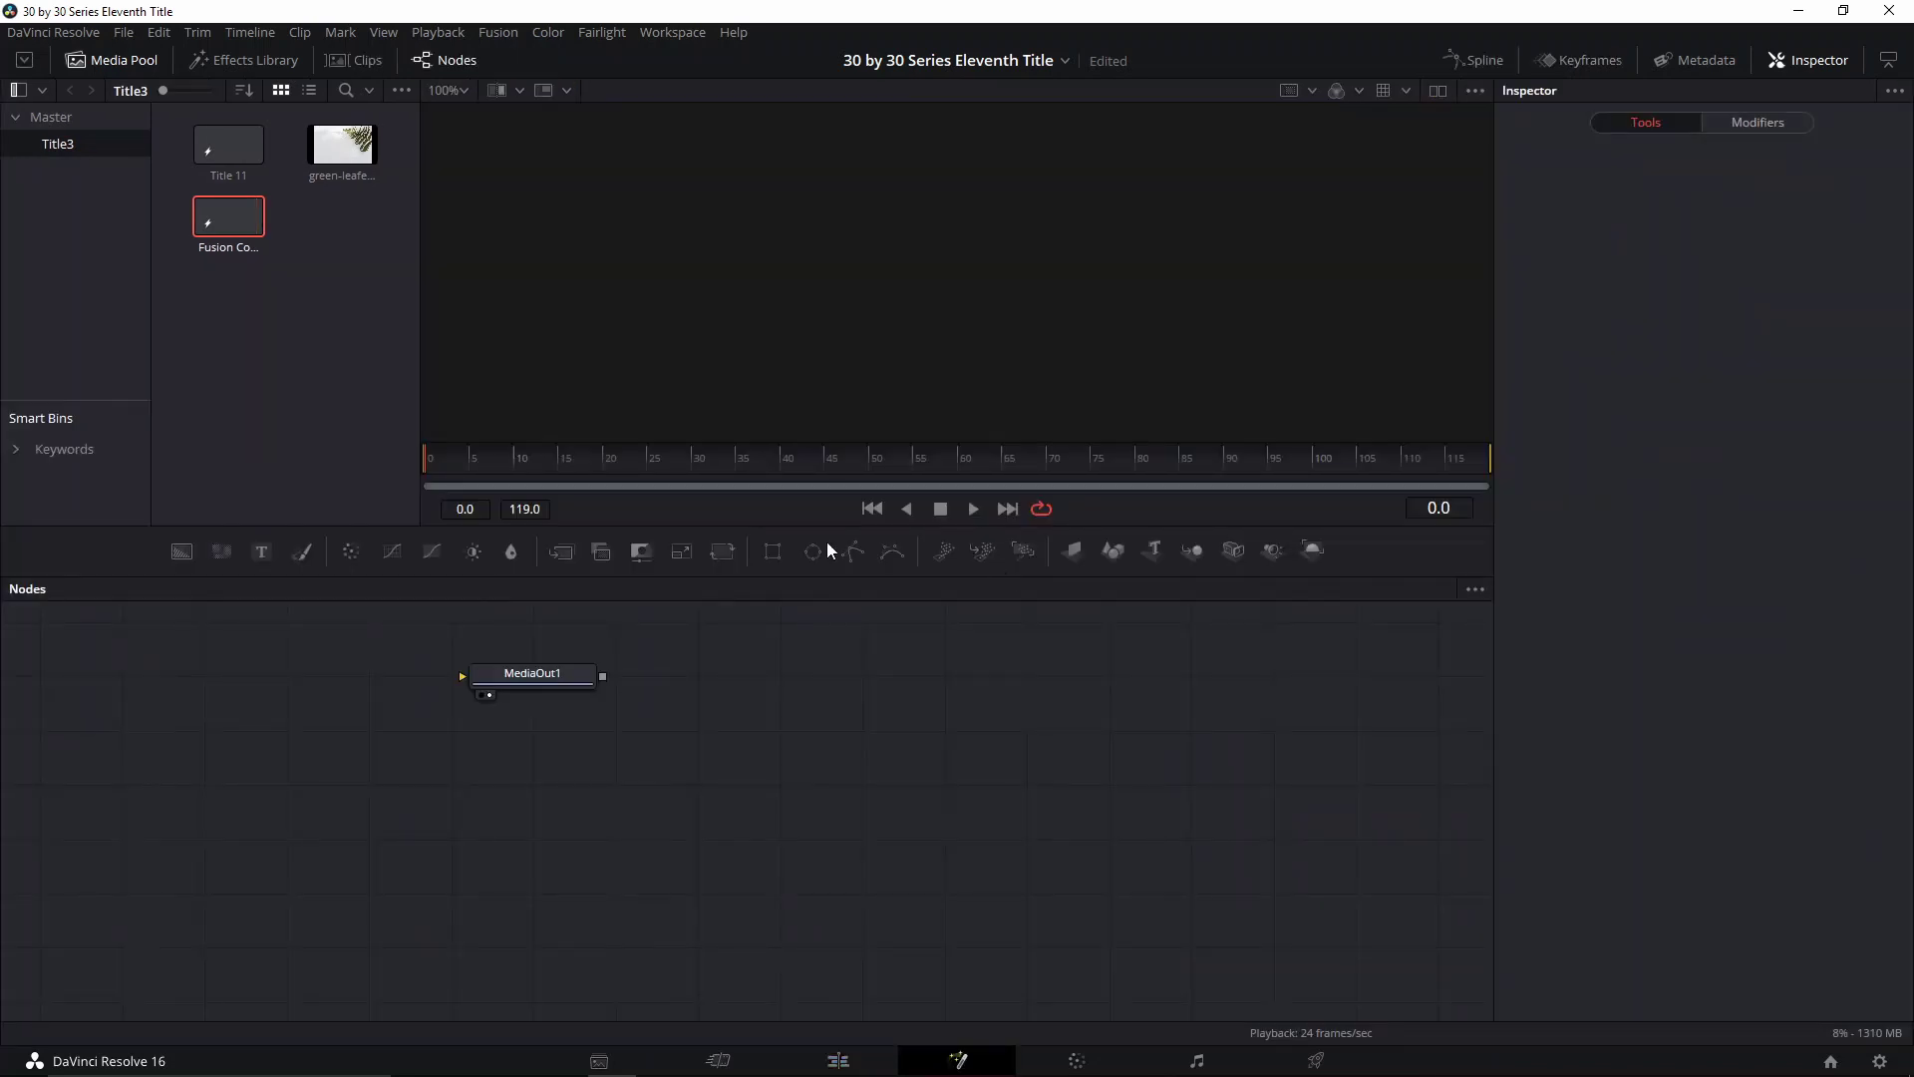
Move MediaOut1 aside, add a Background node and connect it to MediaOut1
left_click_drag(509, 675, 1243, 782)
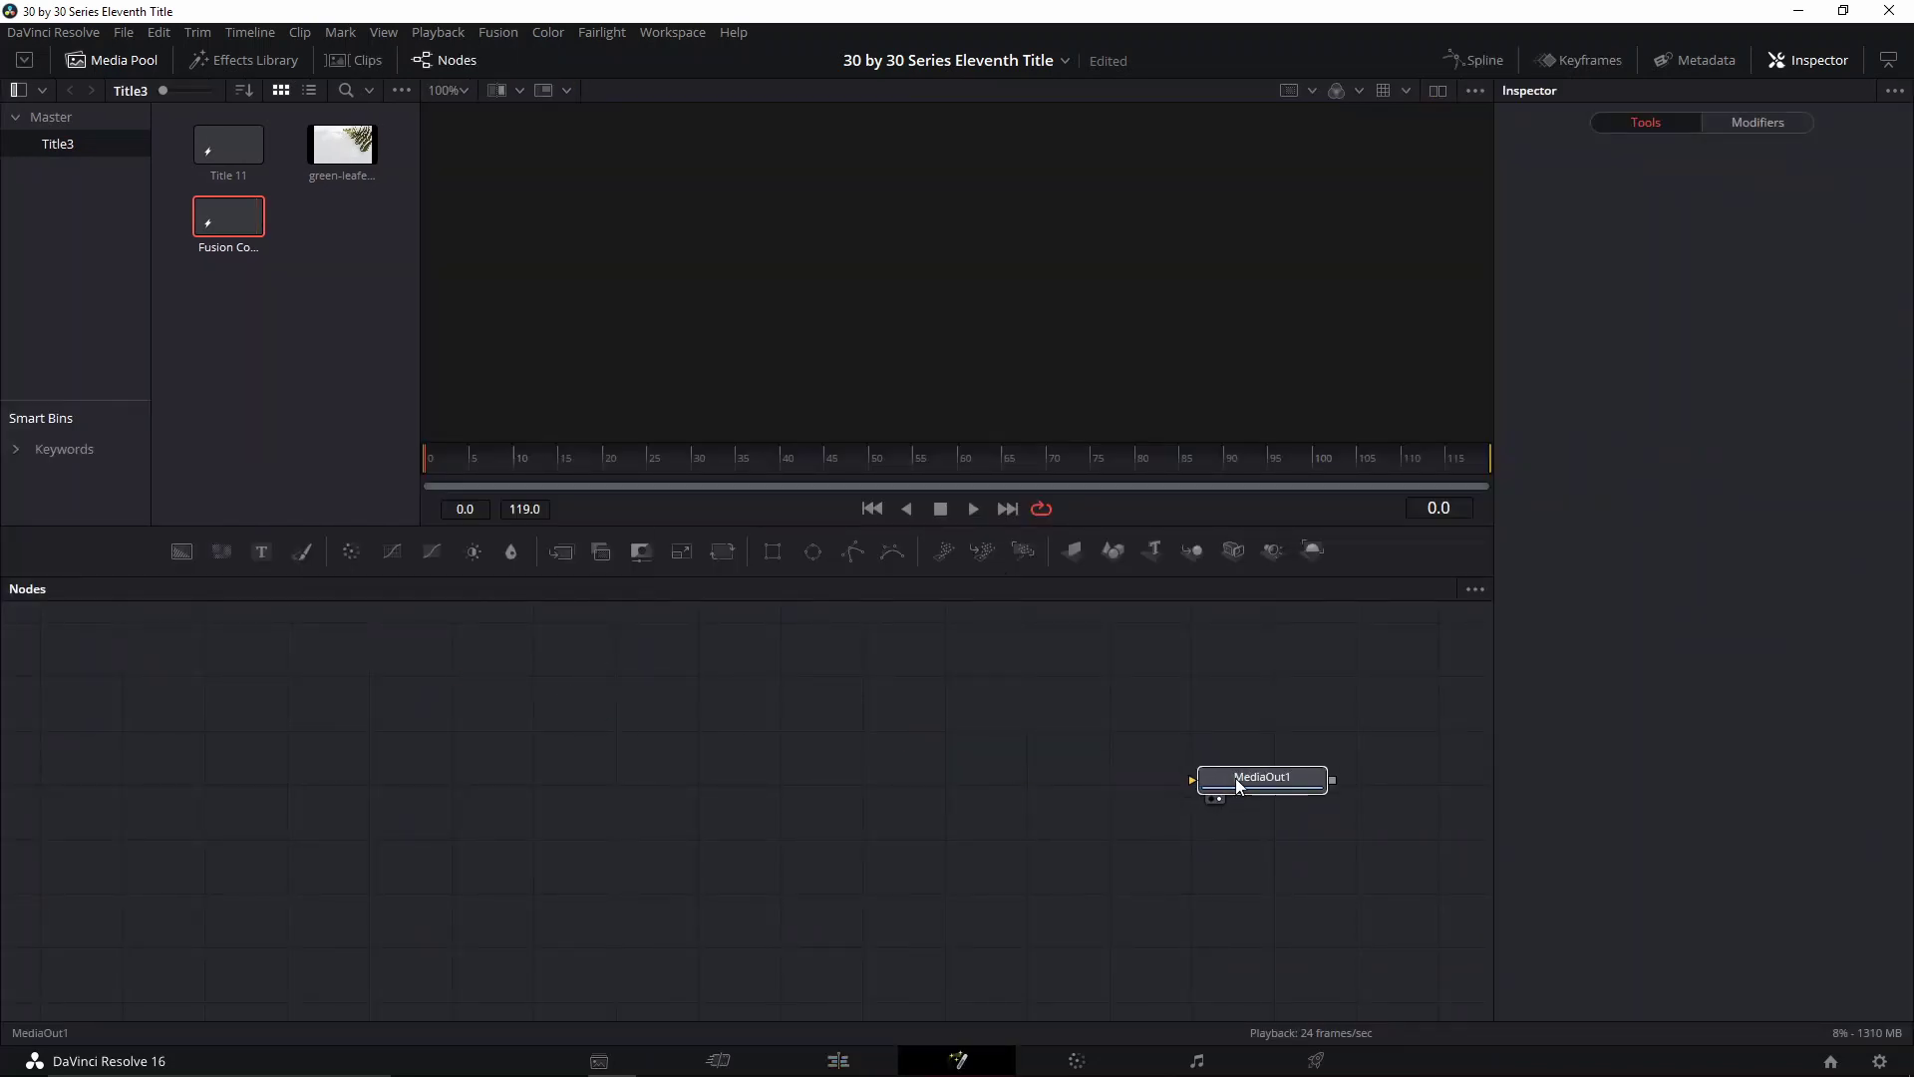
left_click(181, 551)
left_click_drag(1040, 703, 1296, 786)
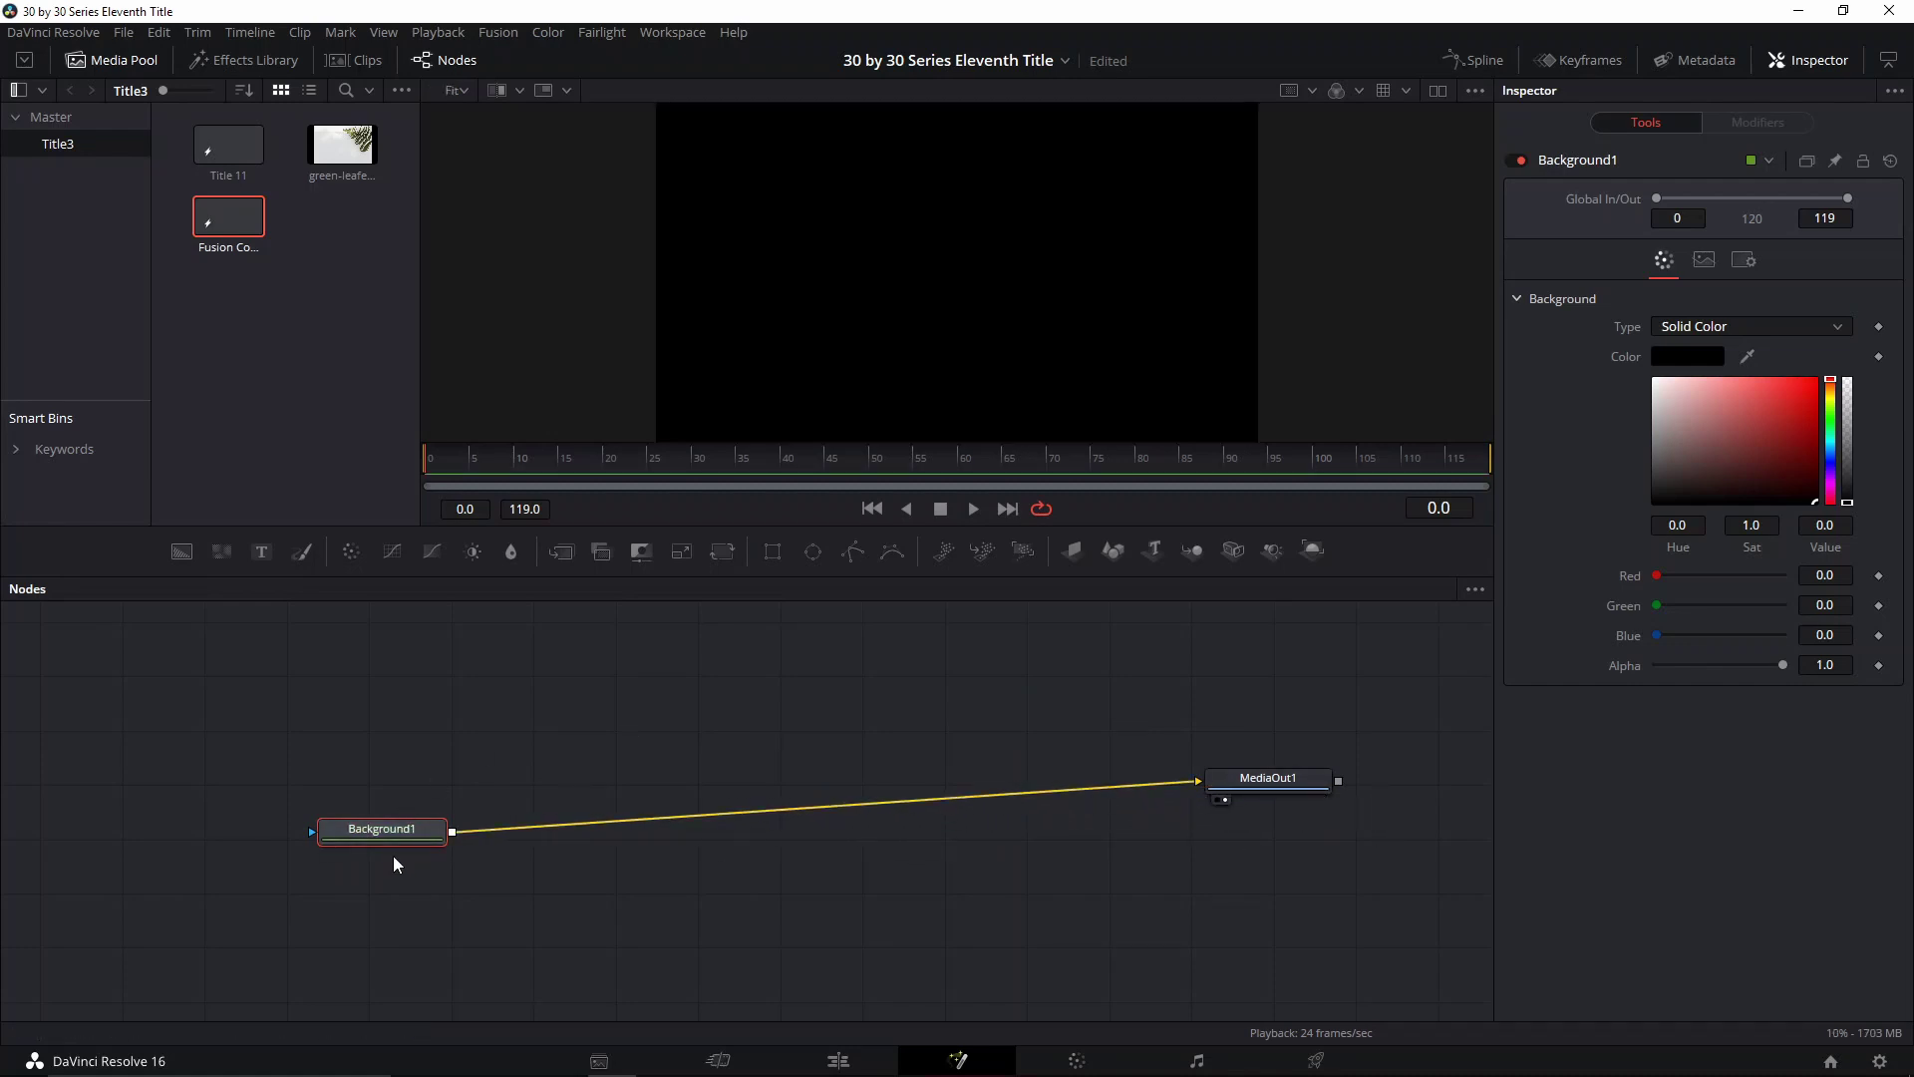
left_click_drag(423, 836, 426, 804)
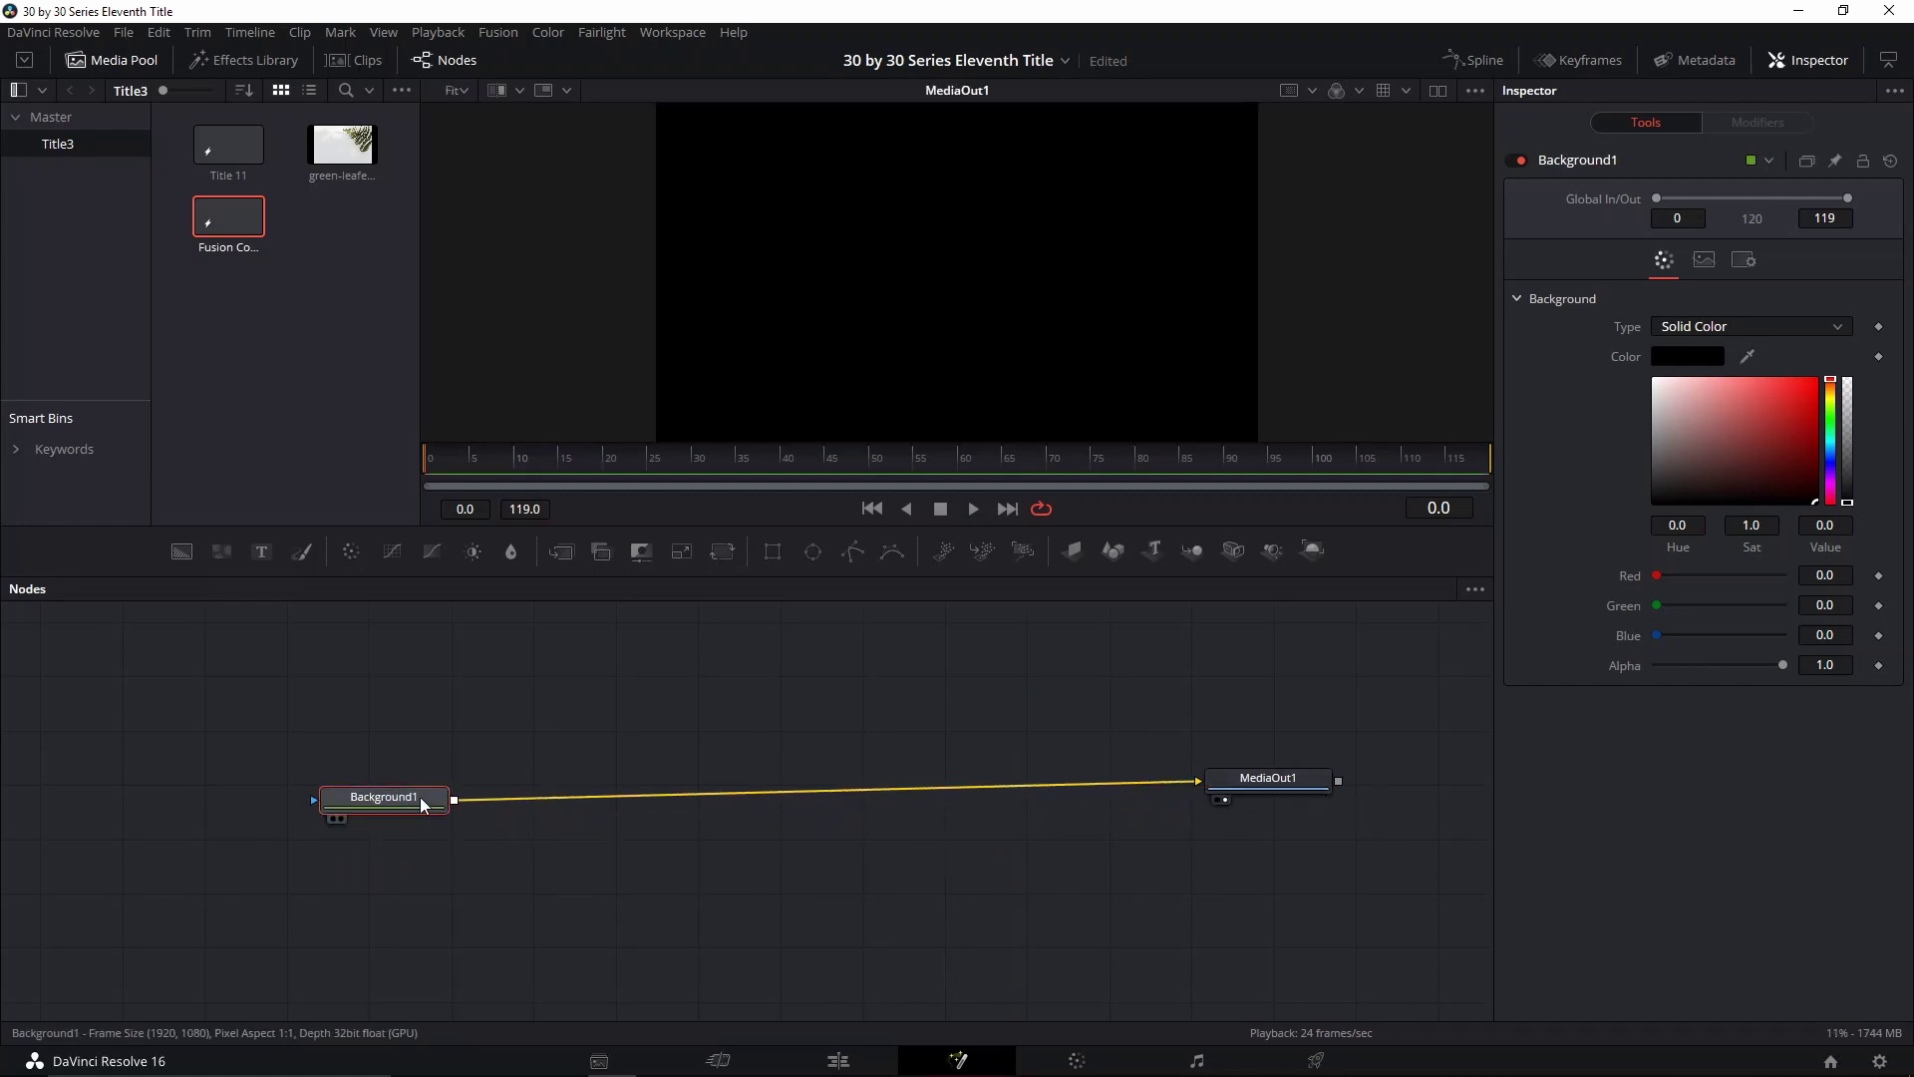
Insert a Merge node between Background1 and MediaOut1 and stagger the two new nodes
left_click(566, 558)
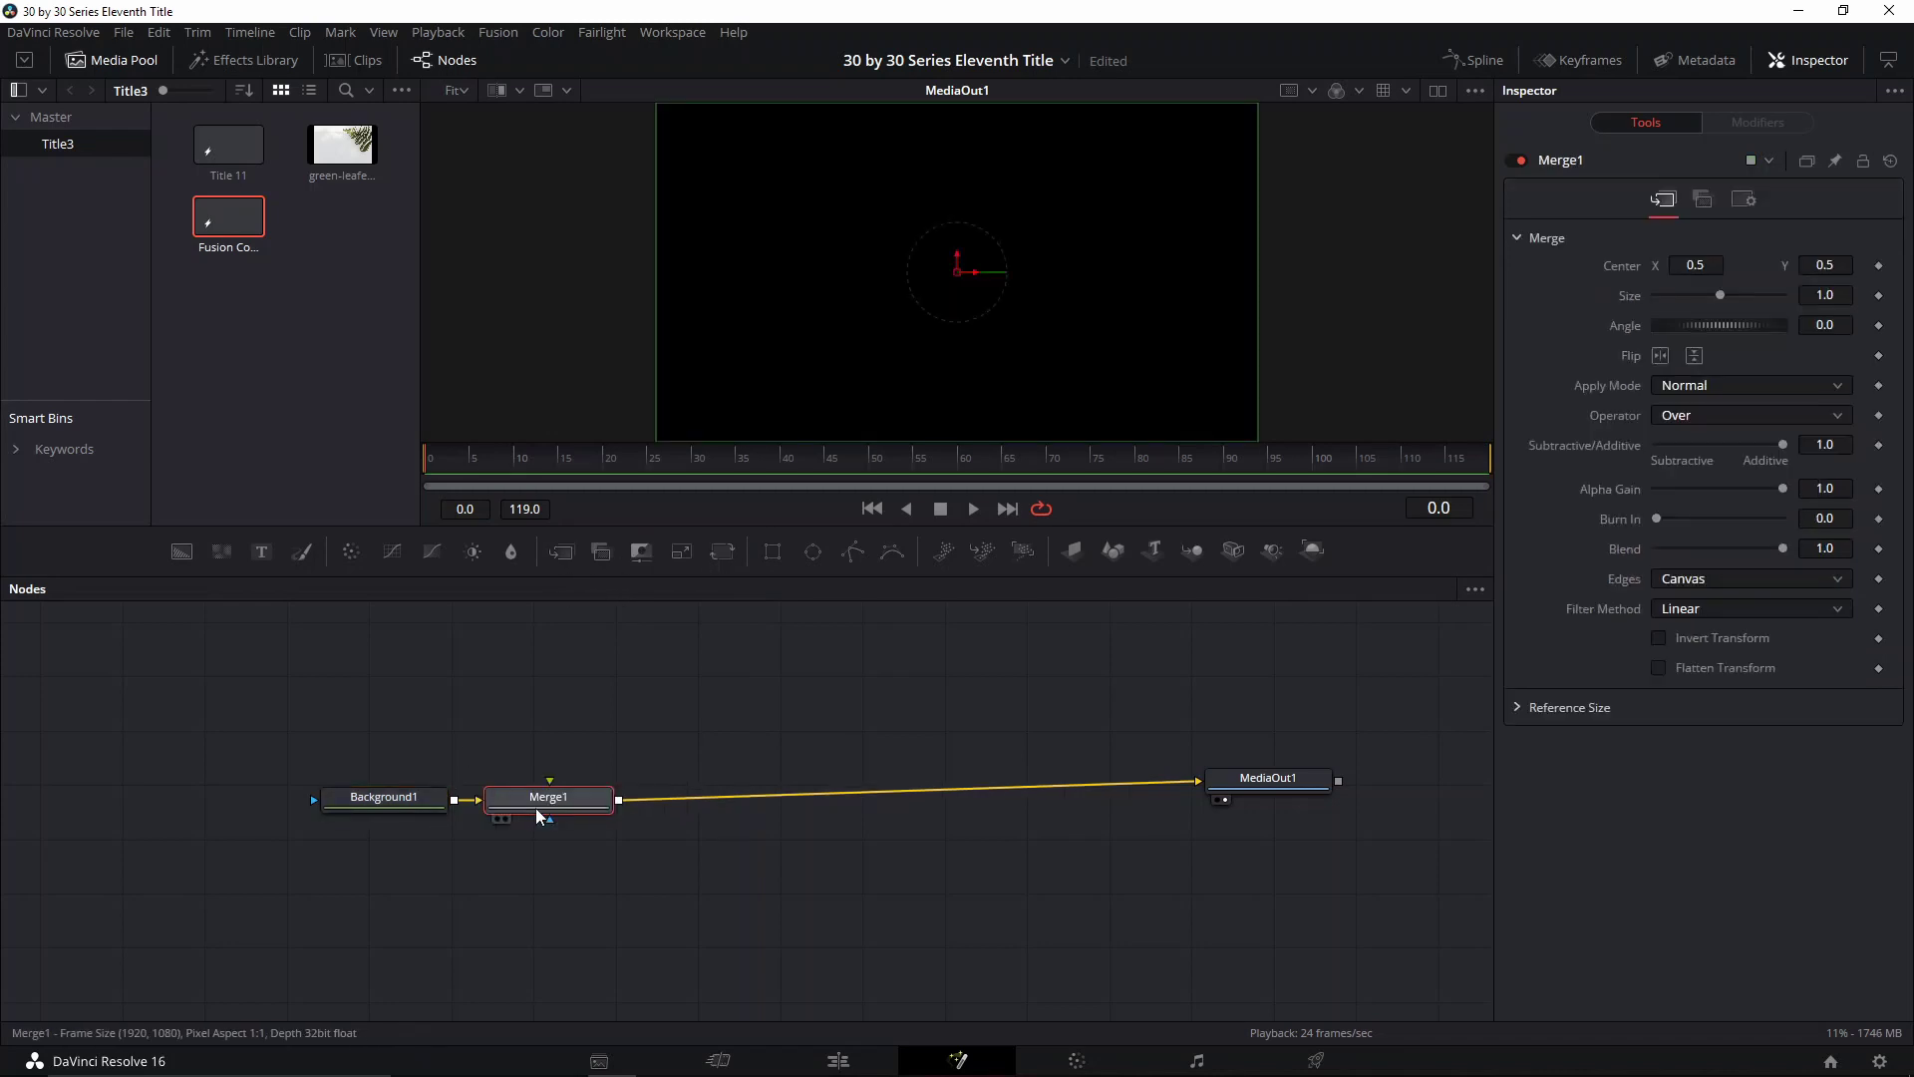
left_click_drag(542, 802, 606, 770)
left_click_drag(410, 808, 384, 871)
left_click_drag(611, 775, 570, 831)
left_click(647, 710)
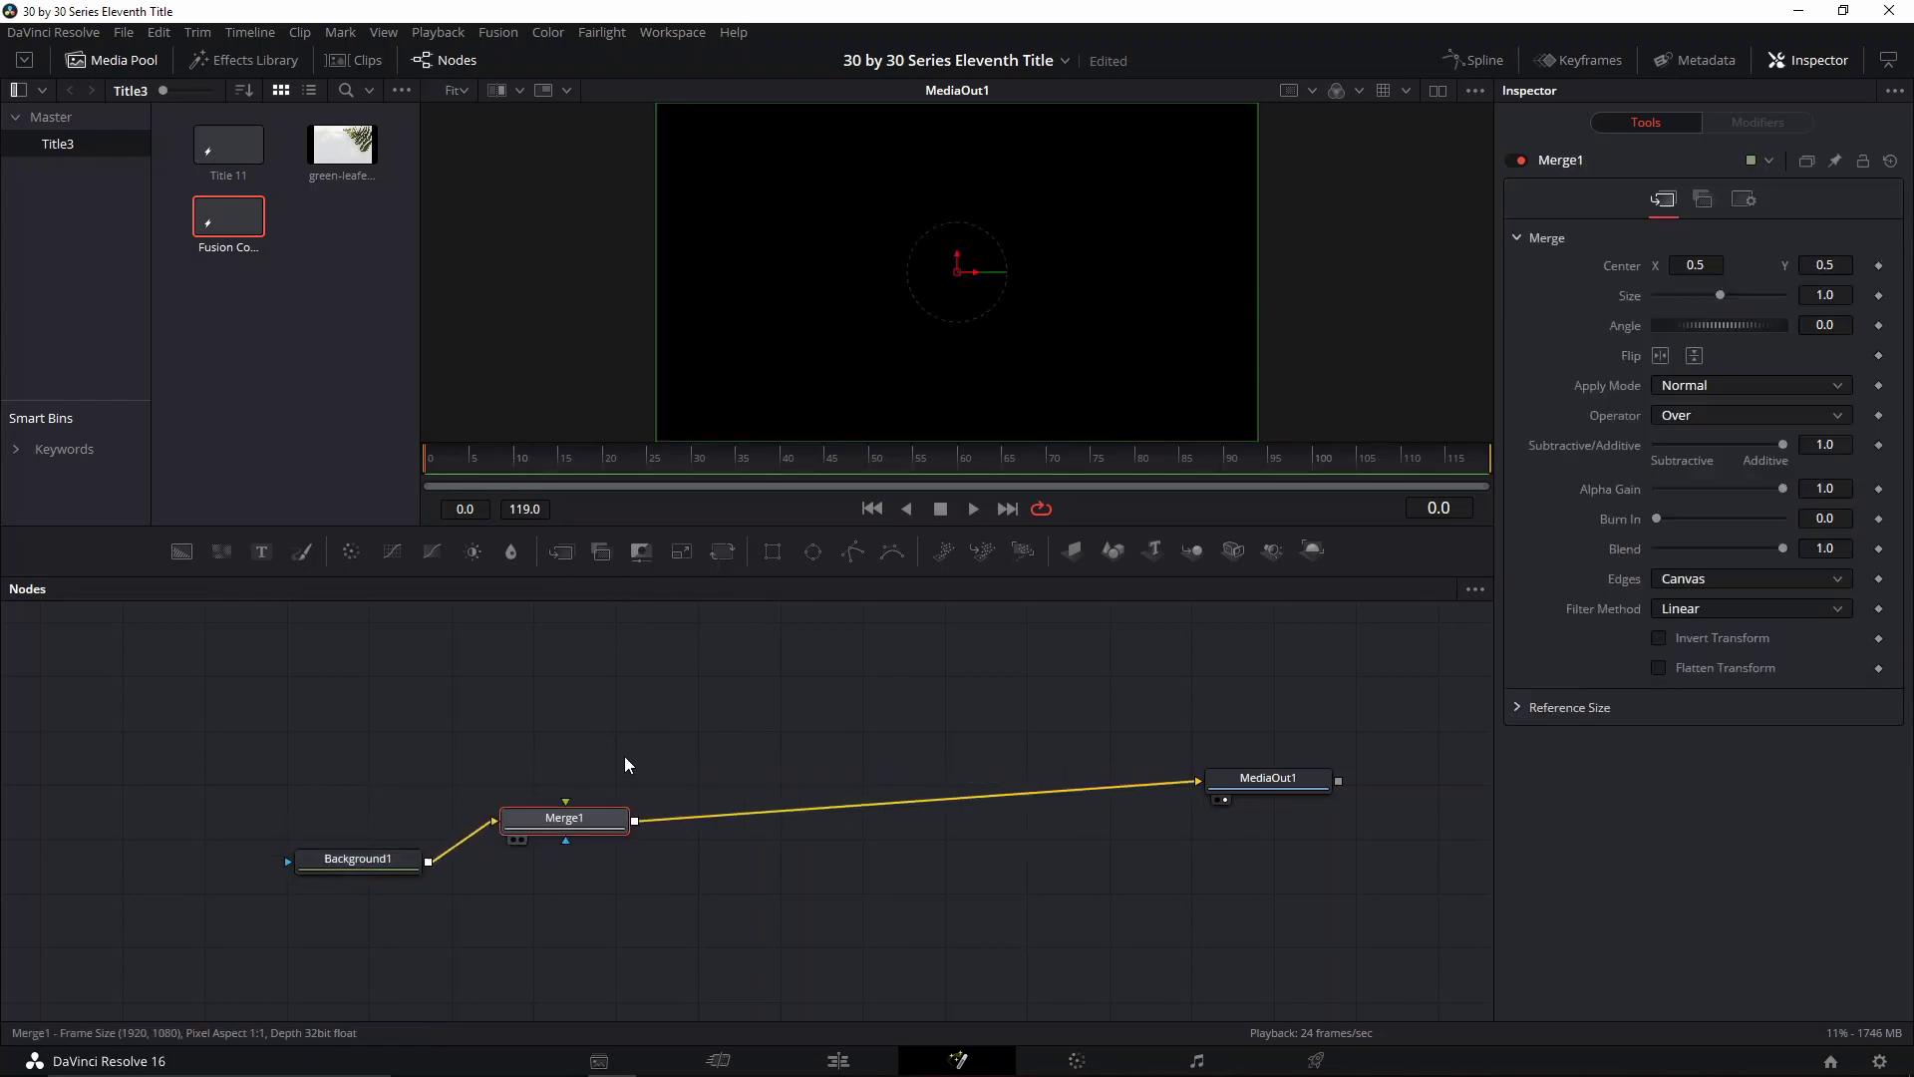
Add a second Background node and a copy of it, joined through a new Merge node
left_click(182, 551)
left_click_drag(608, 682, 451, 667)
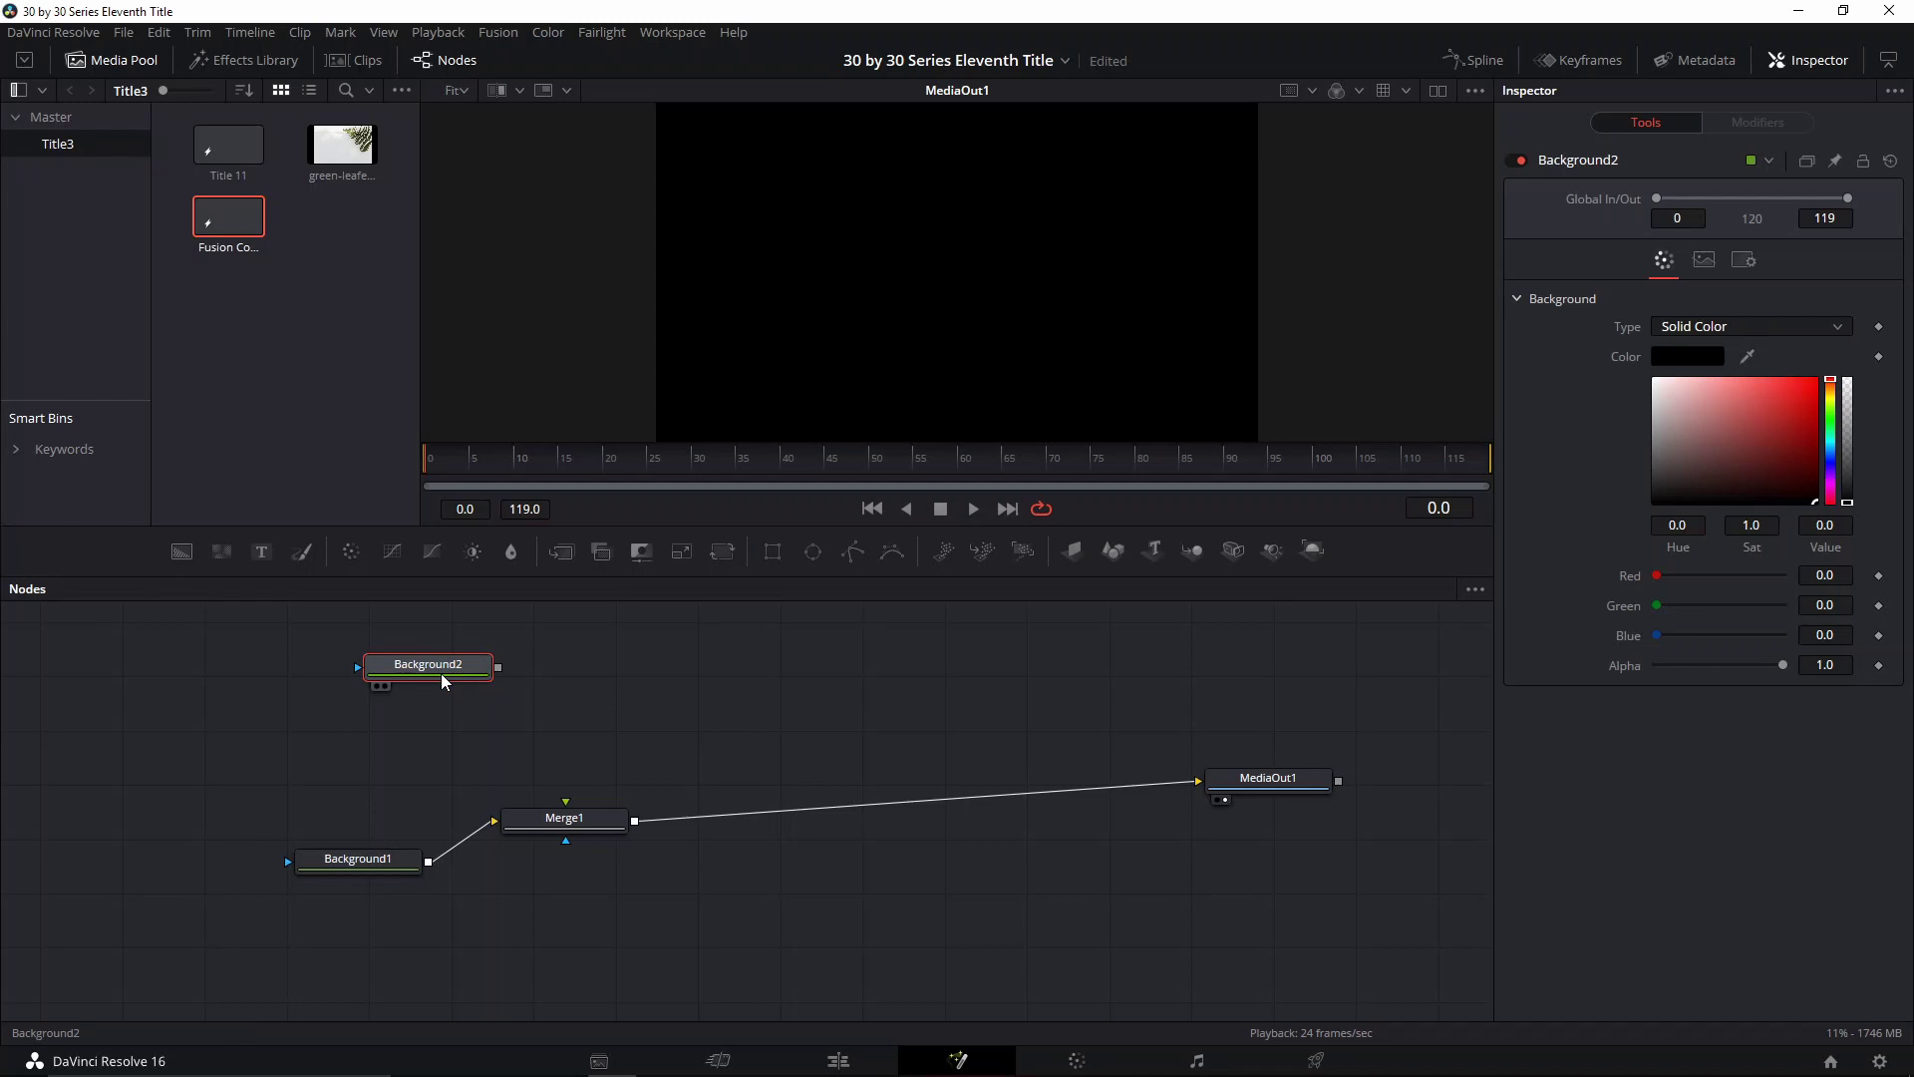
key("ctrl+v")
left_click_drag(453, 735, 795, 662)
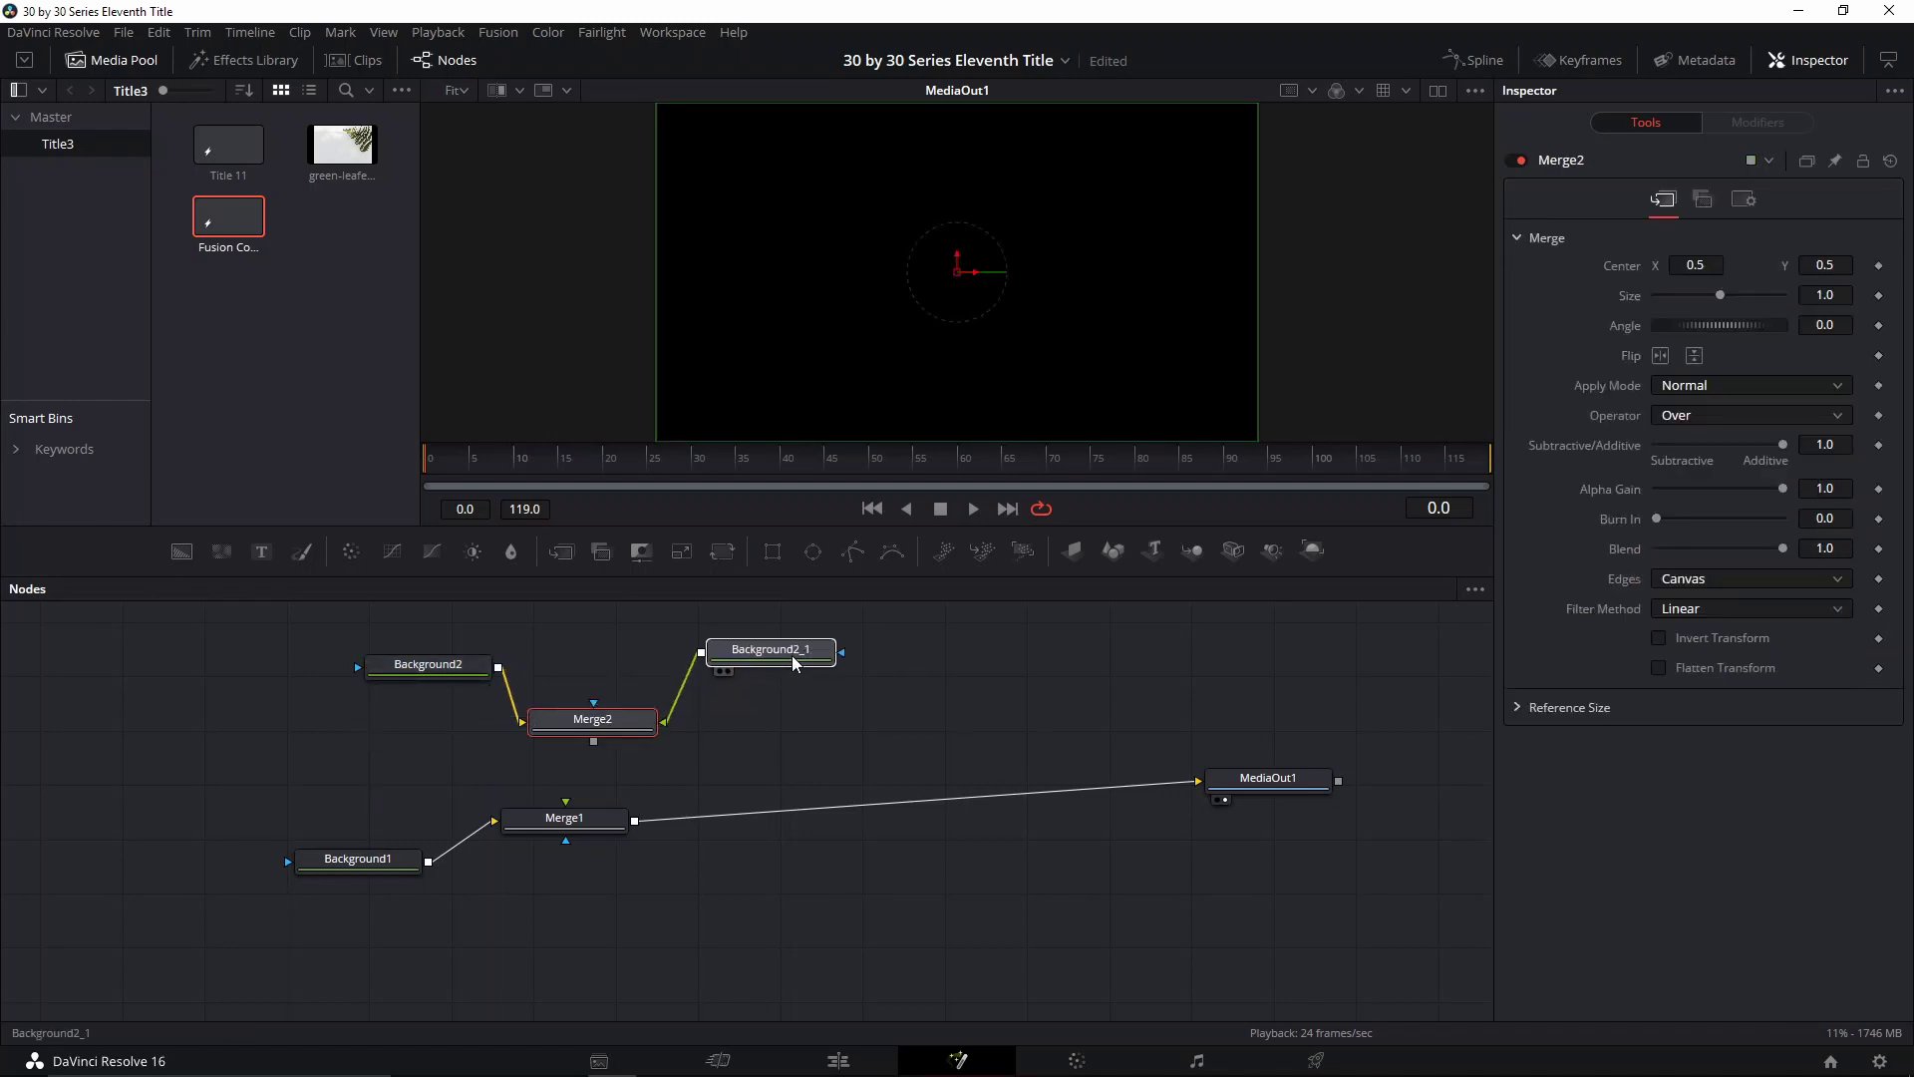
Arrange the second background branch above the main one and connect Merge2's output to Merge1's foreground
left_click(607, 732)
left_click_drag(607, 732, 533, 748)
mouse_move(410, 672)
left_mouse_down()
mouse_move(401, 639)
mouse_move(387, 654)
left_mouse_up()
left_click_drag(538, 756, 563, 714)
left_click(572, 755)
left_click_drag(727, 673, 612, 661)
left_click_drag(720, 663, 518, 754)
left_click_drag(685, 721, 818, 717)
left_click_drag(585, 729, 509, 729)
left_click_drag(448, 792, 390, 797)
left_click_drag(345, 732, 311, 739)
left_click_drag(424, 808, 517, 879)
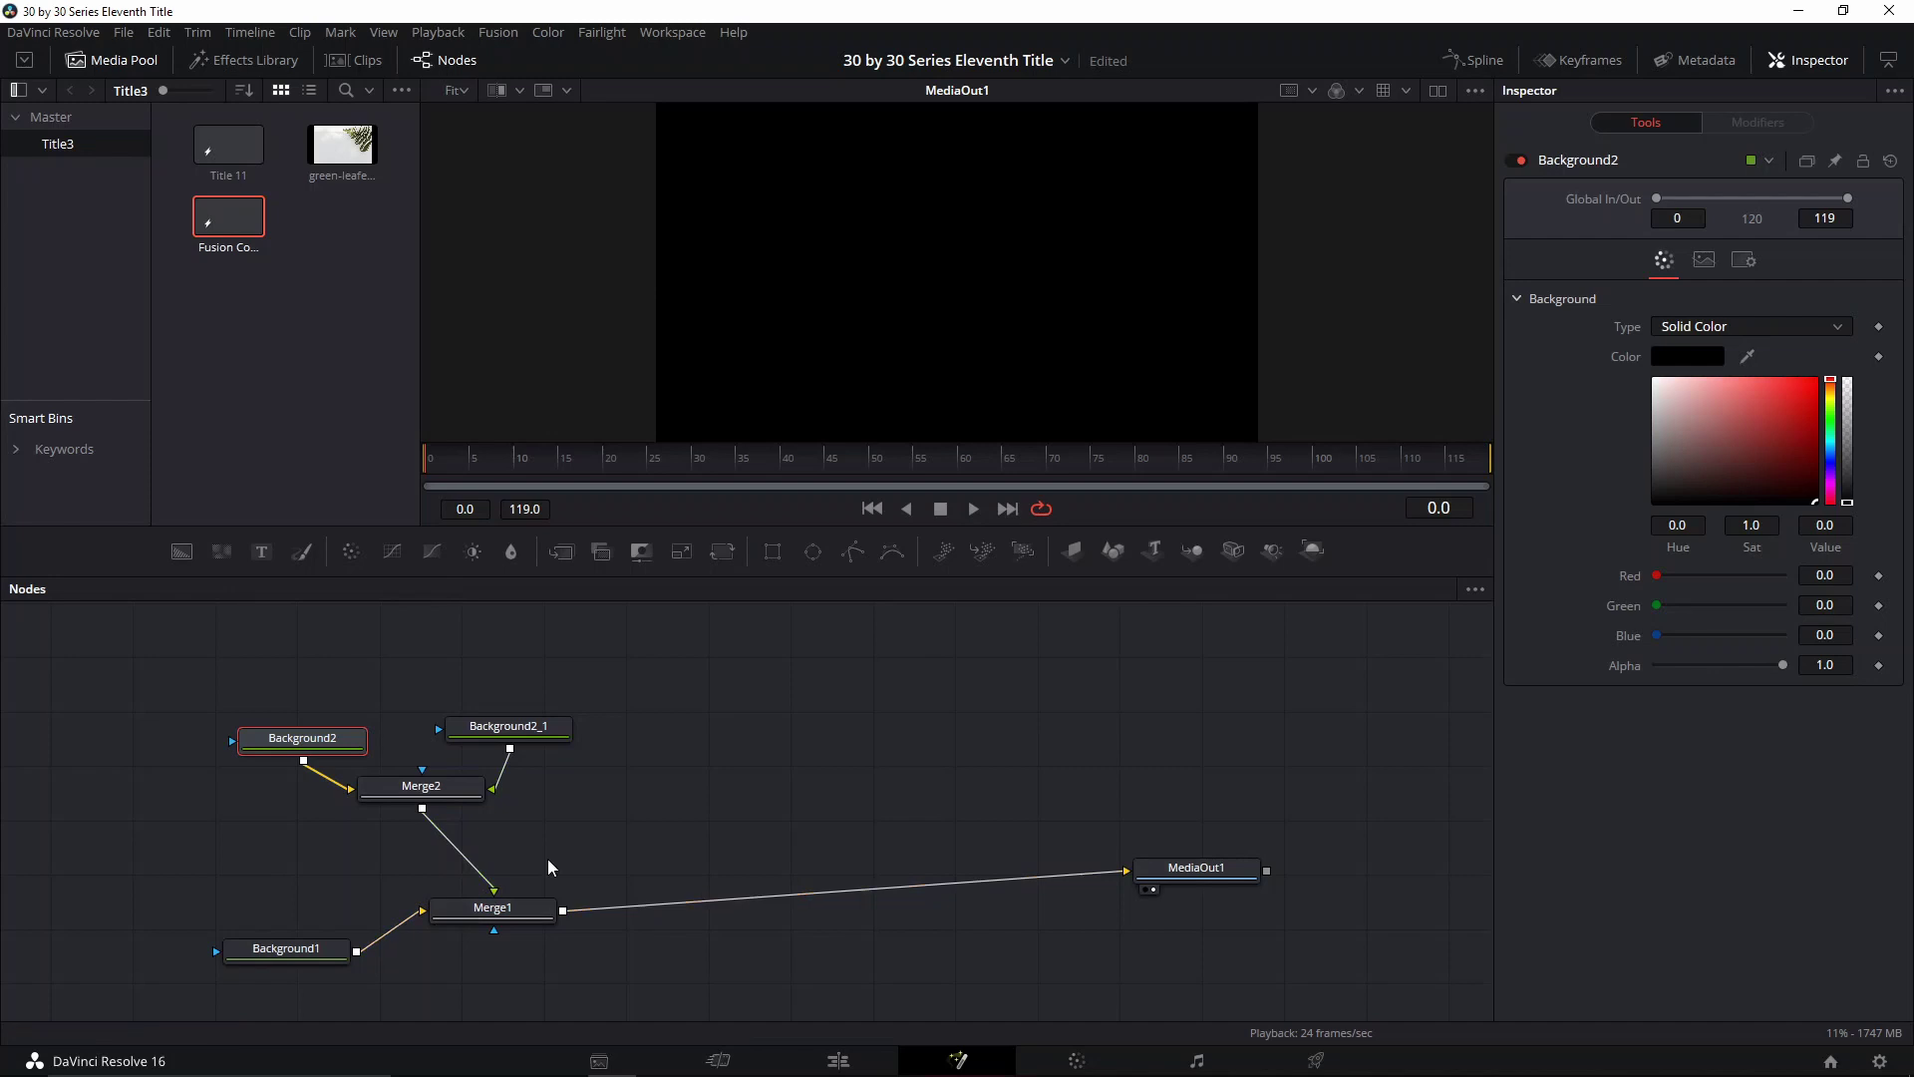
Set Background1's color to a bright green with hue 0.384, saturation 0.946 and value 0.772
left_click(486, 973)
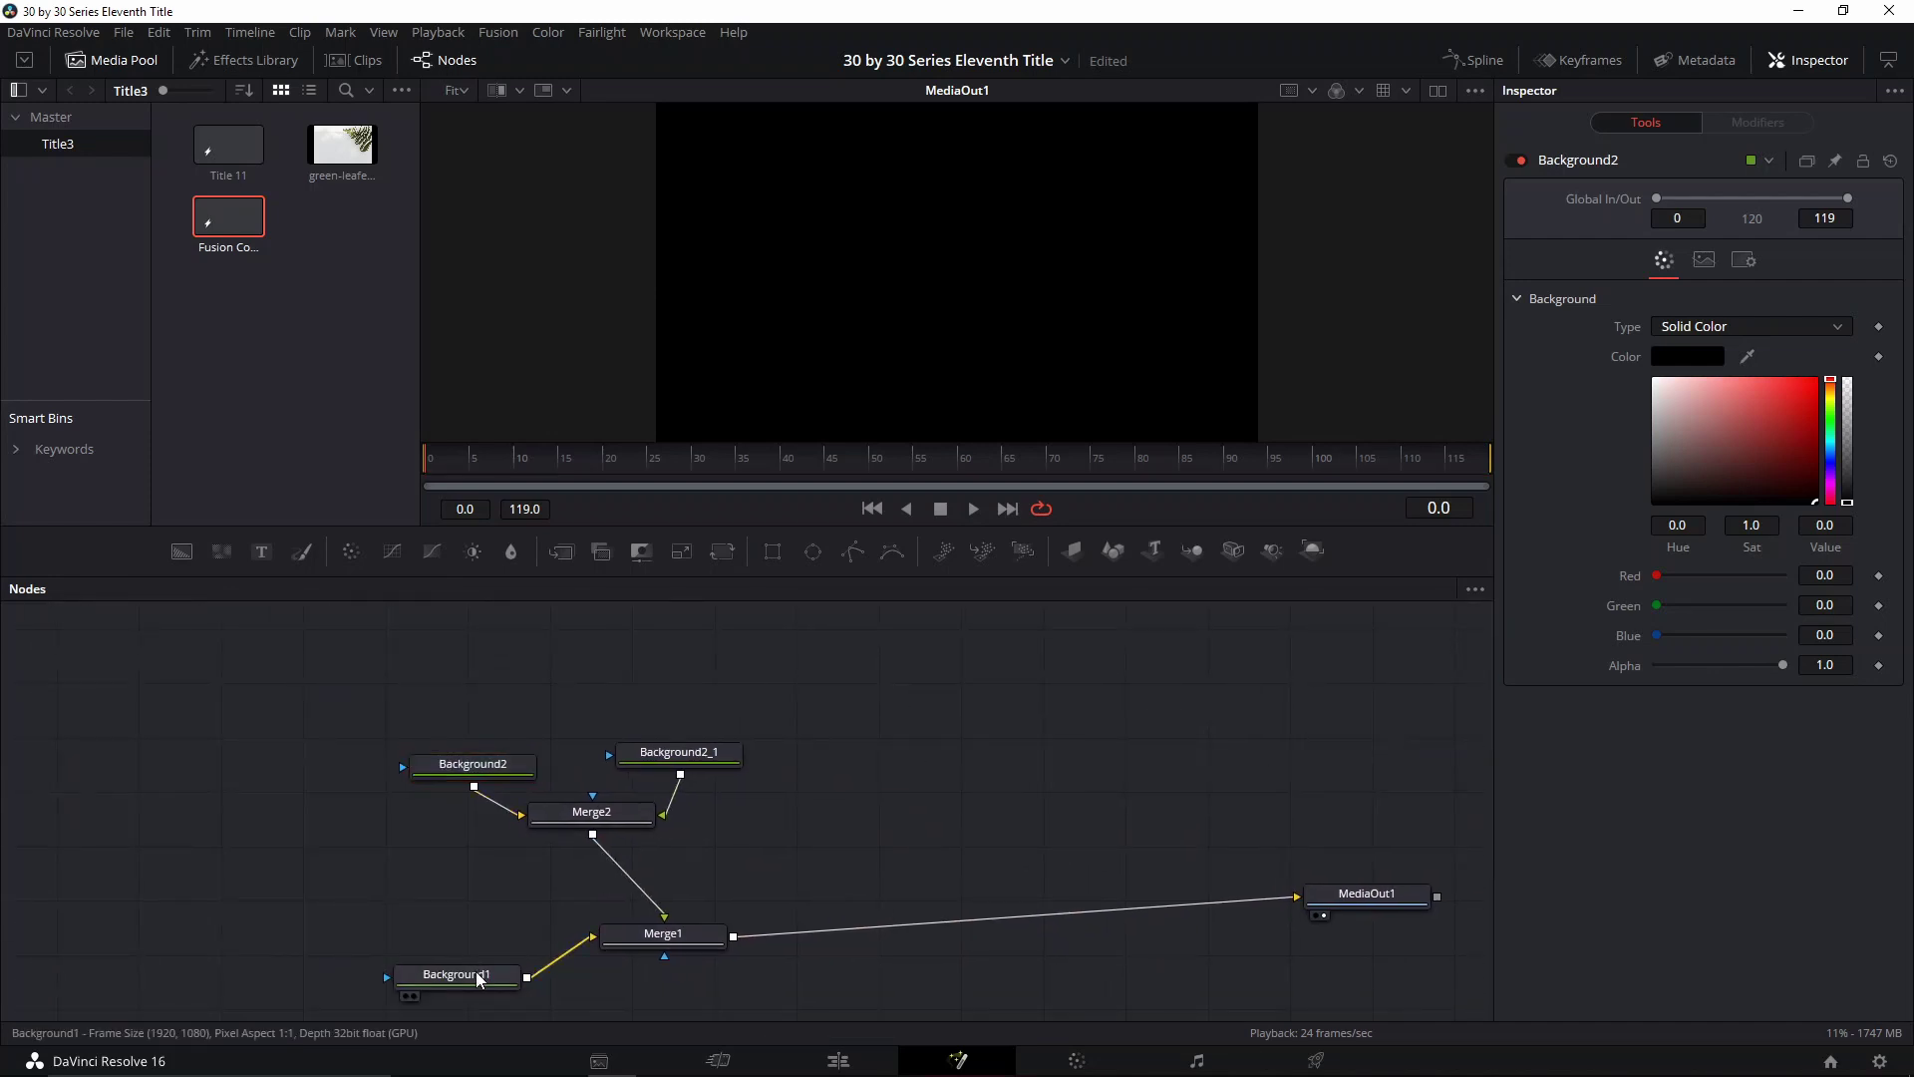
left_click_drag(1745, 464, 1834, 427)
left_click(1808, 406)
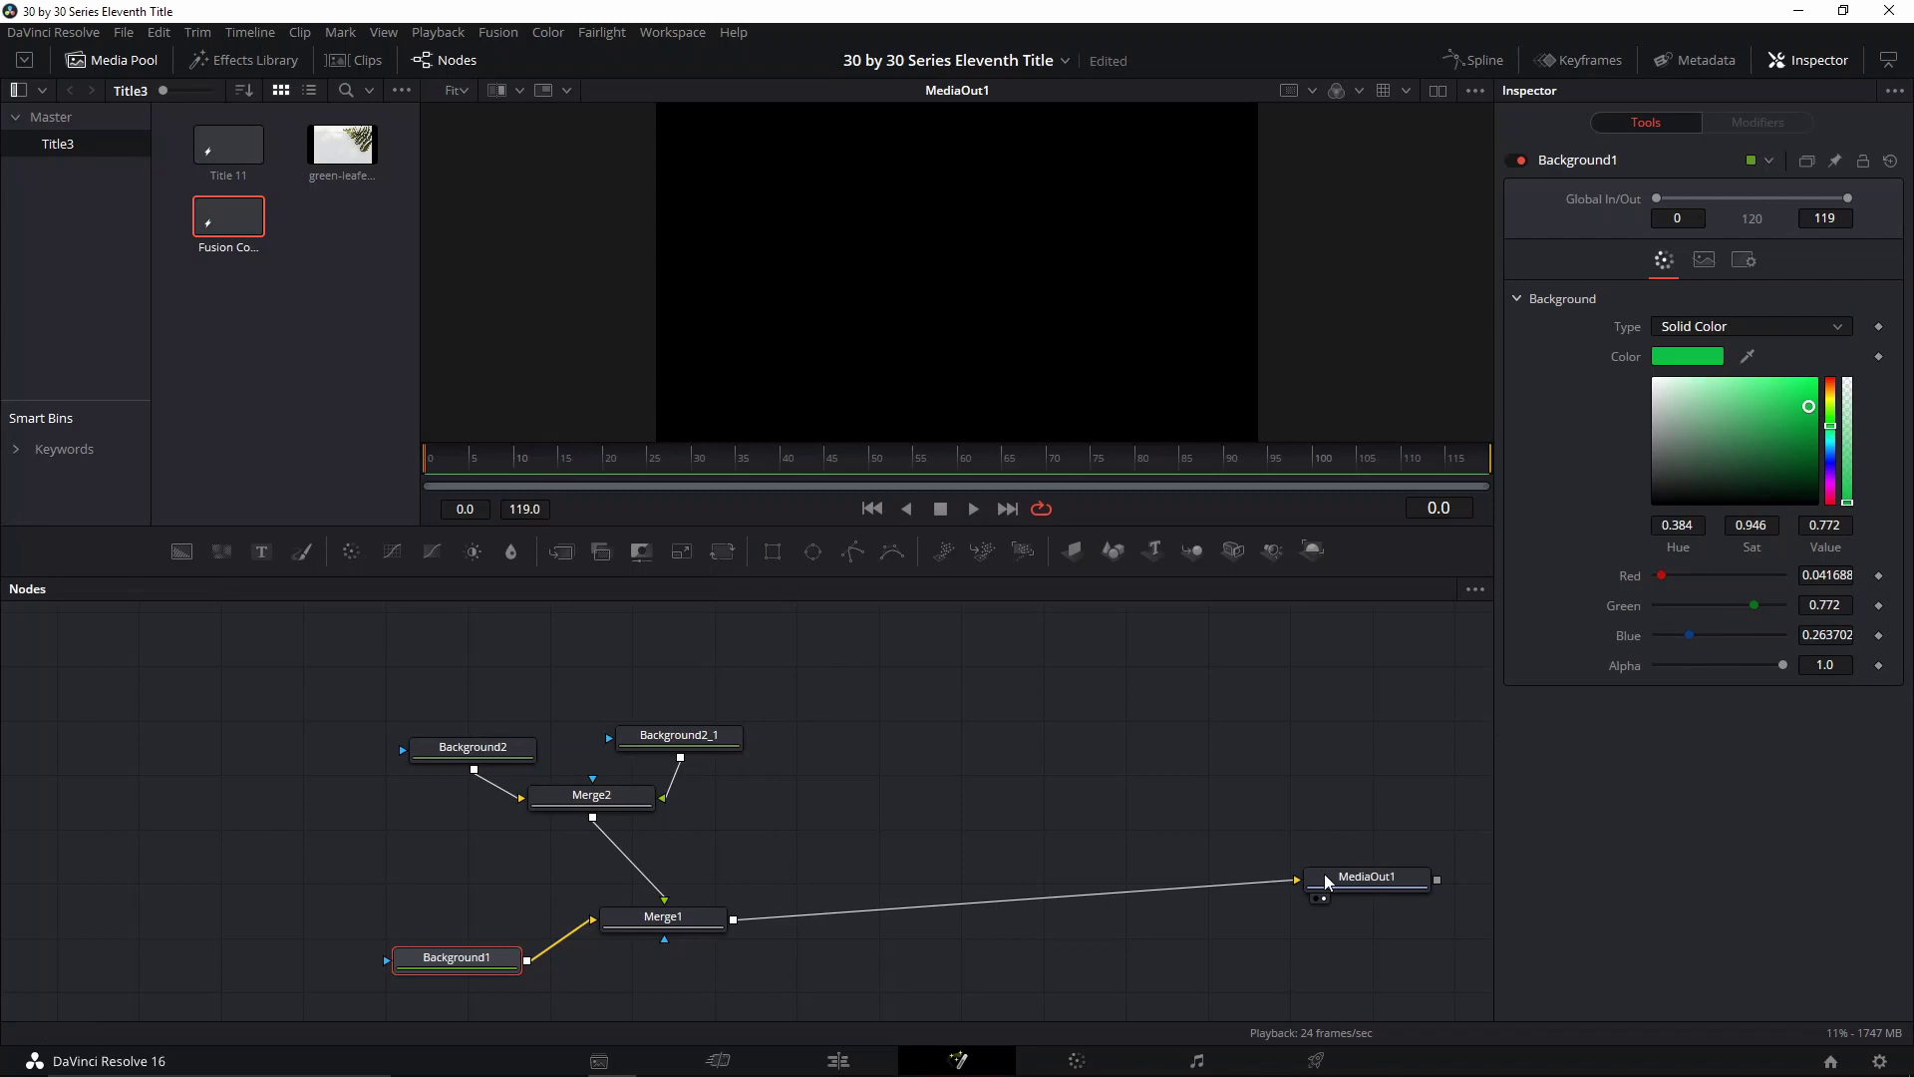
left_click(1321, 876)
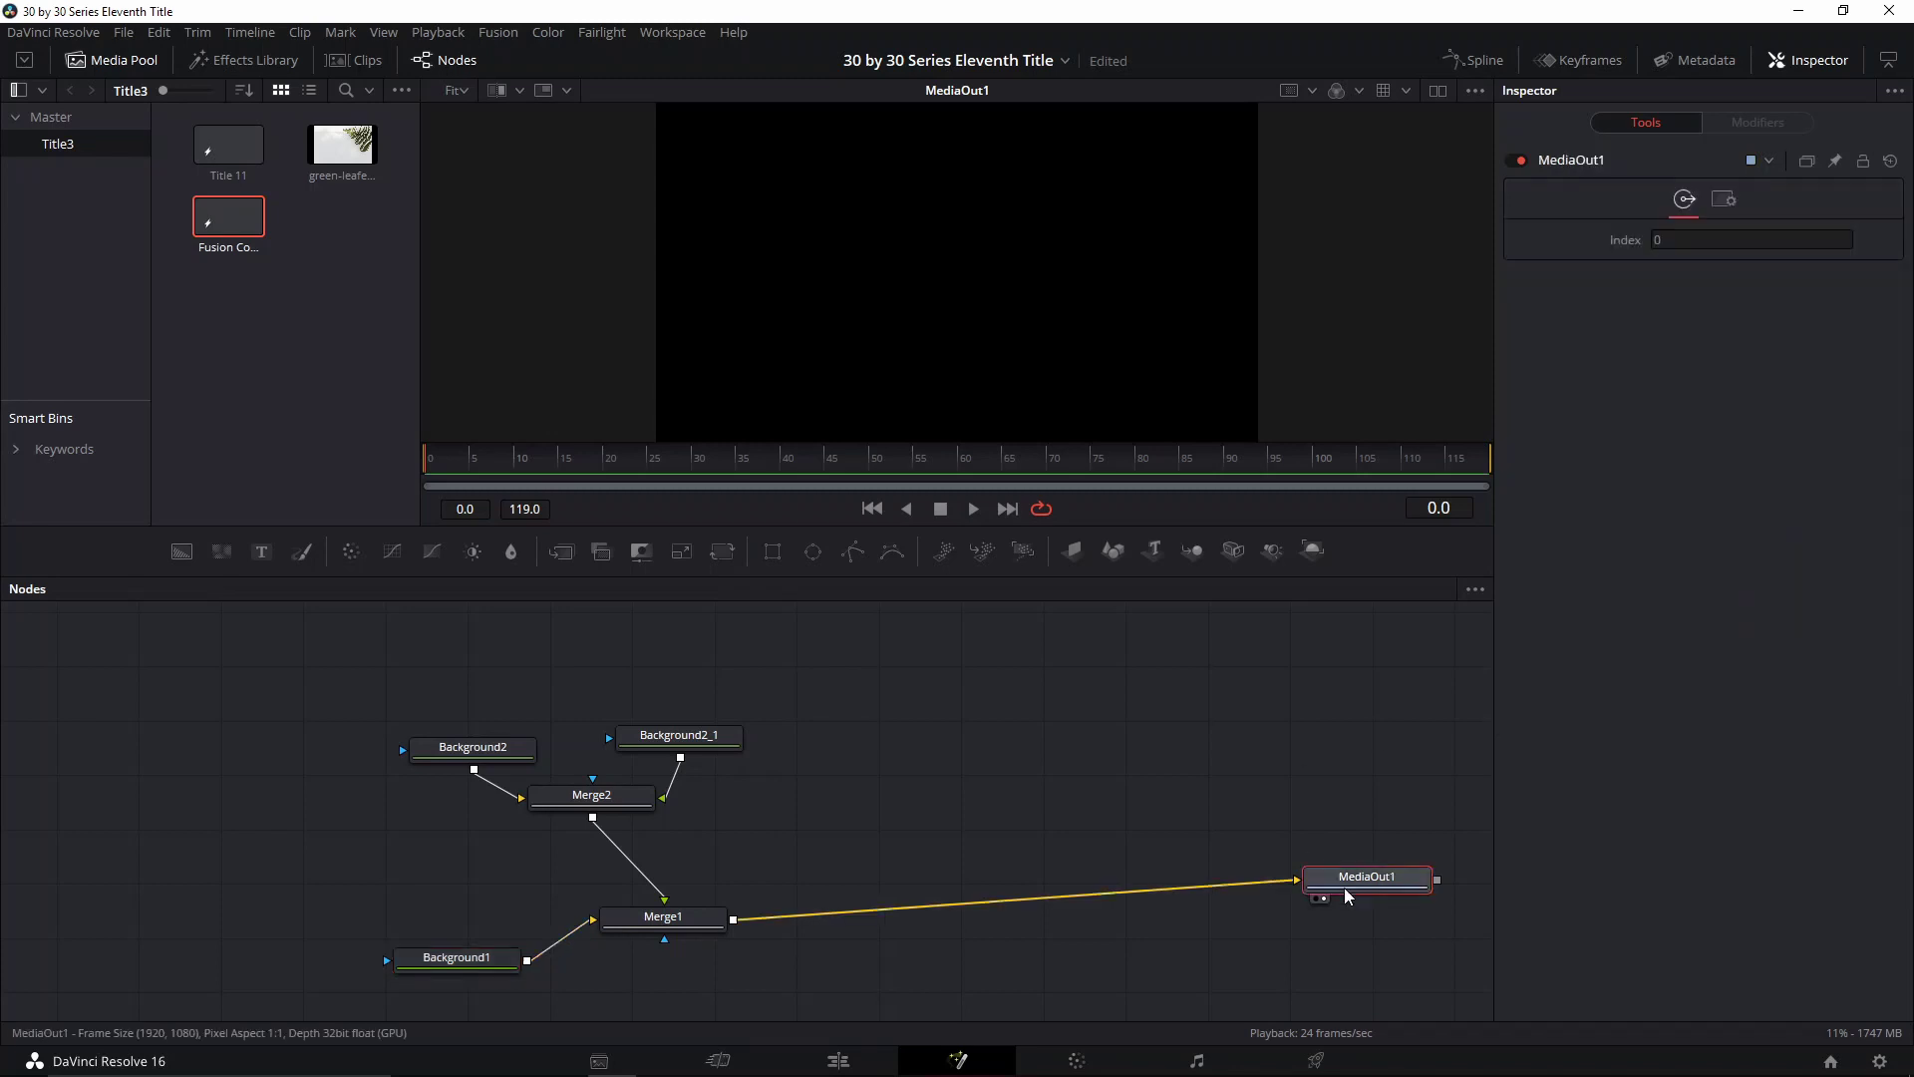
Delete the copied background node Background2_1
left_click(479, 754)
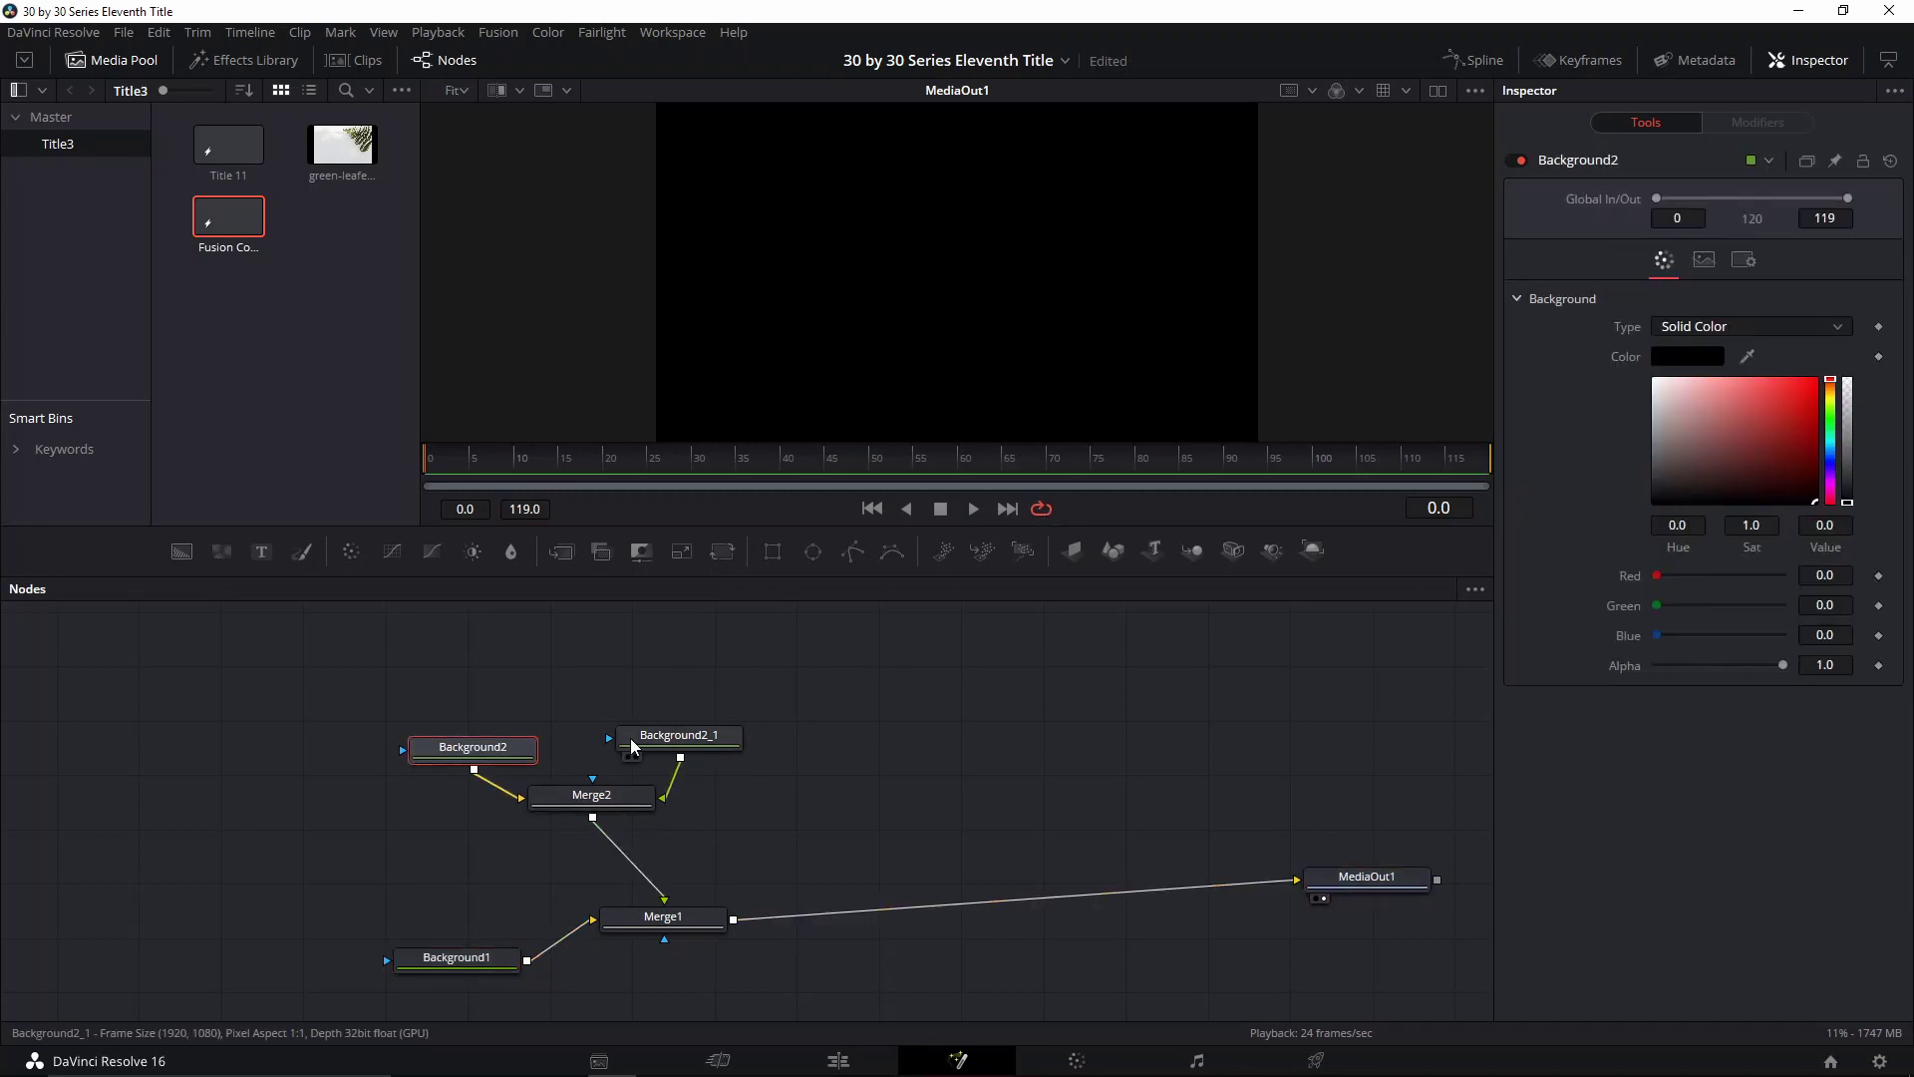
left_click(668, 744)
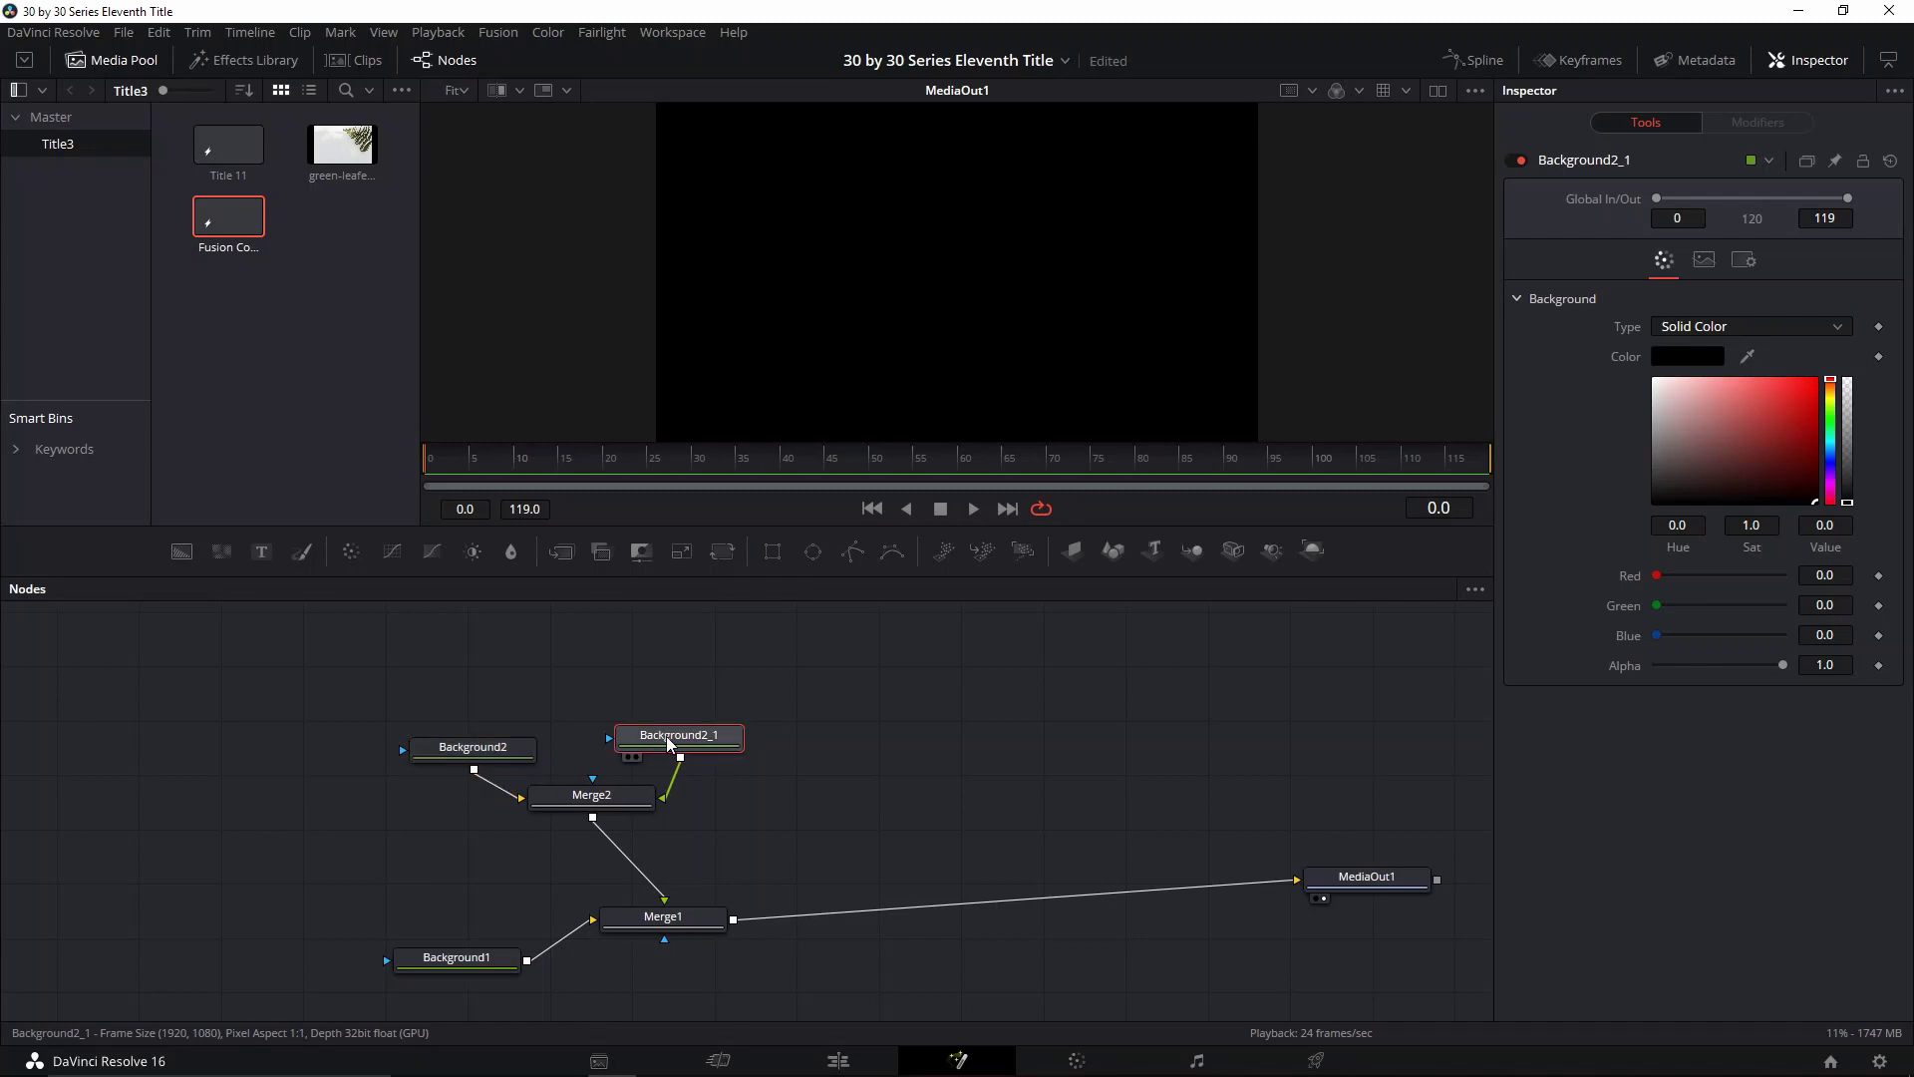
key("Delete")
Mask Background2 with a rectangle, turn off its Solid option and set the border width to about 0.0102
left_click(507, 749)
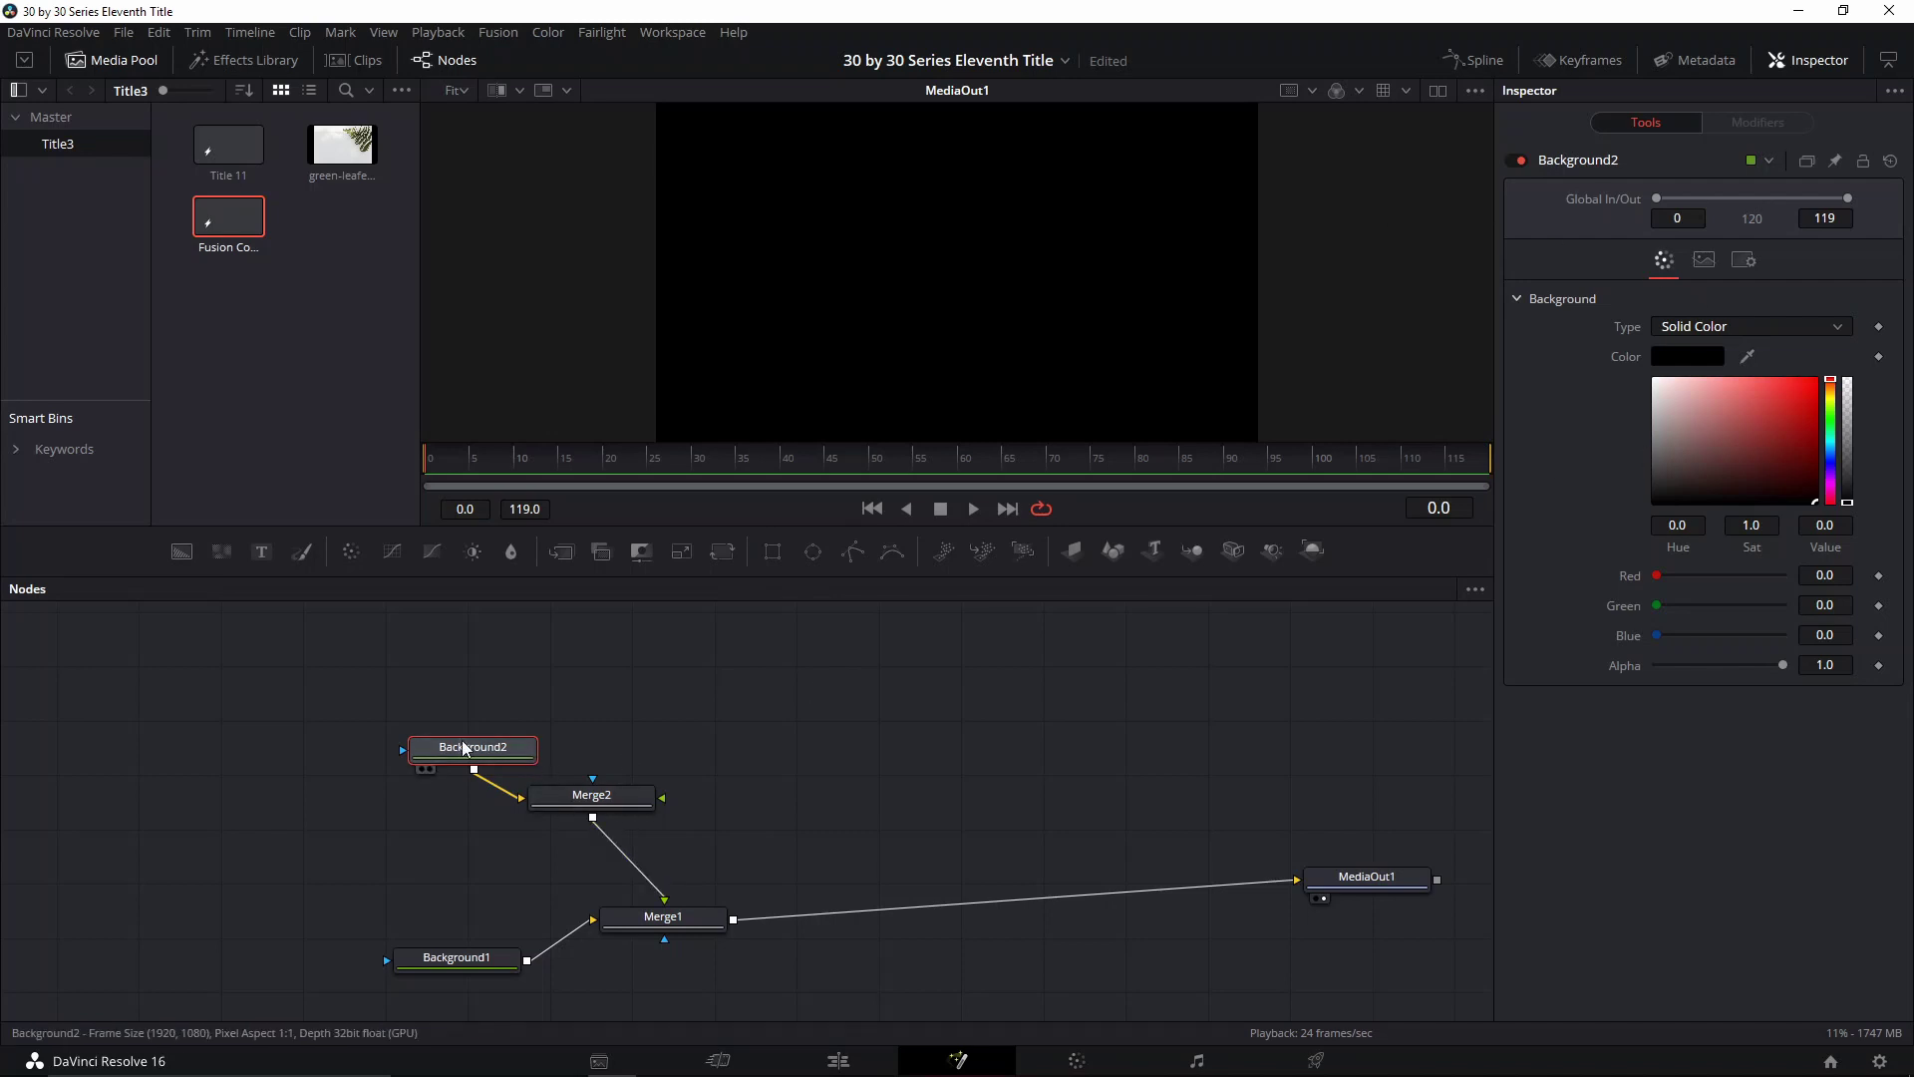
left_click(773, 552)
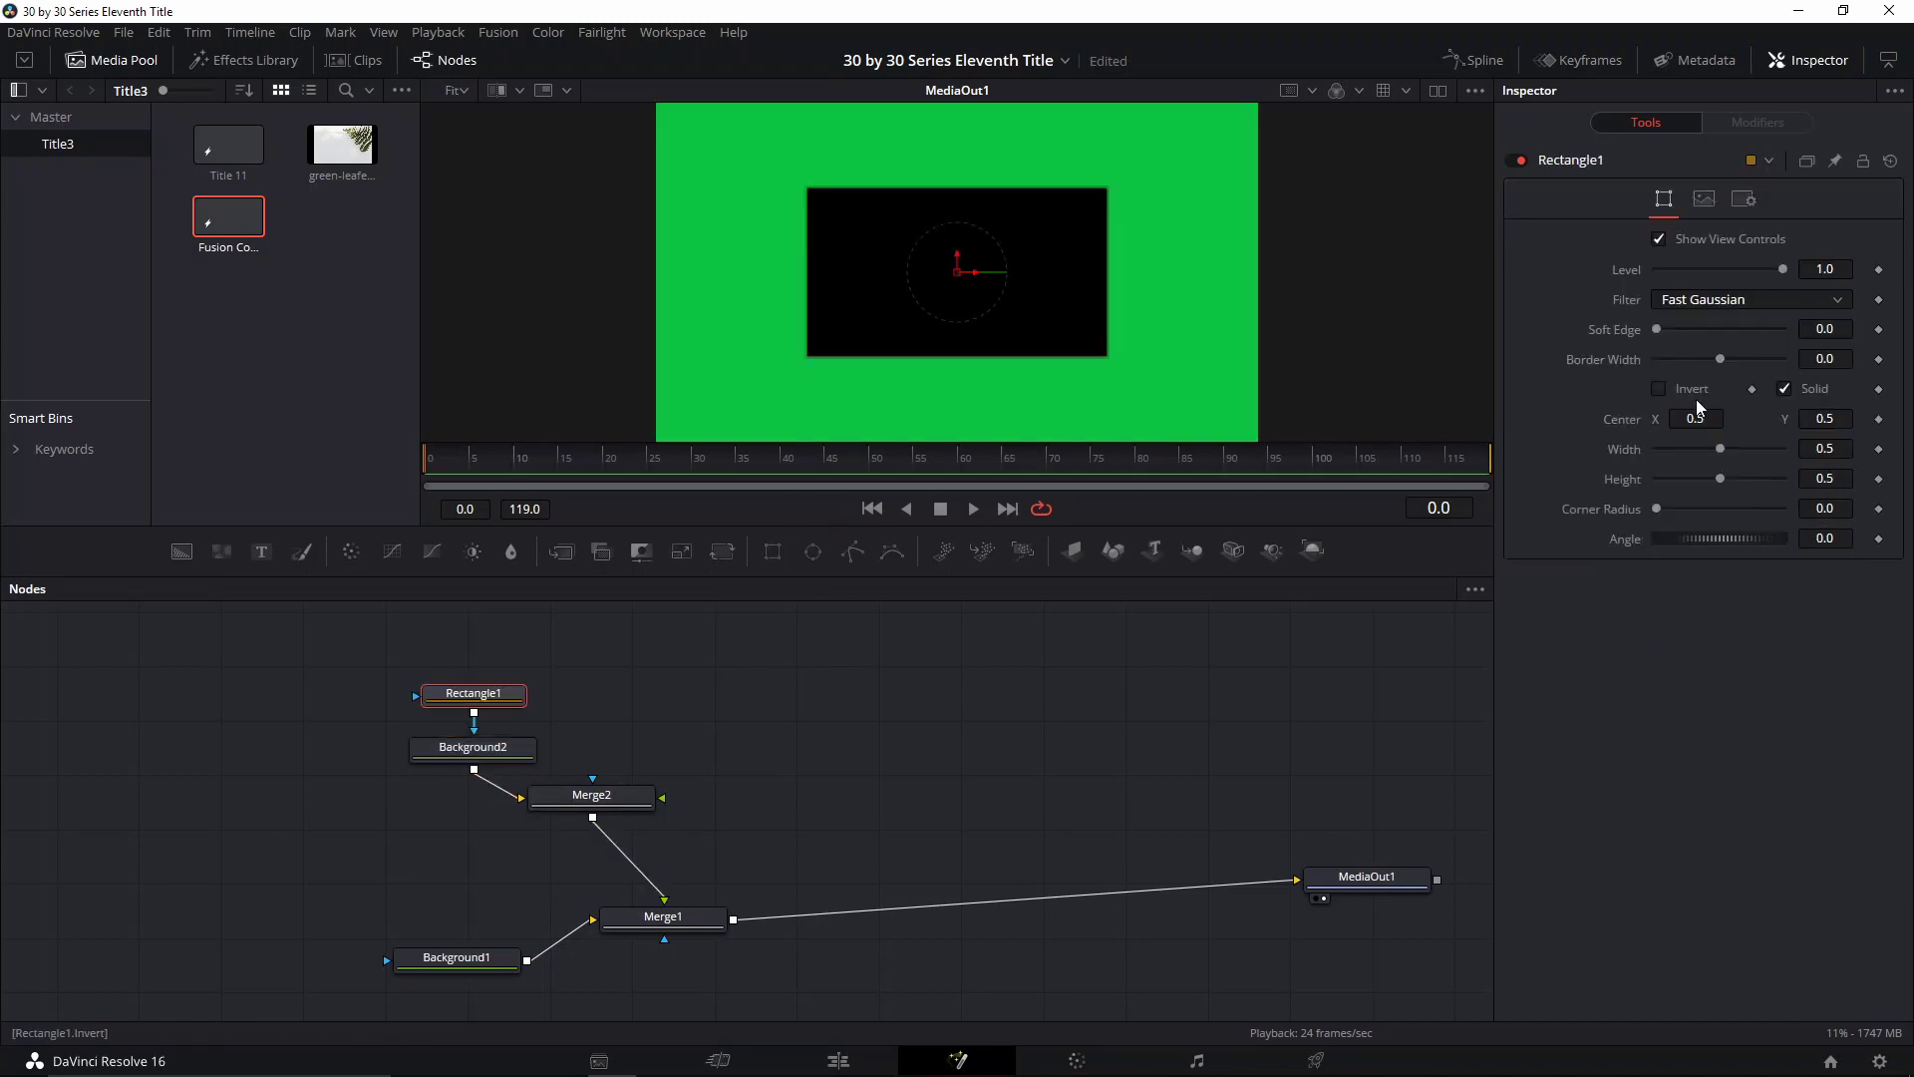
left_click(1784, 390)
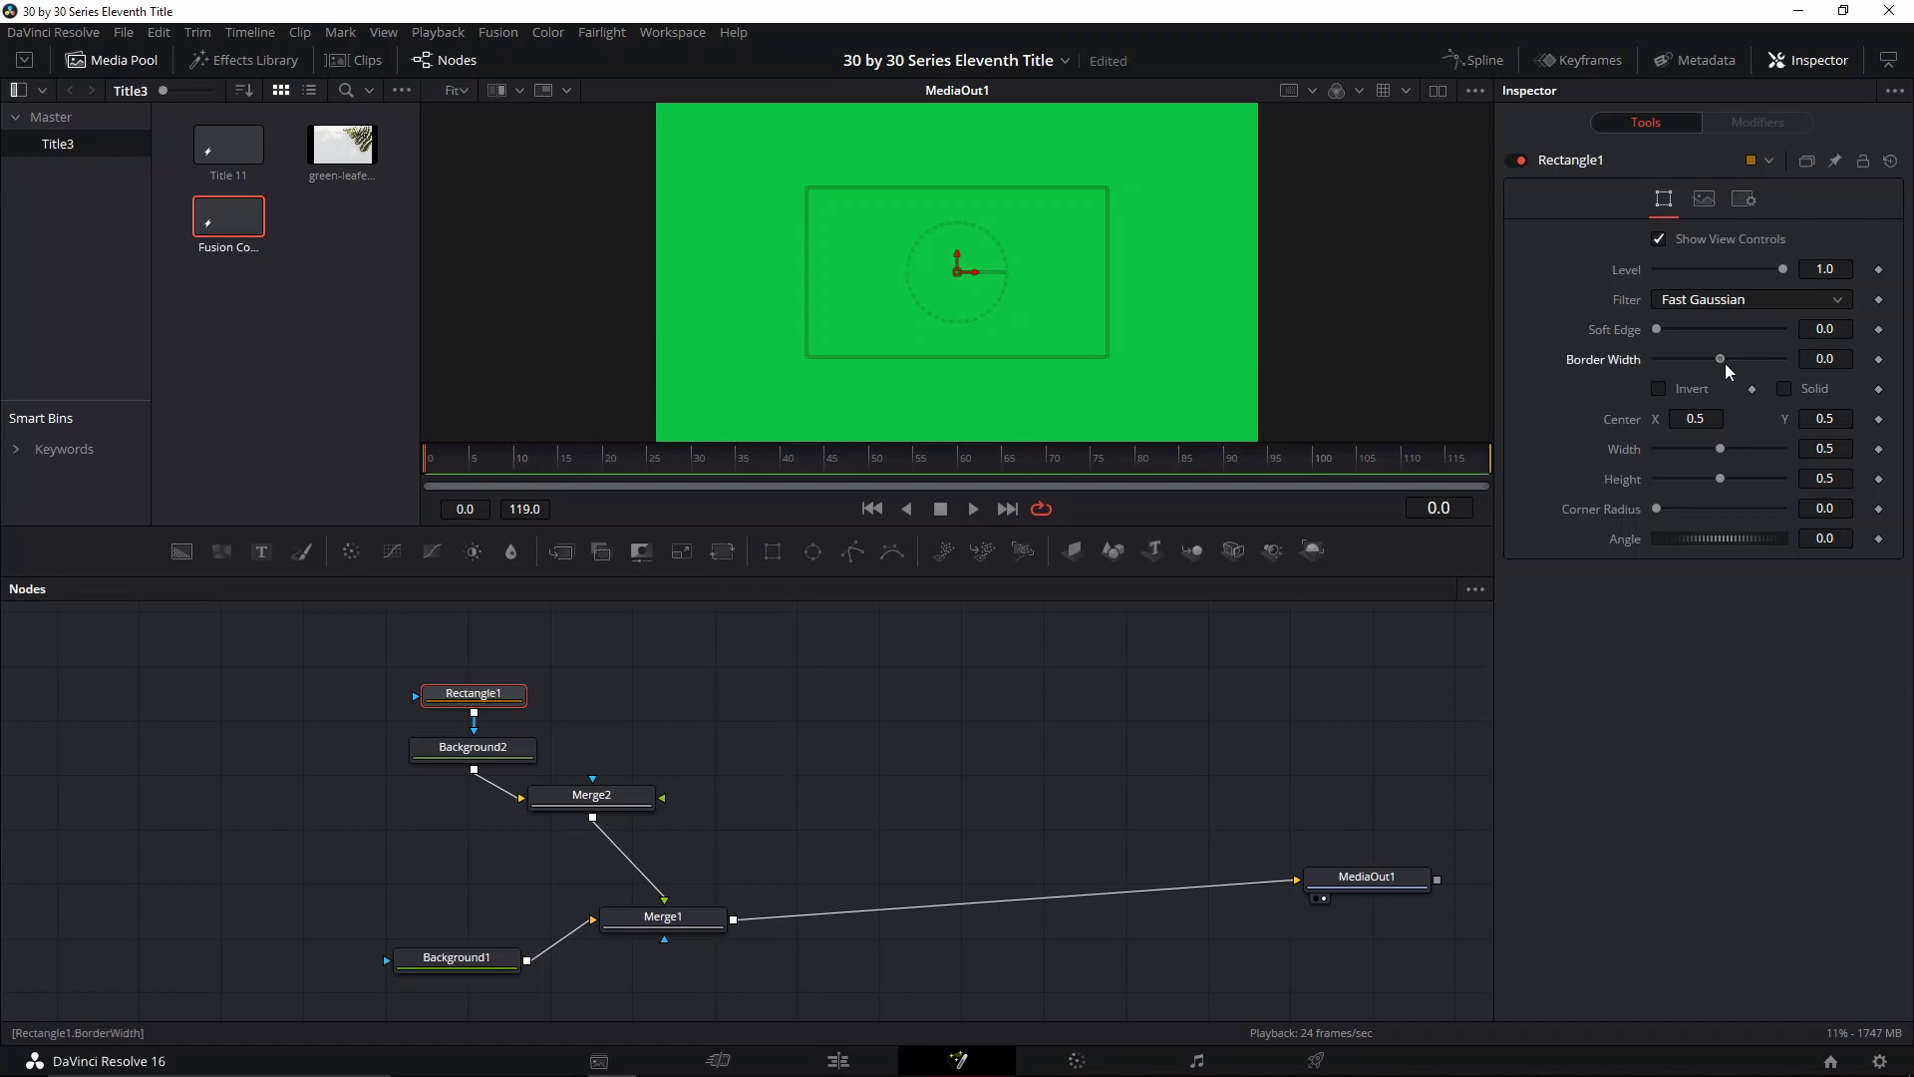
left_click_drag(1724, 363, 1757, 375)
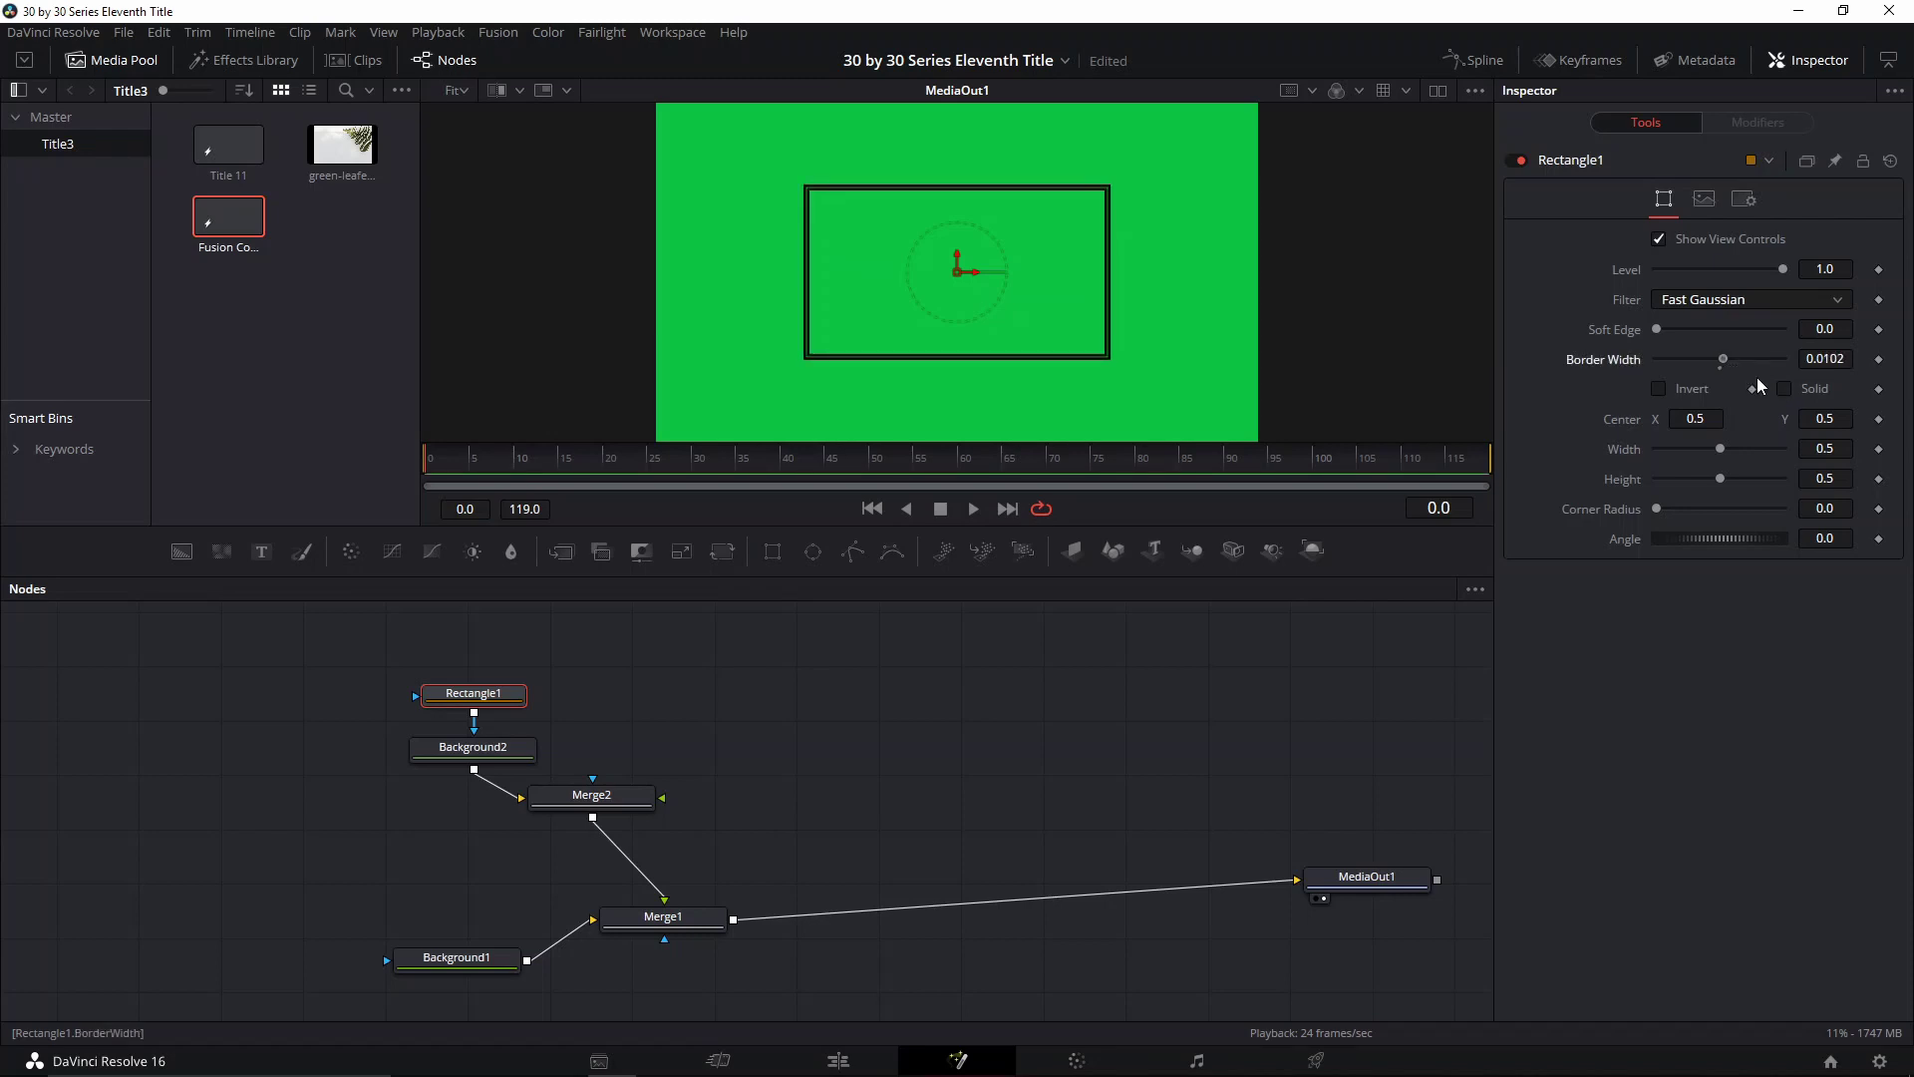
Reduce the rectangle outline to width 0.1795 and height 0.3, and move its node farther above Background2
left_click_drag(1720, 449, 1677, 454)
scroll(973, 309, "up", 3)
left_click_drag(1043, 315, 1057, 496)
scroll(1079, 374, "down", 1)
scroll(1072, 361, "down", 2)
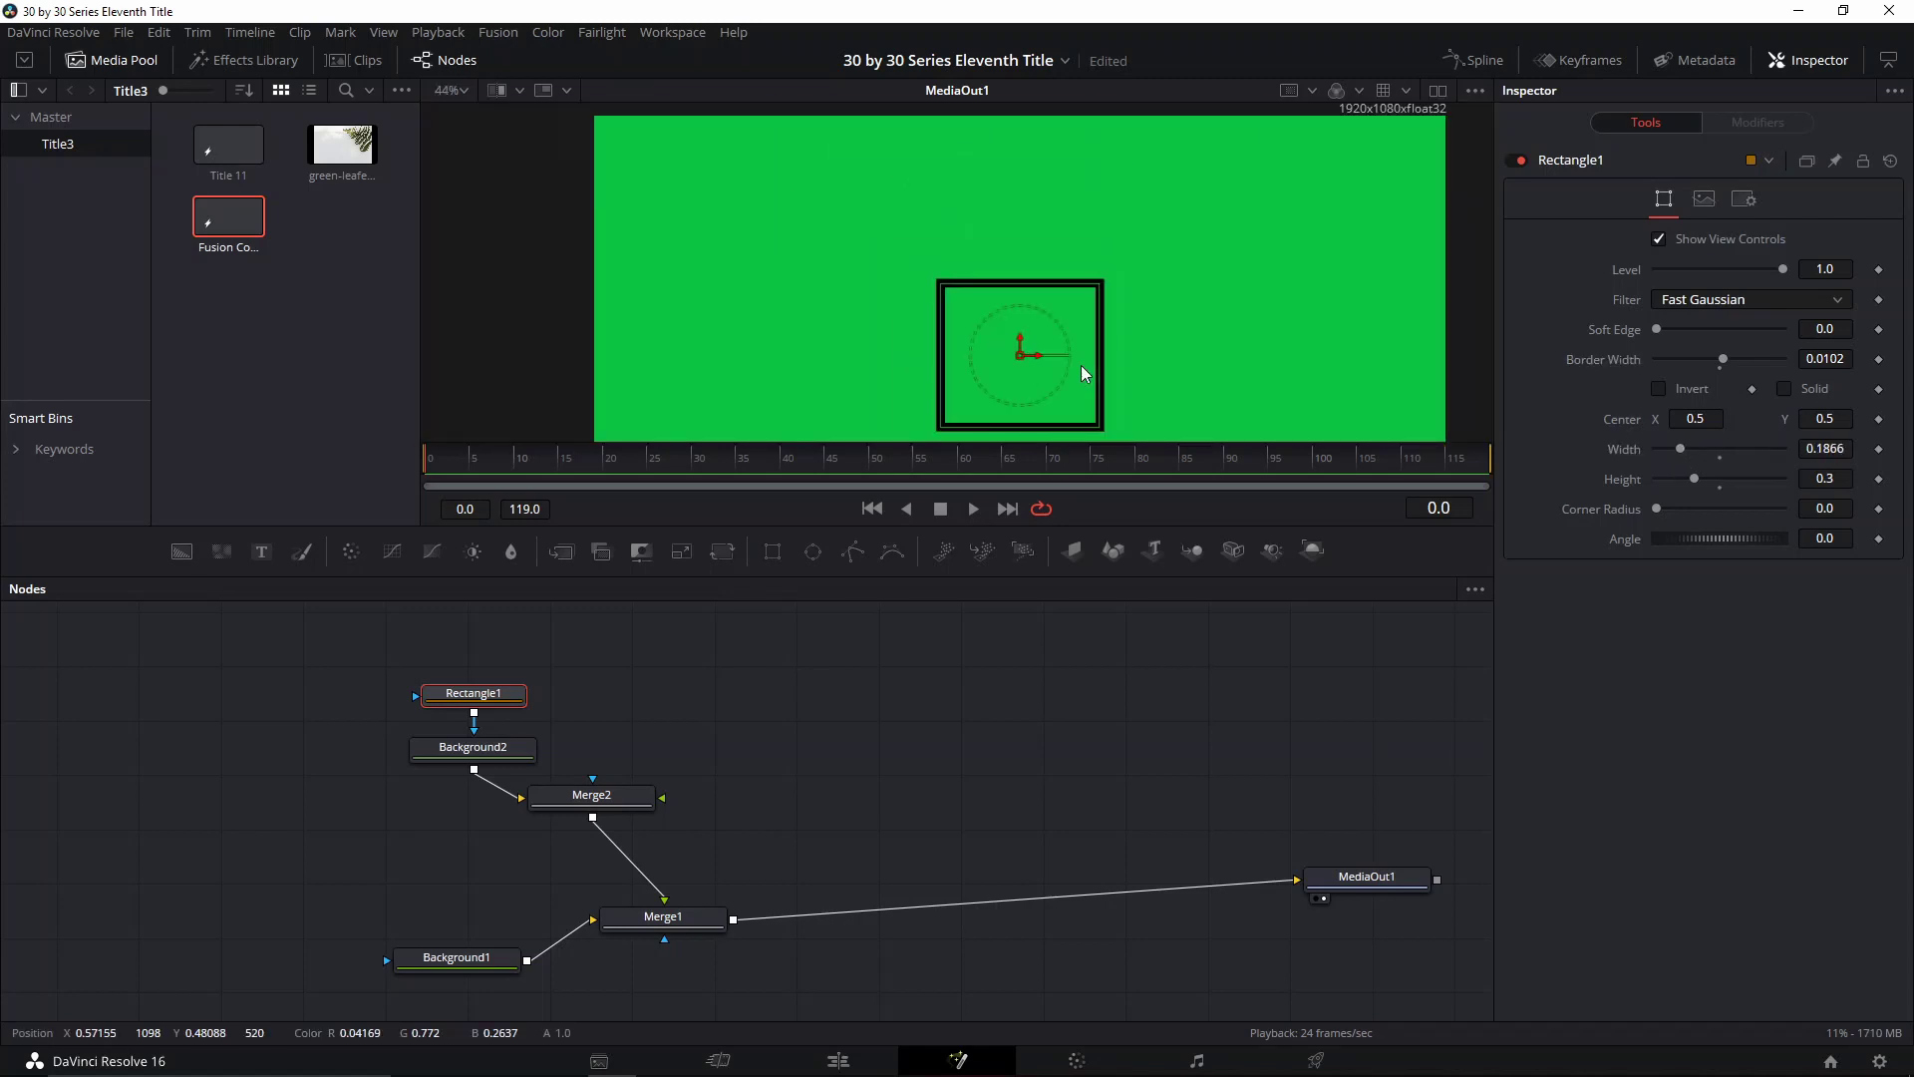
scroll(1104, 249, "down", 2)
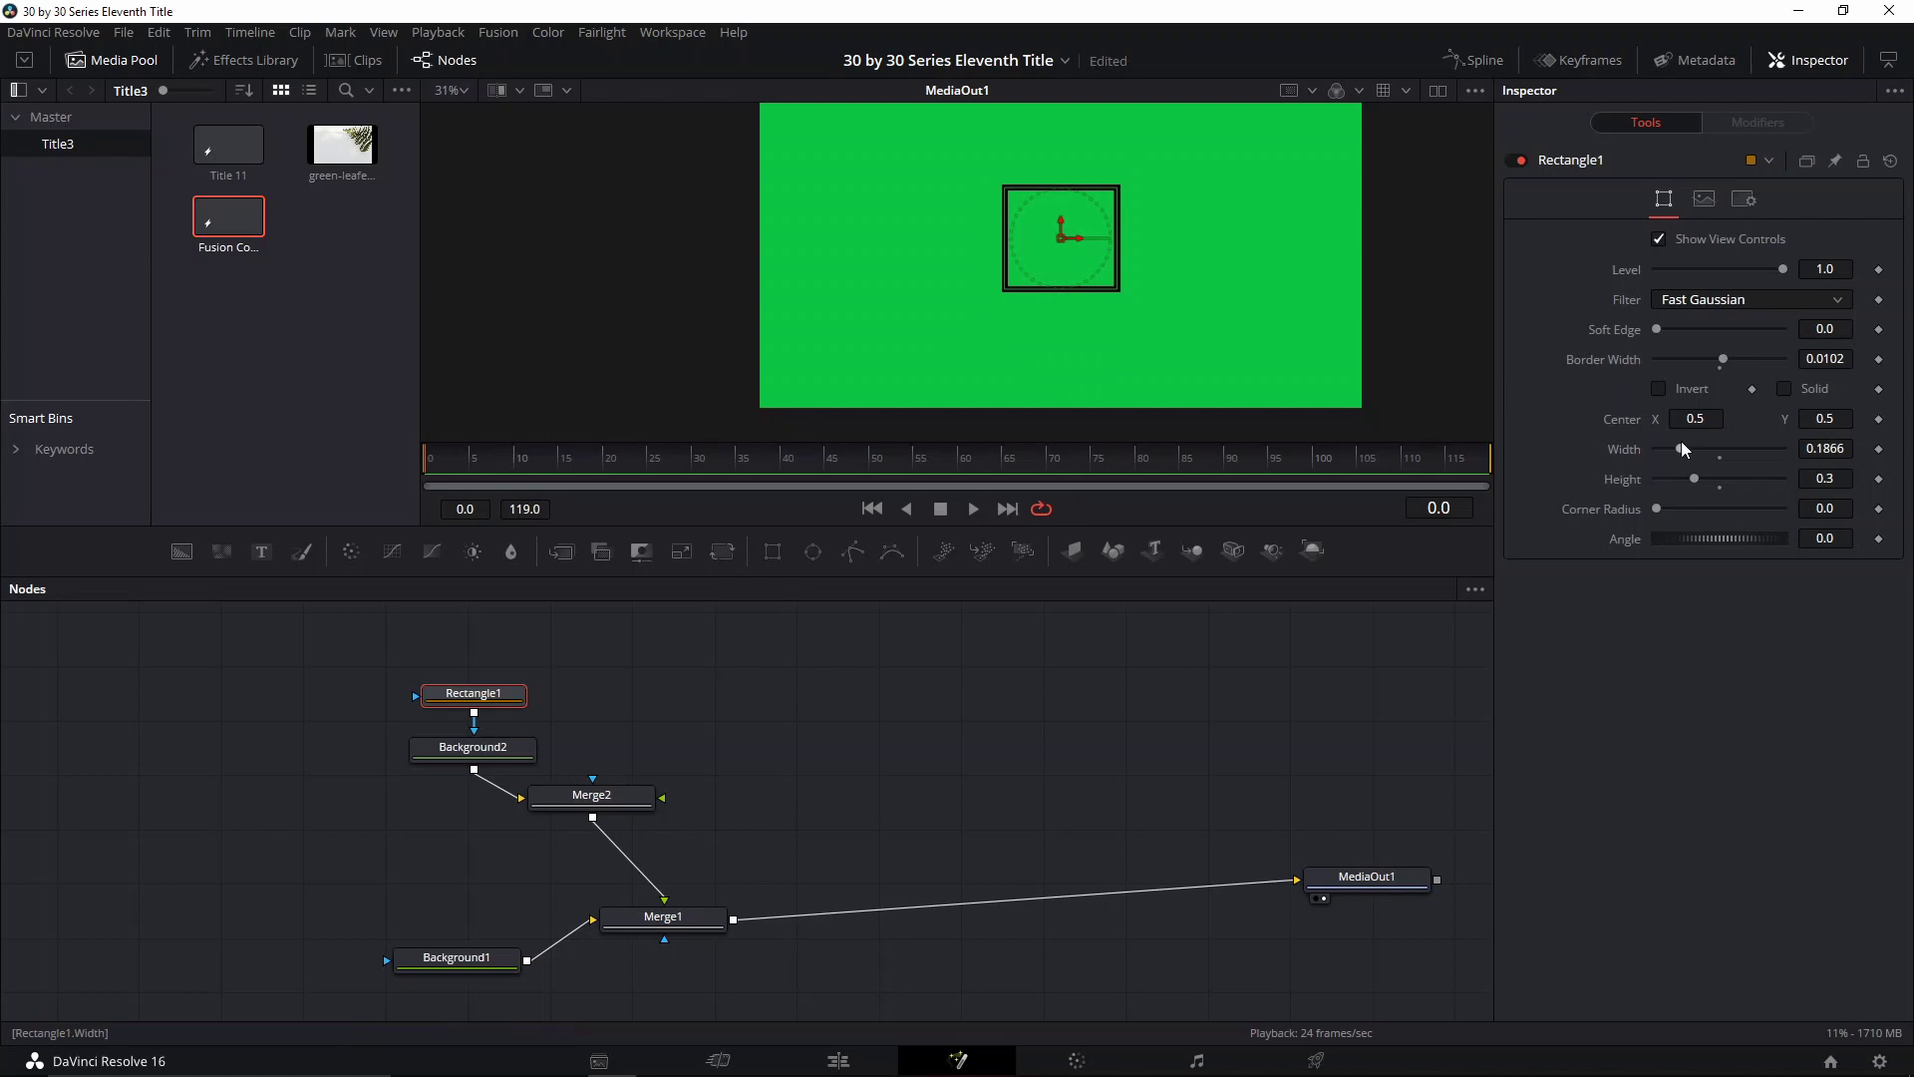
left_click_drag(1679, 447, 1667, 451)
scroll(1187, 298, "up", 2)
left_click_drag(1097, 326, 1152, 293)
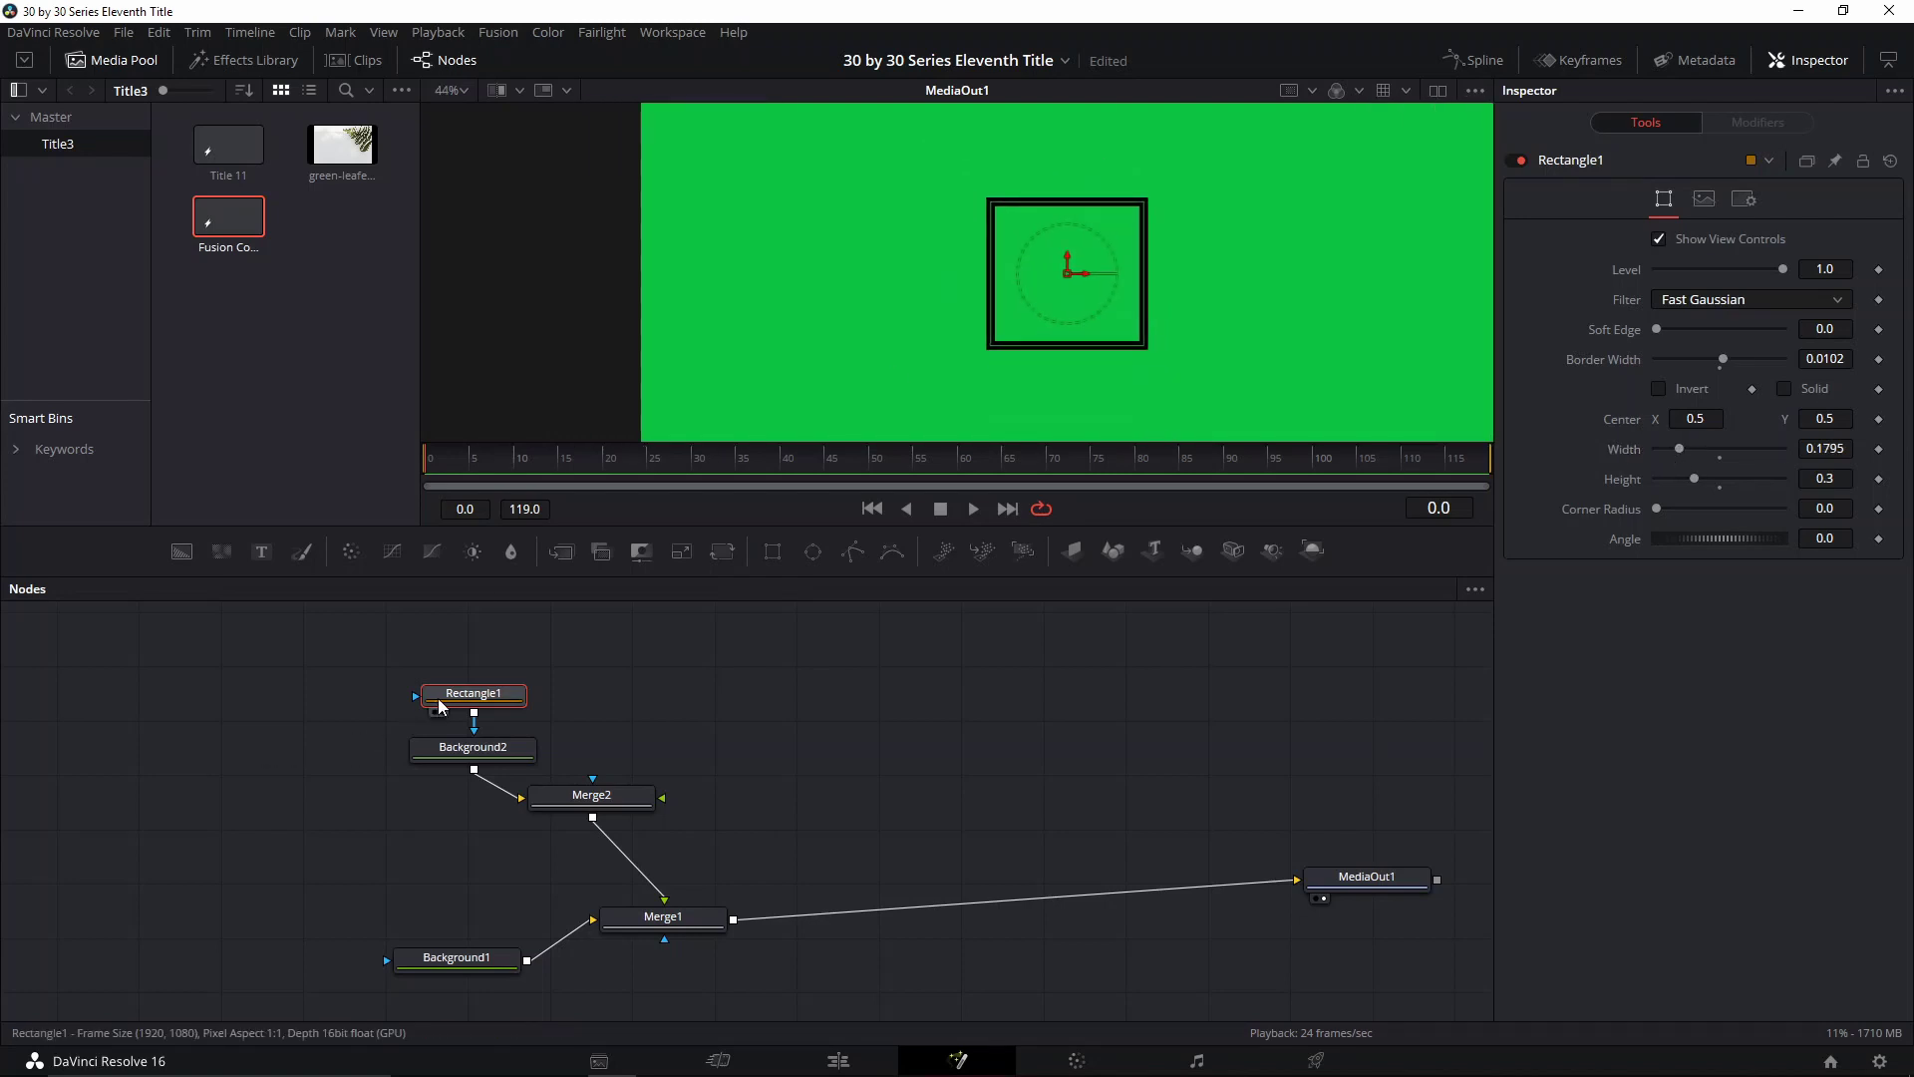
left_click_drag(439, 706, 435, 629)
left_click(782, 554)
left_click_drag(818, 666, 786, 755)
key("ctrl+z")
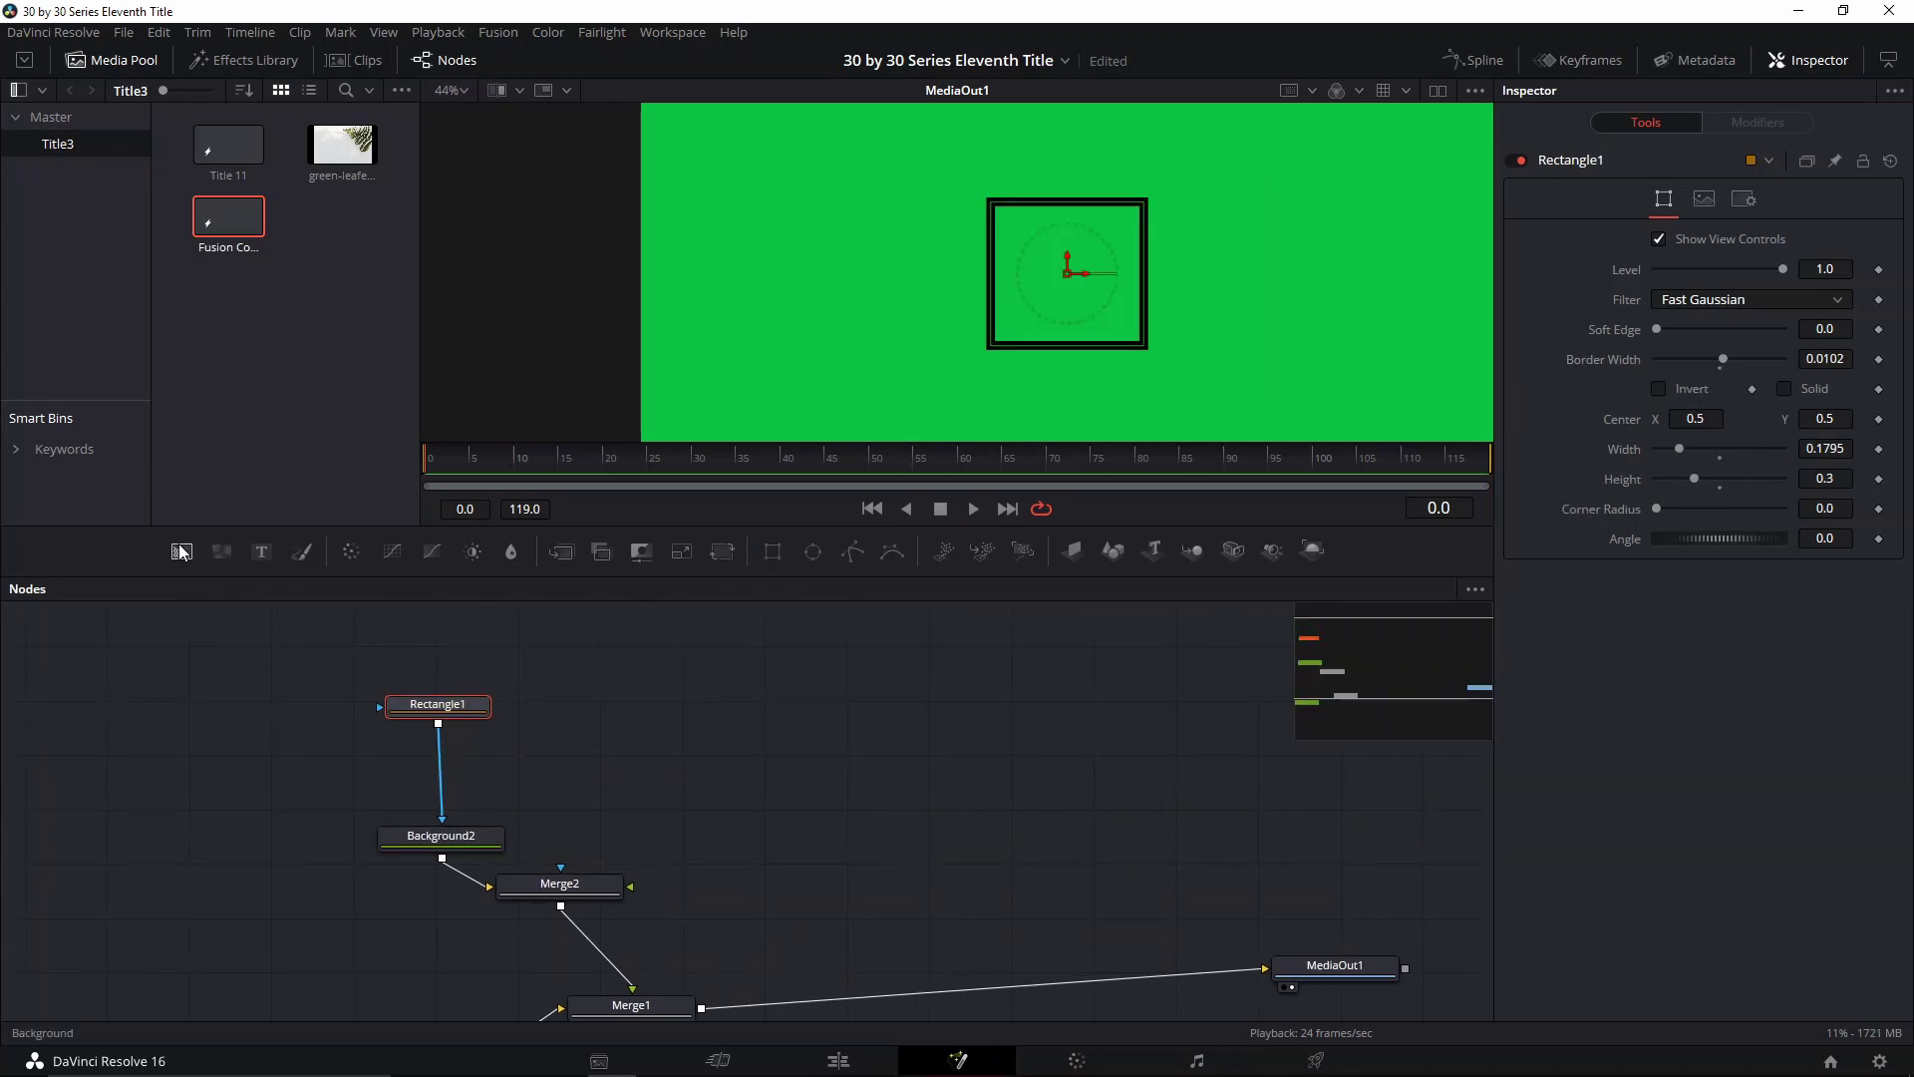
Duplicate the rectangle mask in the chain as a solid Subtract shape and lower its center to Y about 0.36
key("ctrl+c")
key("ctrl+v")
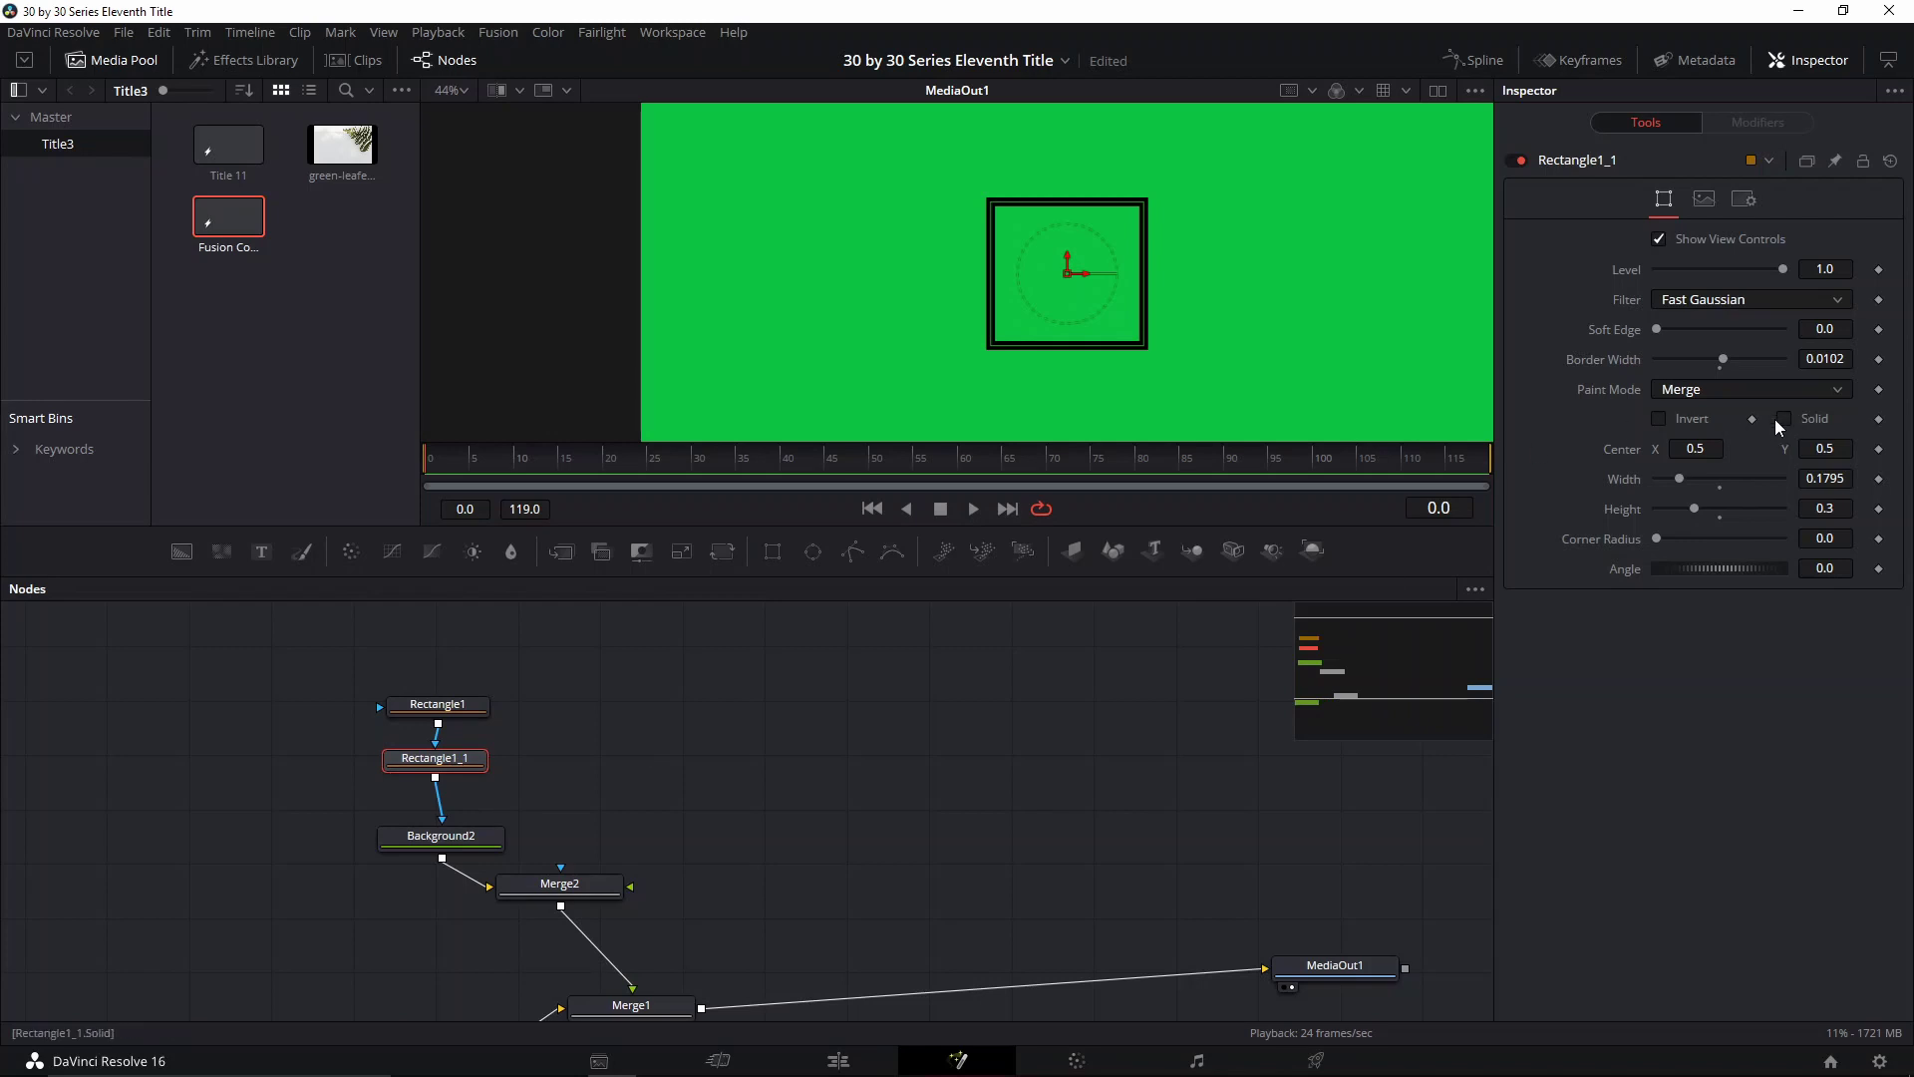
left_click(1781, 420)
left_click(1714, 391)
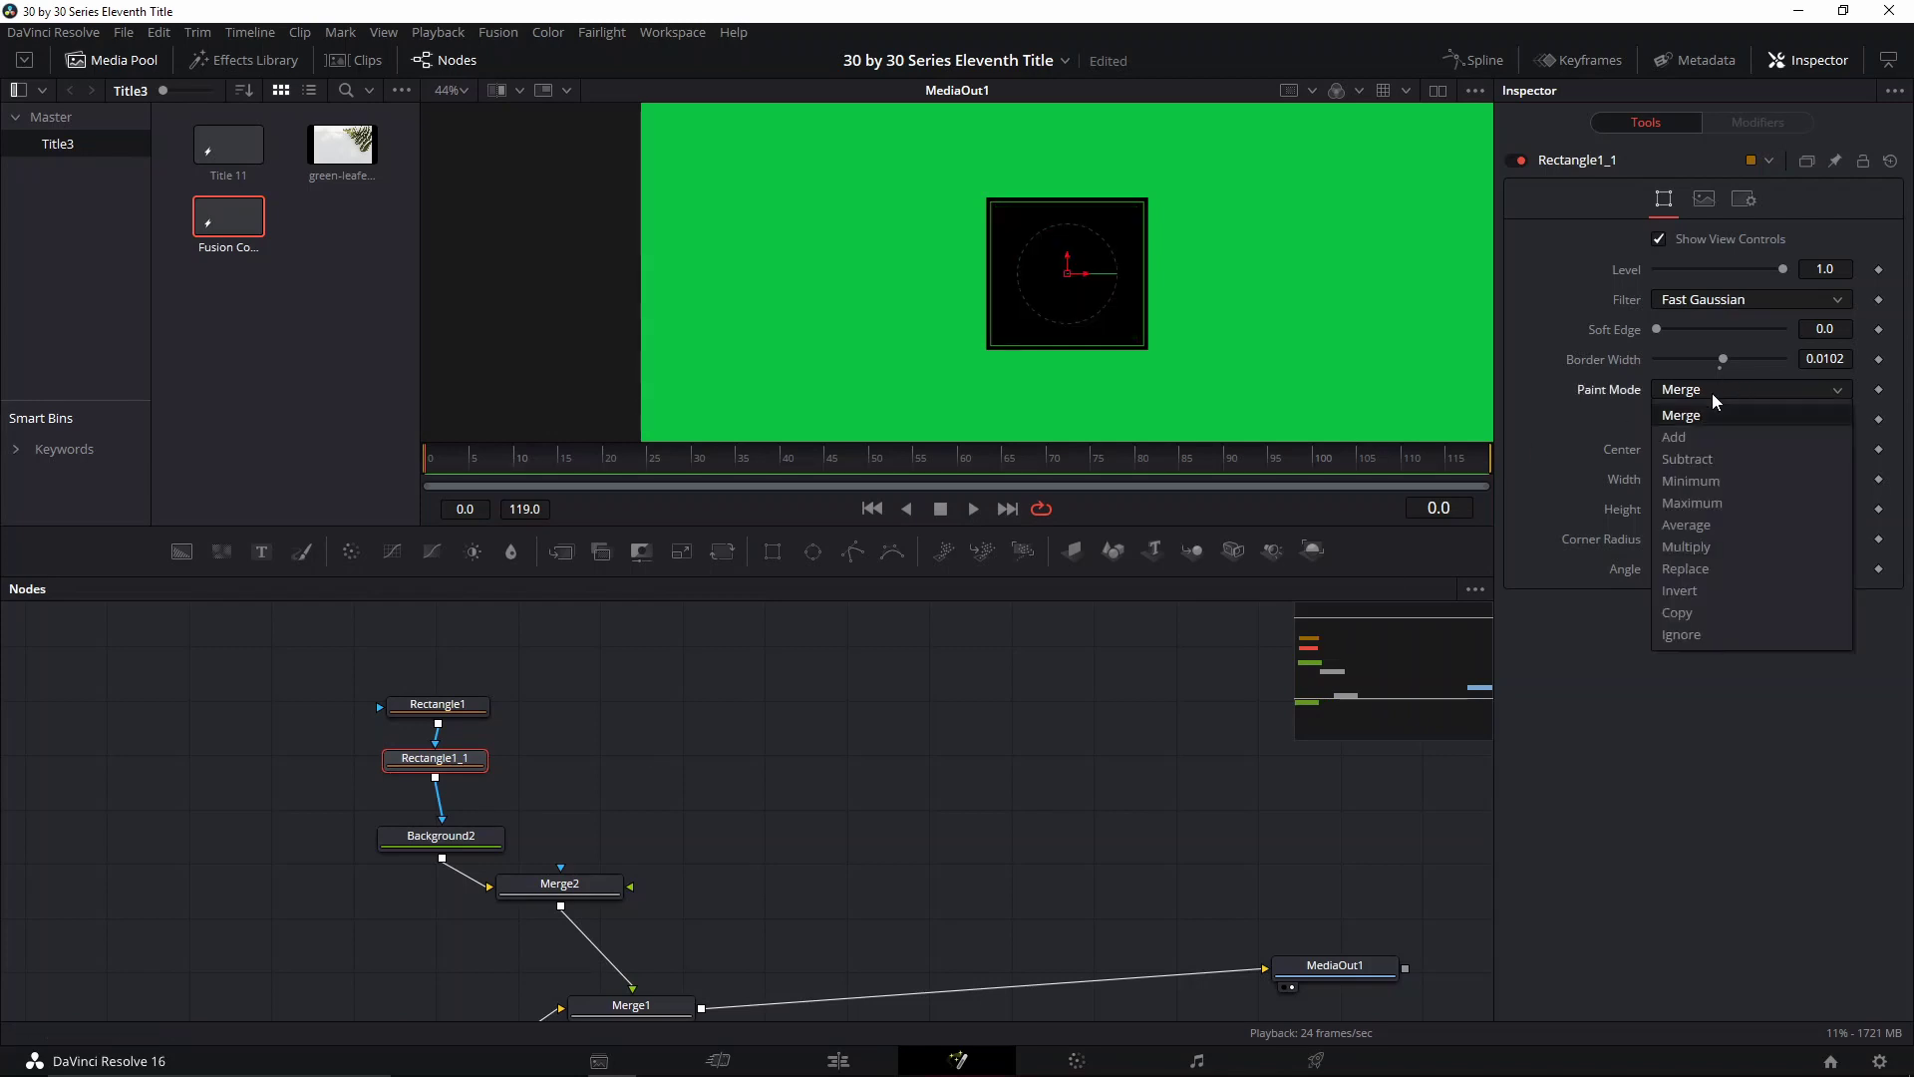
left_click(1747, 457)
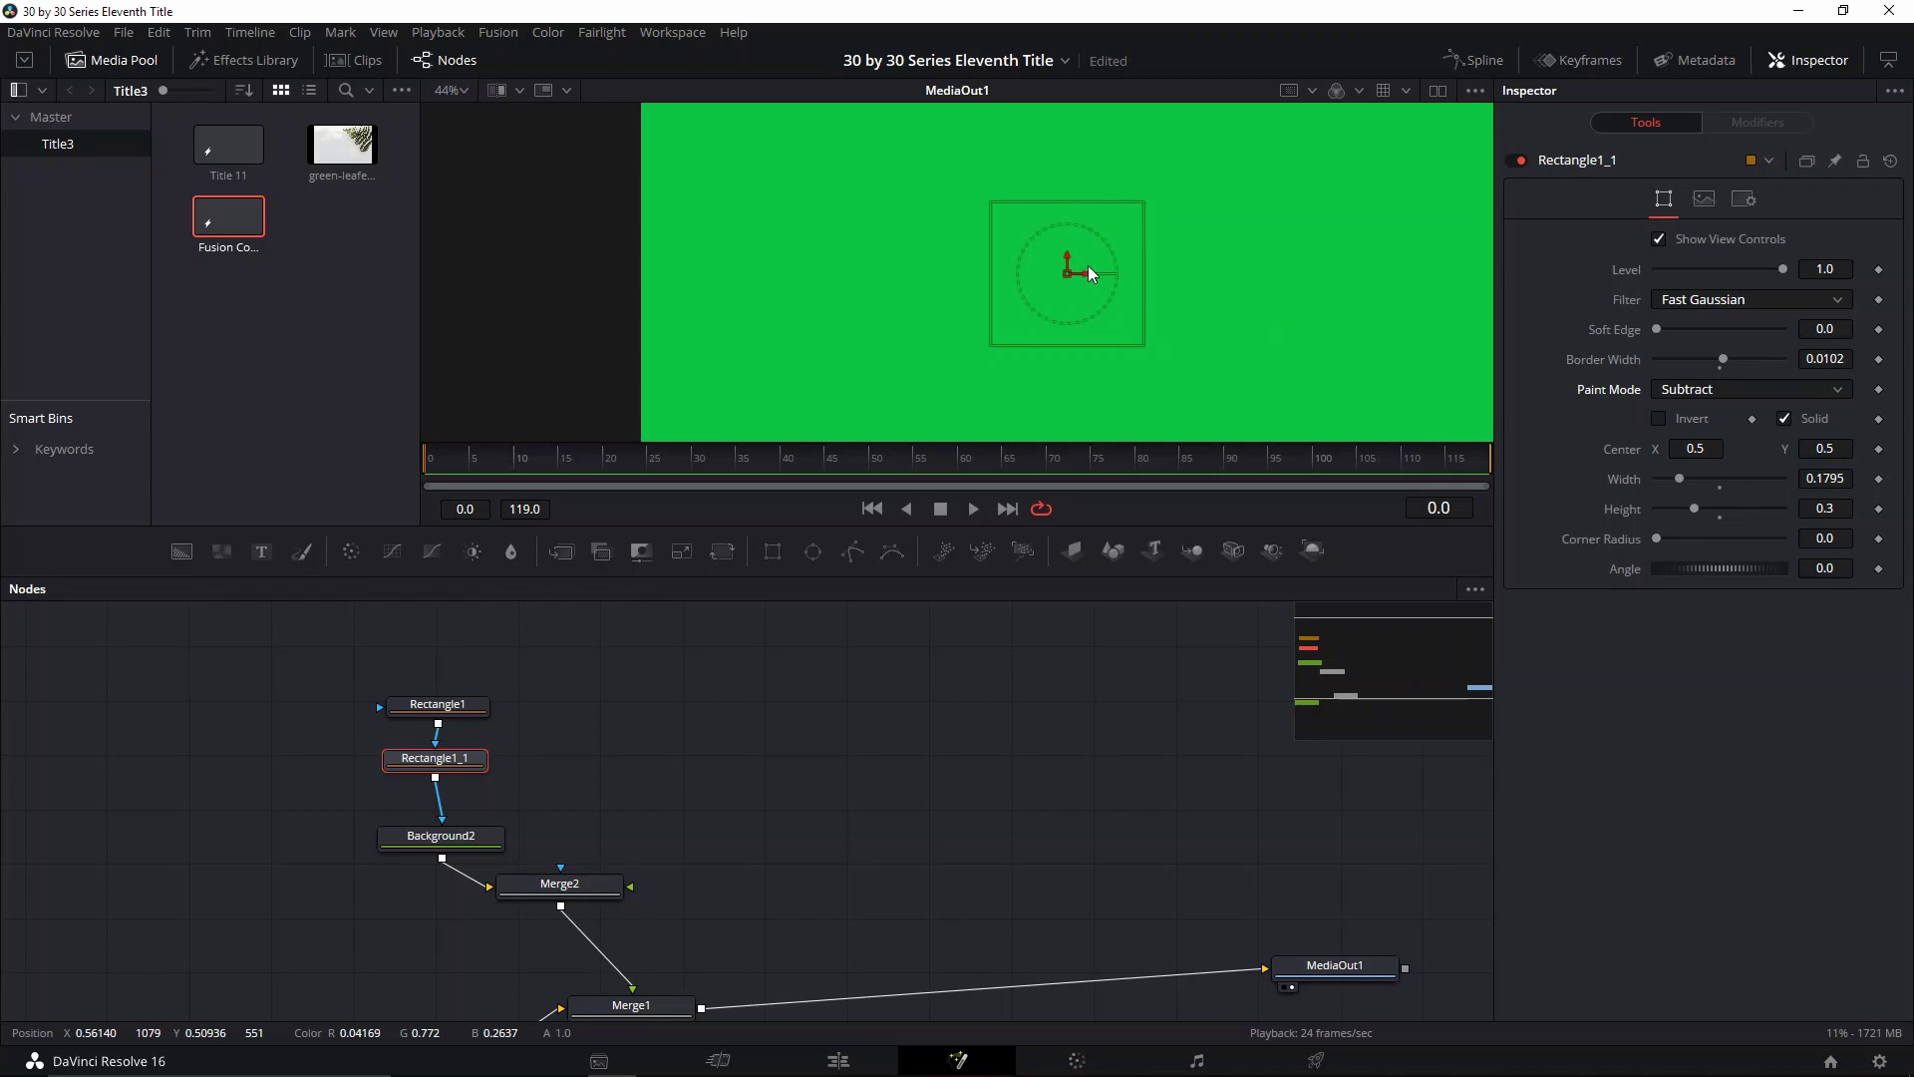
left_click_drag(1069, 259, 1067, 323)
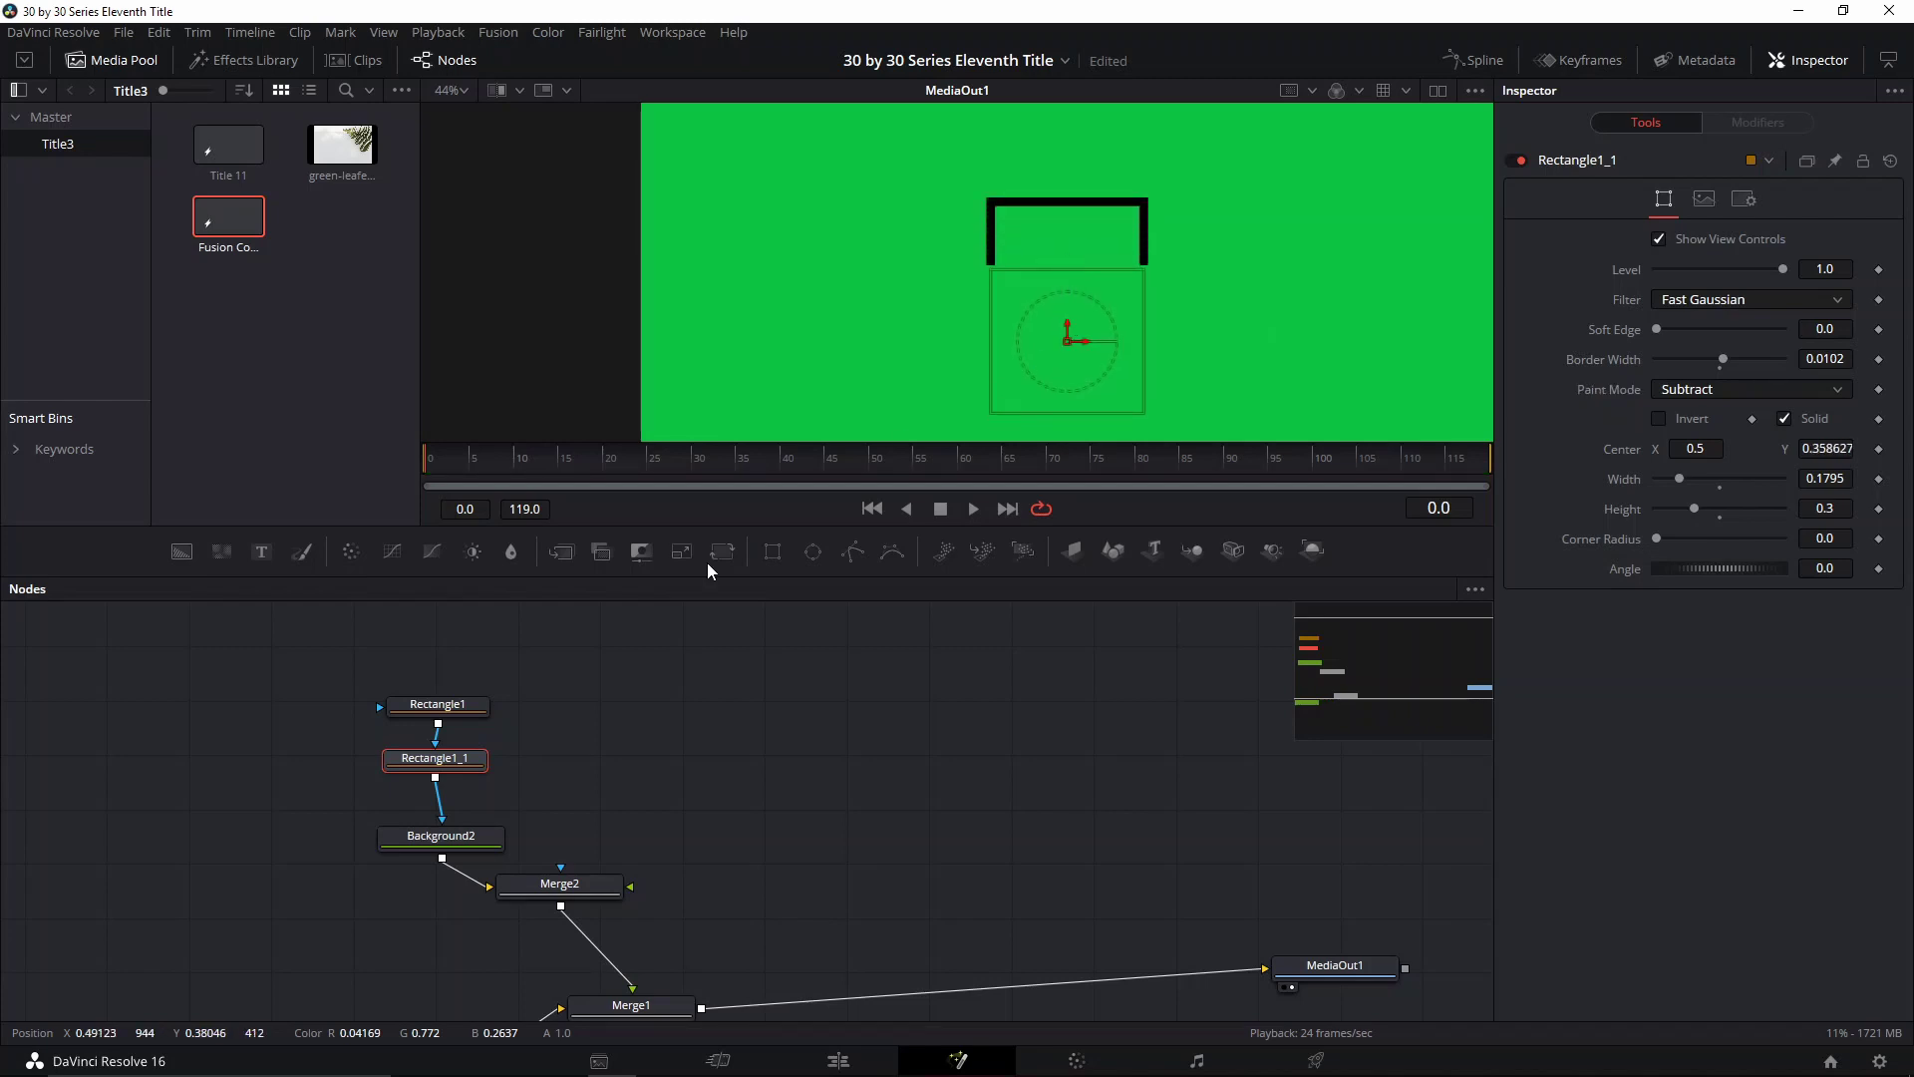
Switch to the dual viewer layout and show the Rectangle1 mask in the empty viewer
left_click(417, 706)
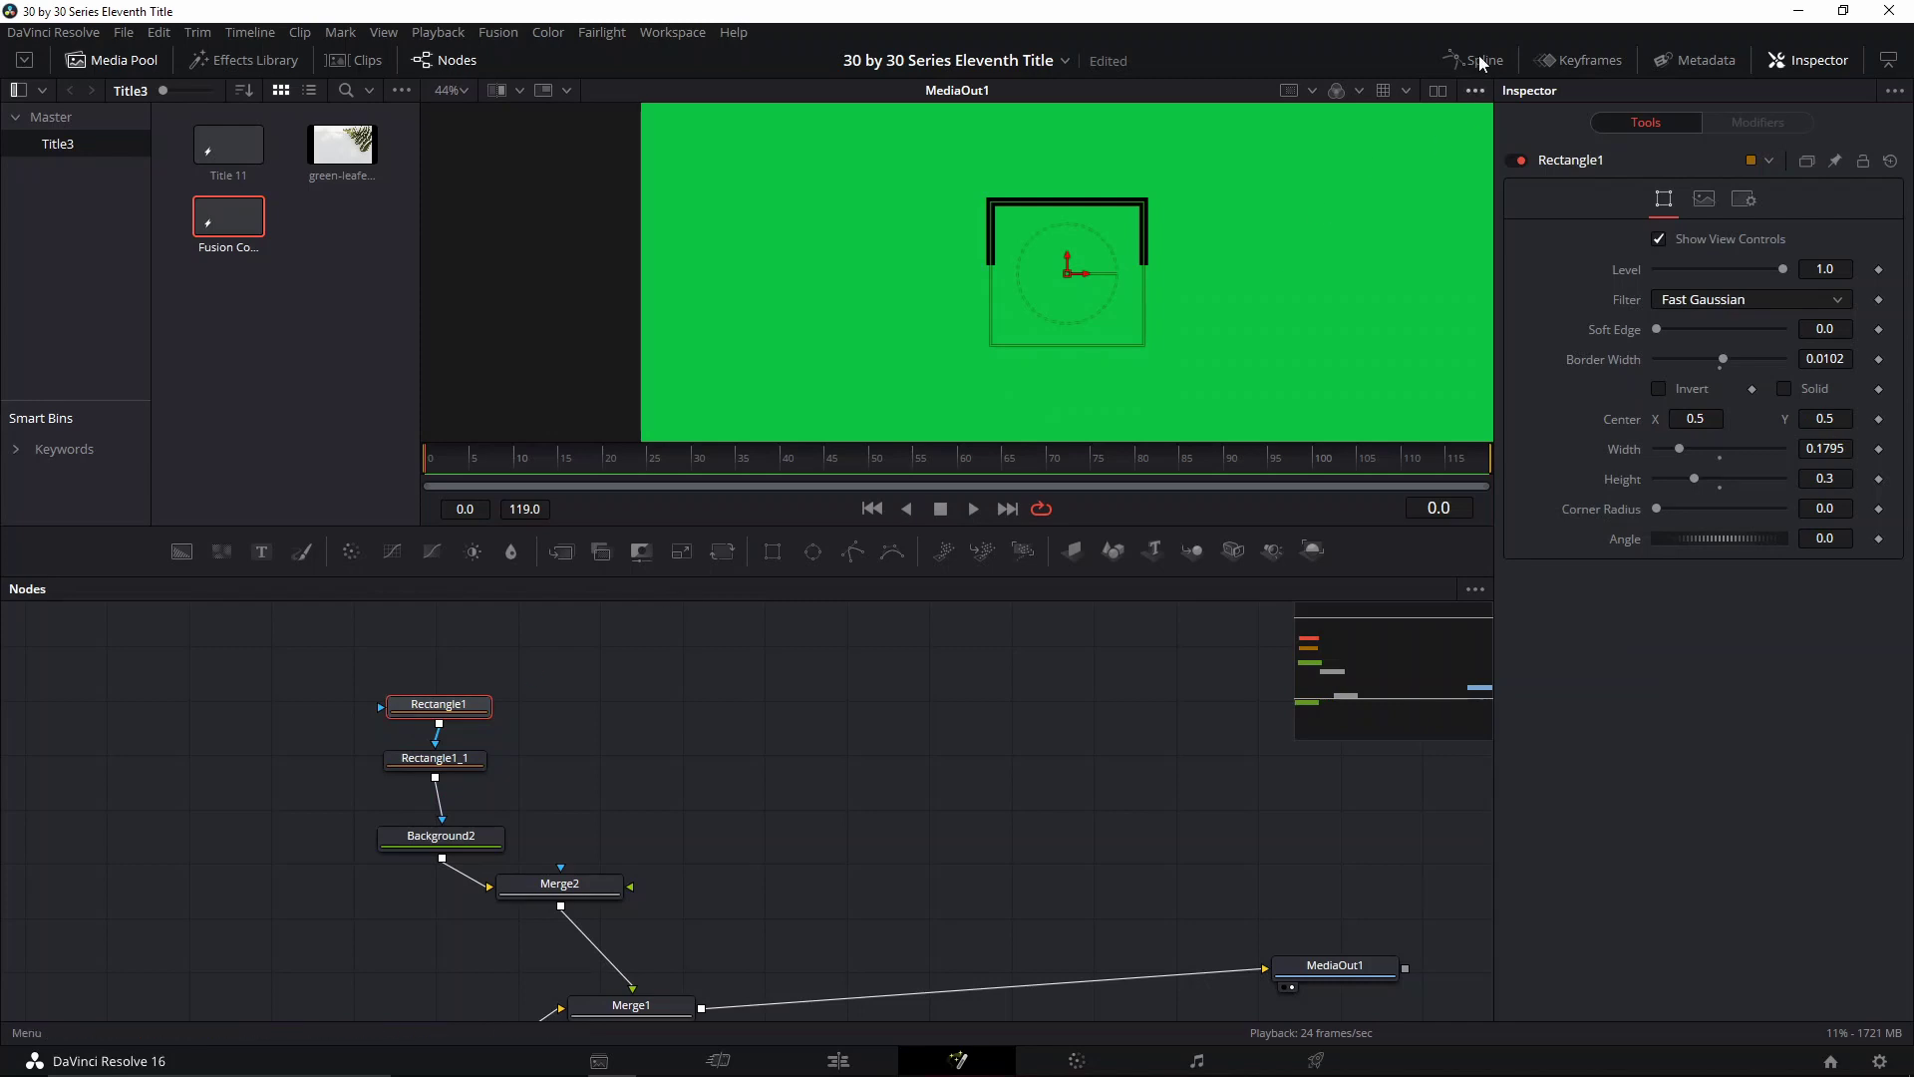
left_click(1438, 91)
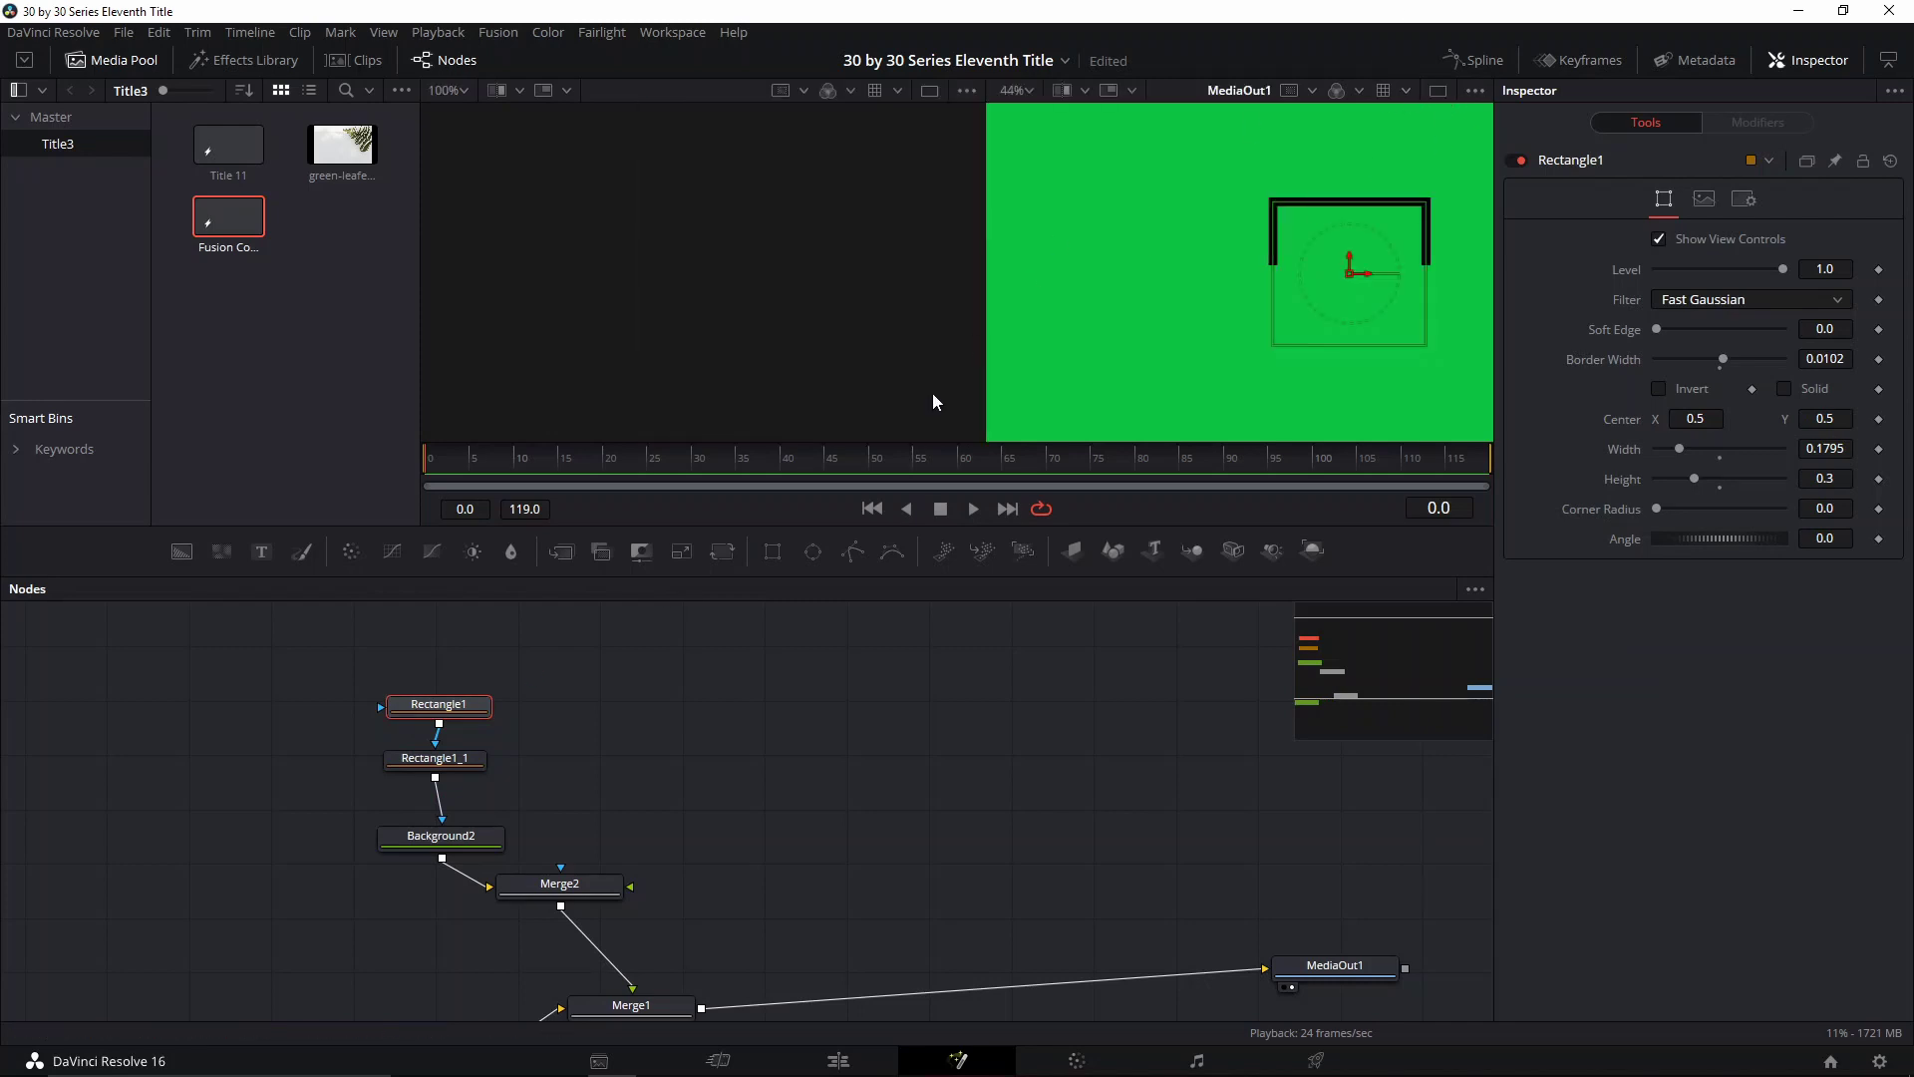
left_click_drag(436, 710, 643, 311)
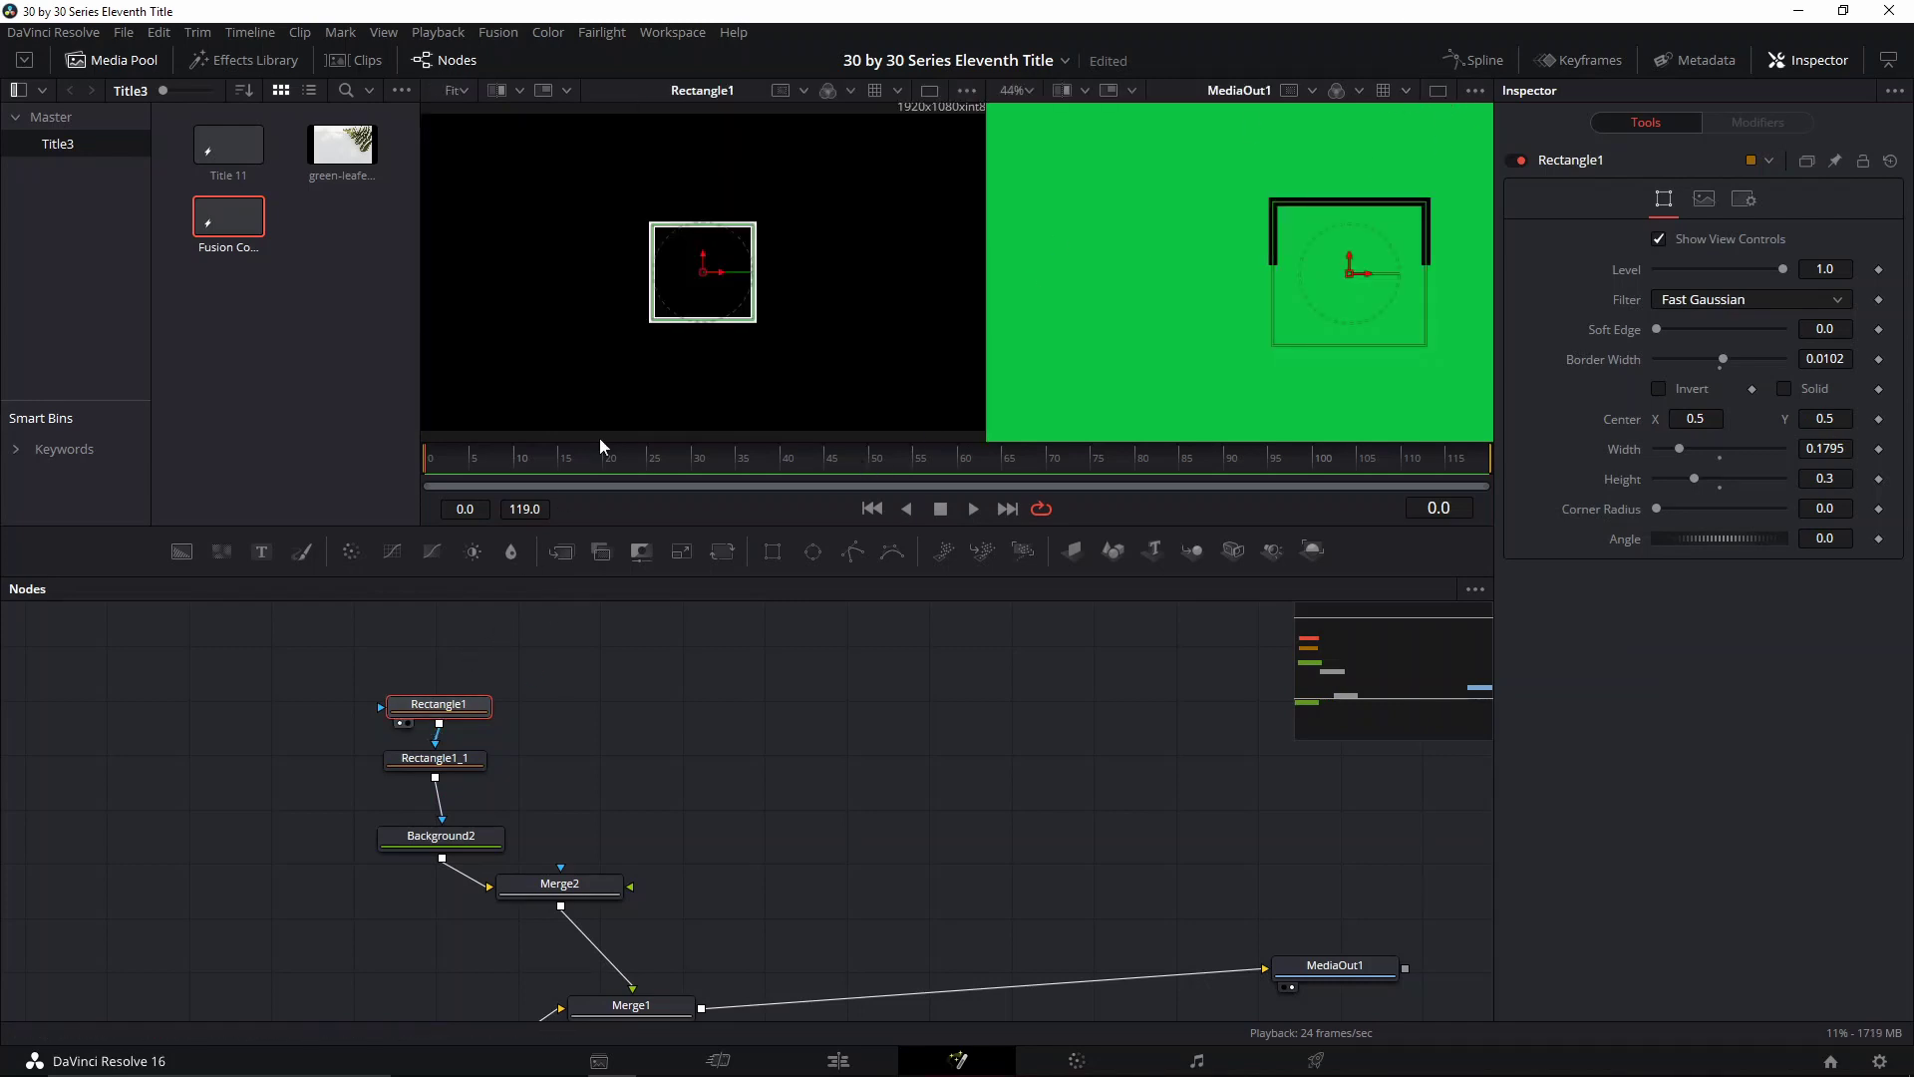
Lower the subtracting rectangle's center slightly to Y about 0.352
left_click(431, 762)
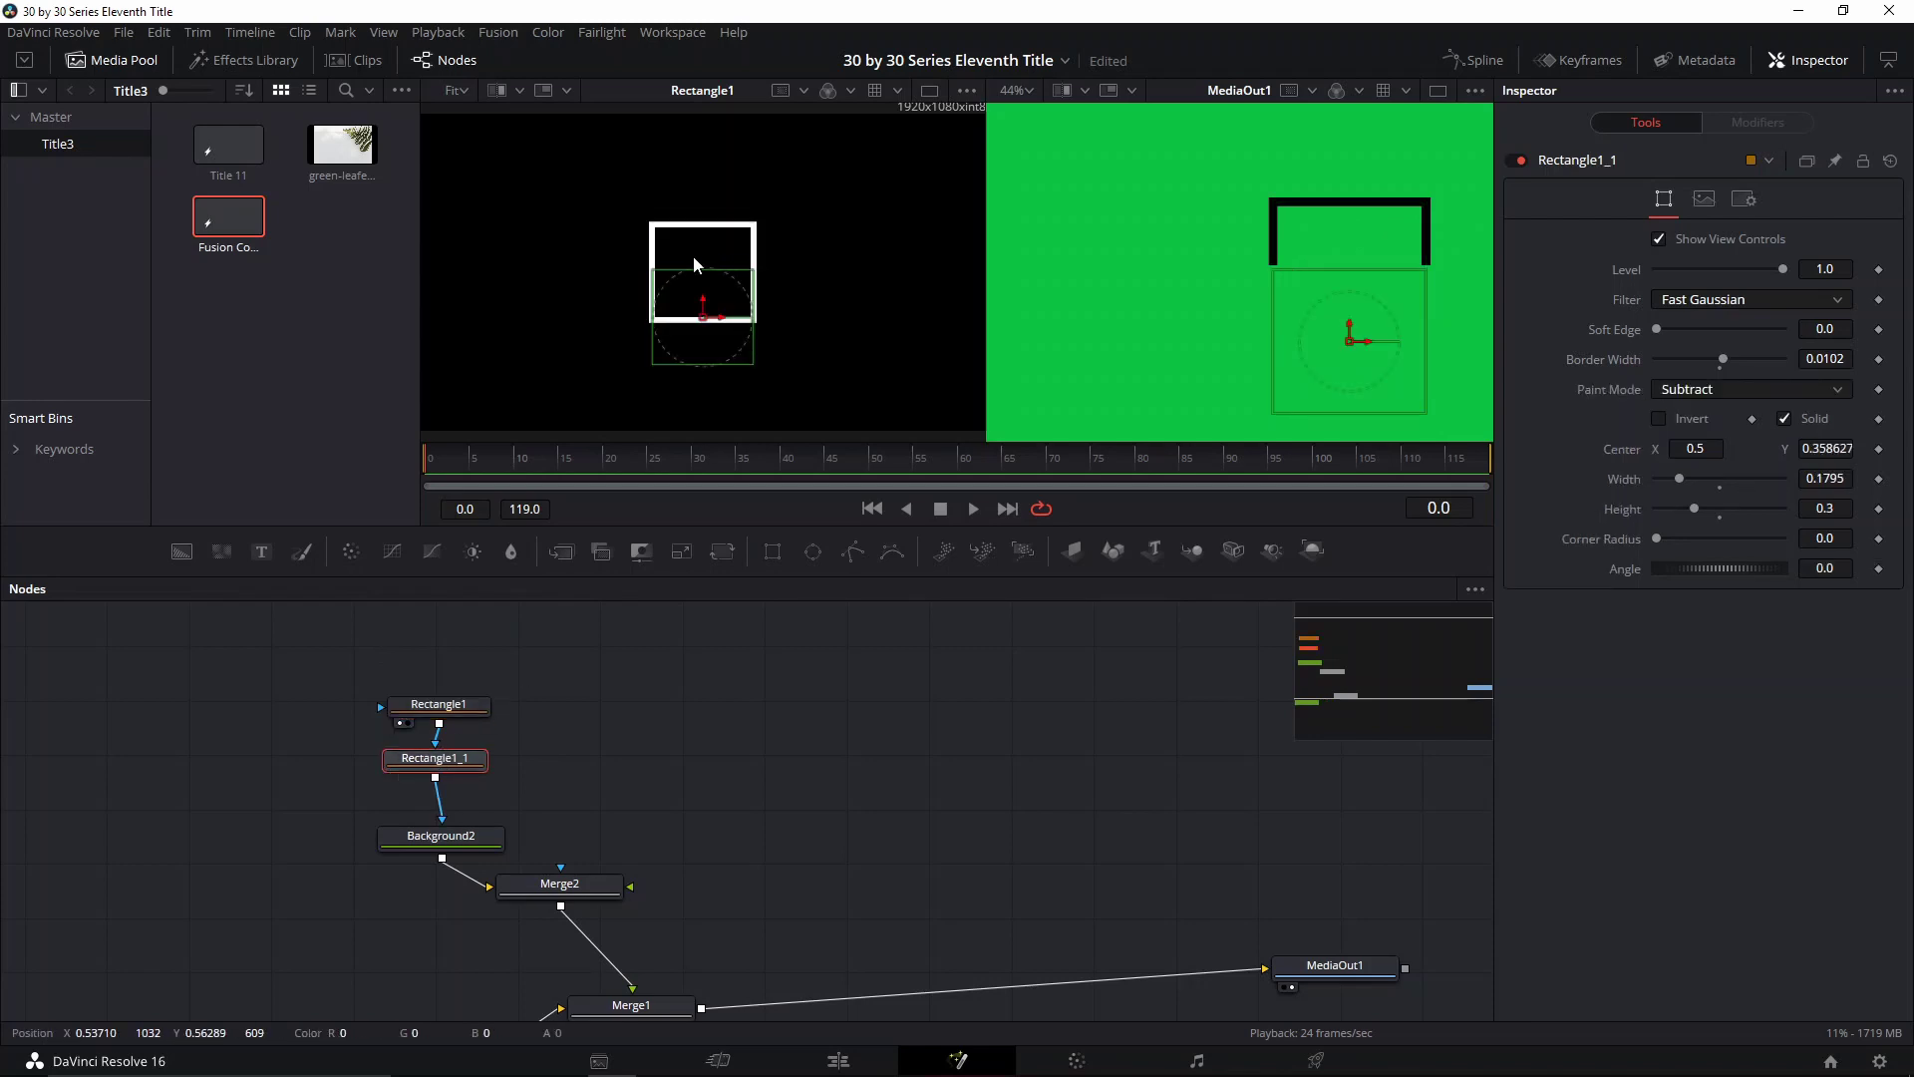
scroll(696, 315, "up", 2)
scroll(696, 316, "up", 1)
left_click_drag(701, 335, 703, 340)
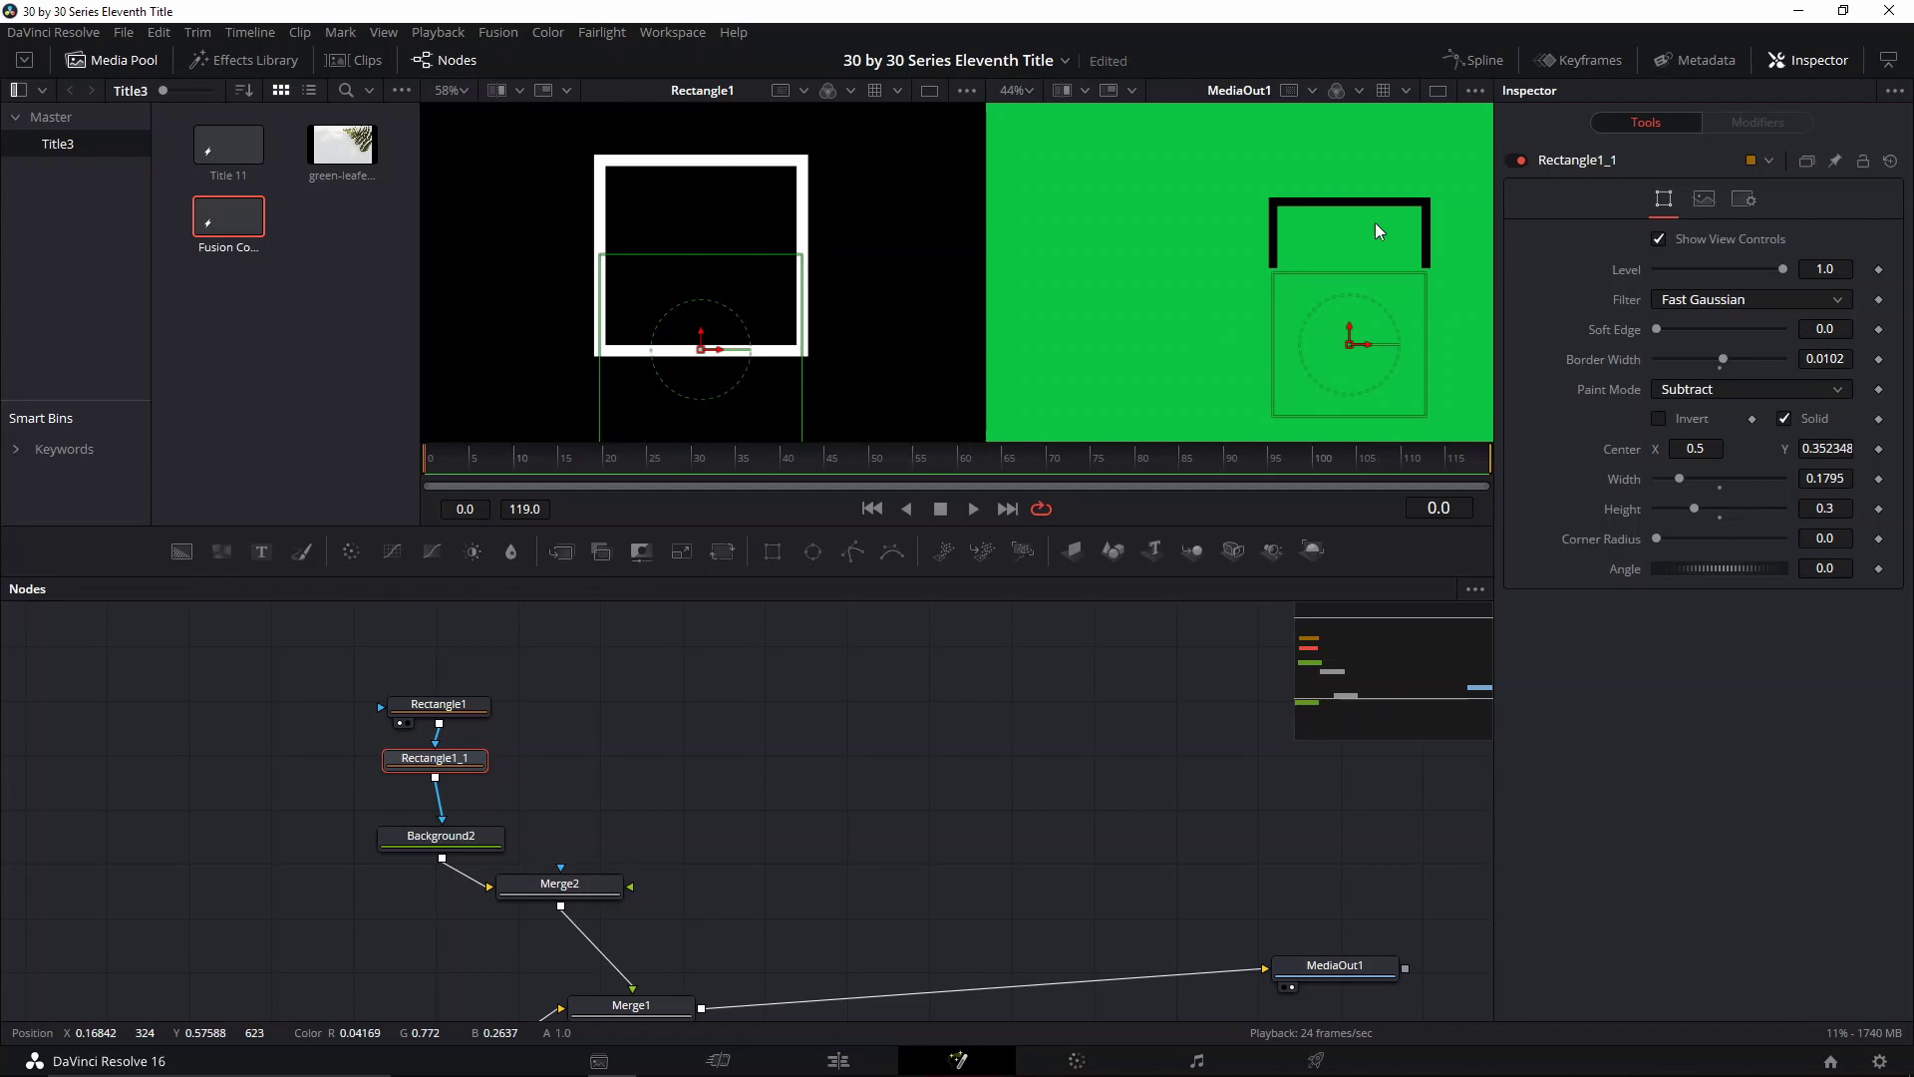
Reset the subtracting rectangle's border width to 0, set its width to 0.189, and lower its center to Y about 0.349
double_click(1721, 361)
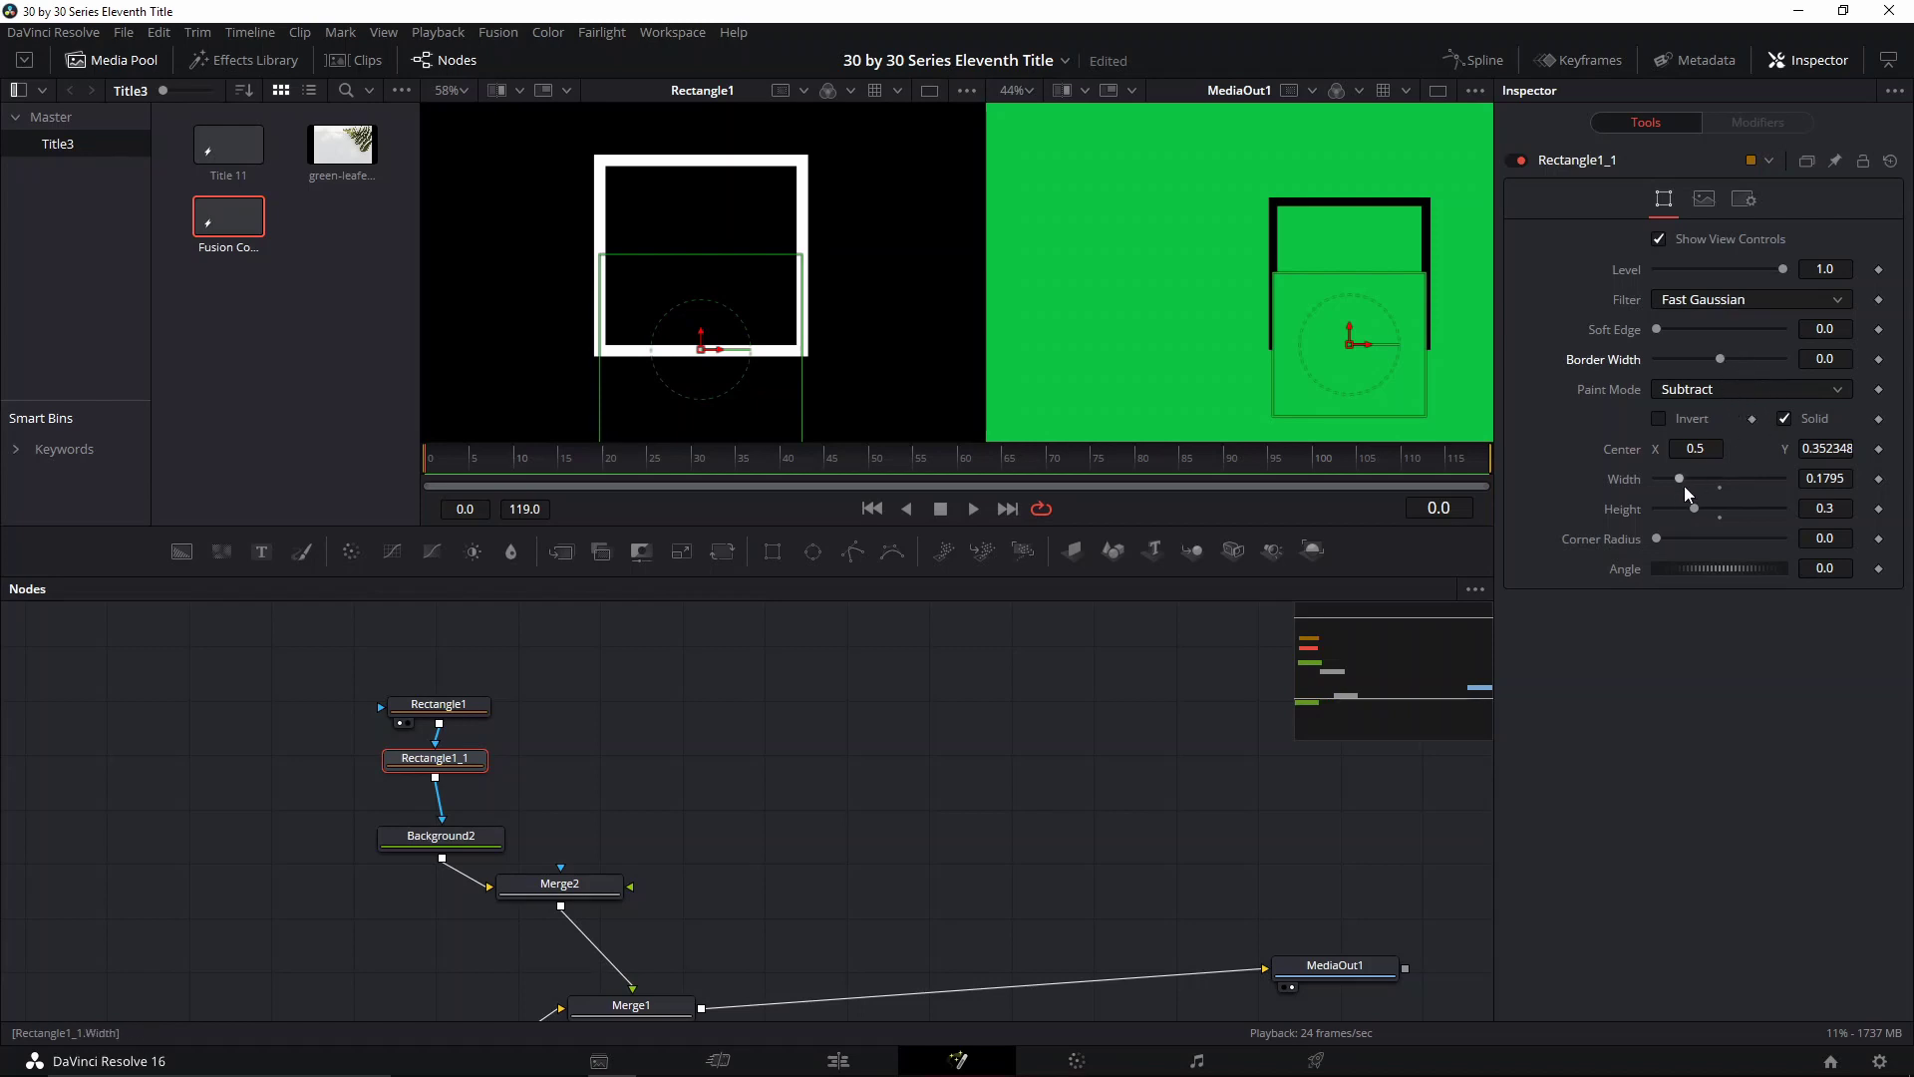
left_click_drag(1684, 487, 1685, 487)
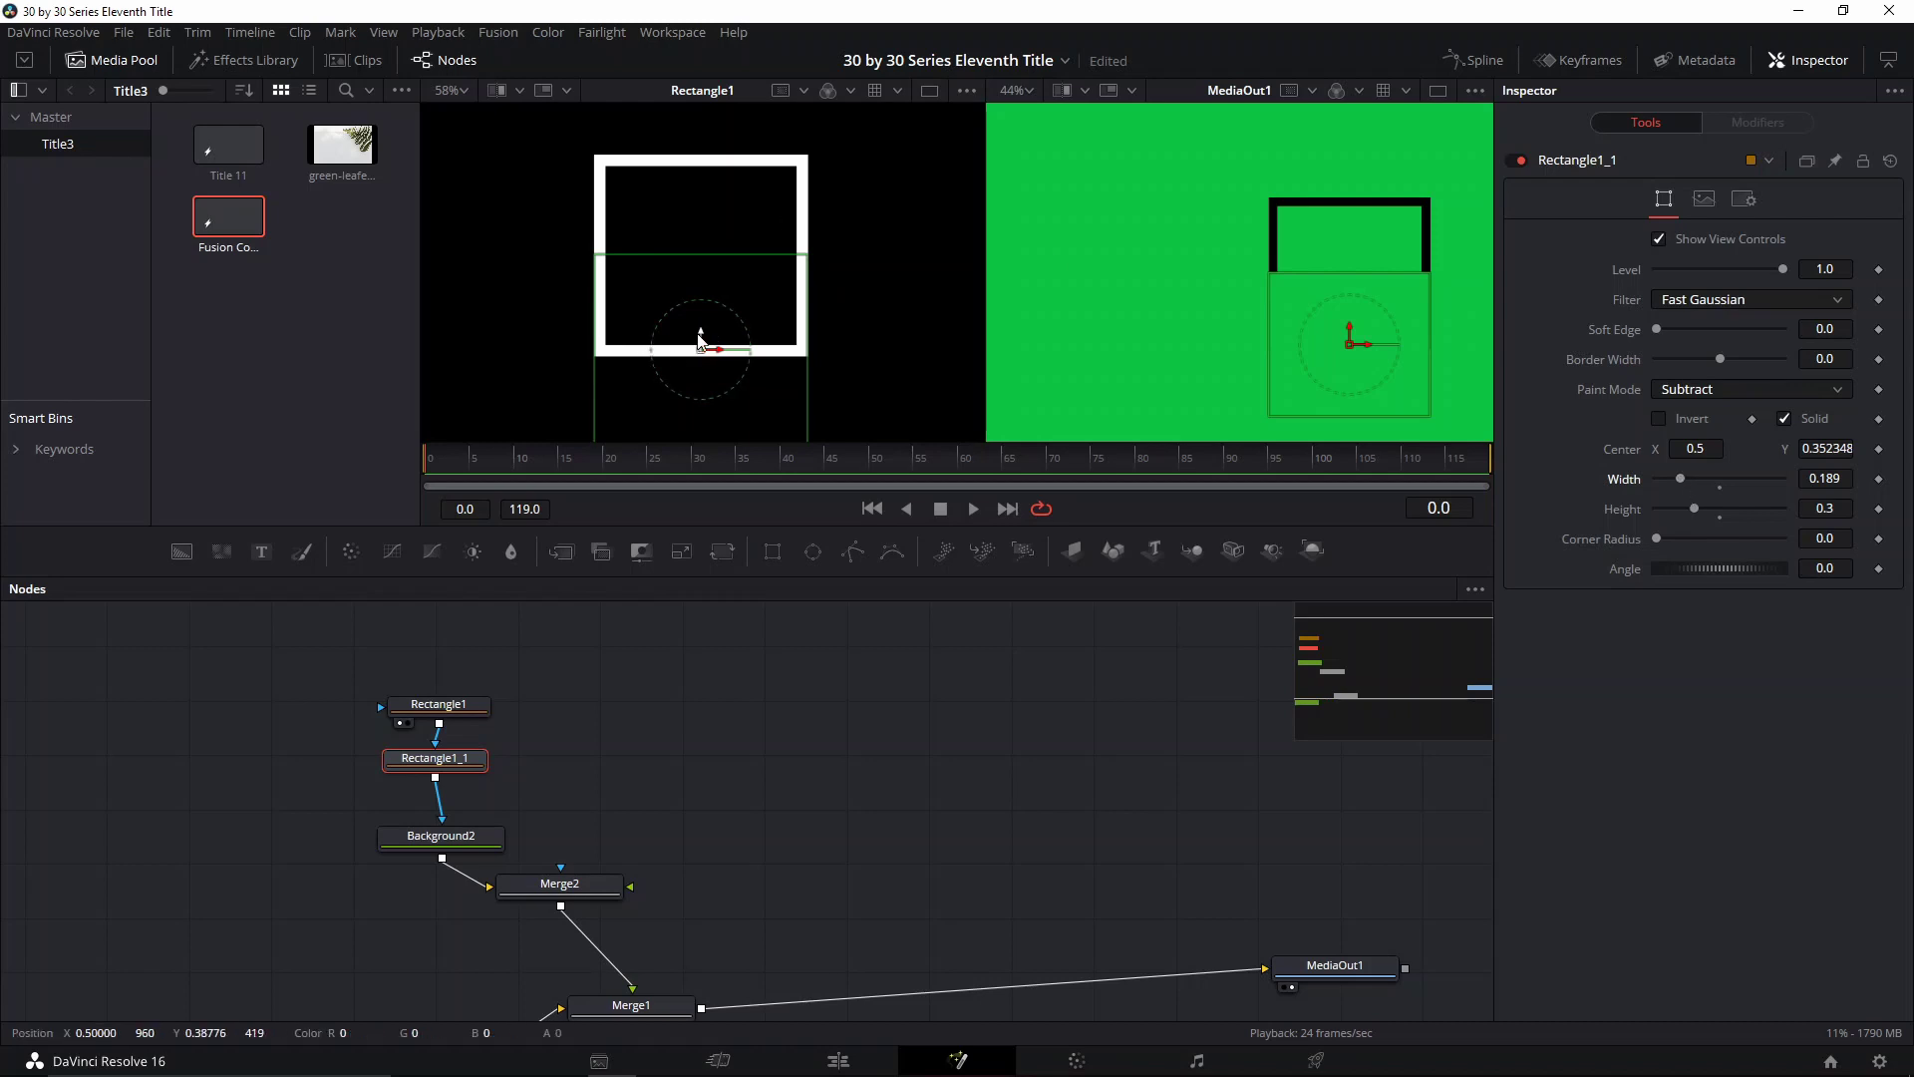
left_click_drag(702, 336, 703, 338)
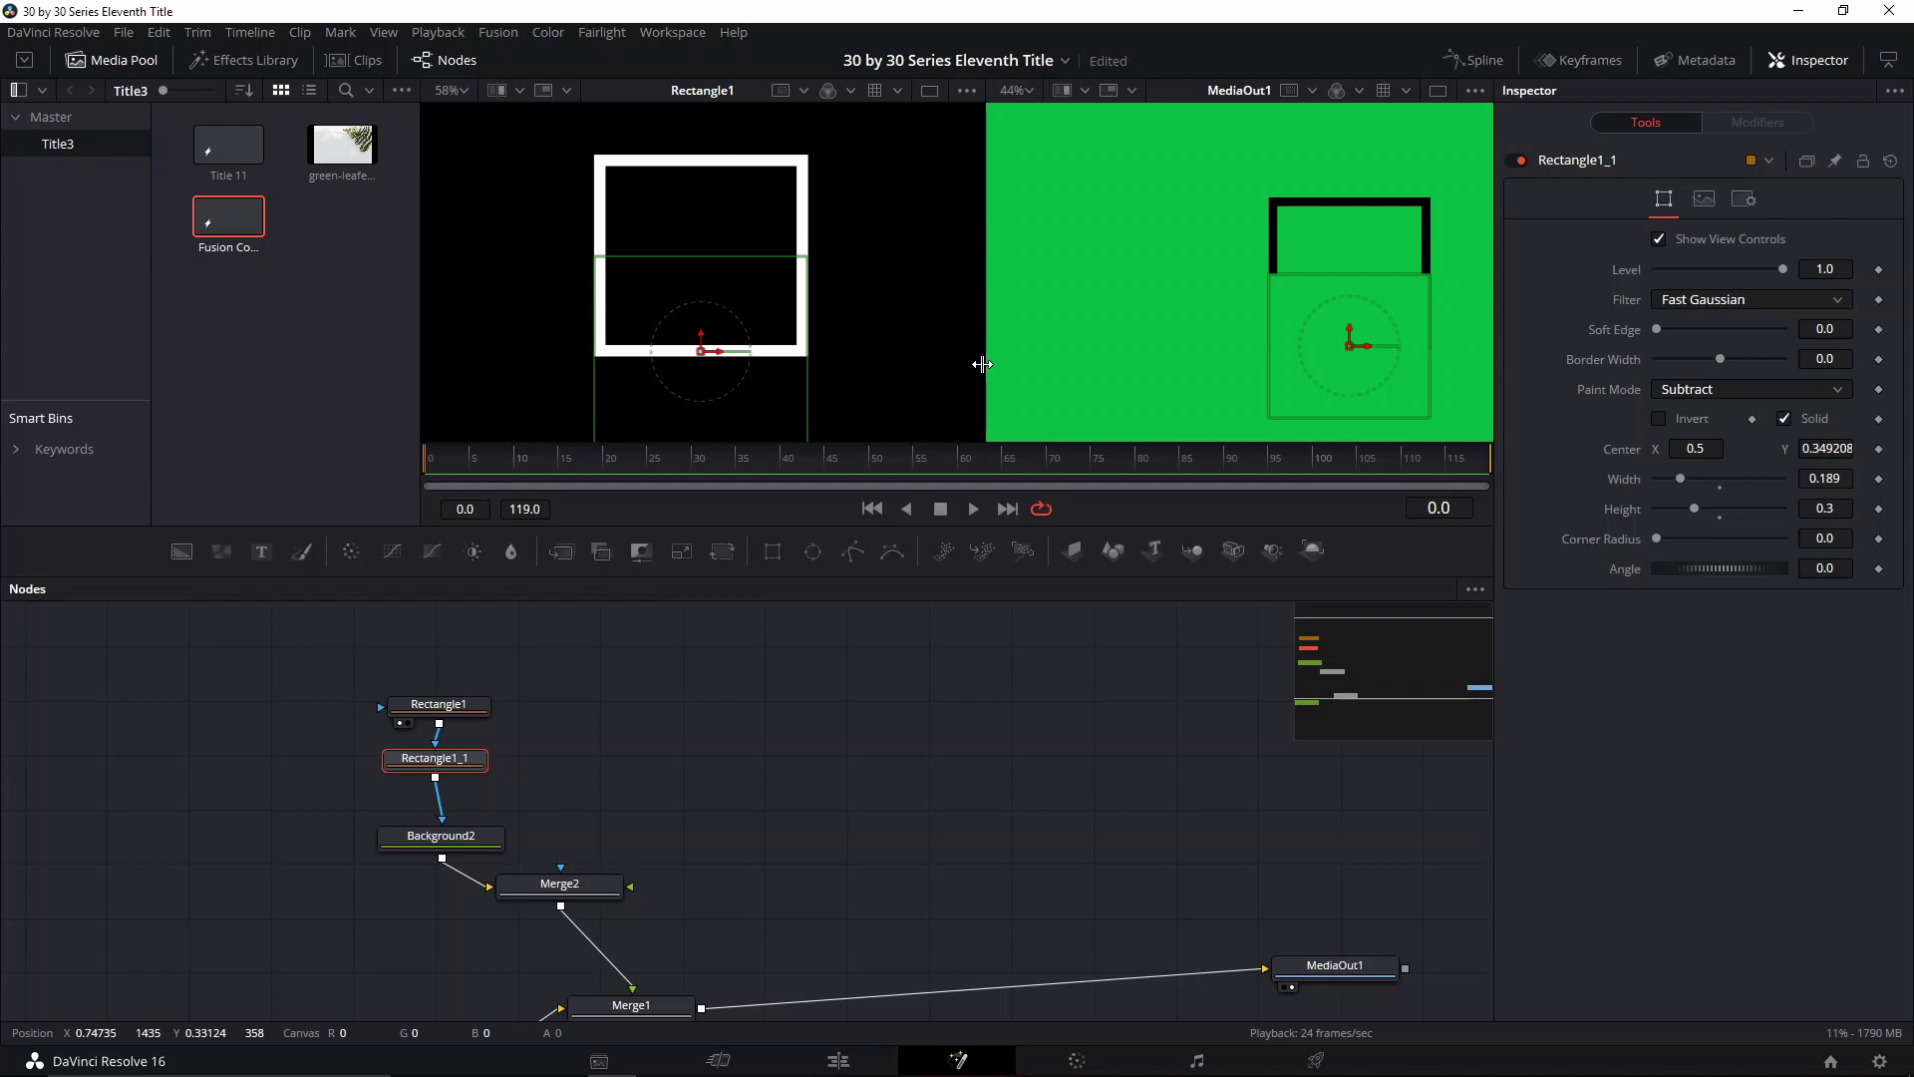
Duplicate Background2 together with its two rectangle masks and connect the copy to Merge2's foreground
left_click_drag(570, 654, 431, 836)
left_click_drag(538, 689, 457, 800)
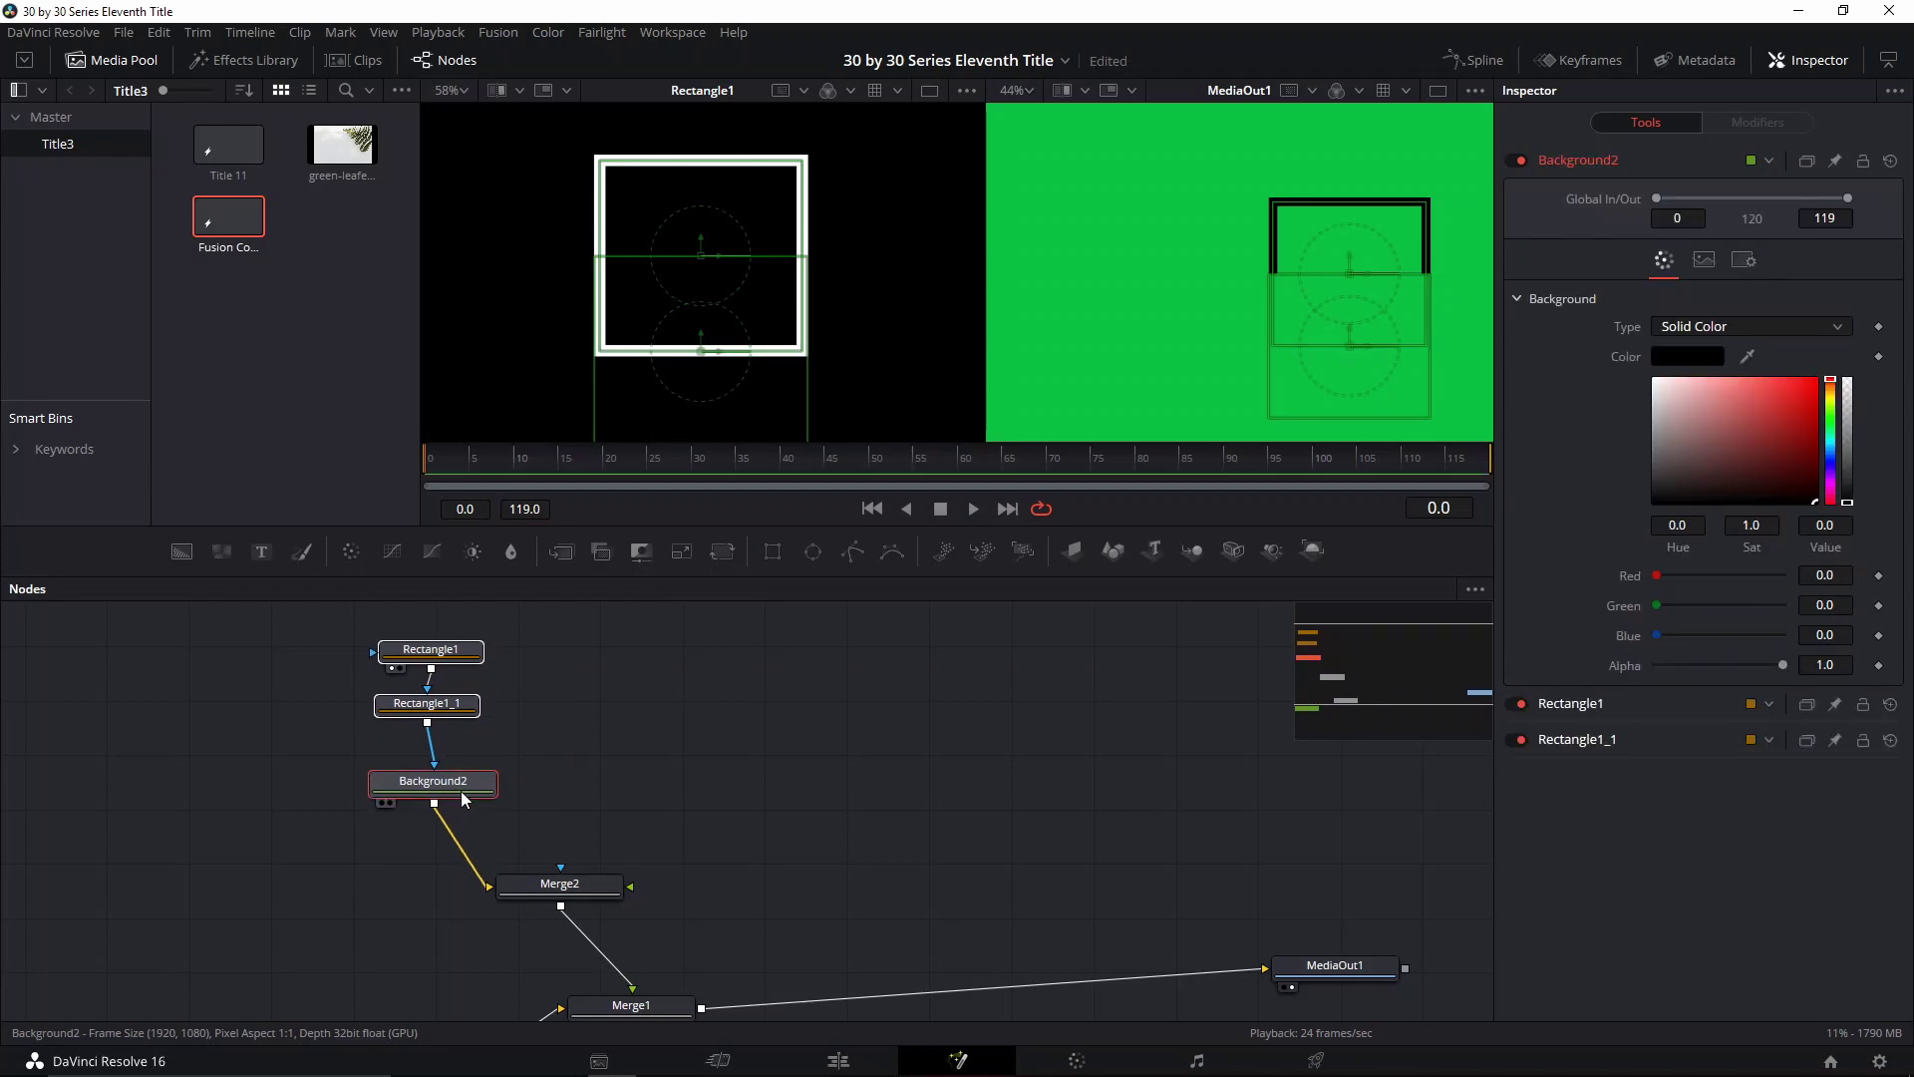
left_click(595, 883)
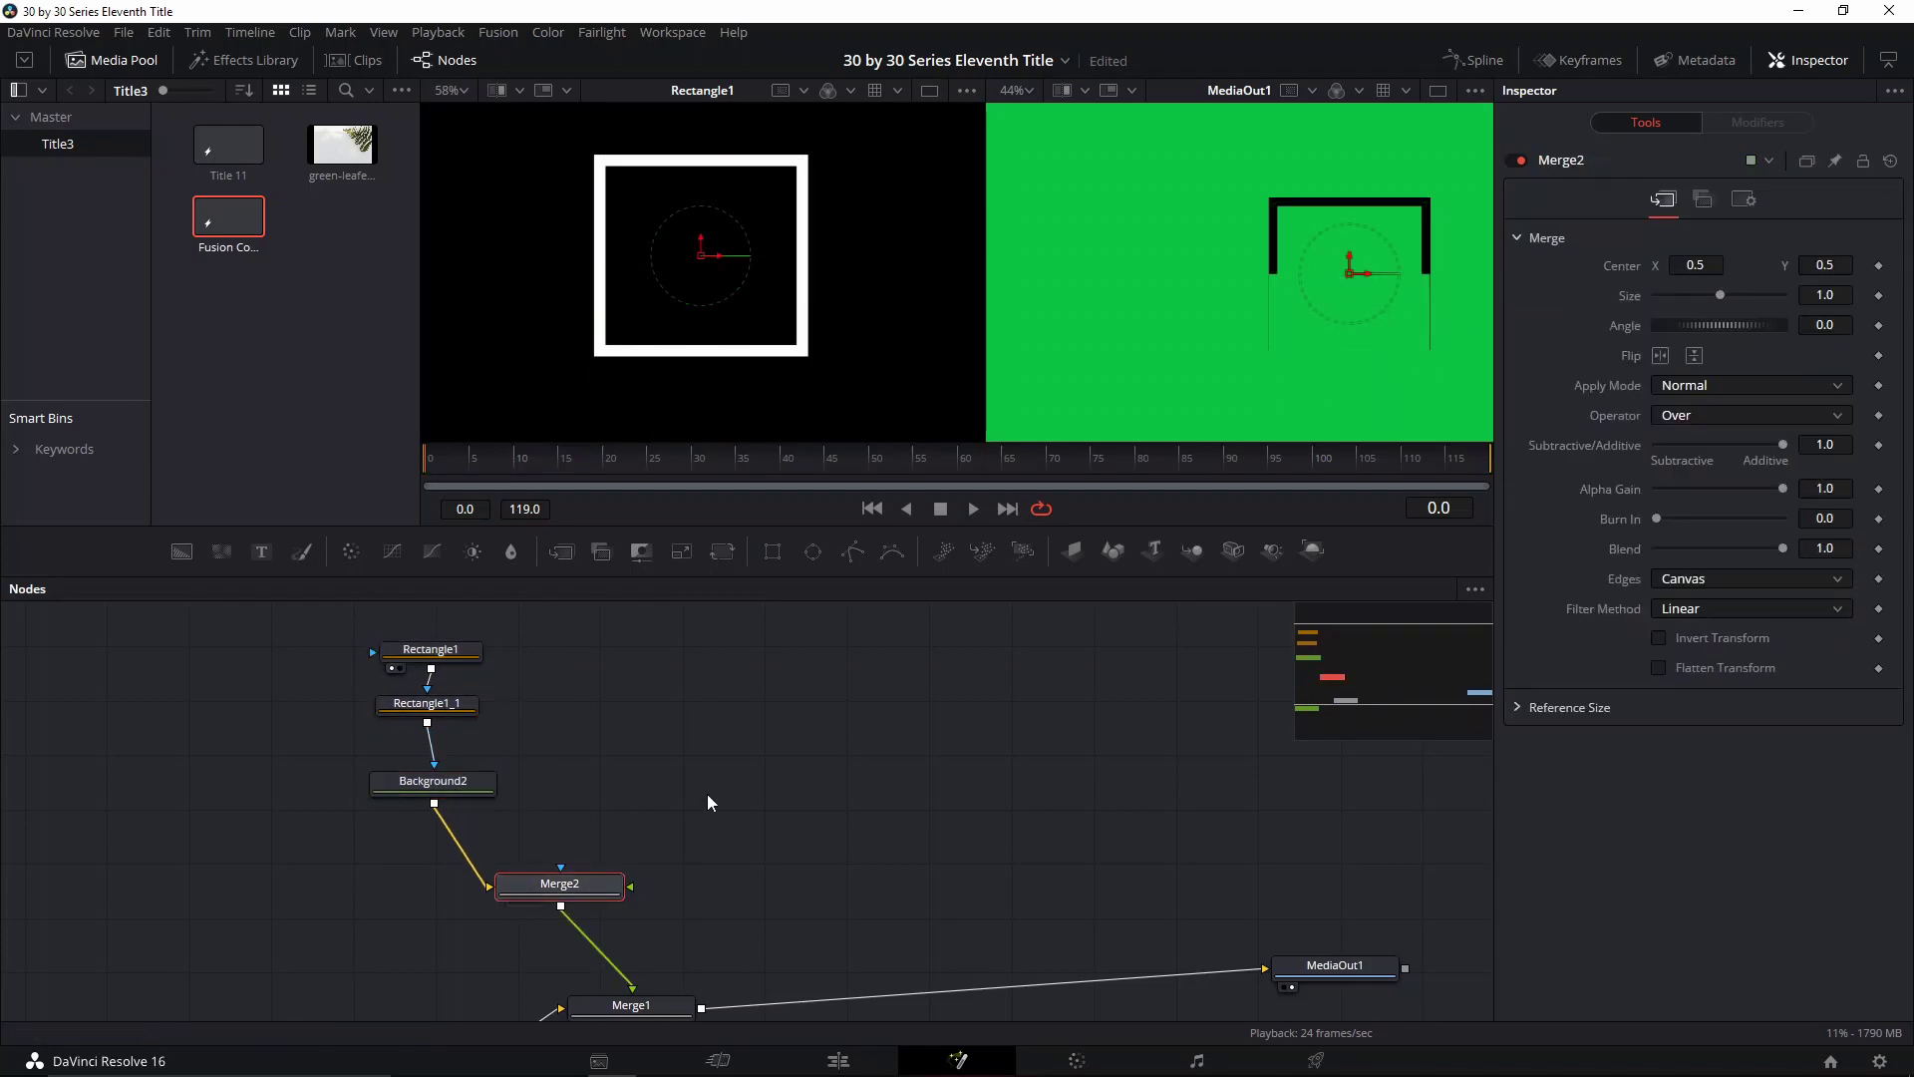
key("ctrl+v")
left_click_drag(441, 788, 725, 621)
left_click_drag(716, 803, 630, 901)
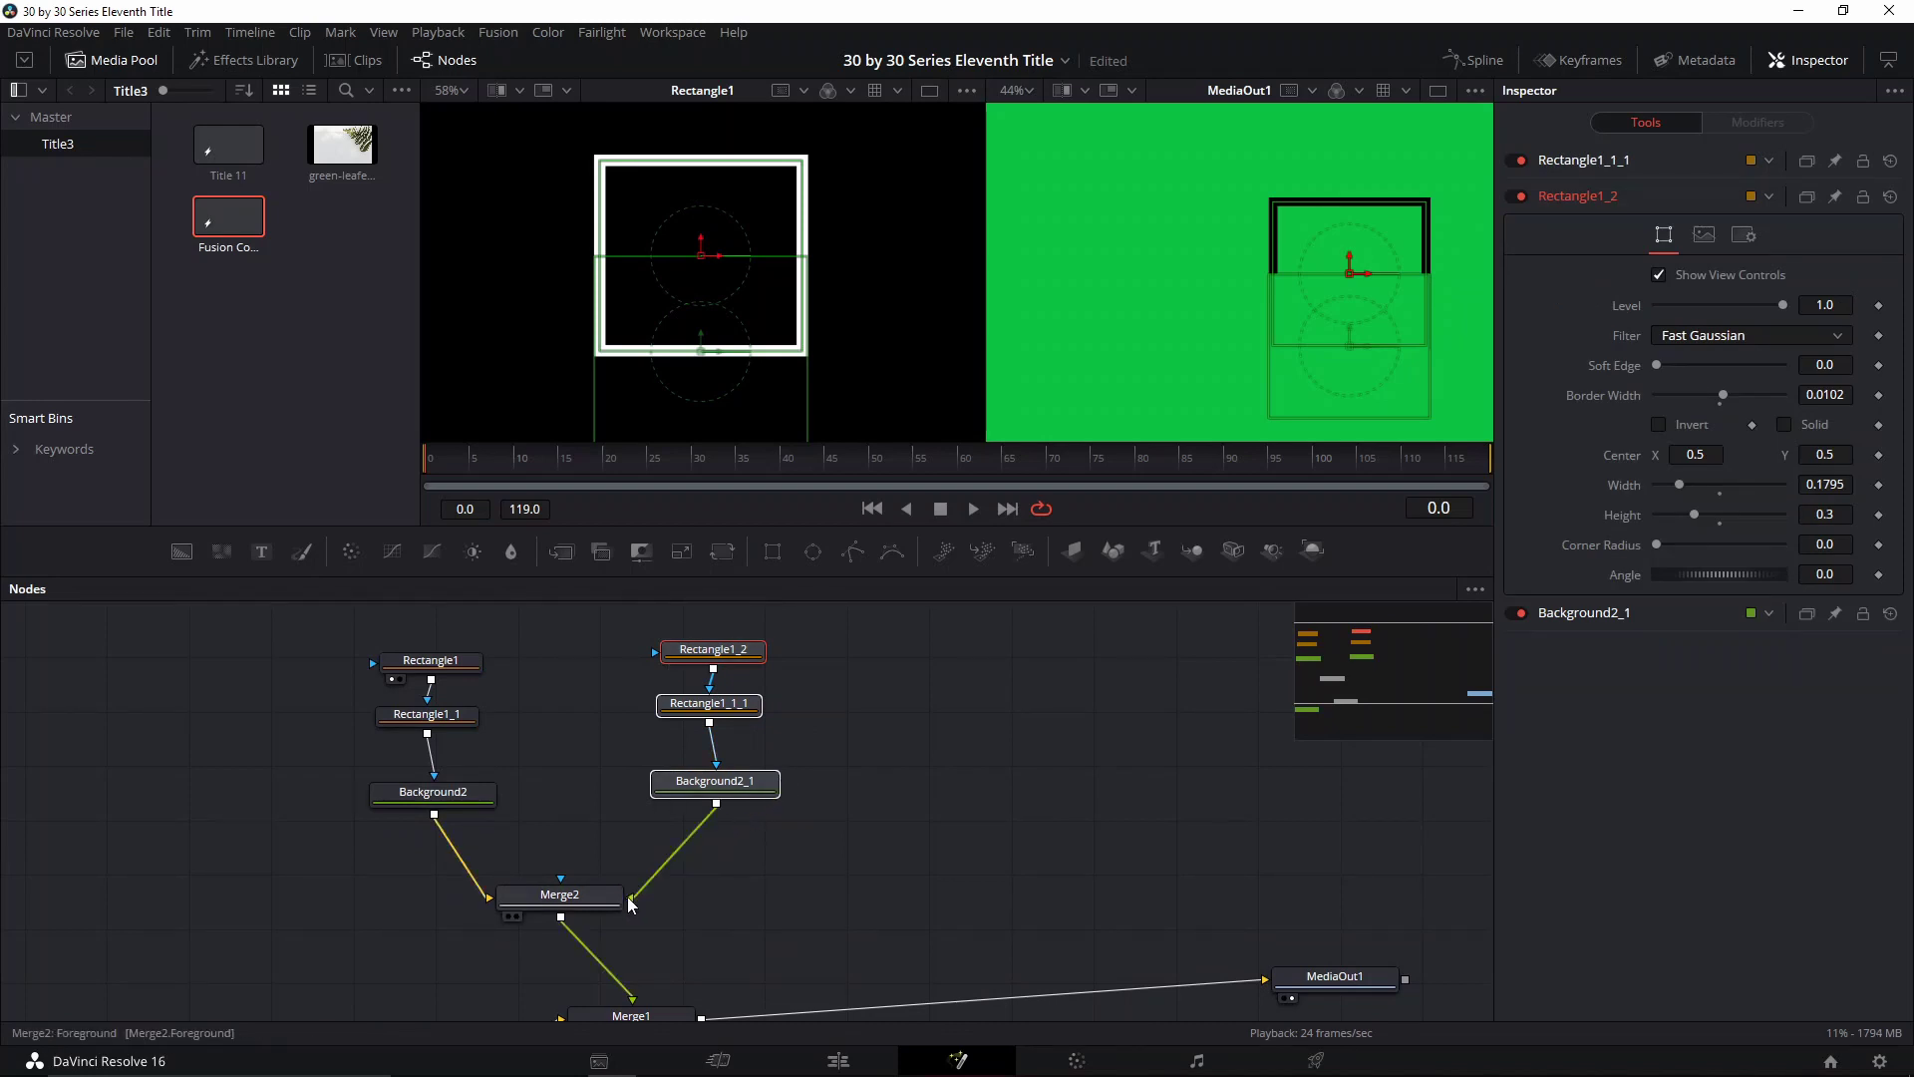
left_click_drag(714, 788, 671, 819)
Raise the duplicated subtracting rectangle's center to Y about 0.649 and show Rectangle1_1 in the mask viewer in place of Rectangle1
left_click(686, 748)
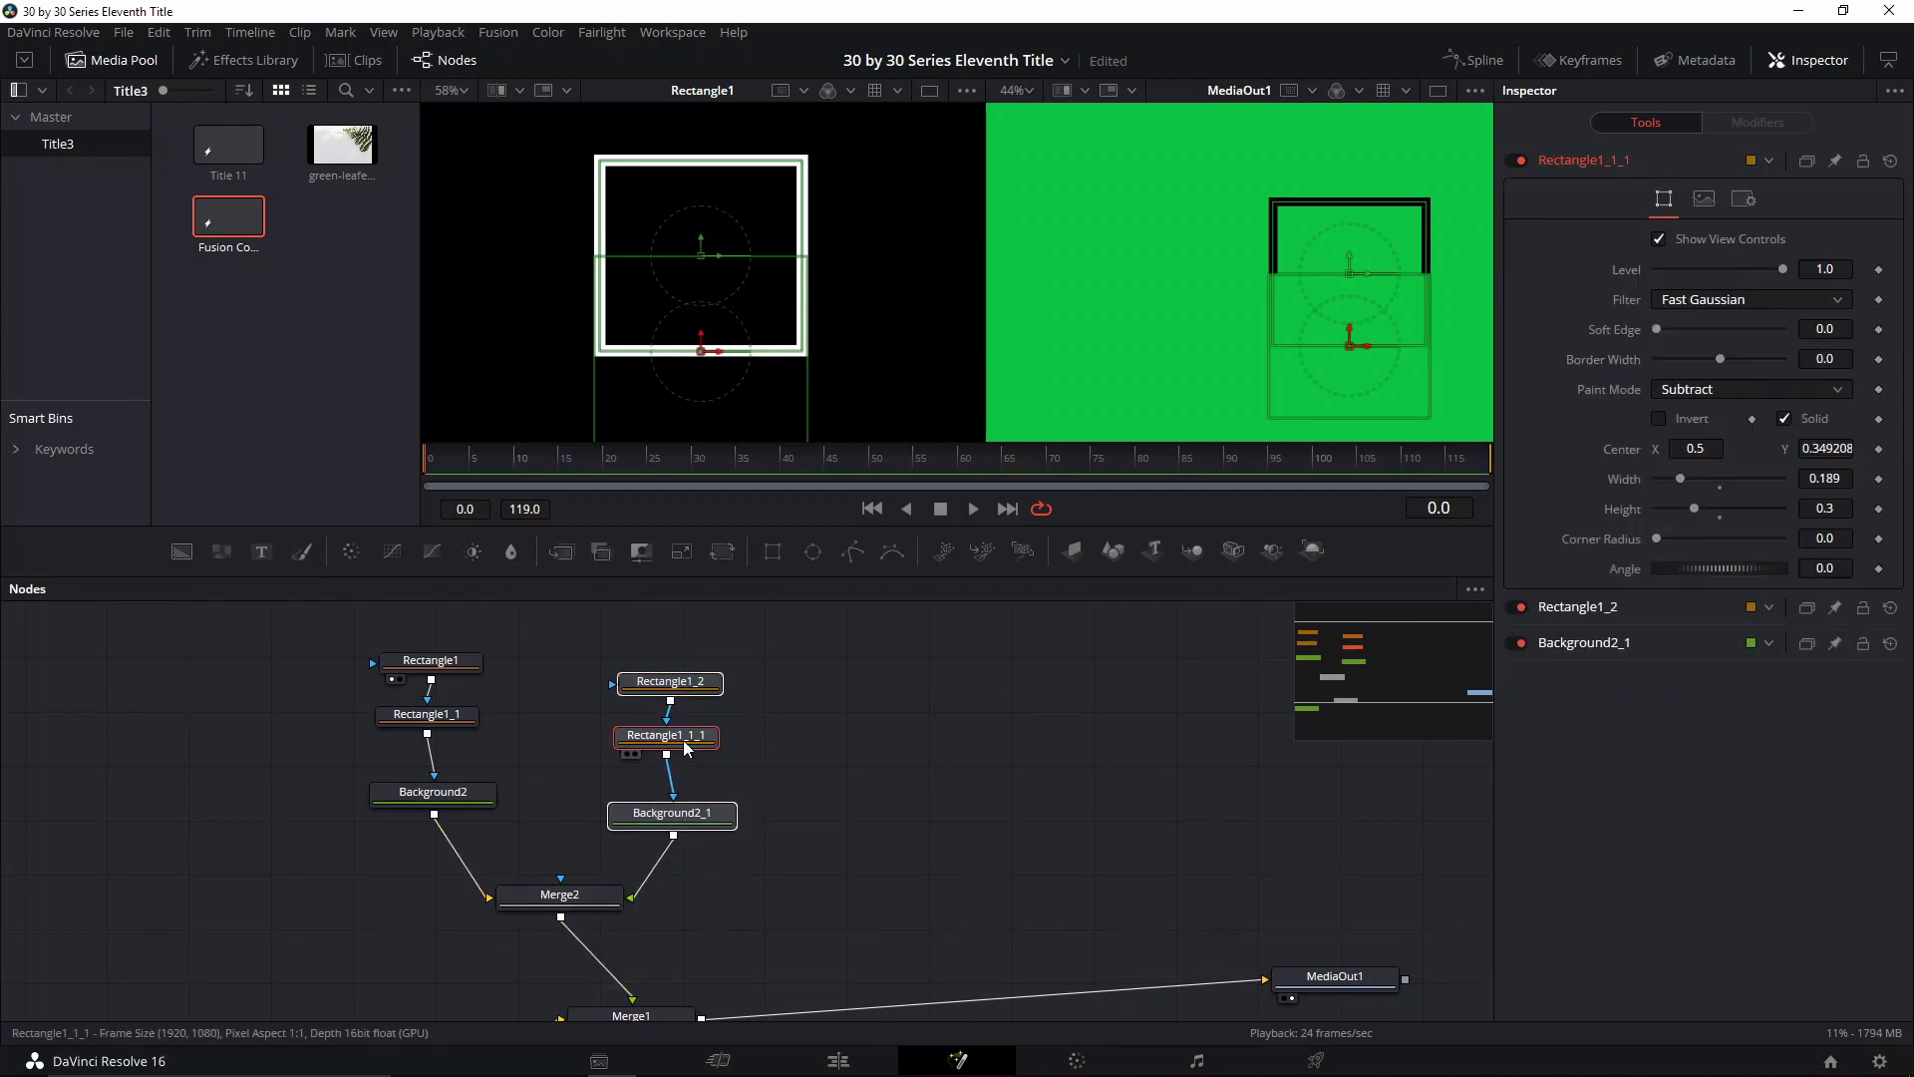
left_click(690, 746)
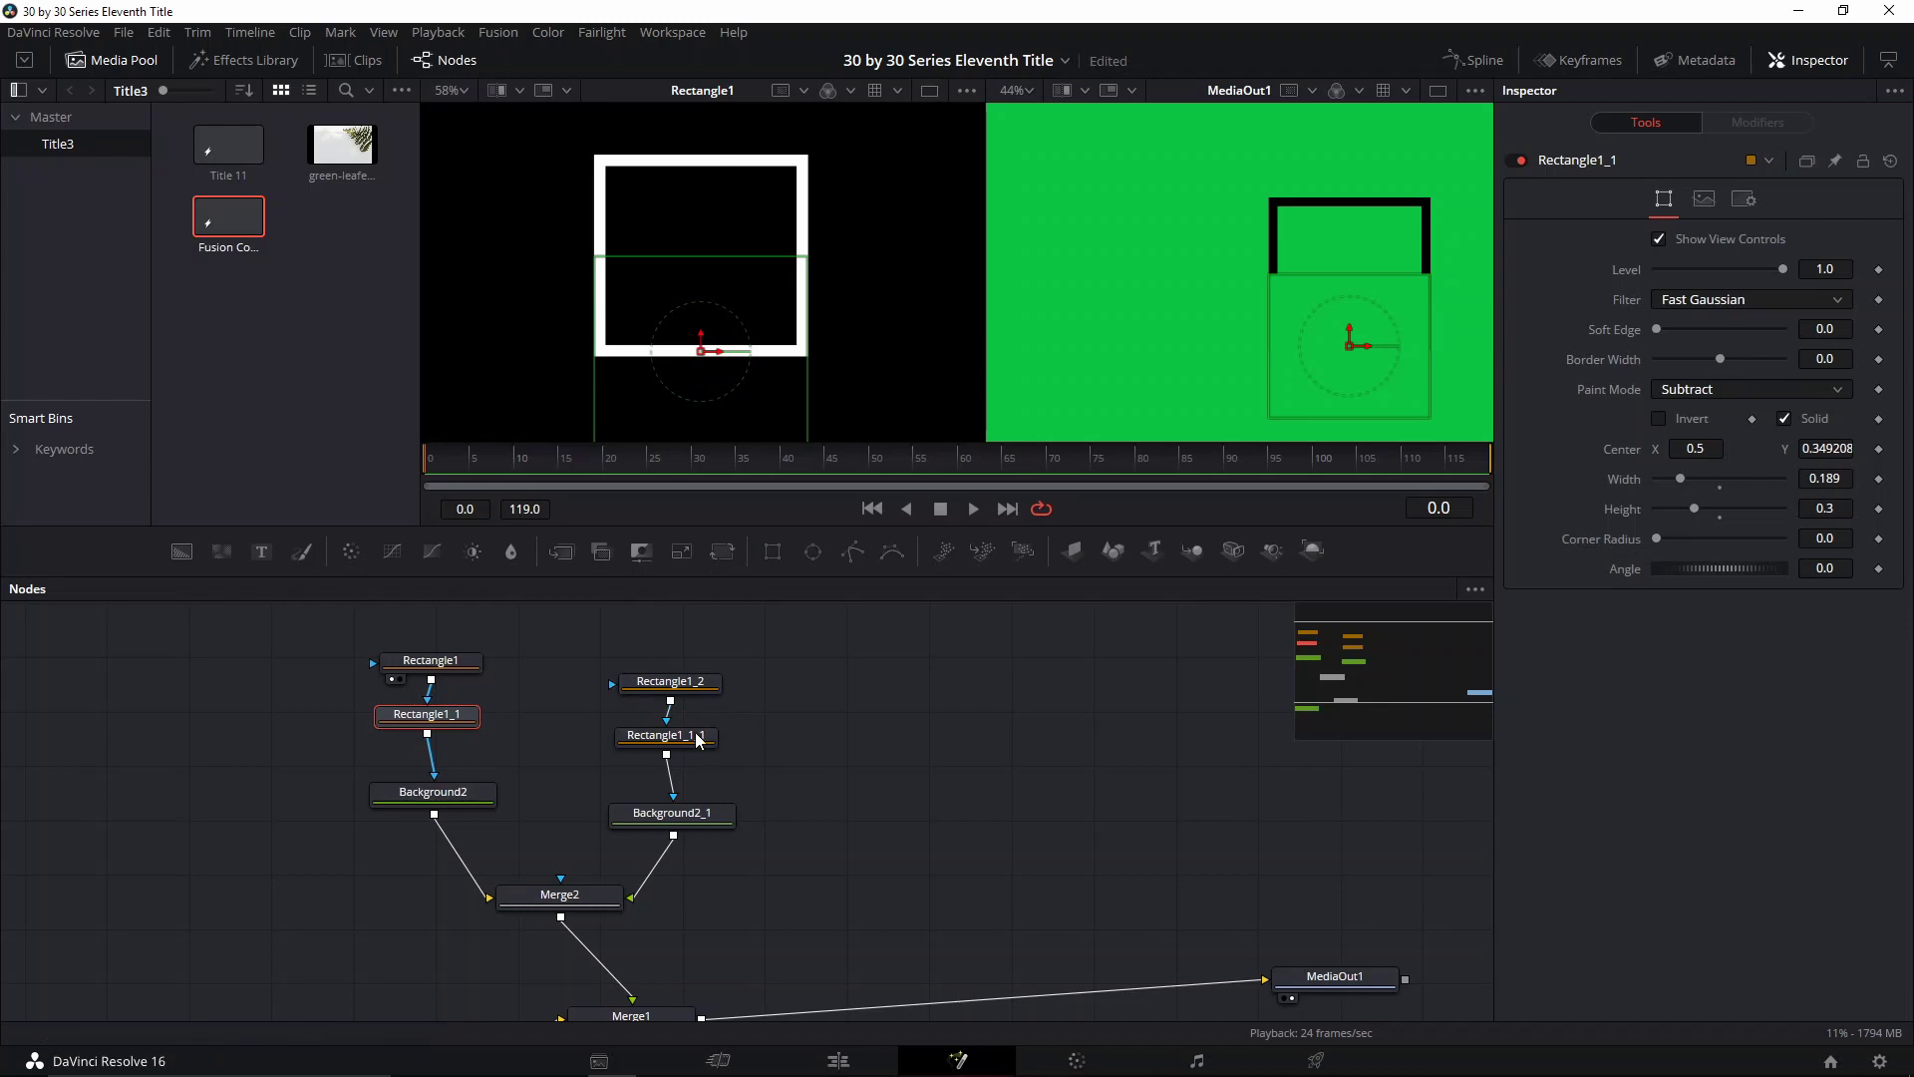
left_click_drag(1344, 331, 1336, 261)
left_click(441, 724)
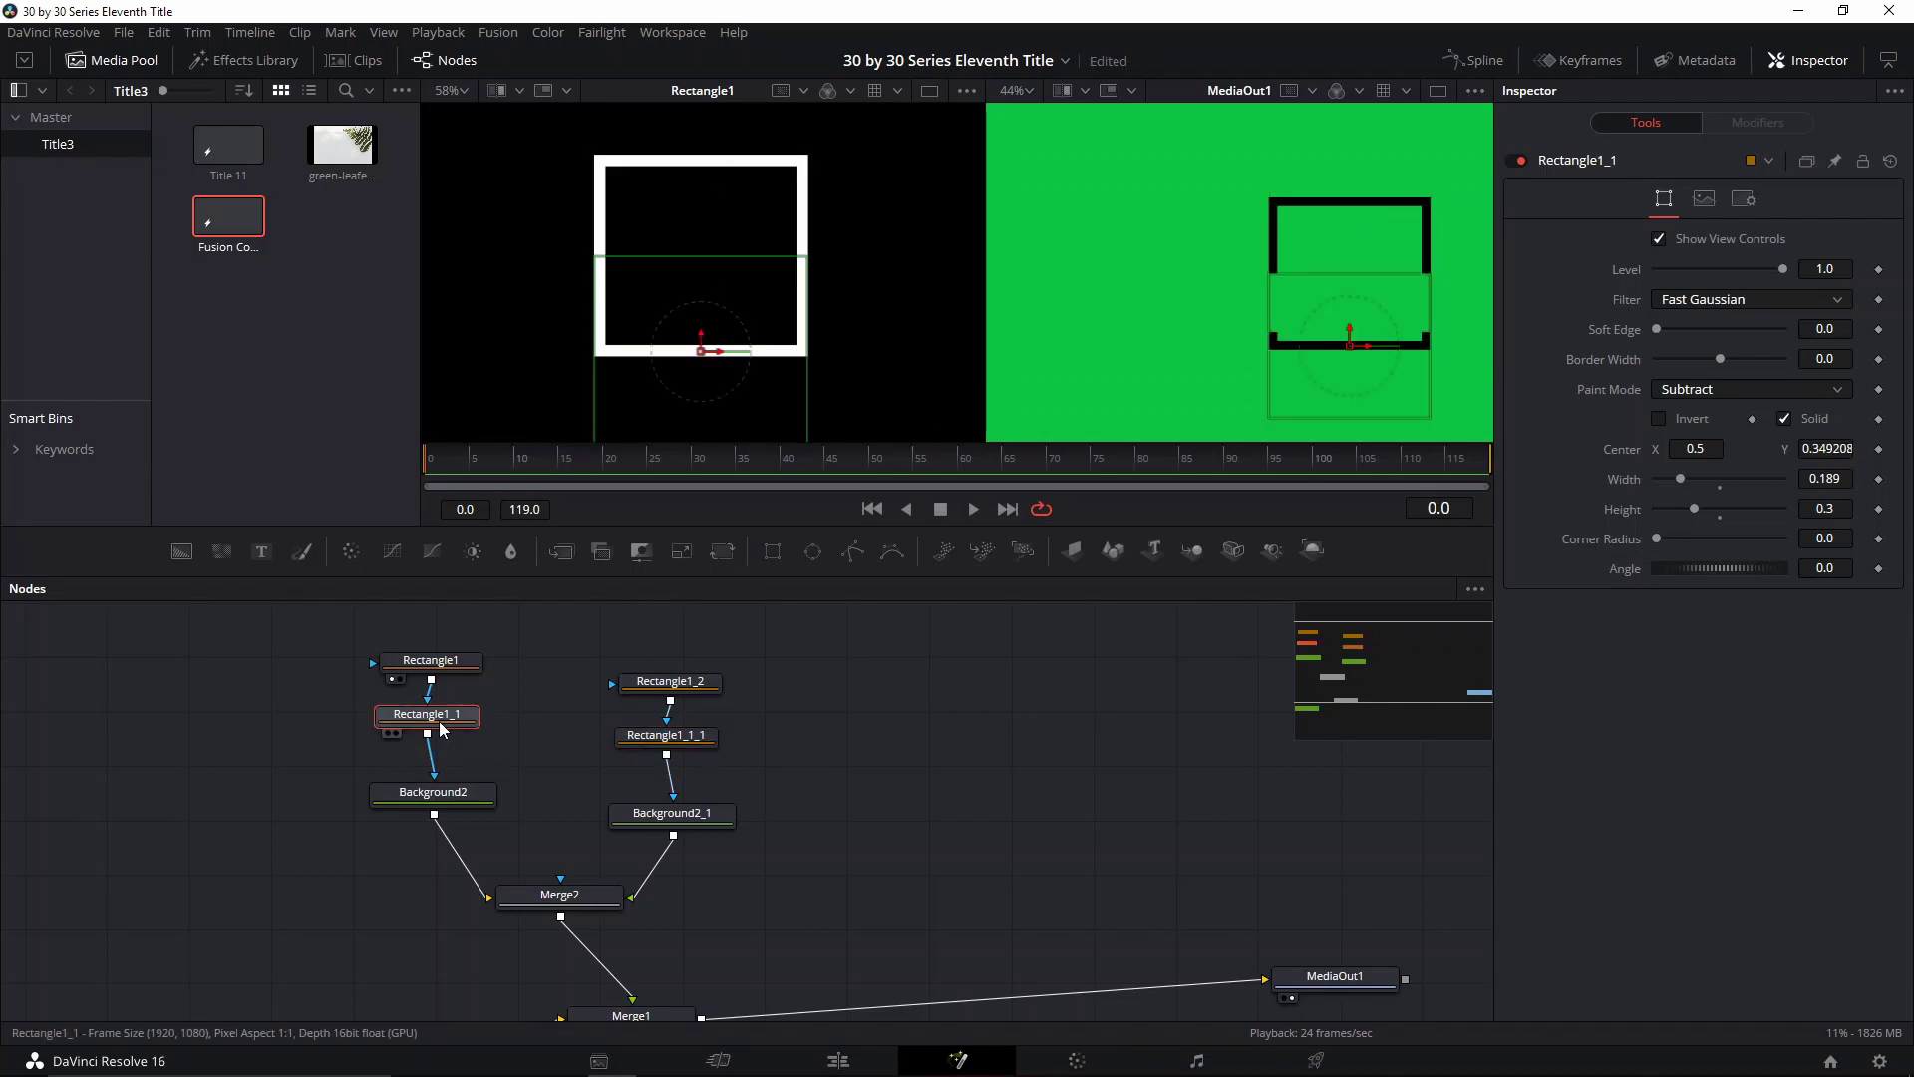
left_click(666, 736)
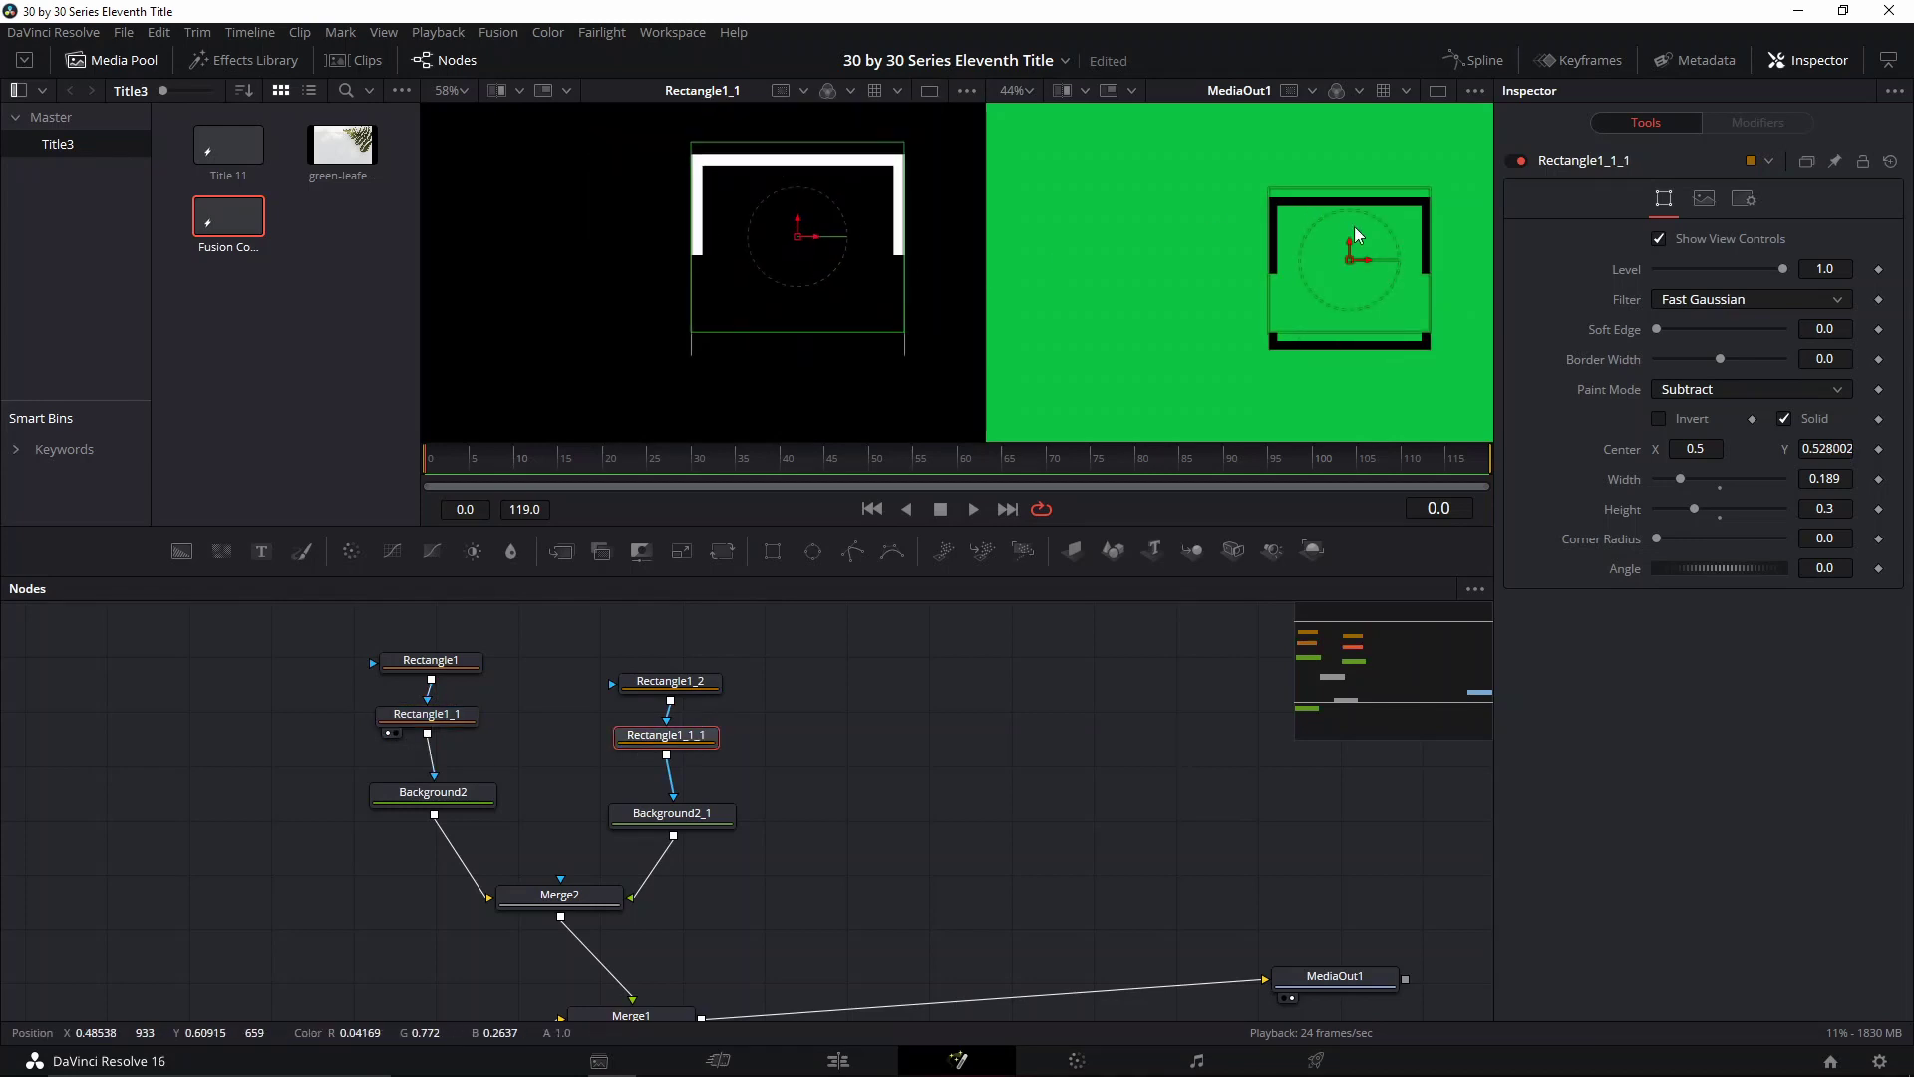
left_click_drag(1349, 243, 1360, 184)
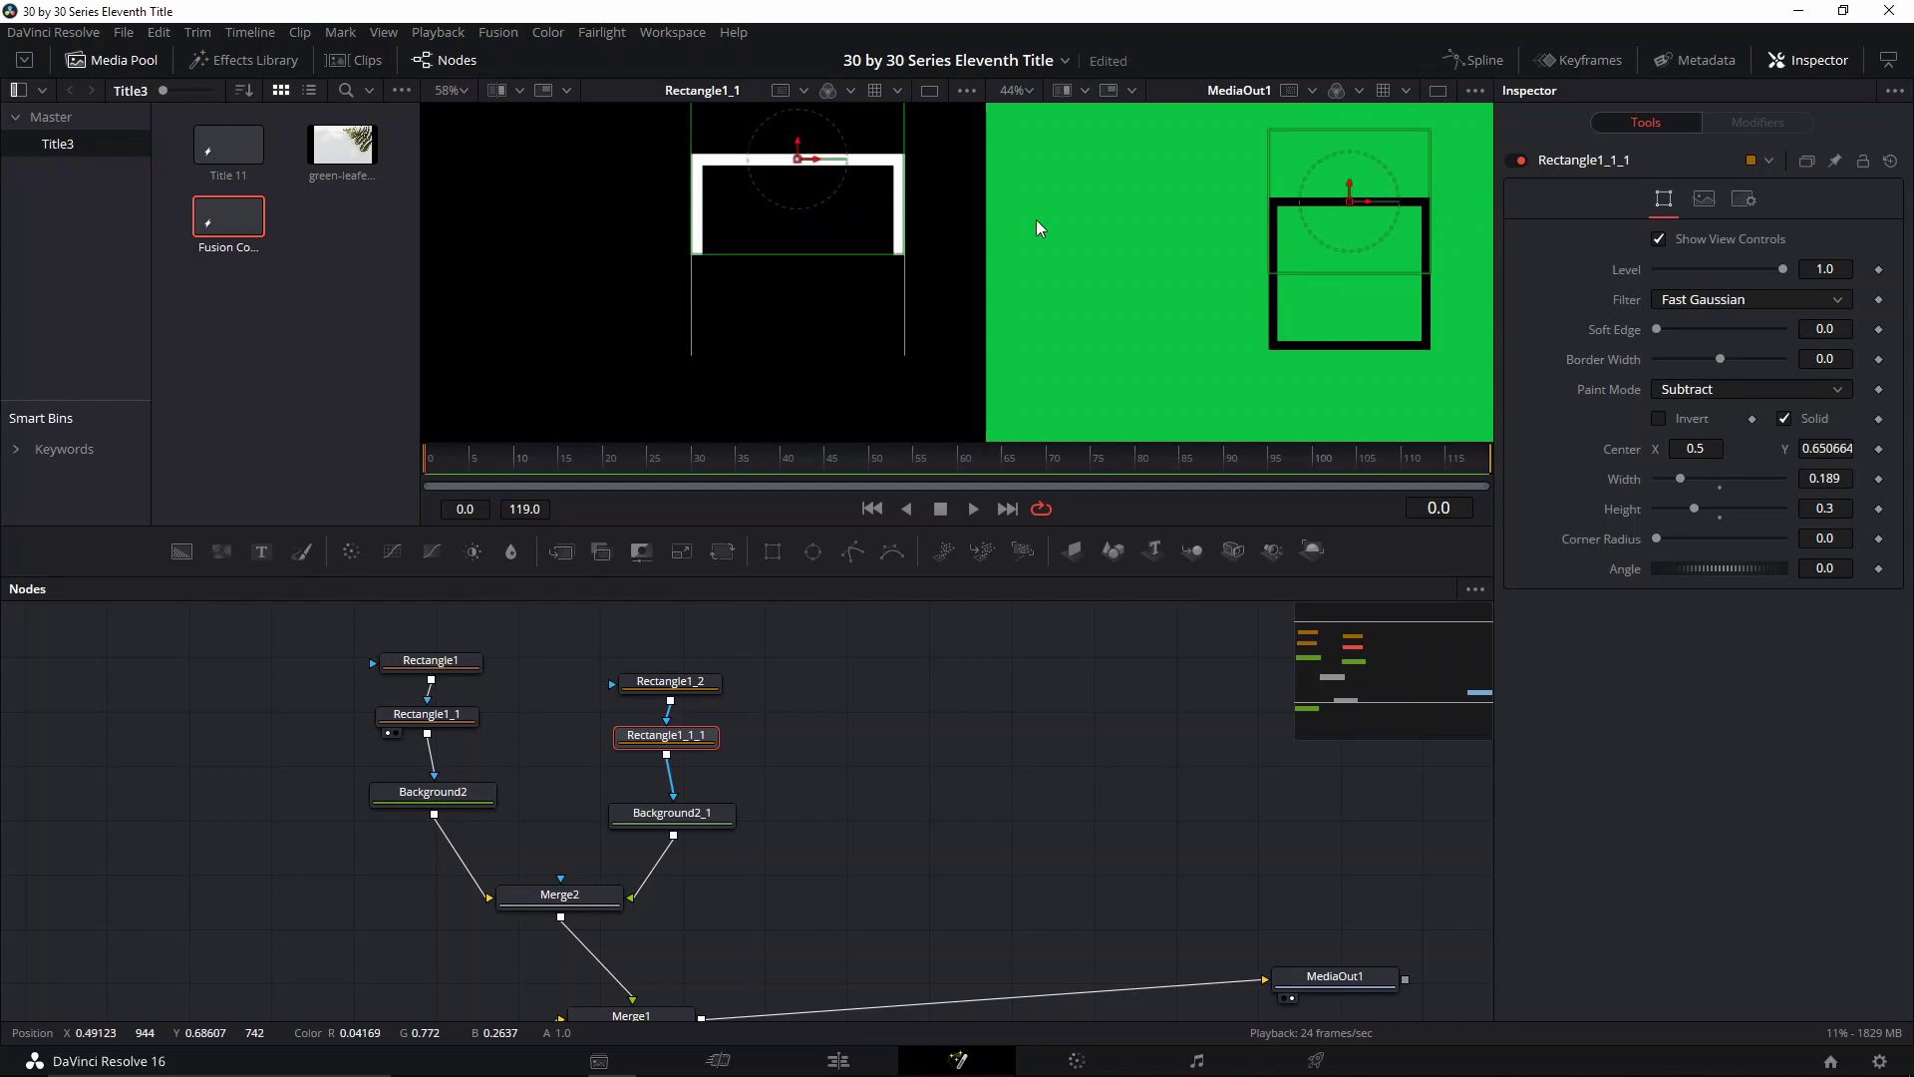
scroll(890, 239, "up", 5)
left_click_drag(1349, 185, 1351, 187)
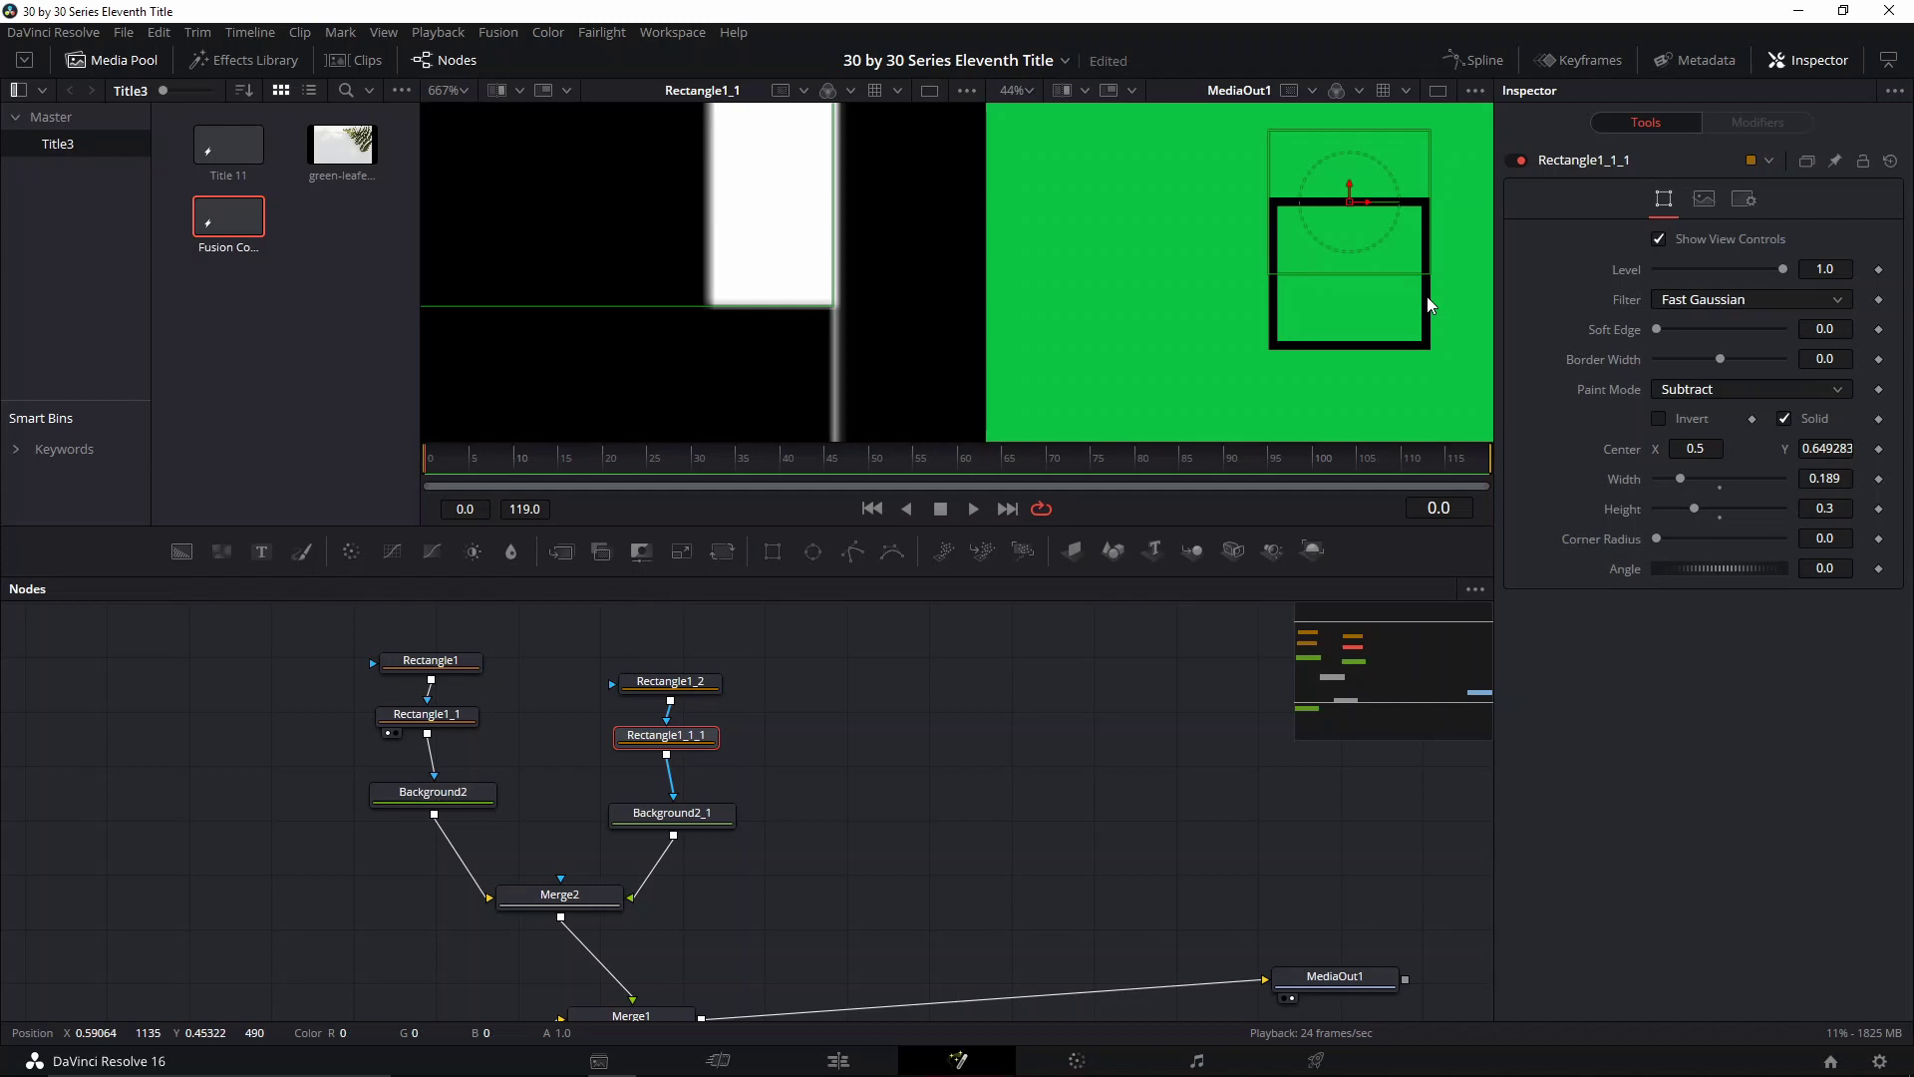
Move the duplicated branch's masks and background, plus Background2, higher above Merge2 to make room beneath them
left_click(877, 733)
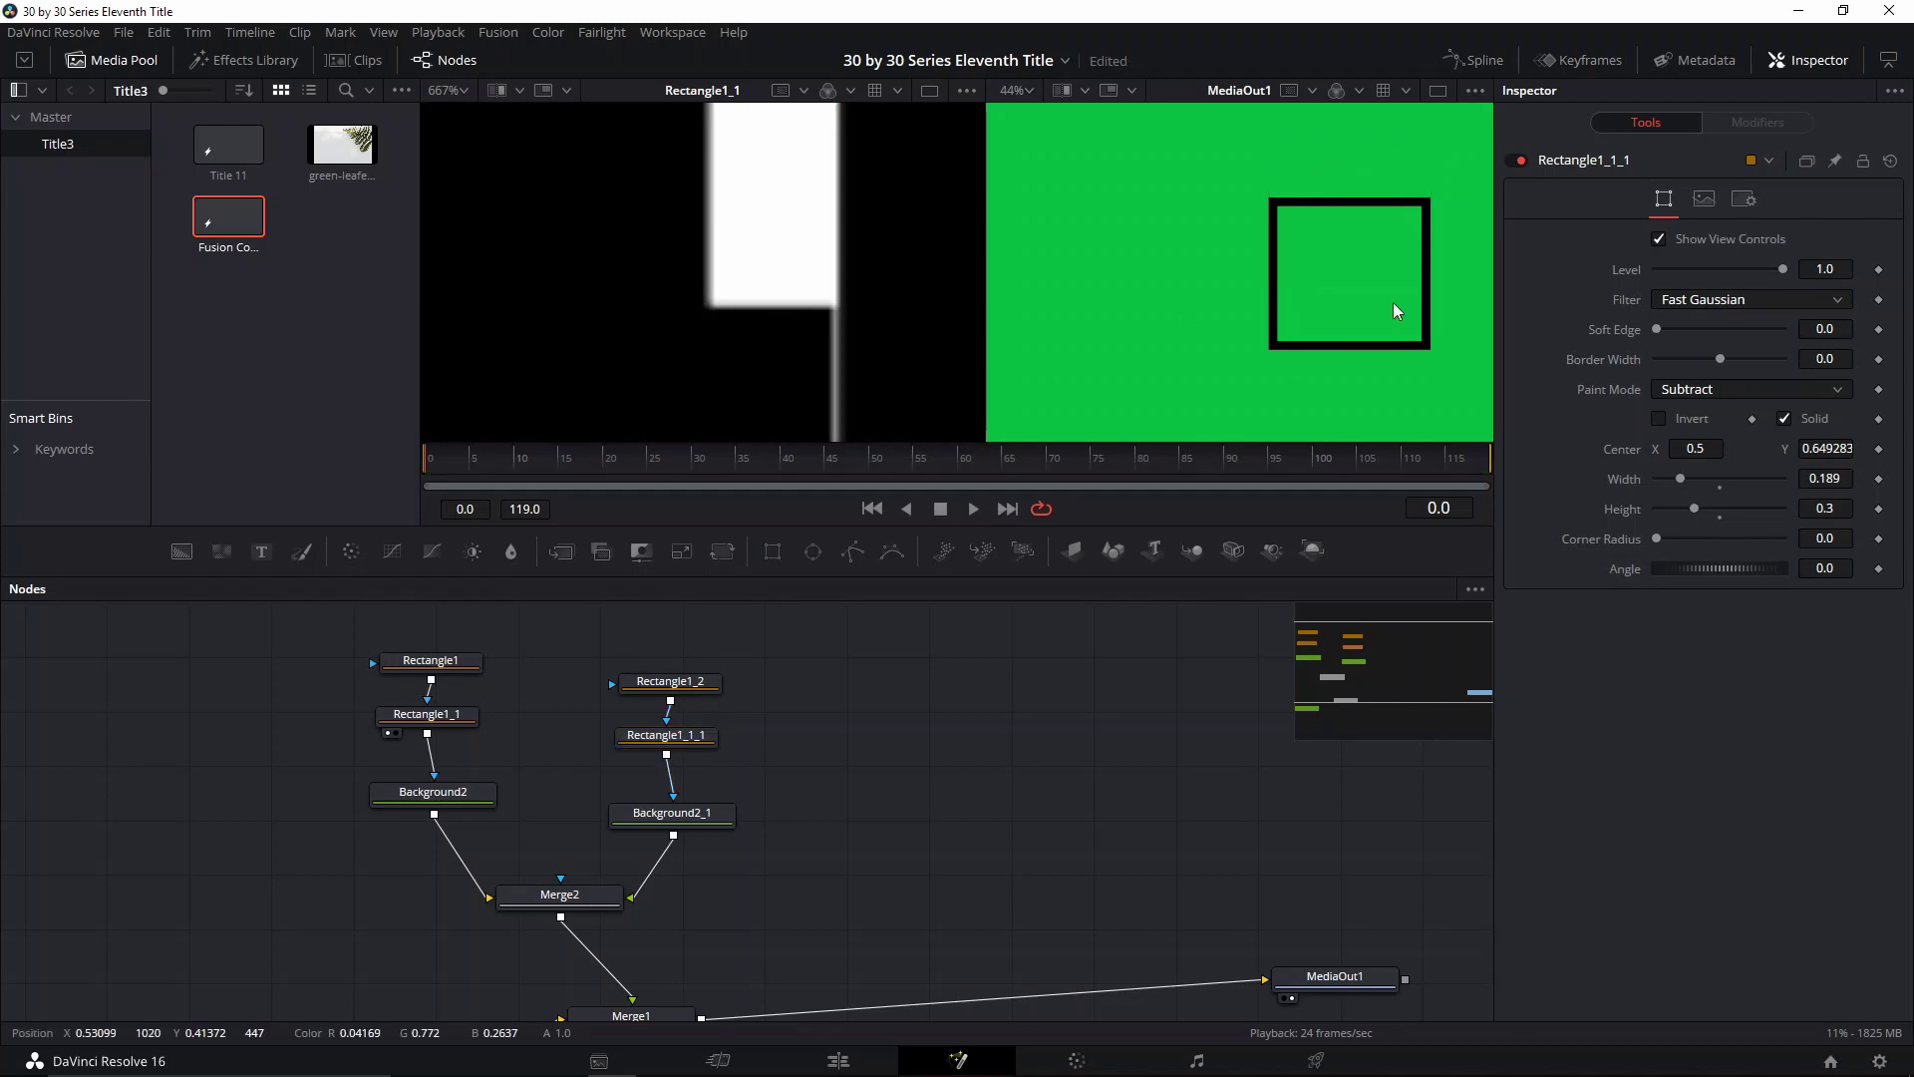
scroll(1392, 302, "up", 6)
scroll(1289, 325, "down", 8)
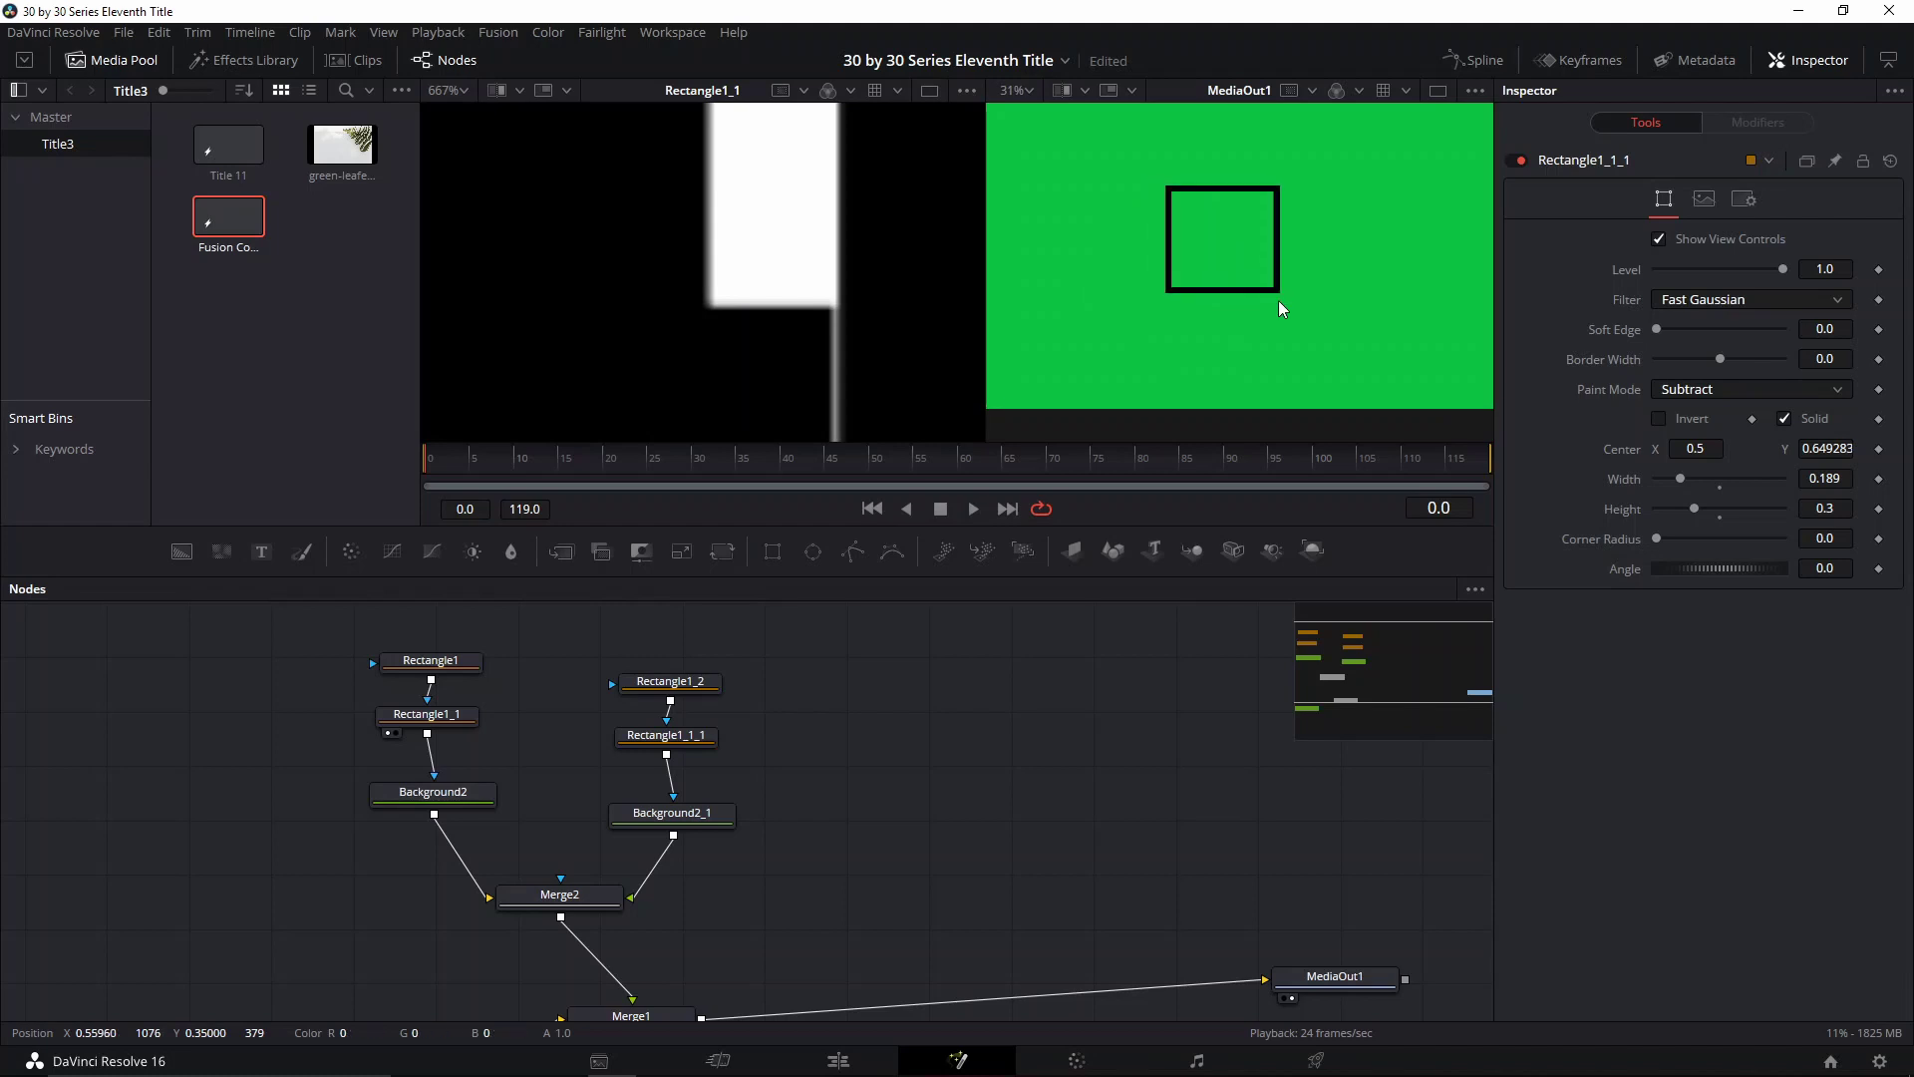
scroll(1286, 310, "down", 2)
left_click_drag(1286, 285, 1283, 250)
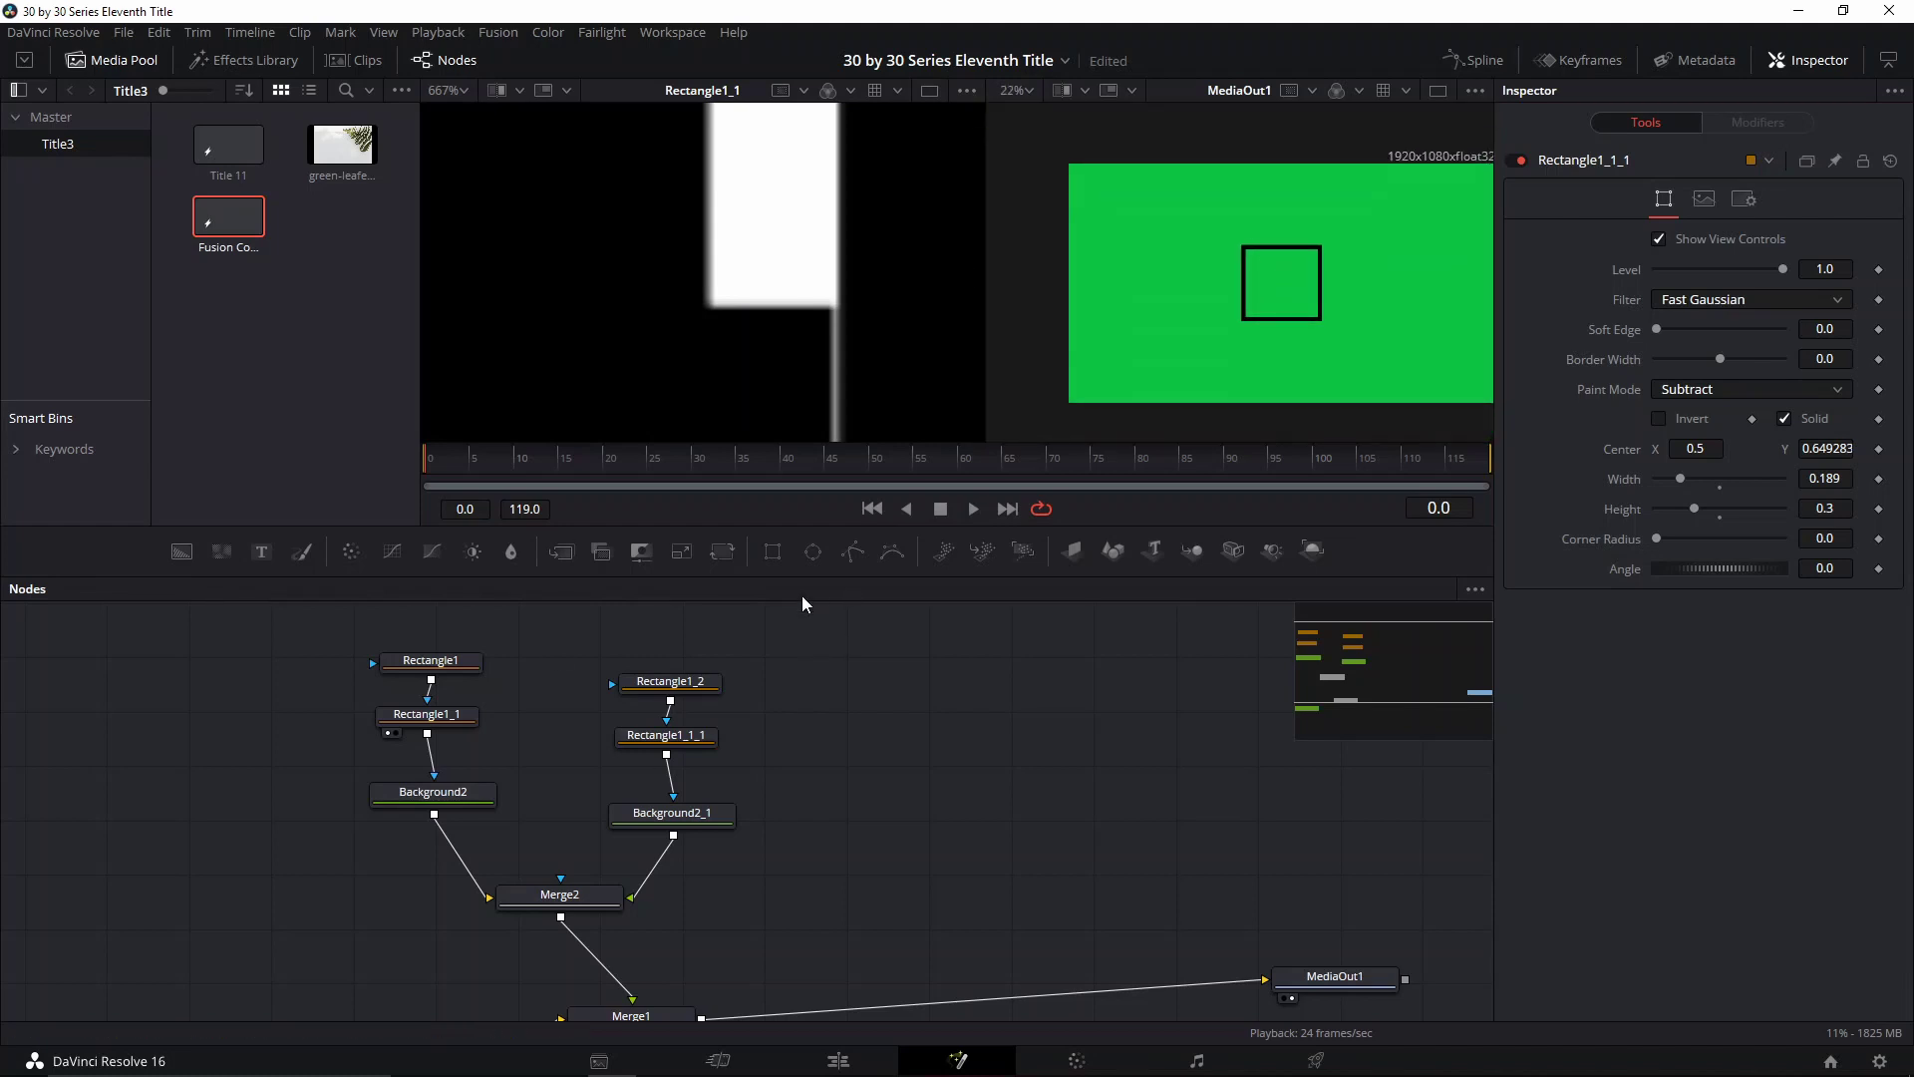
left_click_drag(764, 646, 700, 707)
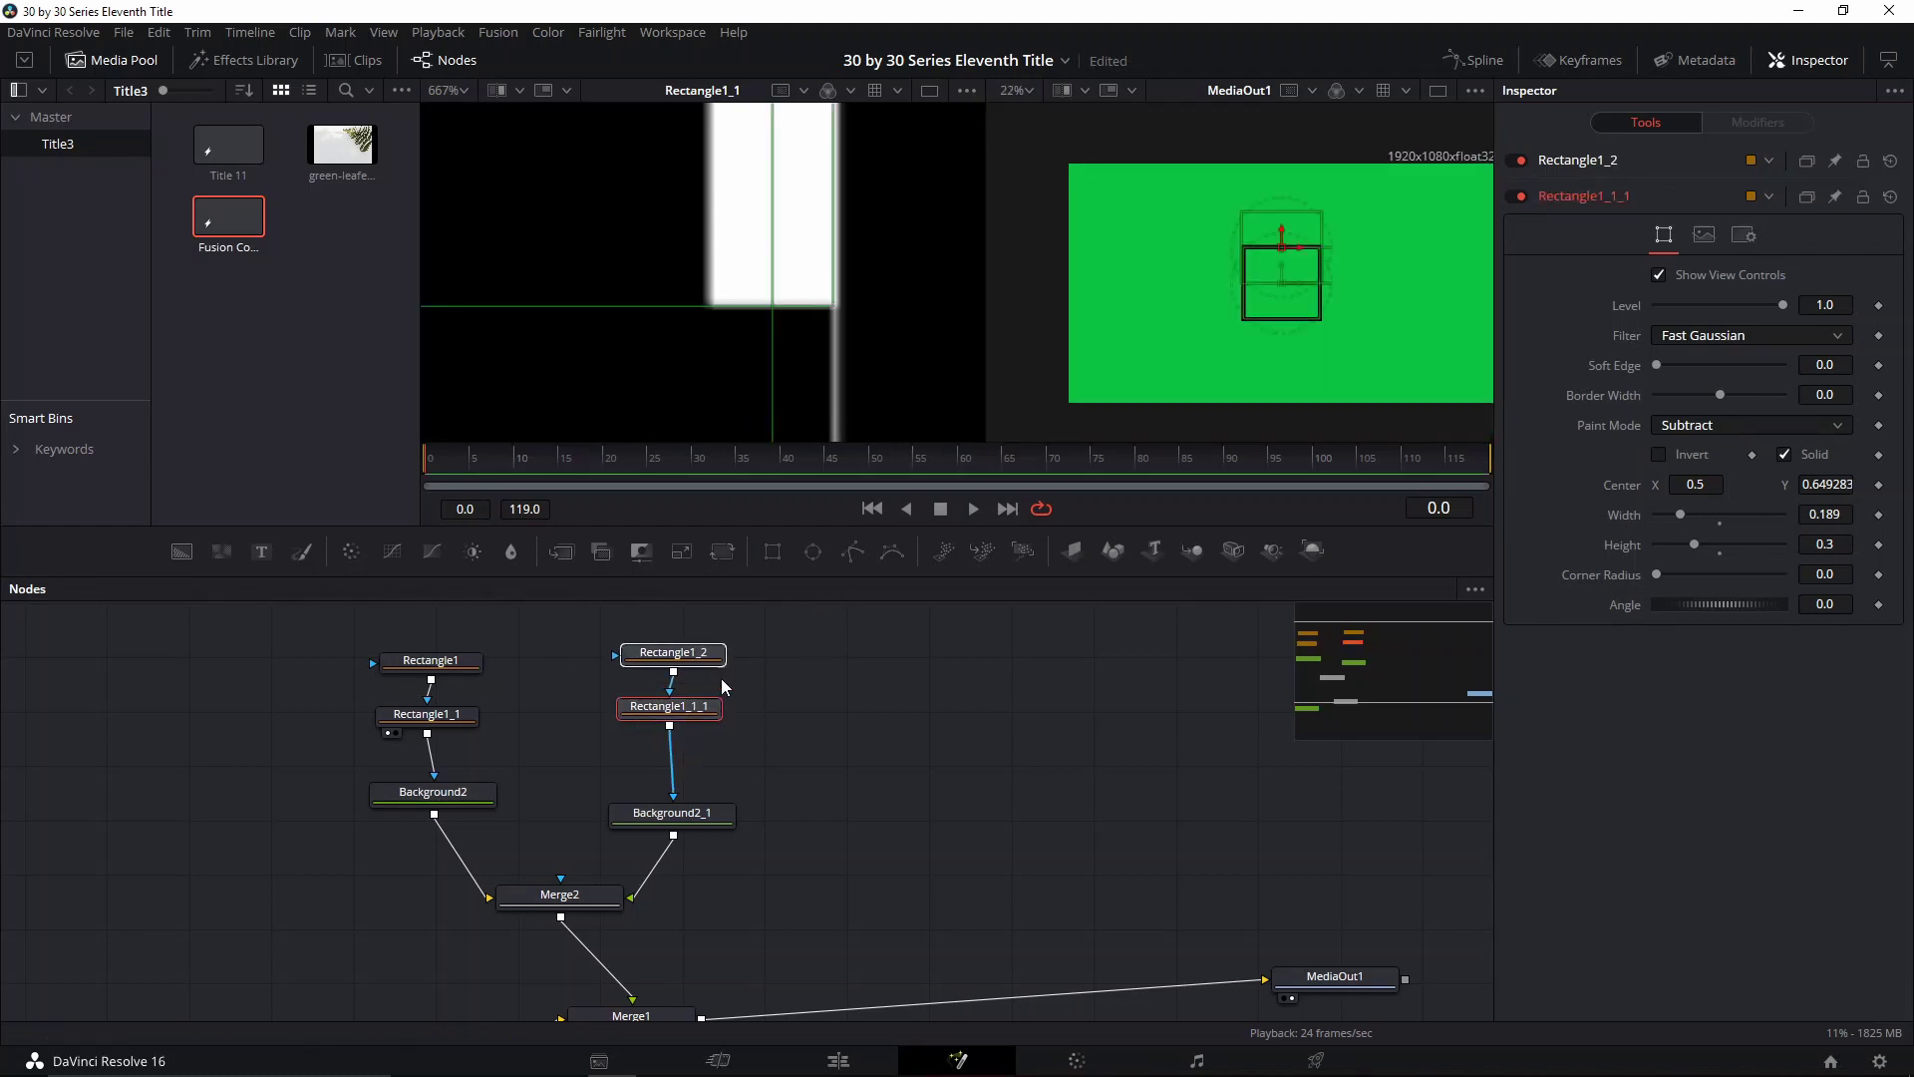
left_click_drag(695, 817, 675, 793)
left_click(675, 793)
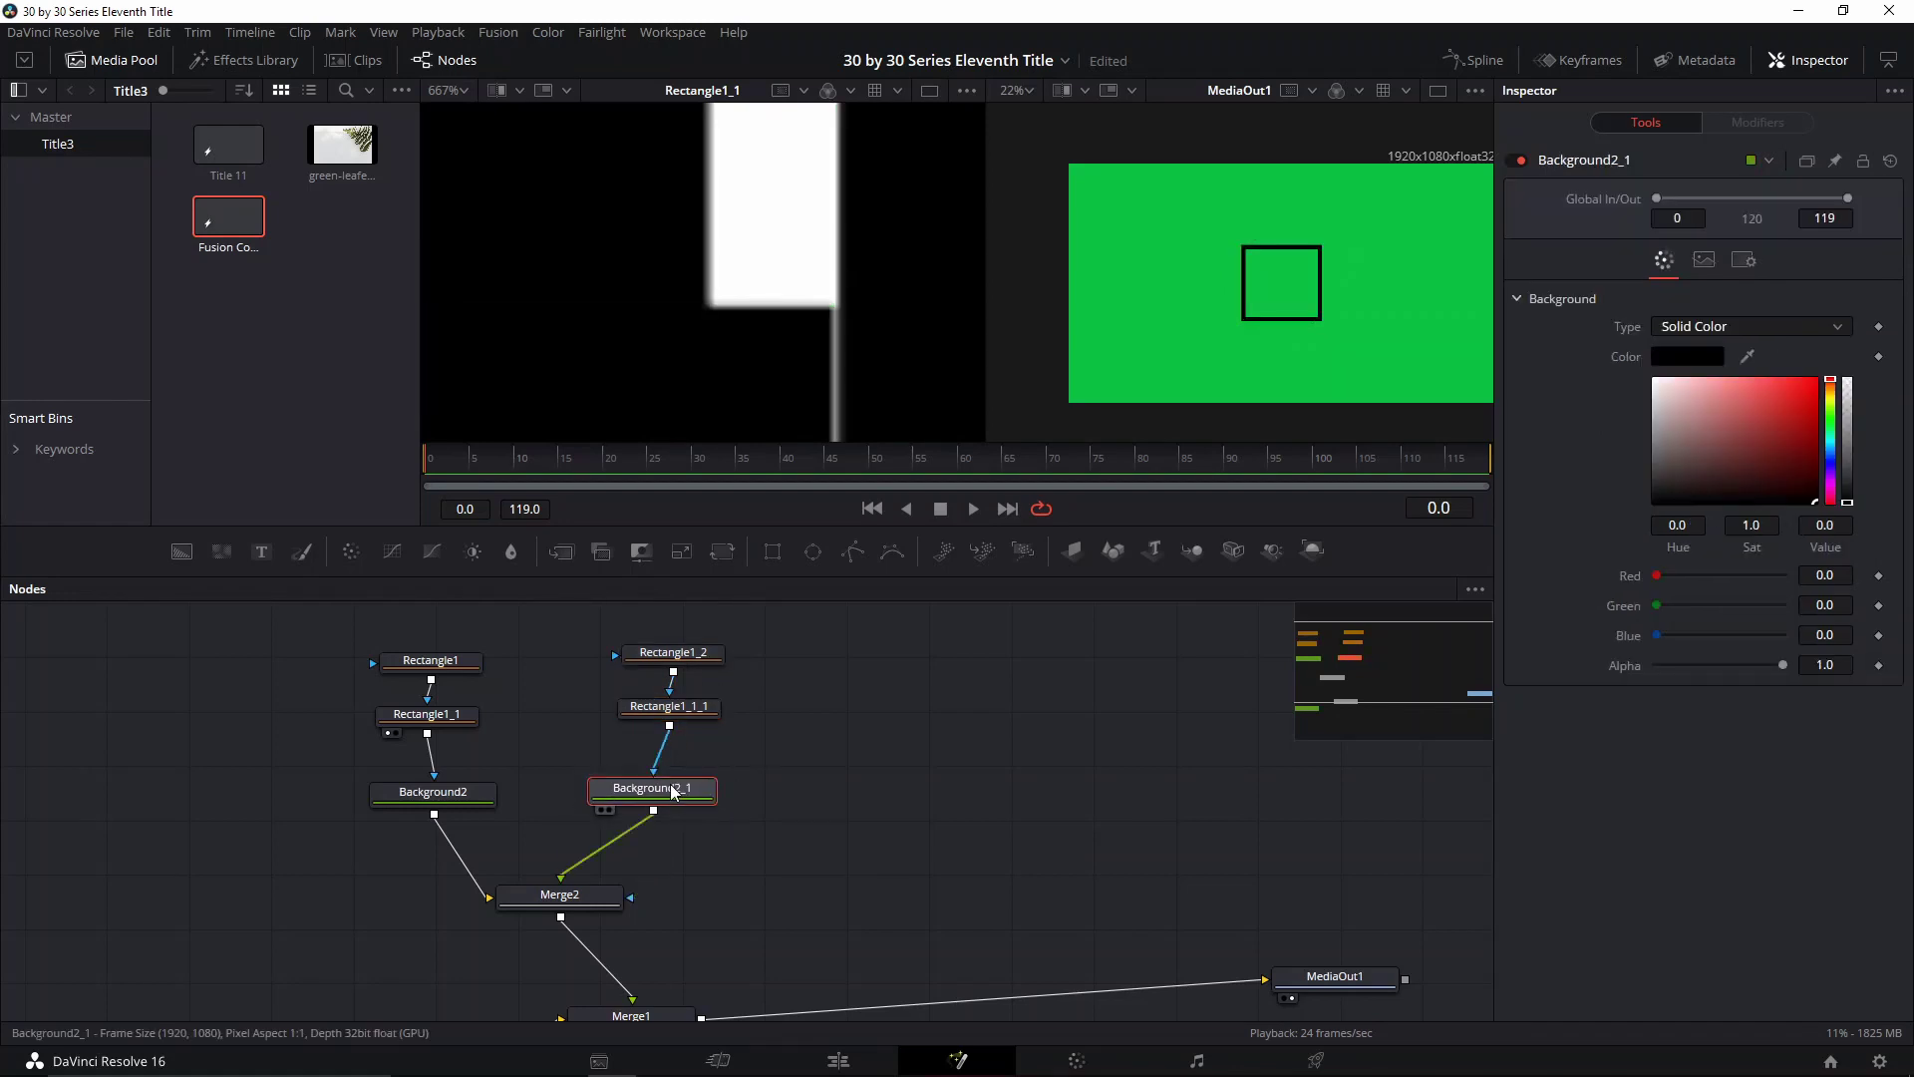
left_click_drag(441, 803, 444, 775)
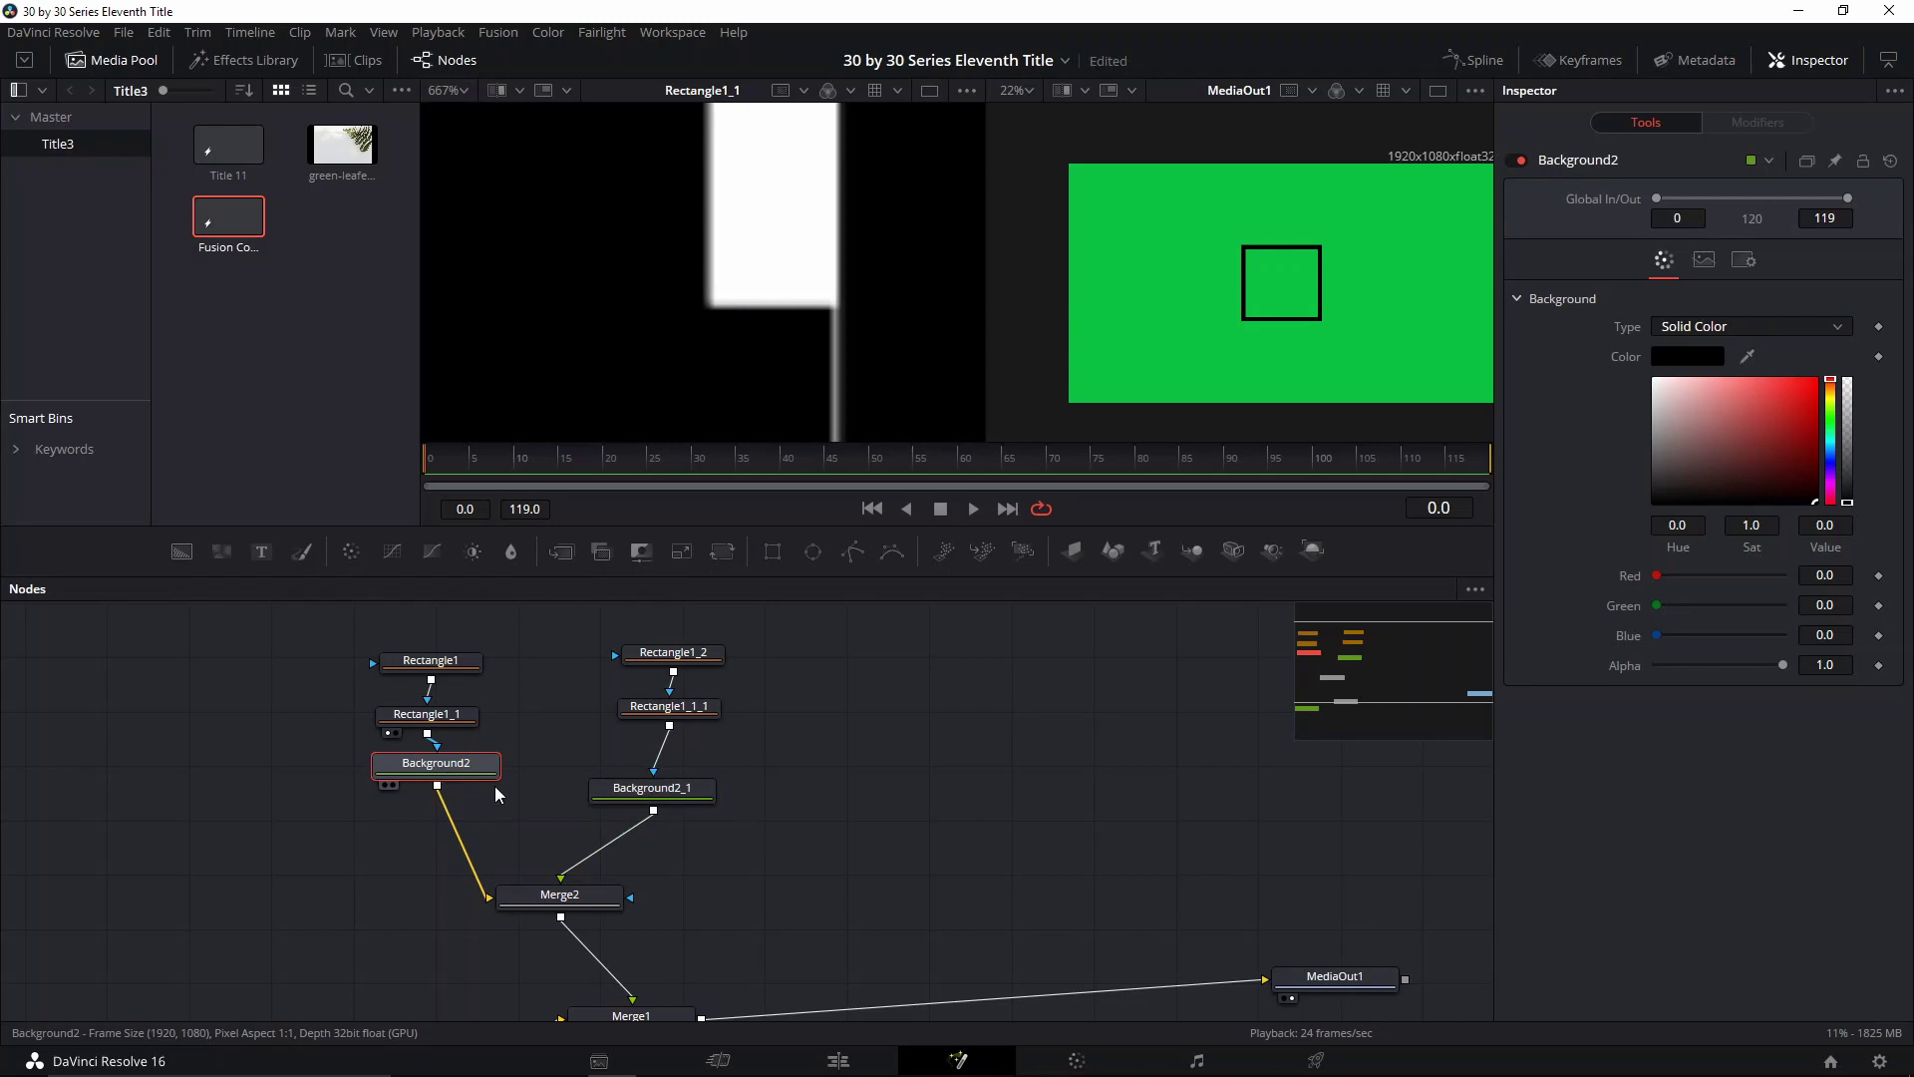
Add a Transform node between Background2 and Merge2
key("shift+space")
type("t")
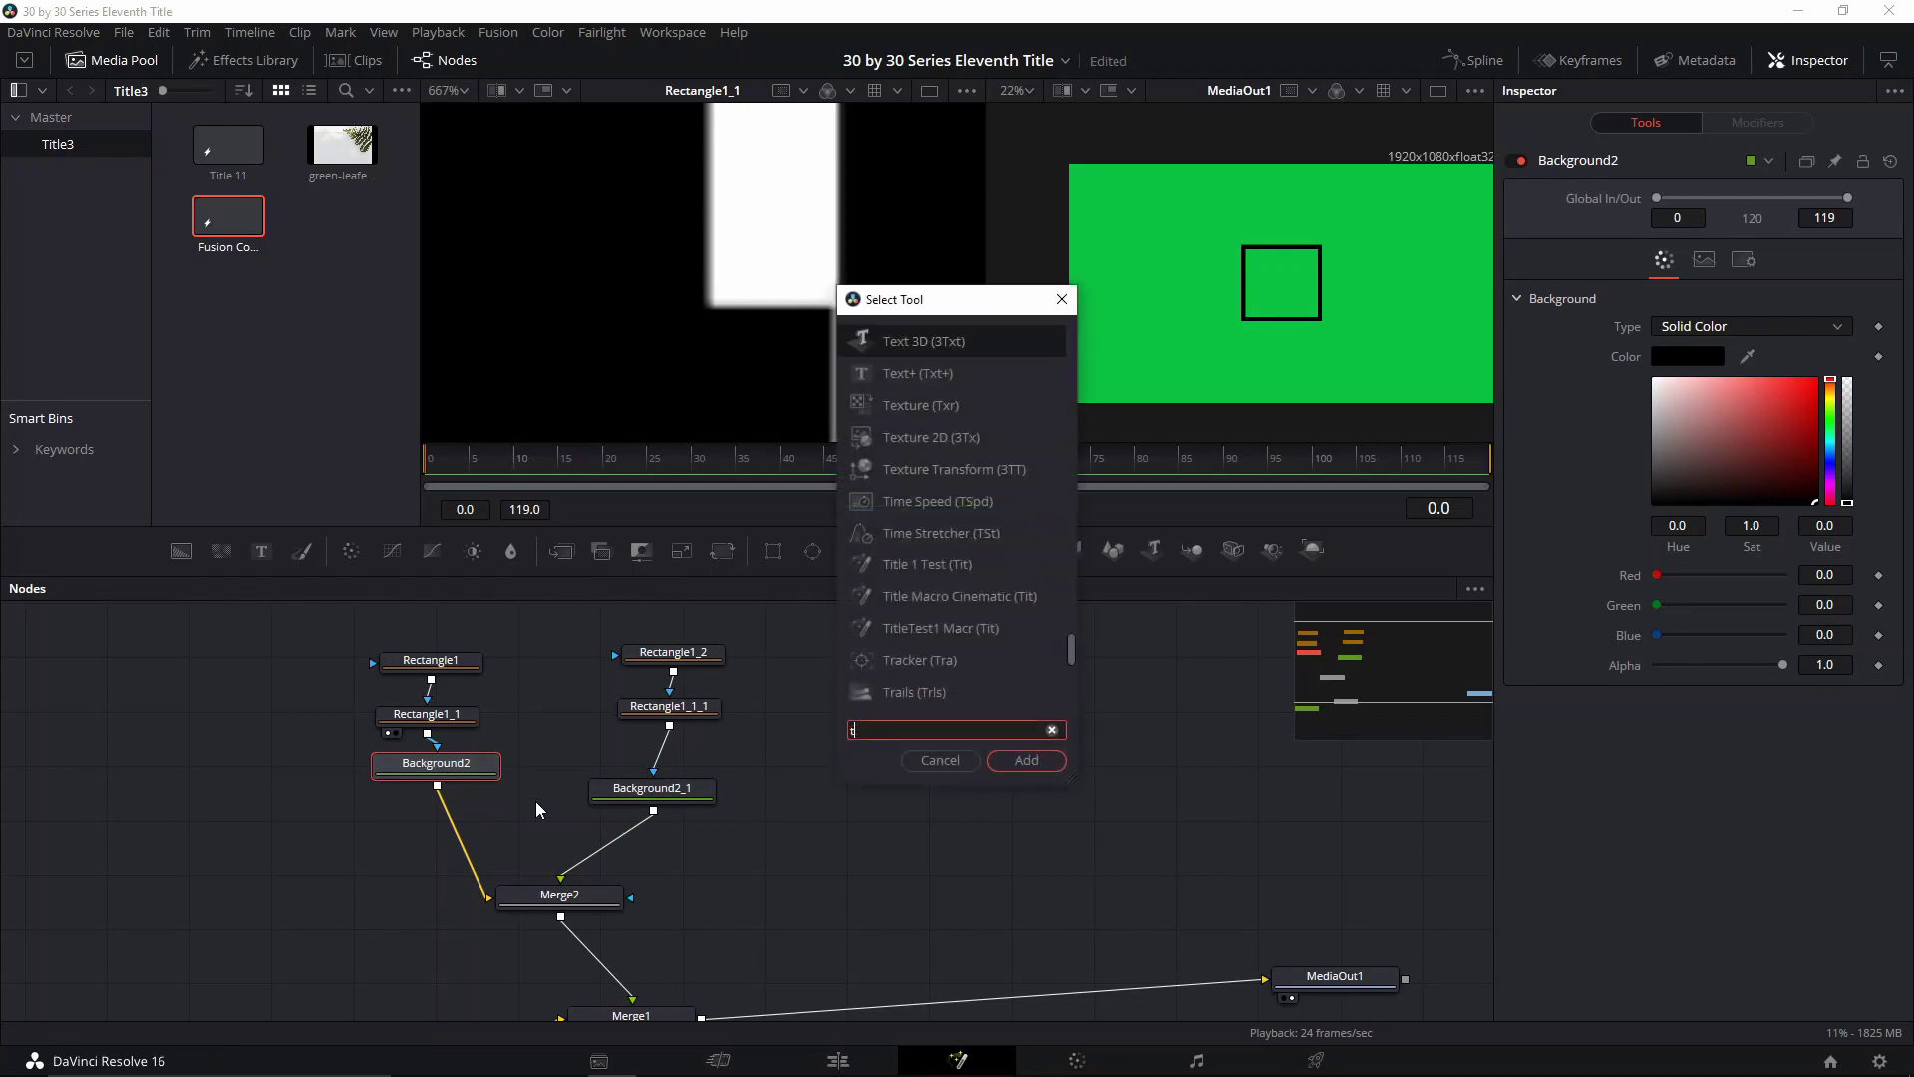
type("ransform")
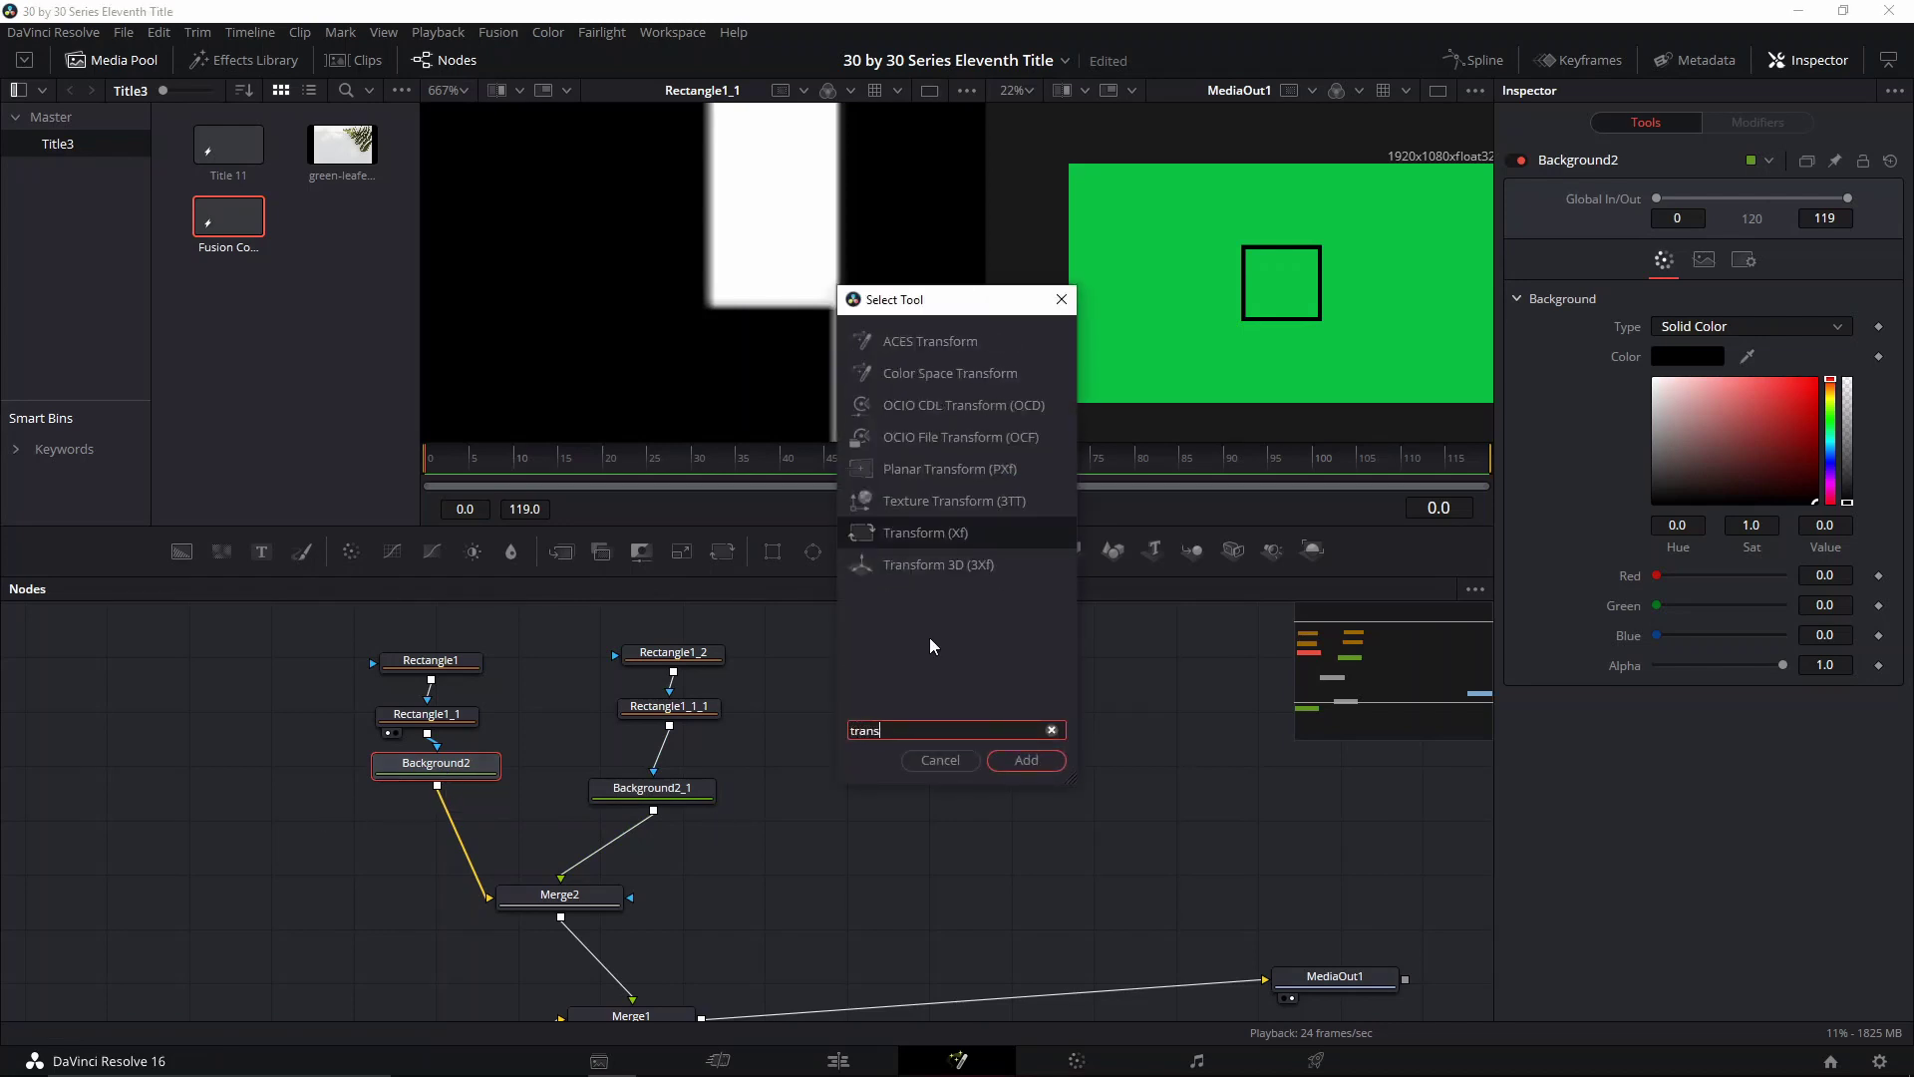
left_click(1022, 761)
left_click_drag(538, 776, 377, 838)
Insert a copy of the Transform between Background2_1 and Merge2, and arrange both transforms evenly above the merge
left_click_drag(781, 800, 679, 797)
key("ctrl+v")
left_click_drag(517, 797, 699, 852)
left_click_drag(561, 897, 545, 927)
left_click_drag(344, 774, 445, 813)
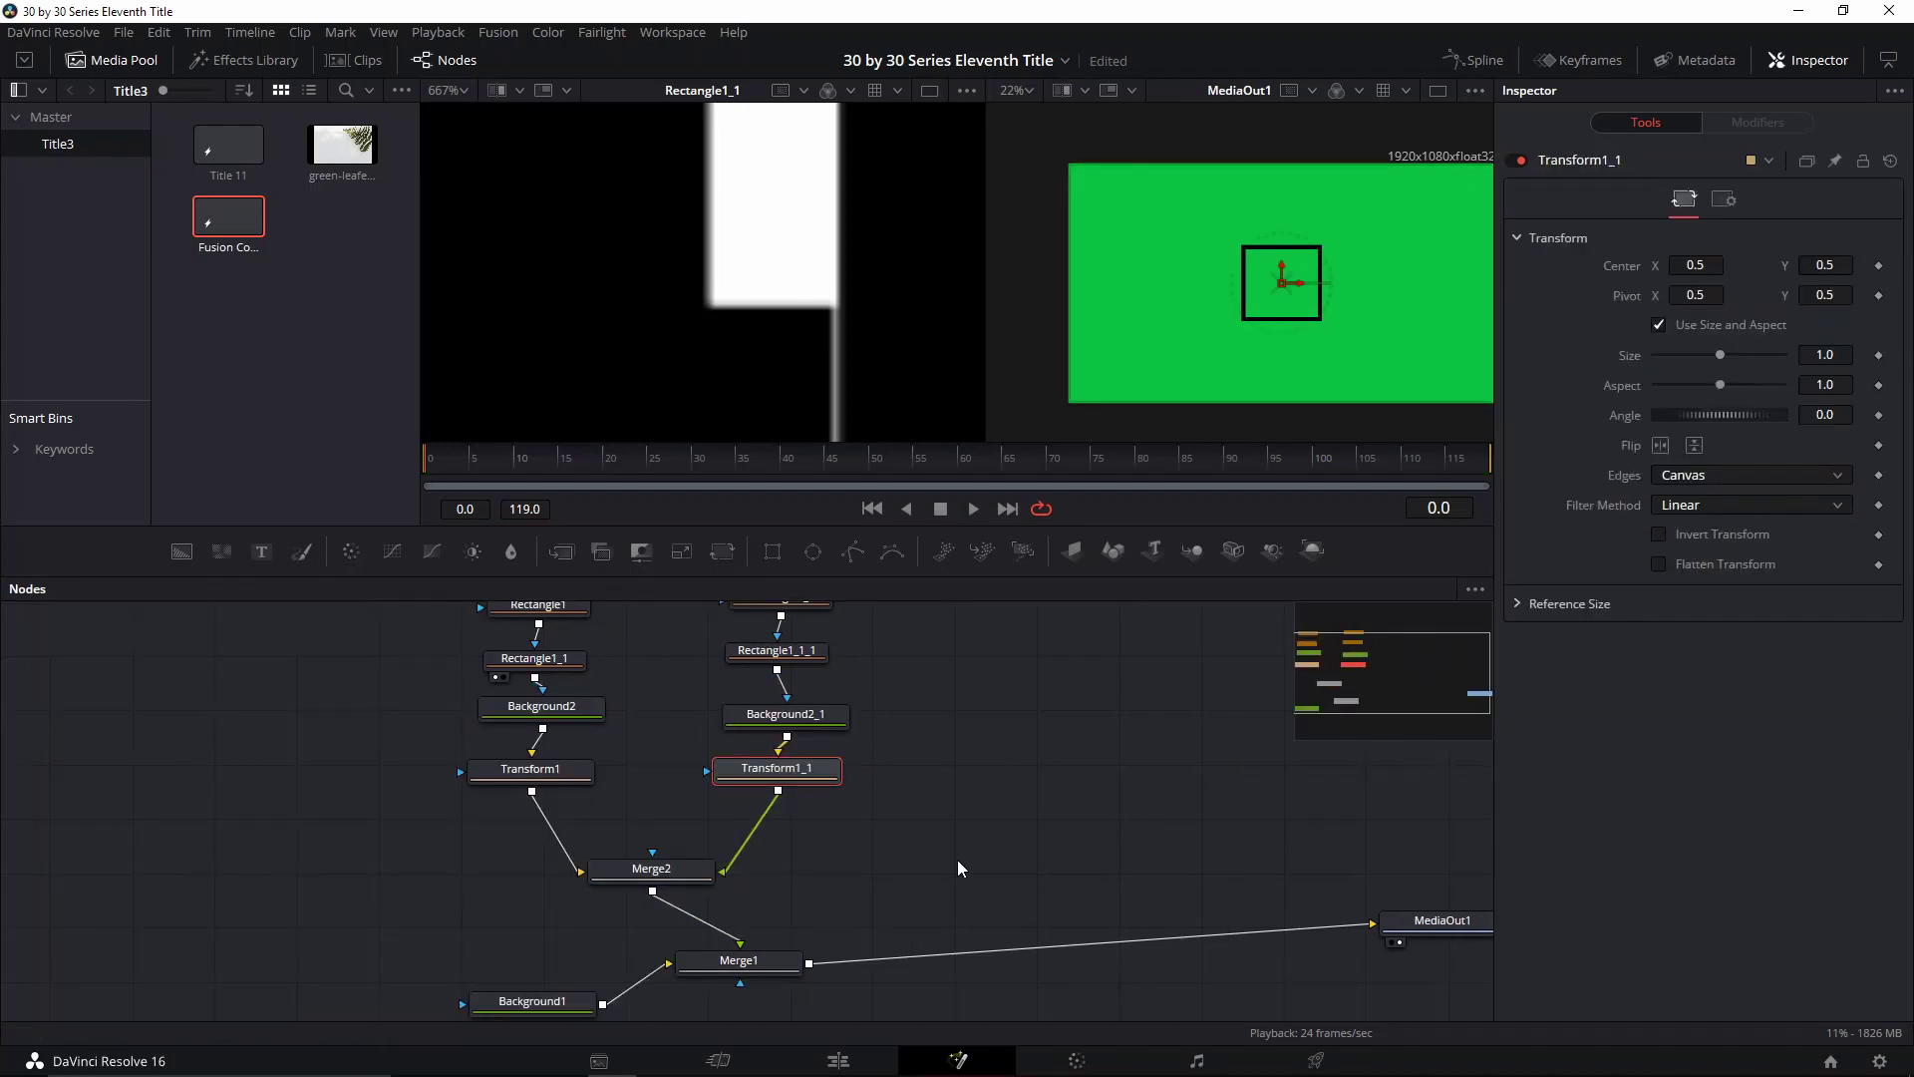
left_click_drag(925, 821, 867, 811)
left_click_drag(619, 870, 628, 844)
Try raising the upper half of the frame with Transform1 to center Y 0.6625
left_click(504, 767)
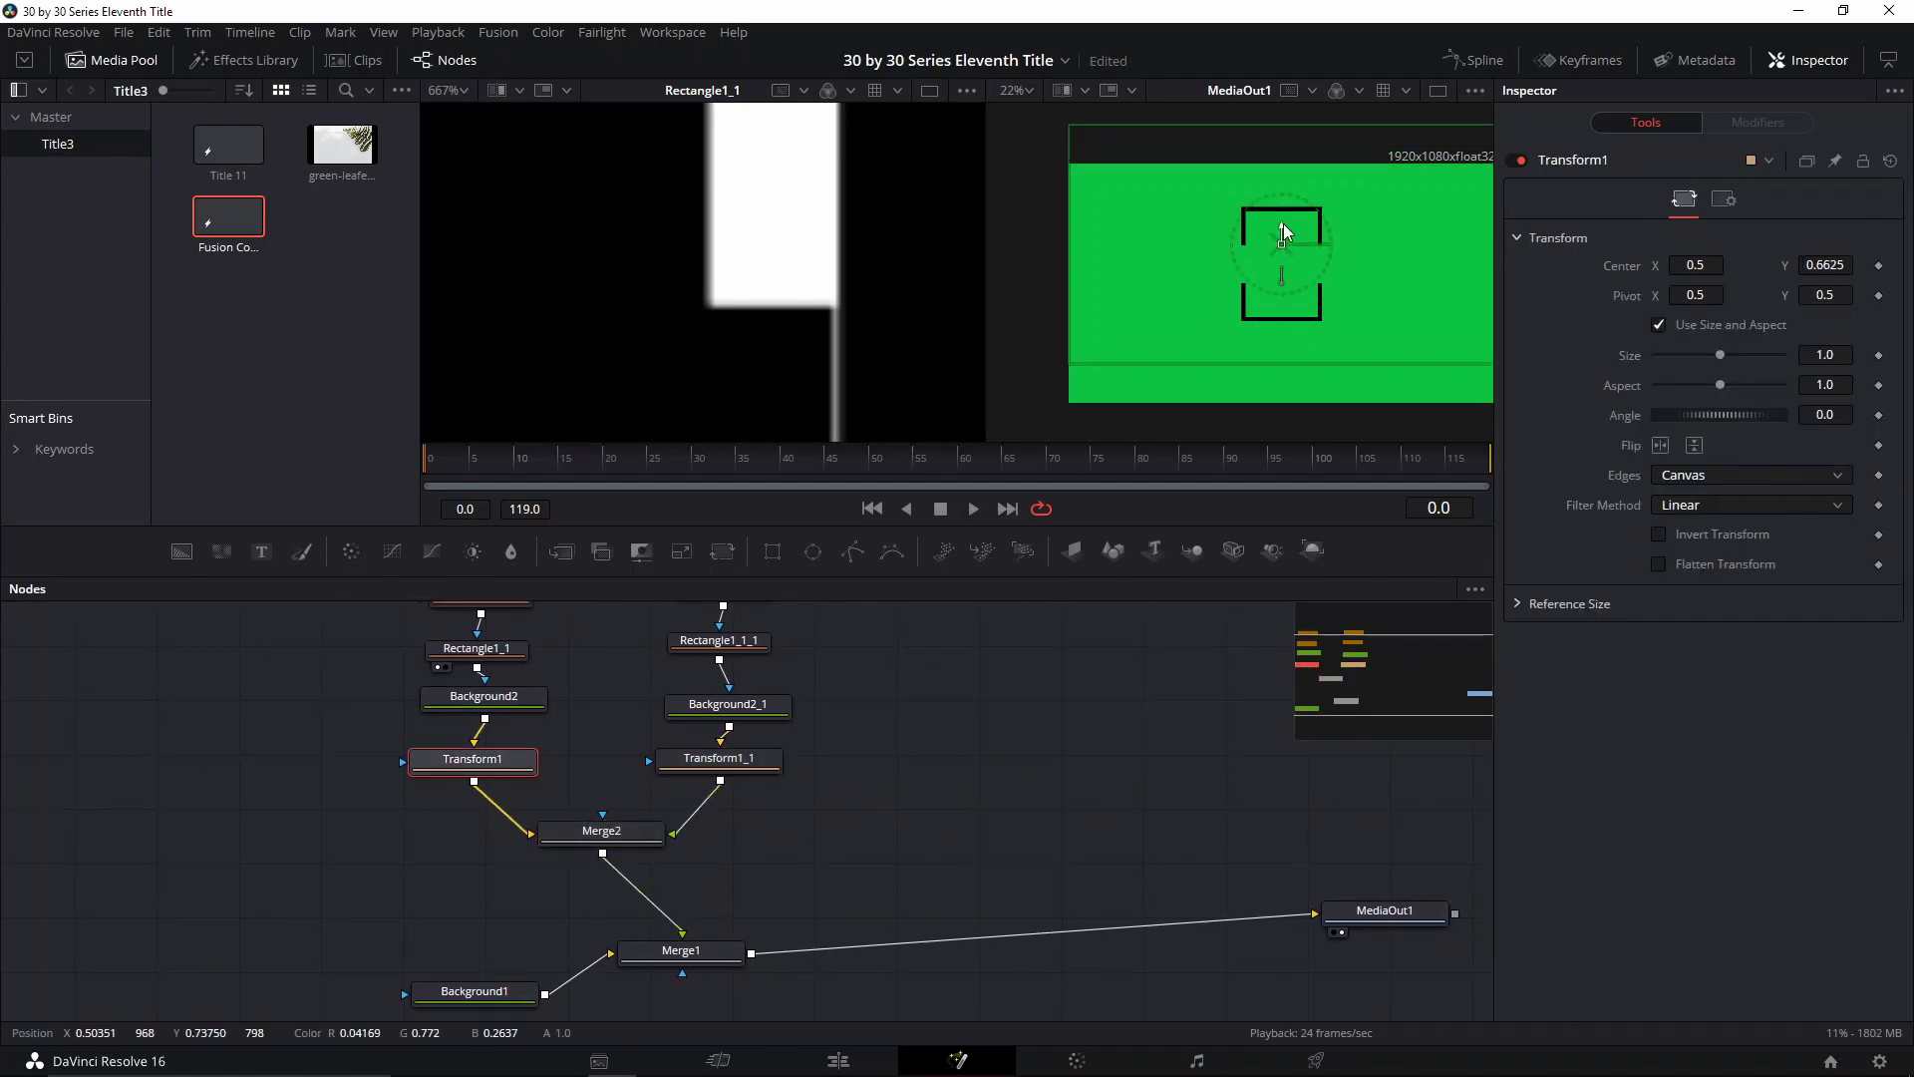
left_click_drag(943, 704, 907, 752)
left_click(935, 769)
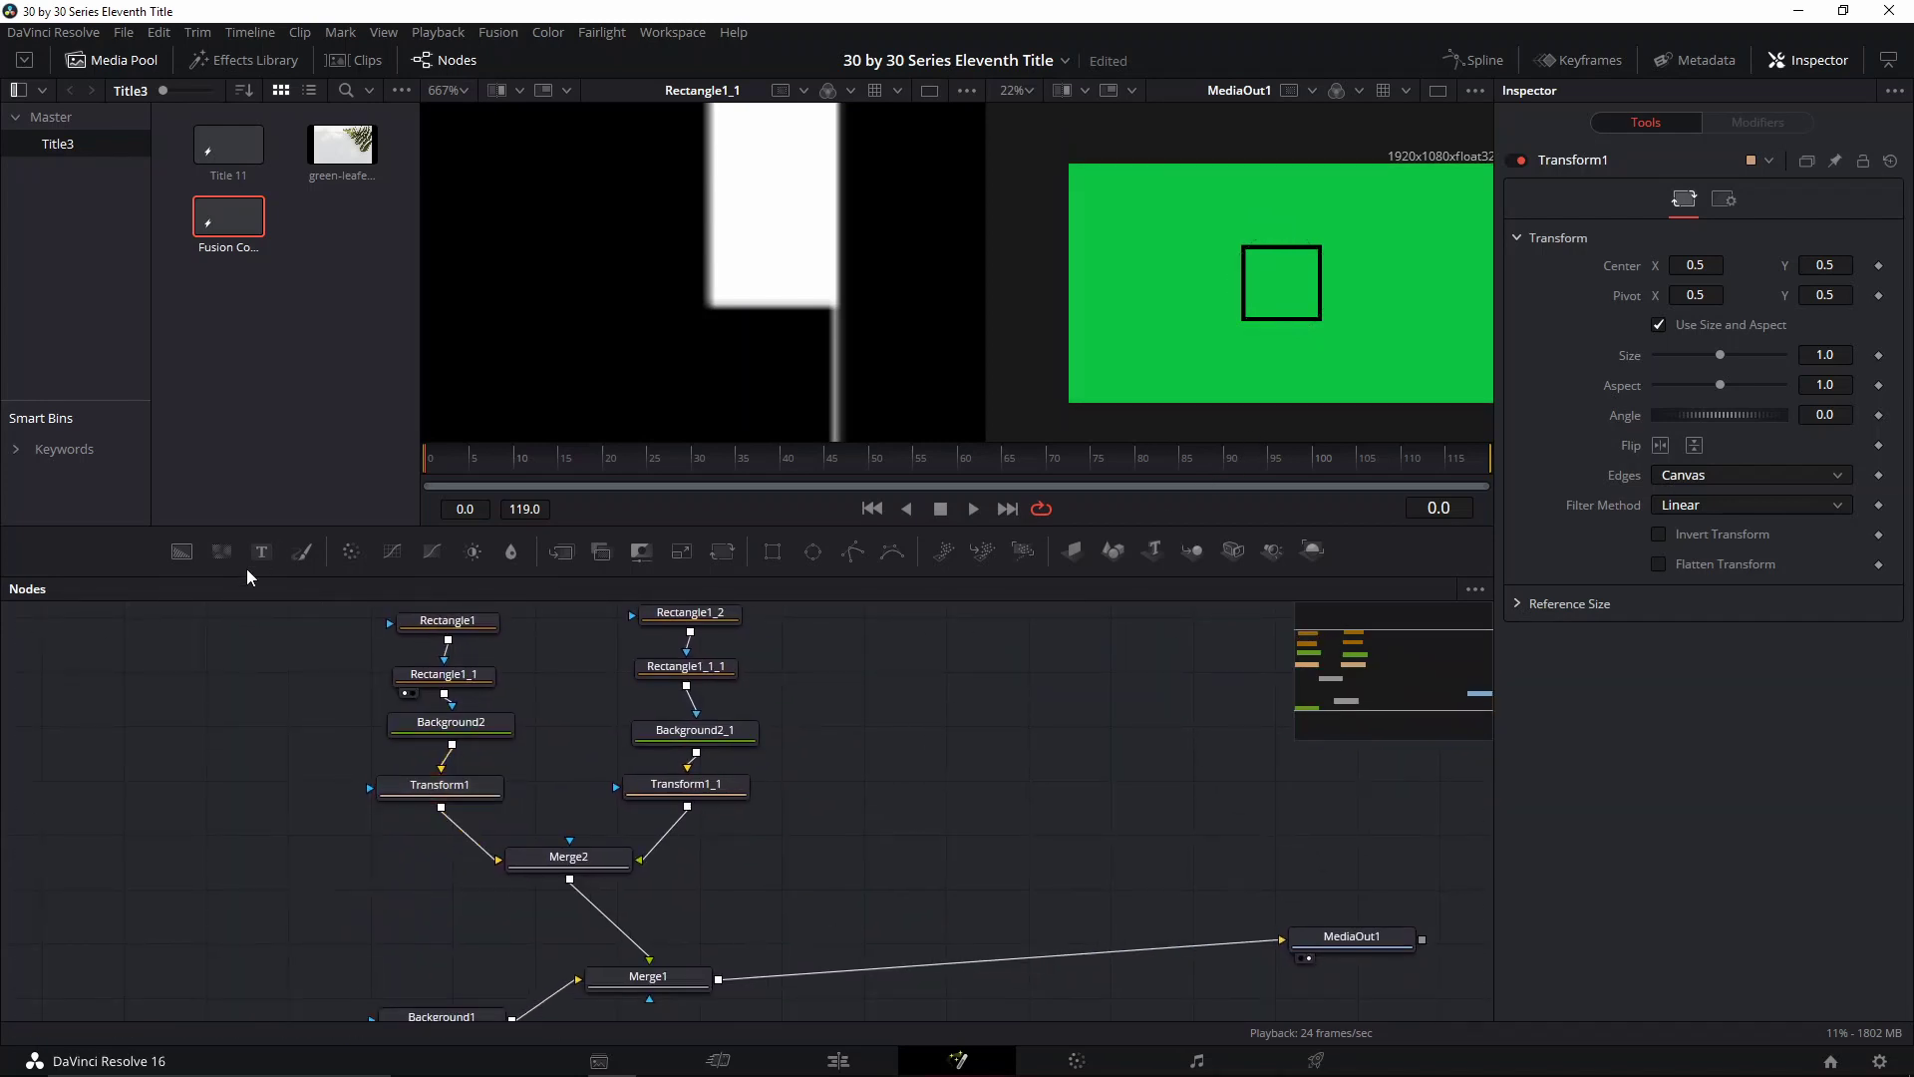
Add a Text+ node beside the frame branches and connect it as the background of a new Merge node below it
left_click(261, 552)
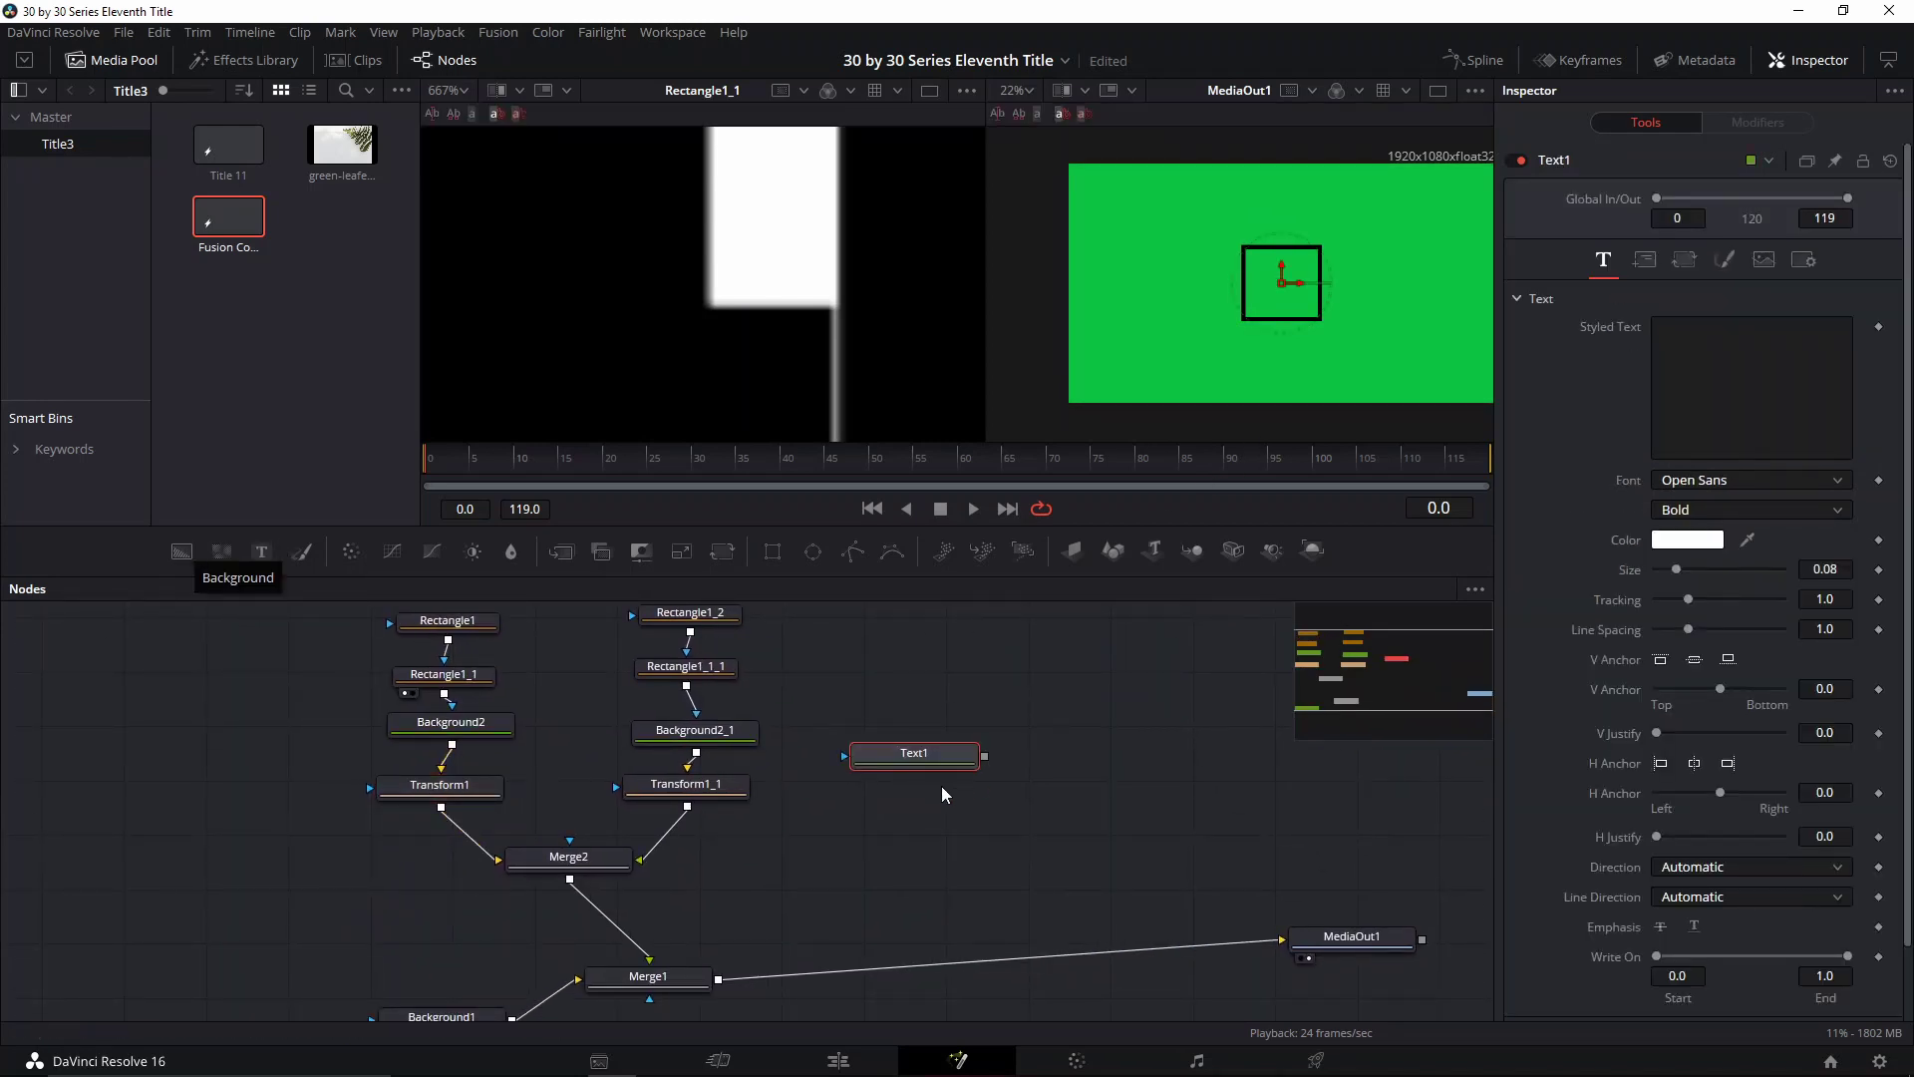
left_click_drag(922, 757, 947, 762)
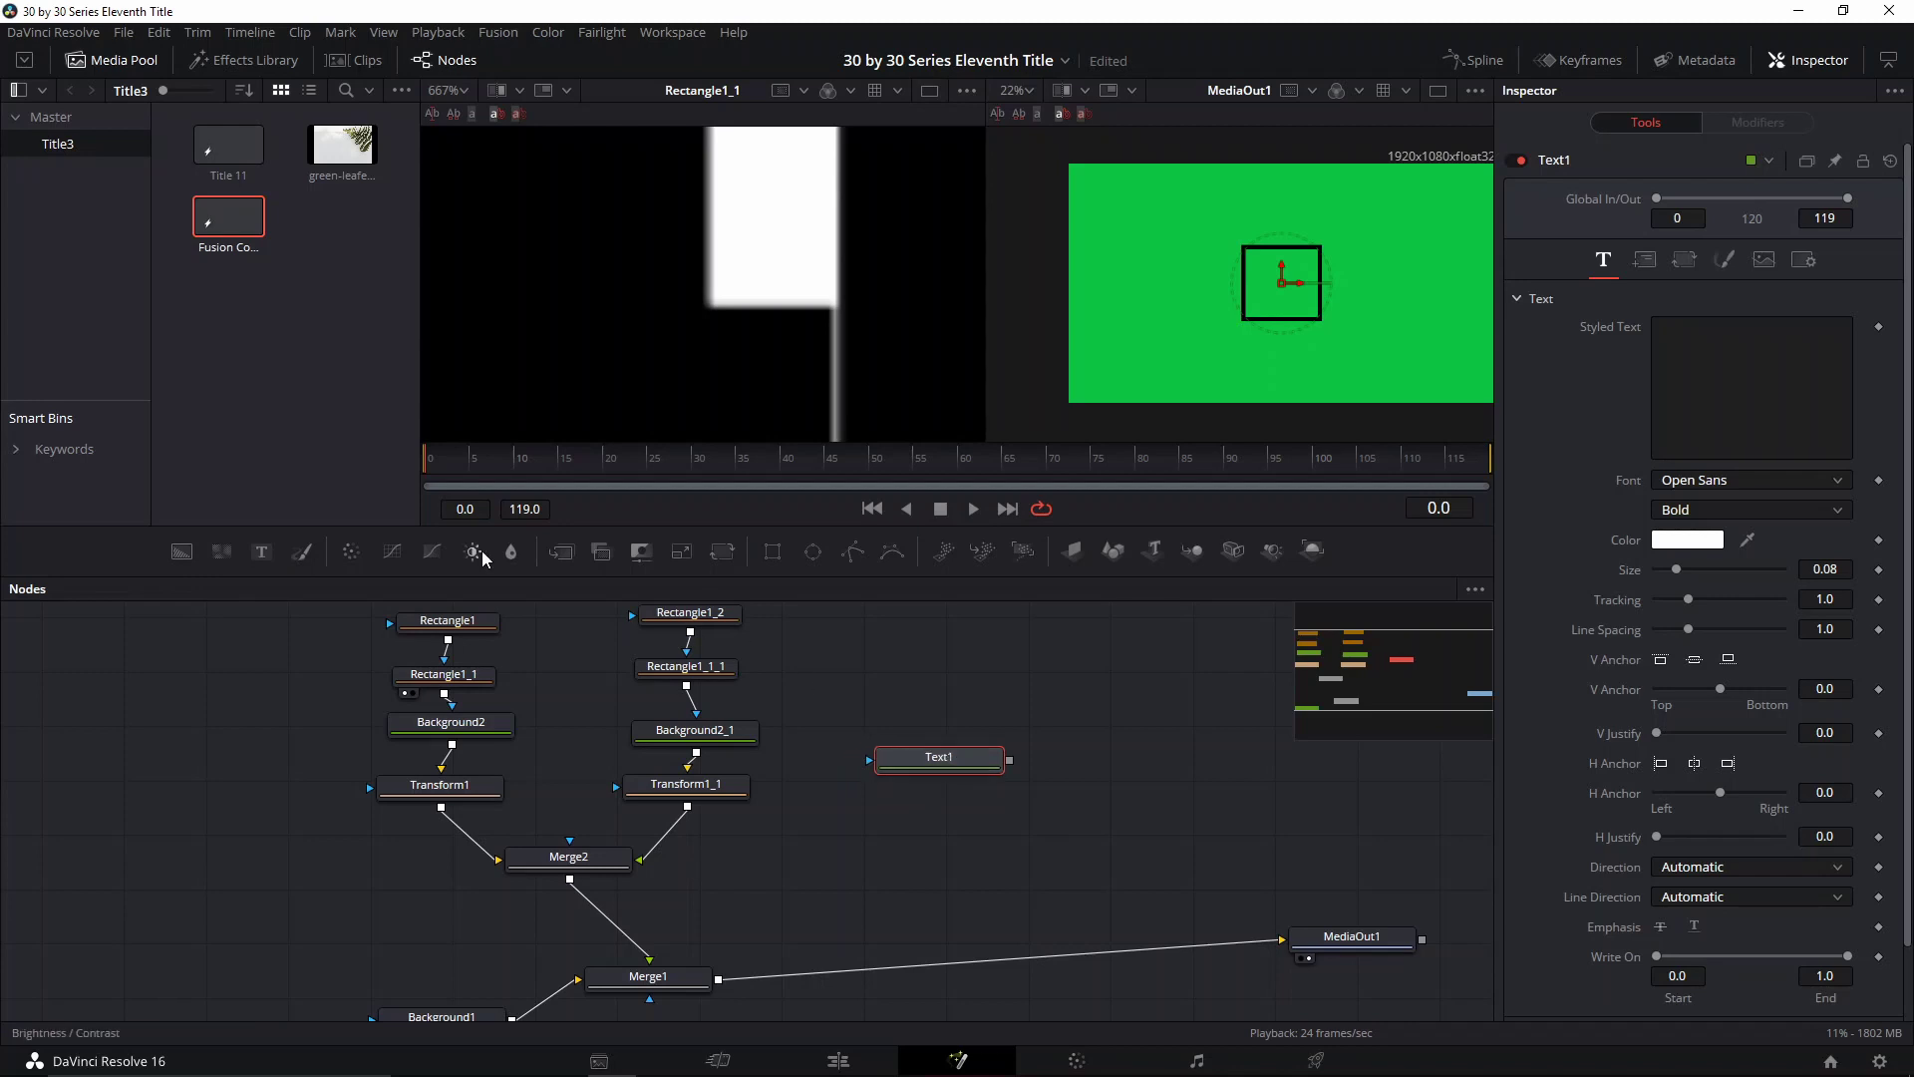
left_click(558, 553)
left_click_drag(1082, 762, 935, 830)
left_click_drag(962, 764, 948, 712)
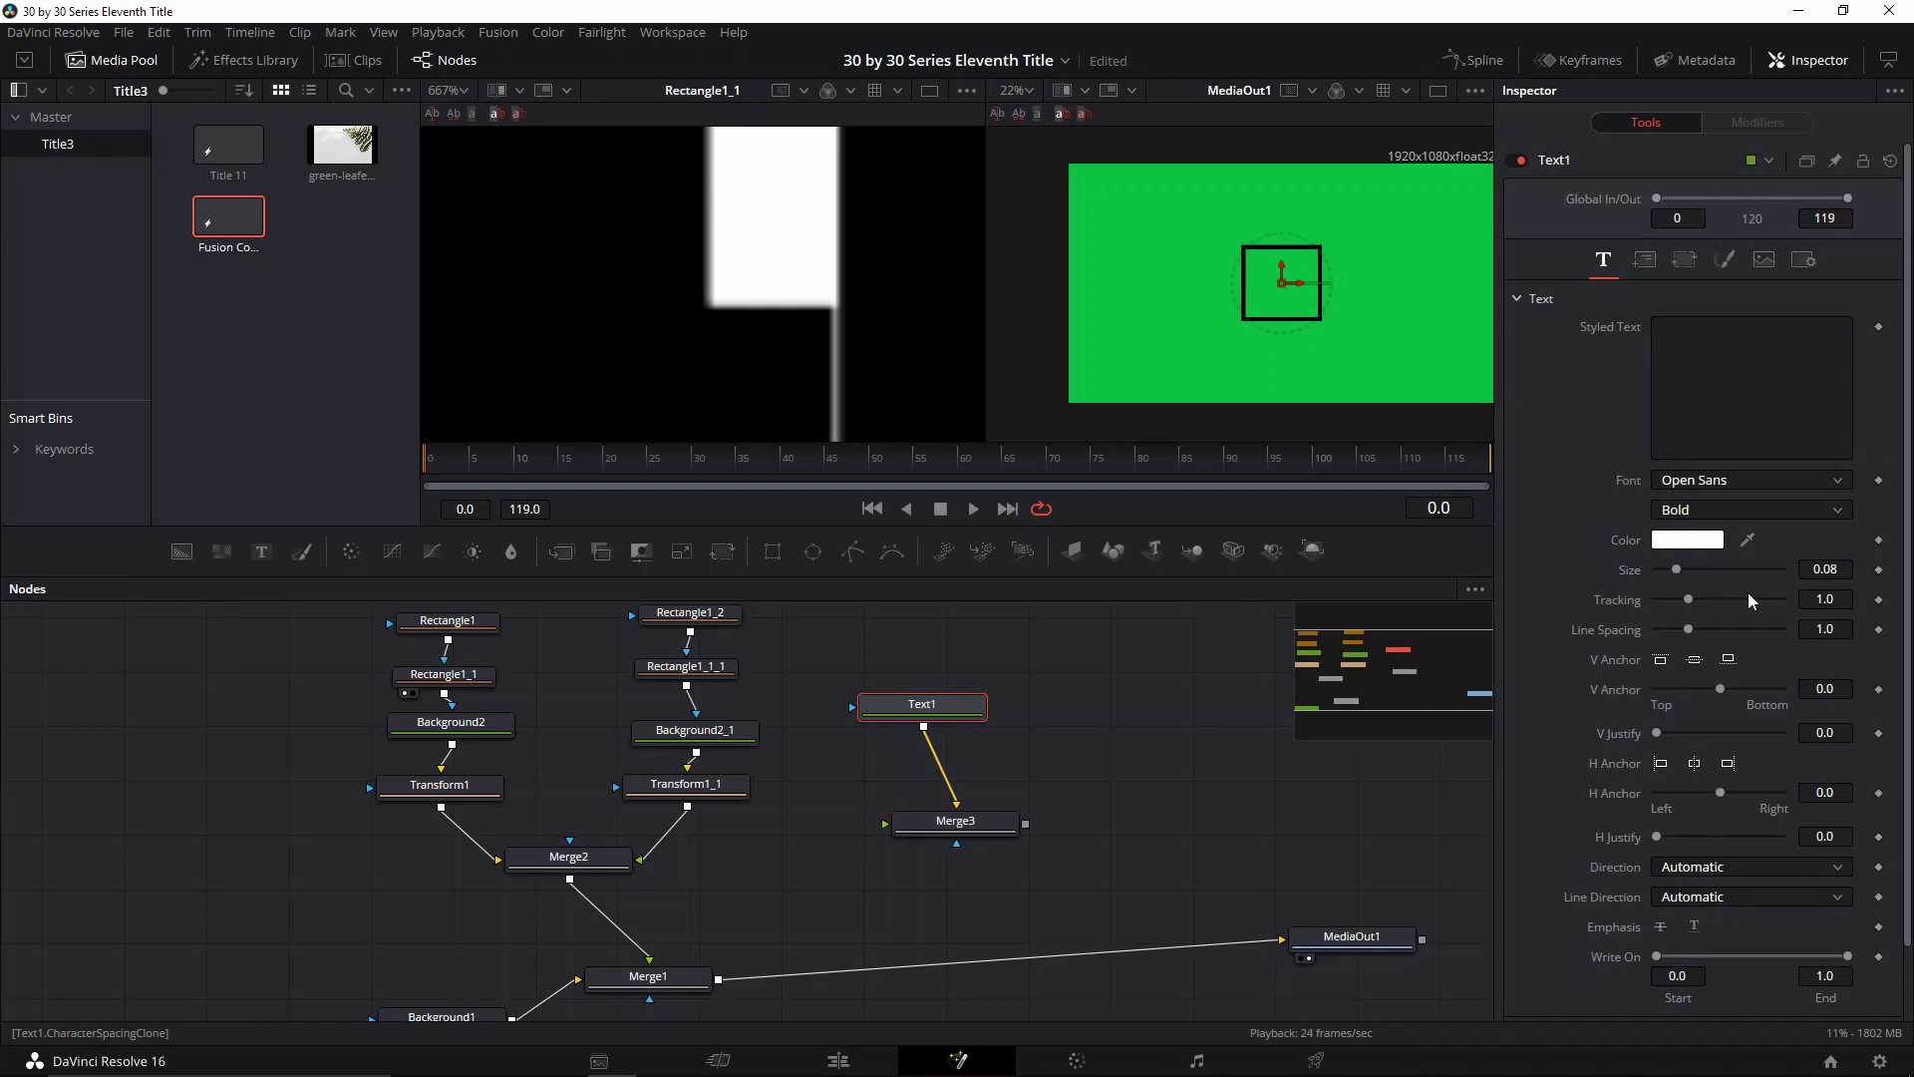
Paste a copy of the text node, connect it to Merge3's foreground, and place it beside the original
left_click(934, 821)
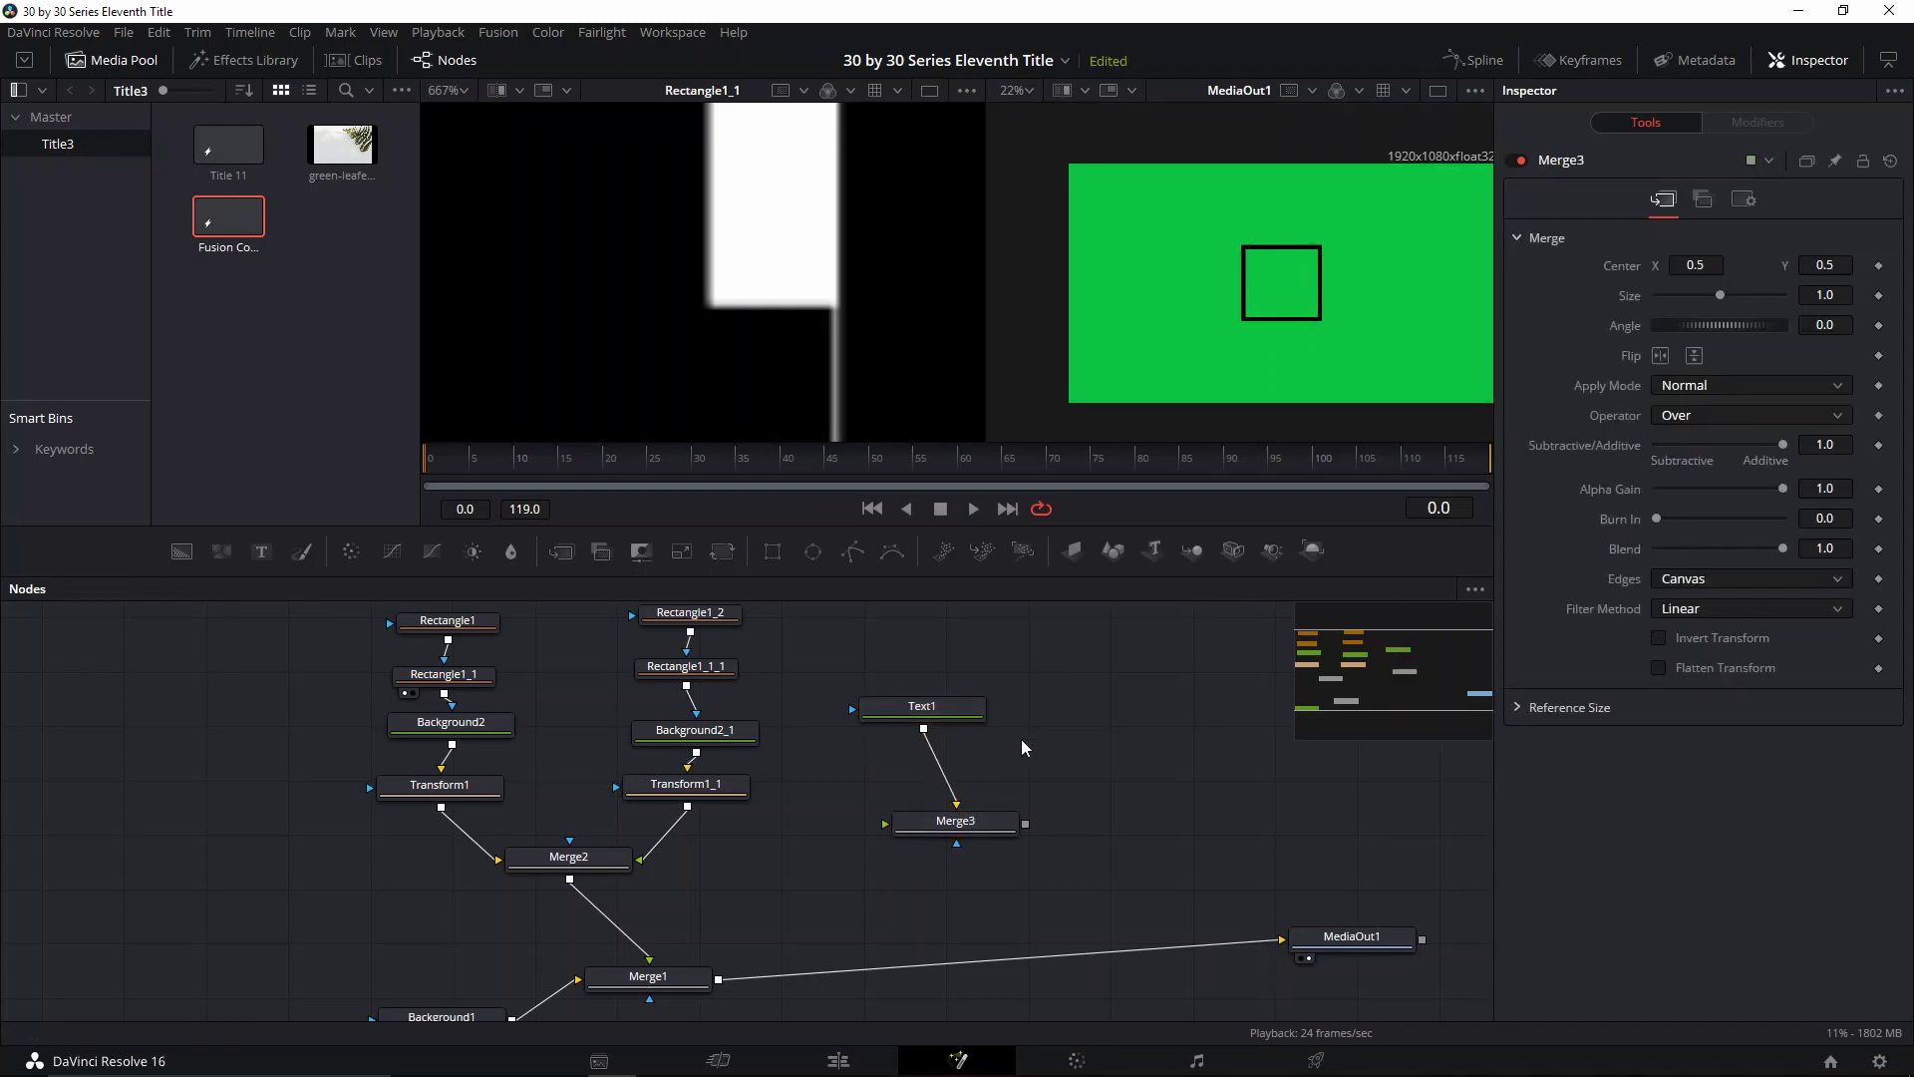
key("ctrl+v")
left_click_drag(1142, 714, 1007, 802)
mouse_move(1037, 720)
left_mouse_down()
mouse_move(882, 694)
mouse_move(1032, 690)
left_mouse_up()
Rename the original text node Top and the copied text node Bot
left_click(886, 703)
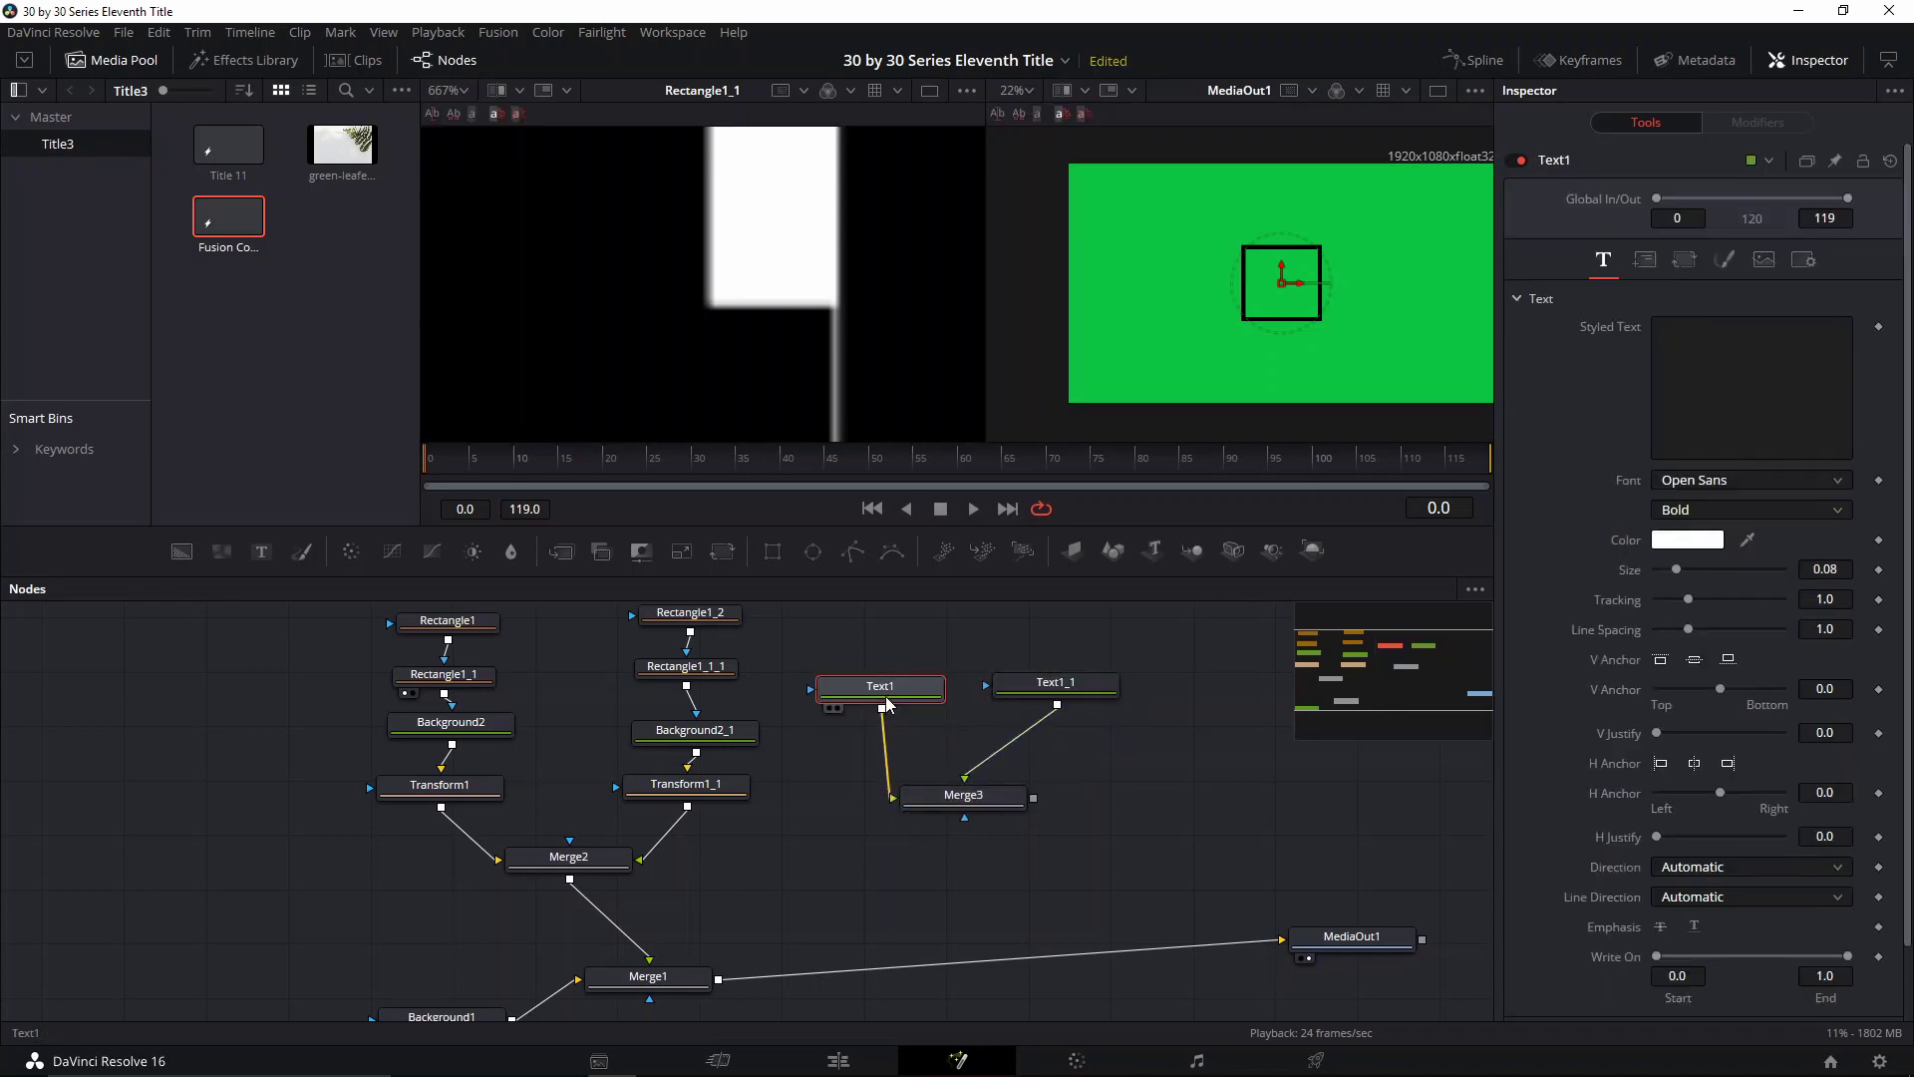
right_click(889, 697)
left_click(869, 691)
key("F2")
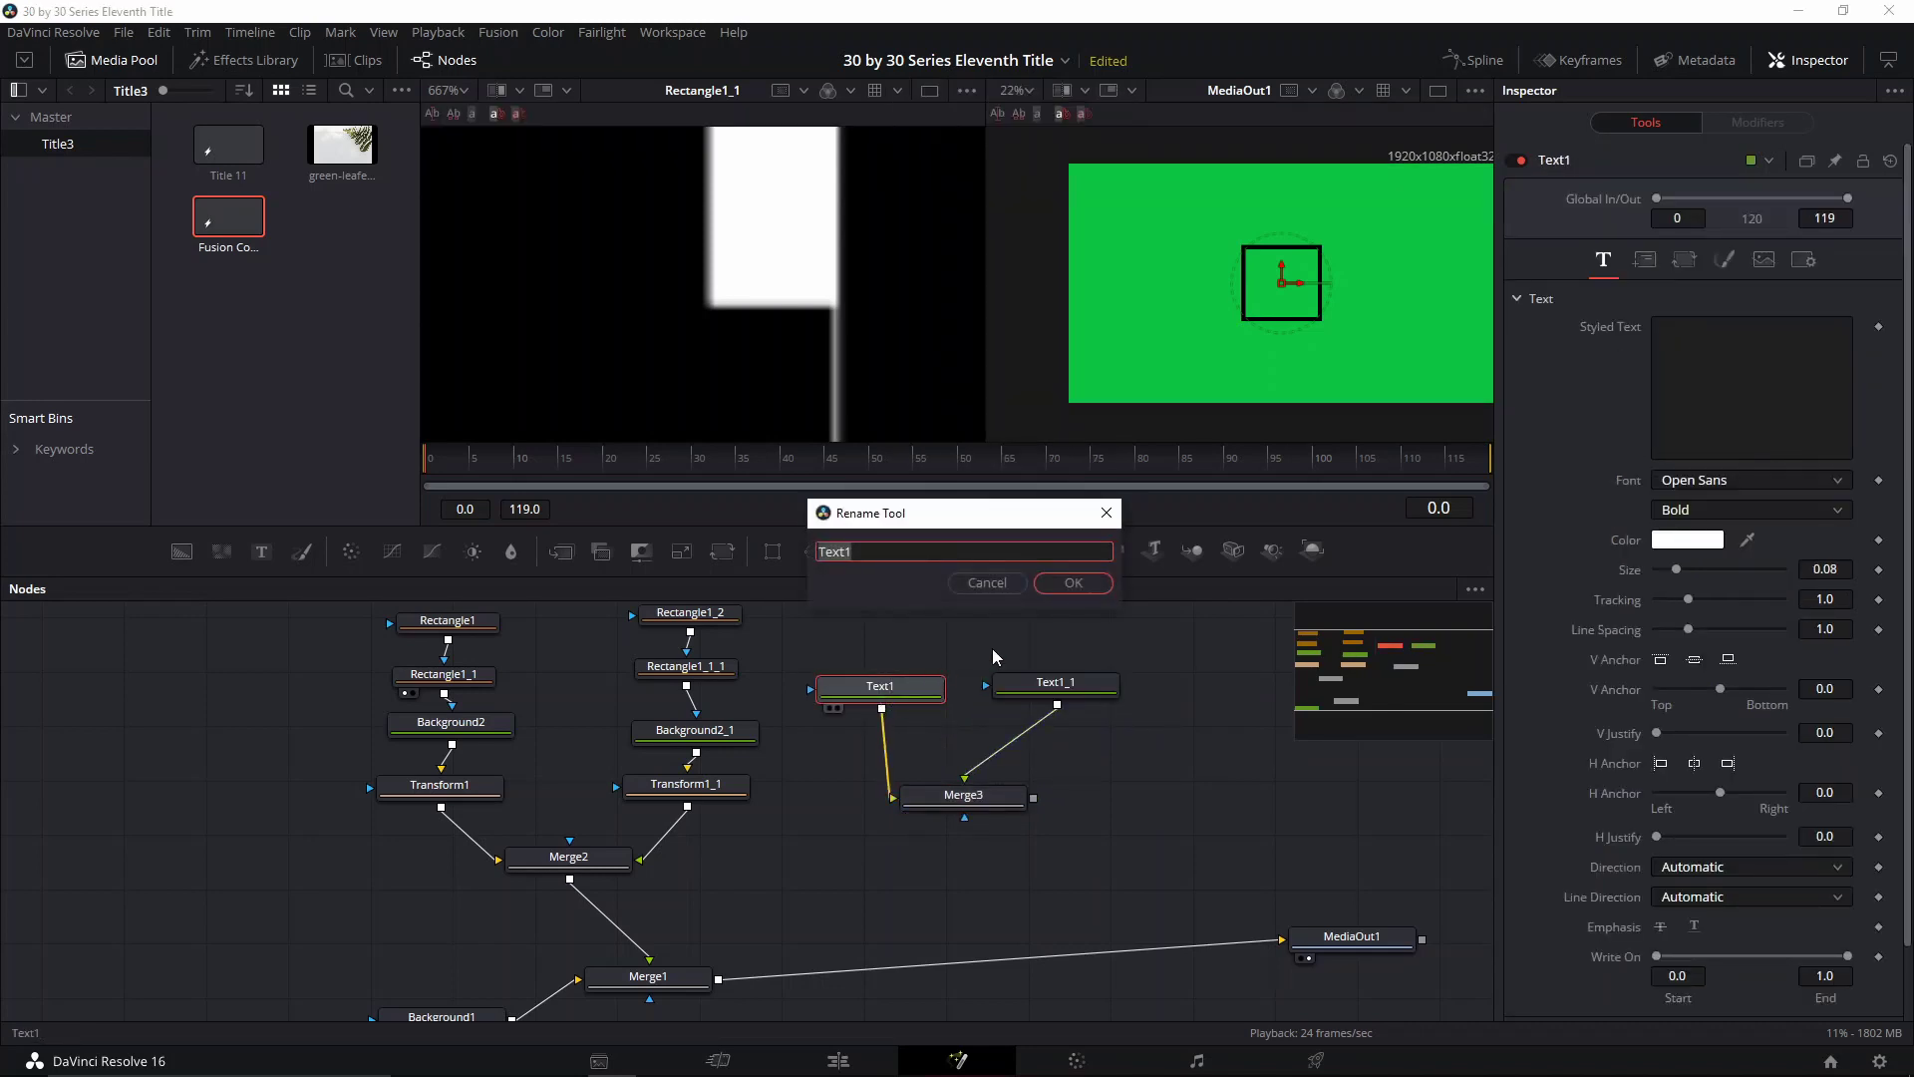
type("Top")
left_click(1065, 586)
left_click(1045, 692)
key("F2")
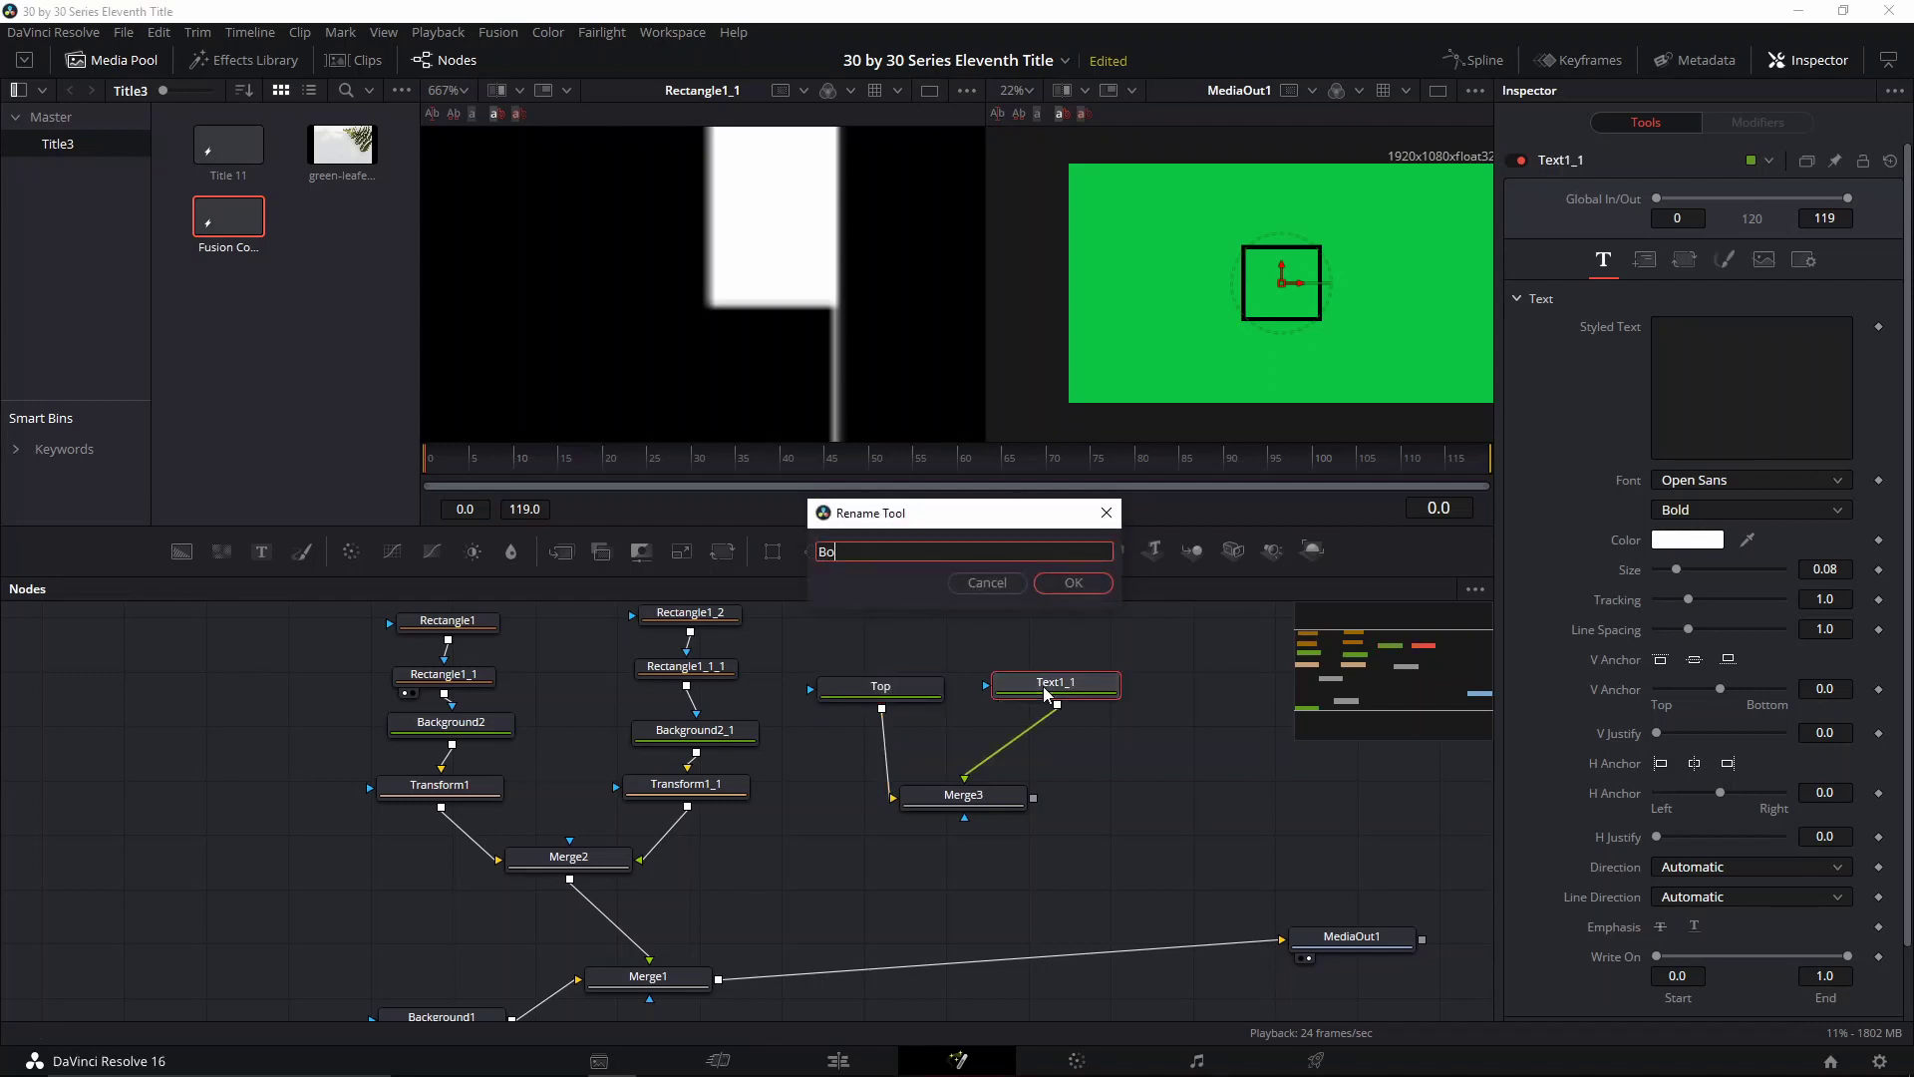
key("Return")
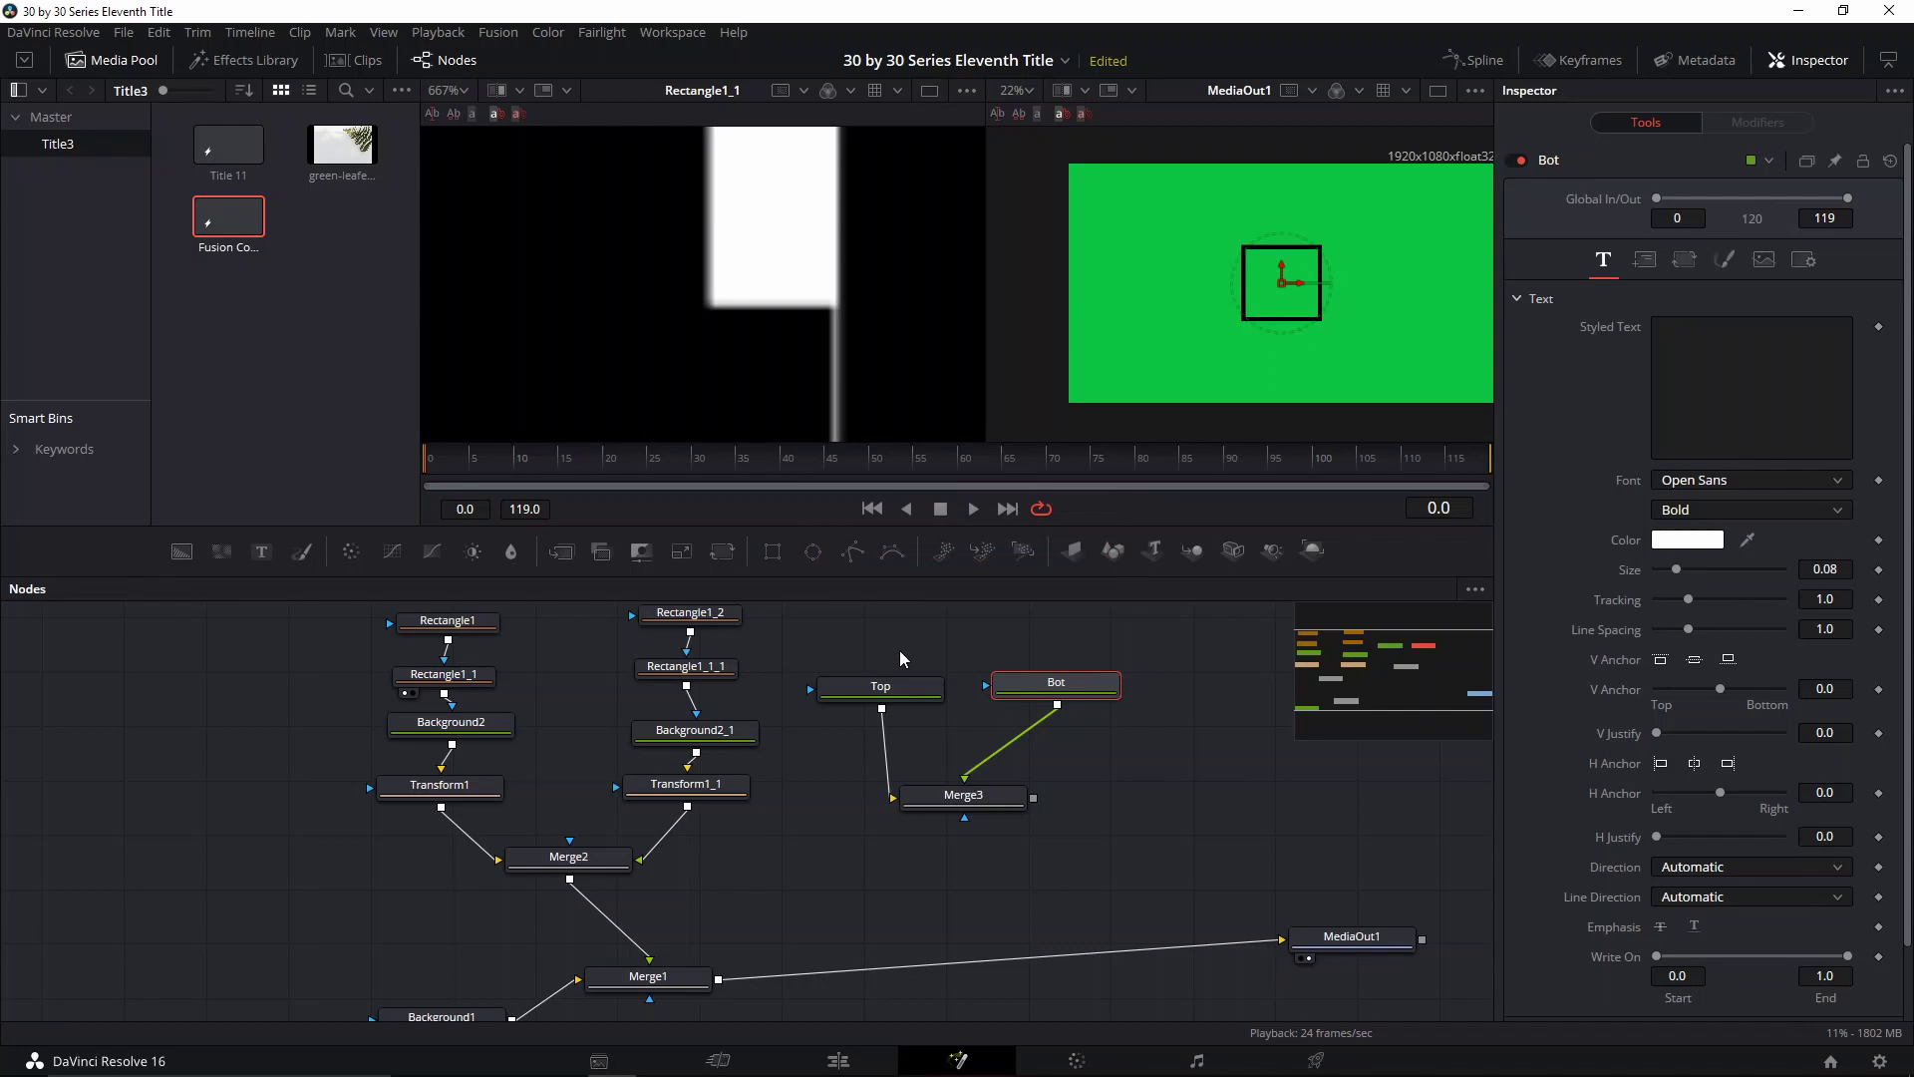
Set the Top node's text to SUALVI and the Bot node's text to VISUALS
left_click(880, 688)
left_click(1705, 386)
type("SUALVI")
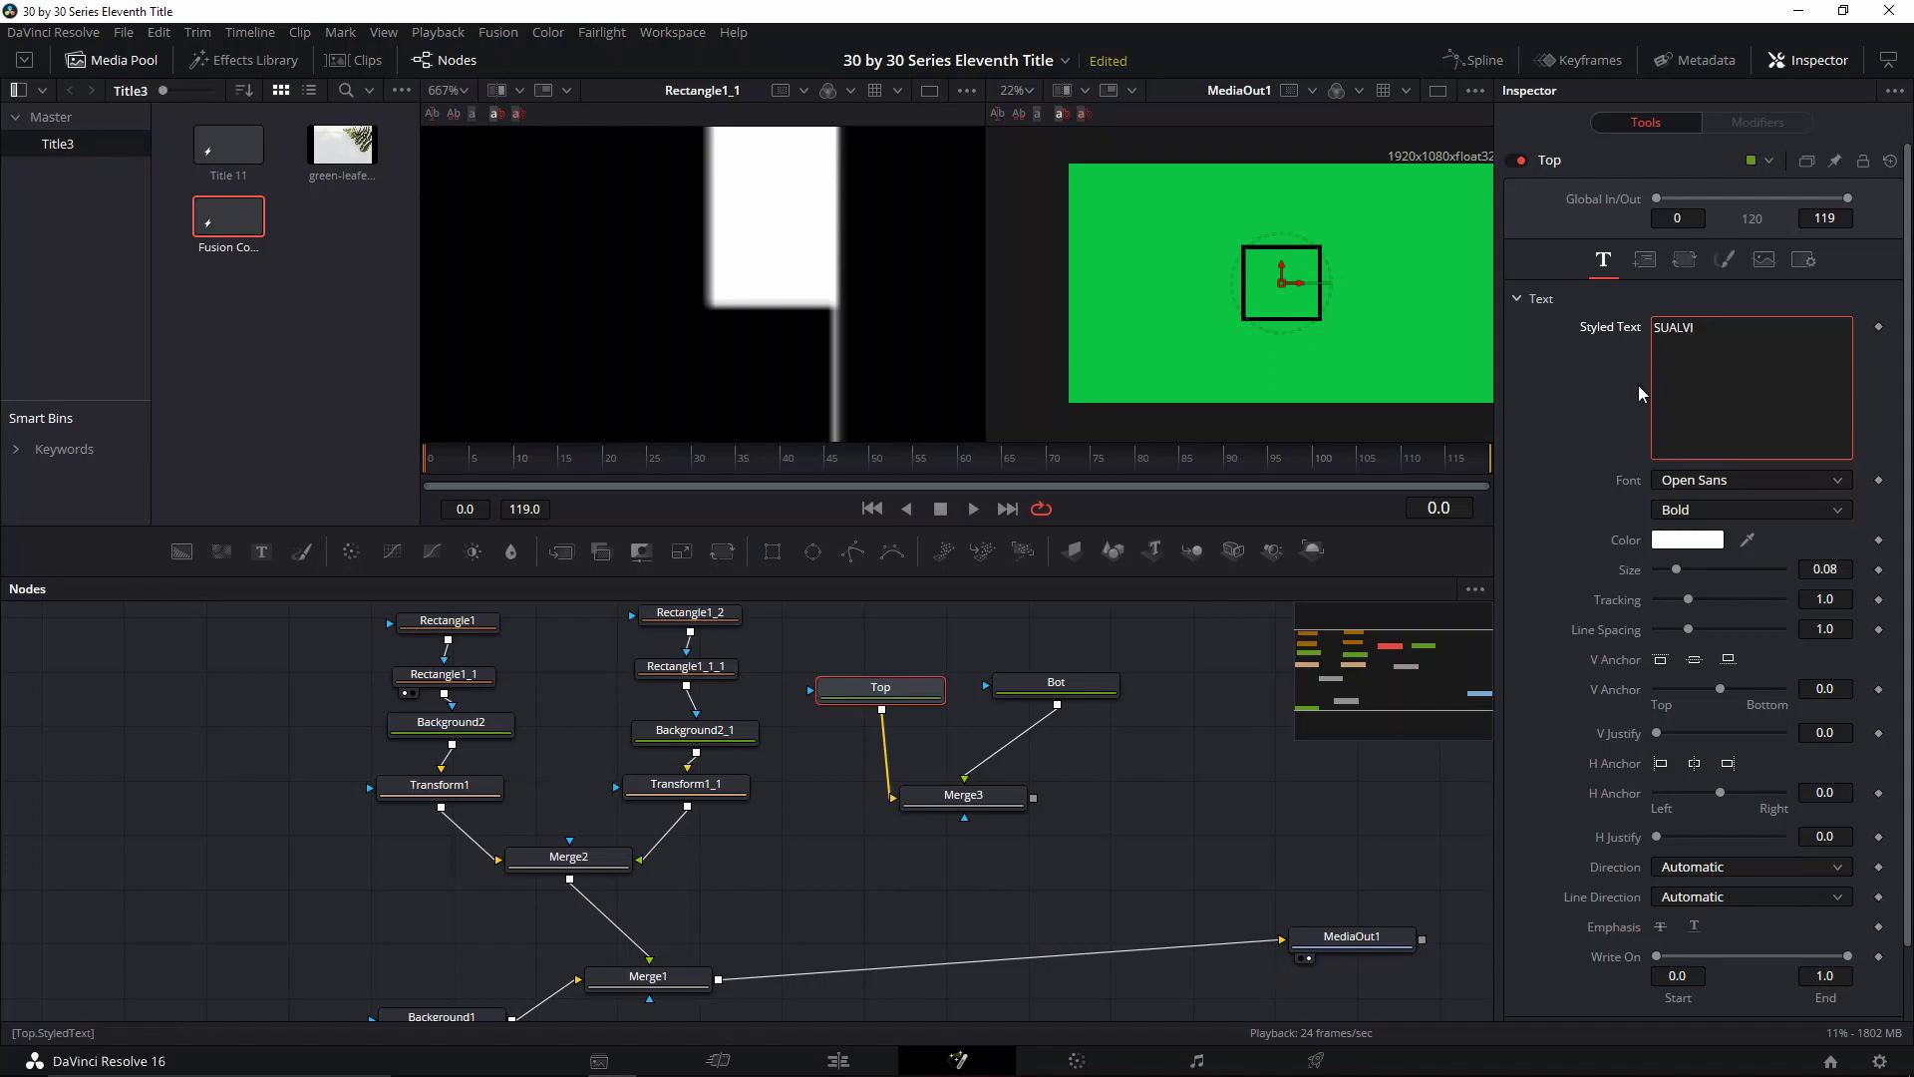
left_click(1091, 688)
left_click(1752, 371)
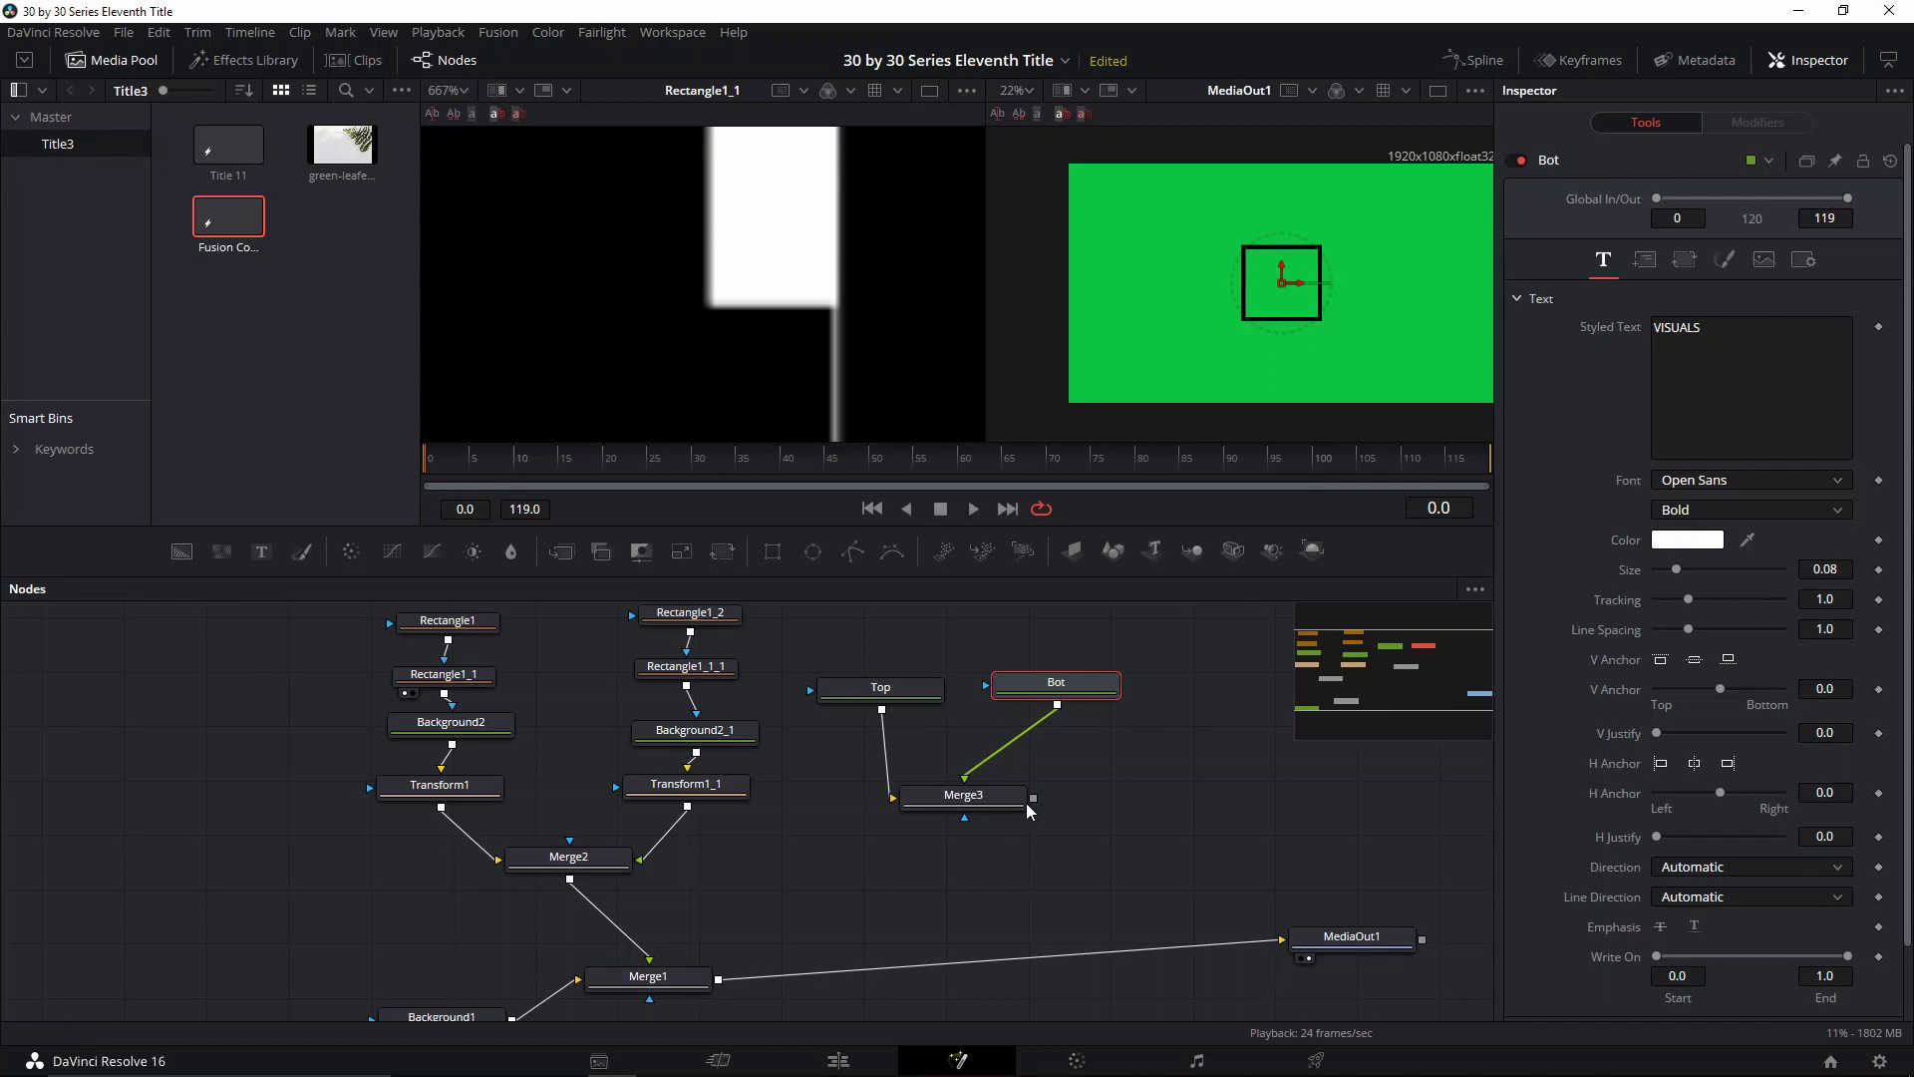
Merge the Merge3 text output over Merge1's output and place the new merge below Merge3, feeding MediaOut1
left_click_drag(1033, 797, 717, 979)
left_click(1002, 954)
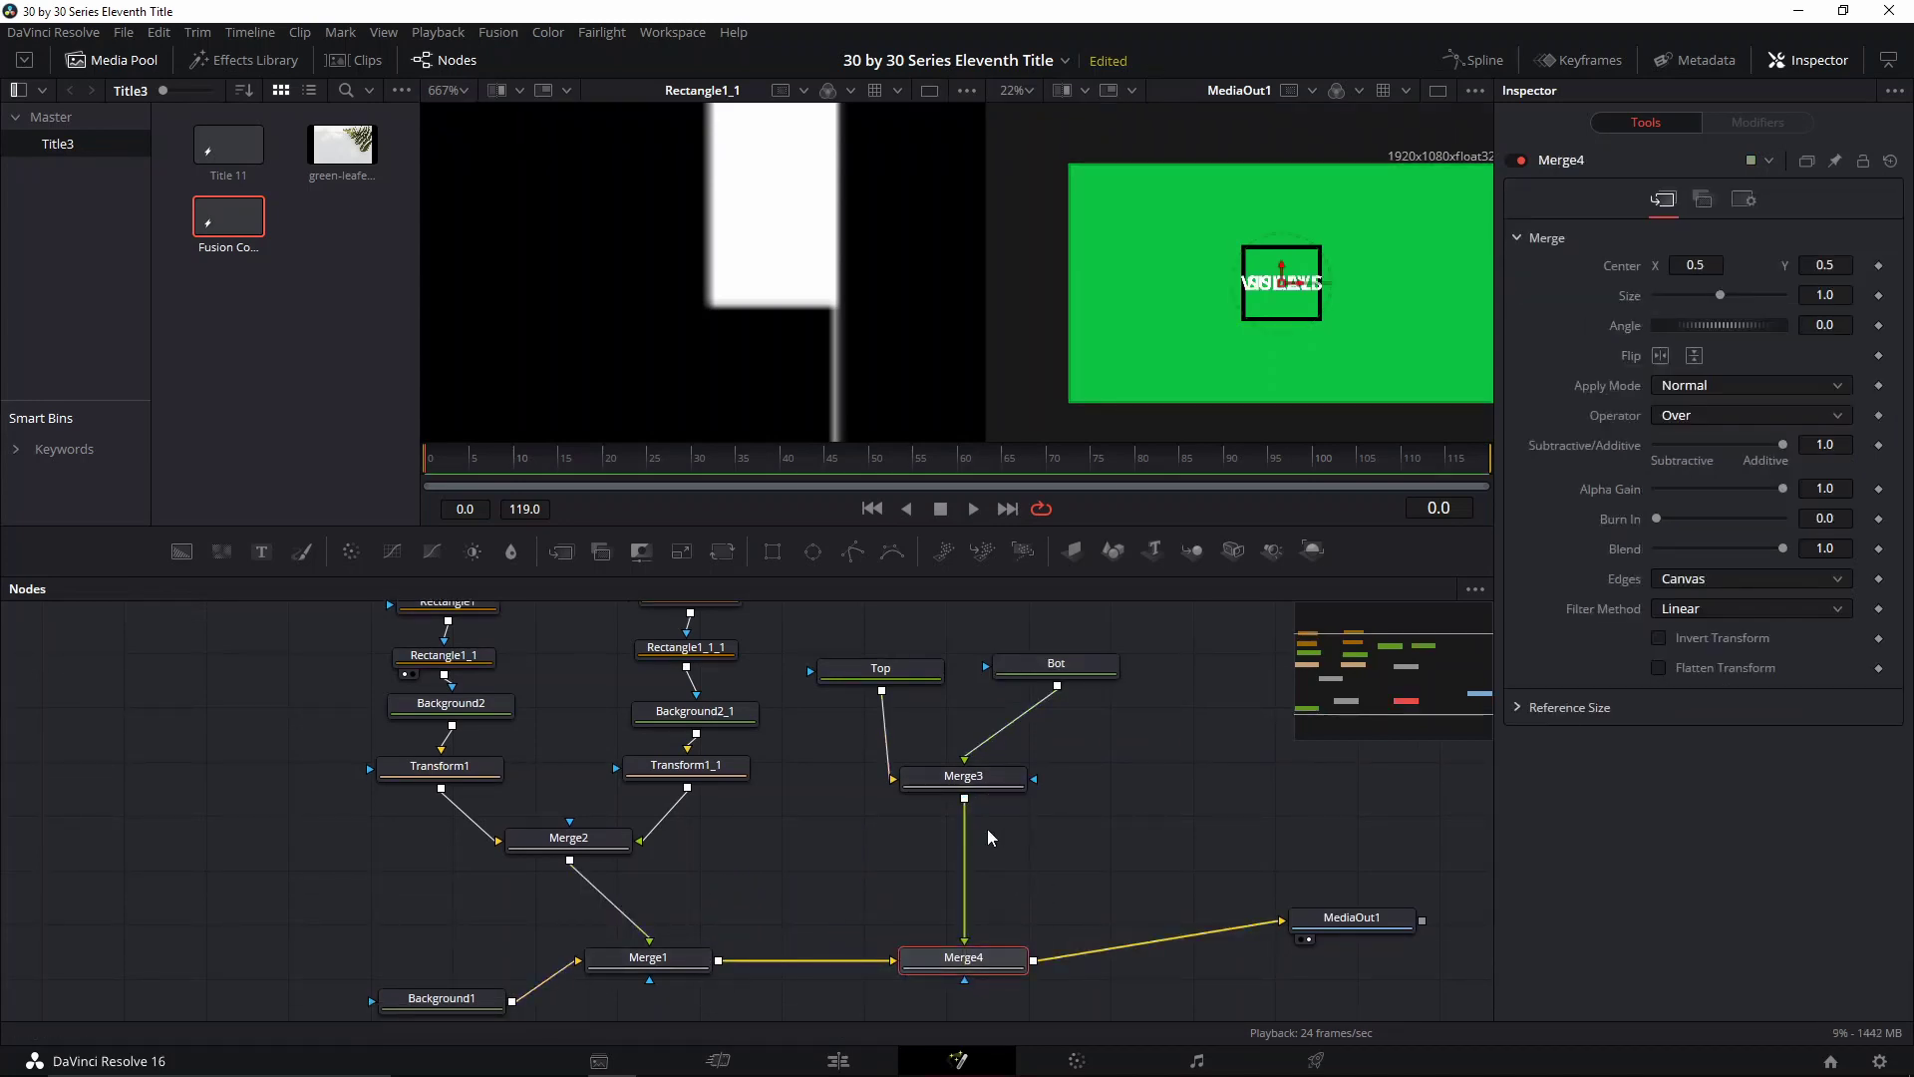
Move the Top node's SUALVI text into the upper part of the square frame and the Bot node's VISUALS text into the lower part
left_click(880, 669)
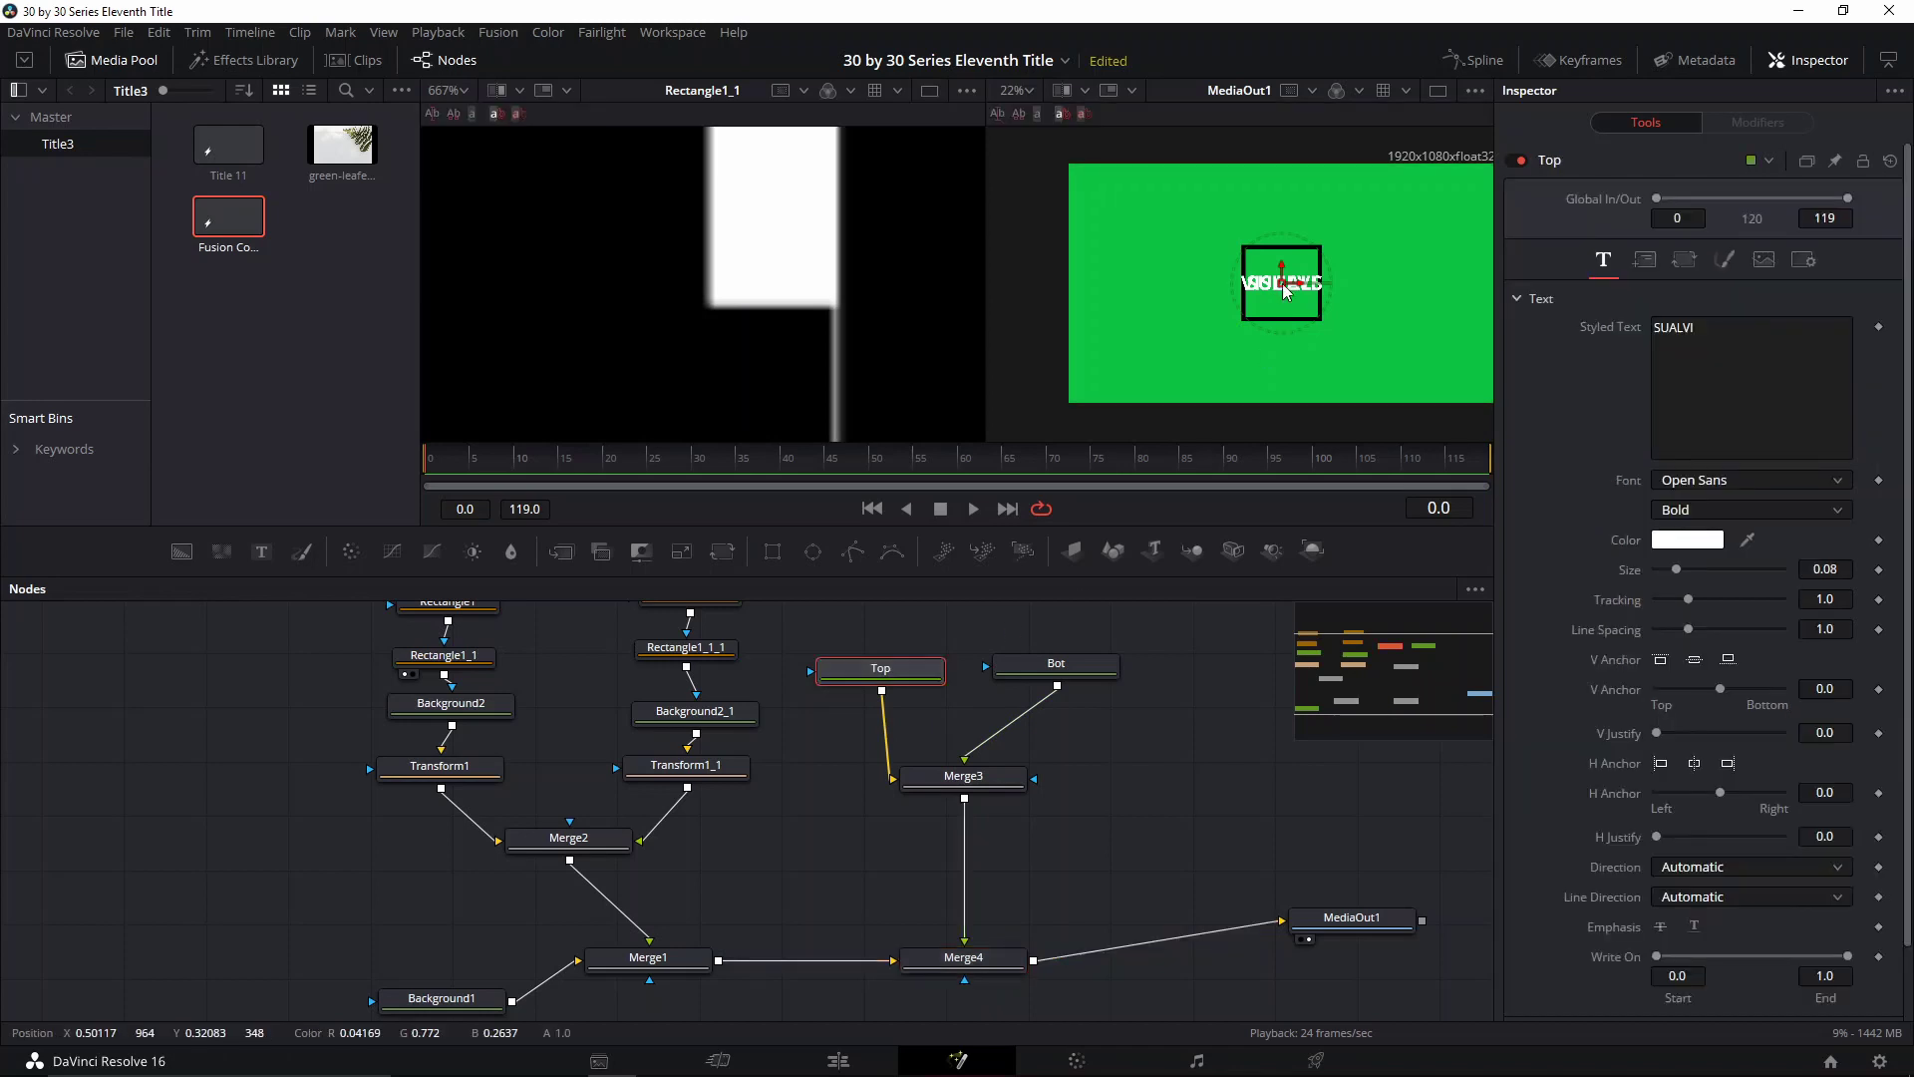
mouse_move(1286, 291)
left_mouse_down()
mouse_move(1288, 249)
mouse_move(1318, 274)
mouse_move(1283, 316)
left_mouse_up()
left_click(1073, 666)
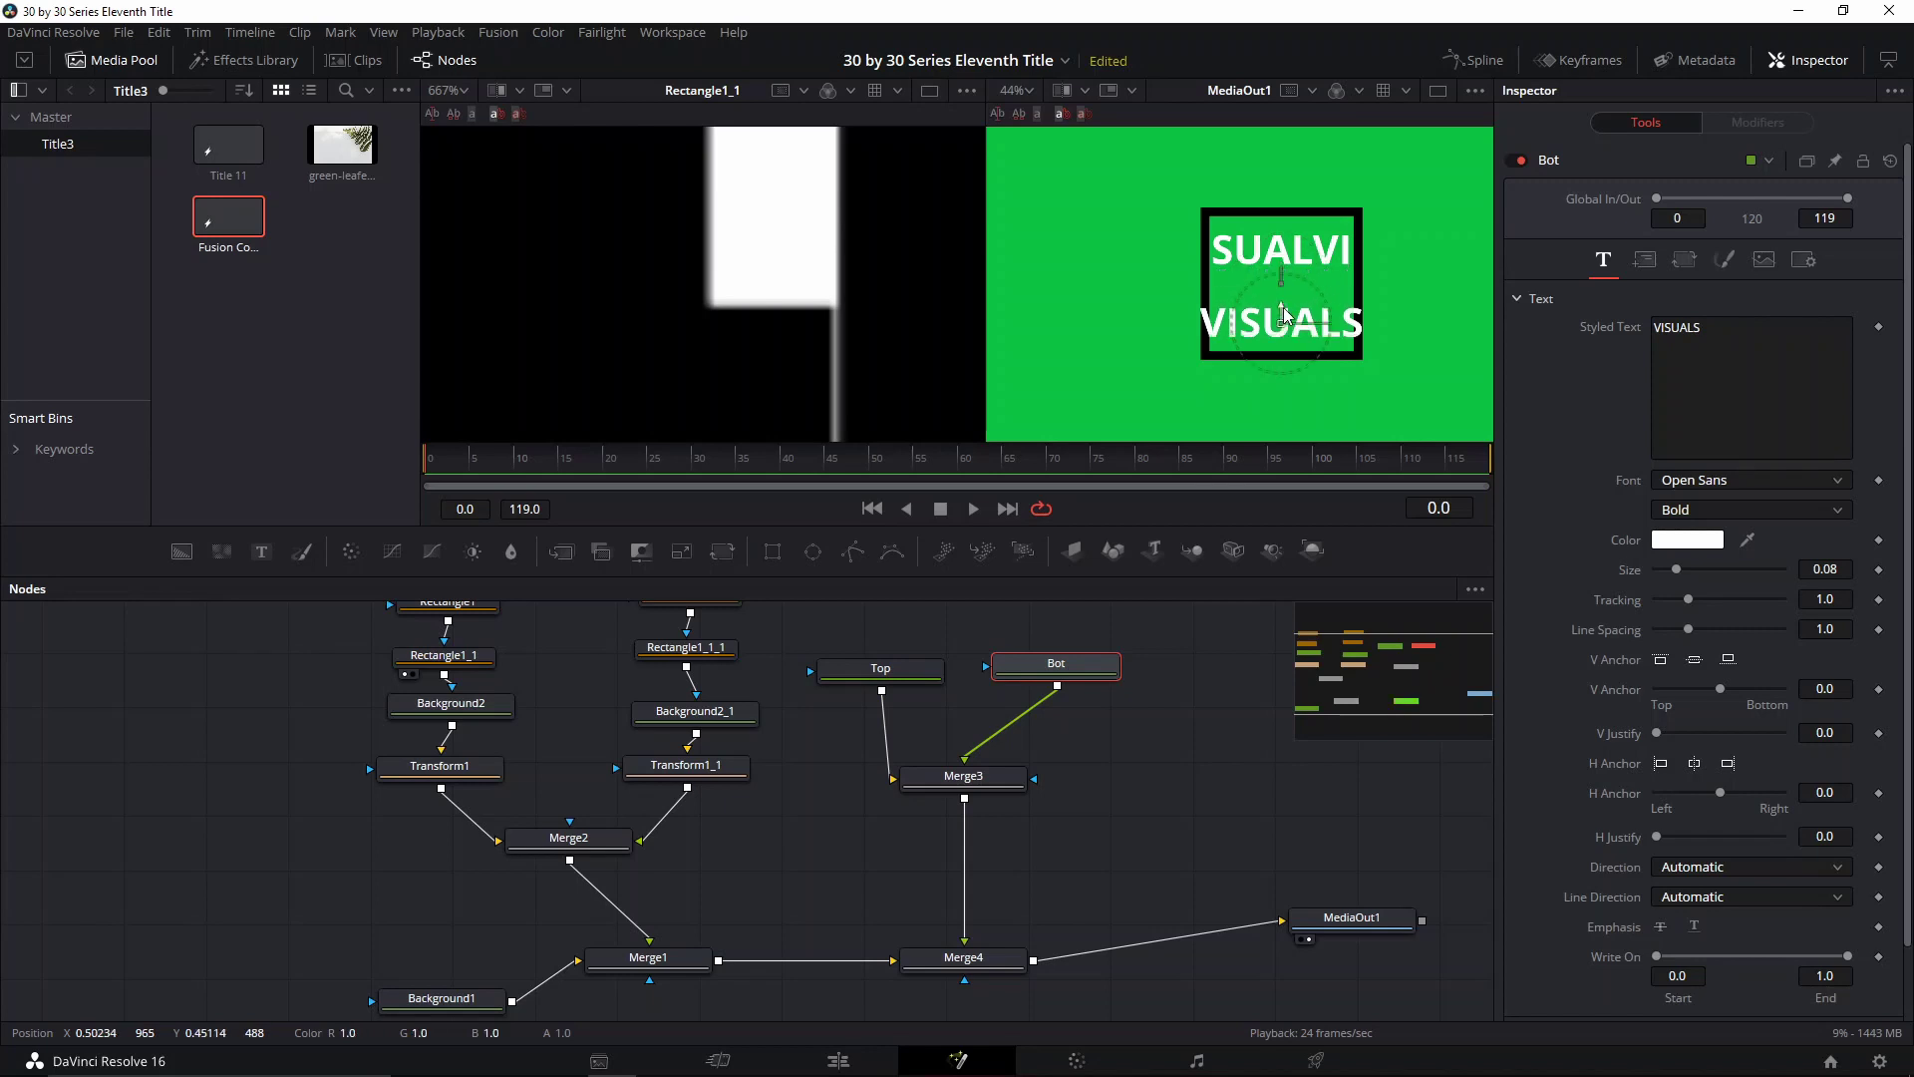
Set the Bot text's font style to Light and its size to about 0.069, and nudge it slightly up within the frame
left_click(1711, 511)
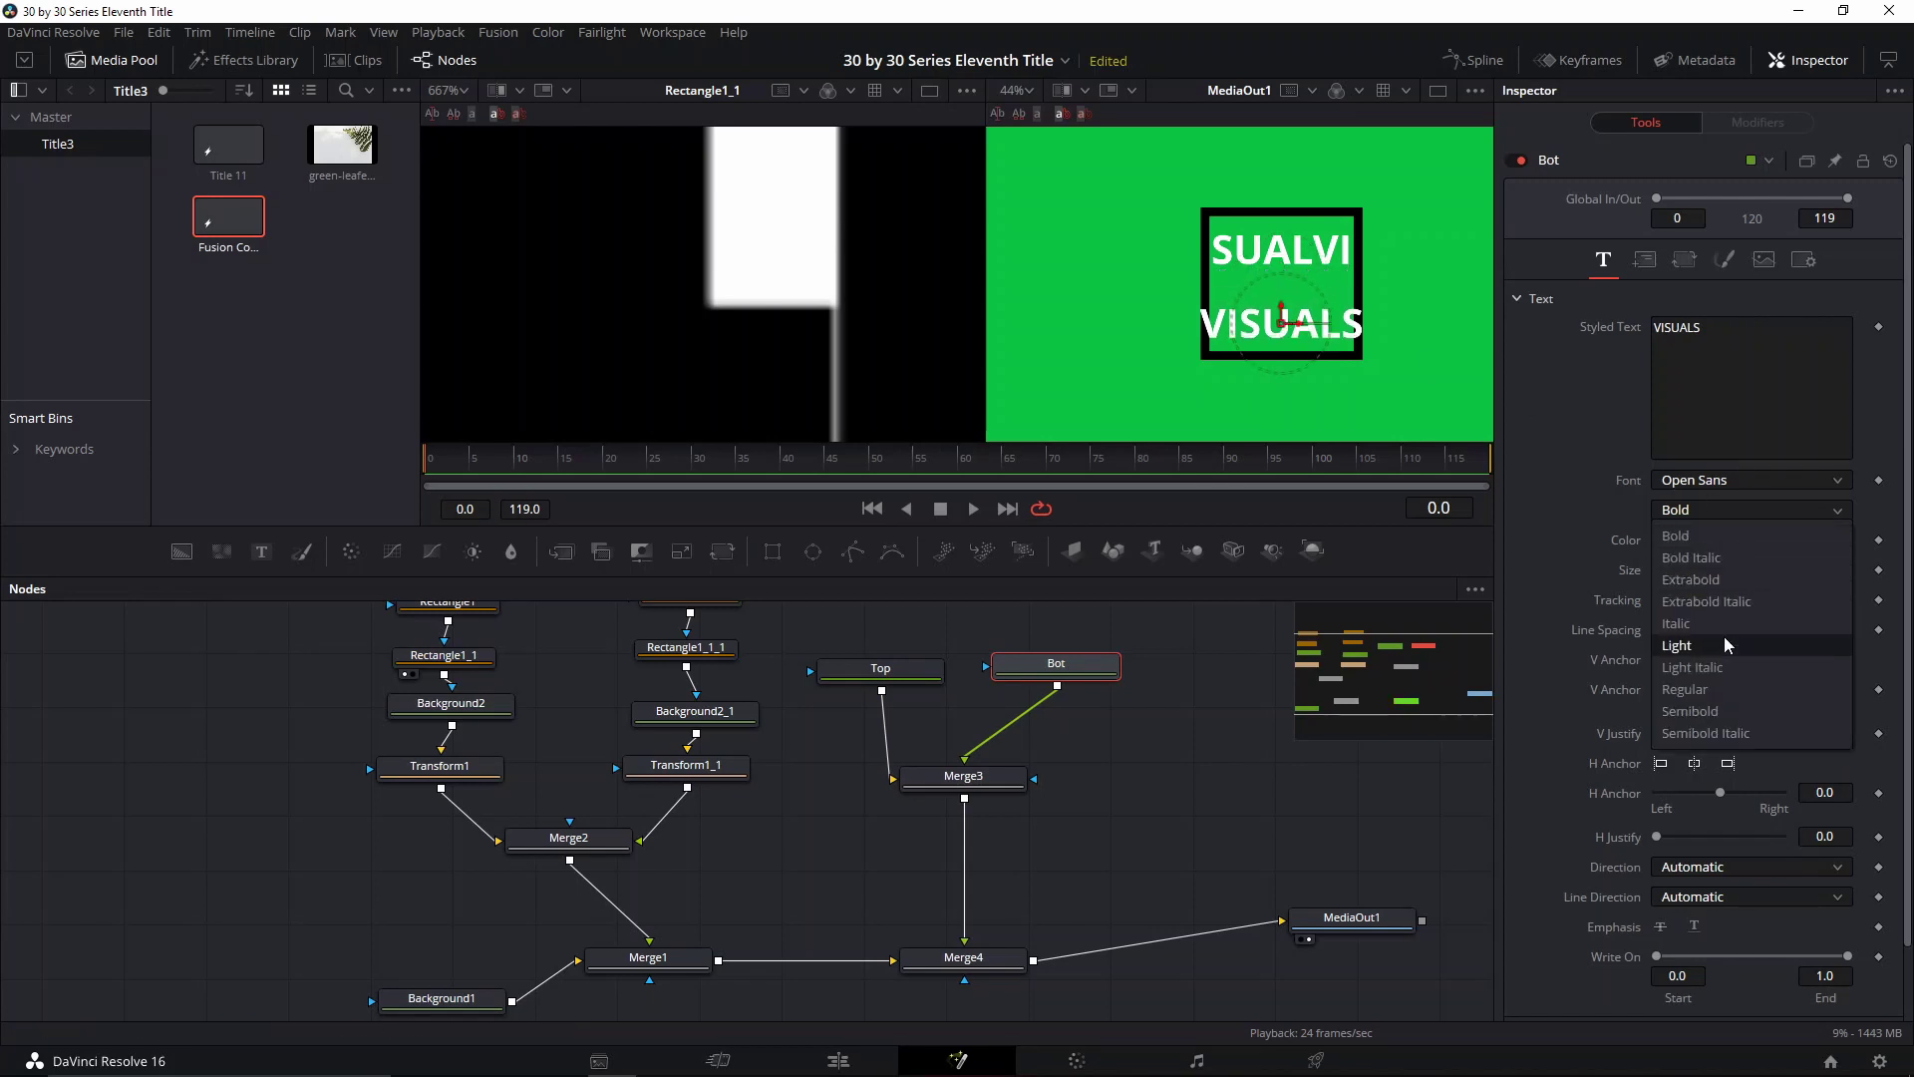
left_click(1724, 644)
left_click_drag(1676, 576, 1645, 578)
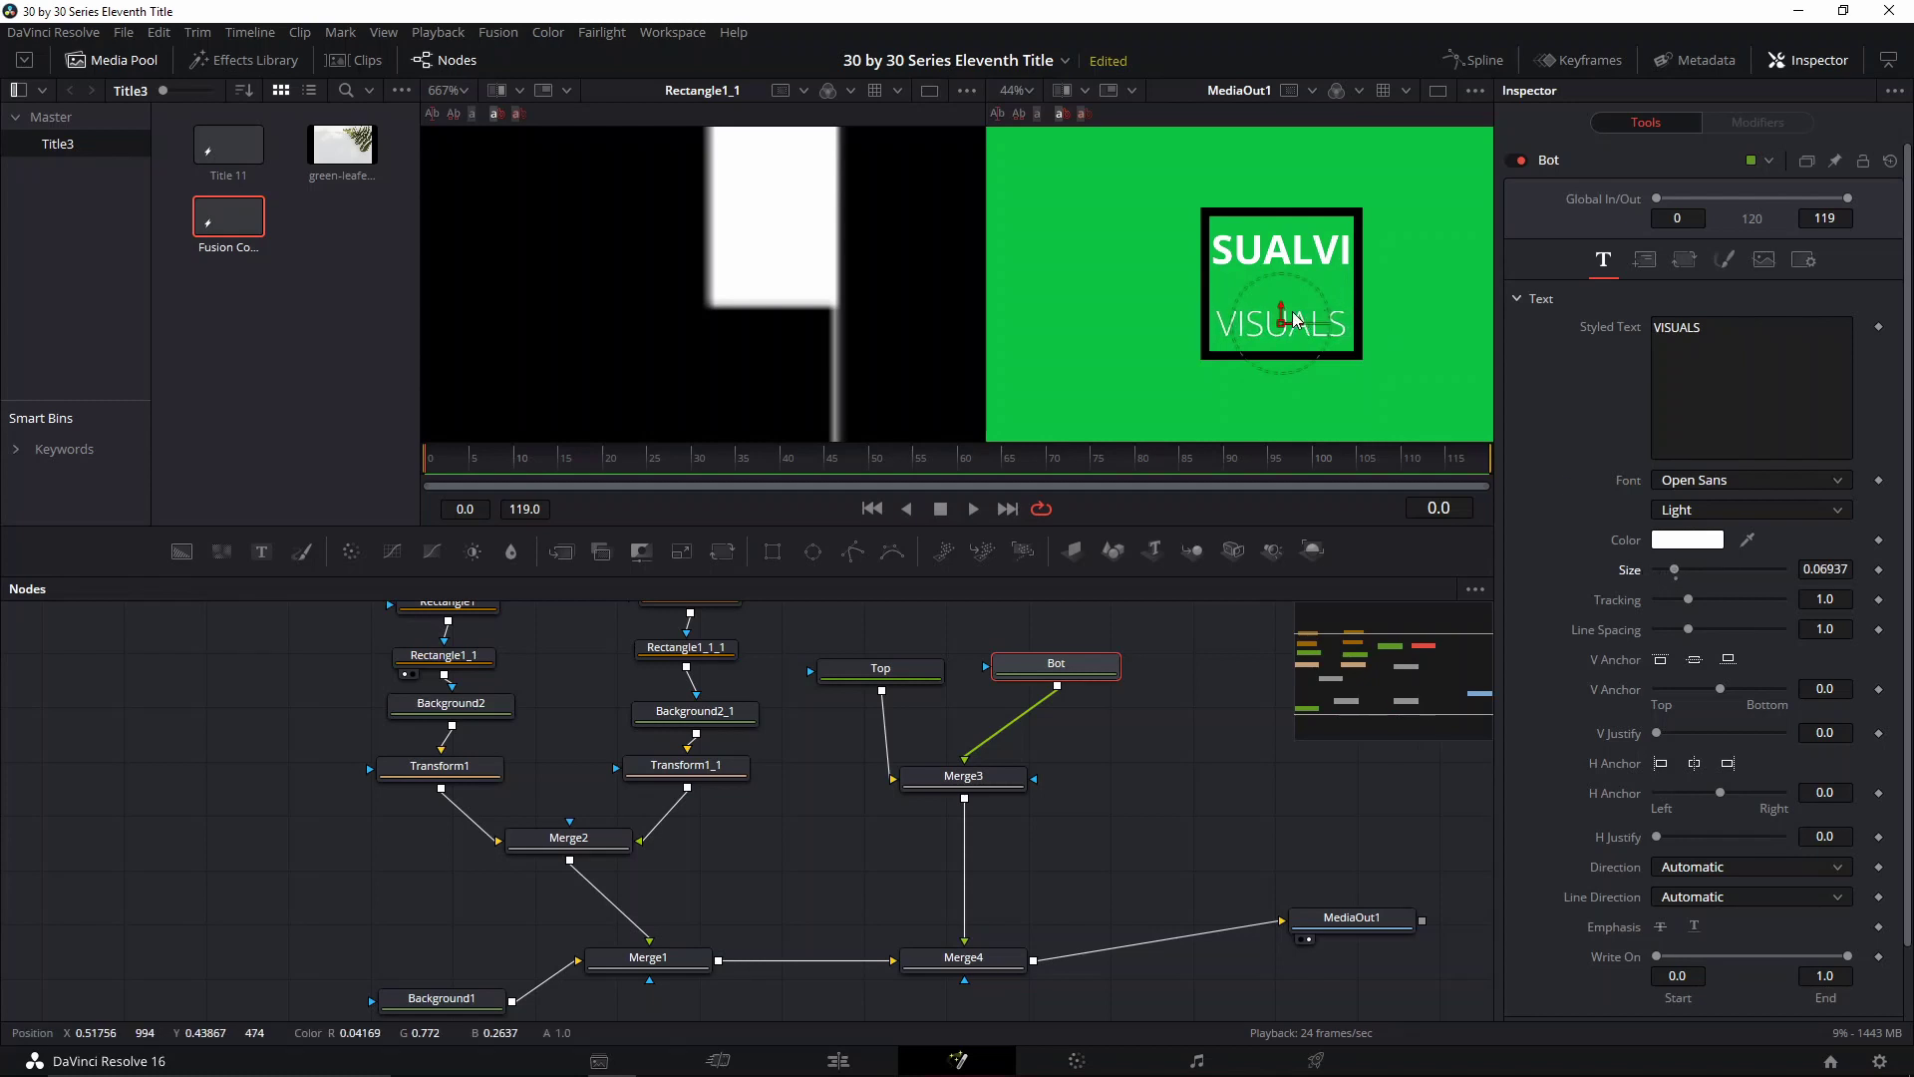
left_click_drag(1283, 310, 1287, 314)
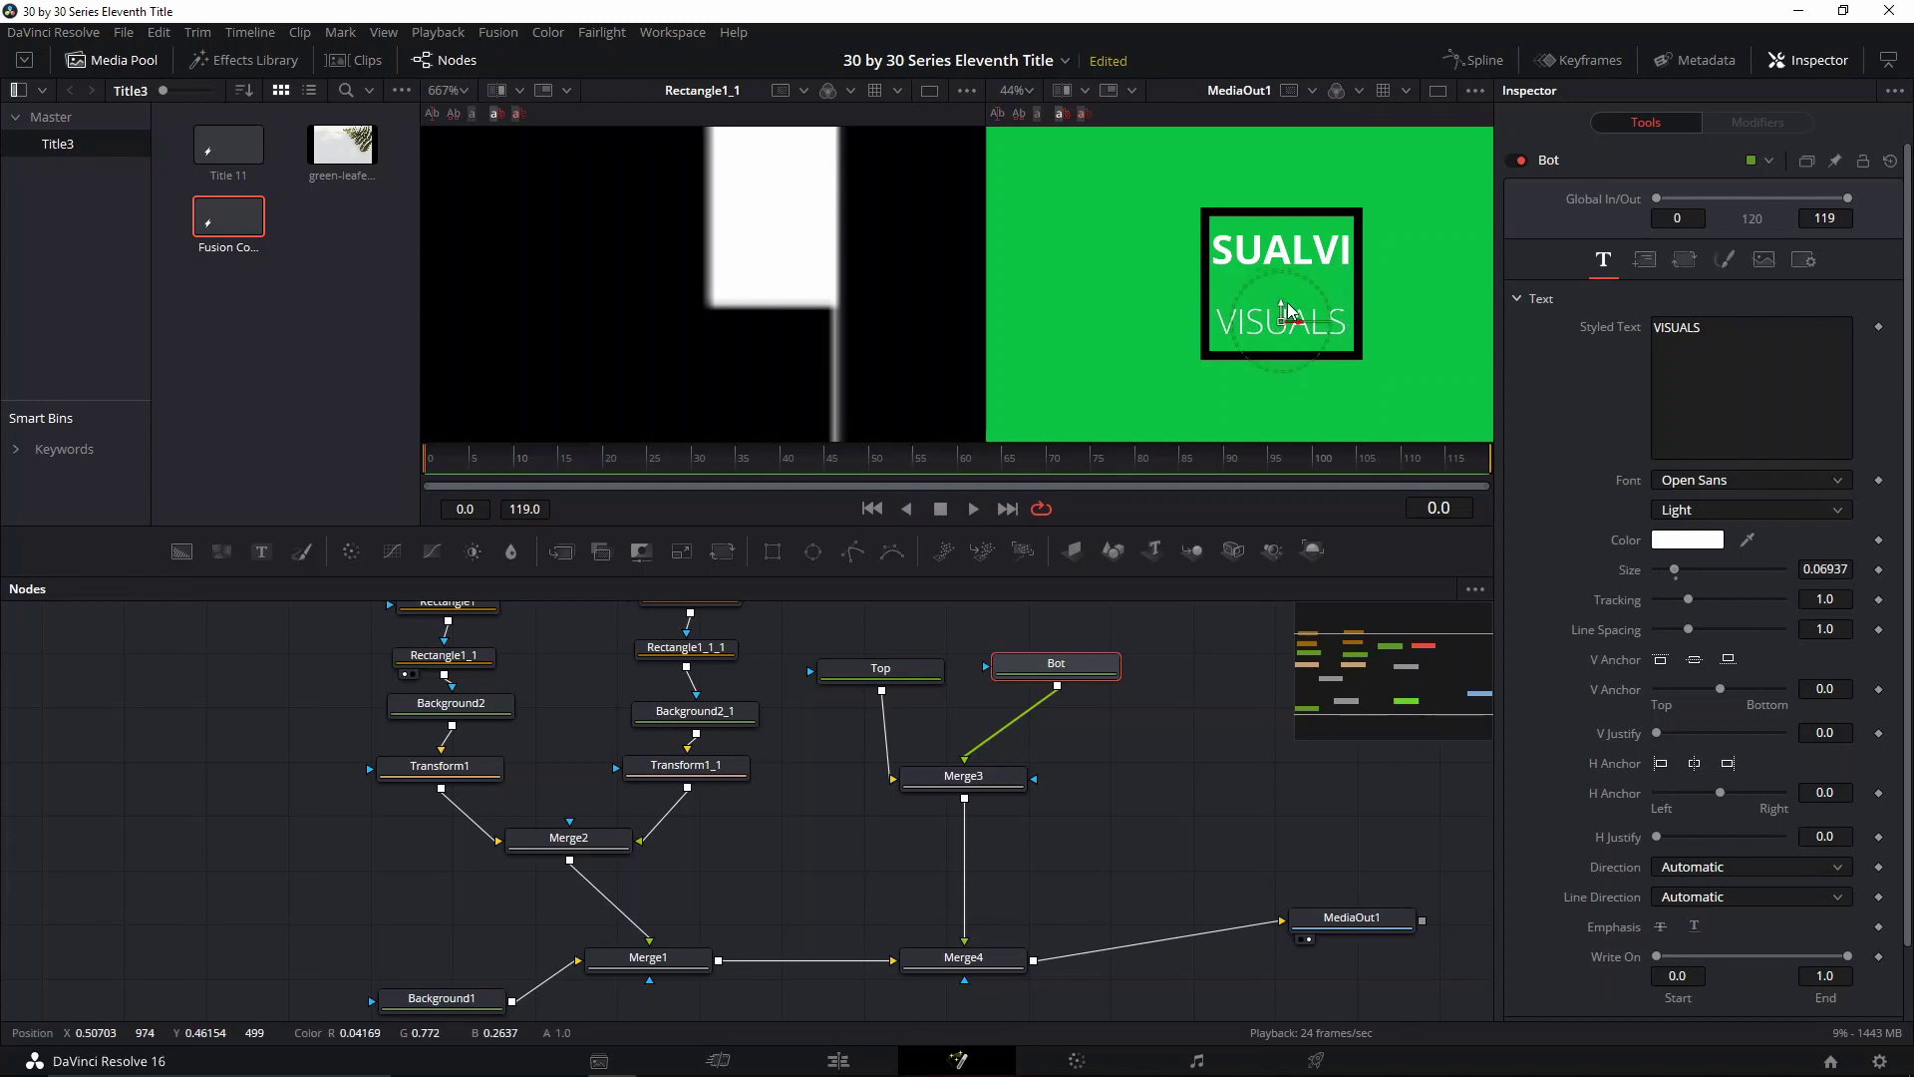
Set the Top text's font style to Light and its size to about 0.083
left_click(890, 675)
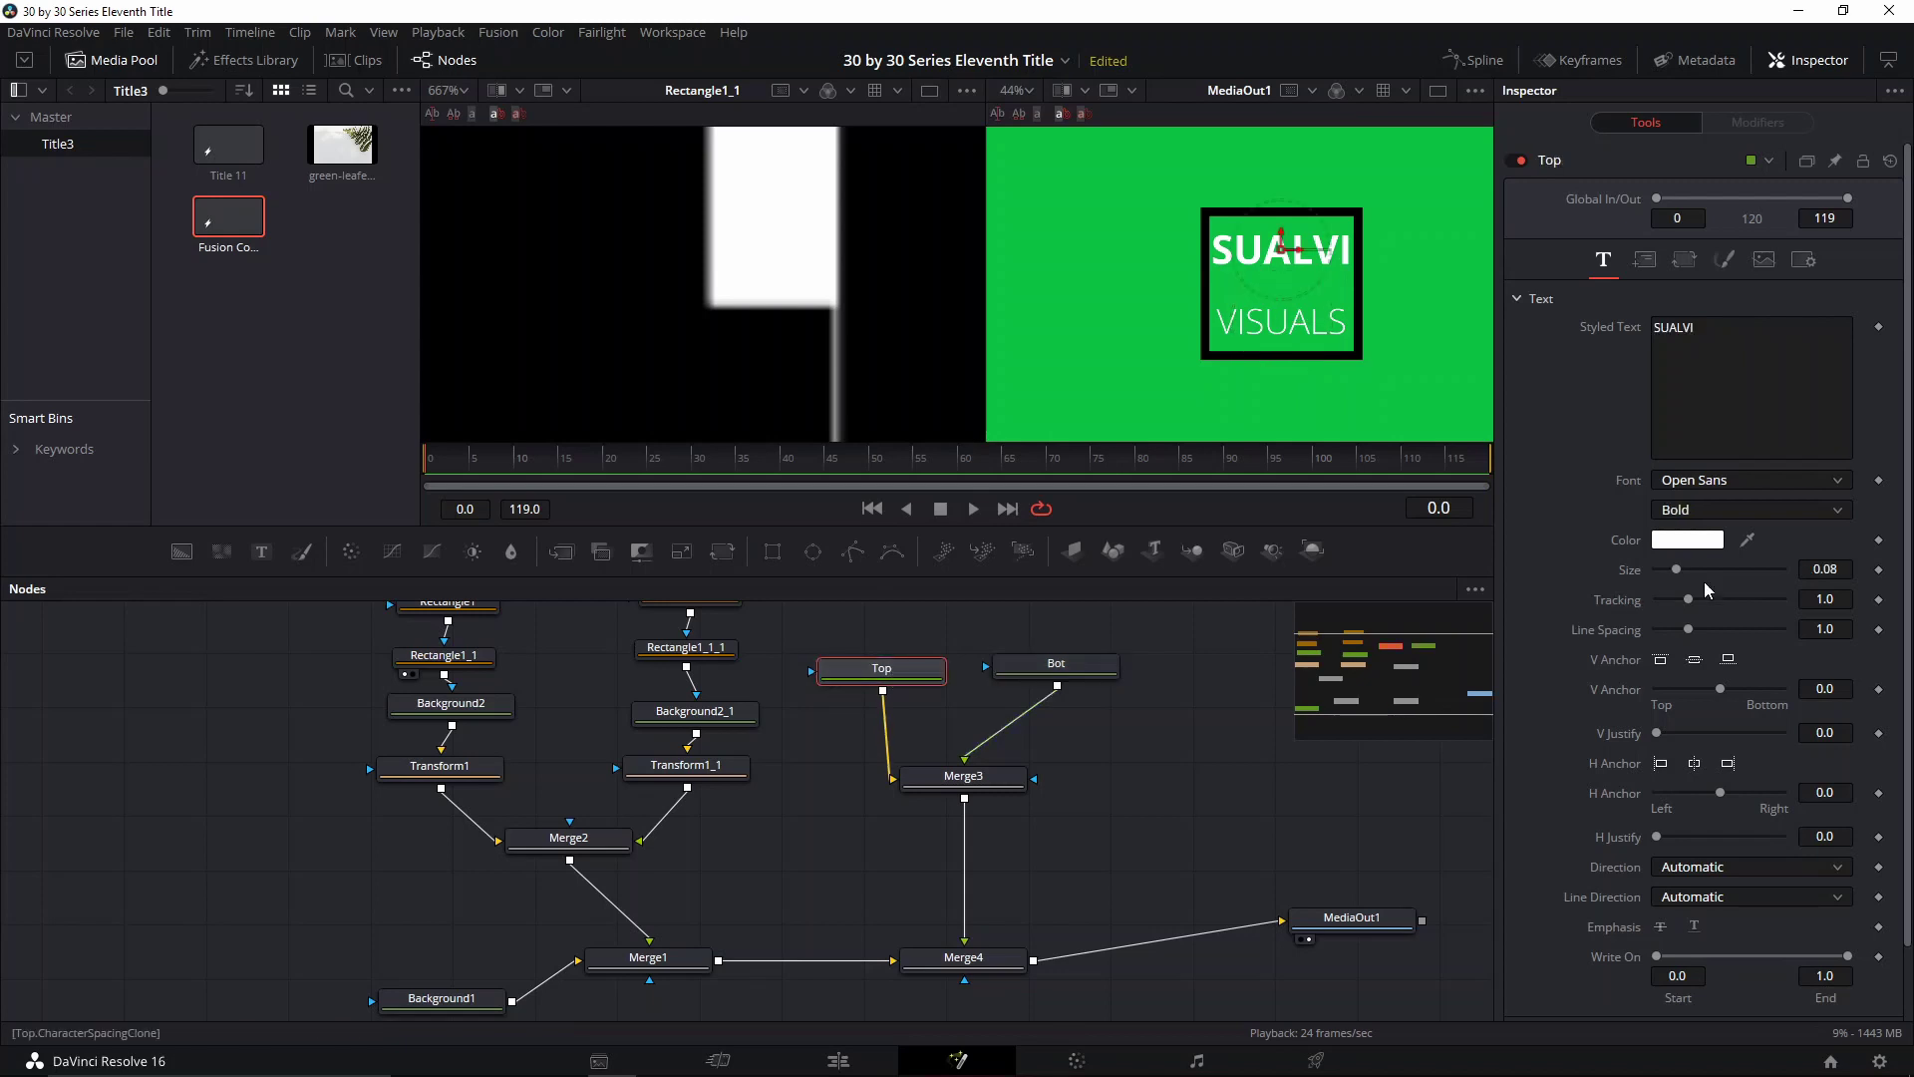
left_click(1751, 509)
left_click(1685, 641)
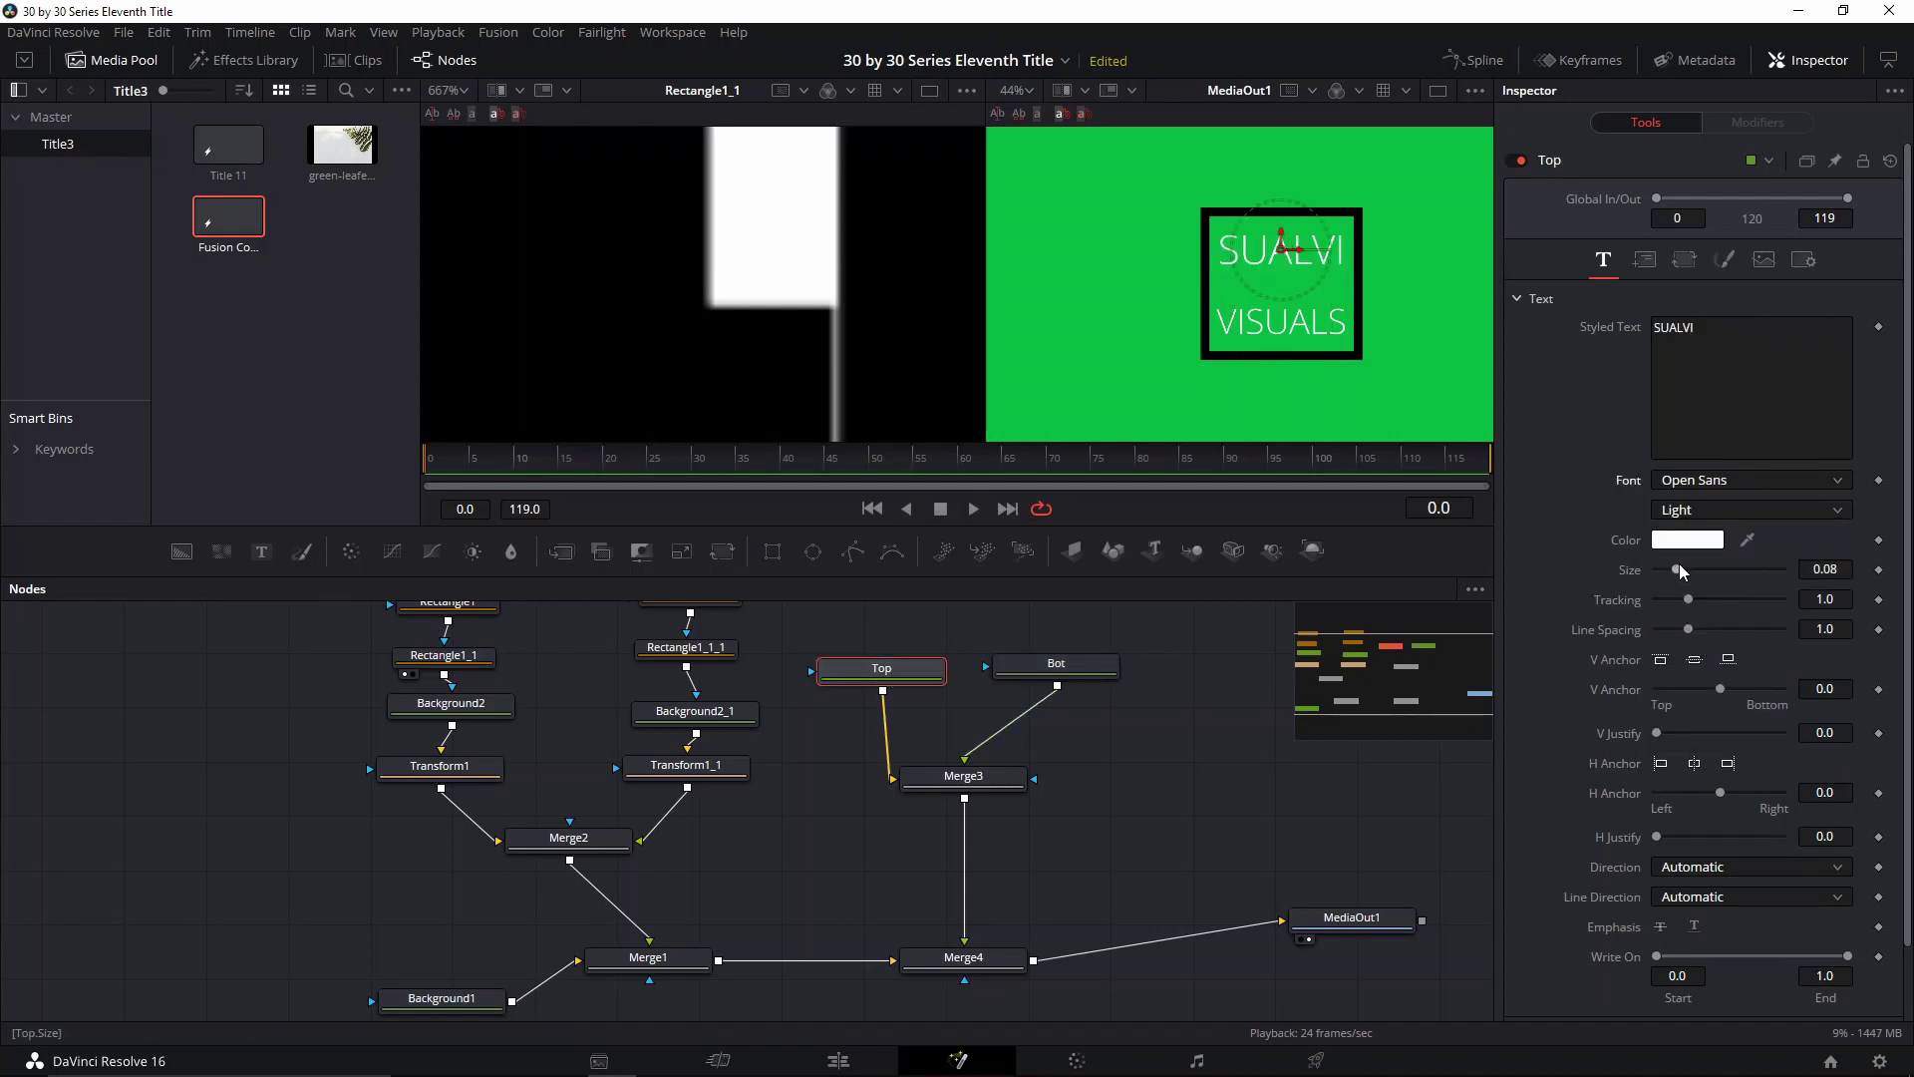
left_click_drag(1680, 571, 1685, 573)
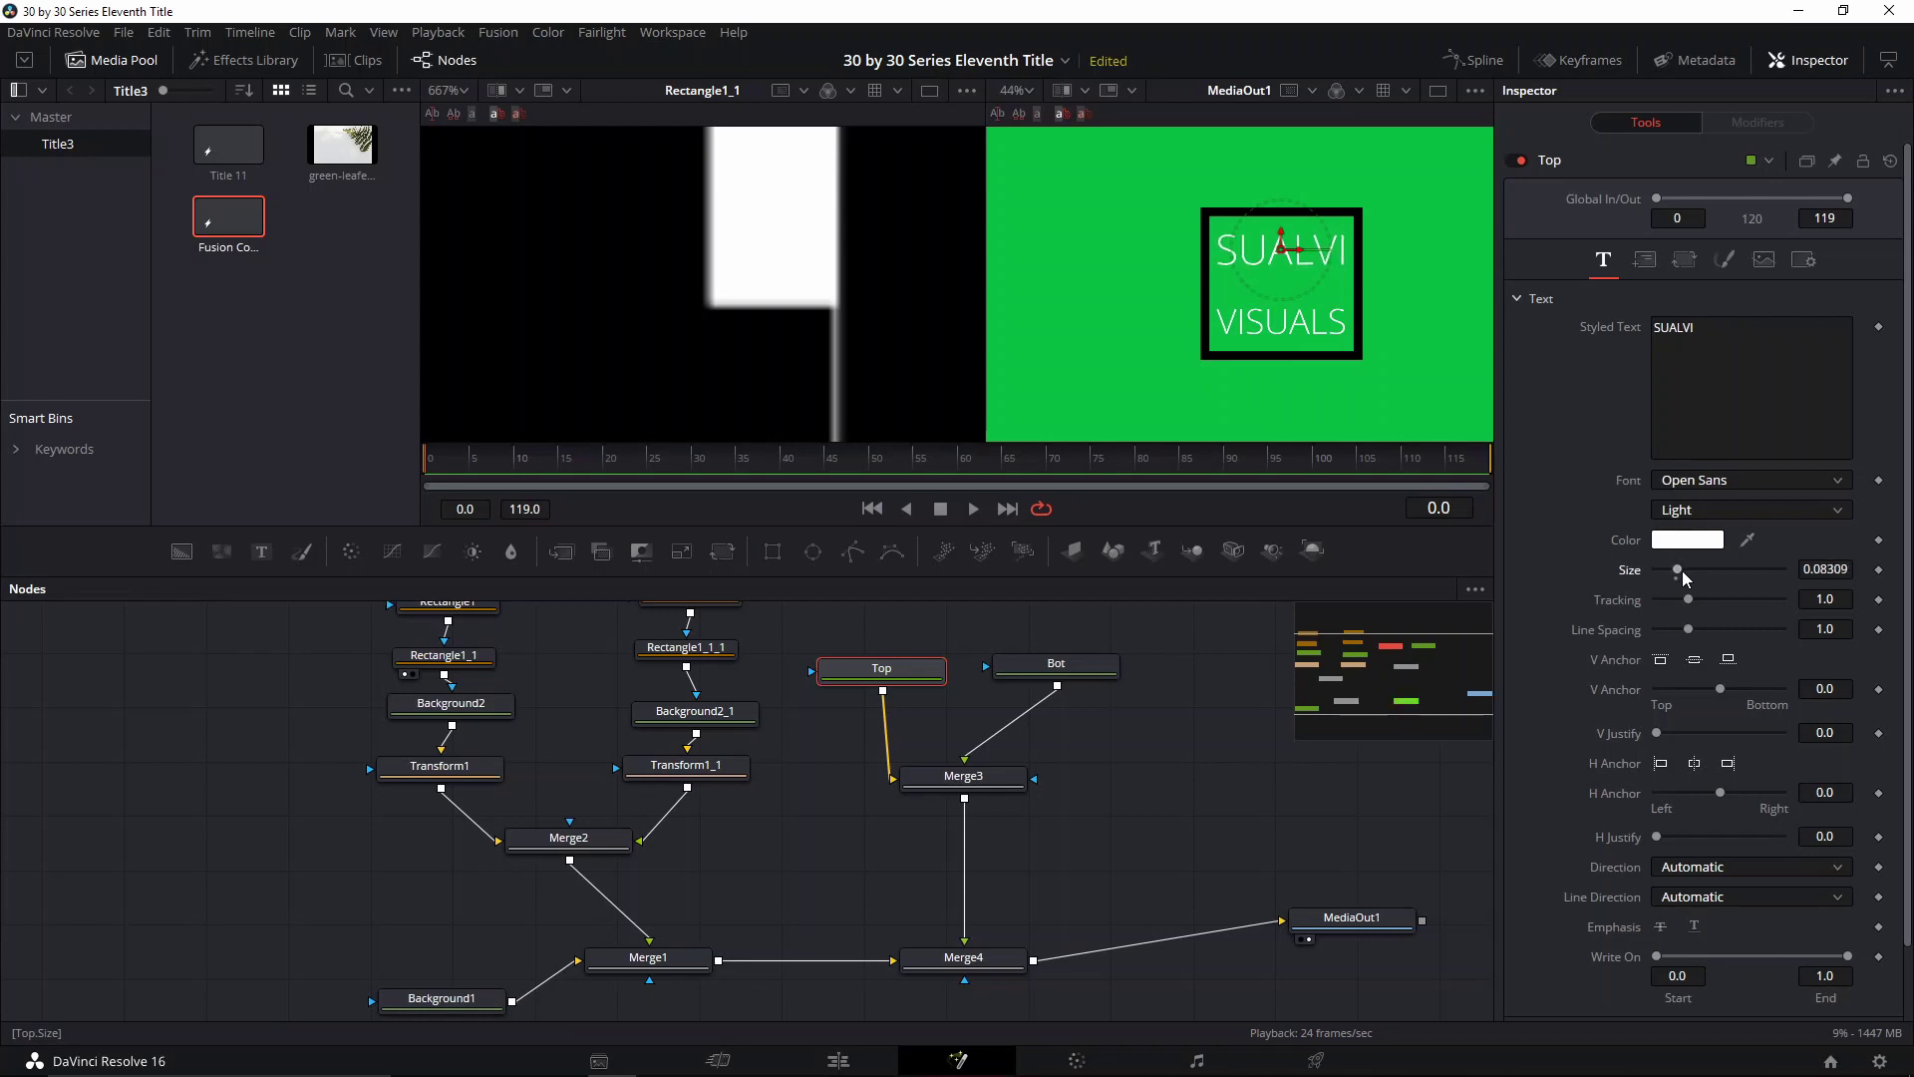
Arrange the Top and Bot nodes side by side above Merge3
left_click_drag(1127, 654, 1061, 685)
left_click_drag(797, 698, 796, 666)
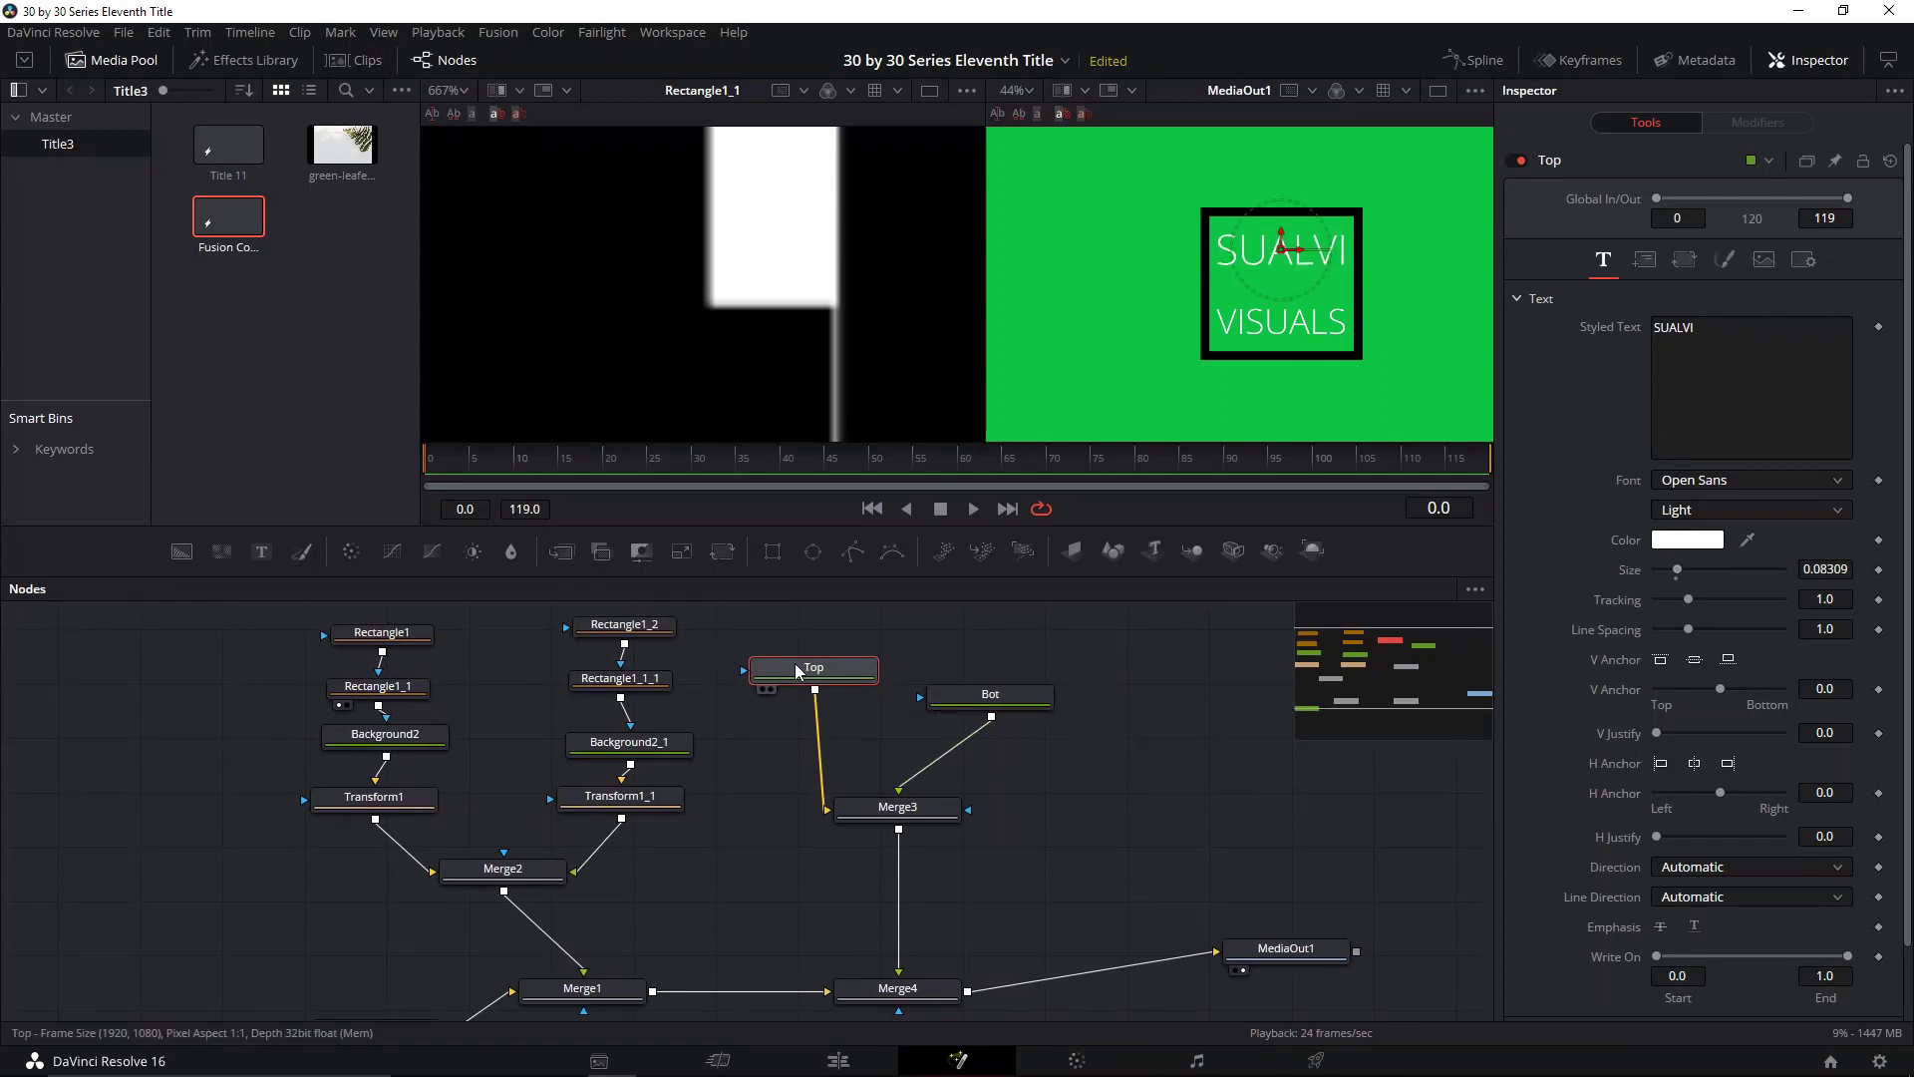
left_click_drag(991, 695, 999, 664)
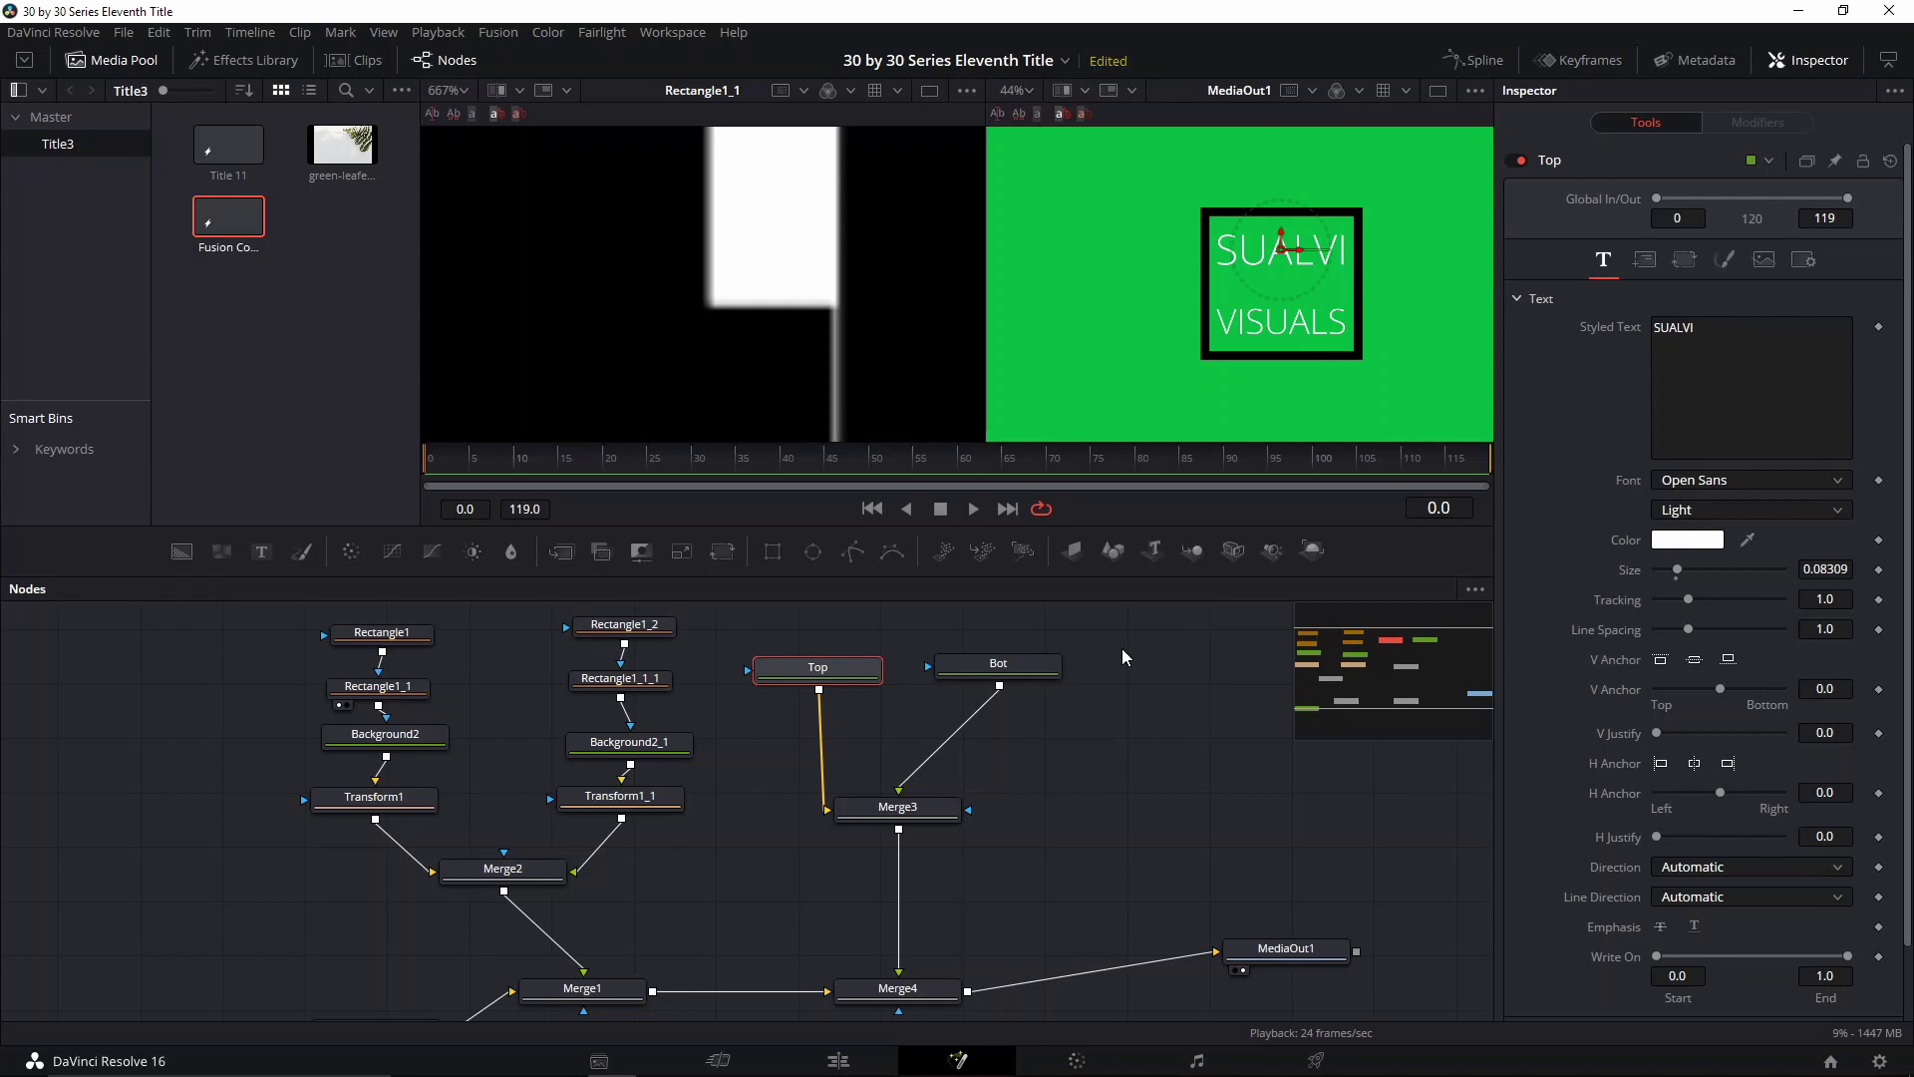
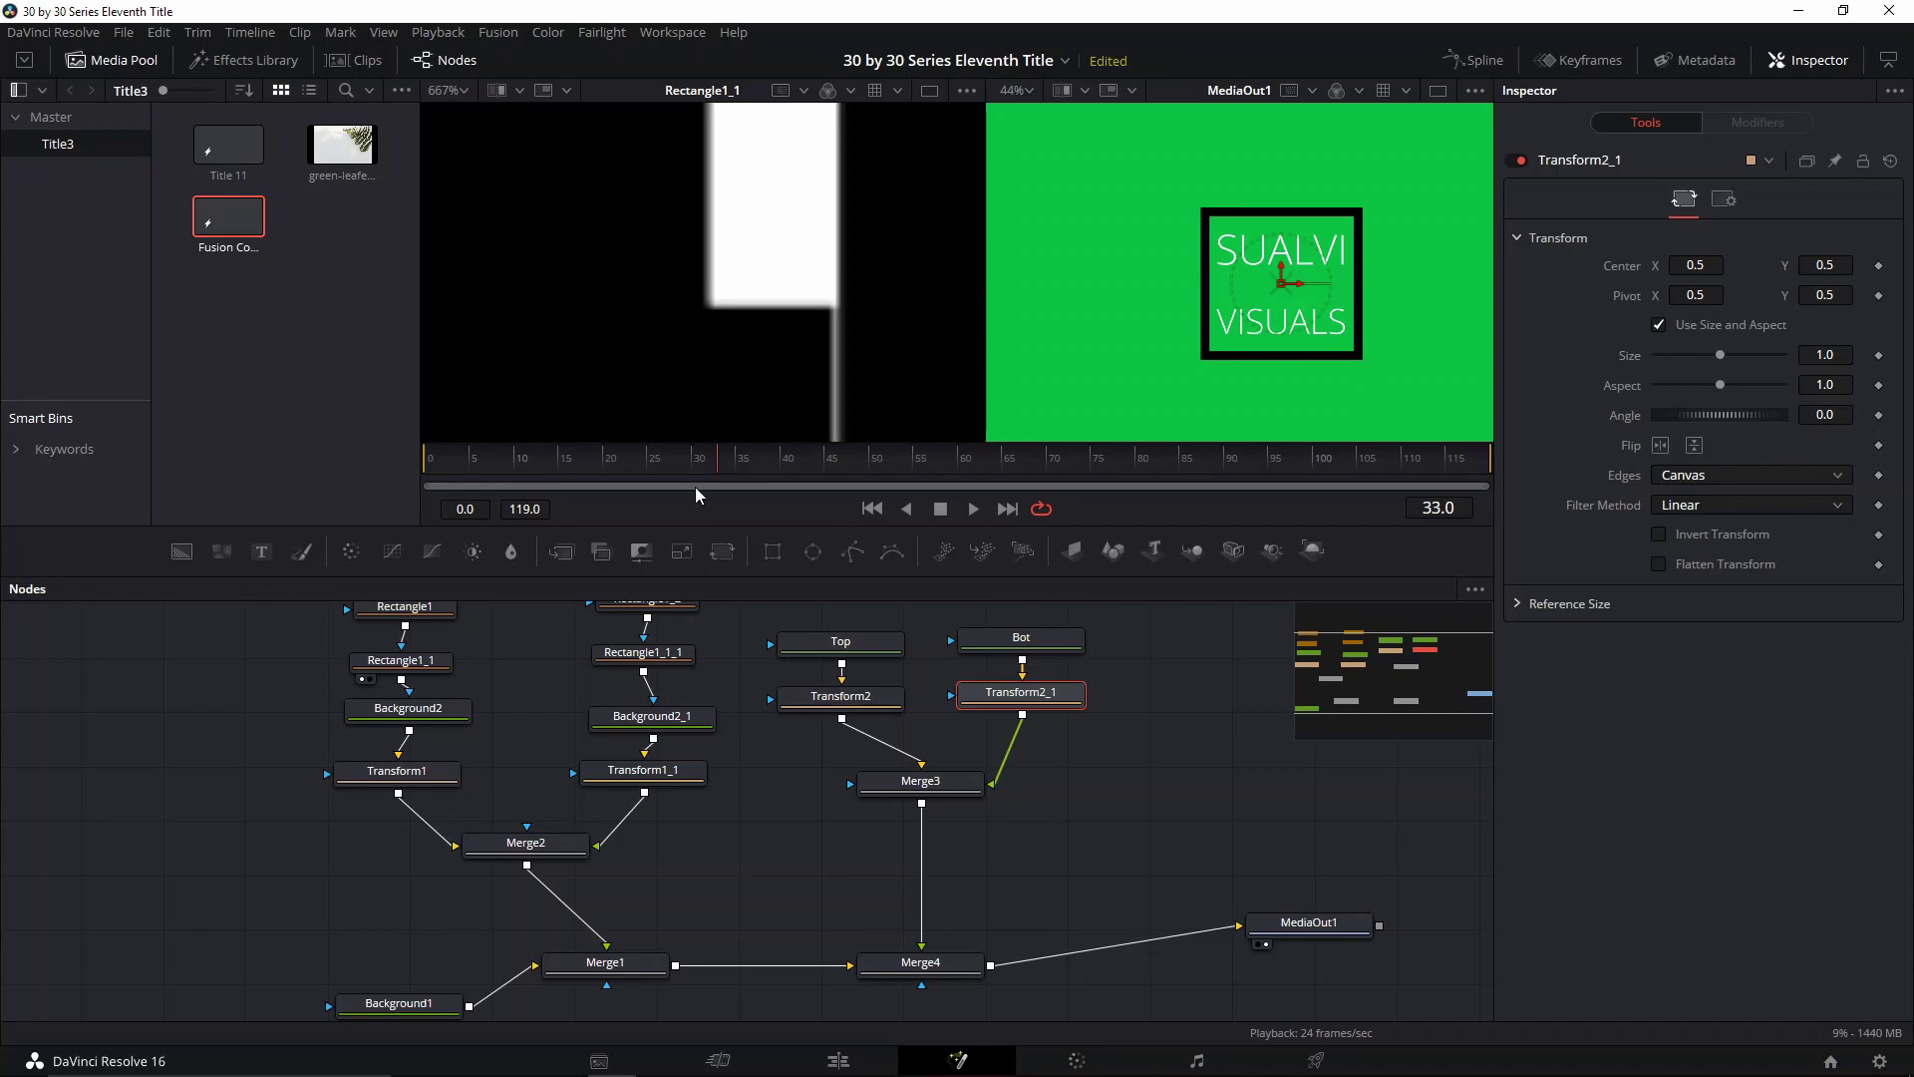
Keyframe Transform1's Size from 0.0 at frame 12 to 1.0 at frame 22, and keyframe its Center at frame 22
left_click(610, 463)
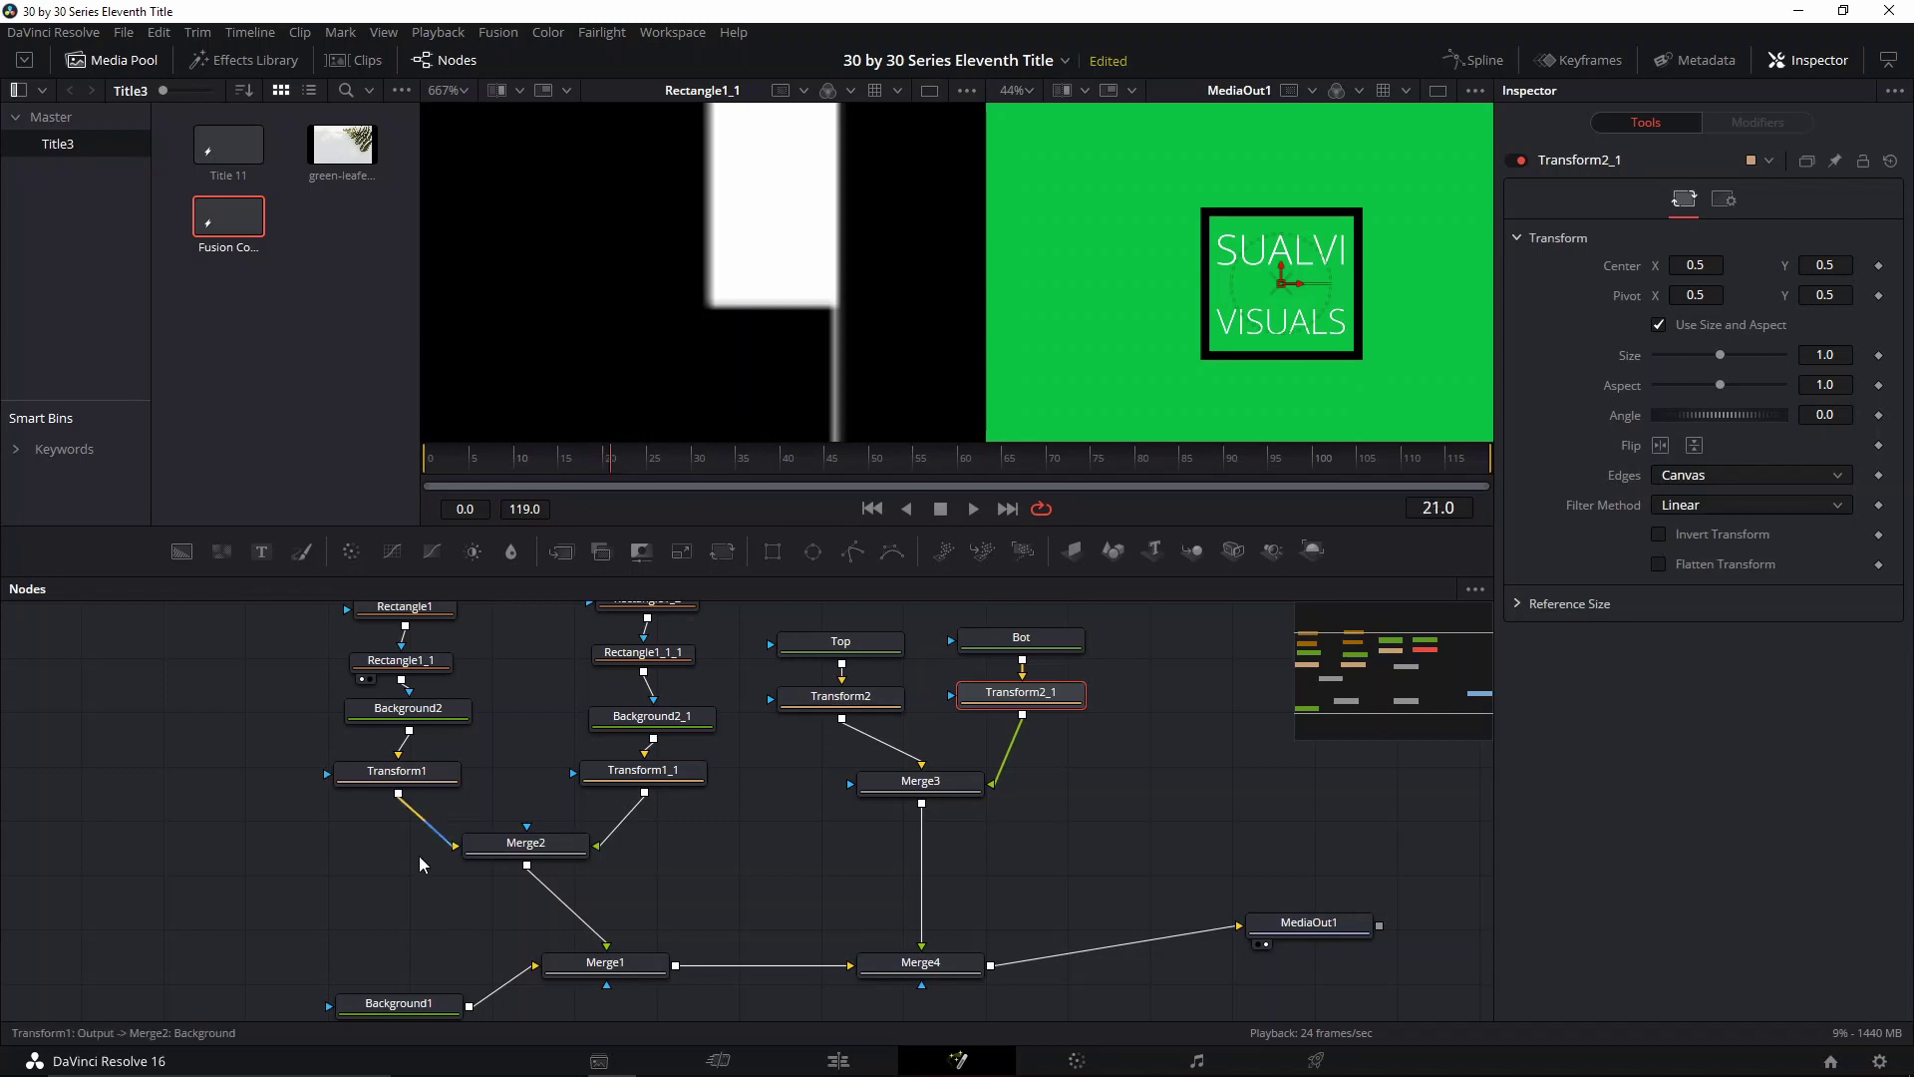
left_click(414, 788)
scroll(927, 371, "down", 2)
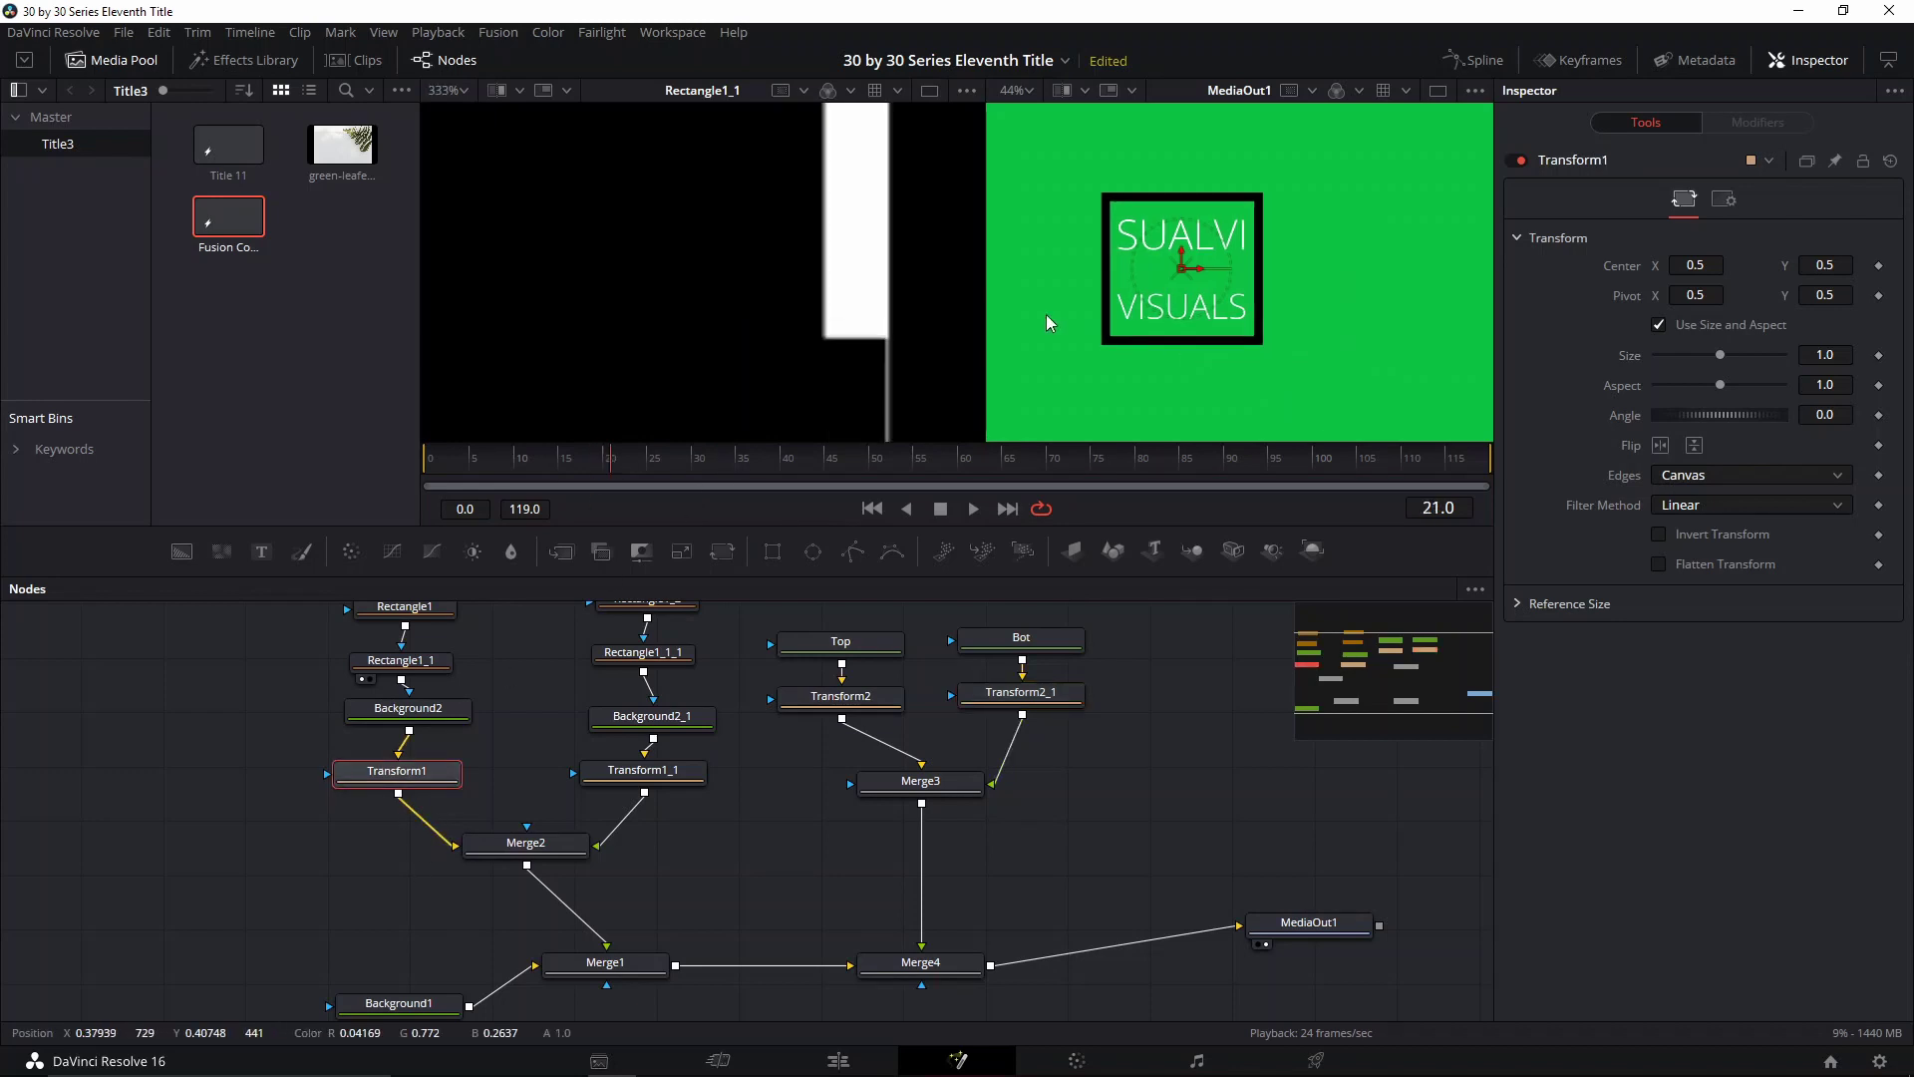
scroll(1121, 307, "down", 1)
left_click_drag(1120, 301, 1221, 333)
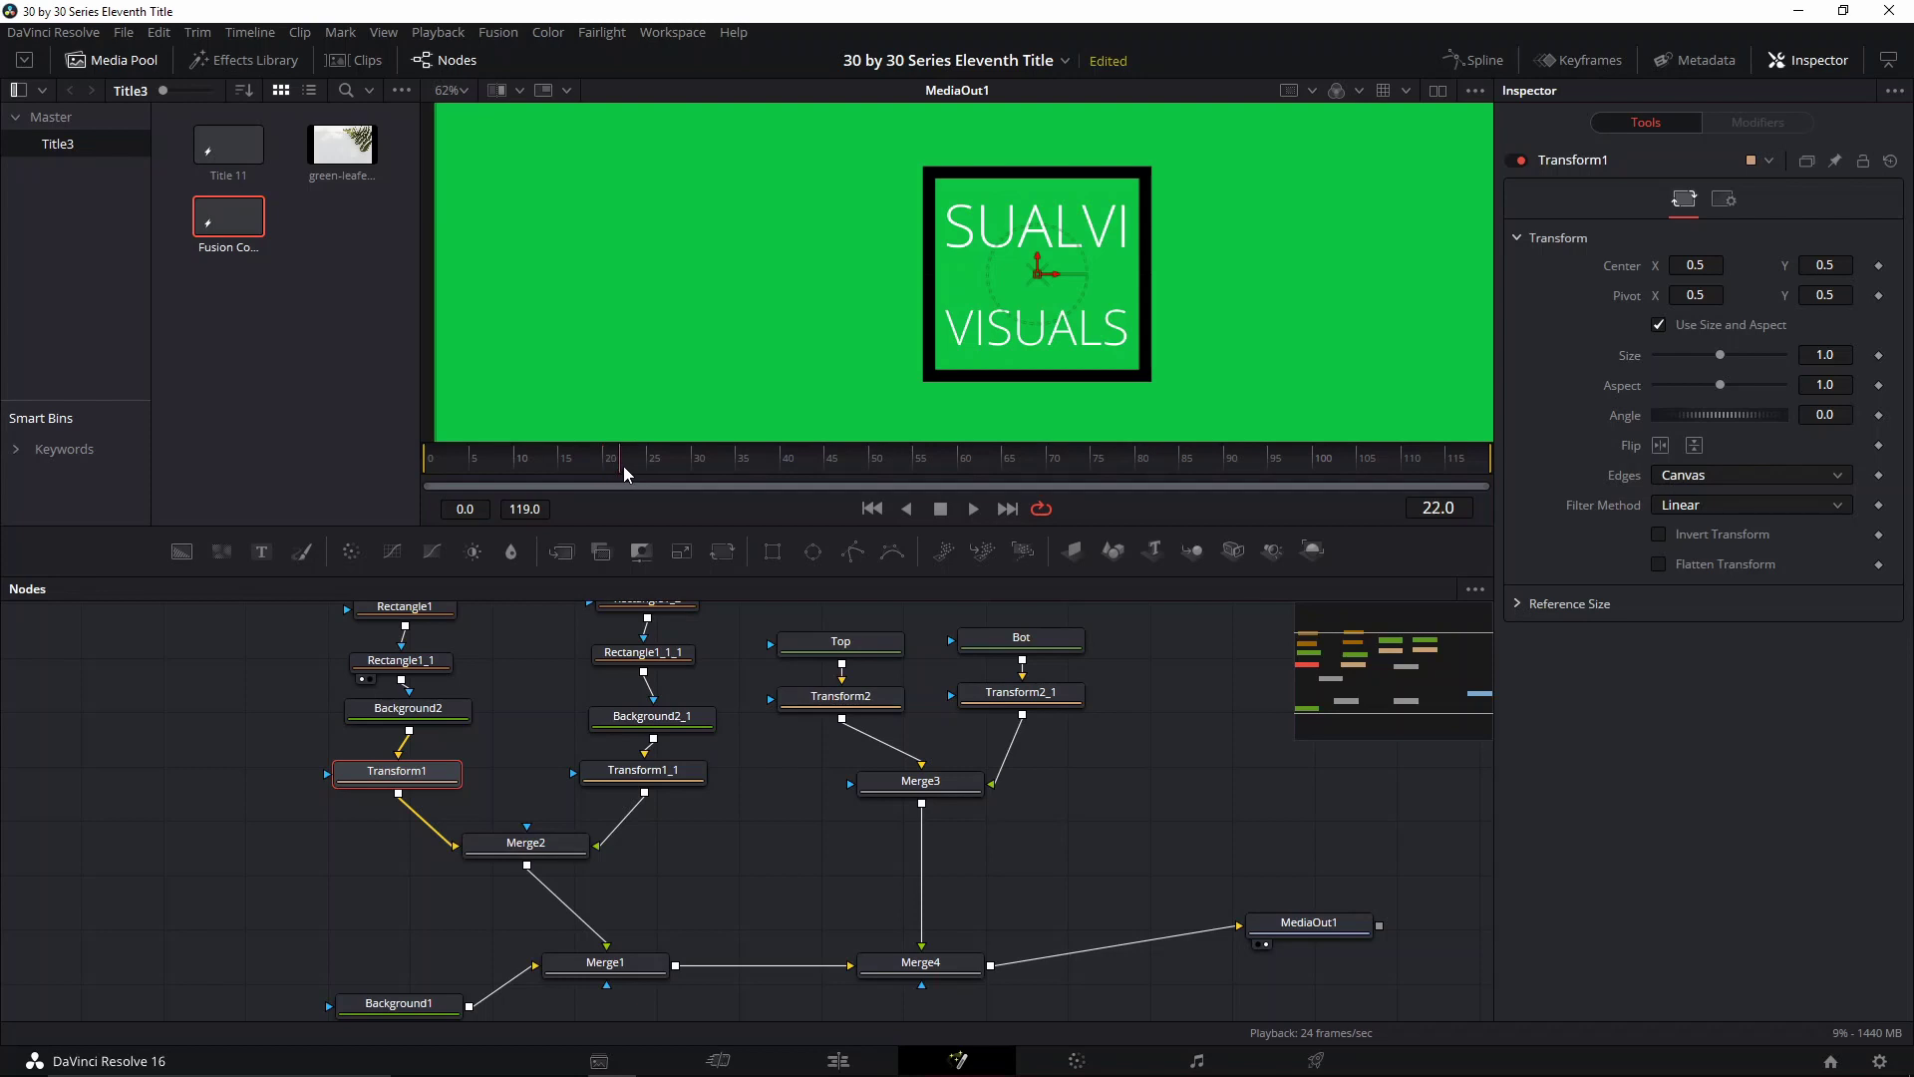
left_click(1879, 356)
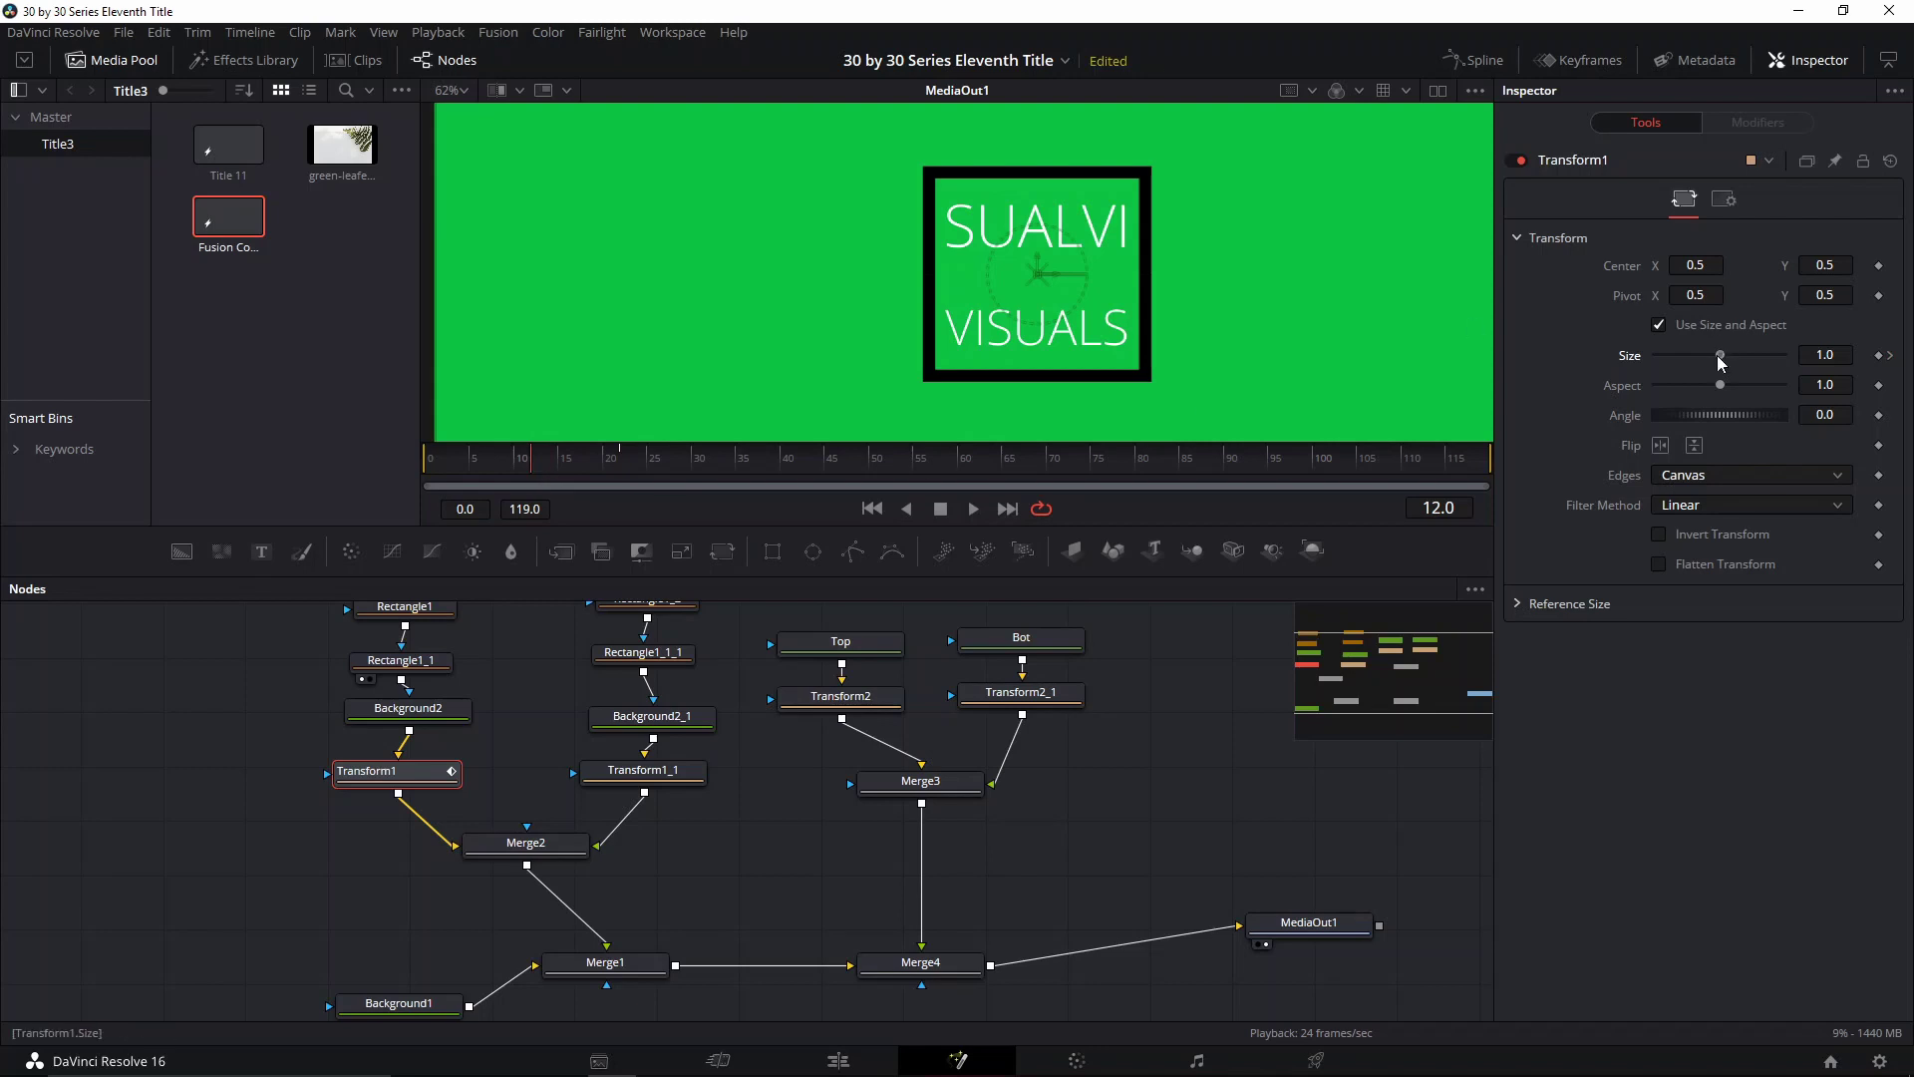
left_click_drag(1720, 357, 1620, 372)
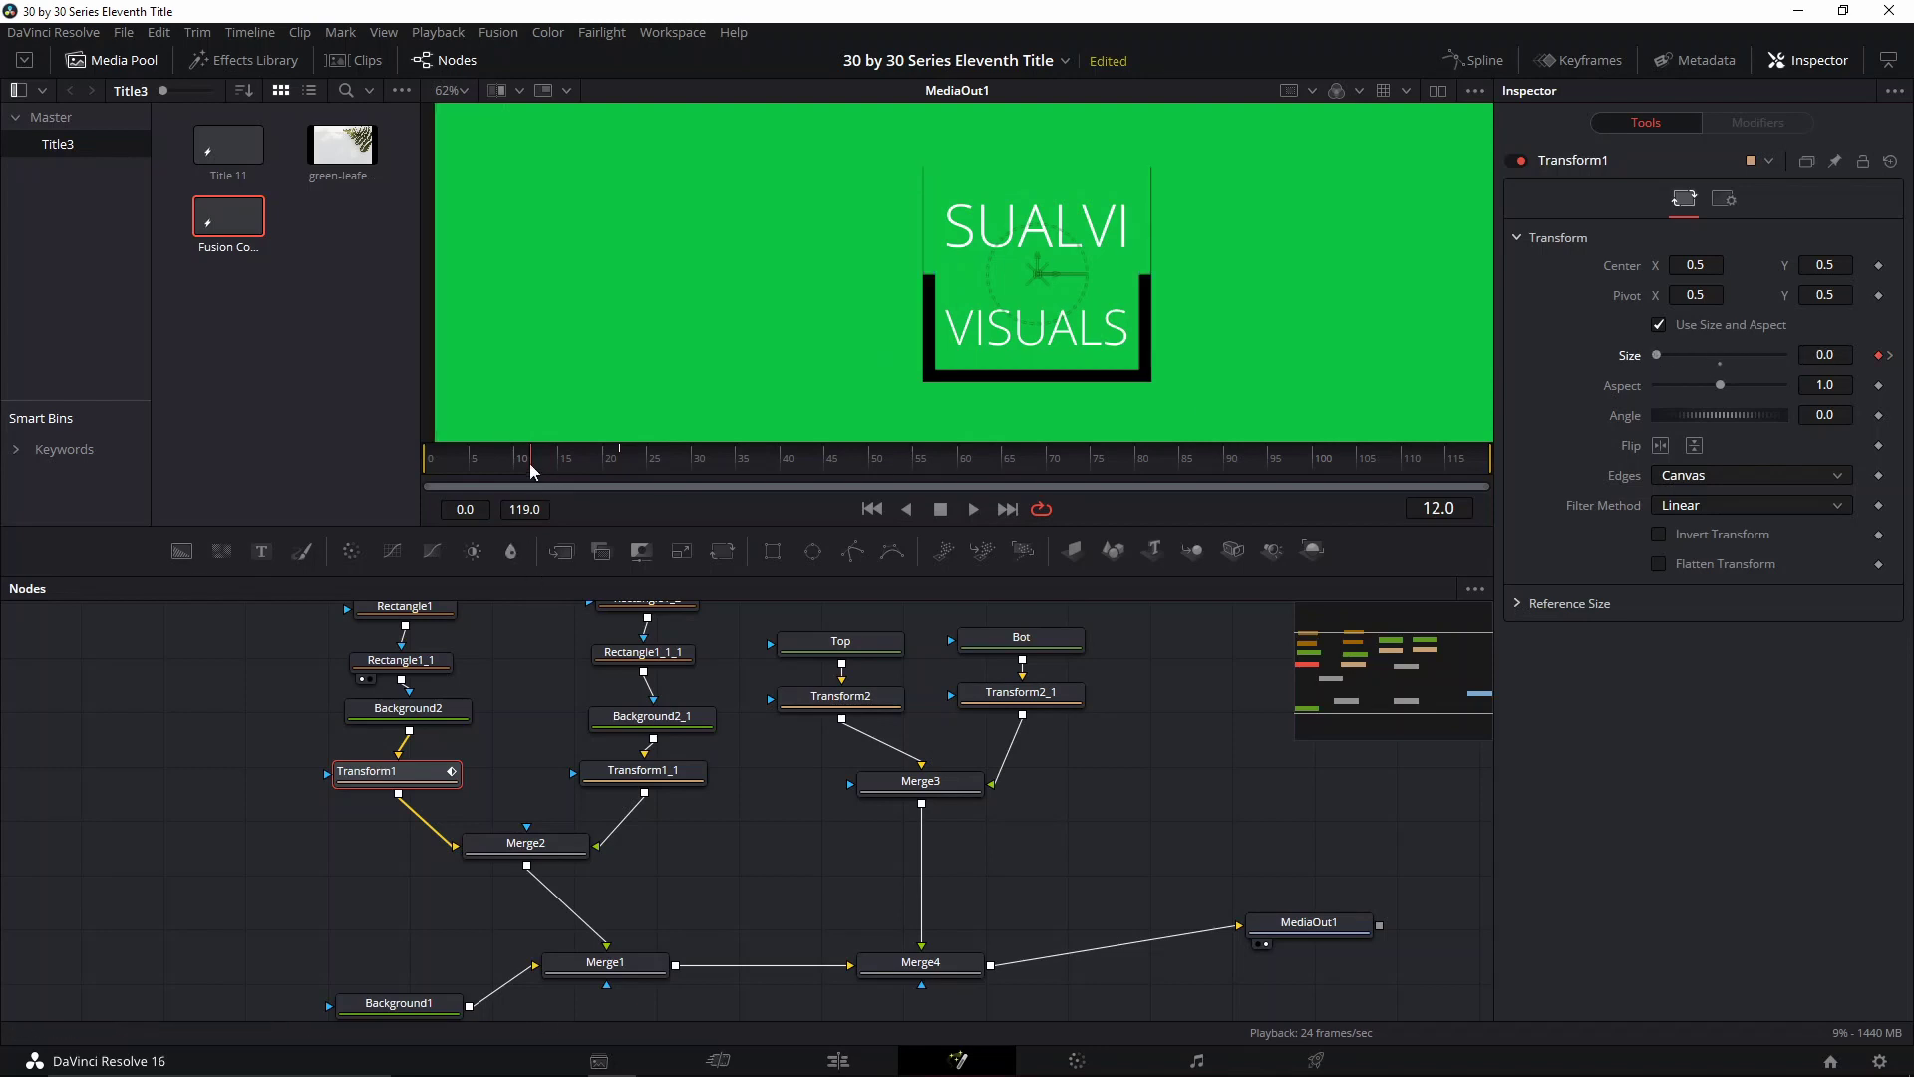
left_click_drag(529, 463, 621, 460)
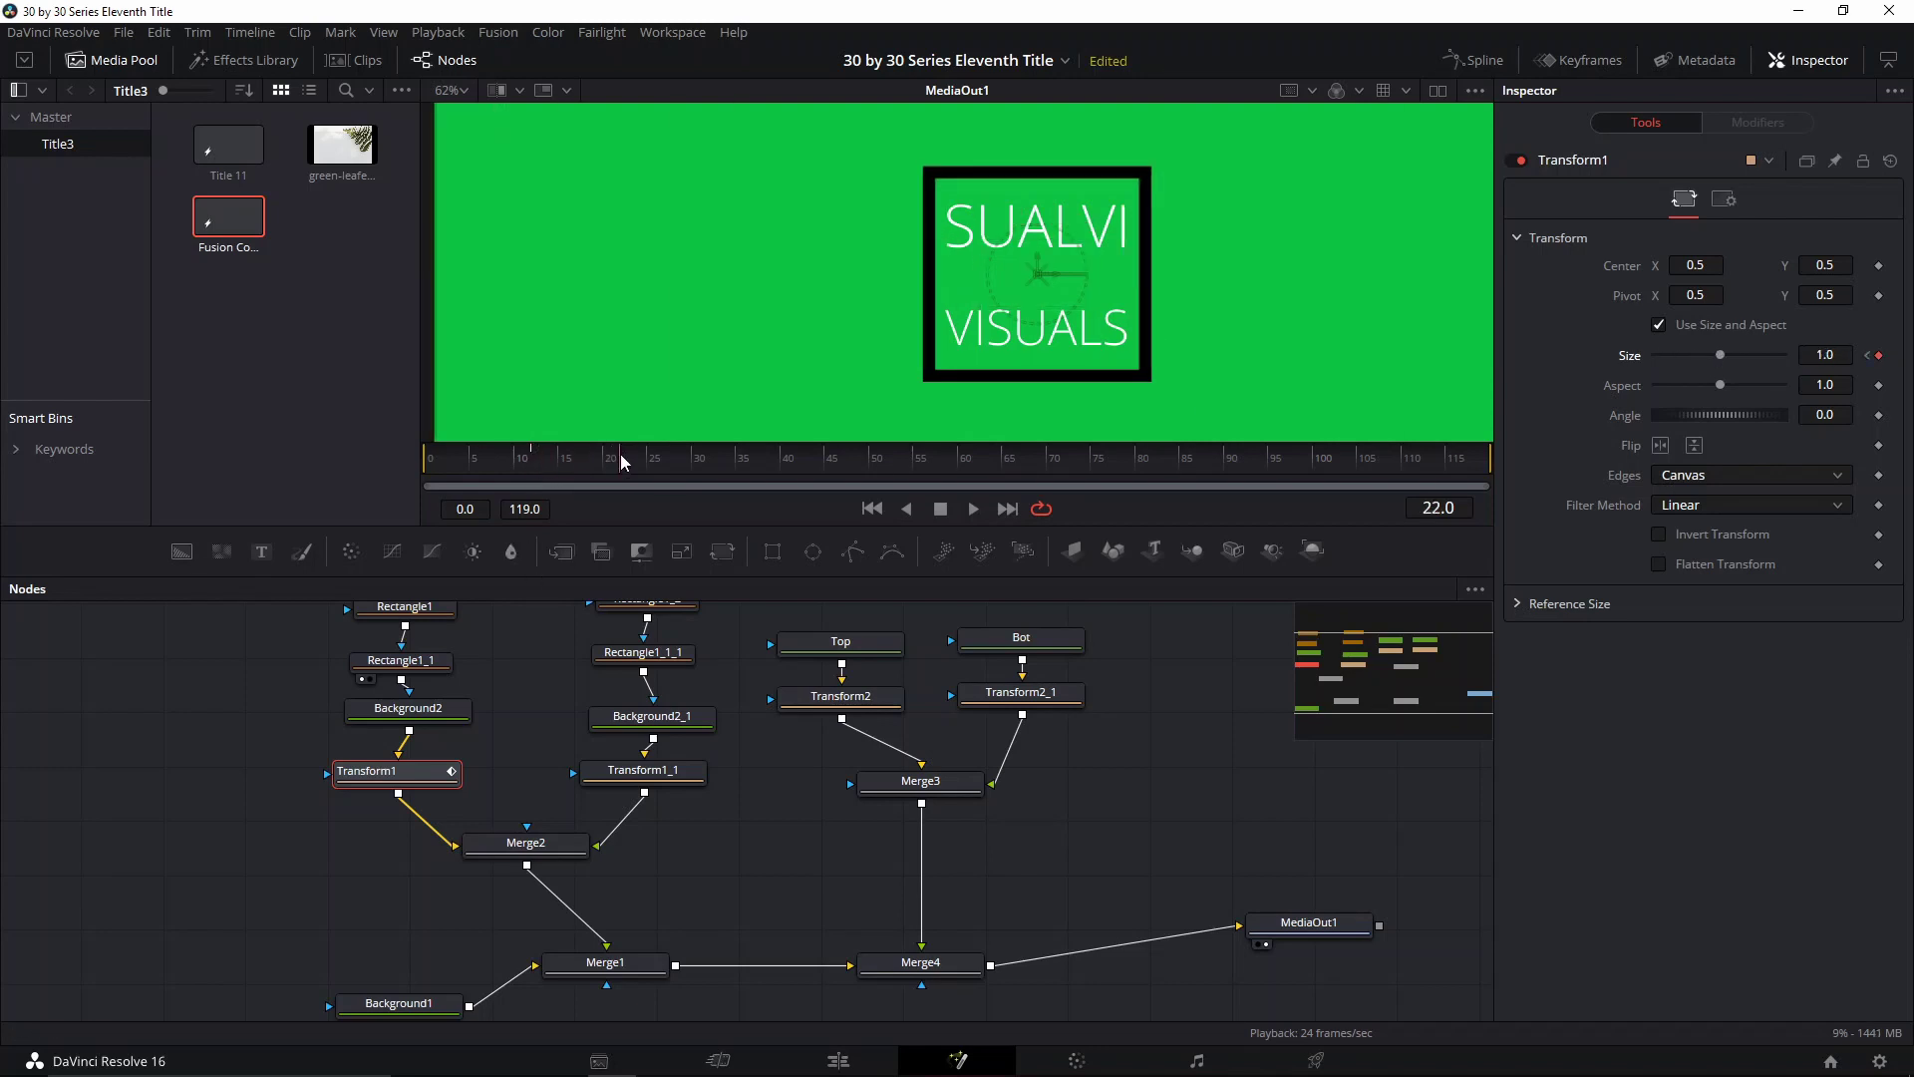
left_click(1879, 266)
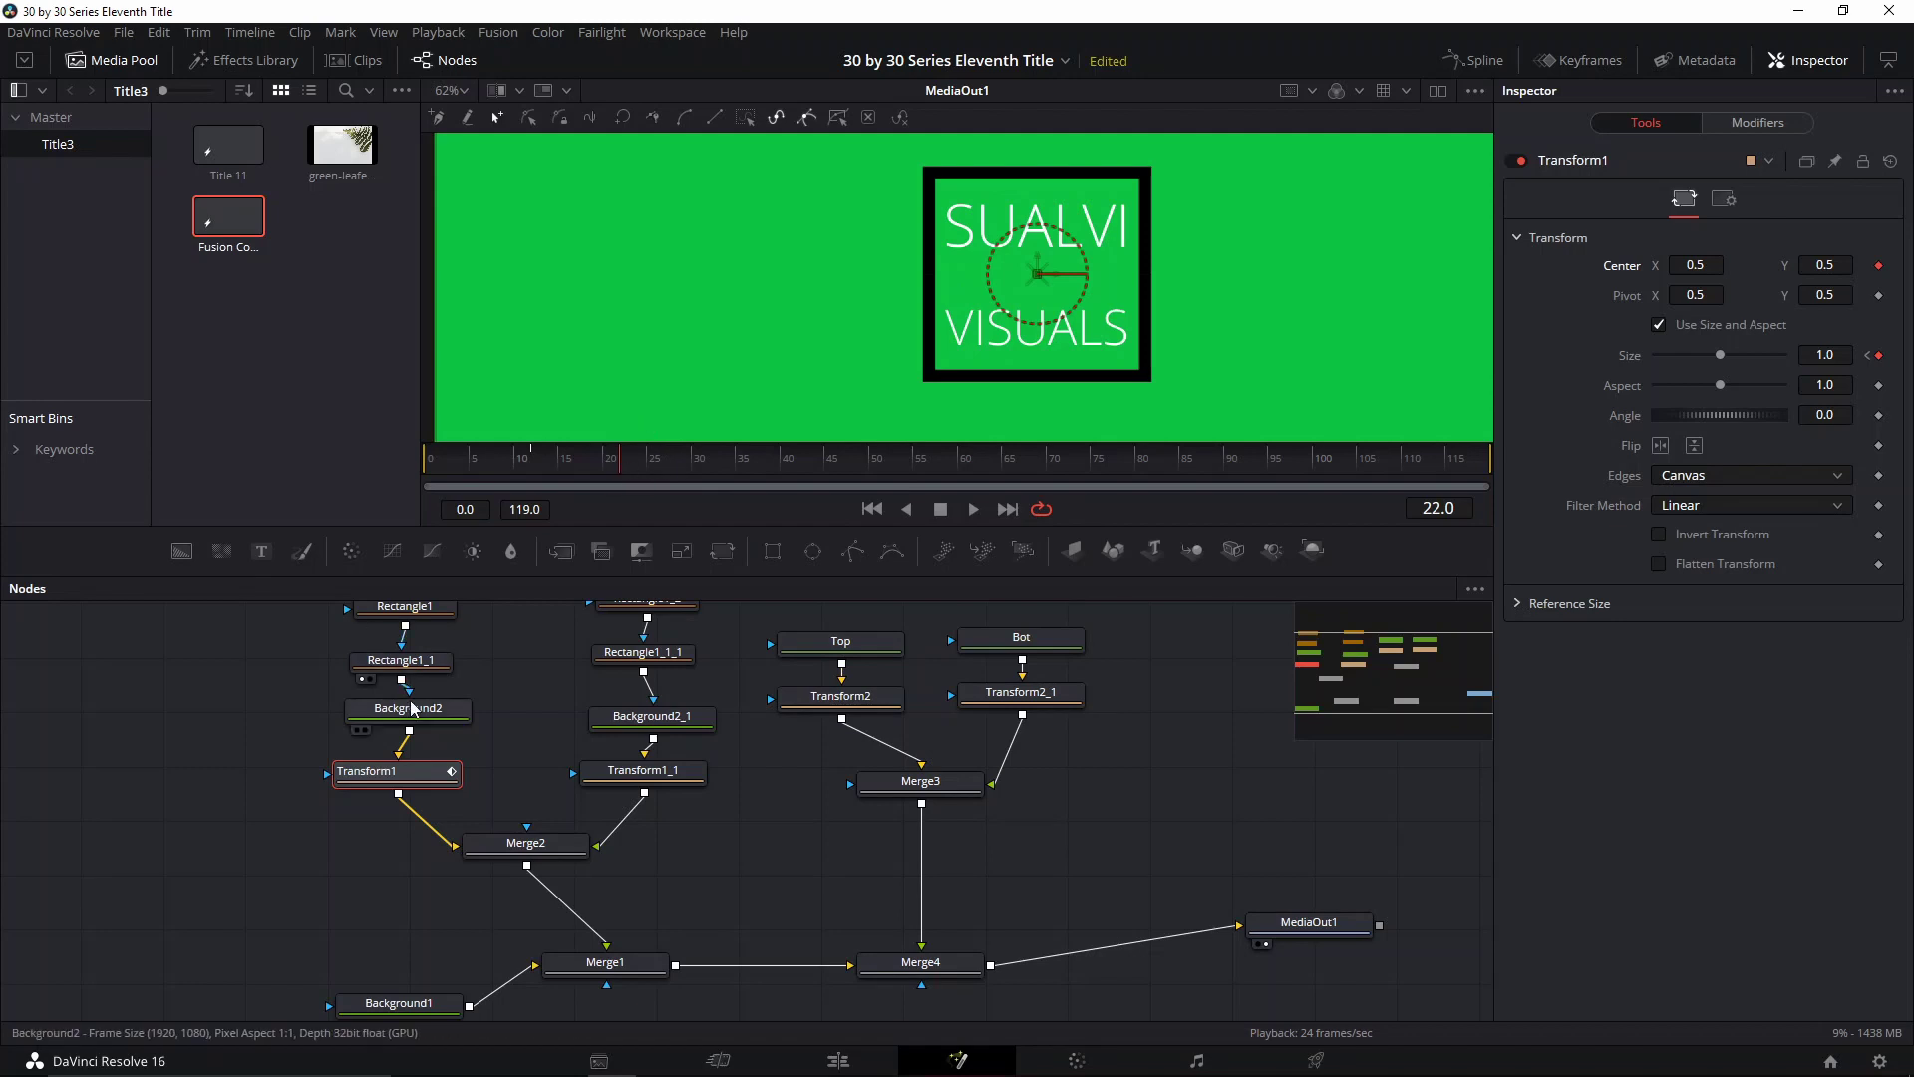
Replace the transforms after Background2_1, Top and Bot with copies of the keyframed Transform1, and reposition Background2
left_click(643, 780)
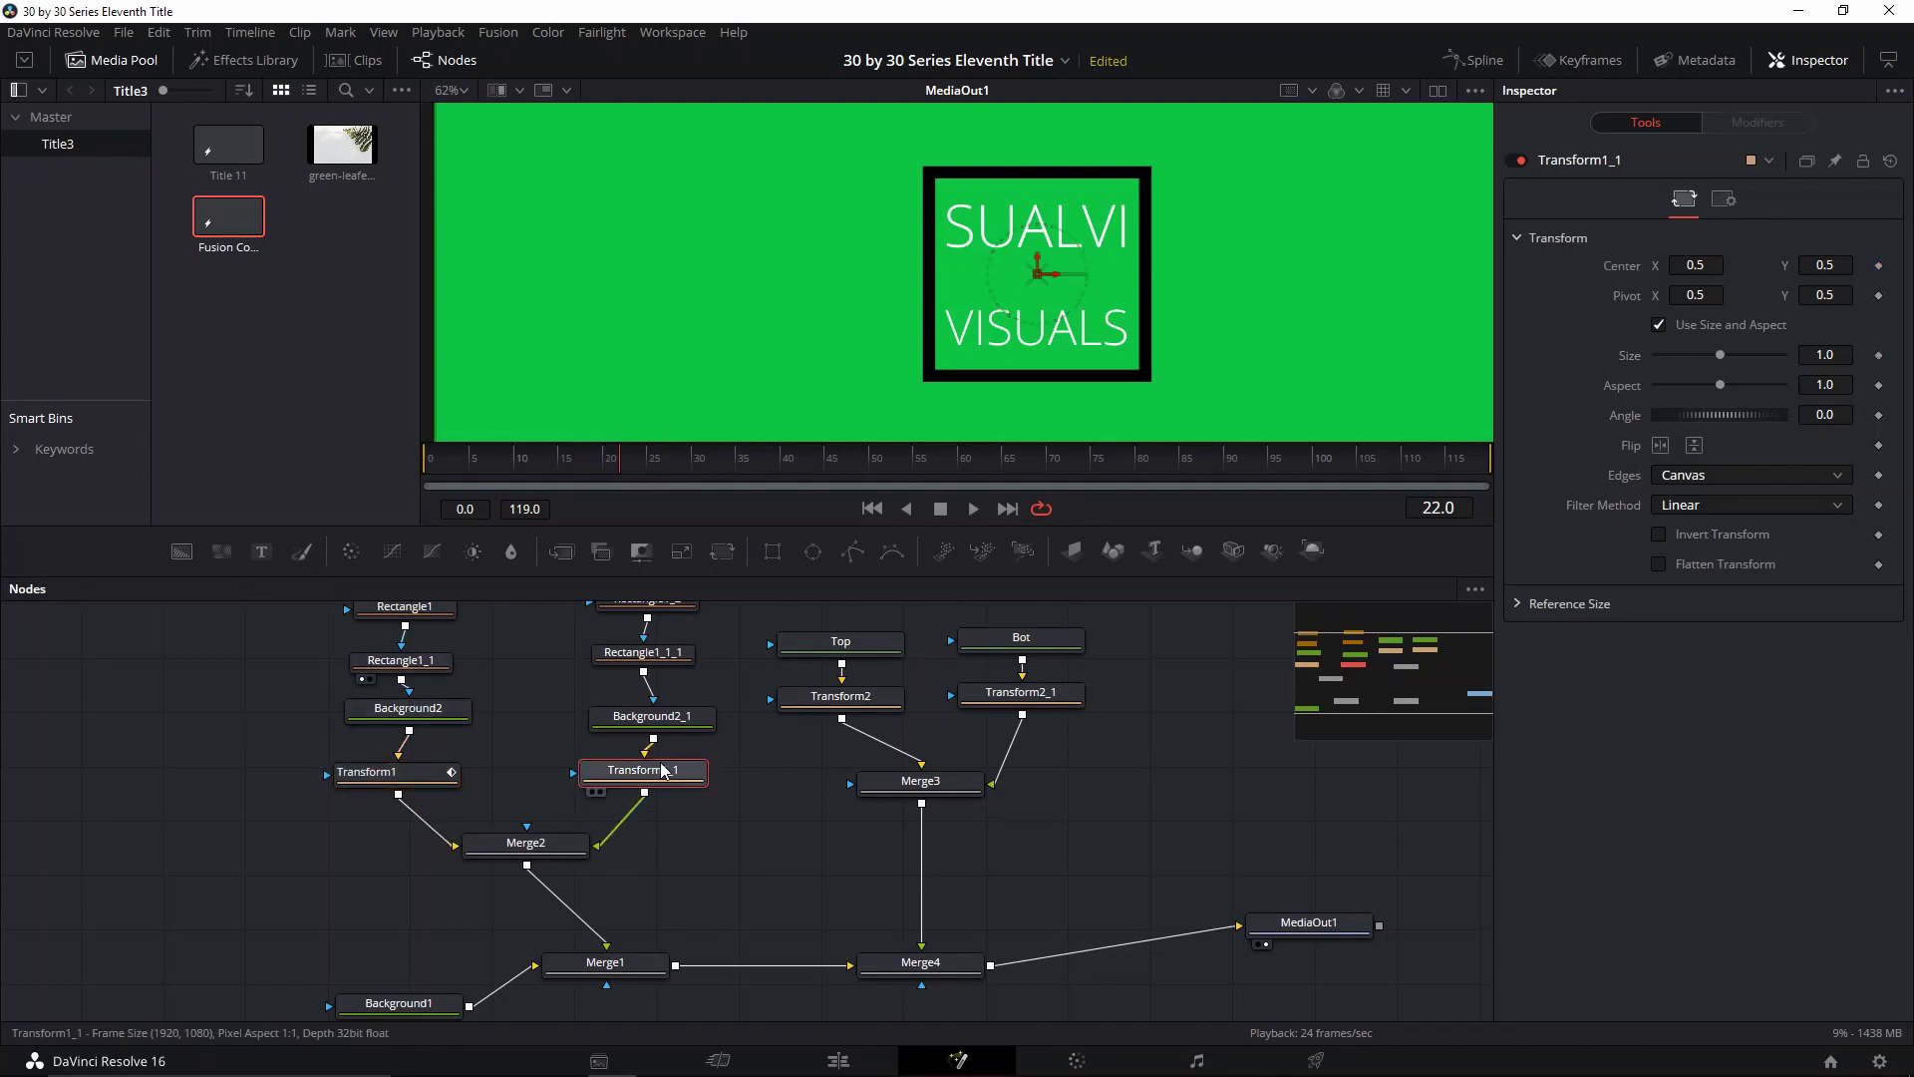
key("Delete")
left_click(662, 727)
key("ctrl+v")
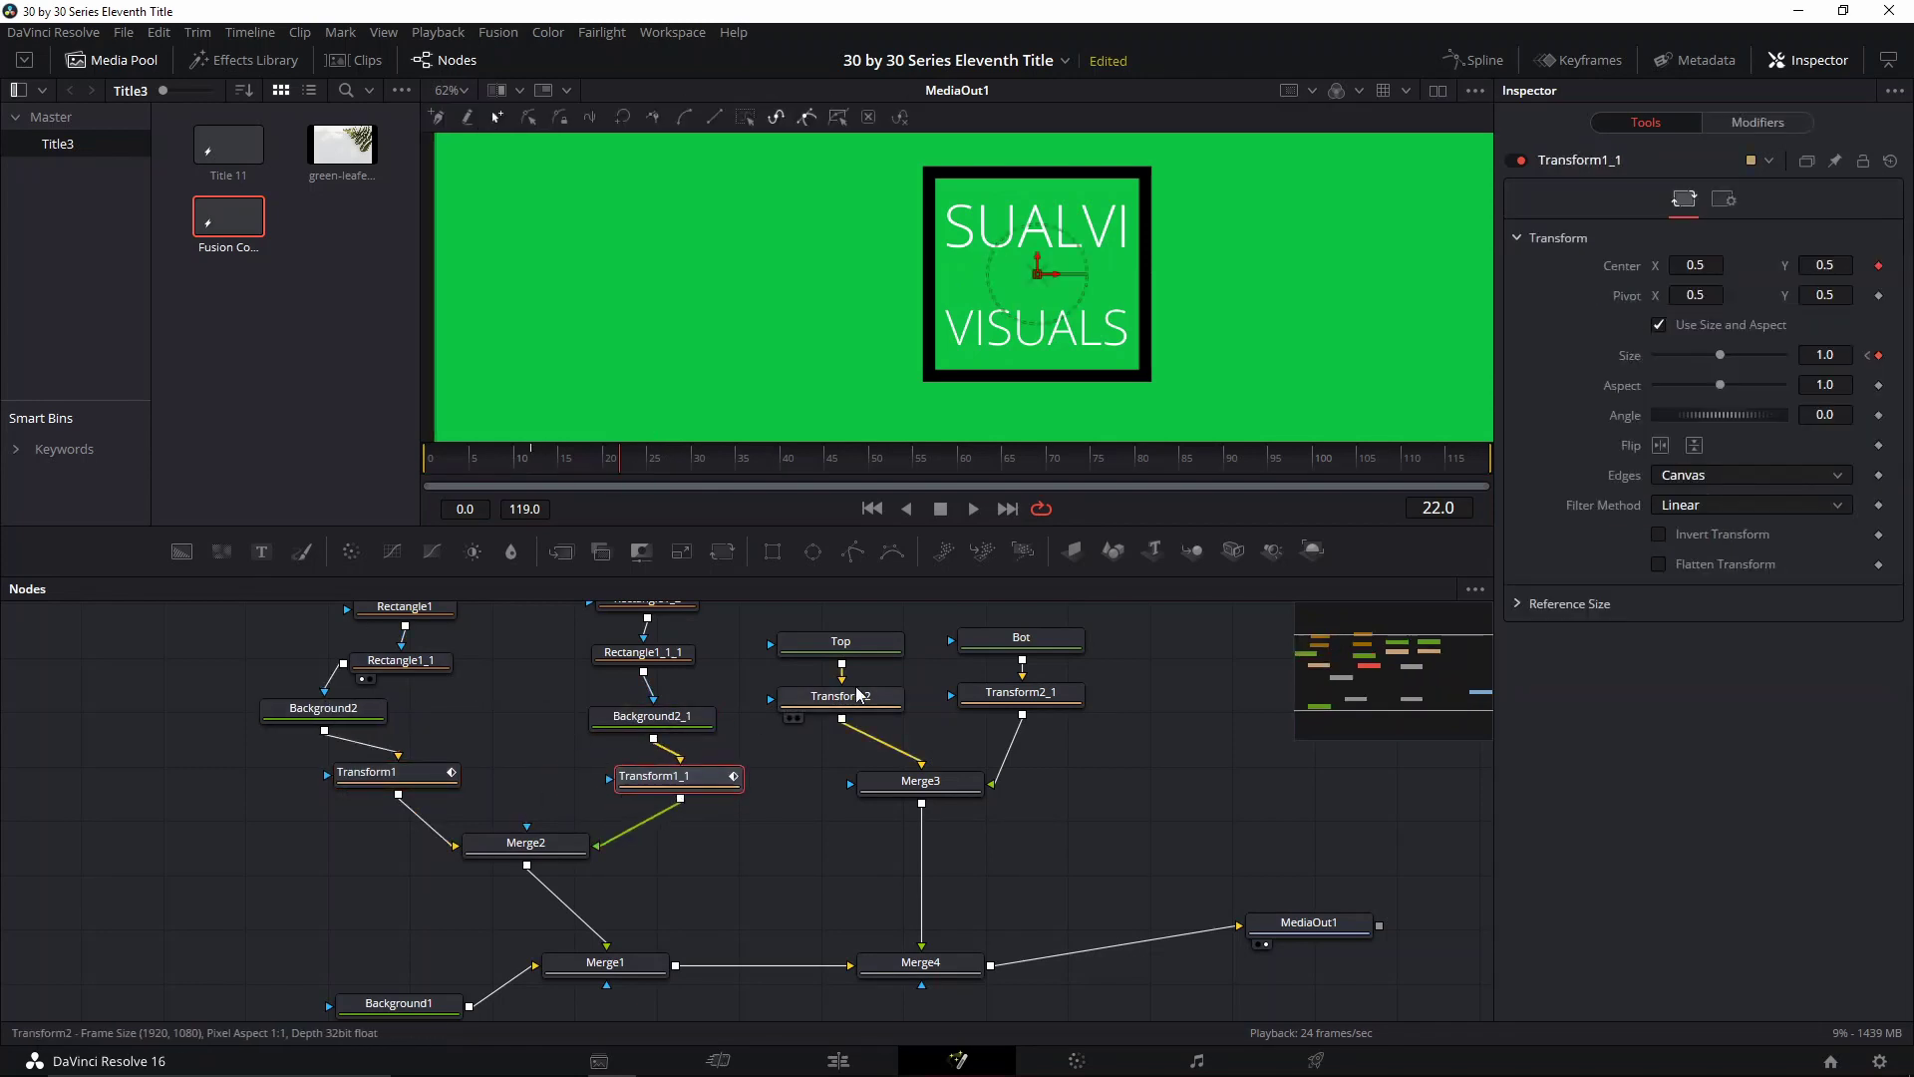
left_click(841, 651)
left_click(1024, 704)
left_click(1009, 650)
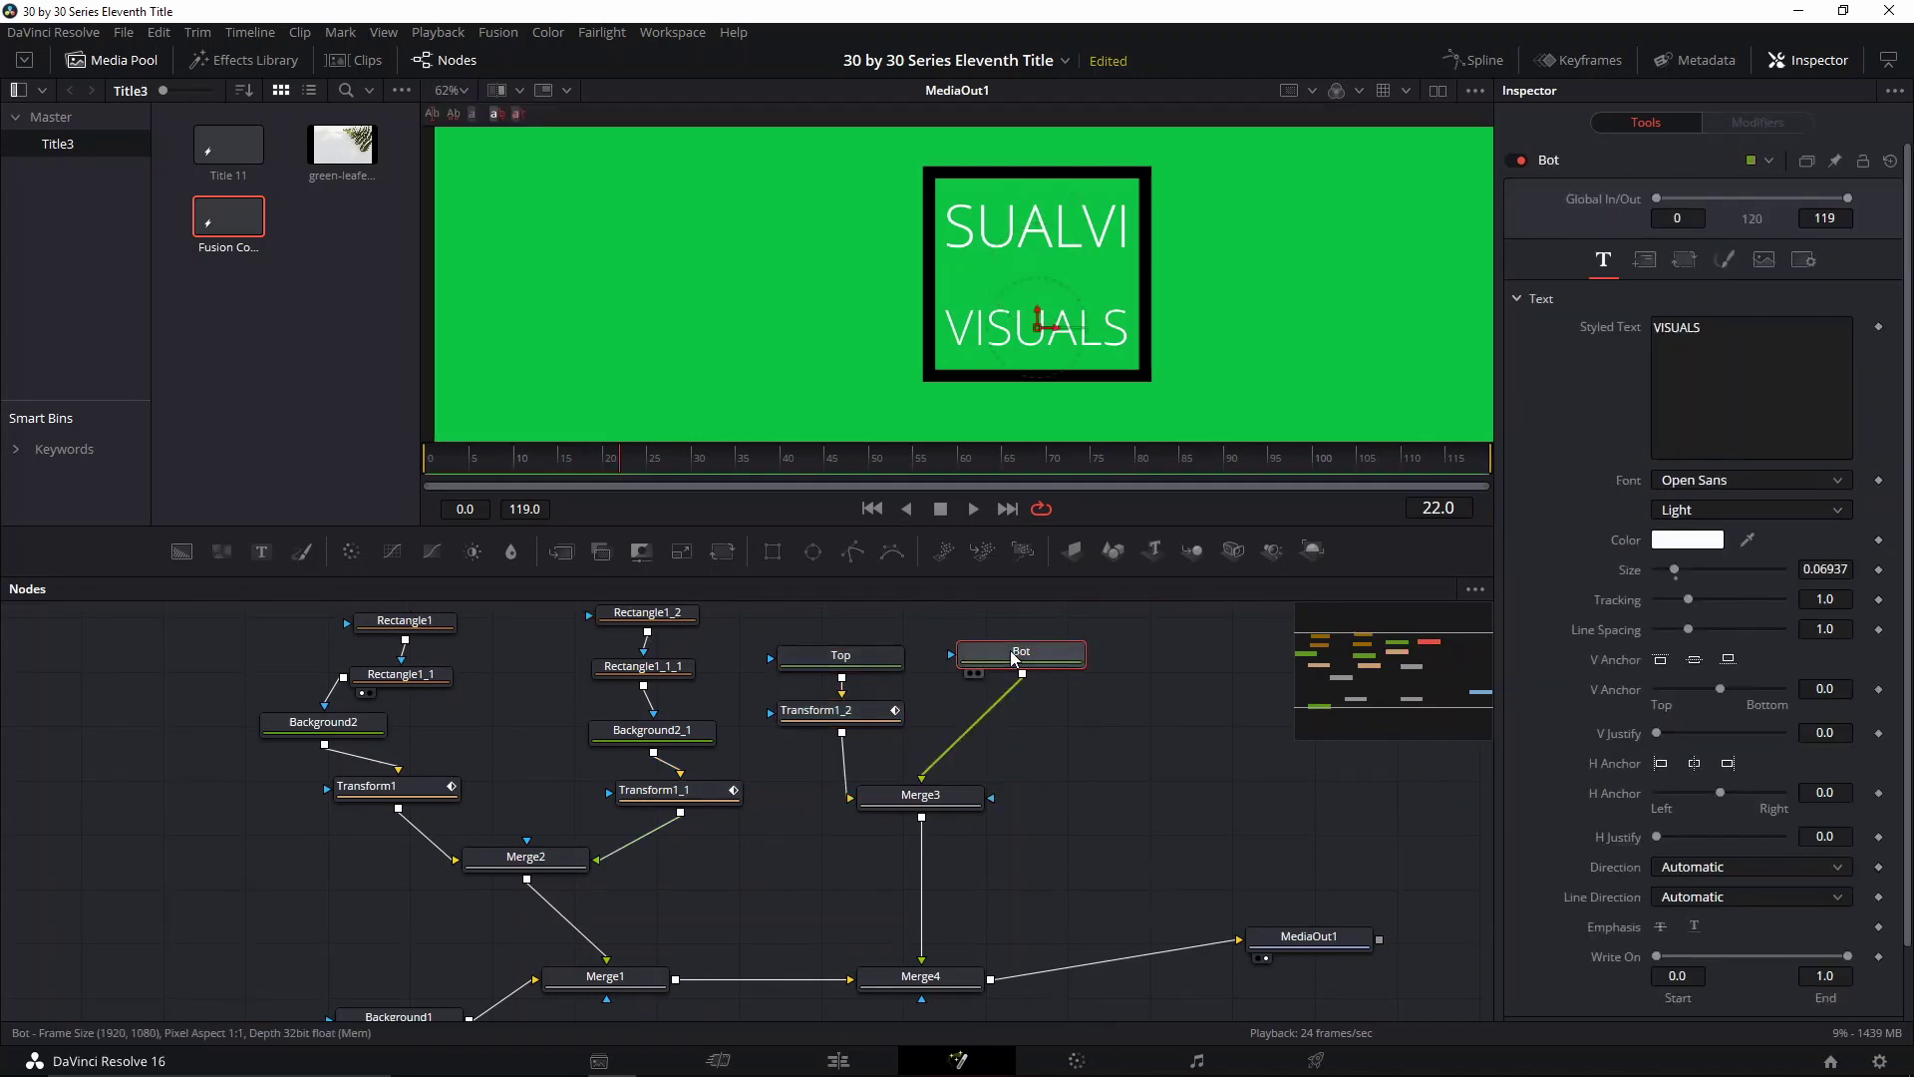
left_click(1007, 706)
left_click_drag(388, 739, 394, 739)
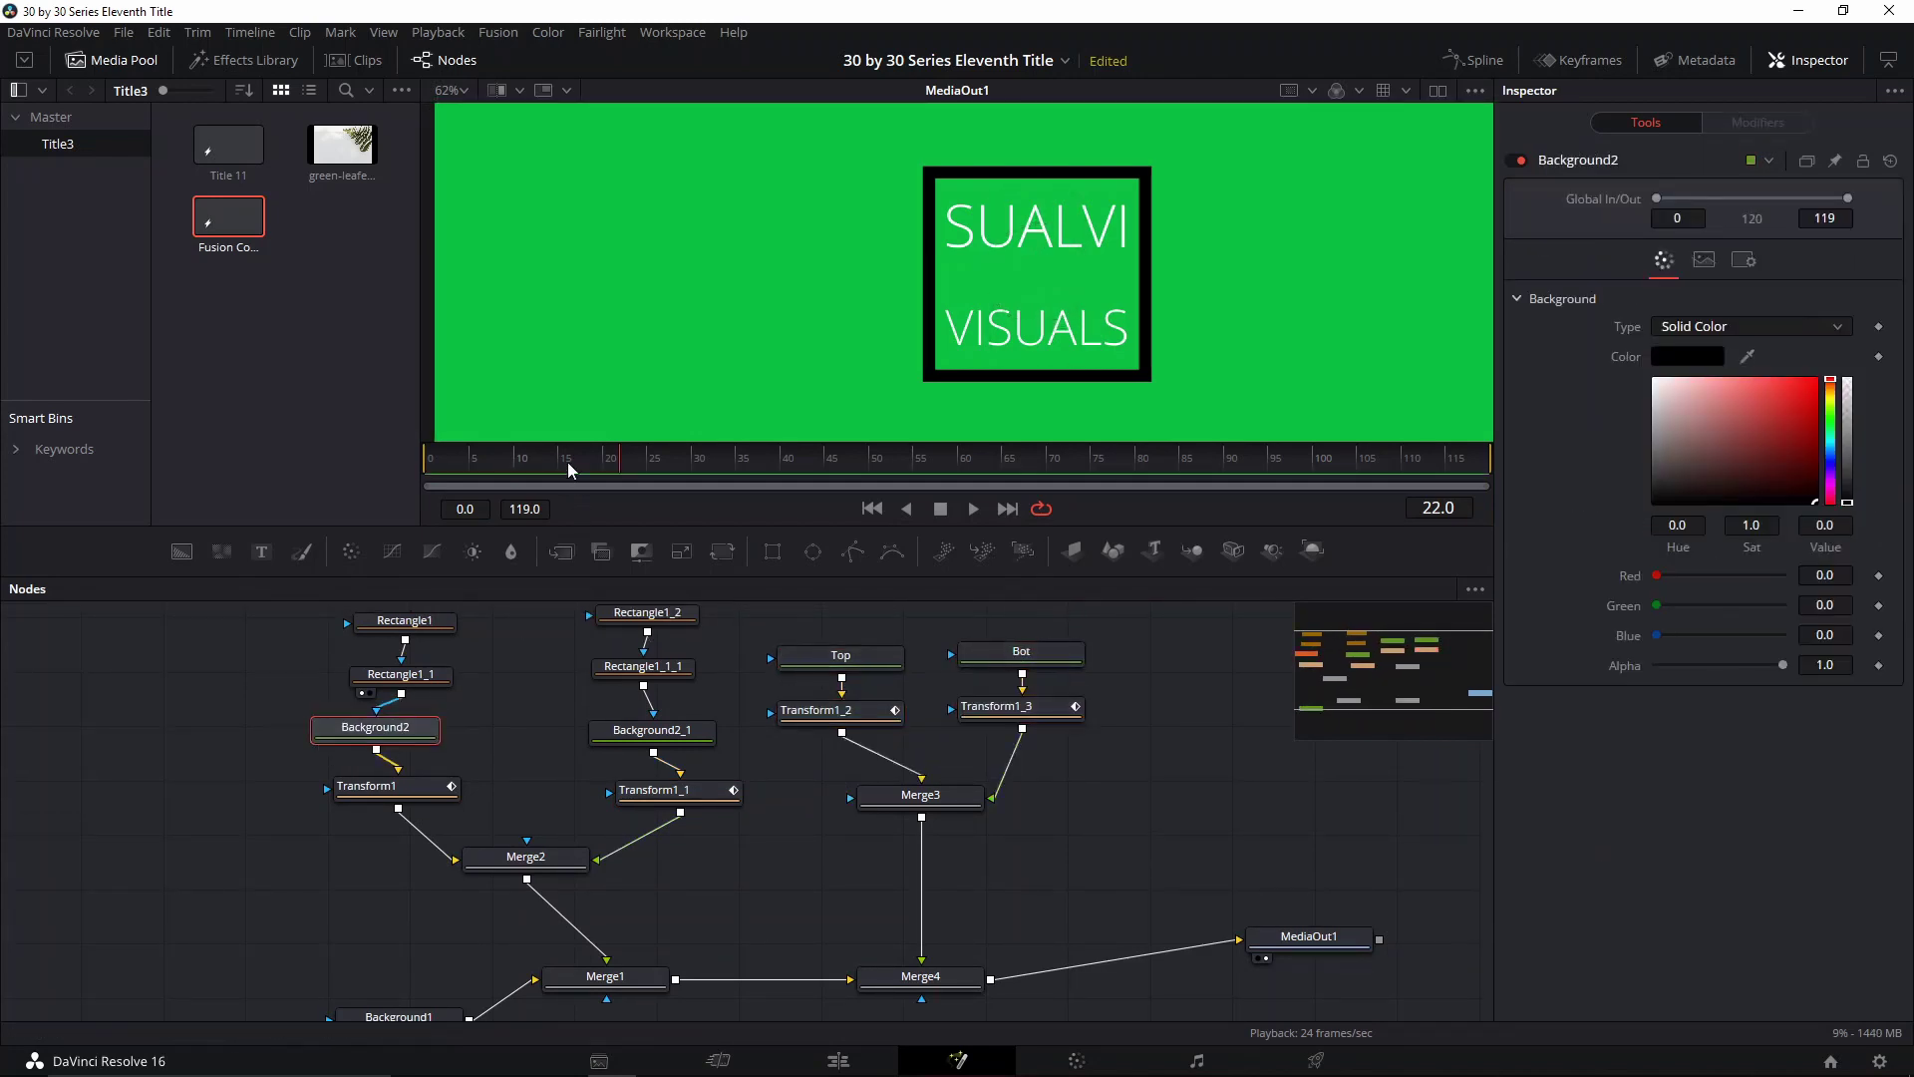
Play back the frame and text scale-up animation from about frame 12
left_click(534, 464)
key("space")
key("space")
mouse_move(618, 479)
left_mouse_down()
mouse_move(543, 470)
mouse_move(632, 464)
left_mouse_up()
Align Background2 and Transform1 in a column beneath Rectangle1_1
left_click_drag(407, 791, 419, 799)
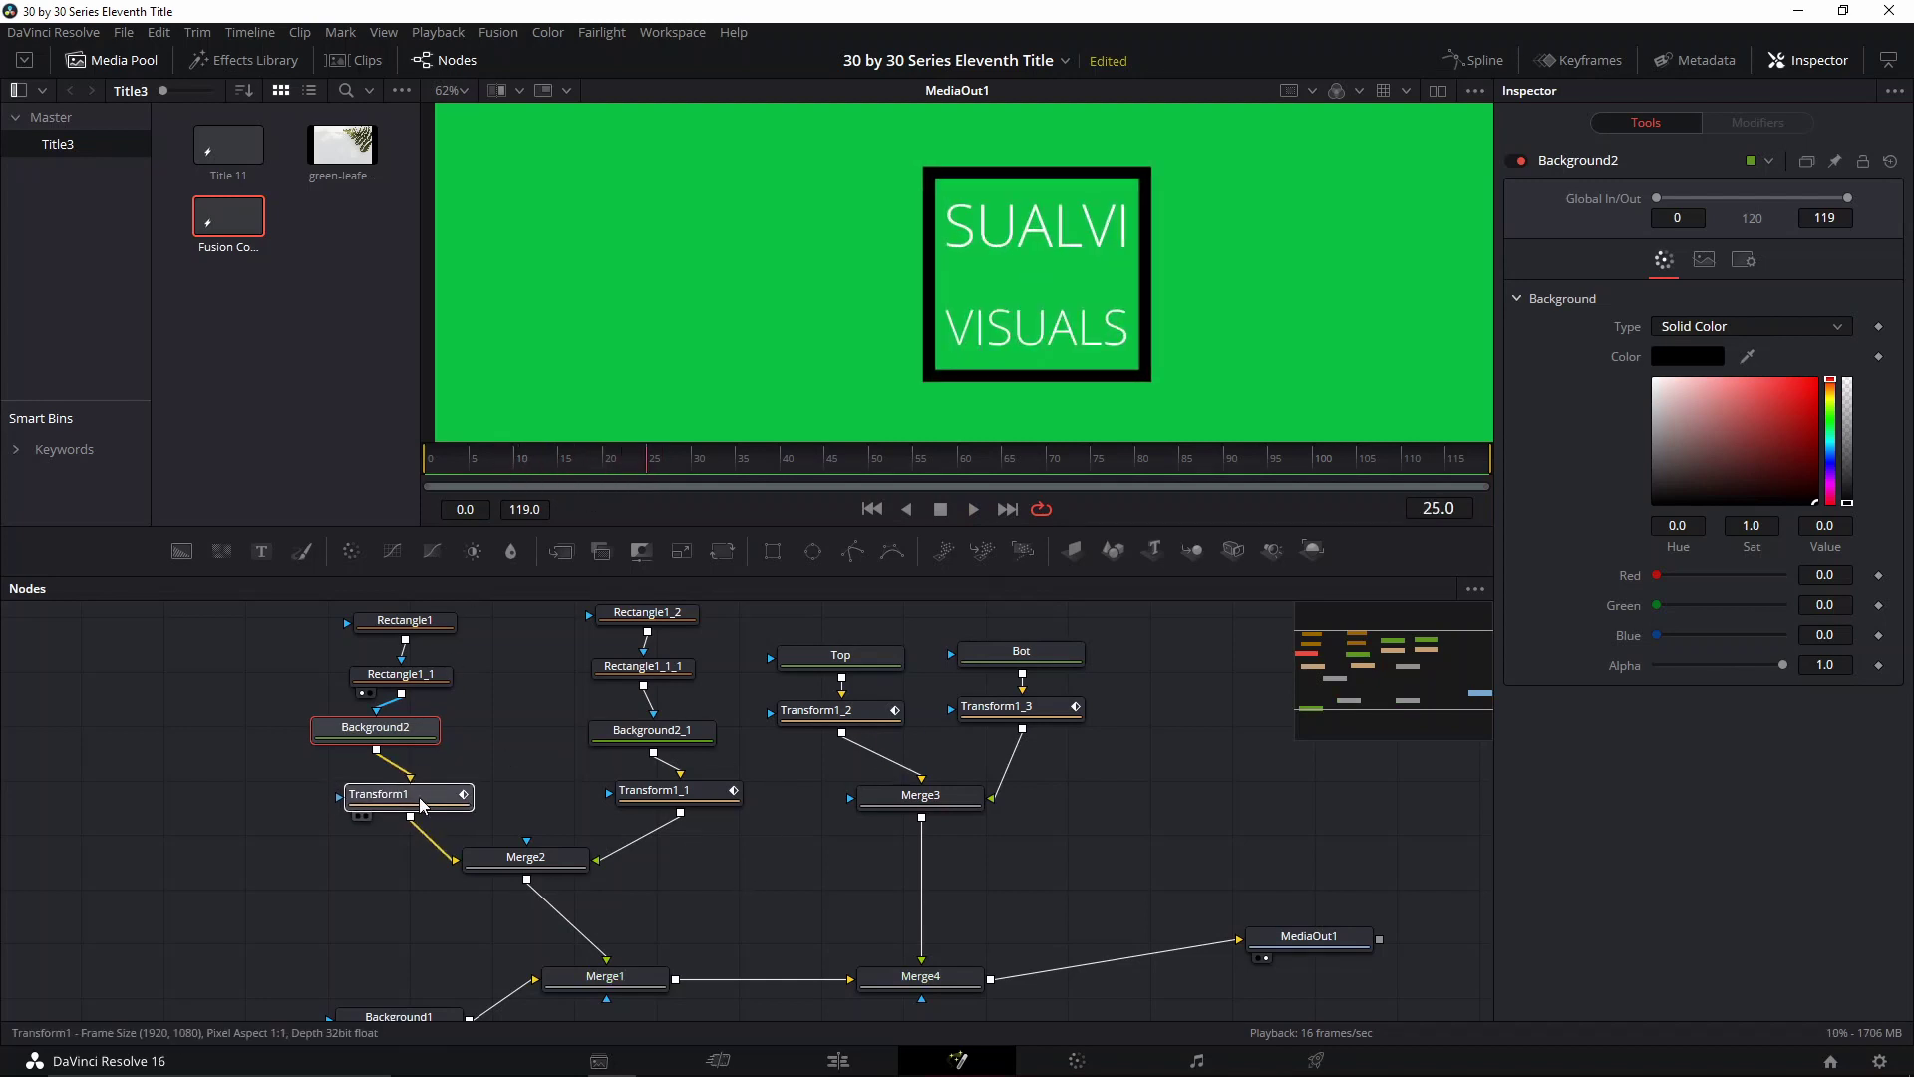
left_click_drag(407, 727, 431, 727)
left_click(419, 728)
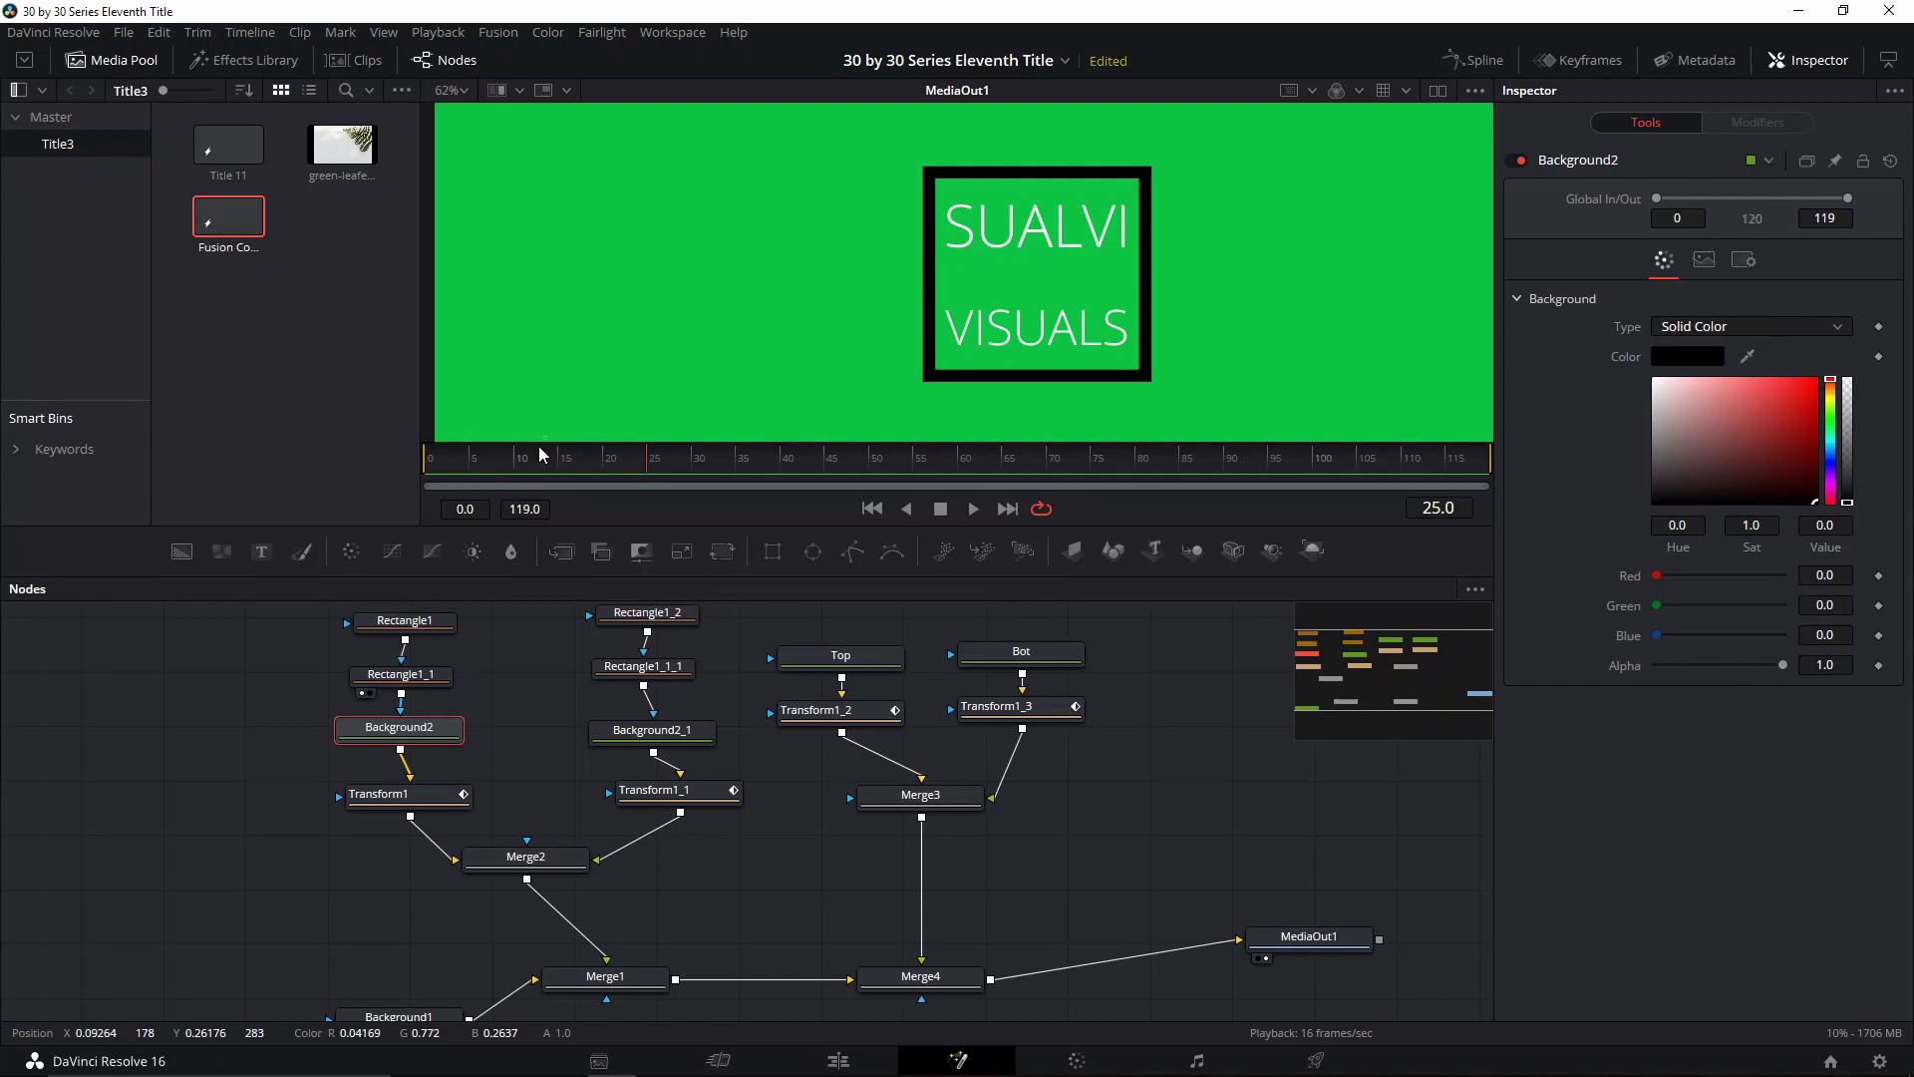
Add a Center keyframe at frame 24 to Transform1, Transform1_1, Transform1_2 and Transform1_3
left_click(419, 795)
mouse_move(628, 463)
left_mouse_down()
mouse_move(565, 464)
mouse_move(642, 463)
left_mouse_up()
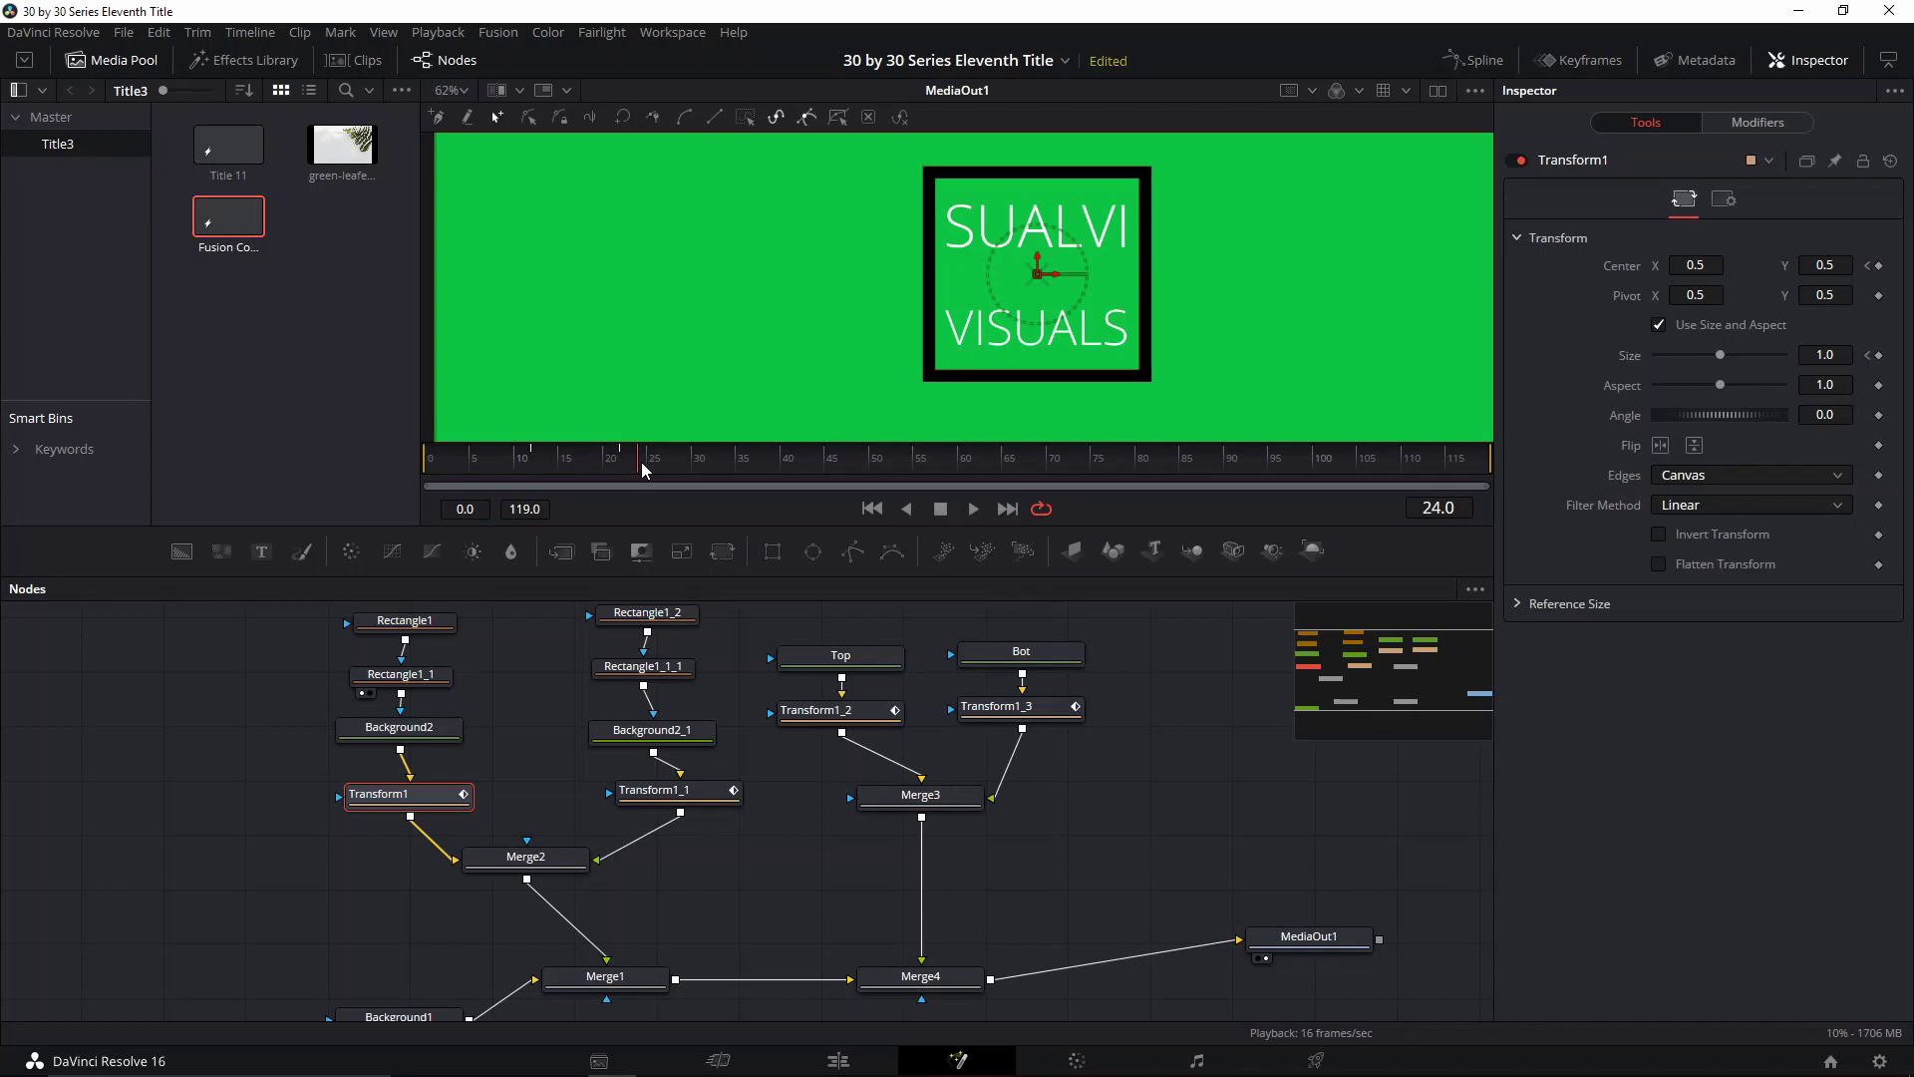
left_click(1880, 267)
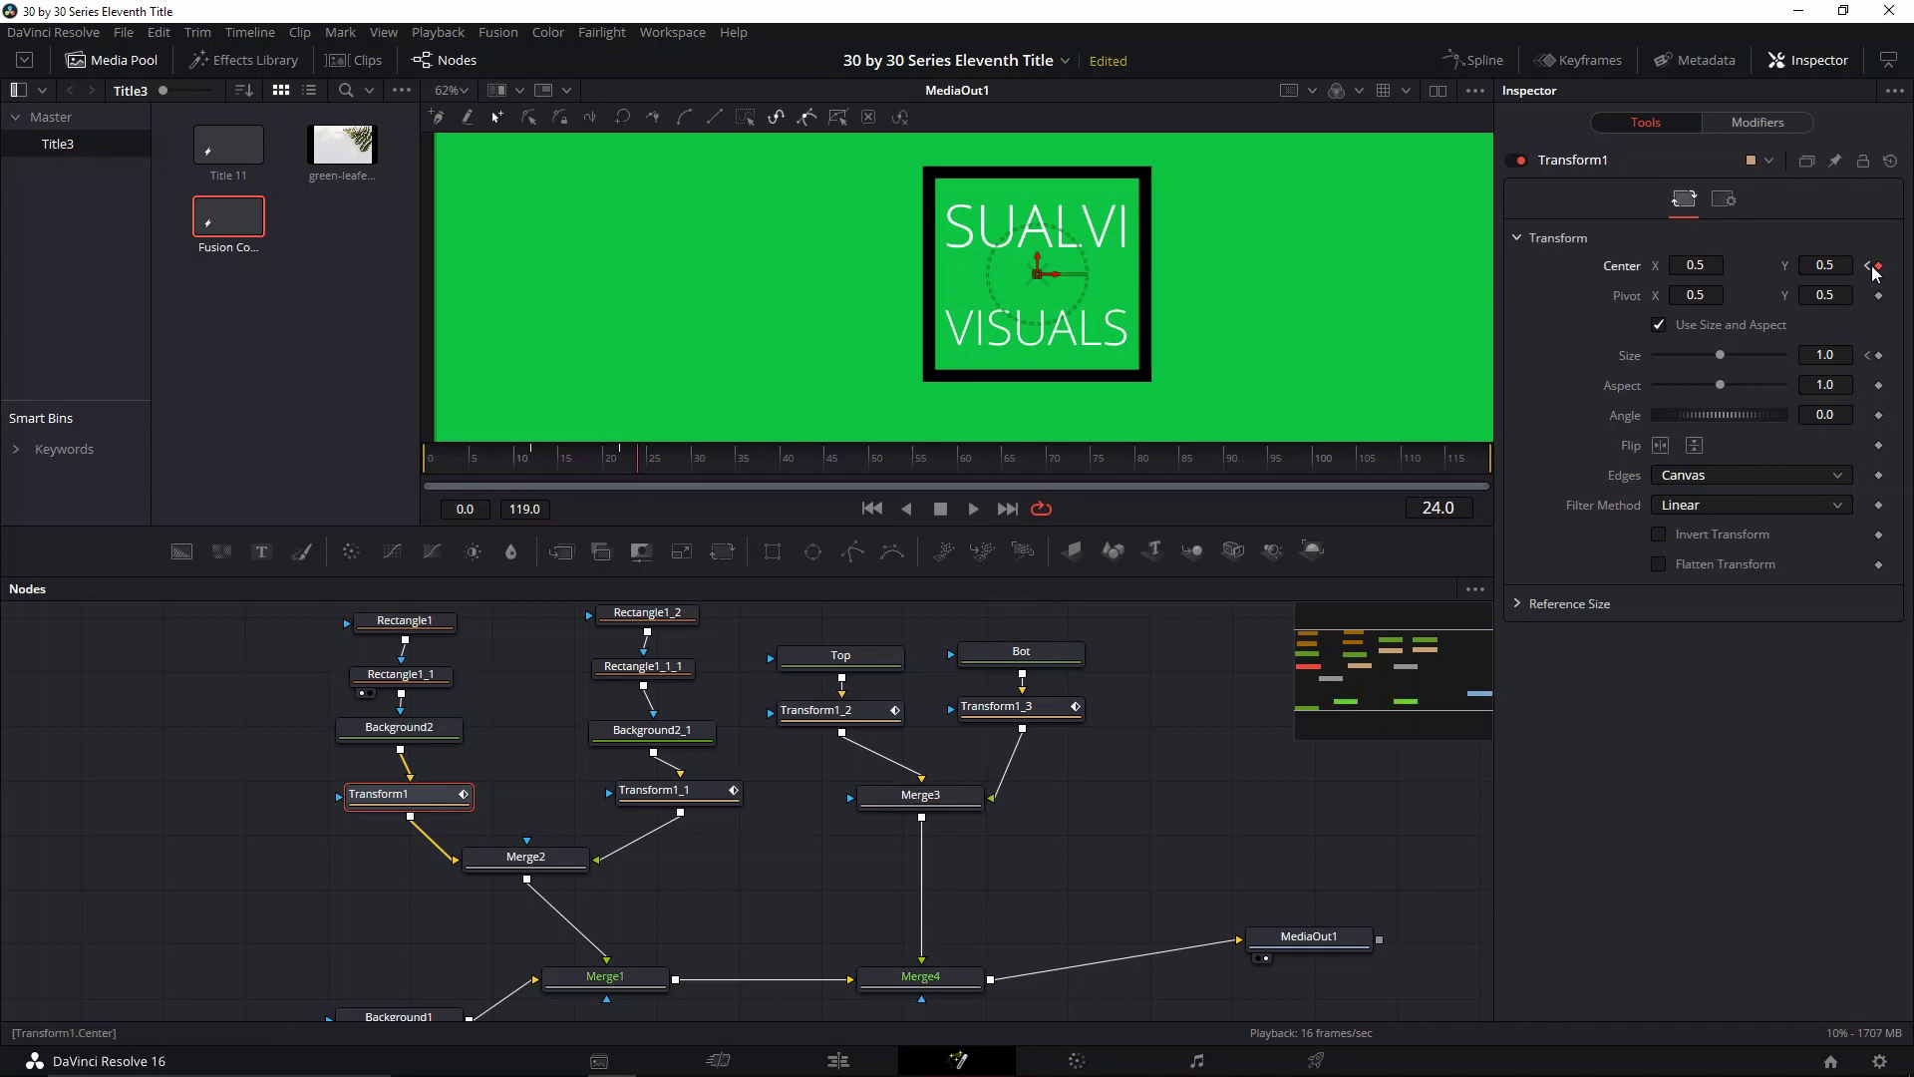
left_click(678, 795)
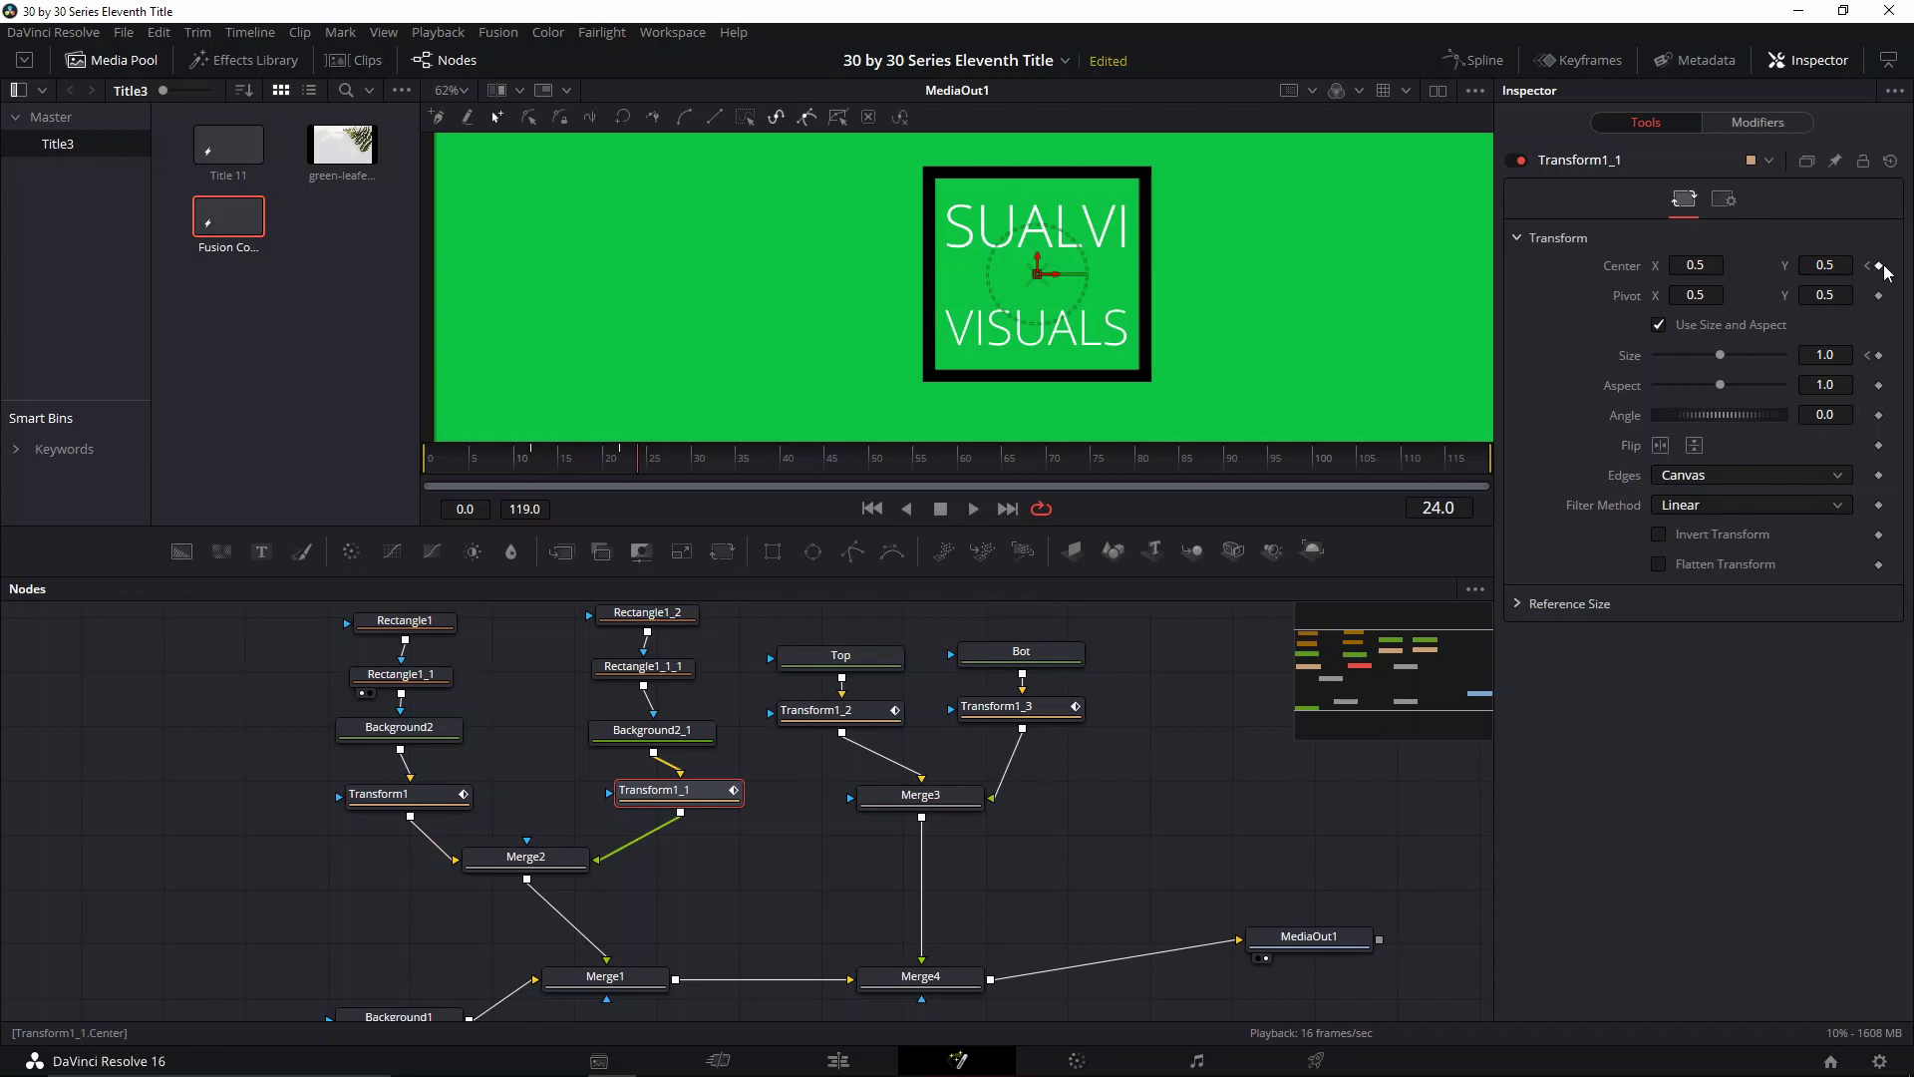
left_click(841, 711)
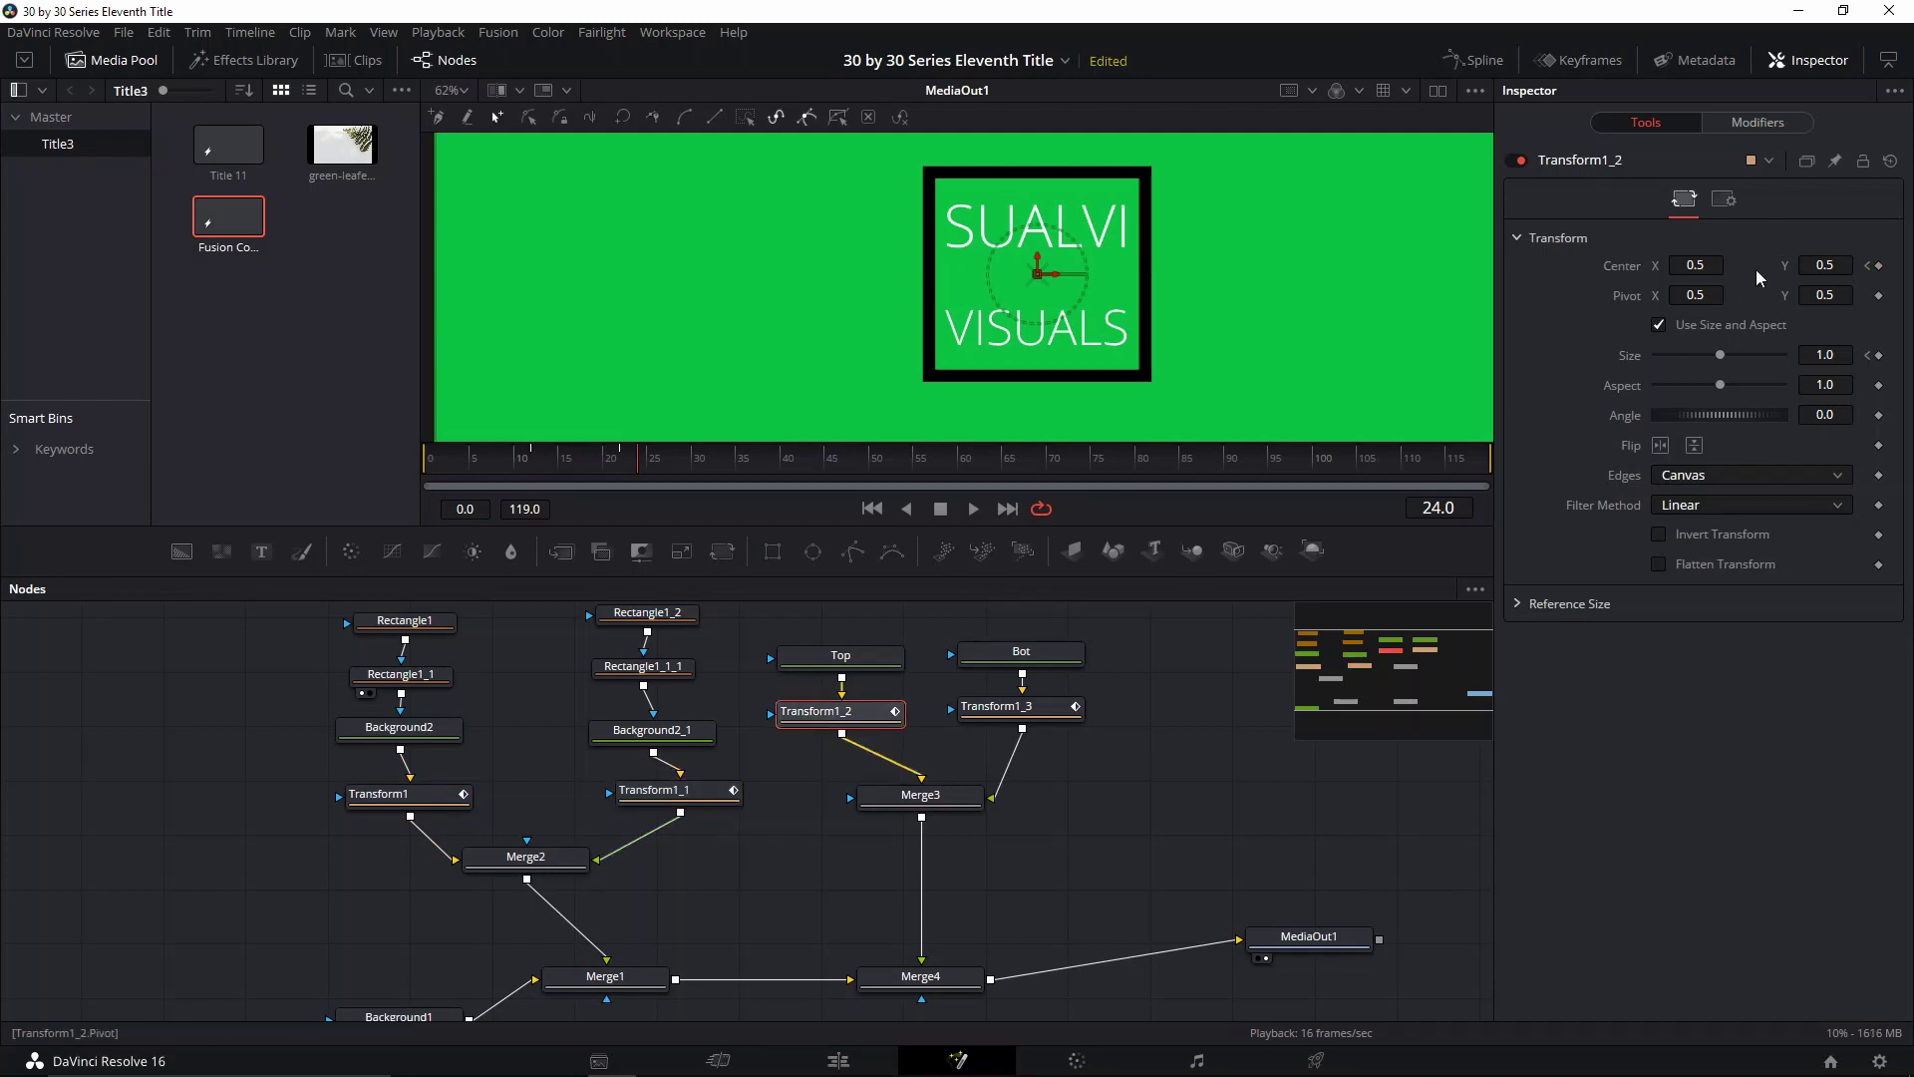
left_click(1057, 710)
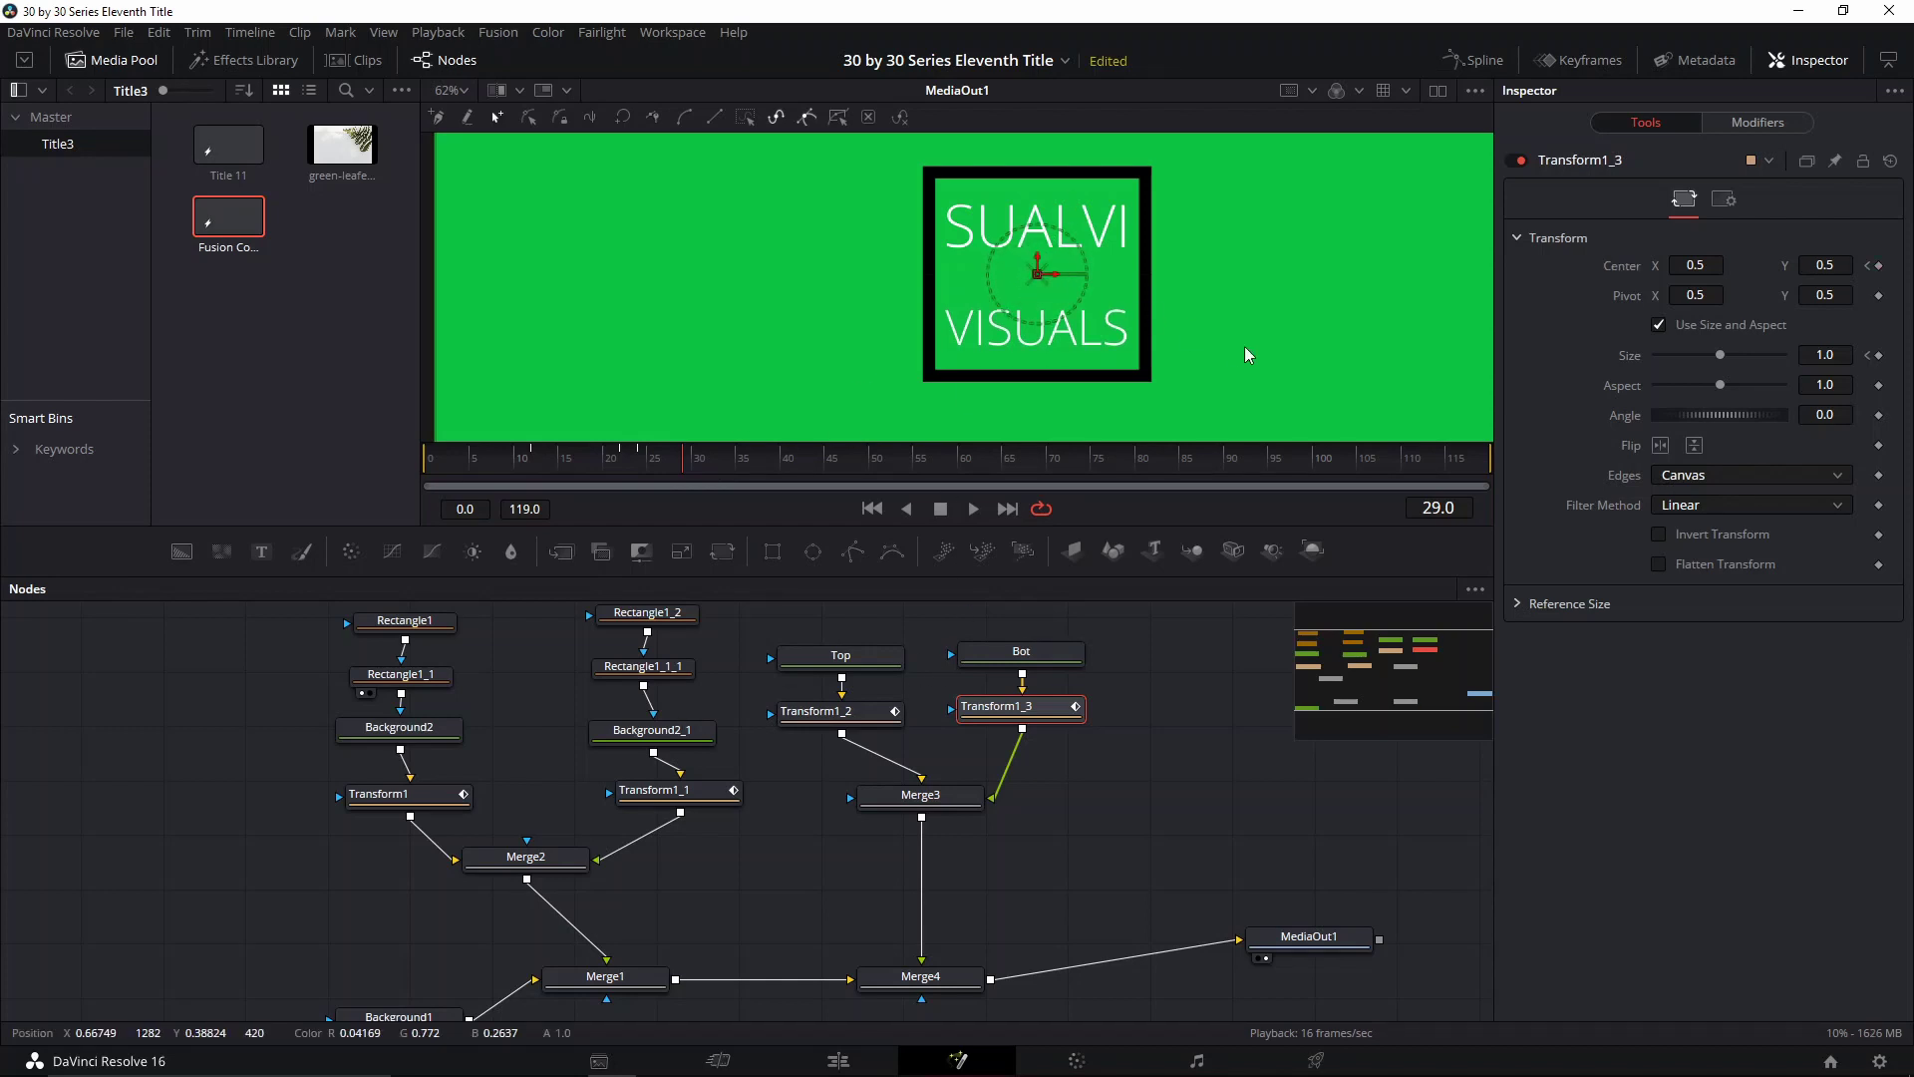
Add a text node and merge it over Merge4's output with a new merge placed before MediaOut1
left_click_drag(1242, 344, 1135, 319)
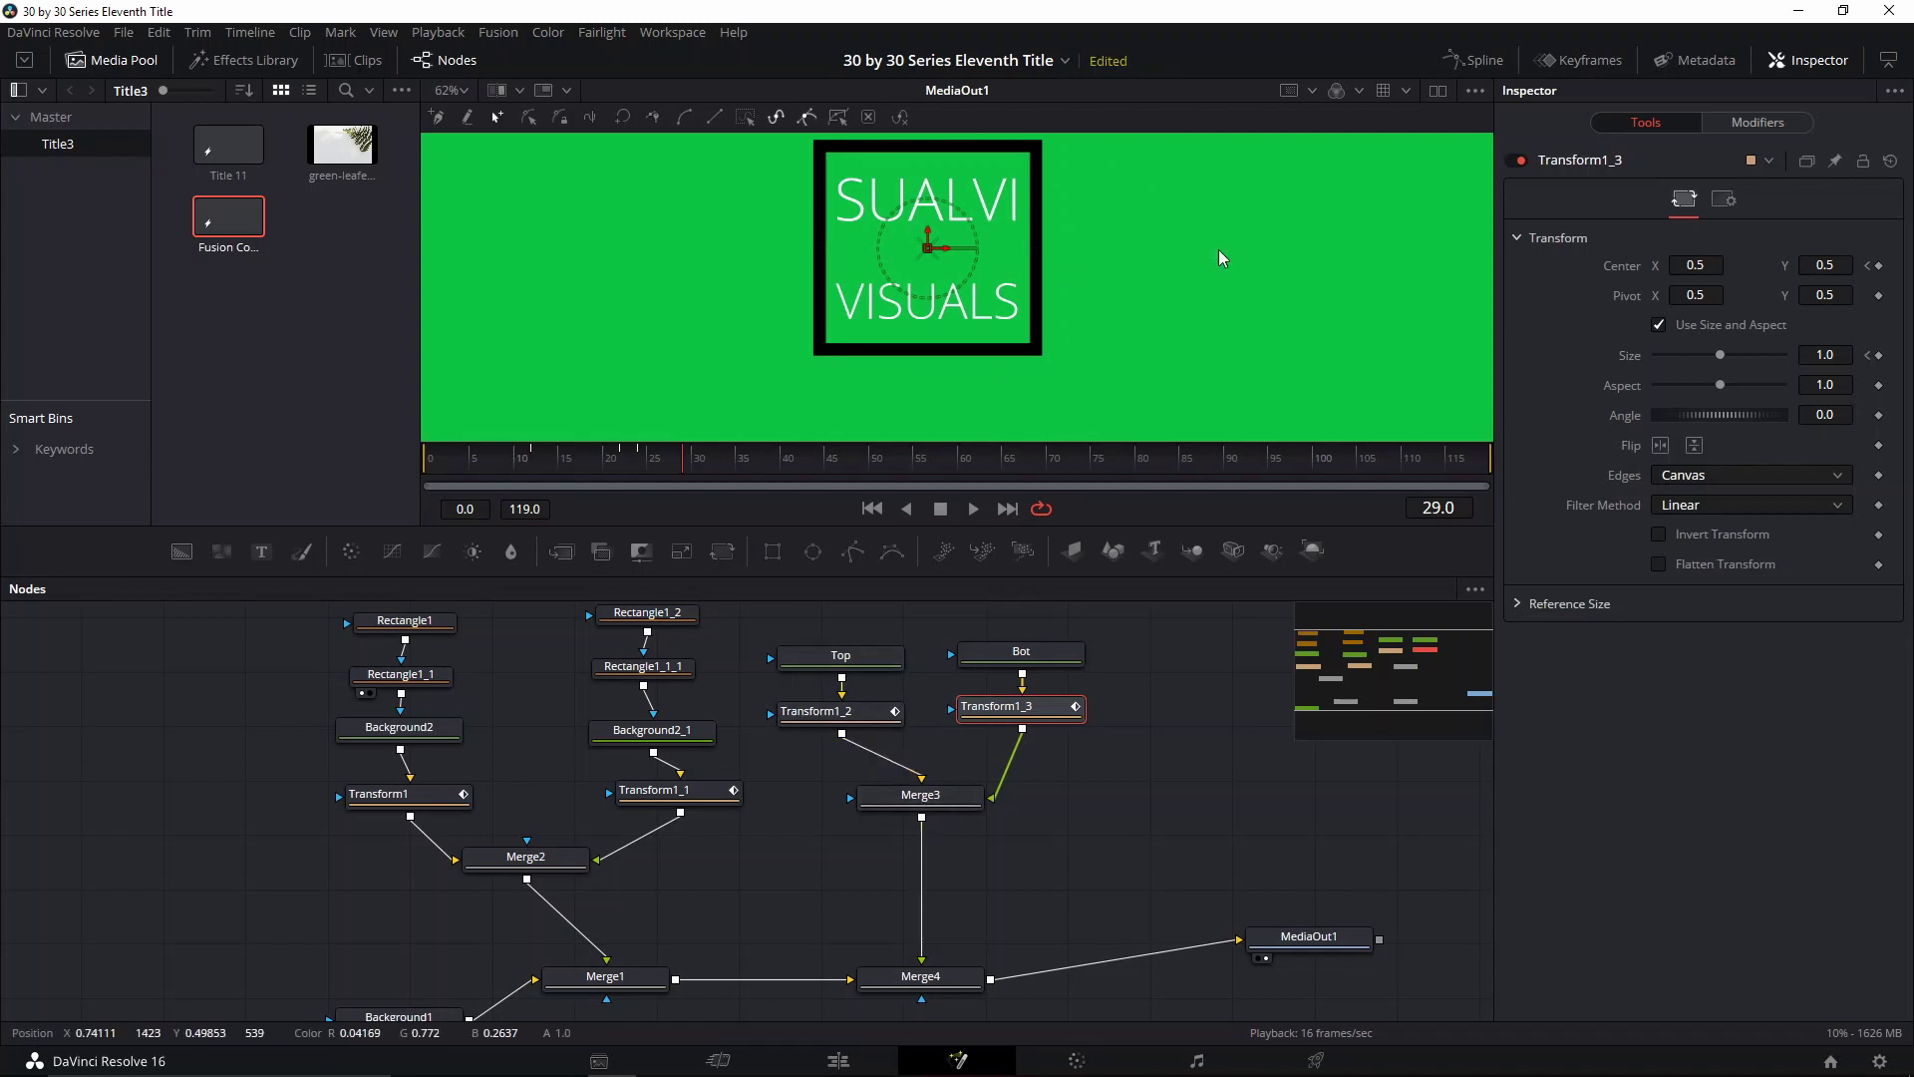
scroll(1085, 268, "down", 3)
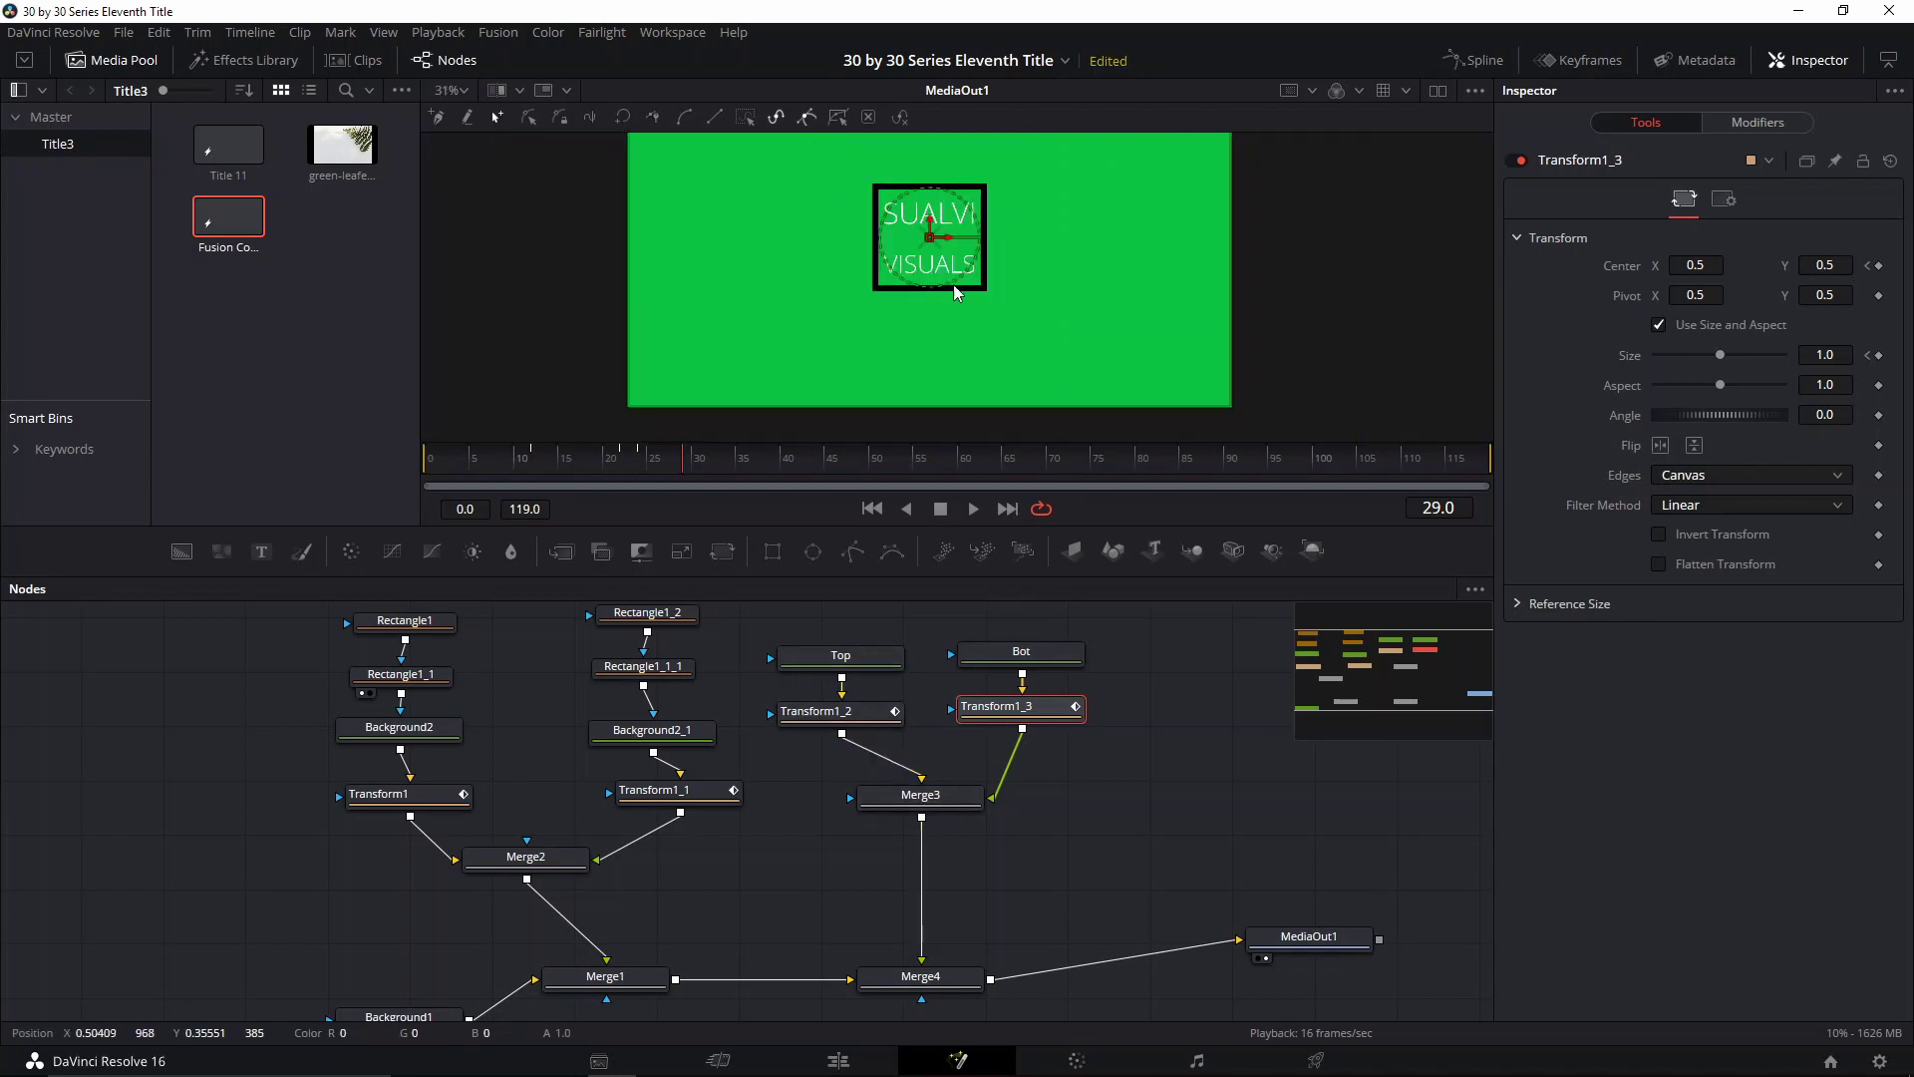
scroll(954, 340, "up", 3)
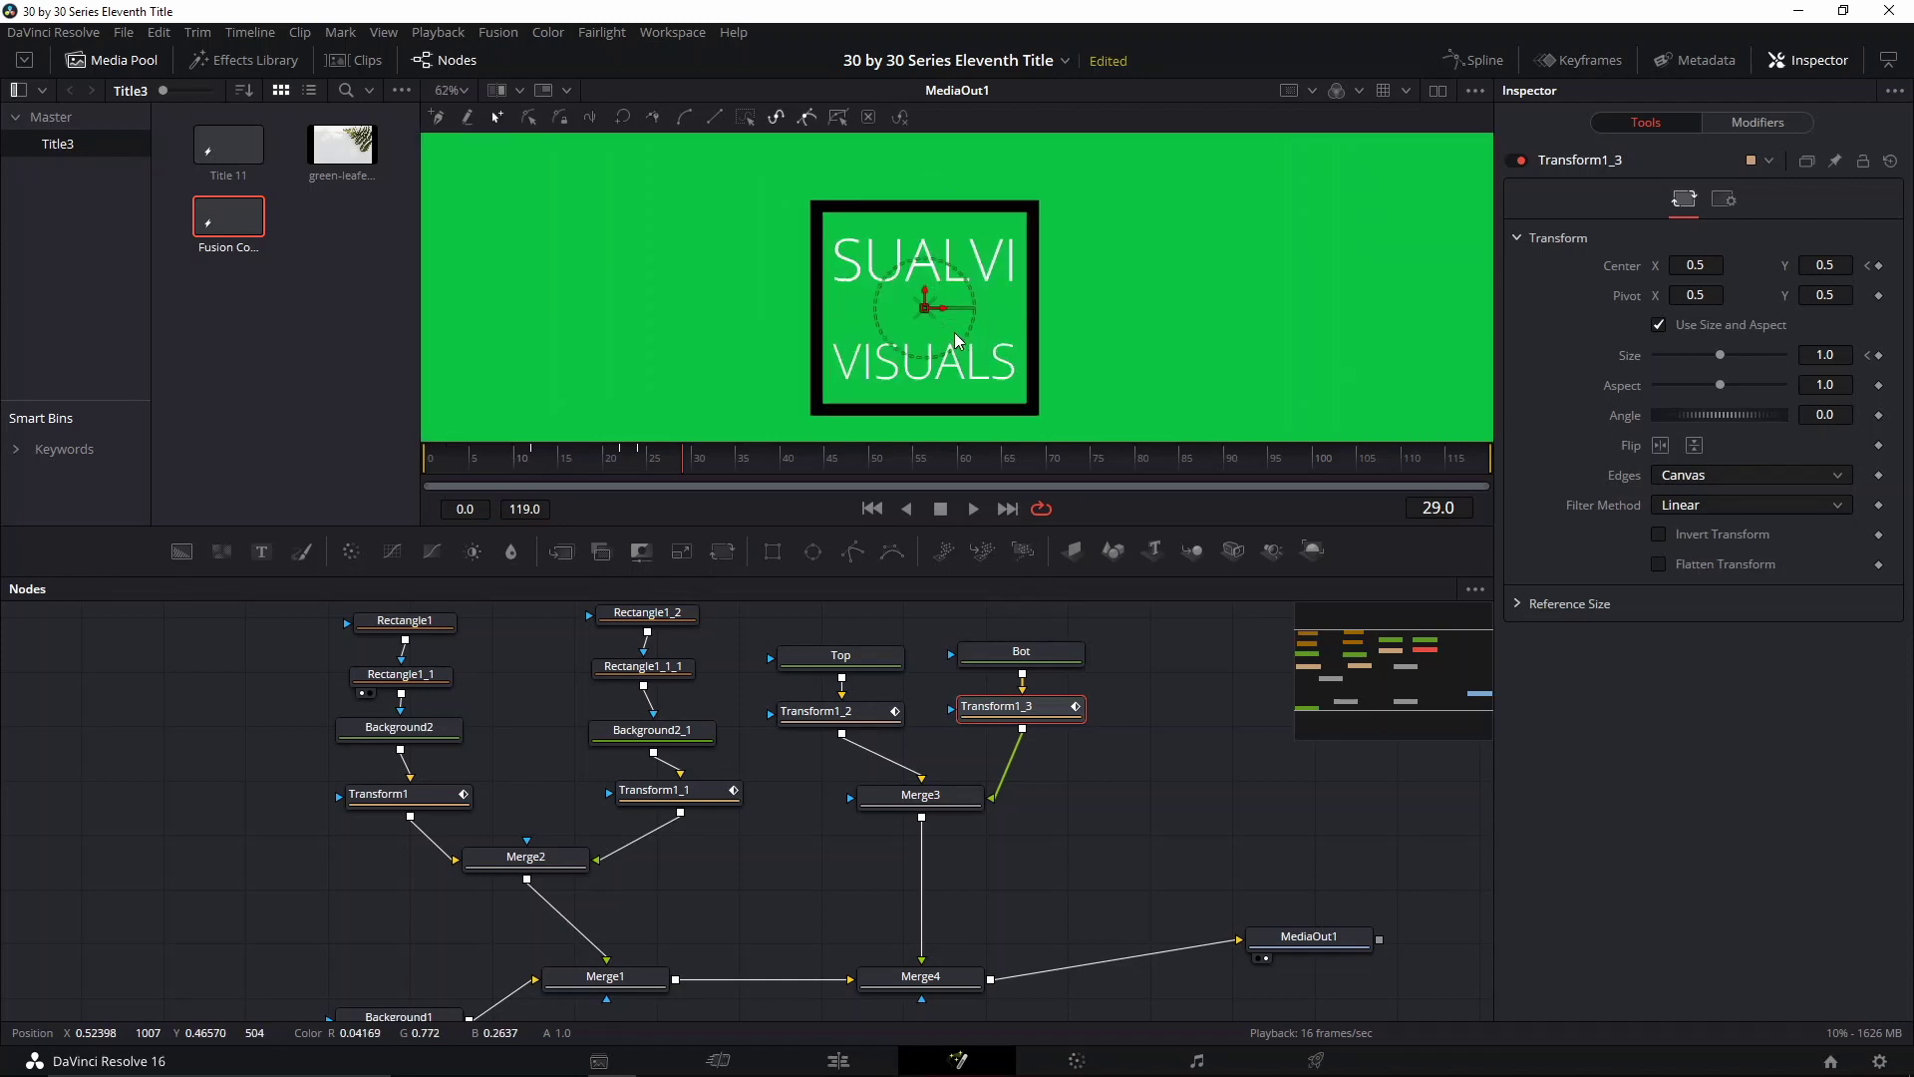
scroll(954, 340, "down", 3)
left_click_drag(1338, 947, 1436, 940)
left_click_drag(1326, 903, 1146, 834)
left_click_drag(1270, 864, 1358, 876)
left_click_drag(1028, 798, 1203, 895)
left_click_drag(1102, 842, 711, 989)
left_click(1120, 774)
left_click(255, 559)
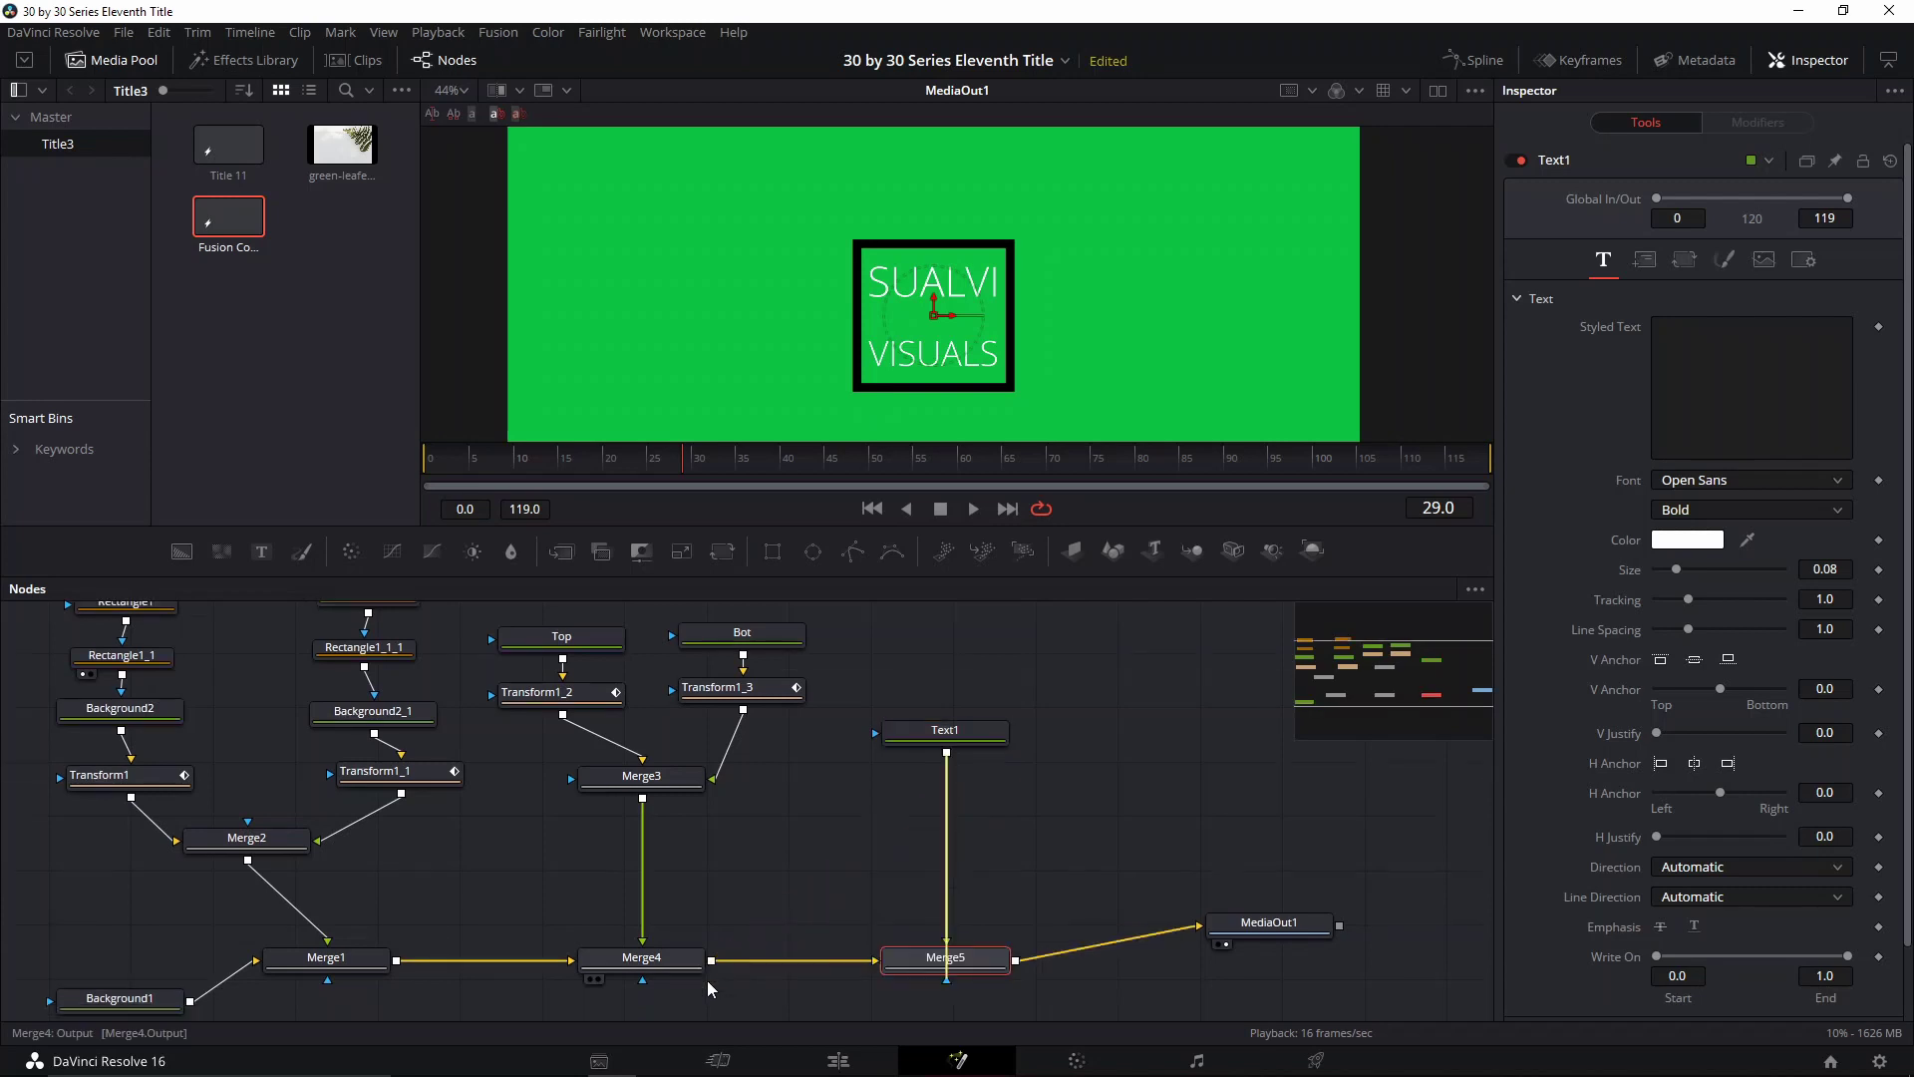
Set the new text node's text to main
left_click(944, 731)
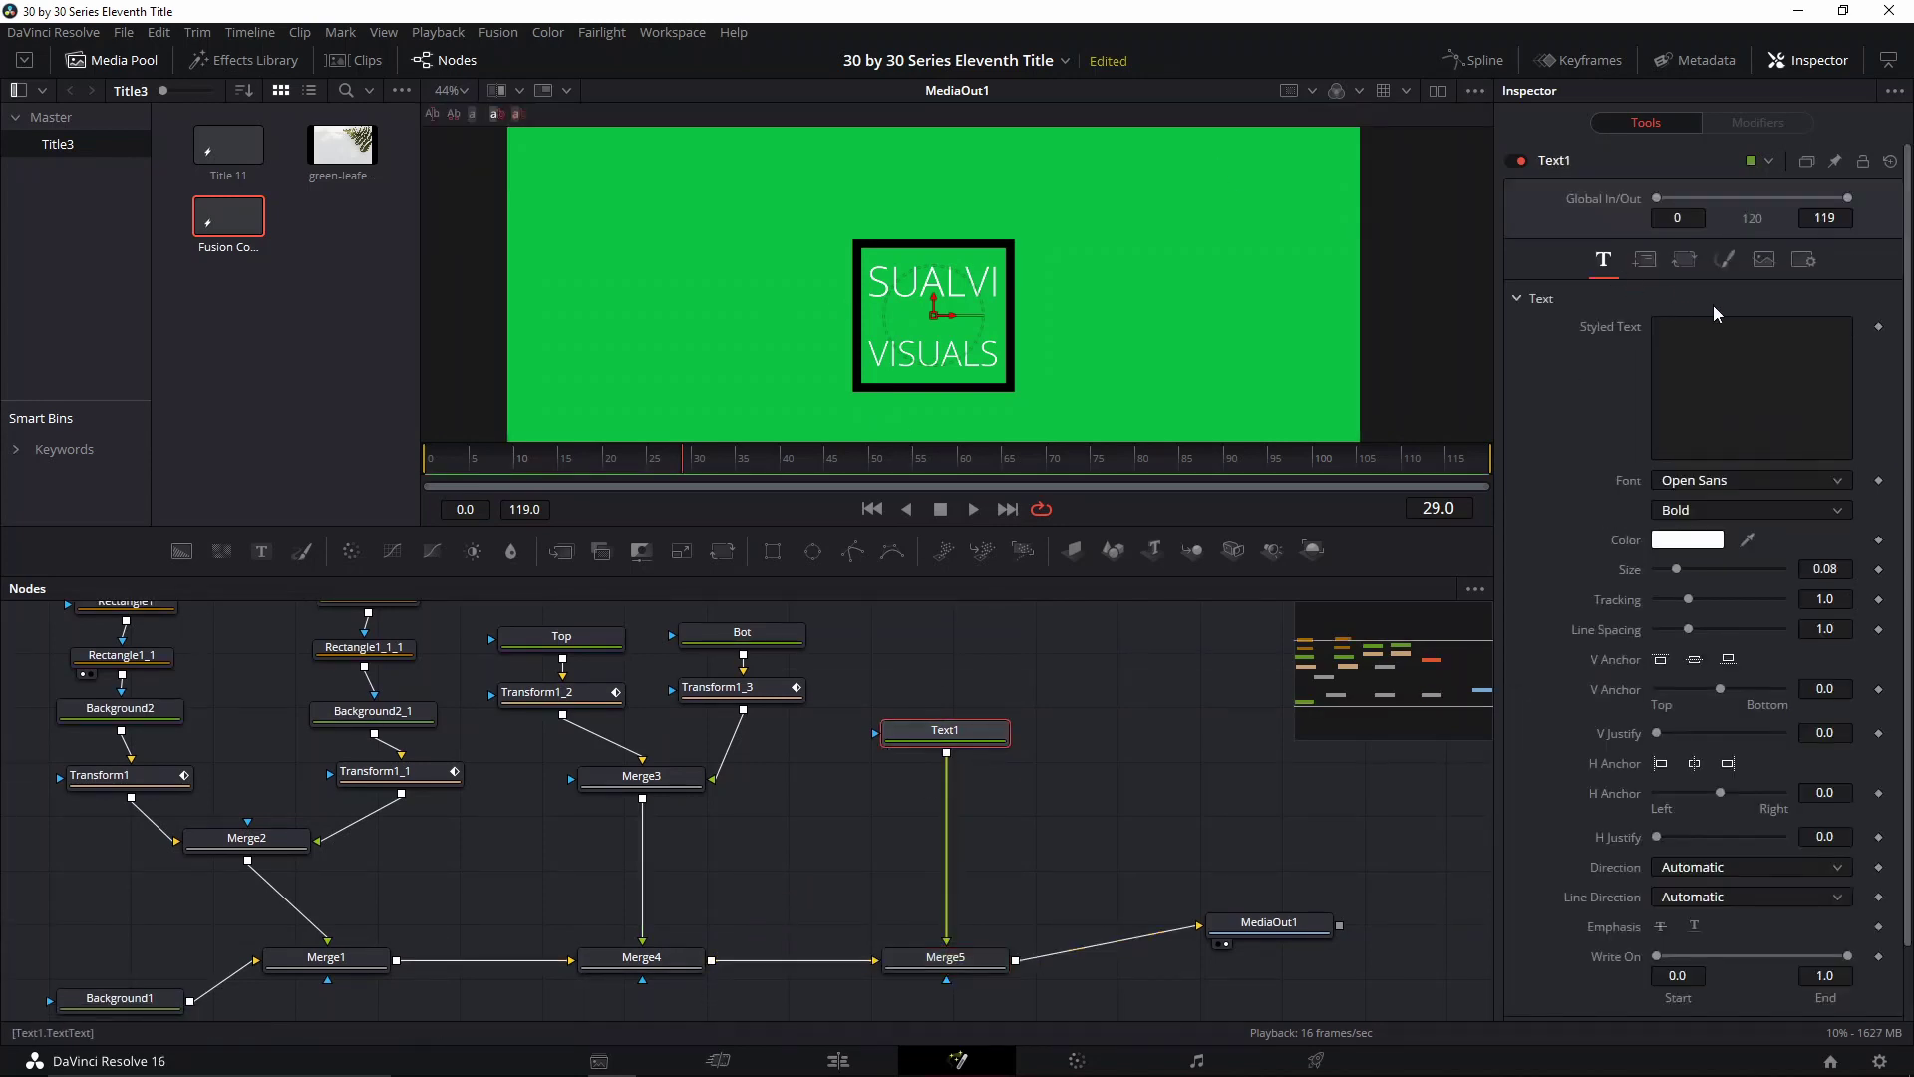
left_click(1789, 375)
type("main")
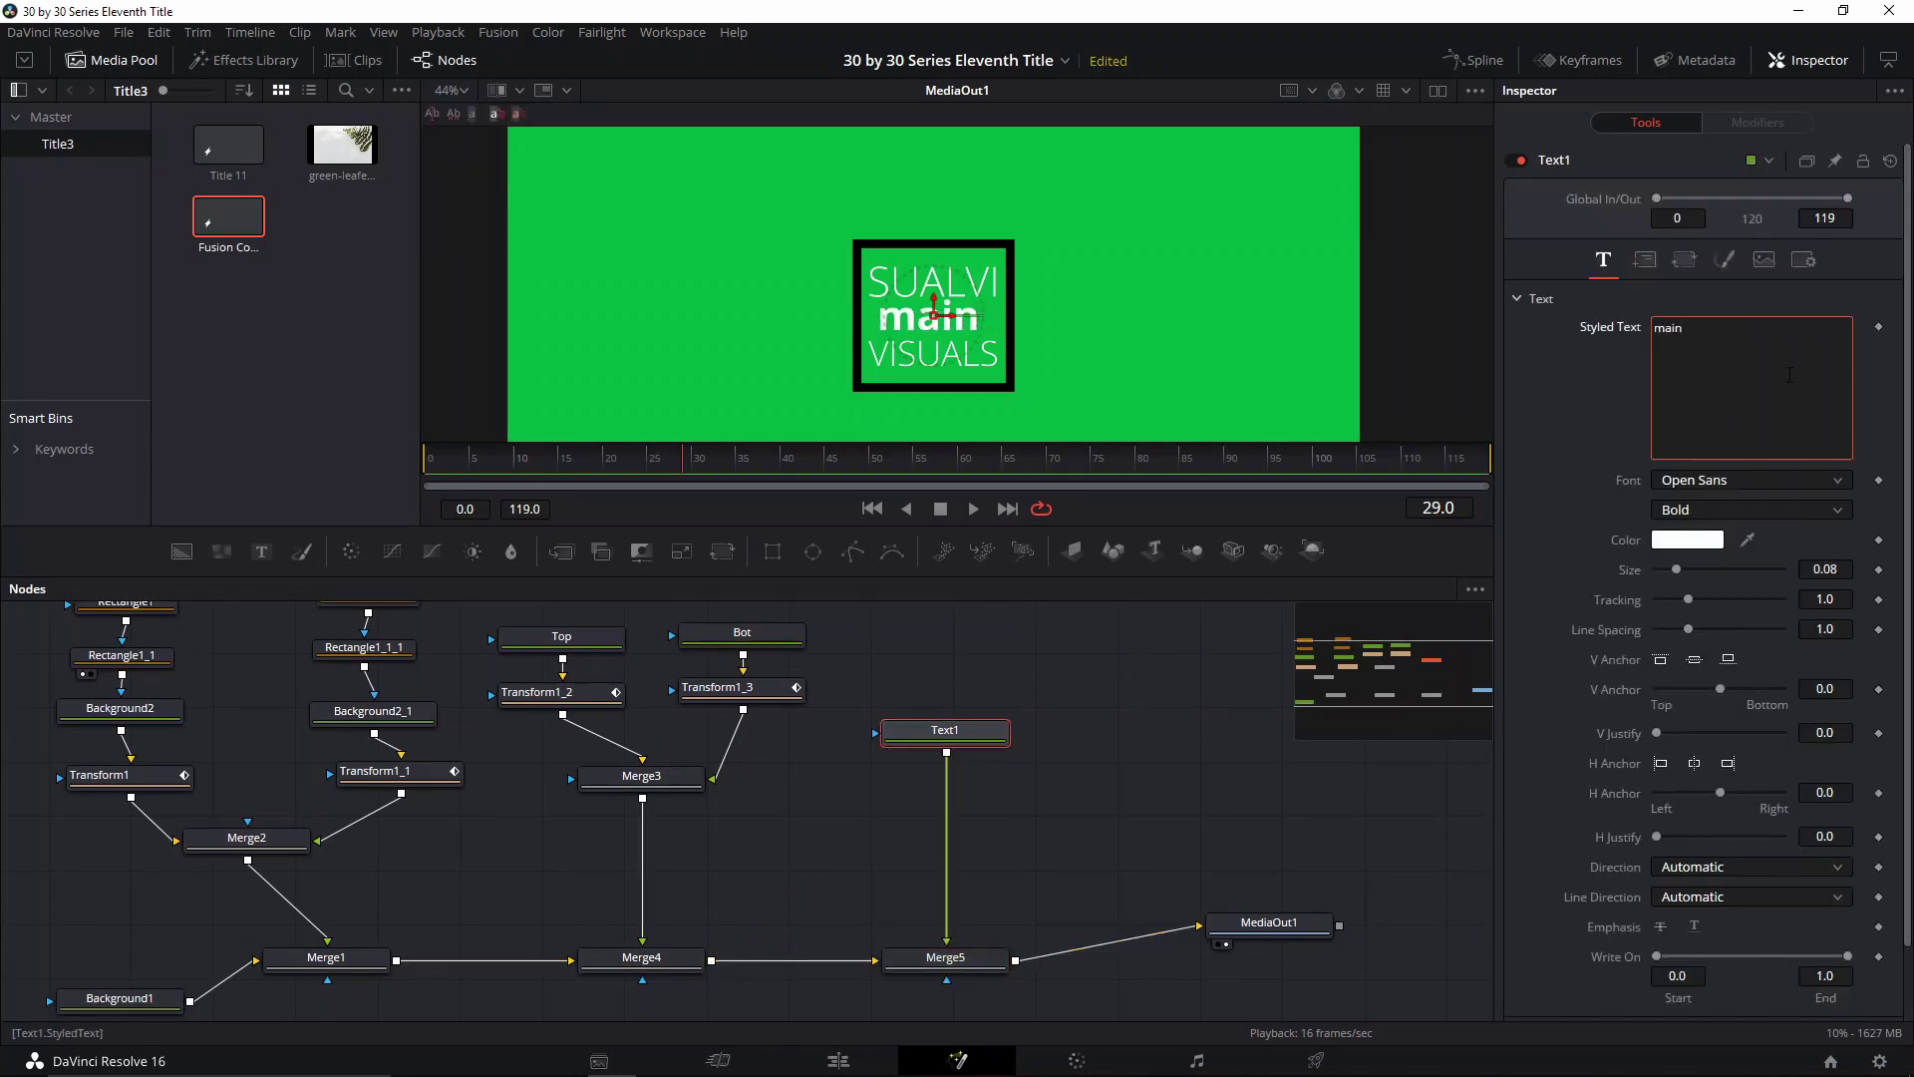
Replace the main text with MAIN TITLE and set its size to 0.0906
key("BackSpace")
key("BackSpace")
key("BackSpace")
key("BackSpace")
type("MAIN TITLE")
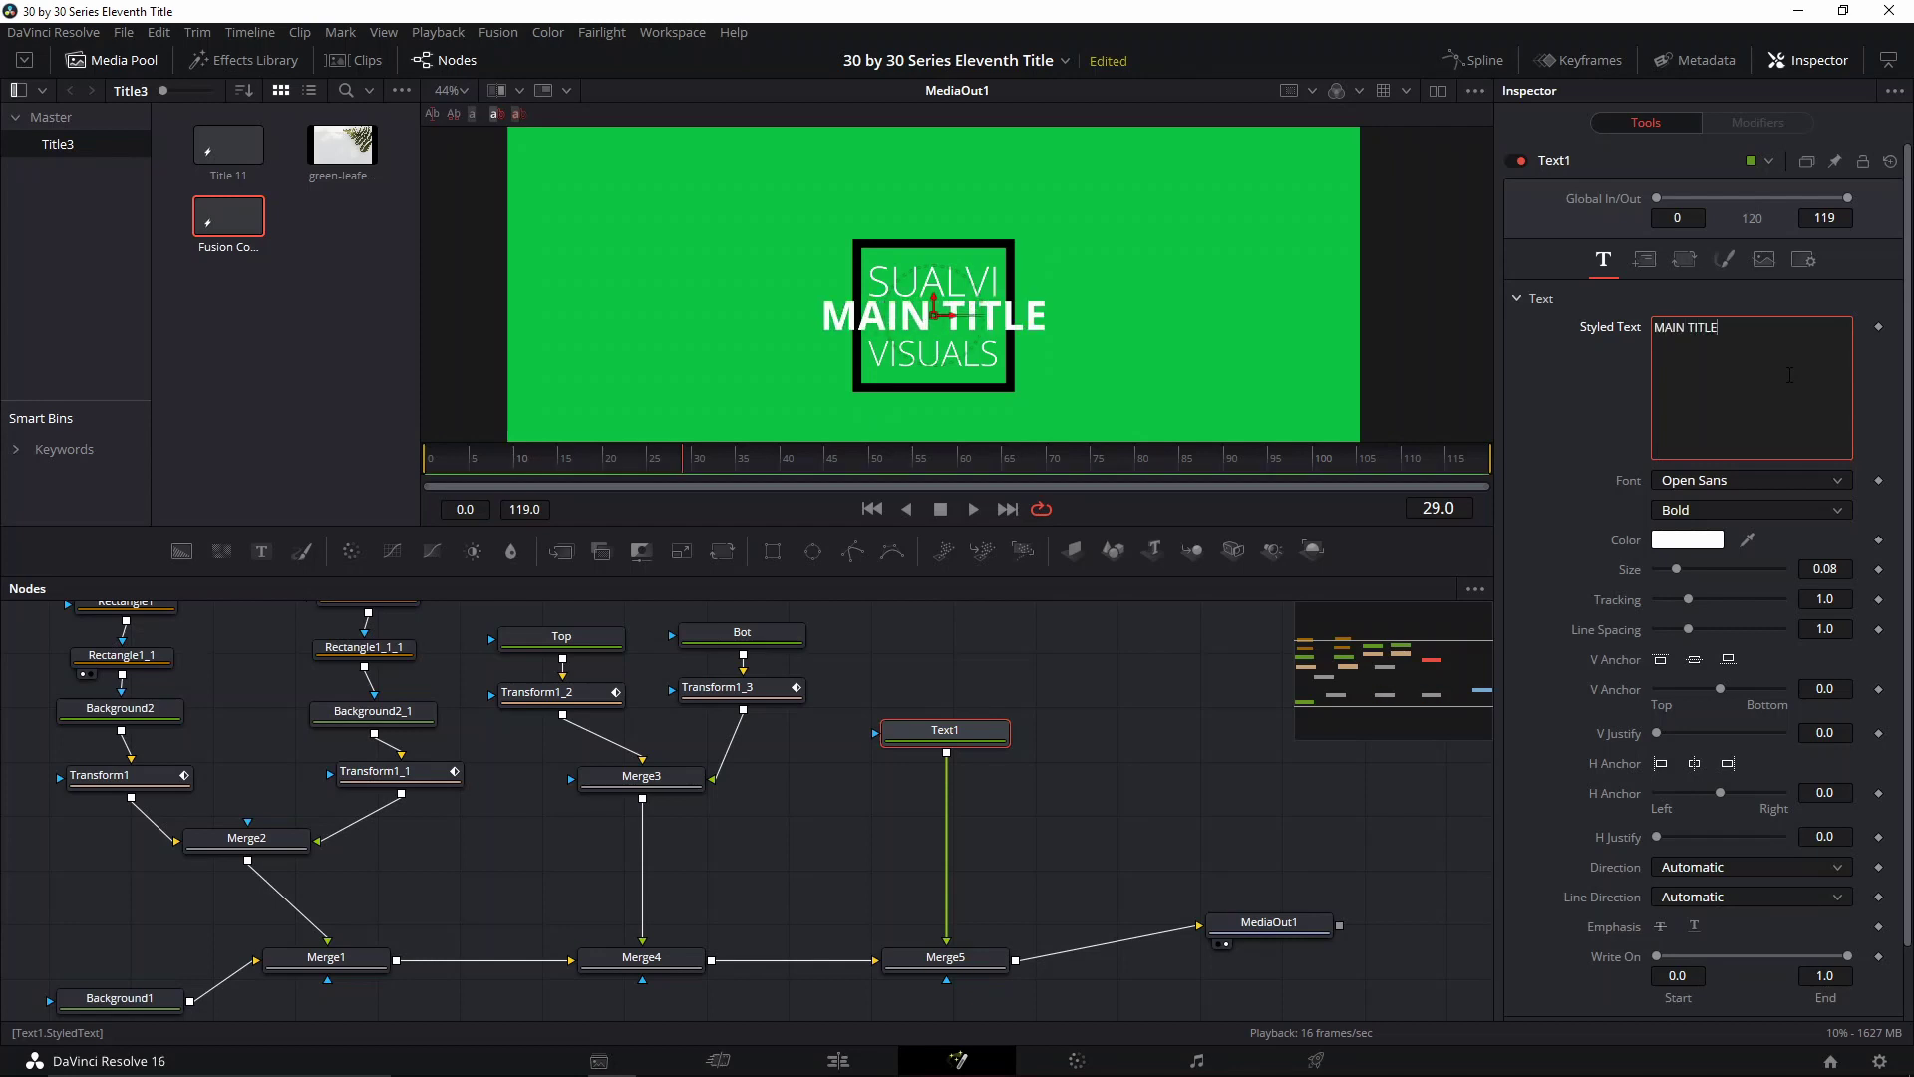
left_click_drag(1677, 573, 1681, 574)
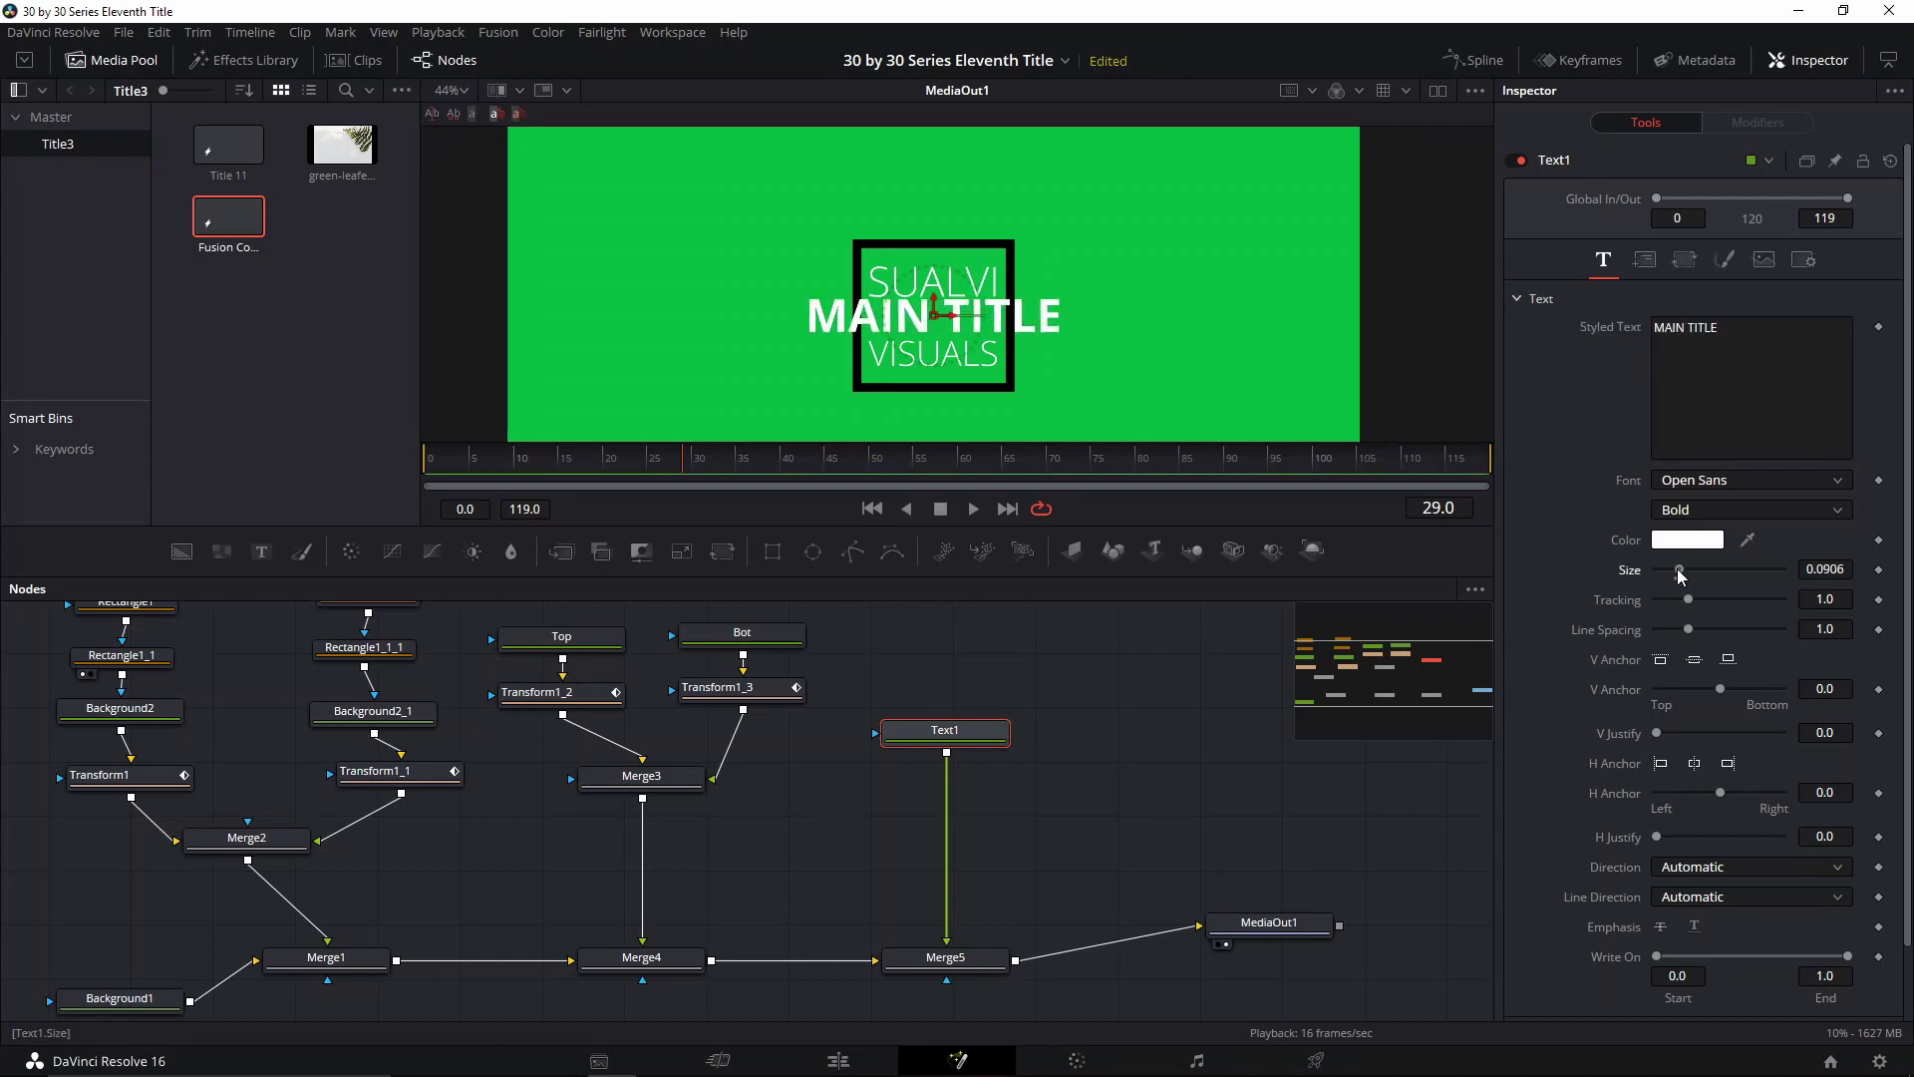
Set the main title's font to Octarine Light and its tracking to 1.1102
left_click(1701, 484)
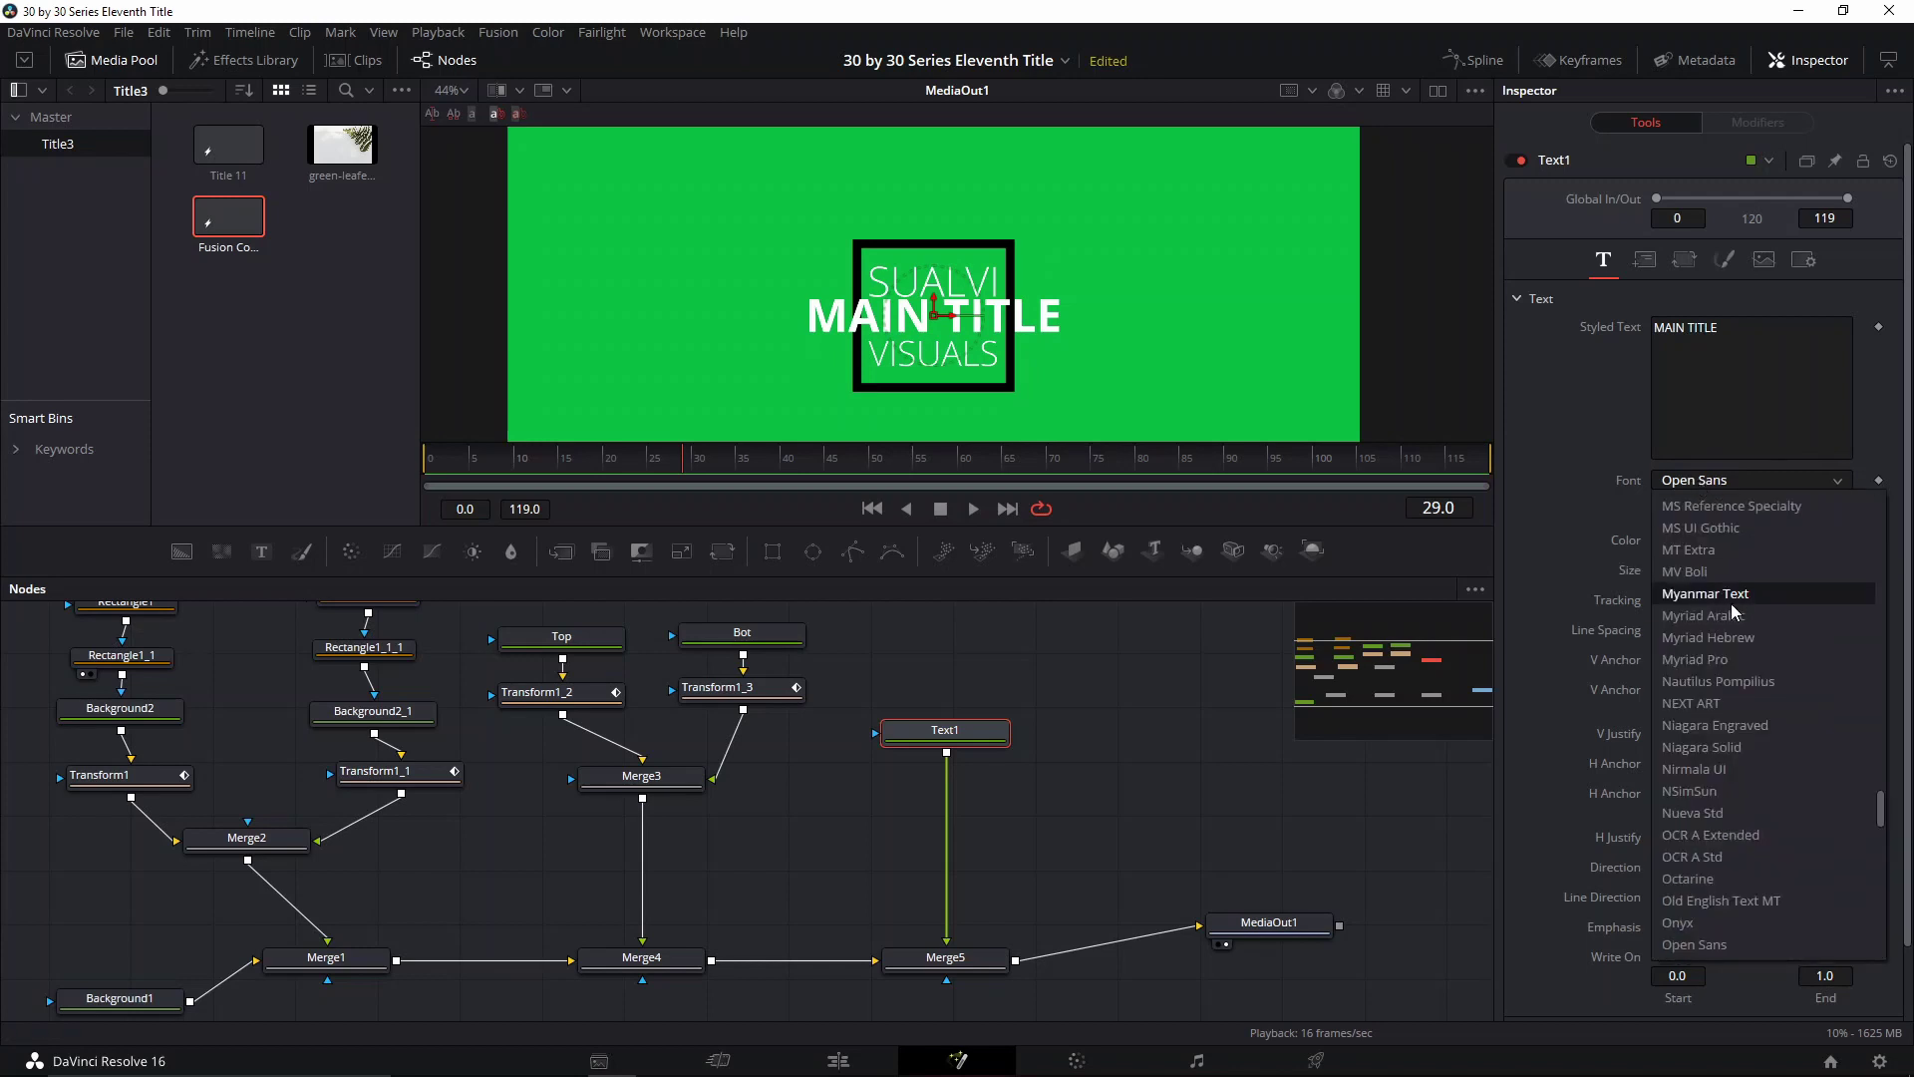
left_click(1712, 877)
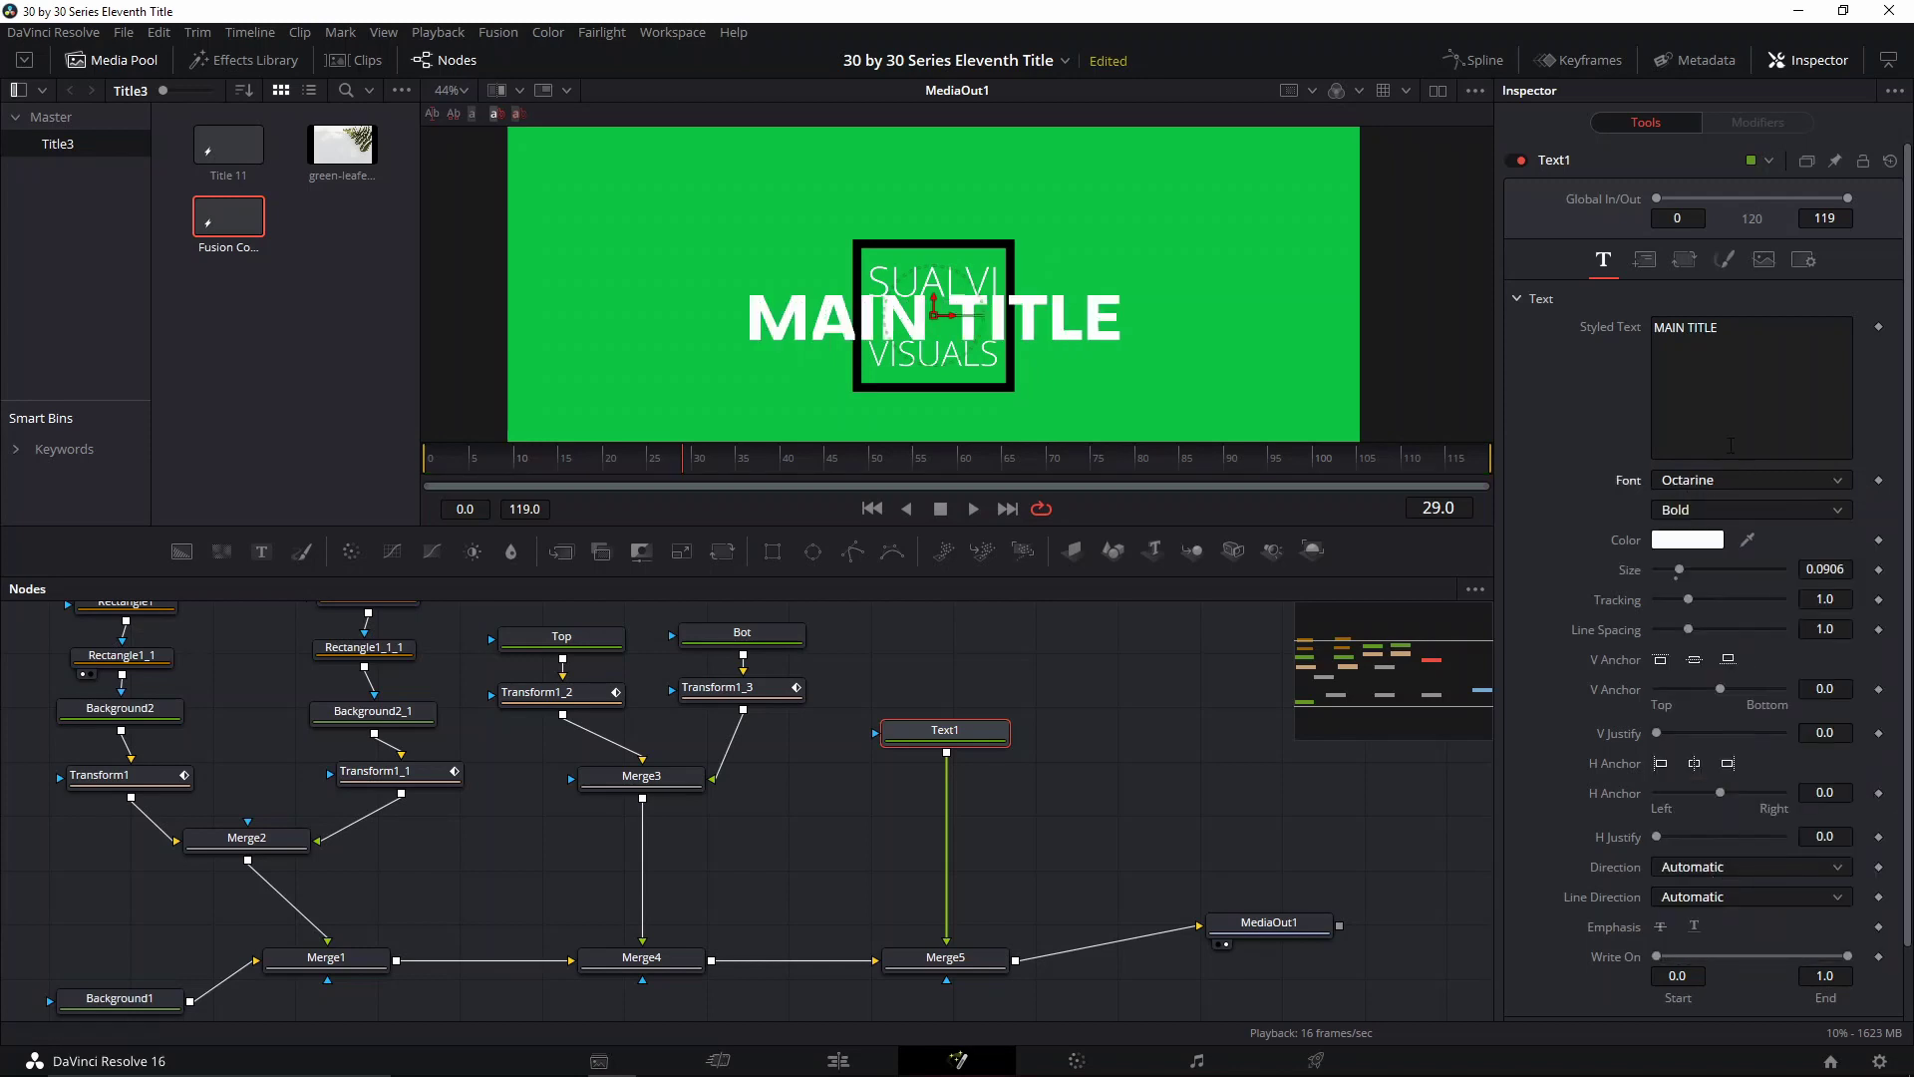
left_click(1705, 506)
left_click(1707, 576)
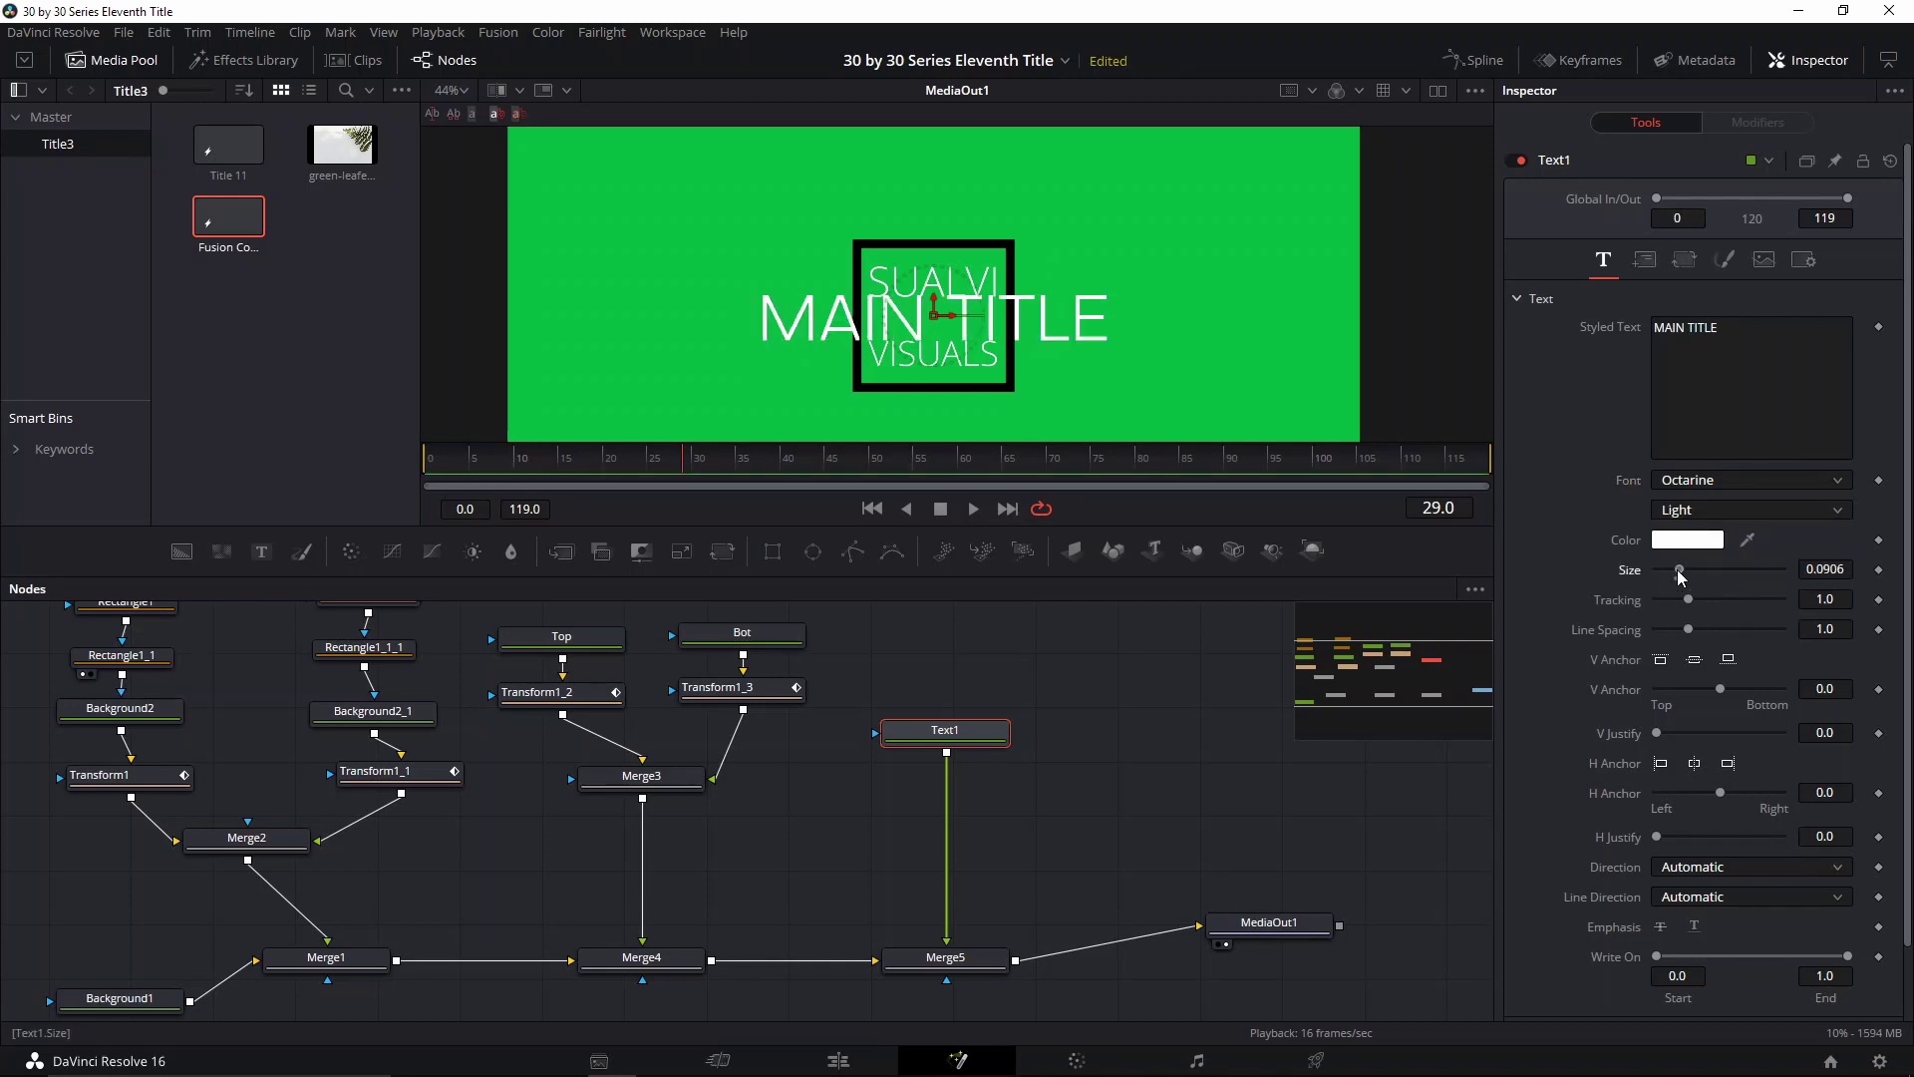
left_click_drag(1690, 598, 1722, 611)
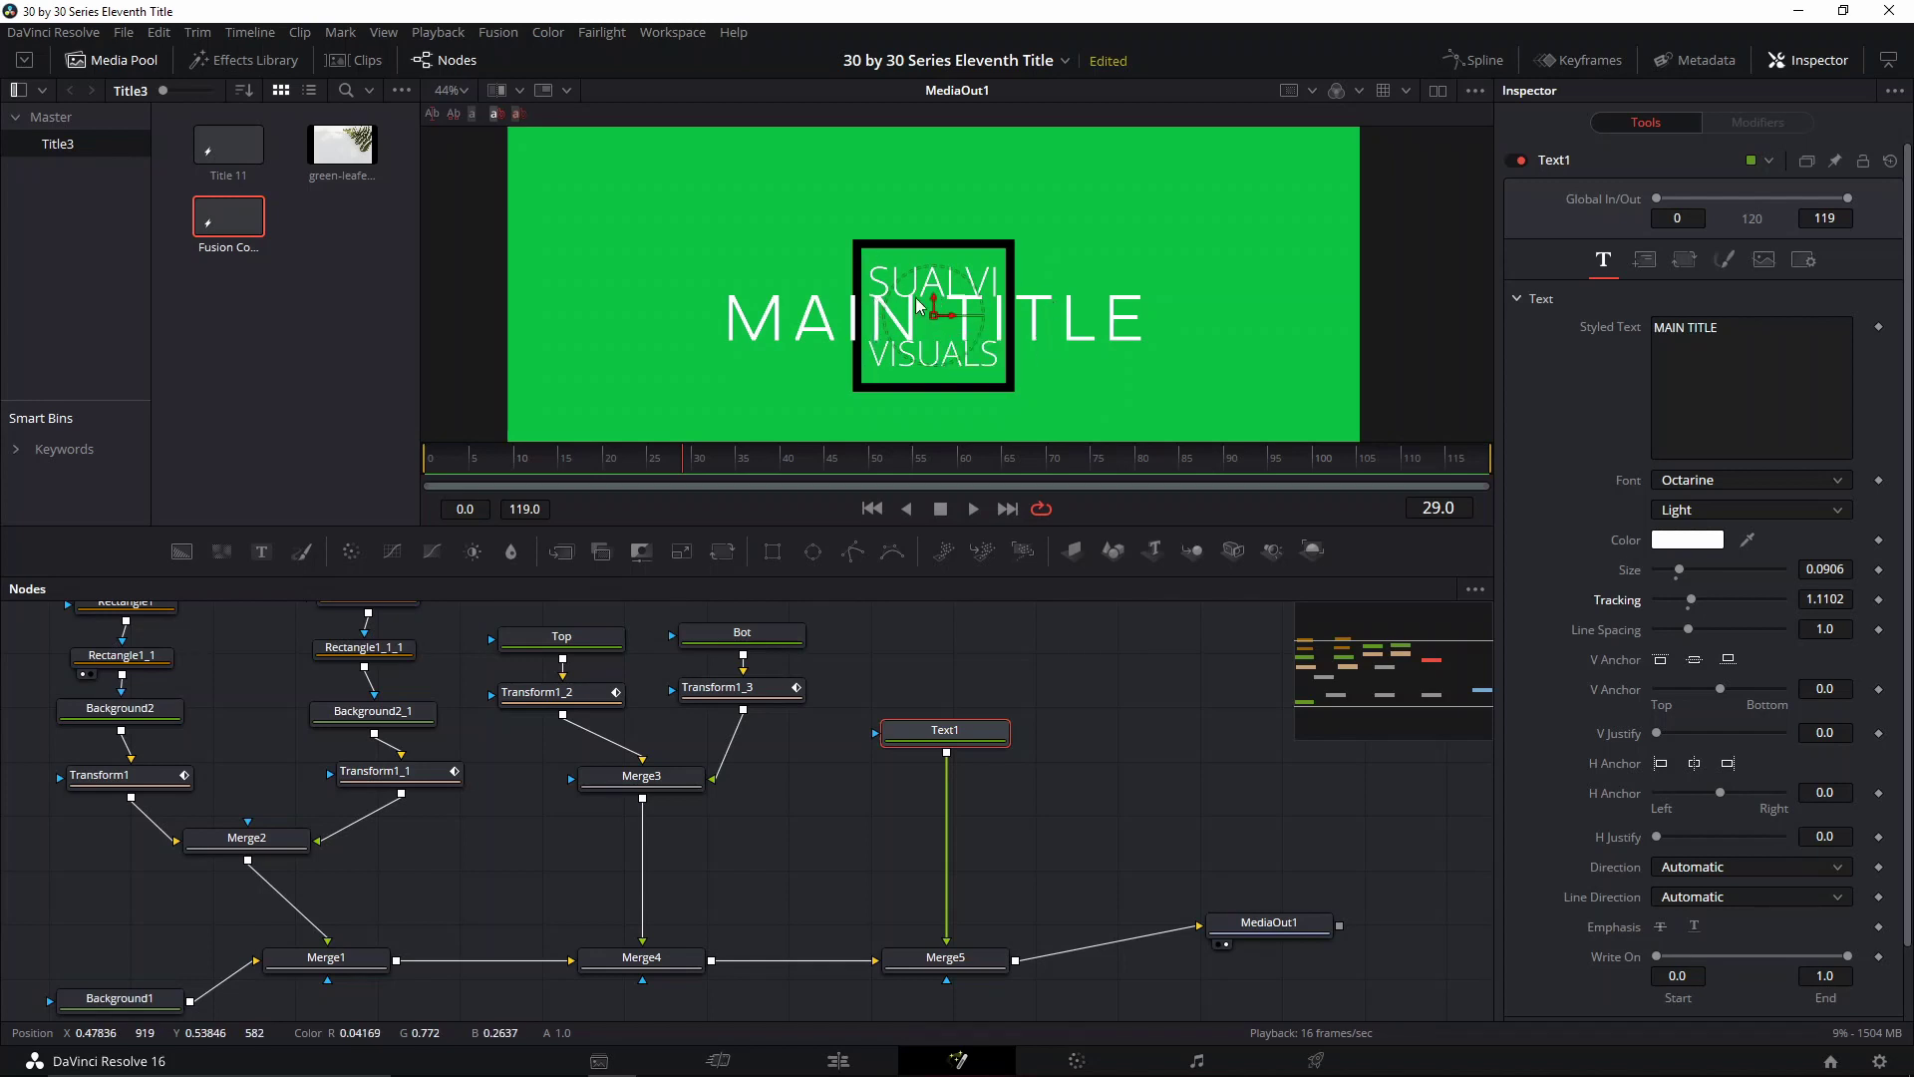
Raise the frame's upper half at frame 29 by setting Transform1's Center Y to about 0.562
left_click(596, 691)
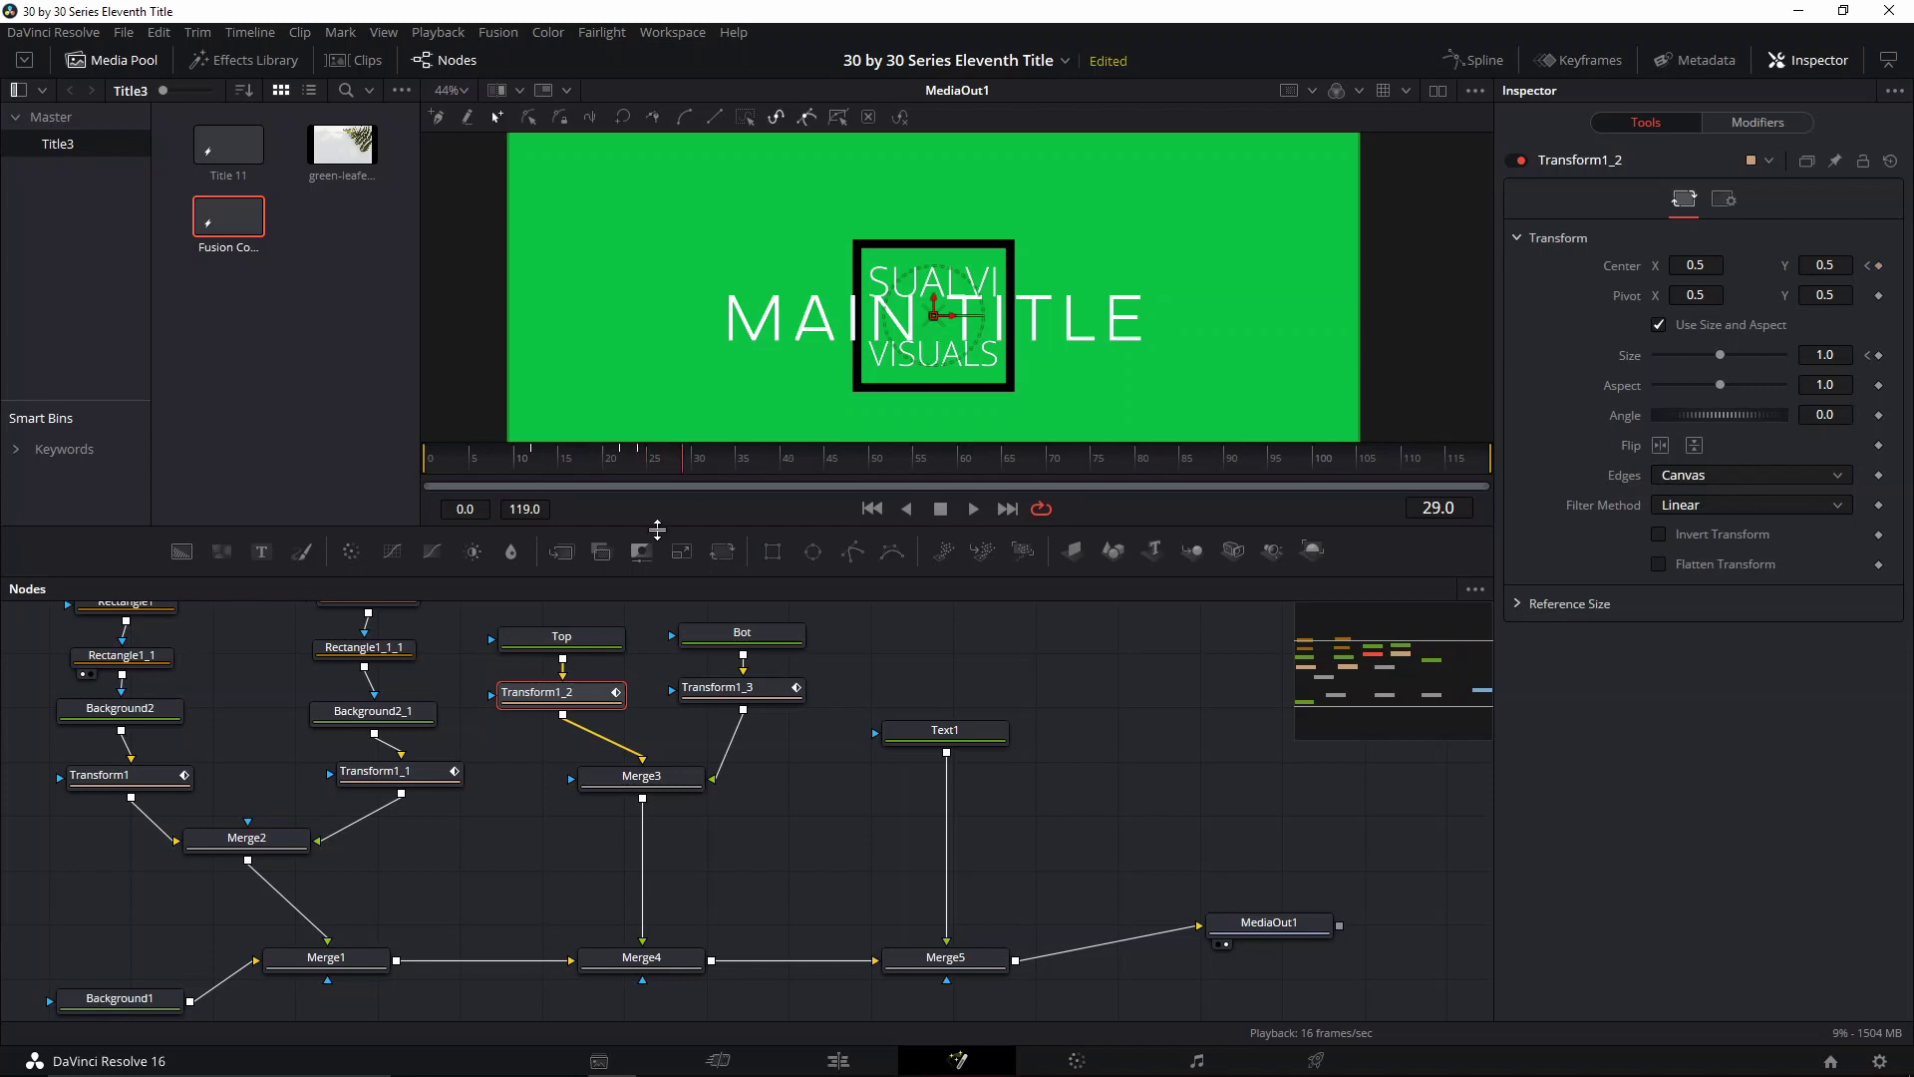
left_click(139, 776)
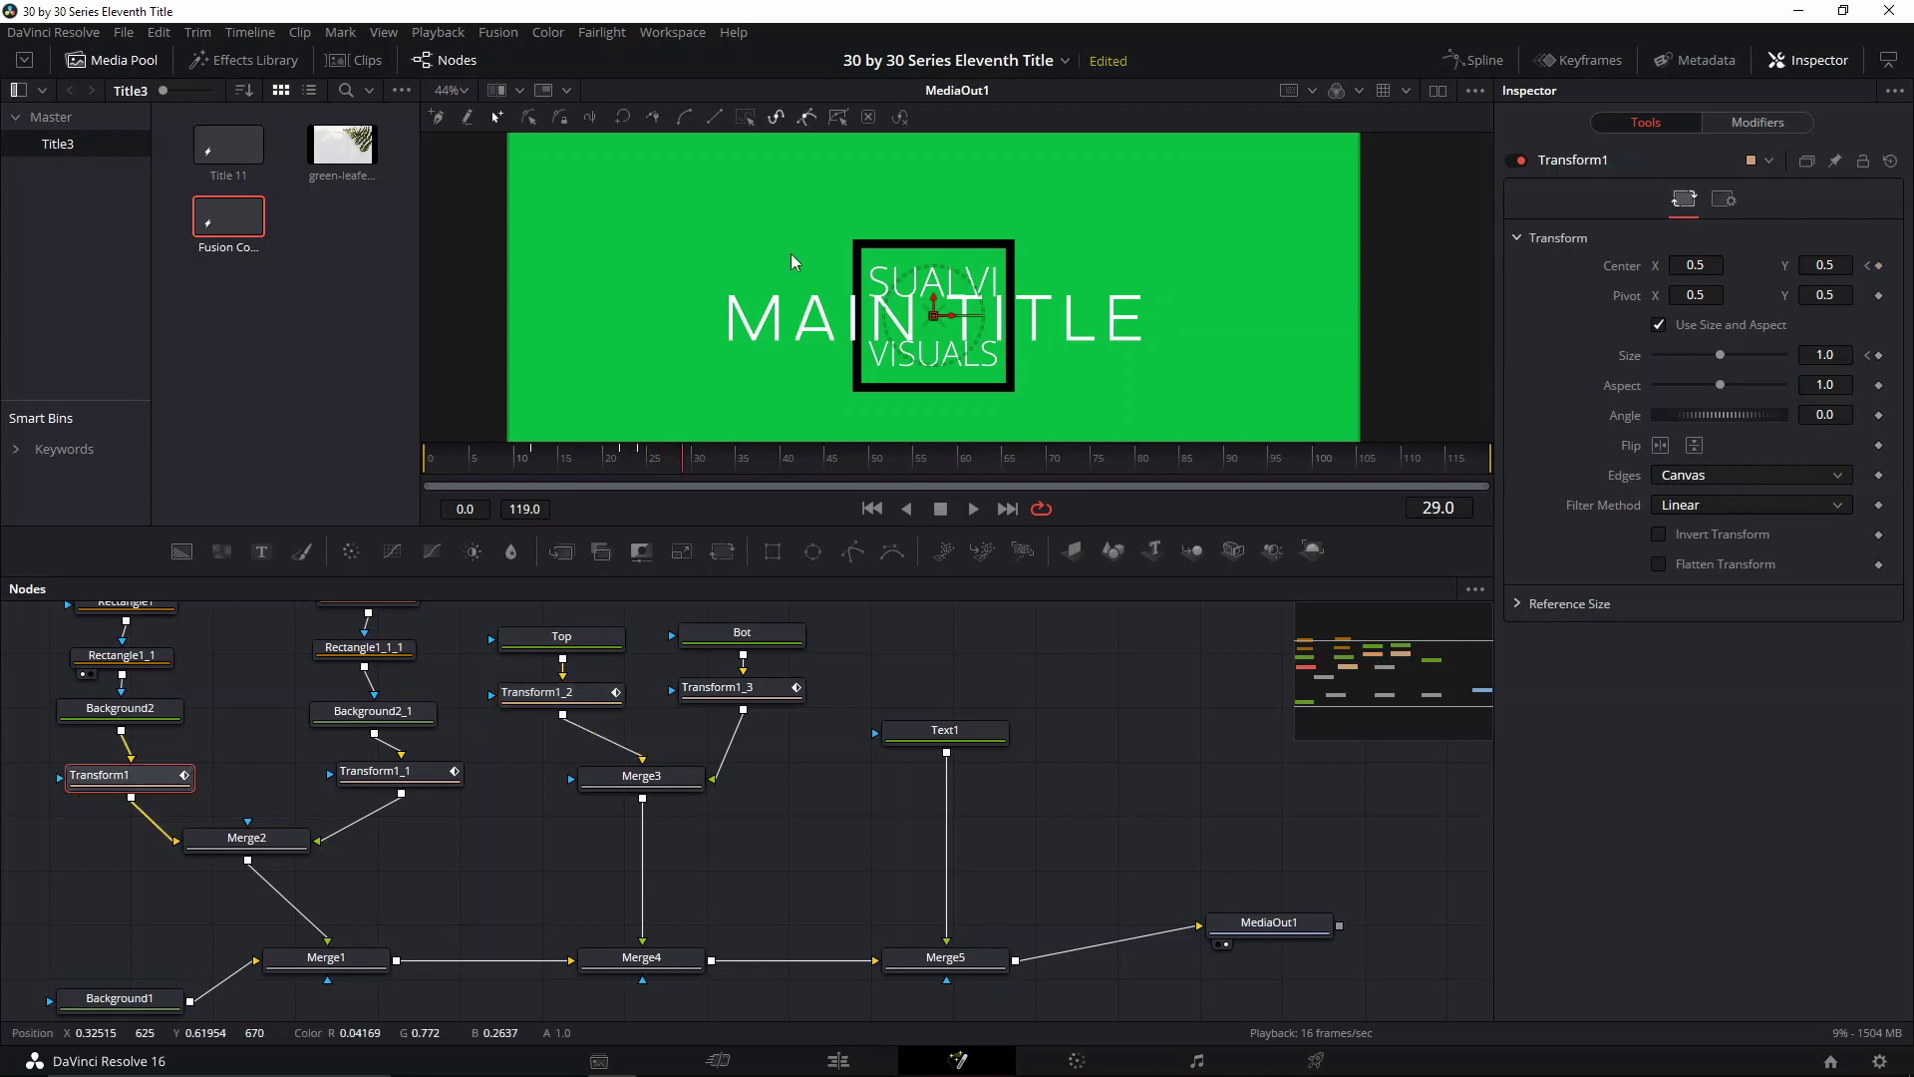
left_click_drag(938, 297, 927, 279)
scroll(893, 295, "up", 5)
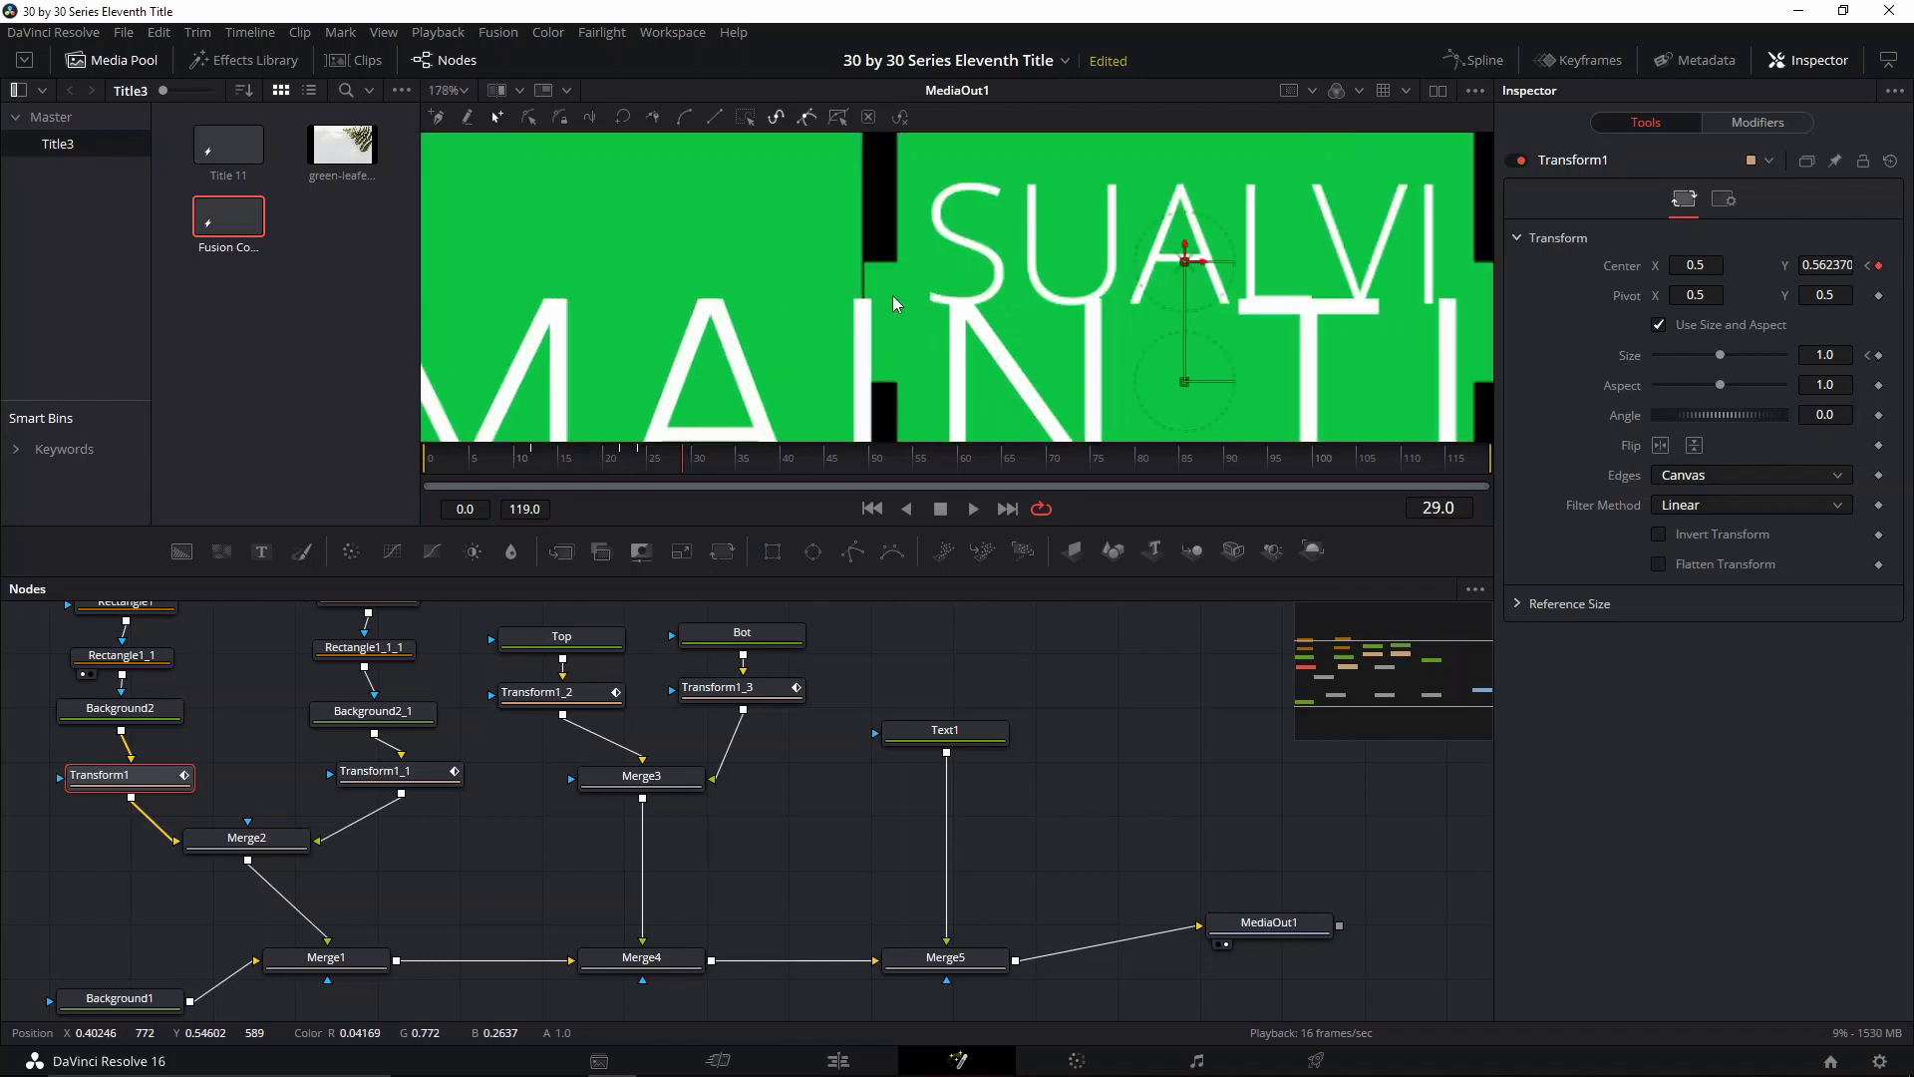
scroll(858, 359, "down", 2)
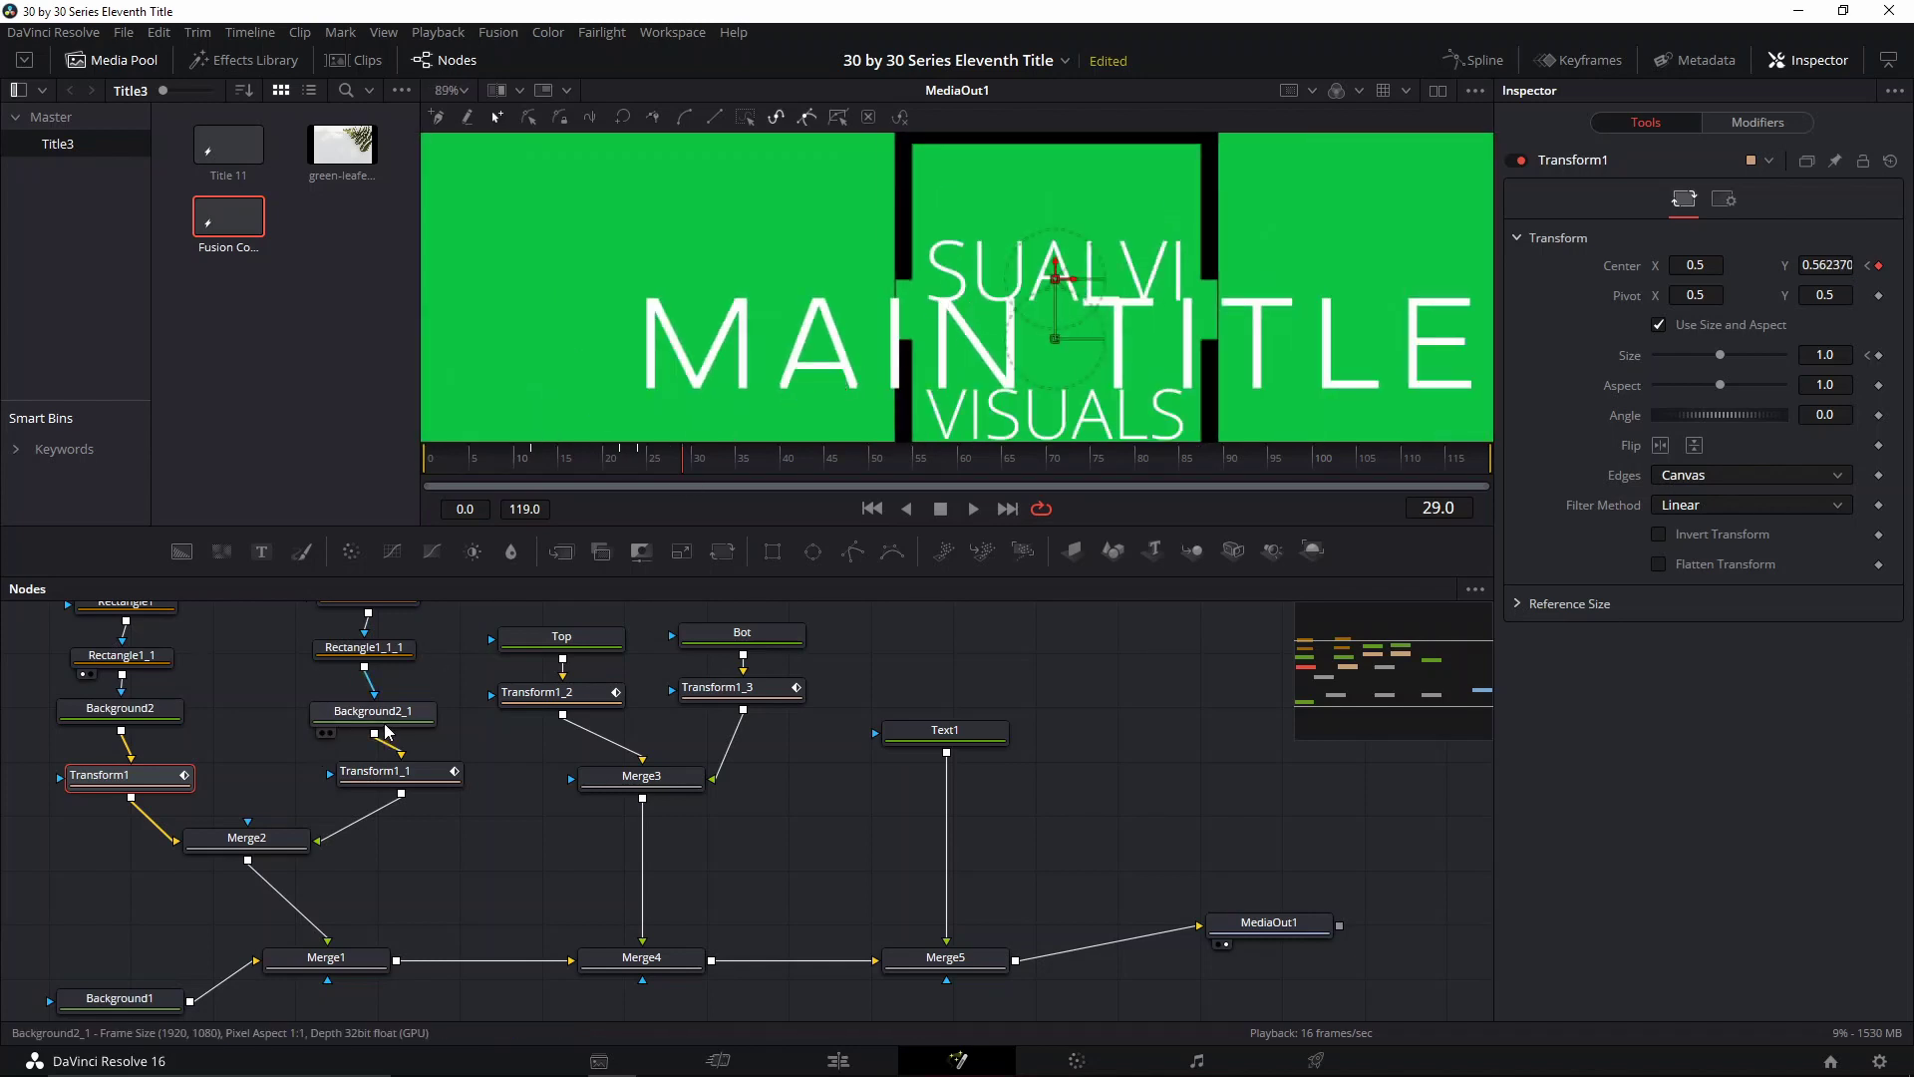
Lower the frame's bottom half at frame 29 by setting Transform1_1's Center Y to about 0.439
left_click(398, 770)
scroll(977, 388, "down", 3)
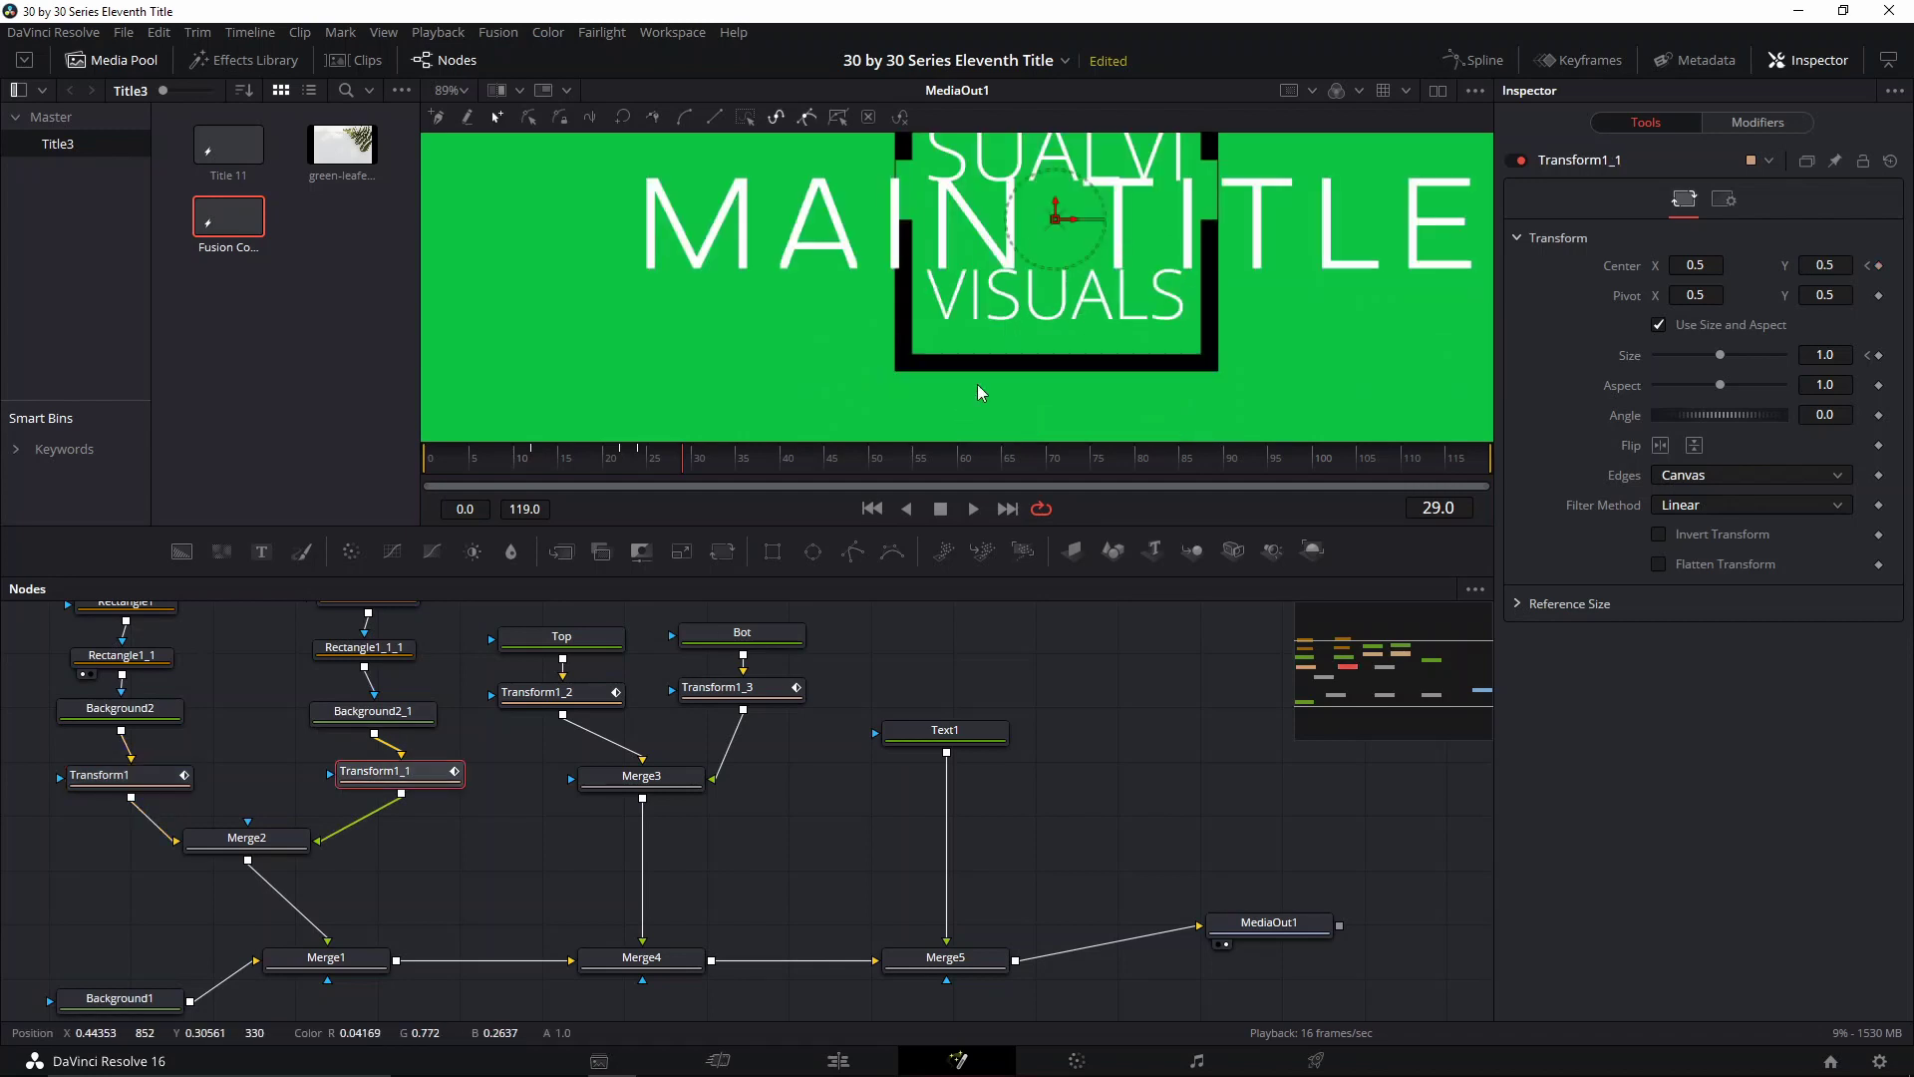
left_click_drag(1051, 209, 1074, 258)
scroll(1302, 327, "down", 3)
left_click_drag(1302, 327, 1205, 374)
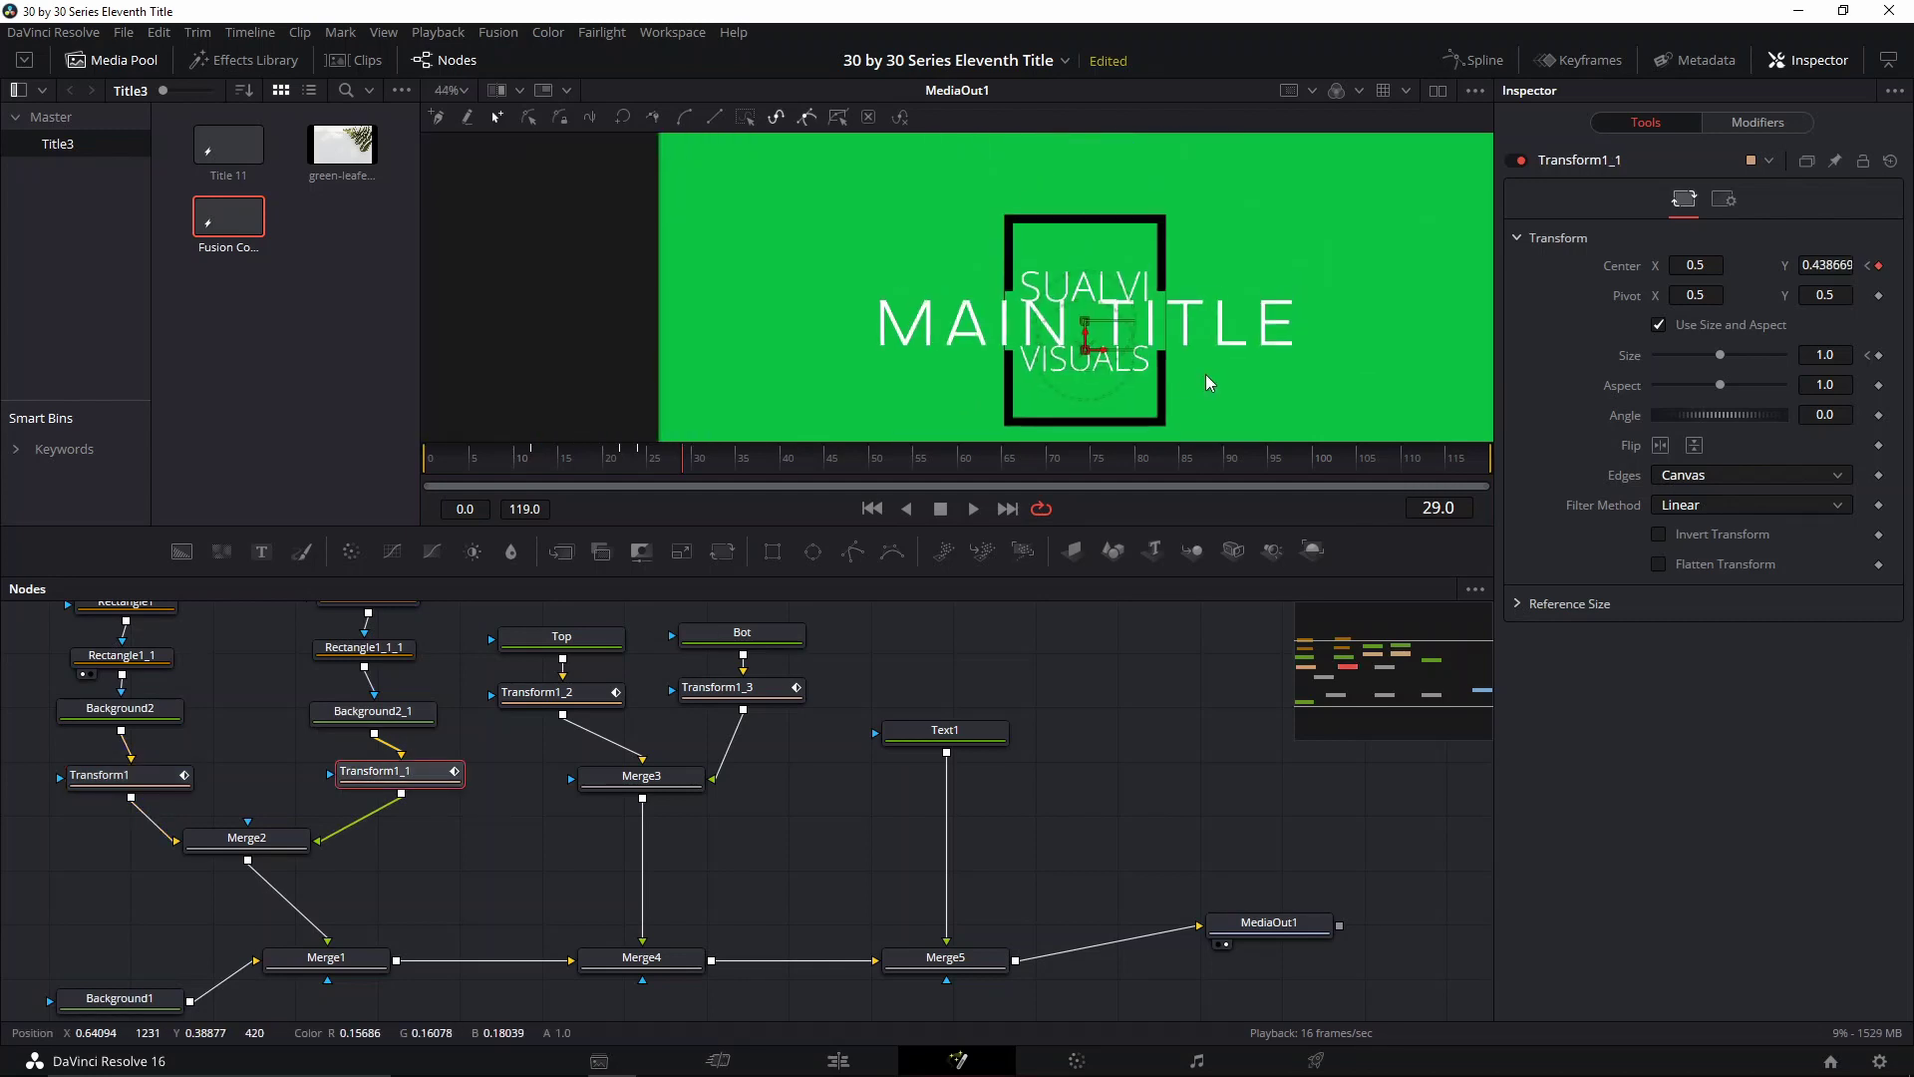
scroll(1187, 371, "up", 3)
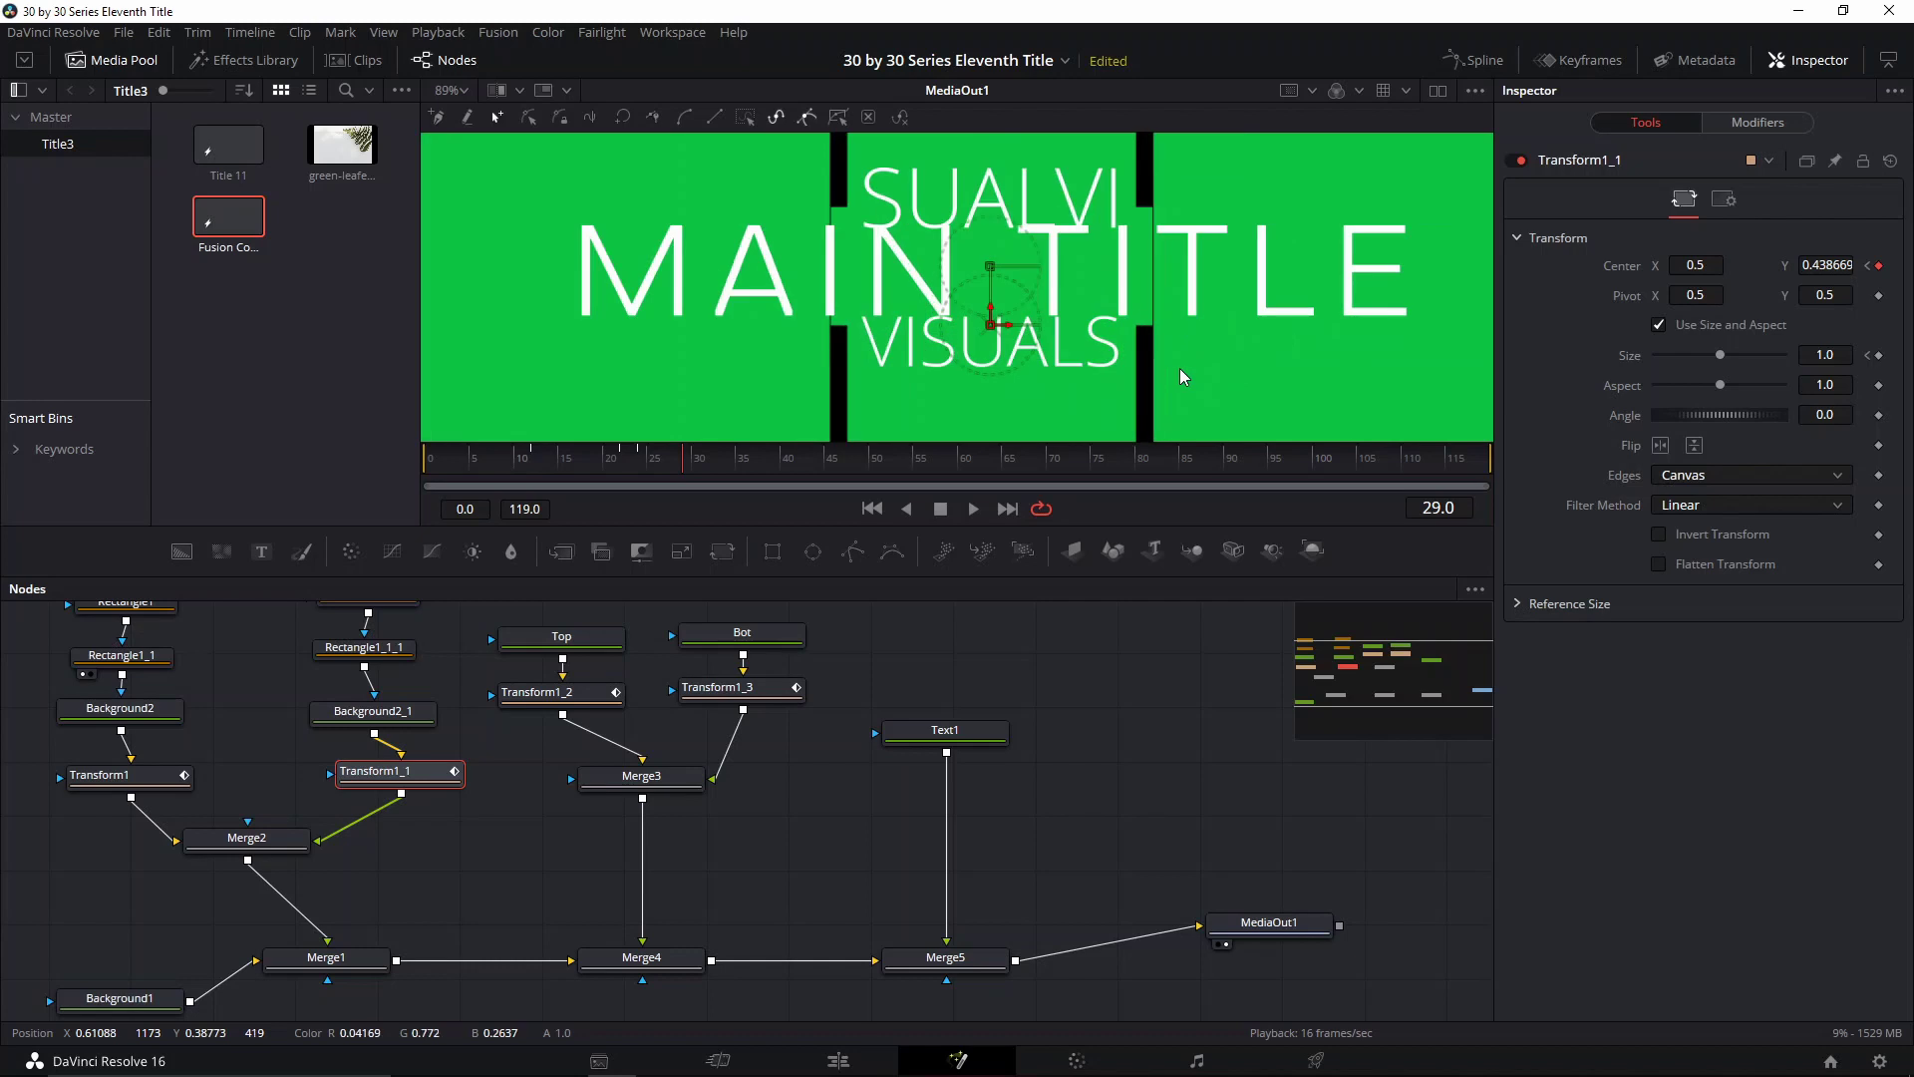
Widen the subtracting masks, setting Rectangle1_1's width to 0.2081 and Rectangle1_1_1's width to 0.213
left_click(150, 661)
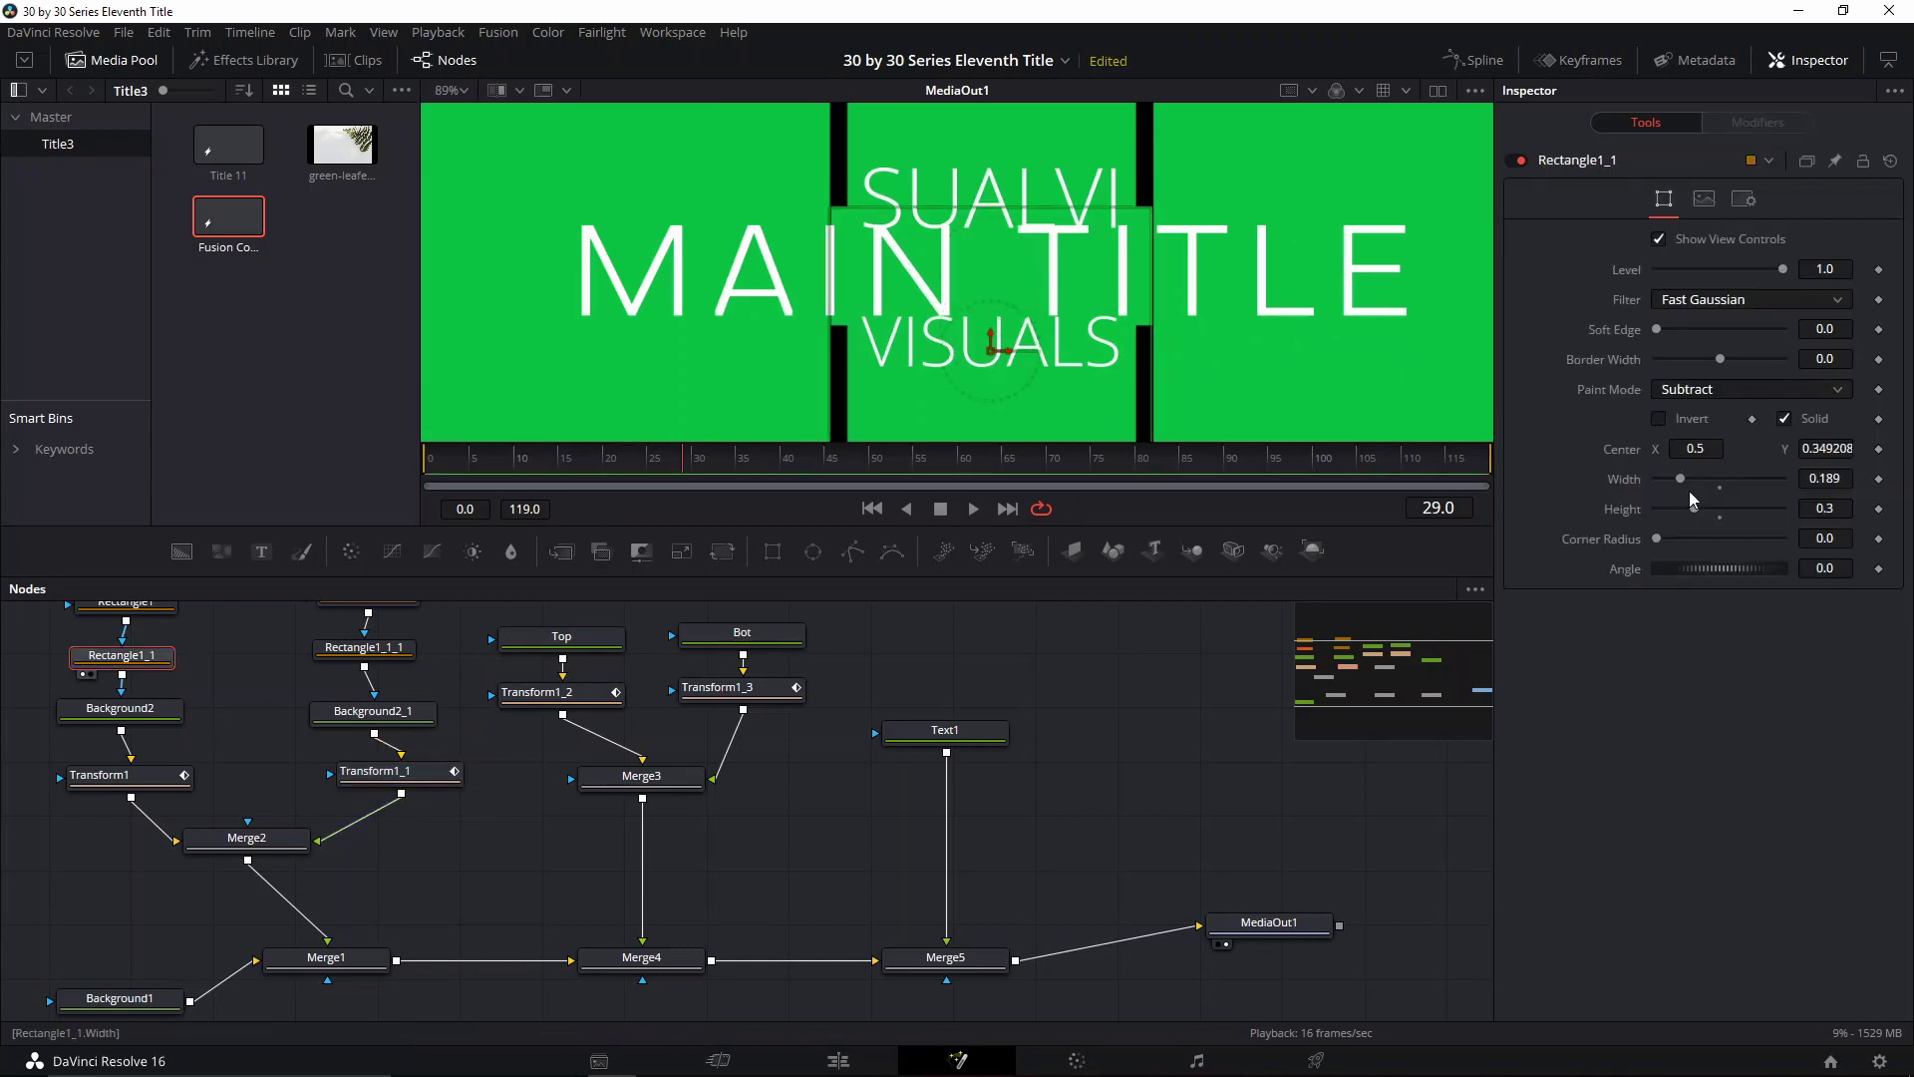
left_click_drag(1680, 479, 1683, 476)
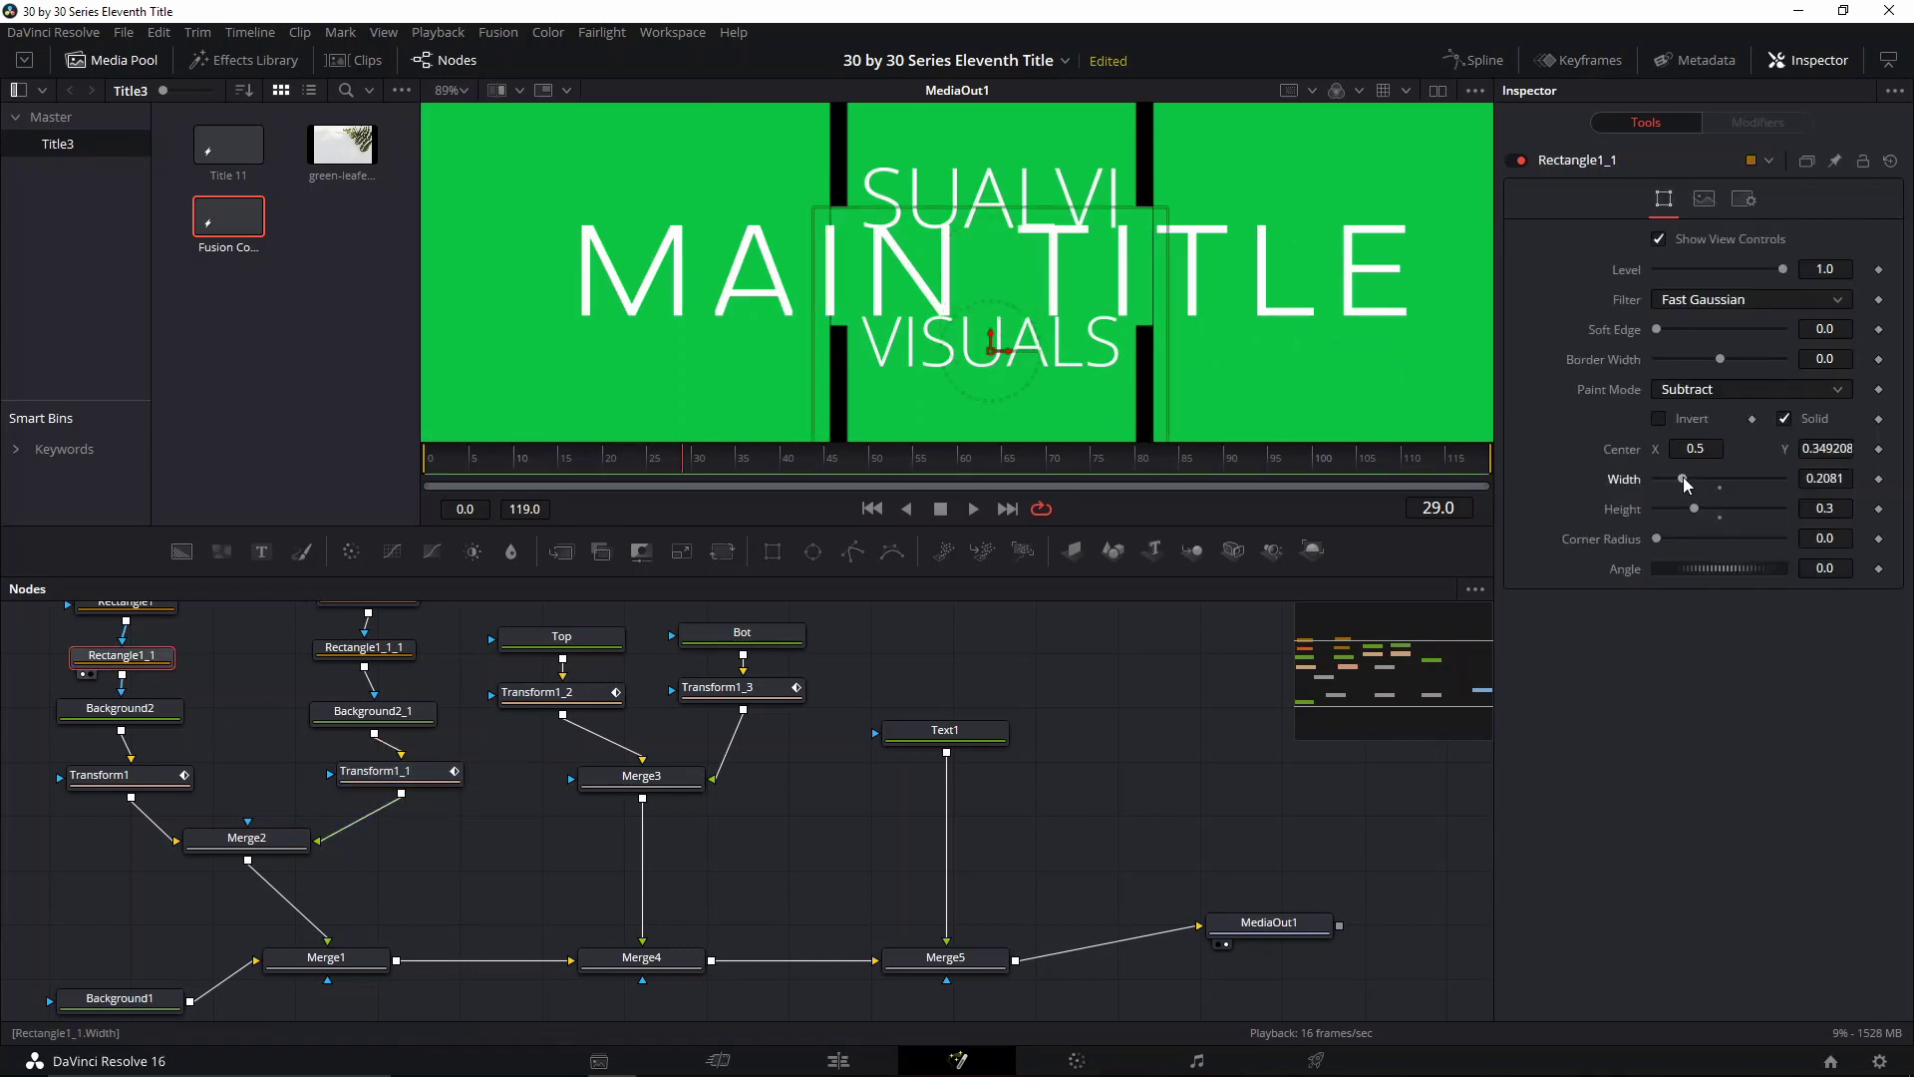
left_click(375, 653)
left_click_drag(1681, 482, 1684, 482)
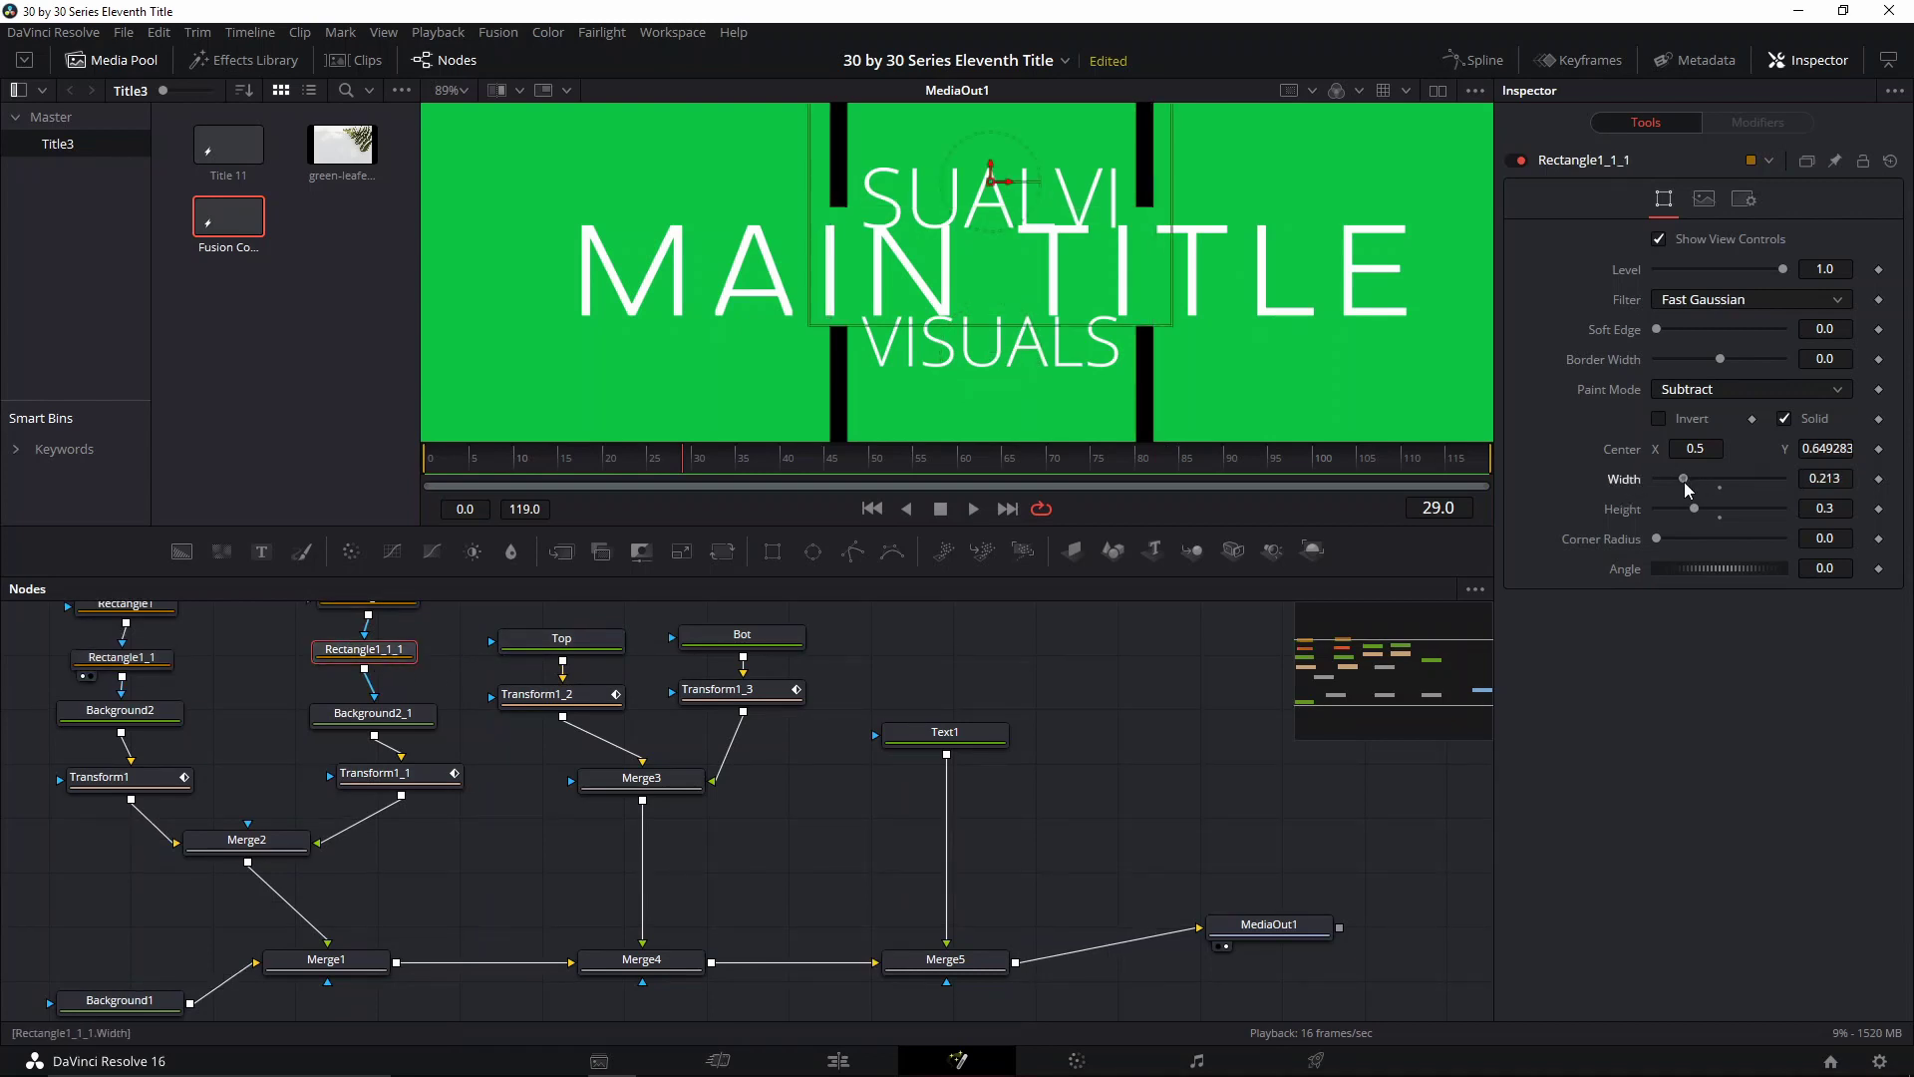
left_click(939, 660)
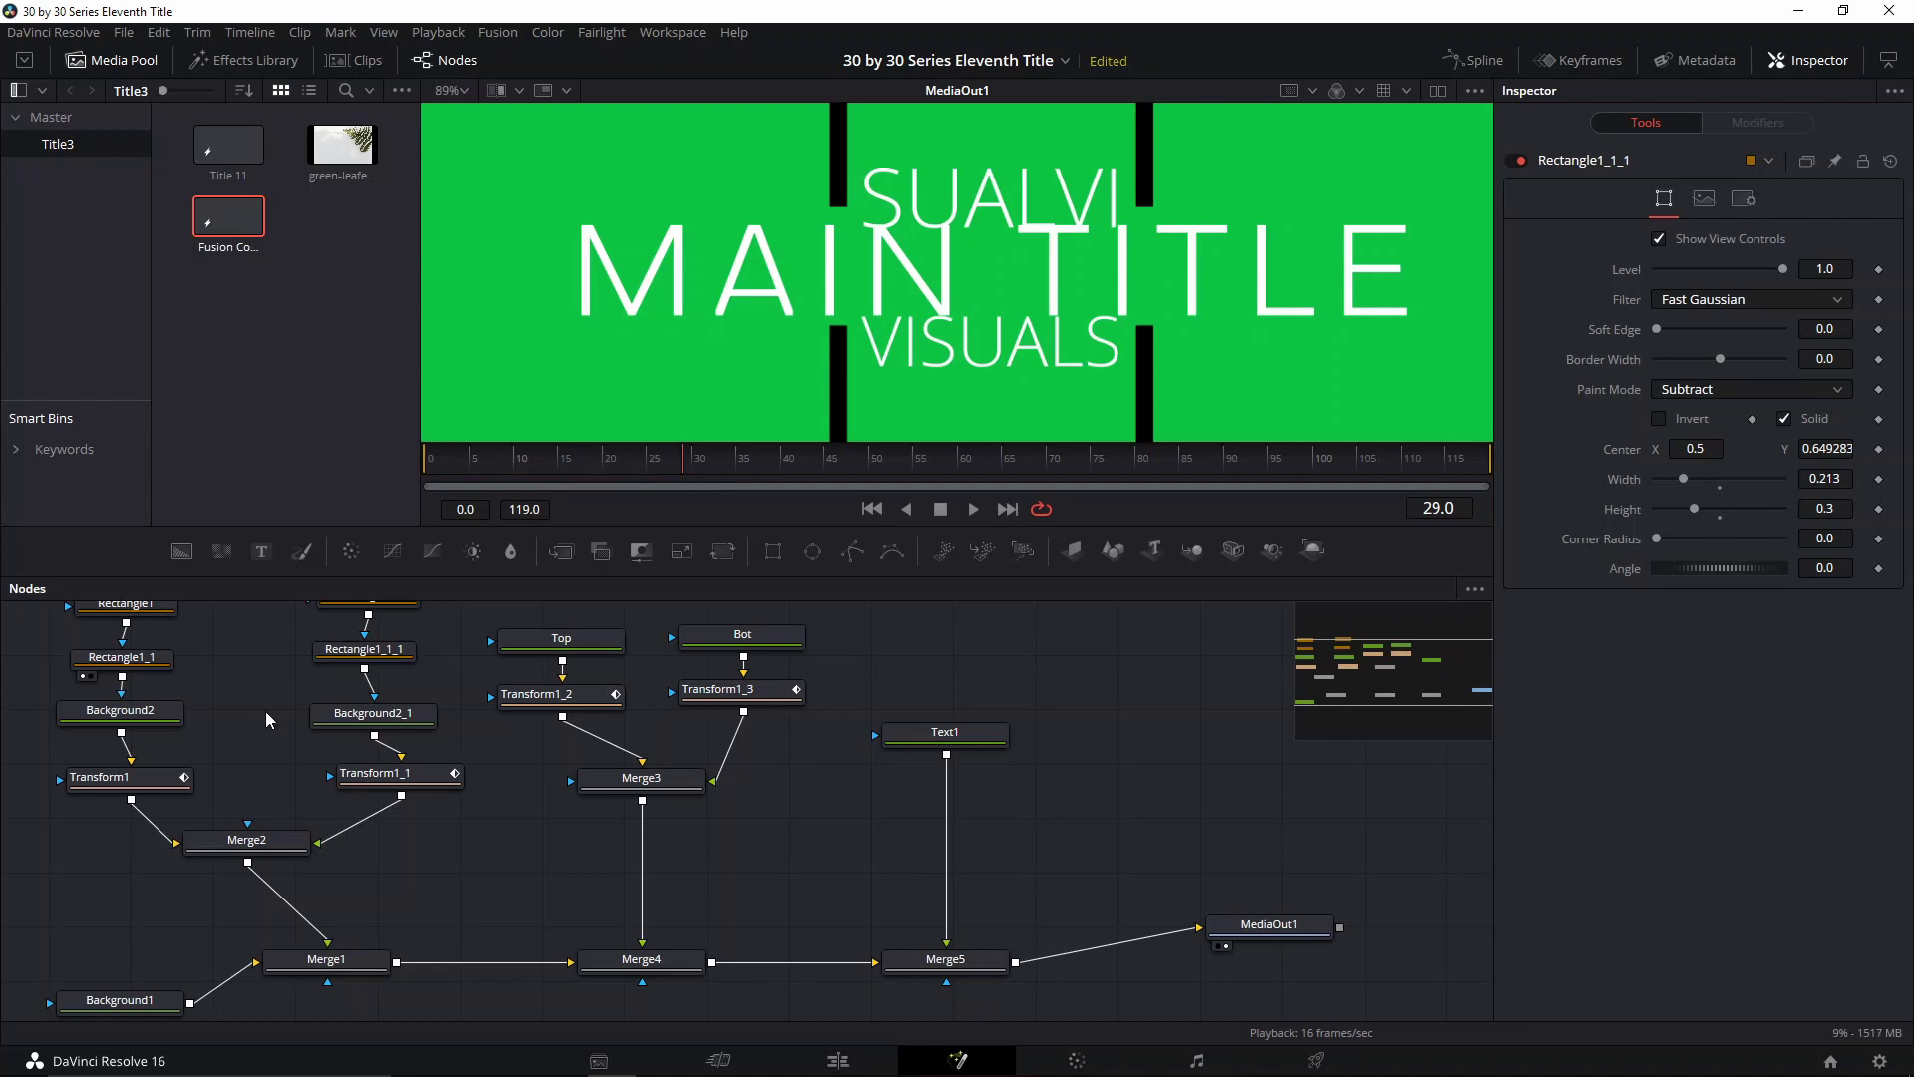
Separate the Top and Bot texts at frame 29, setting Center Y to about 0.551 in Transform1_2 and 0.451 in Transform1_3
left_click(518, 698)
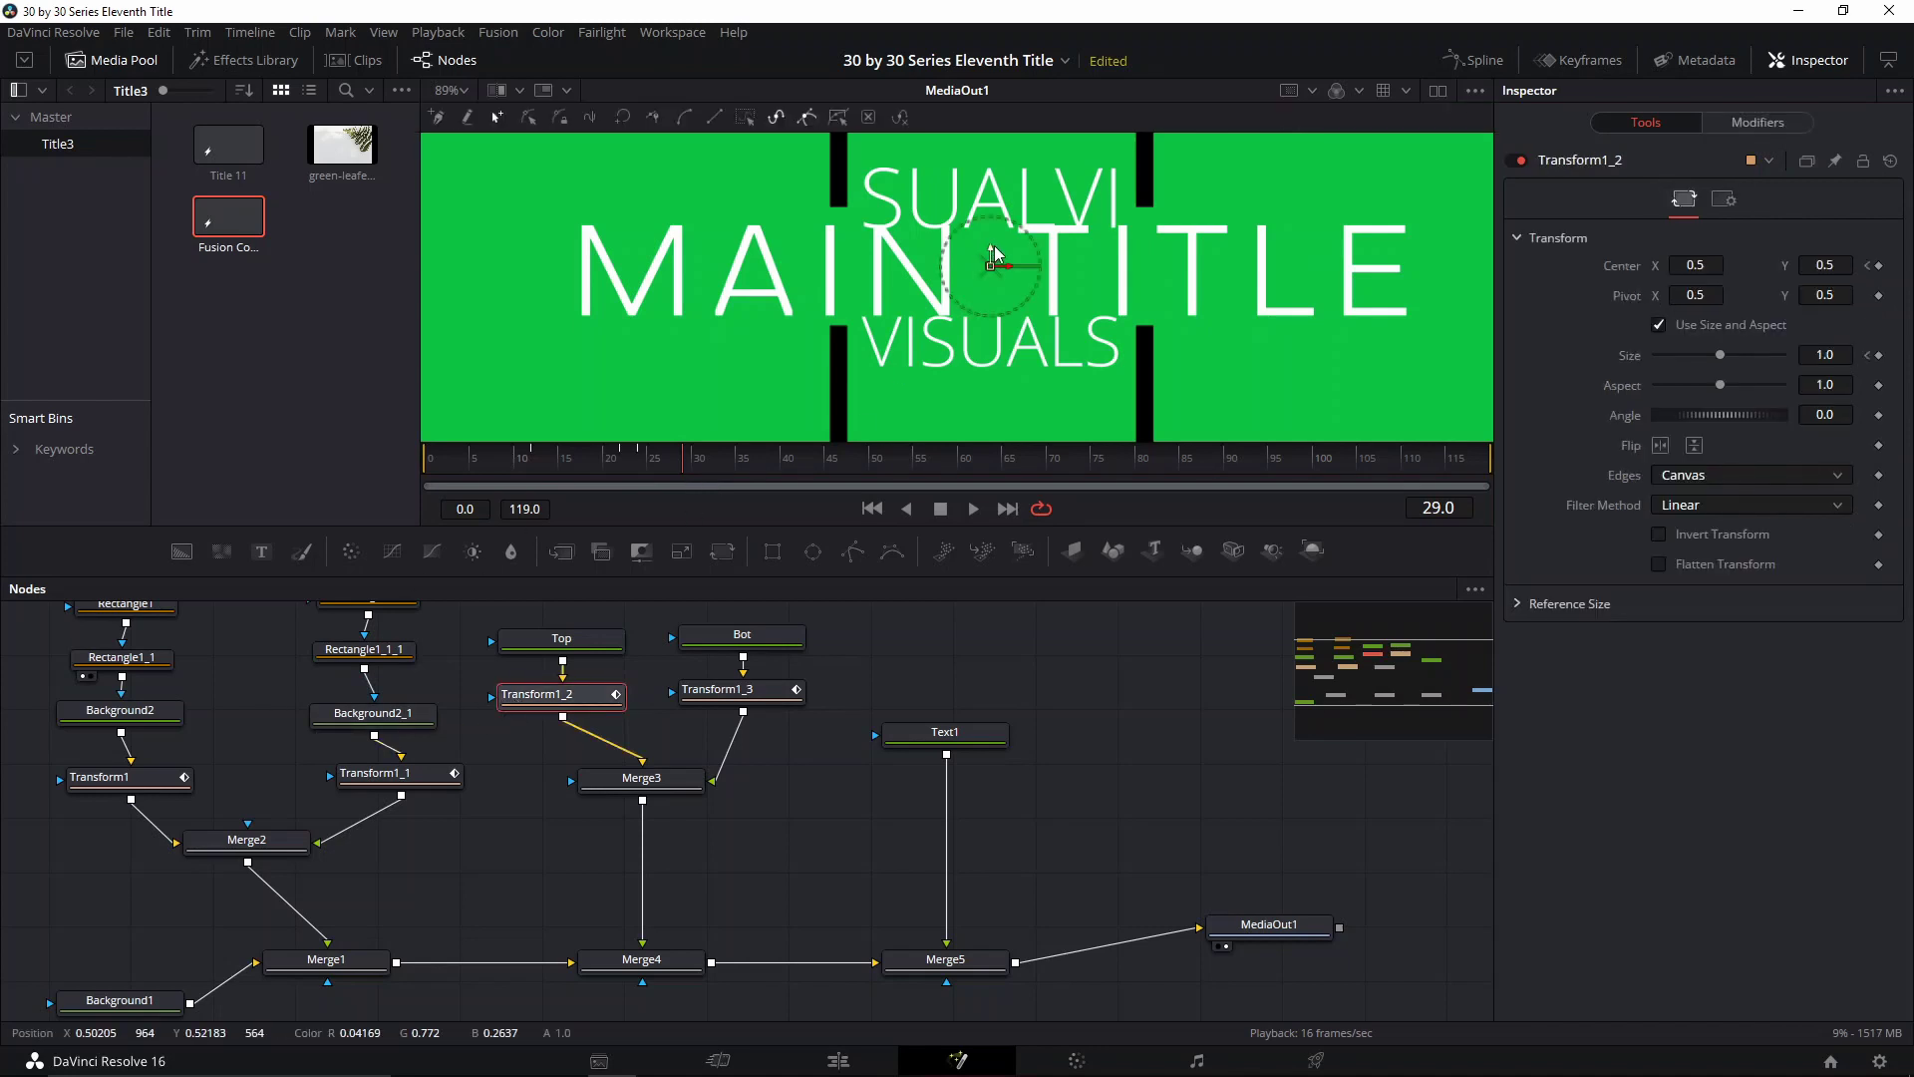
left_click_drag(990, 225, 1029, 281)
left_click(766, 688)
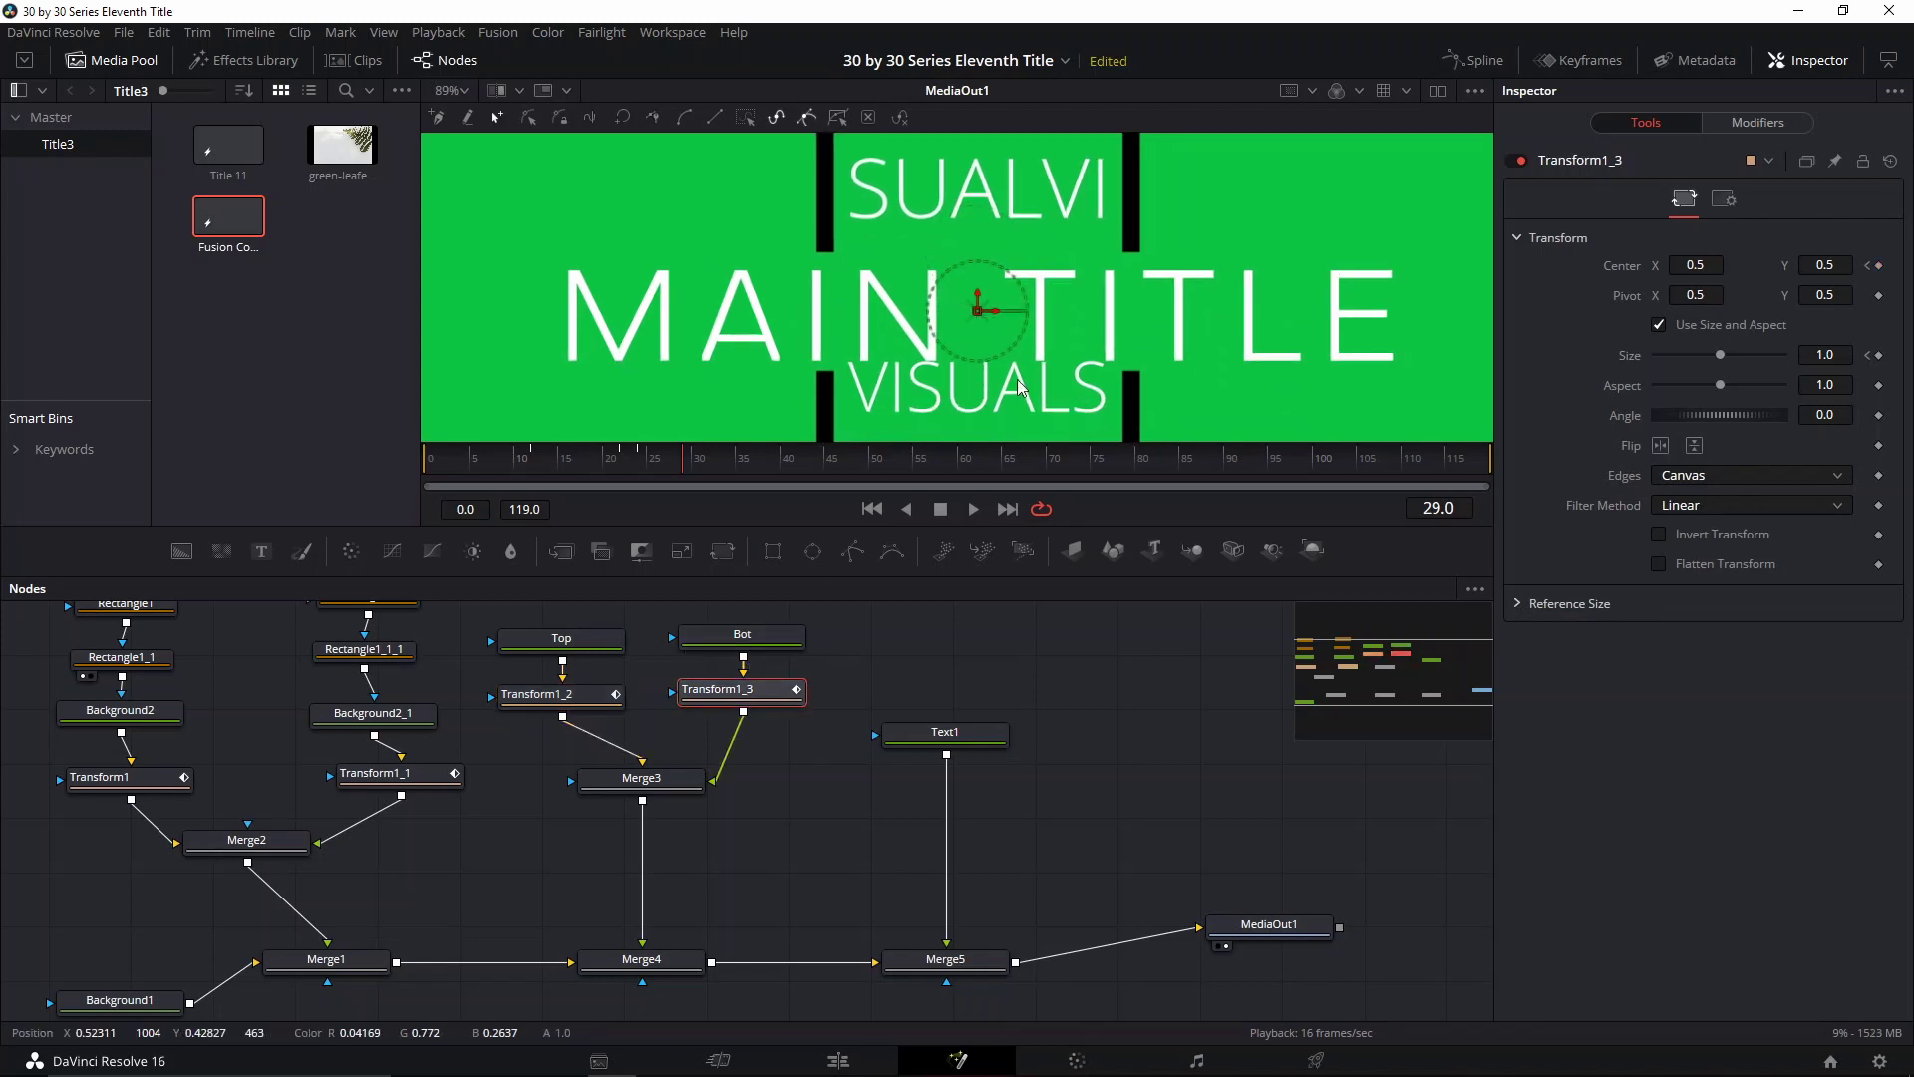
scroll(1019, 387, "down", 3)
left_click_drag(1027, 205, 1019, 252)
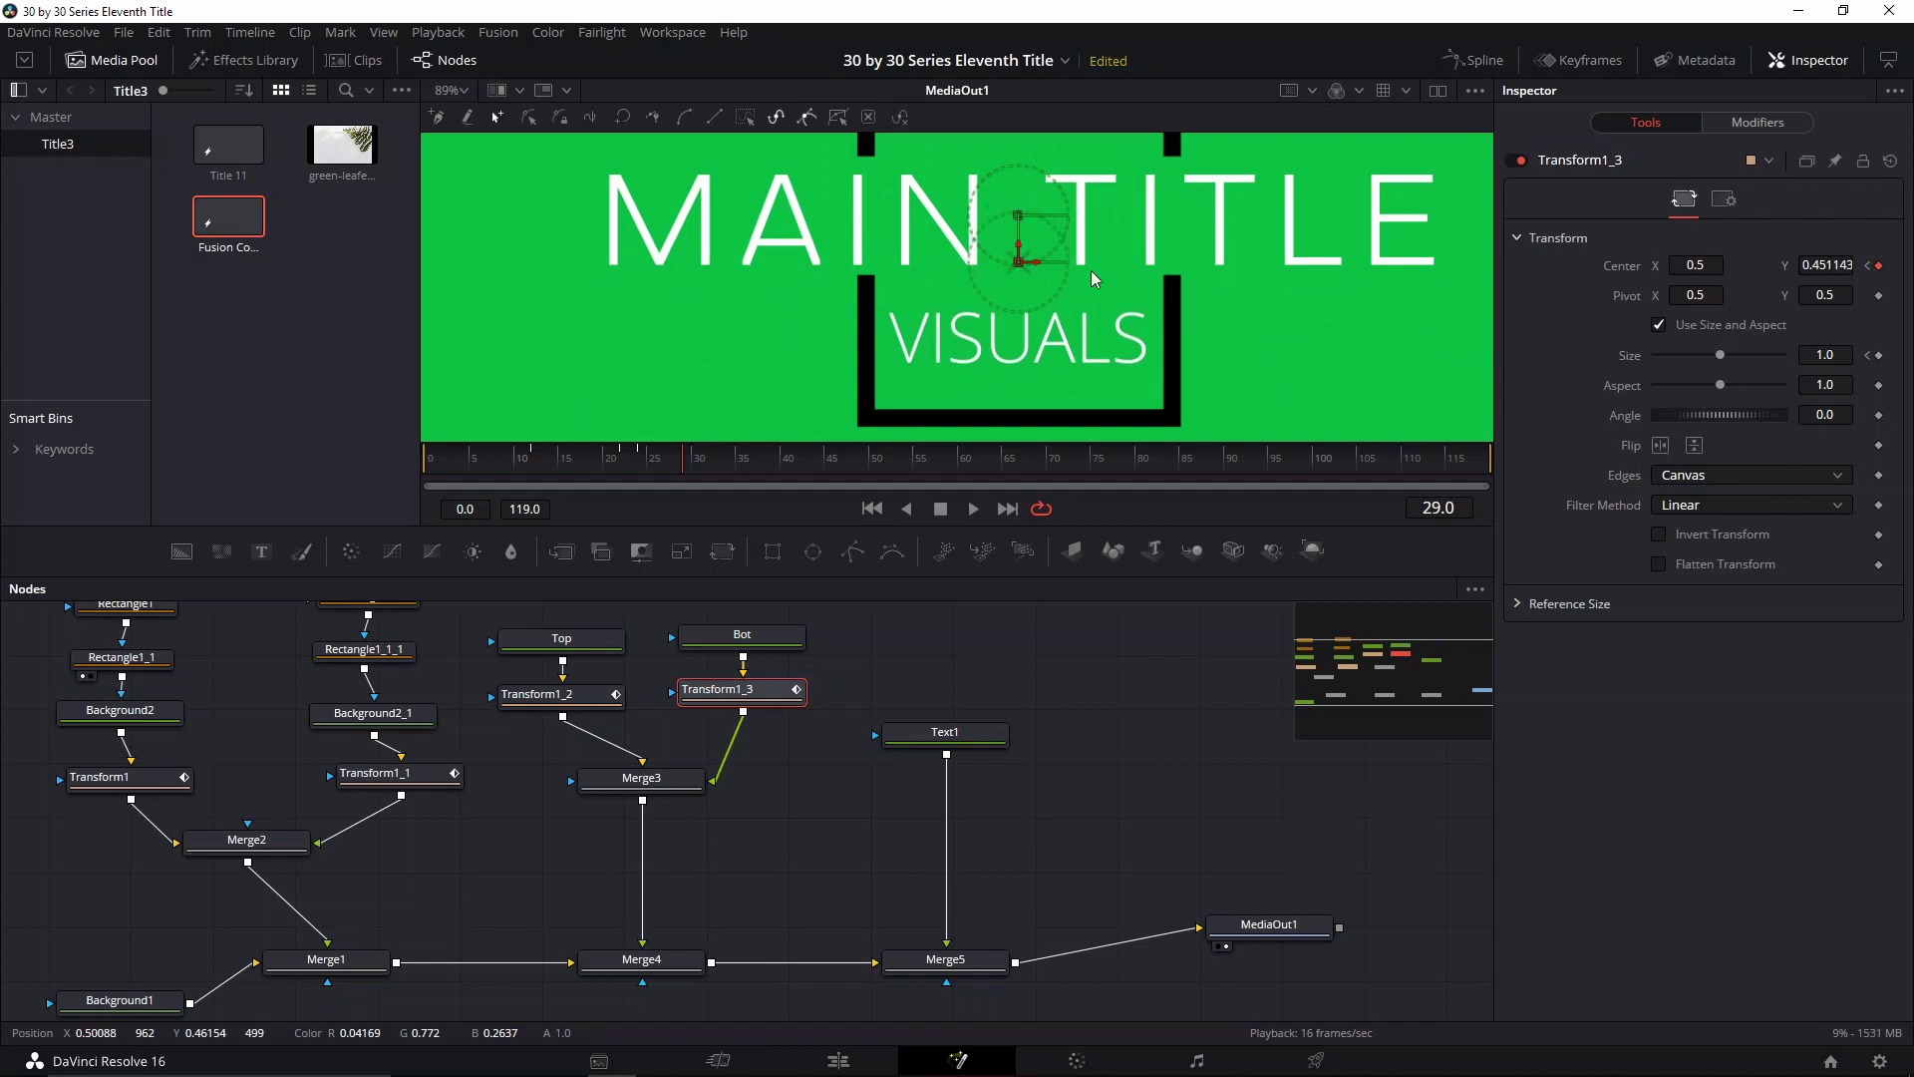
scroll(1150, 285, "down", 2)
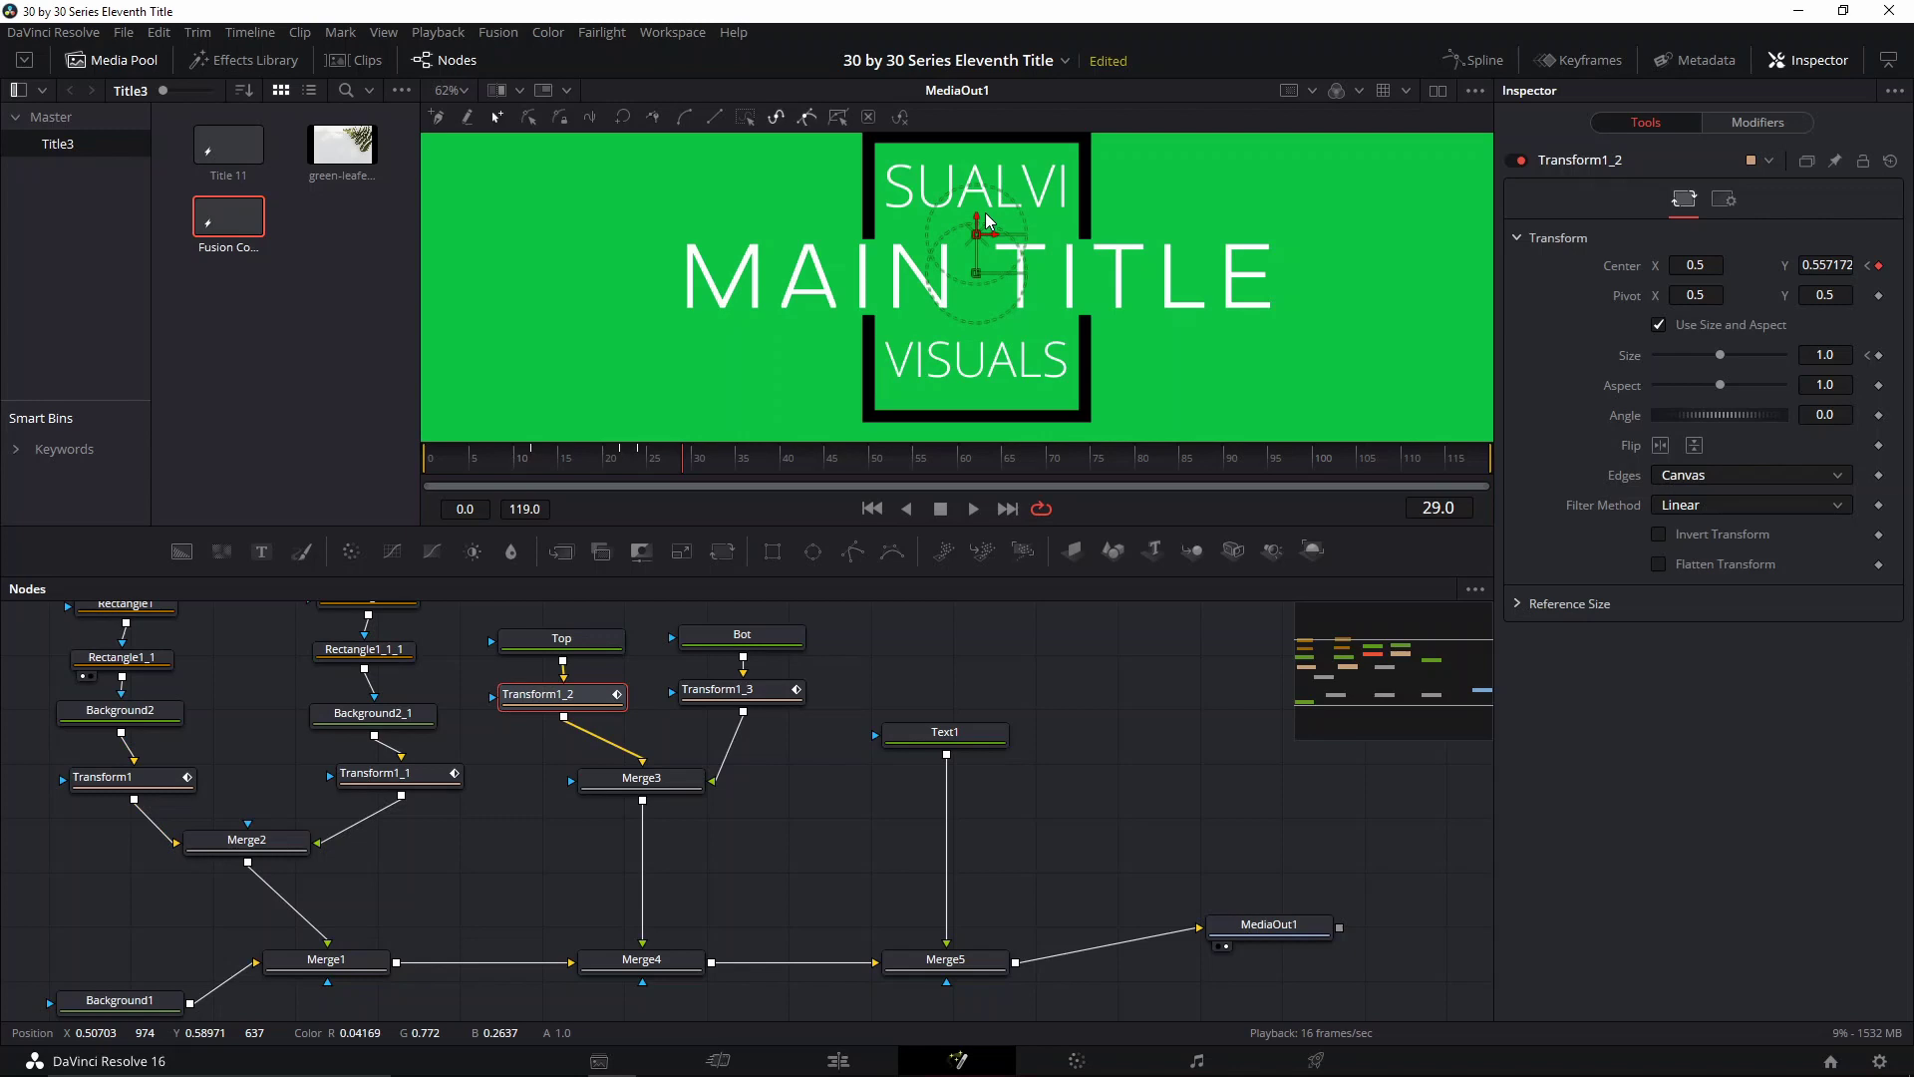
left_click_drag(987, 221, 987, 226)
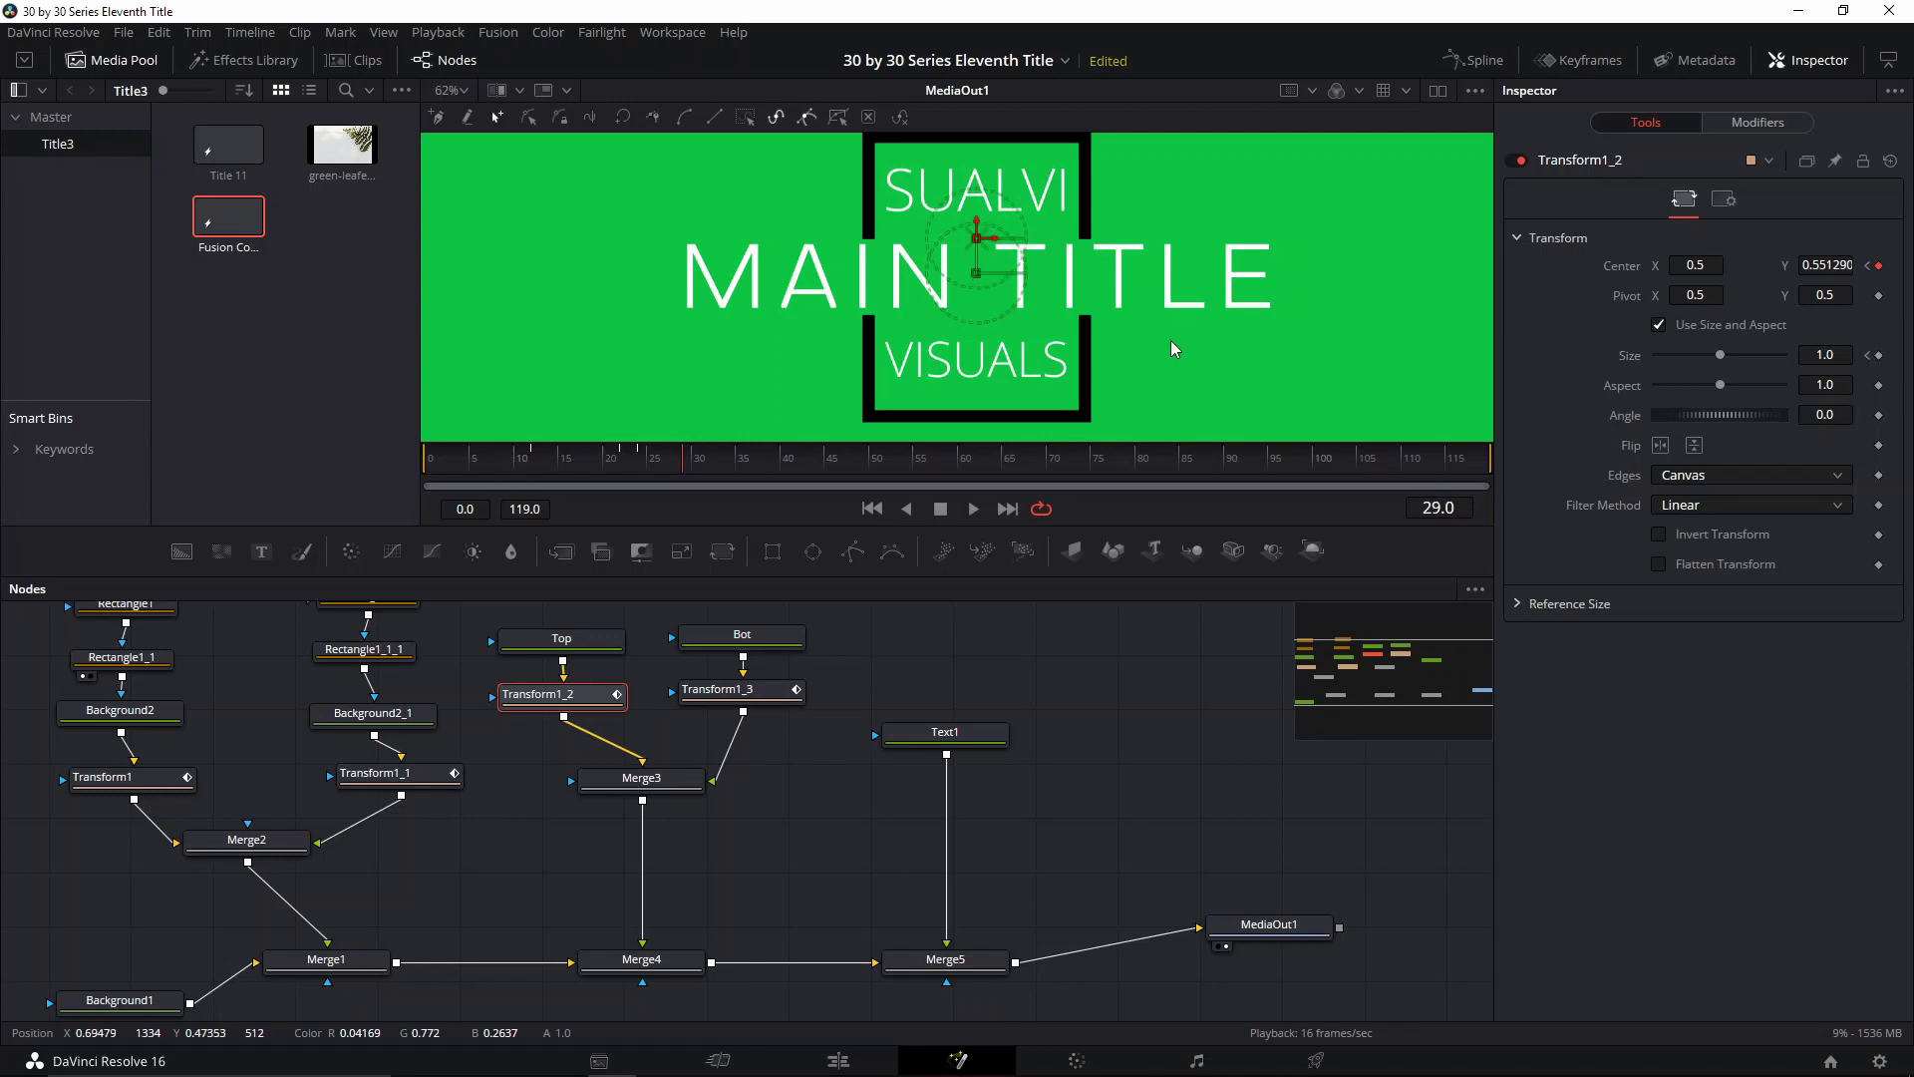
Add a rectangle mask to Text1 with width 0.583 and height 0.142, and keyframe its height at frame 29
left_click(963, 739)
left_click(773, 552)
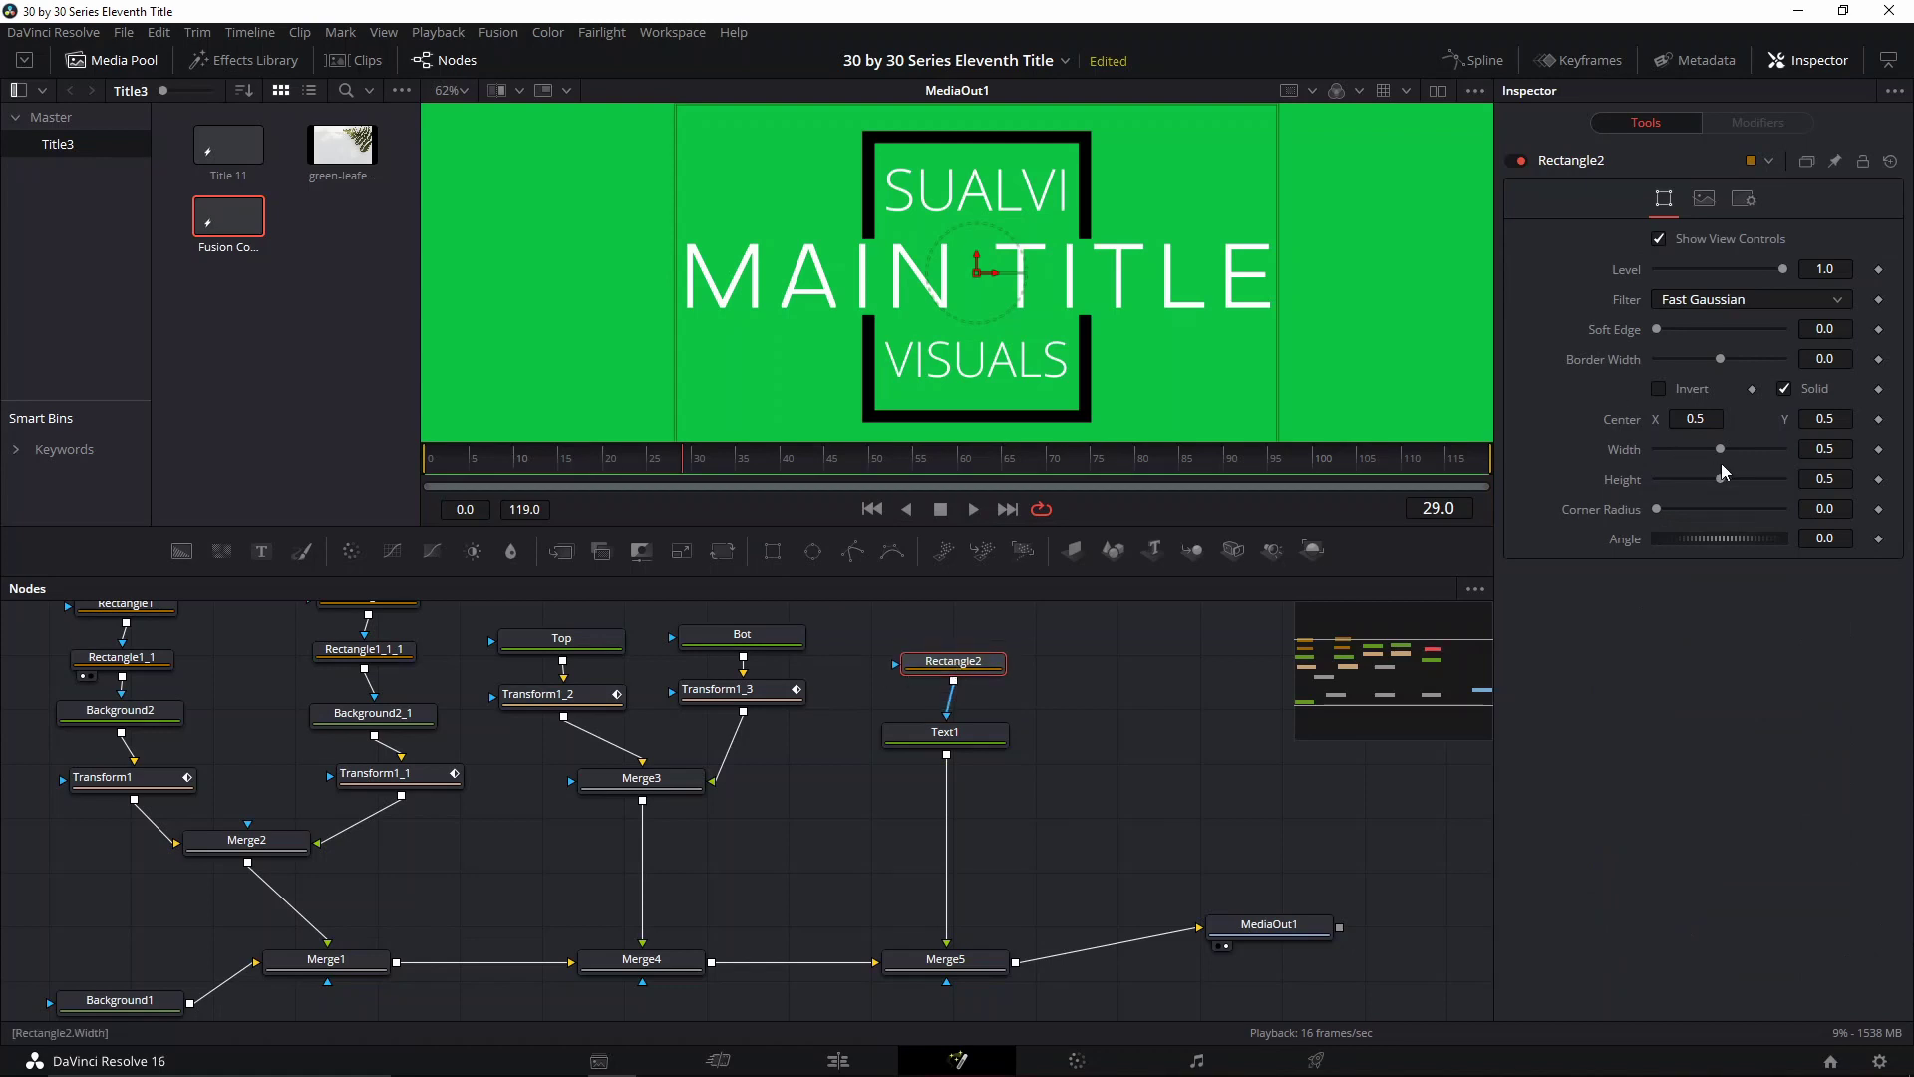
left_click_drag(1720, 448, 1674, 487)
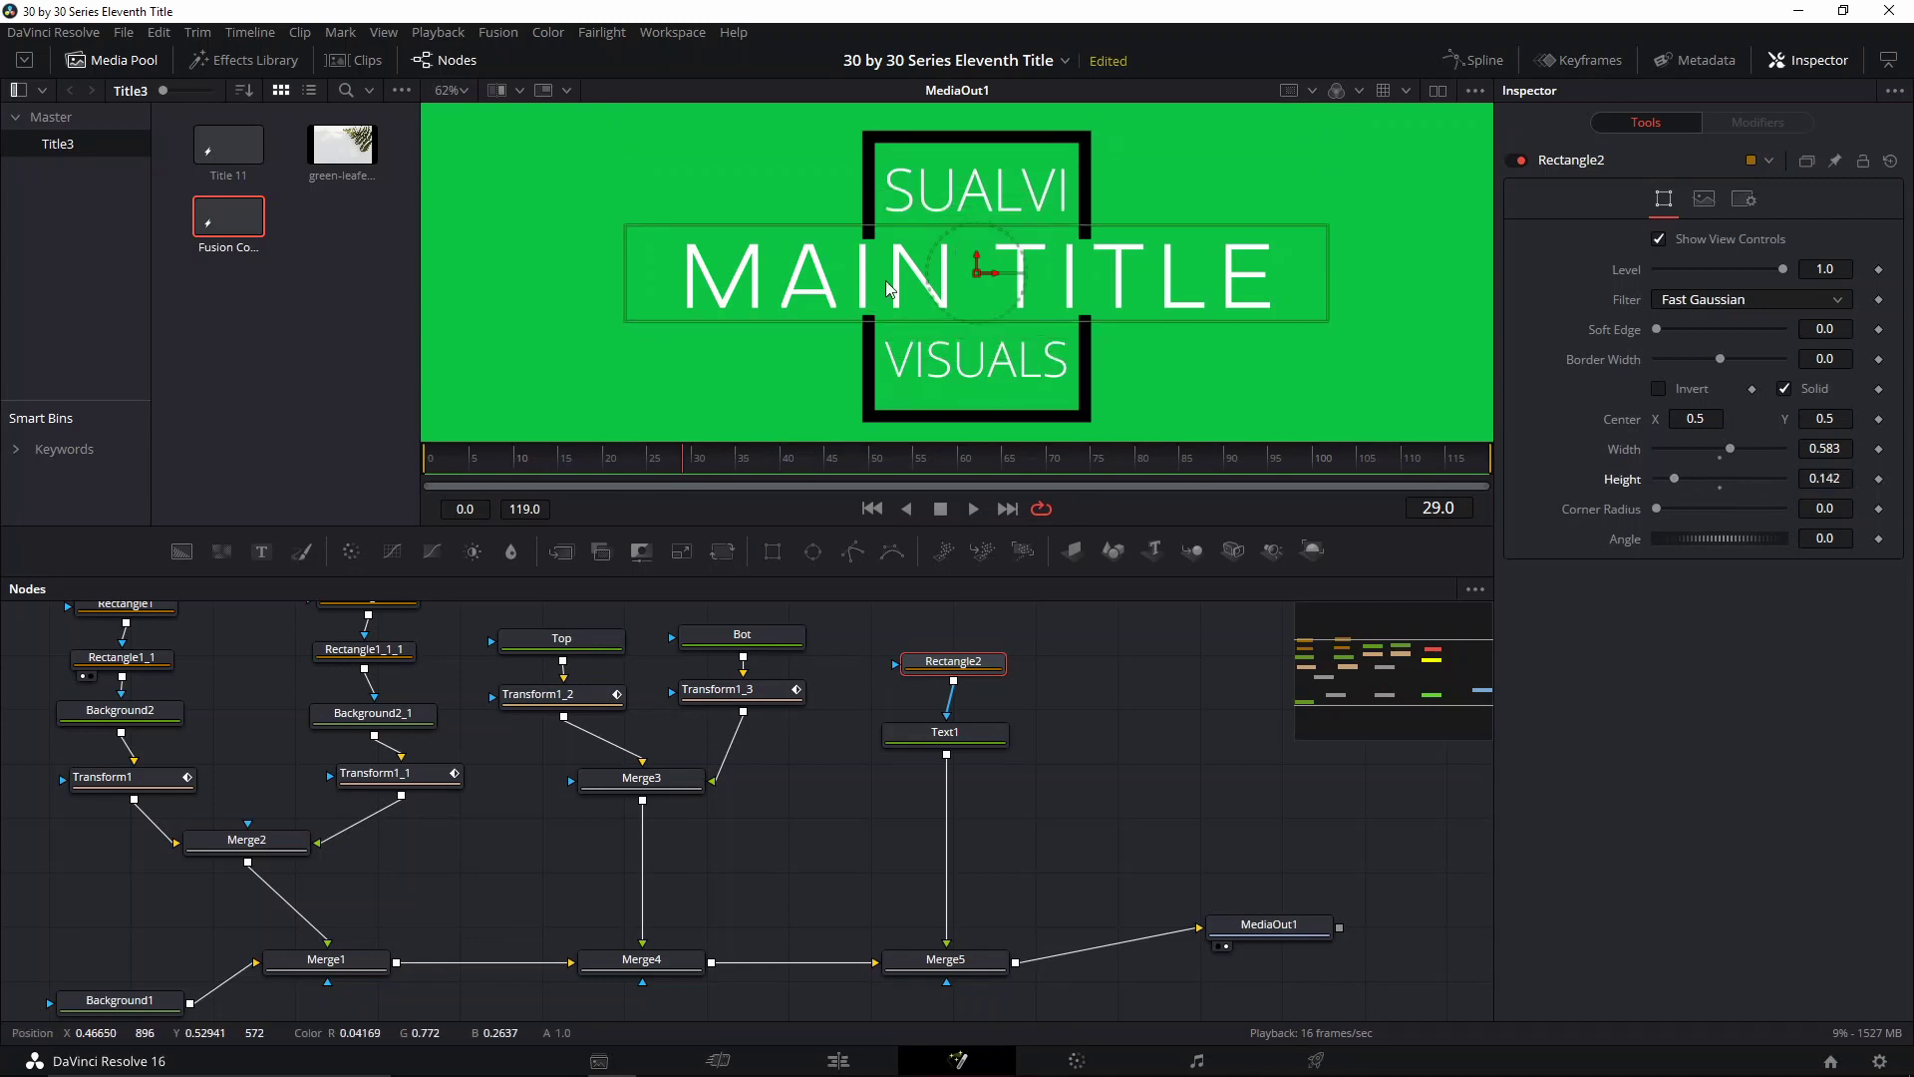
left_click(1878, 479)
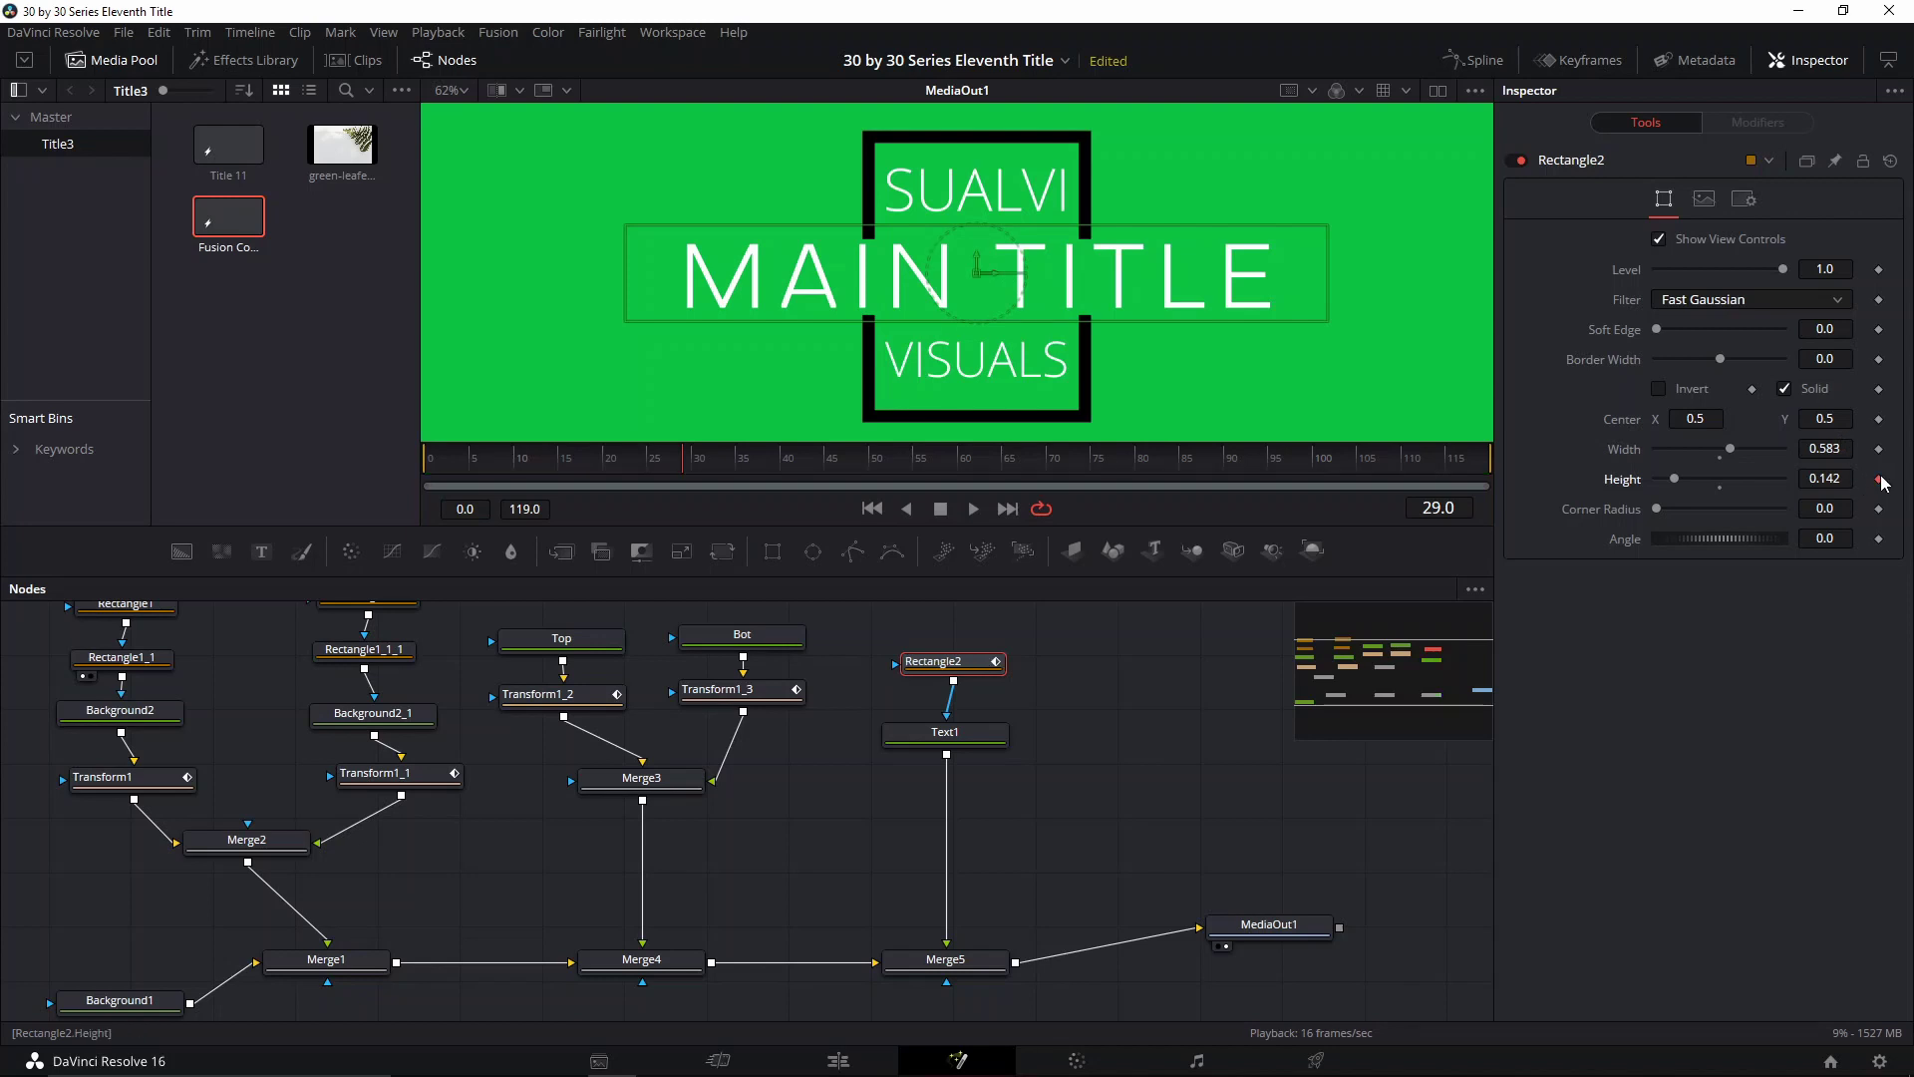
Set Rectangle2's height to 0 at frame 22 and play the reveal animation
left_click(636, 464)
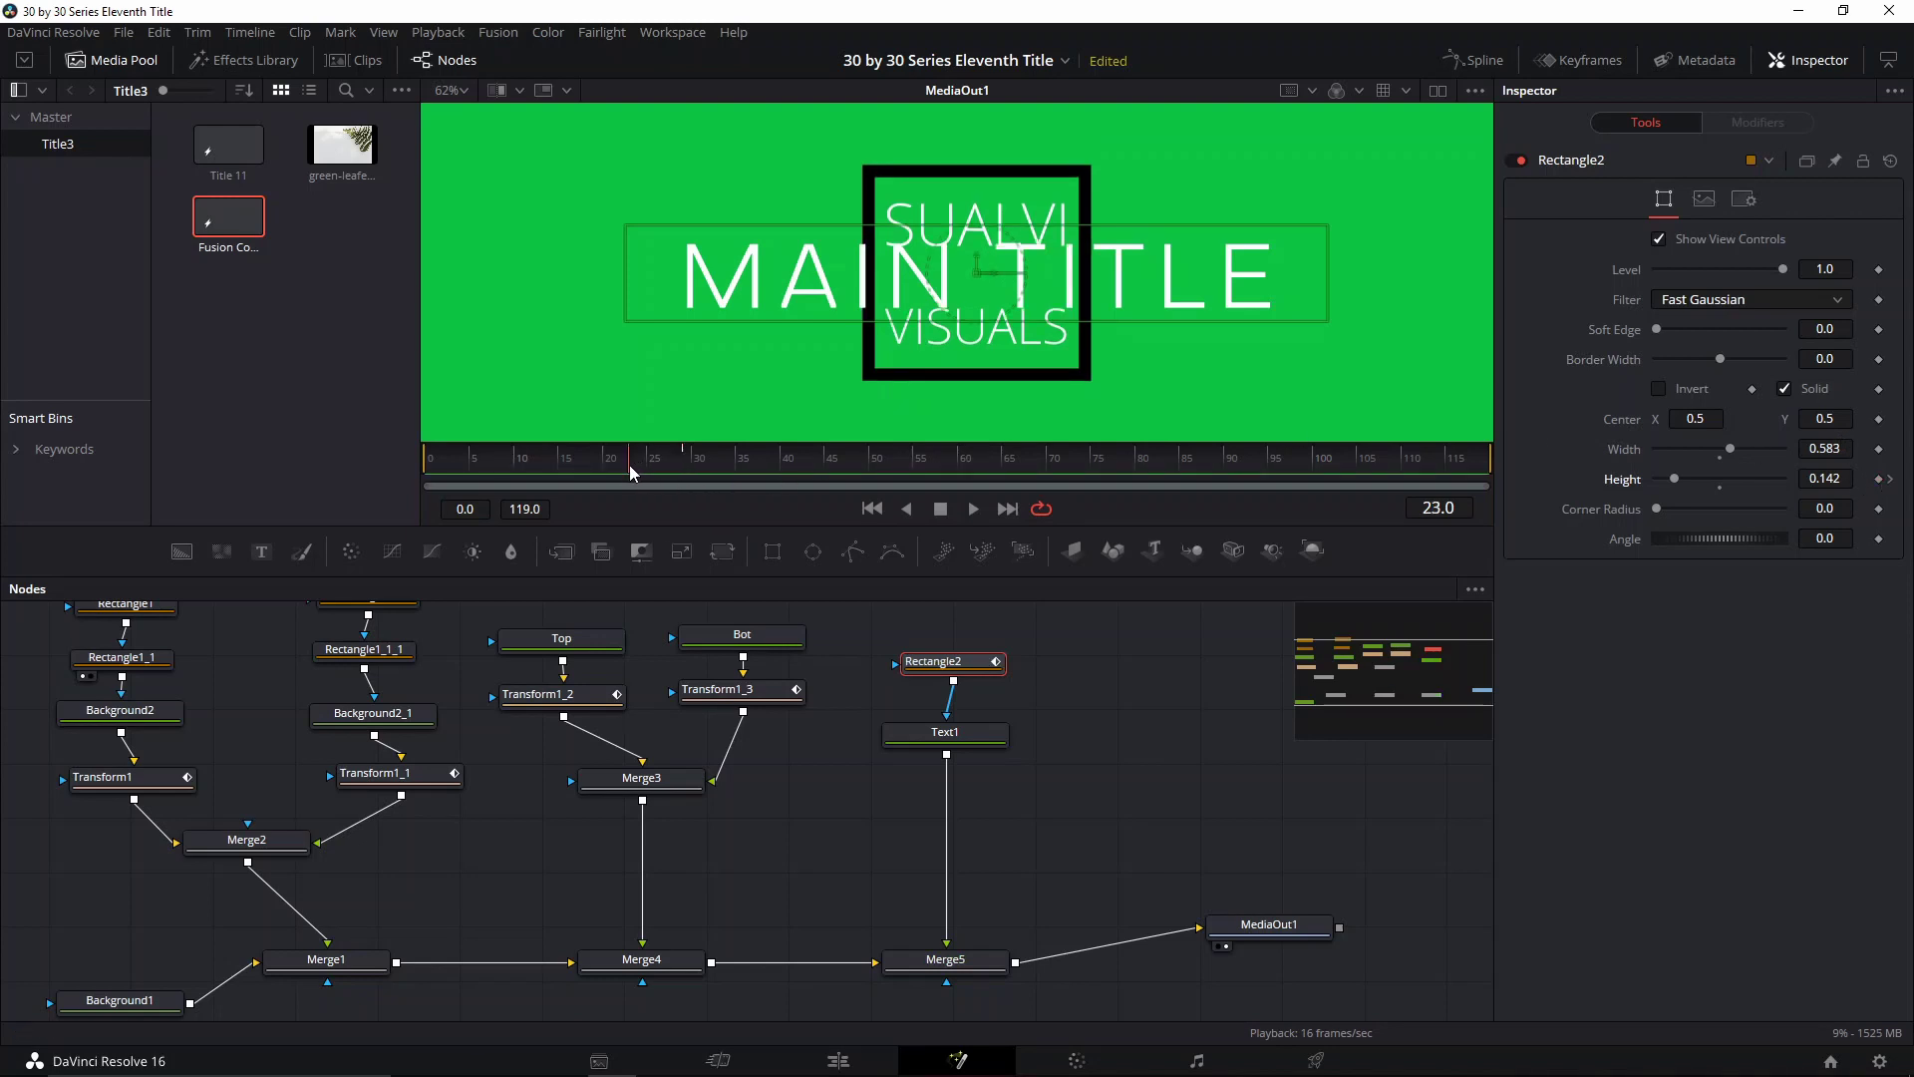
left_click(625, 470)
left_click_drag(1677, 485, 1595, 488)
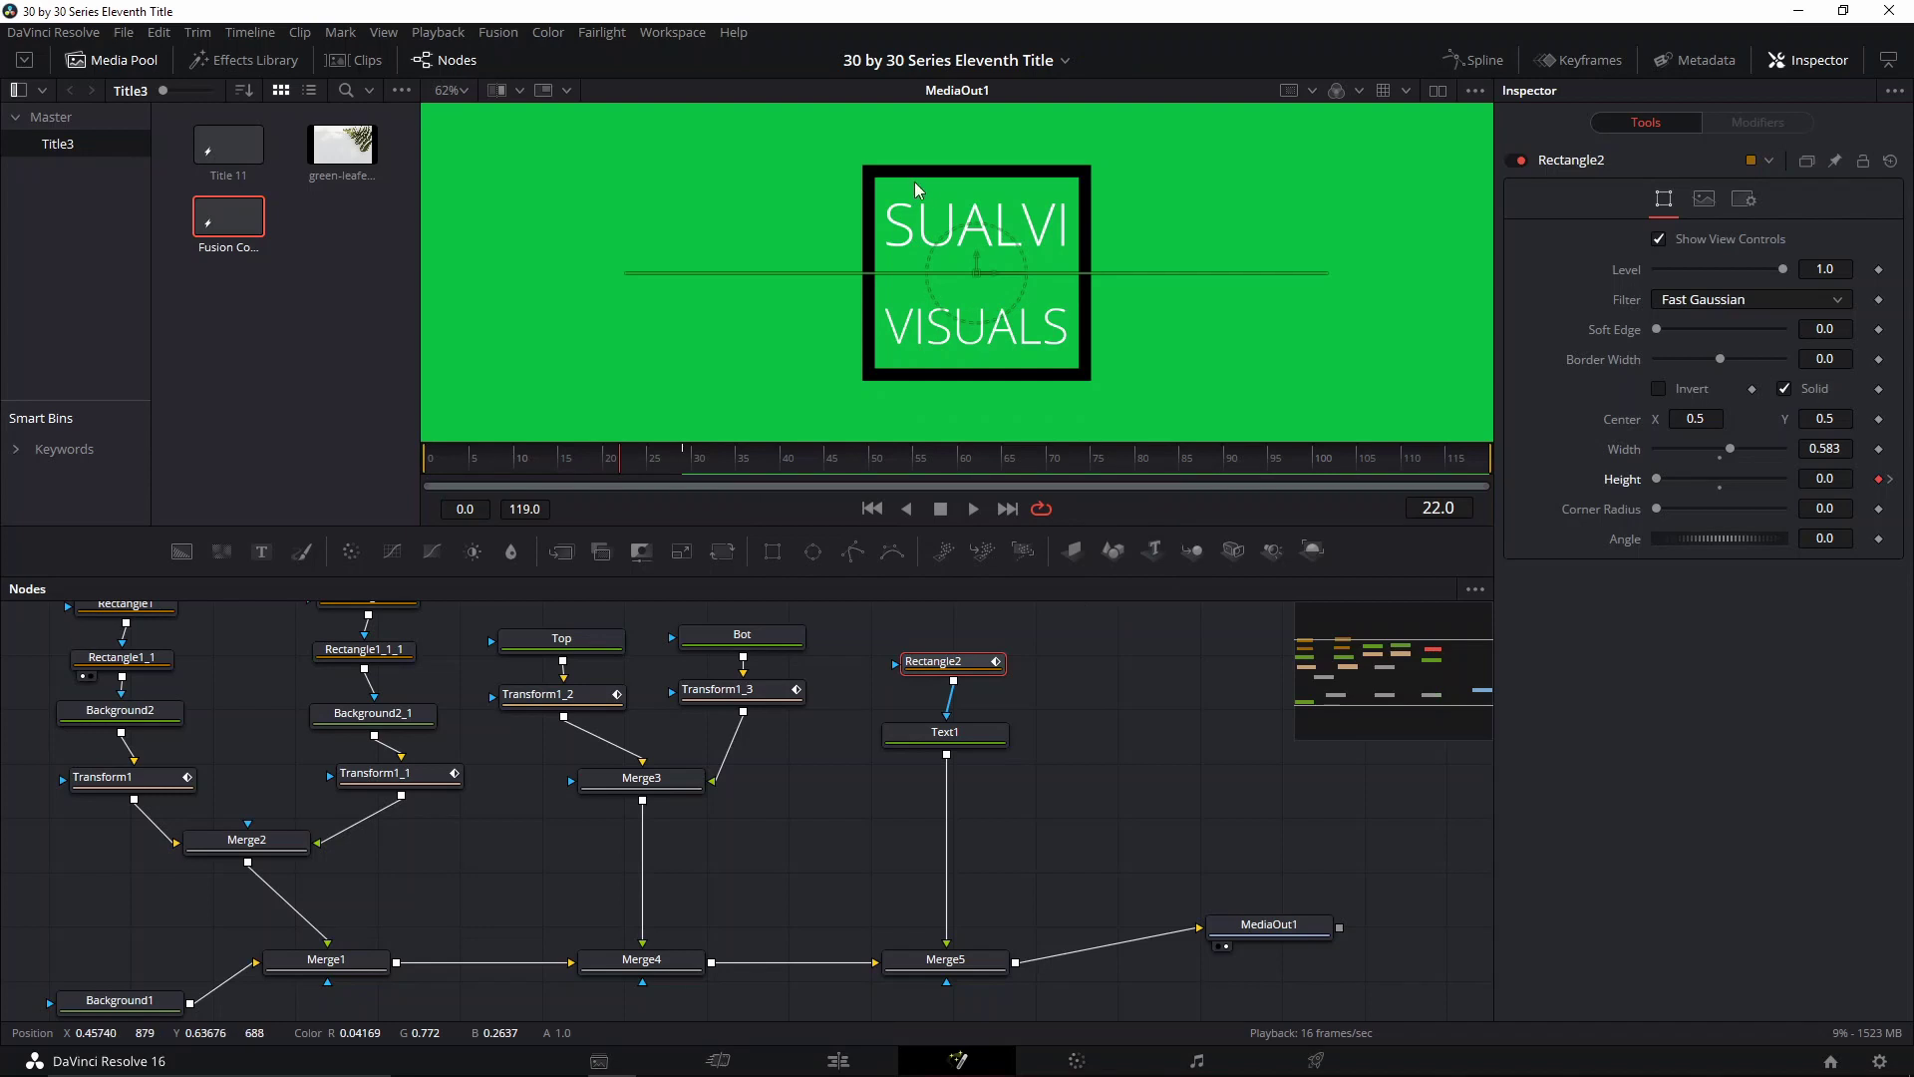
key("space")
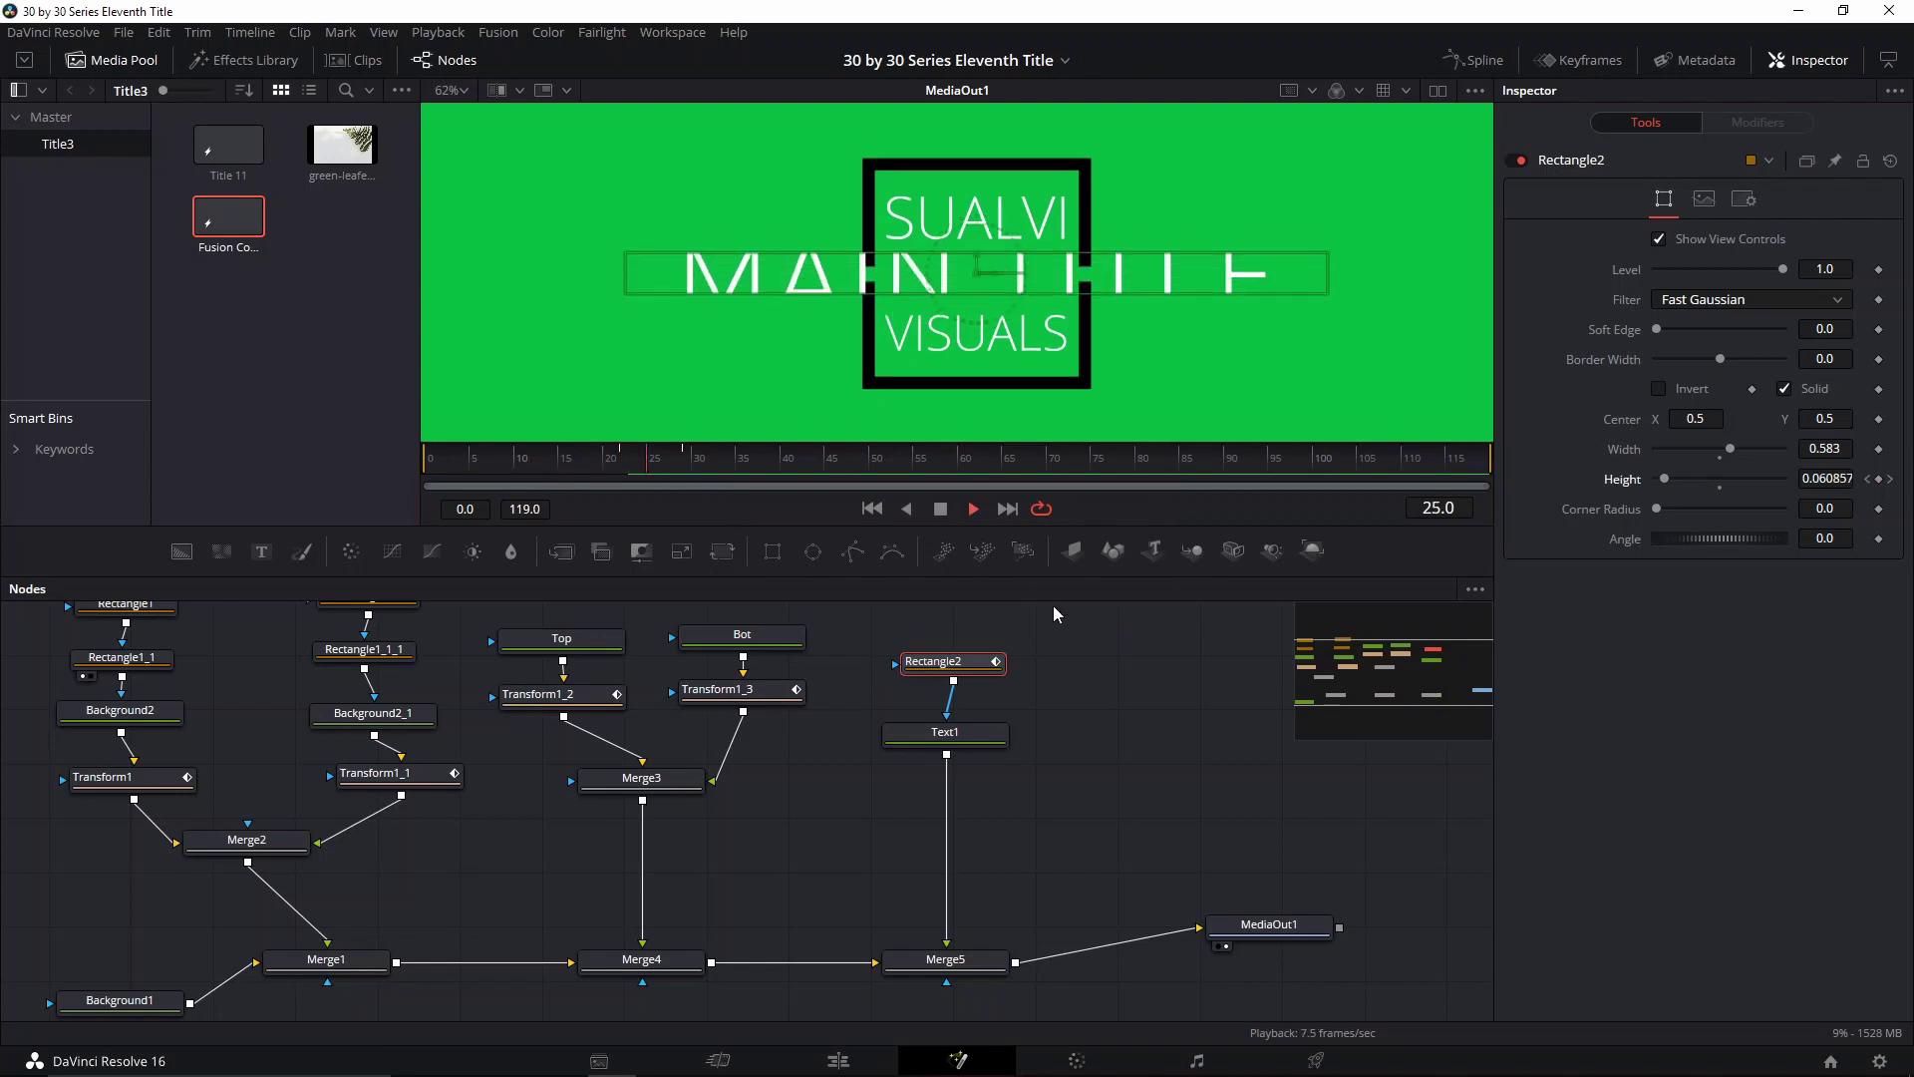
mouse_move(612, 464)
left_mouse_down()
mouse_move(656, 464)
mouse_move(626, 466)
left_mouse_up()
Remove Rectangle2's height keyframe at frame 22
left_click(921, 665)
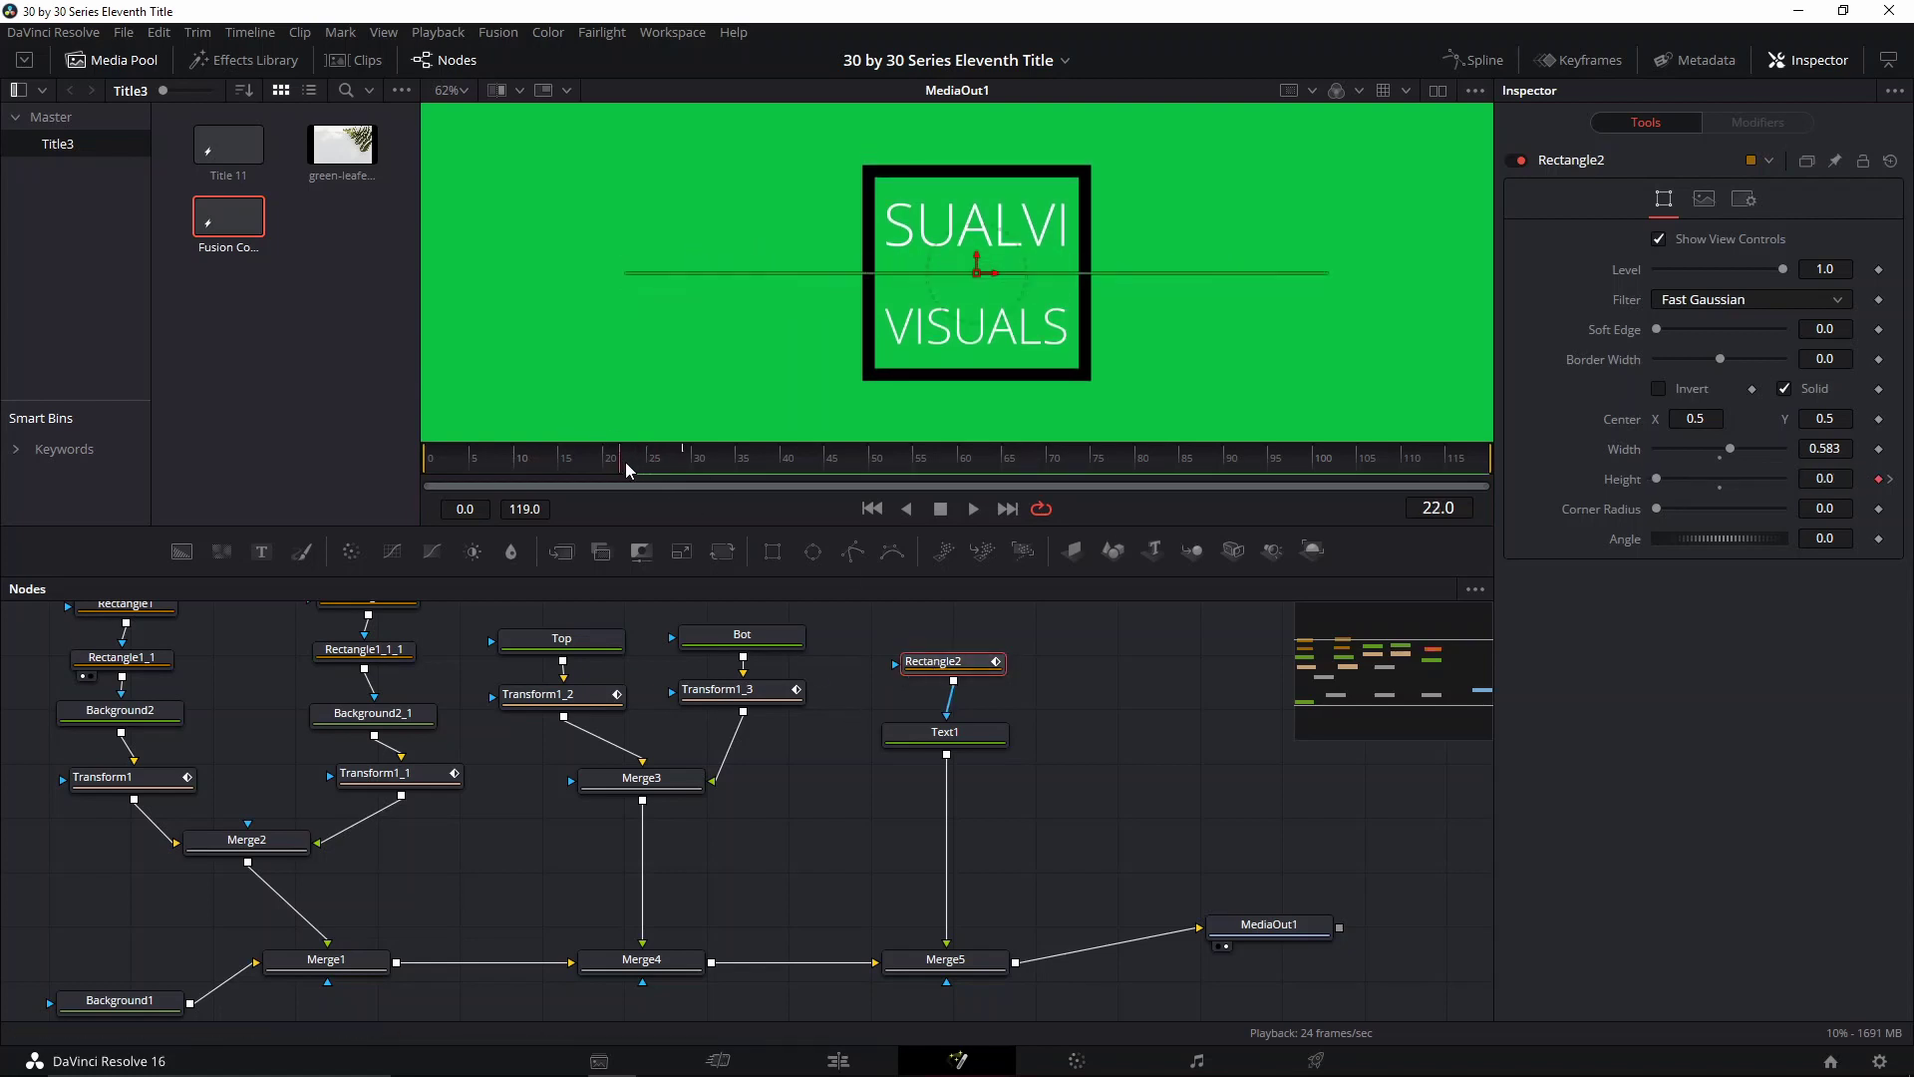
right_click(1879, 480)
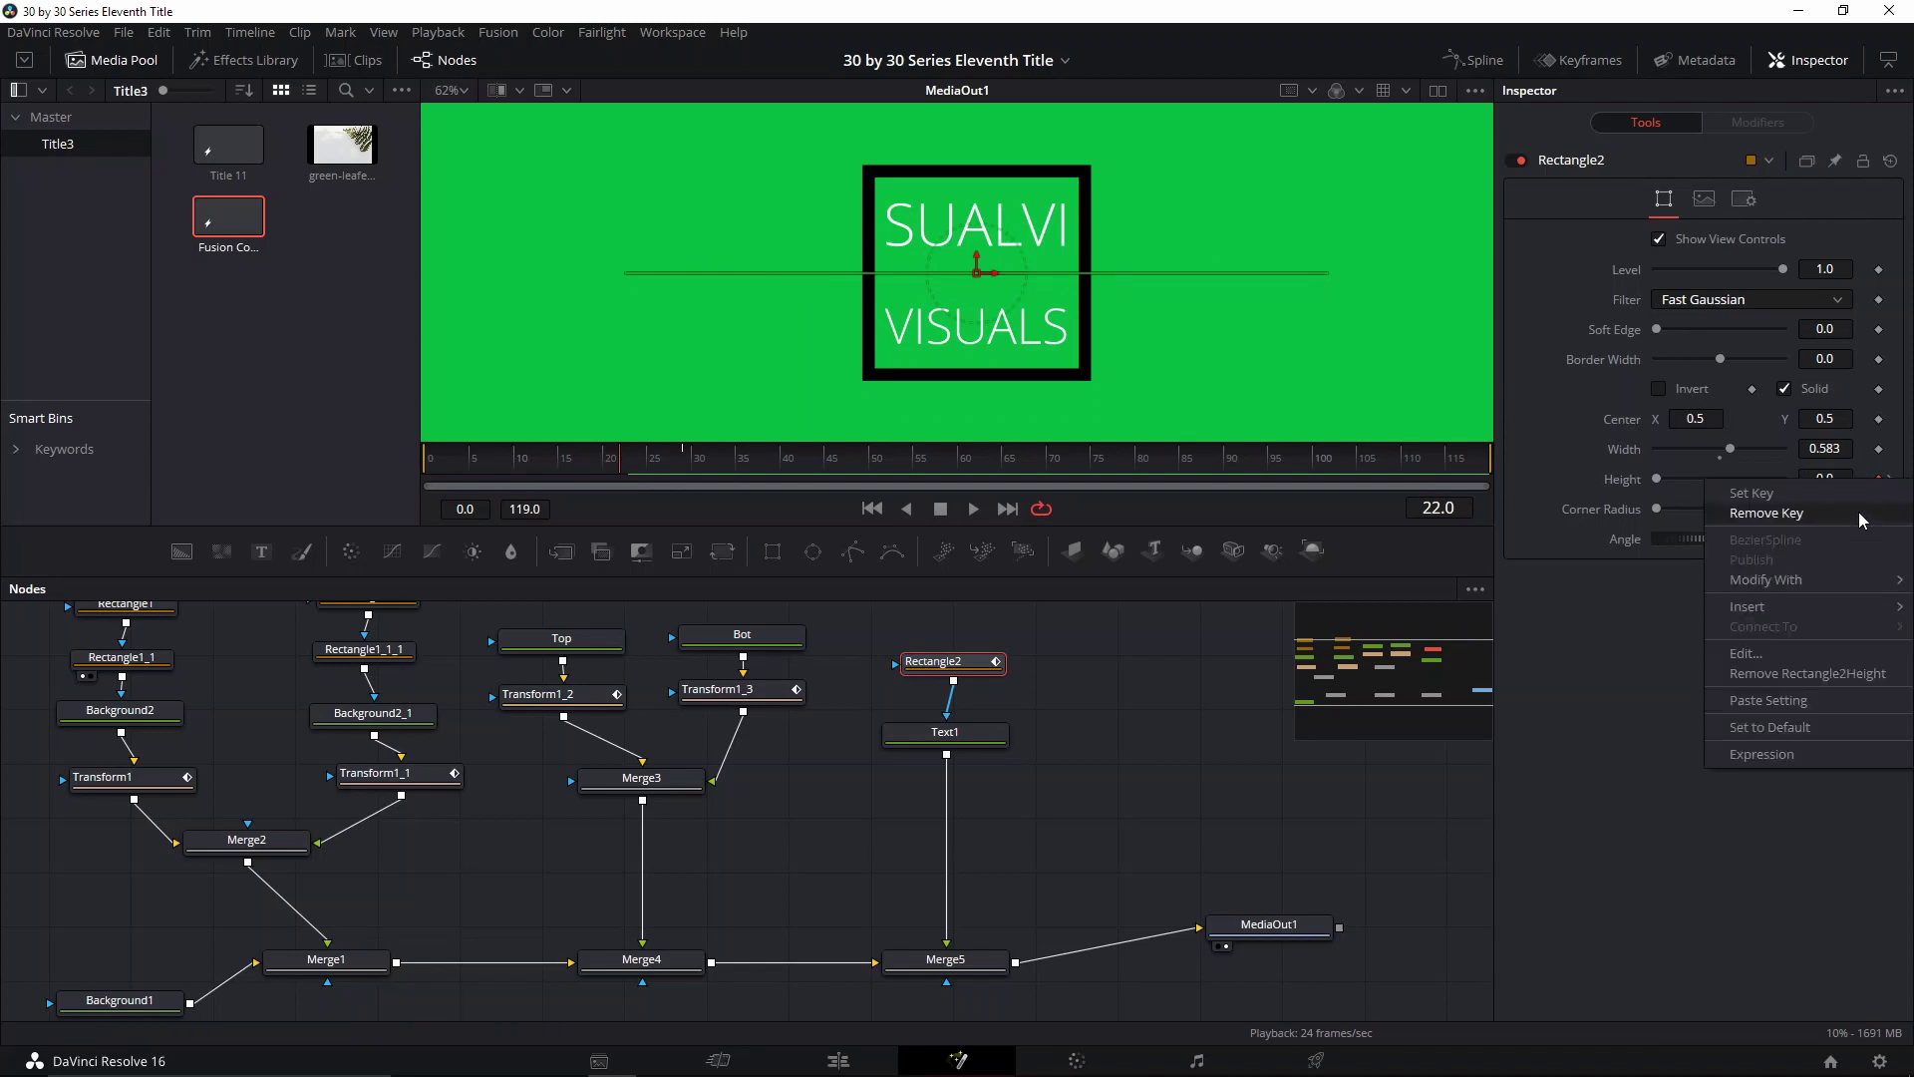
left_click(1695, 629)
Collapse Rectangle2's height with a keyframe at frame 25 and set its height at frame 29 to 0.126
left_click_drag(639, 472, 643, 474)
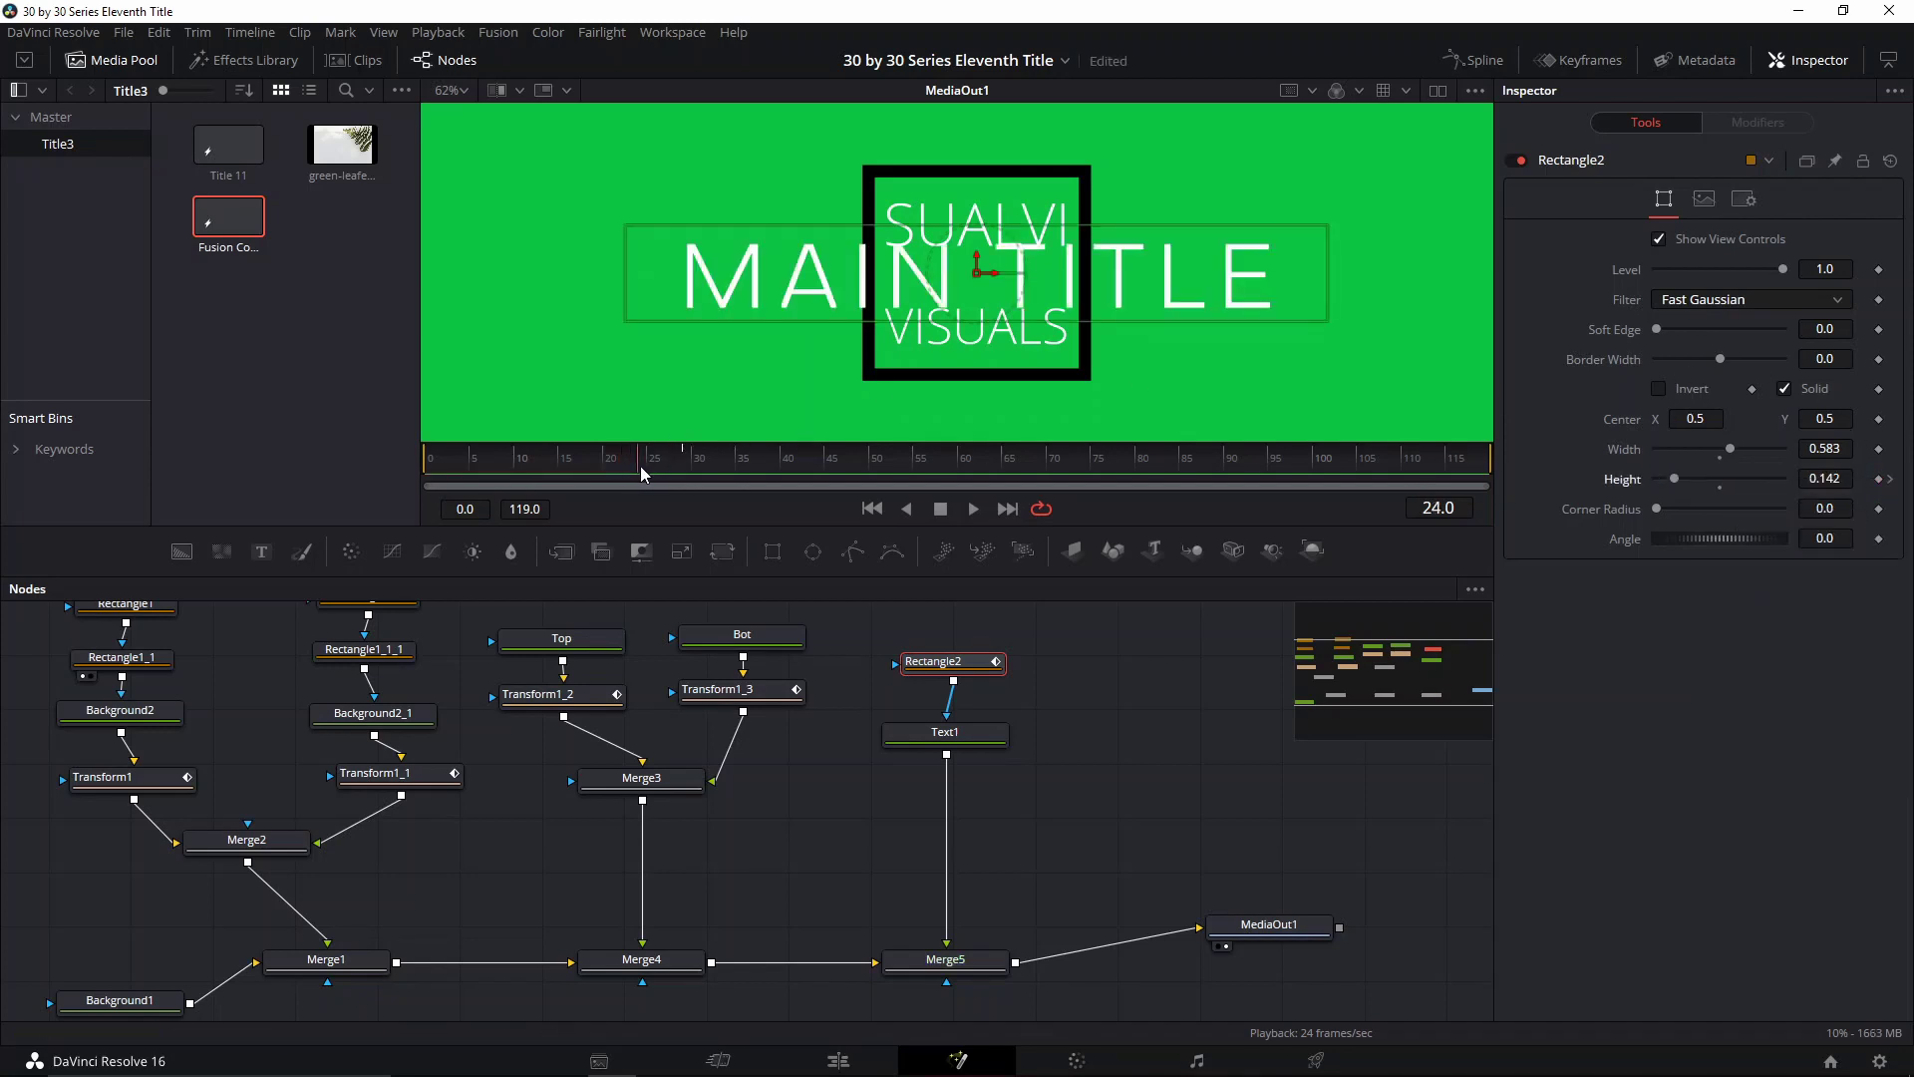
key("Right")
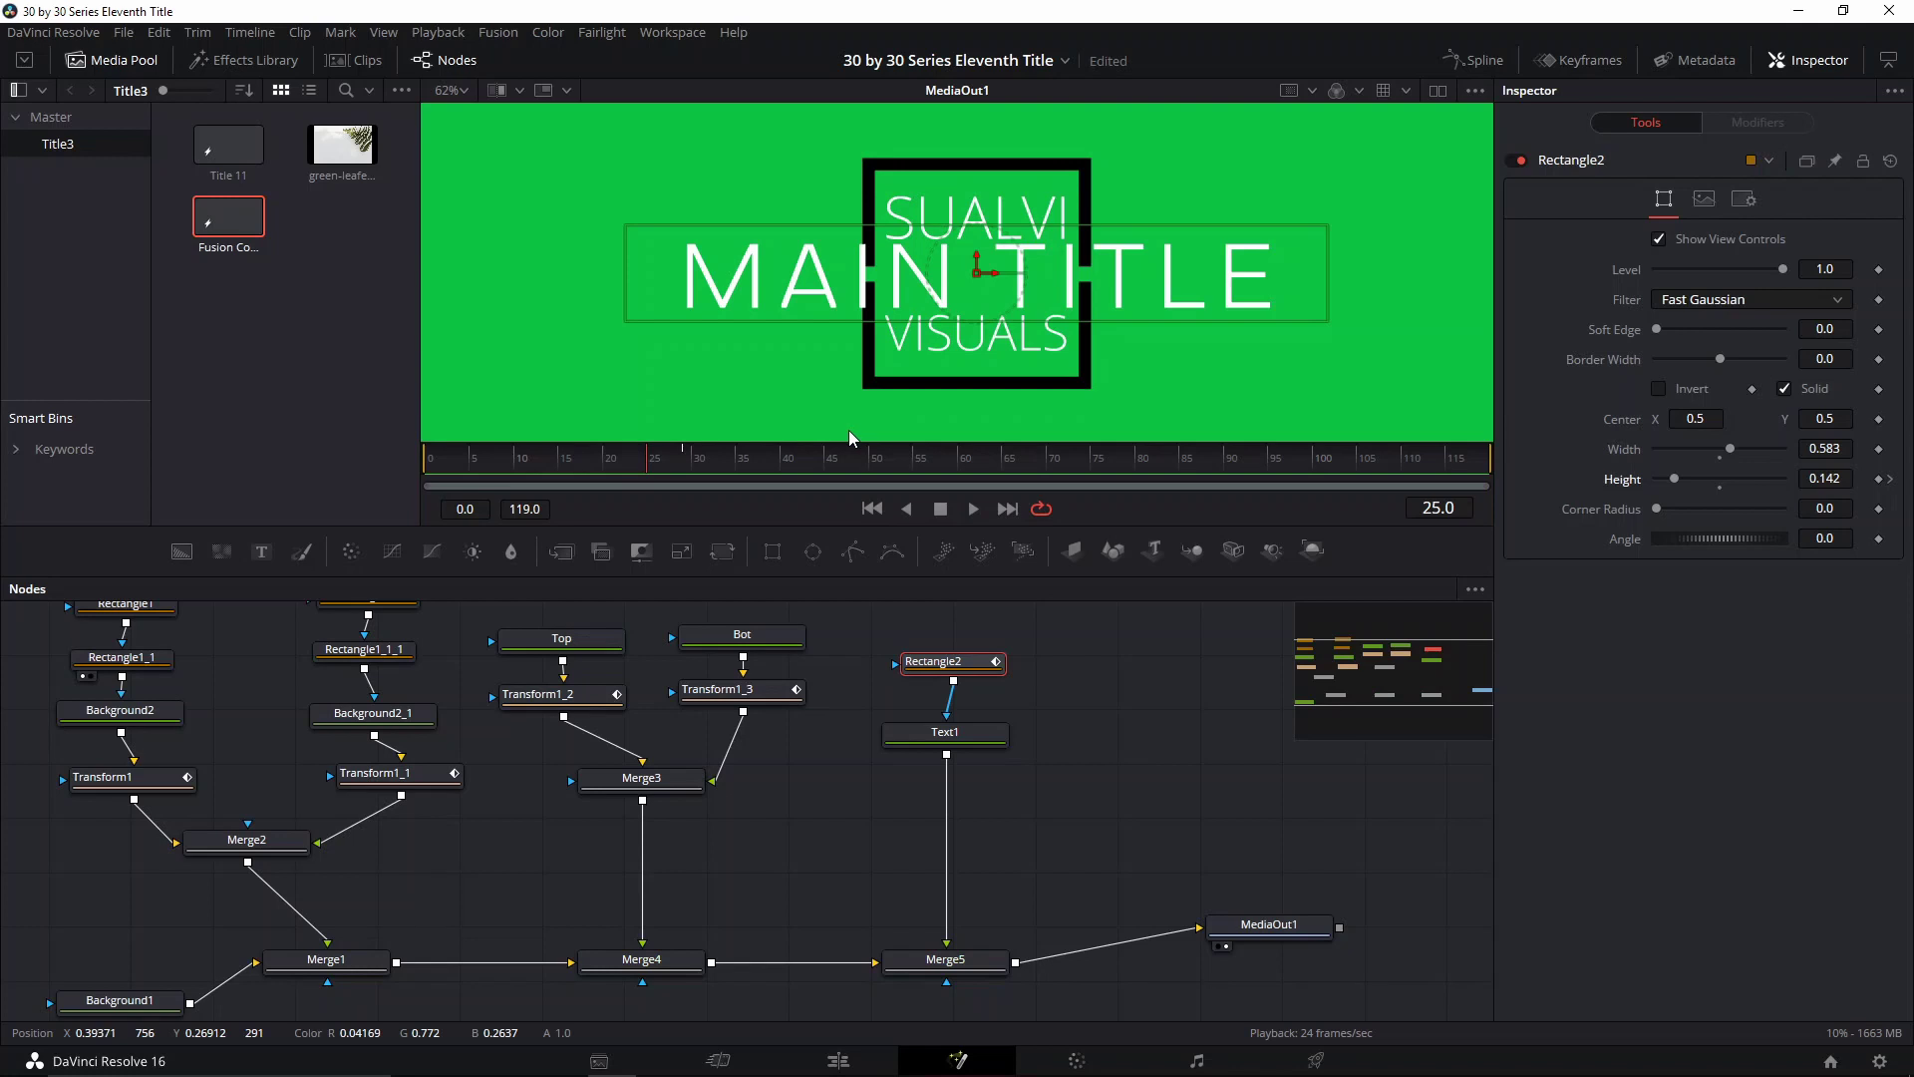
left_click_drag(1675, 477, 1617, 477)
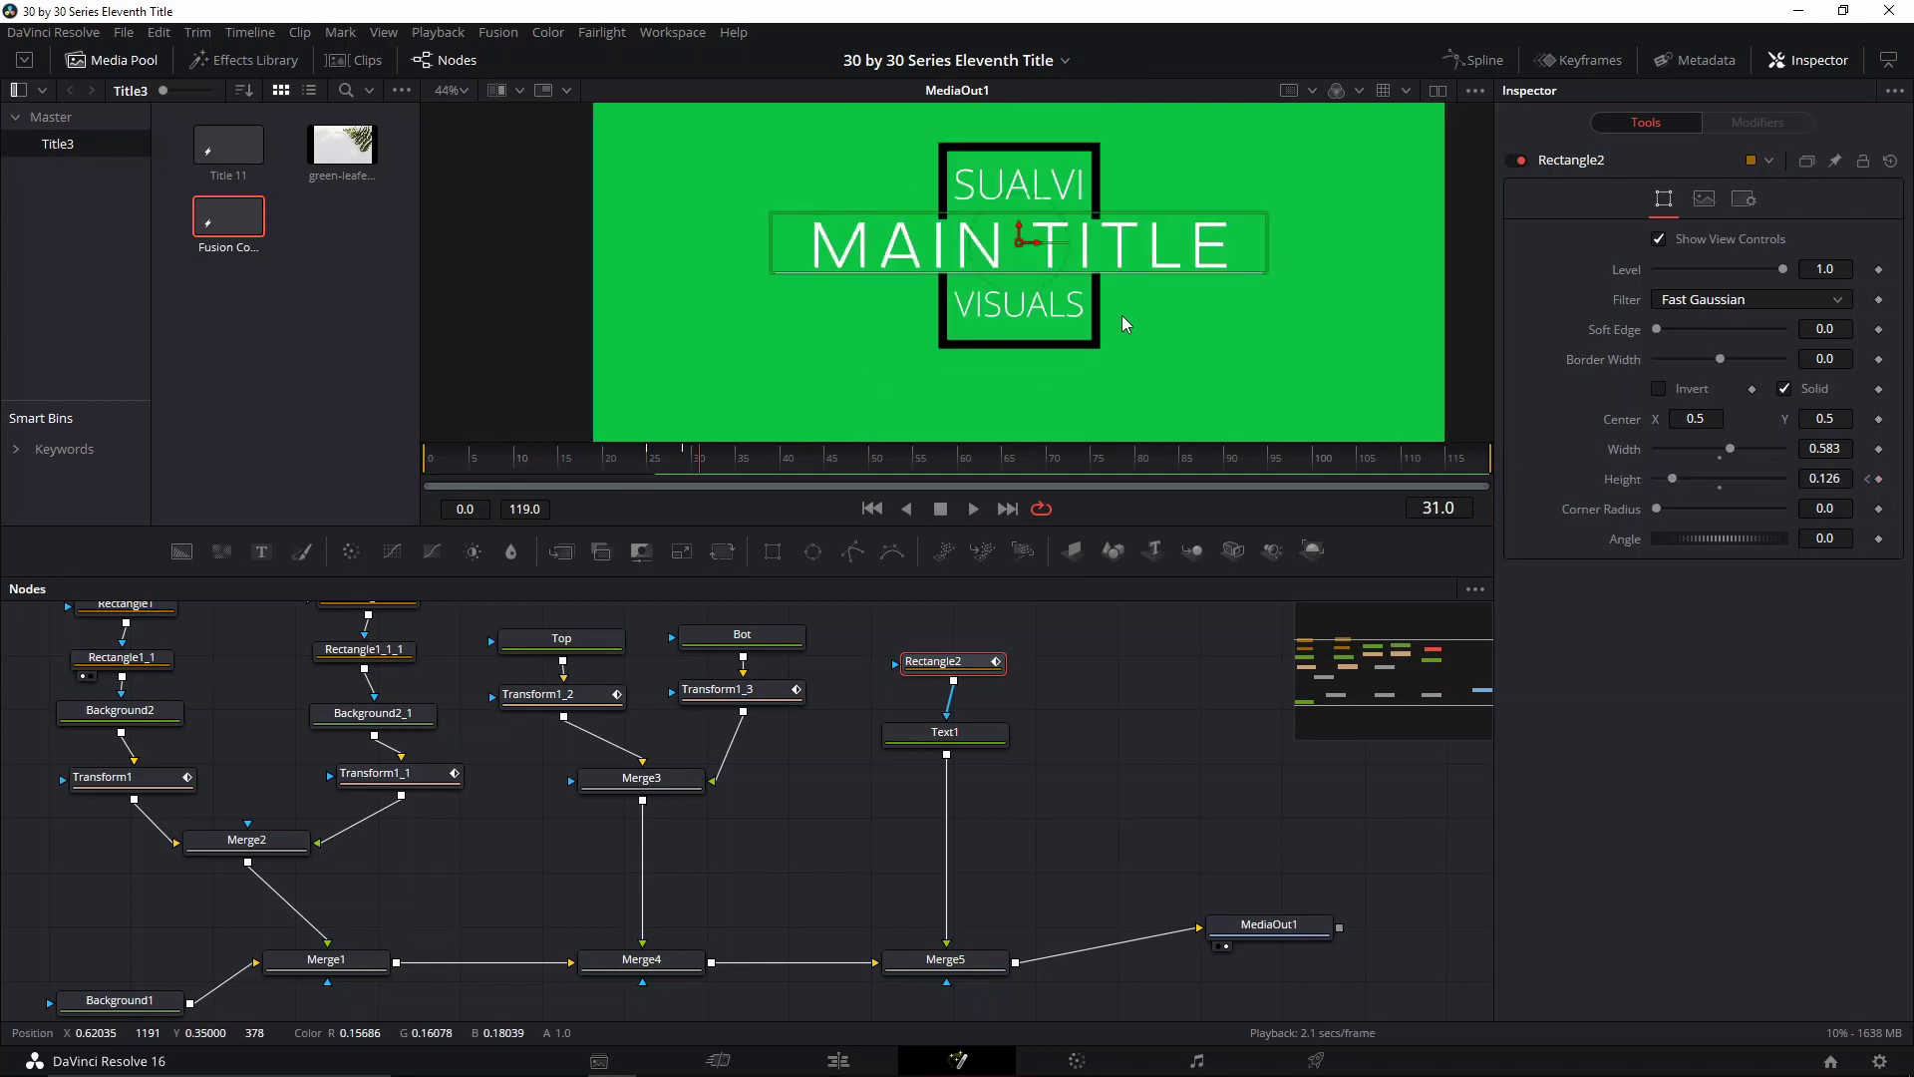
Scrub through the title animation to frame 51 and insert a Transform node after Merge2
left_click(720, 456)
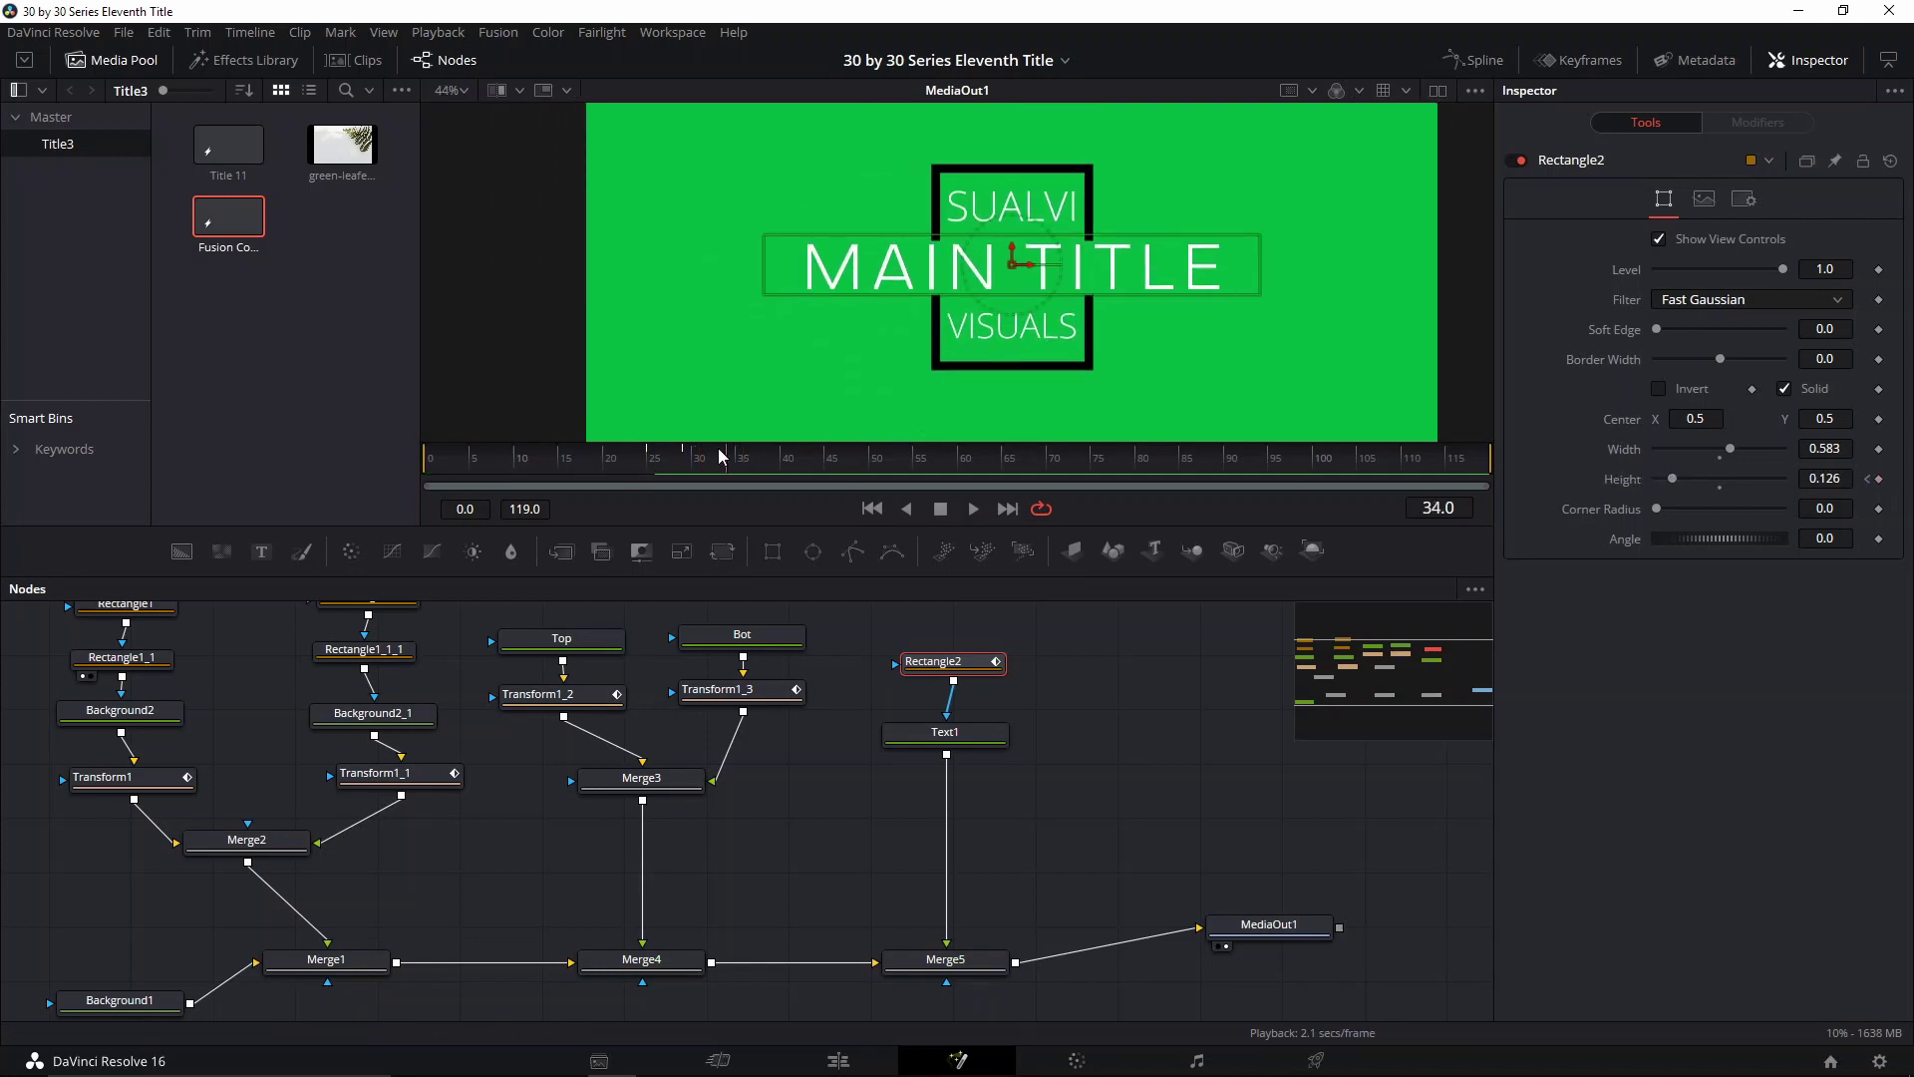
left_click_drag(721, 456, 882, 475)
left_click(232, 840)
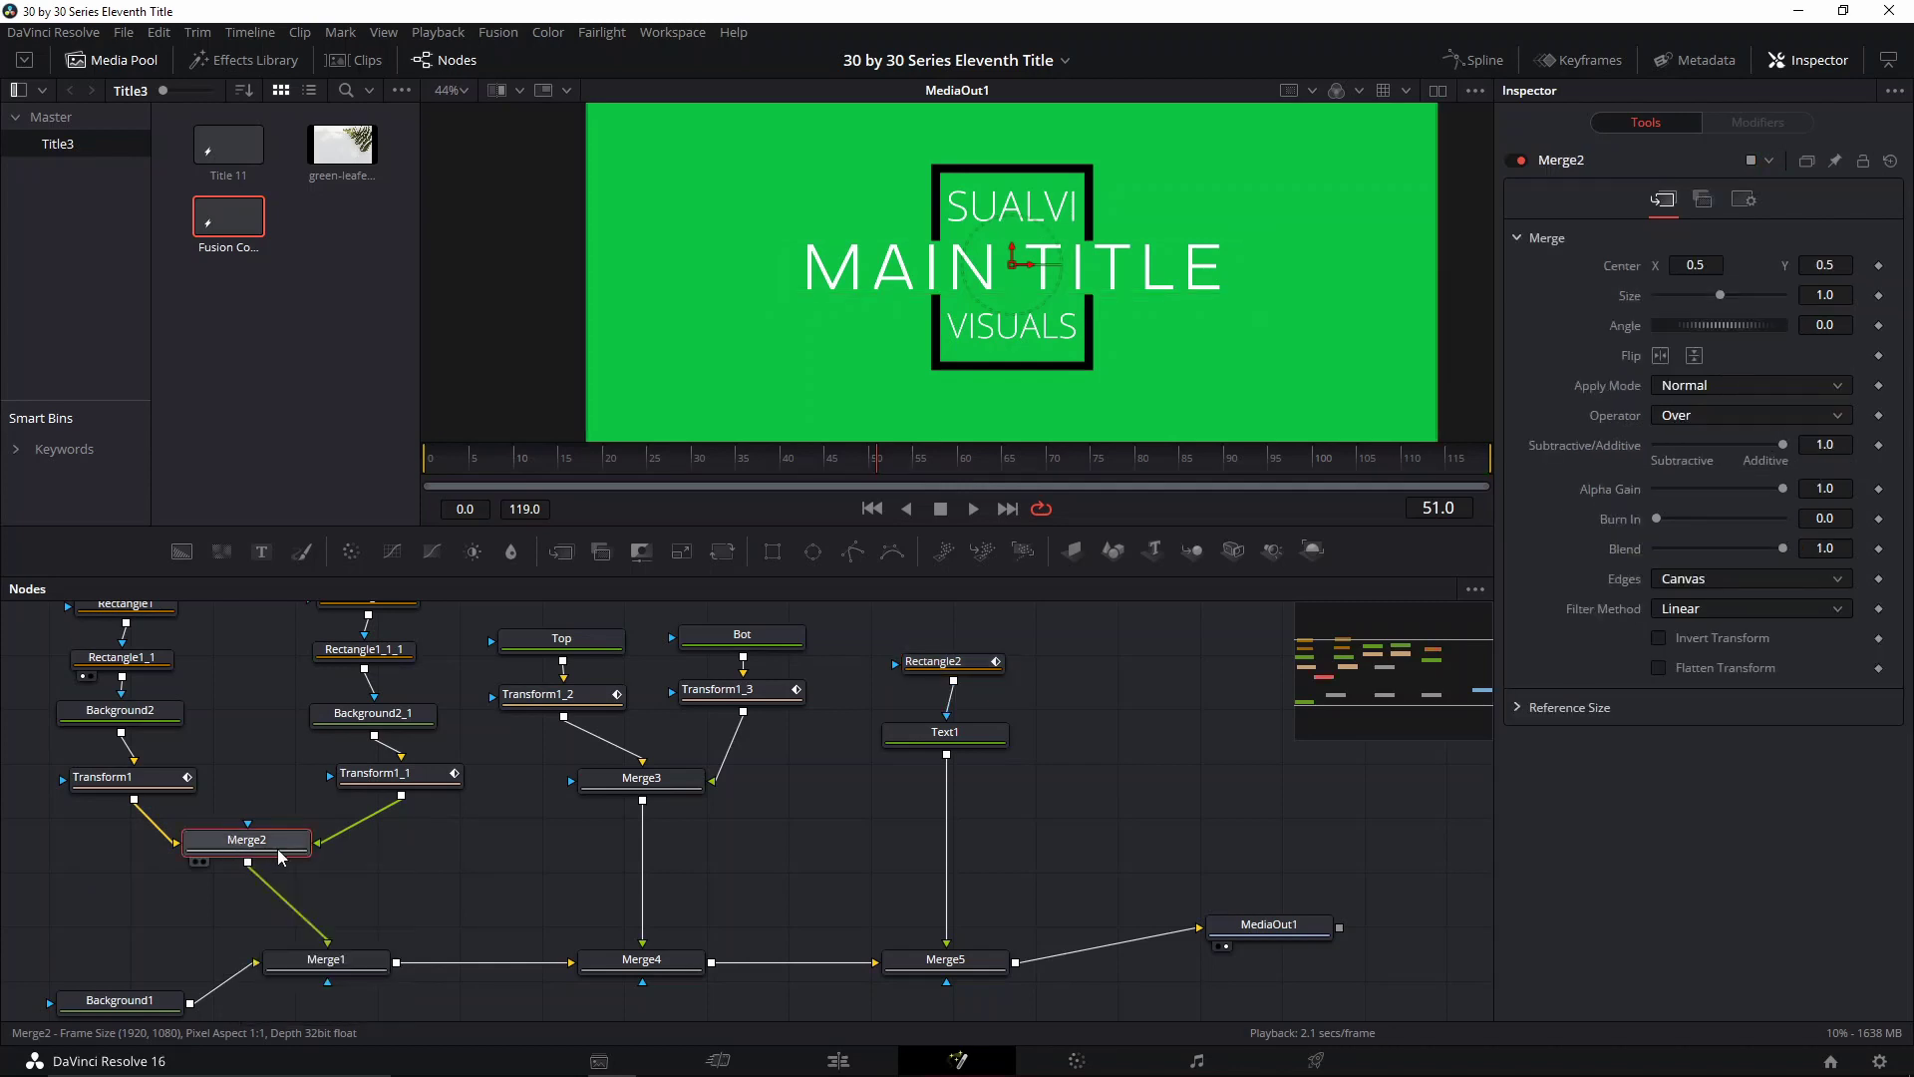
key("shift+space")
type("TRA")
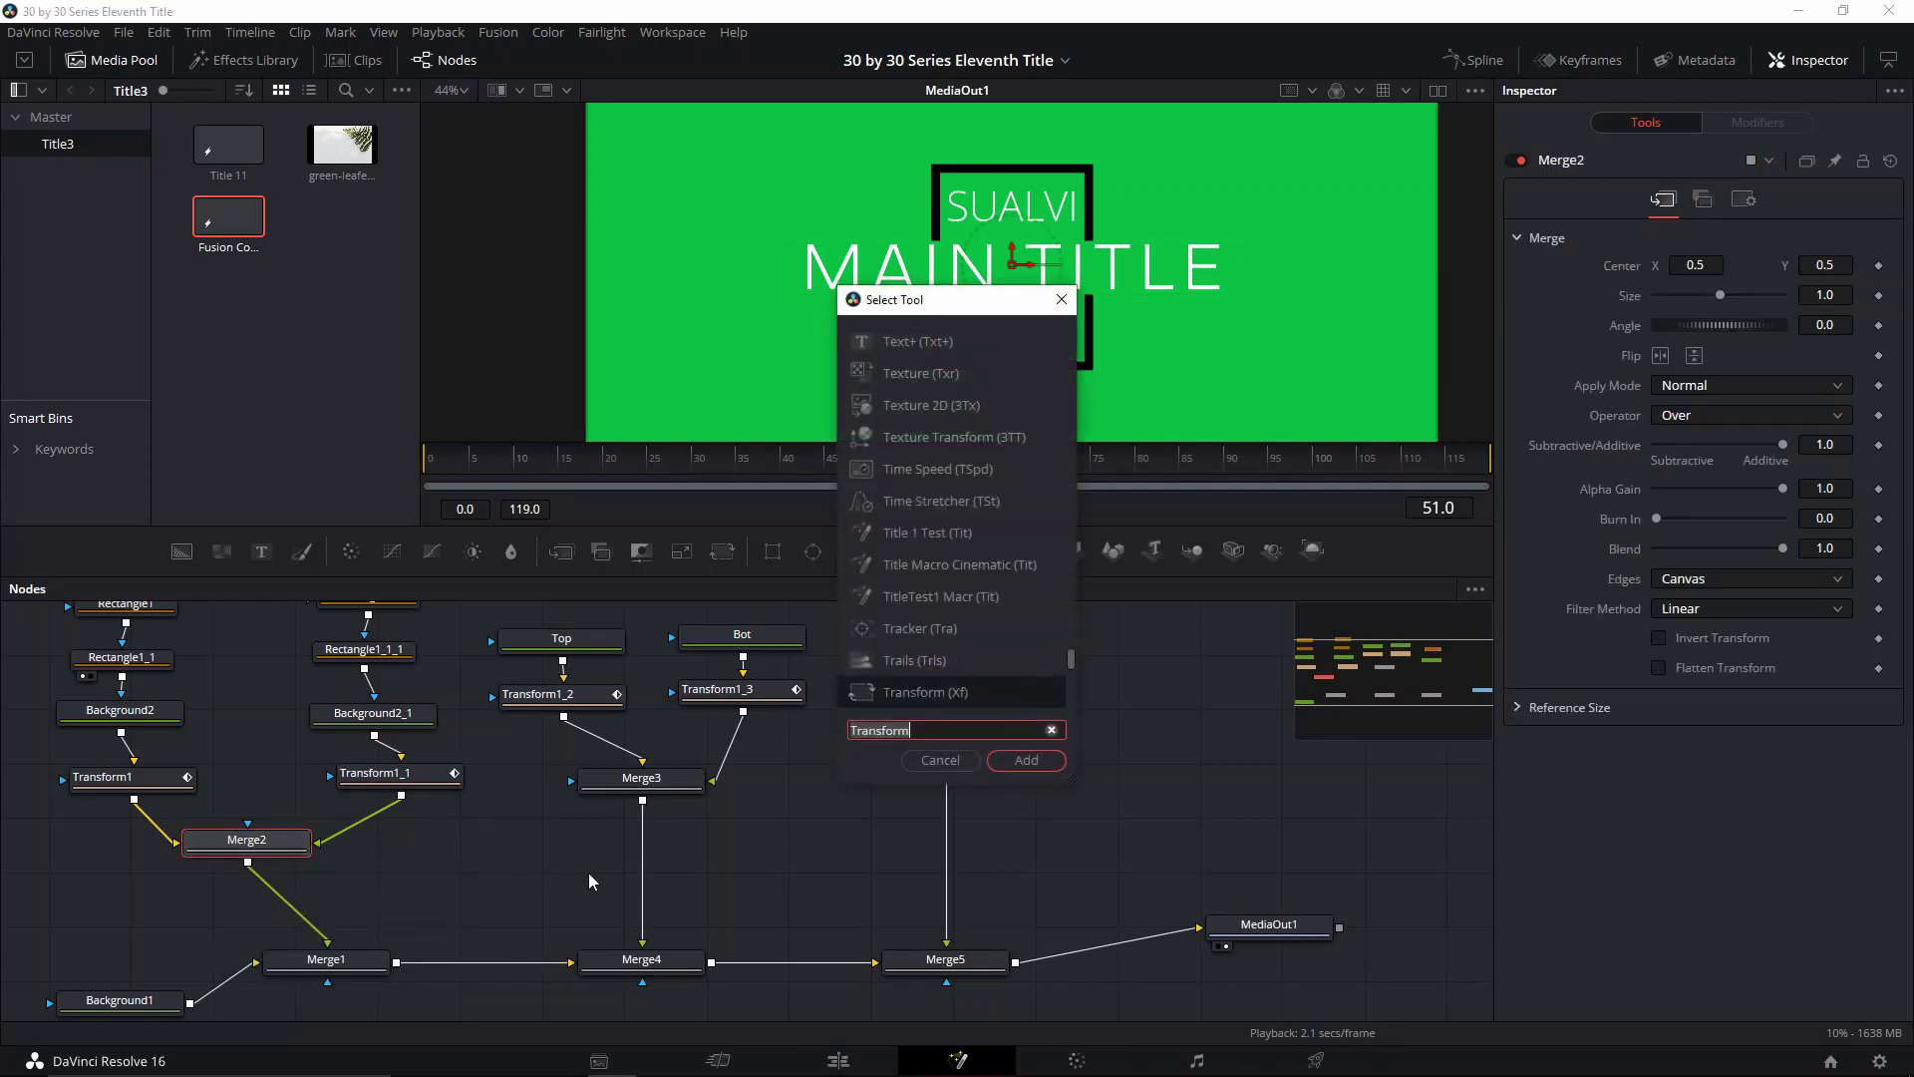
type("NSF")
key("Return")
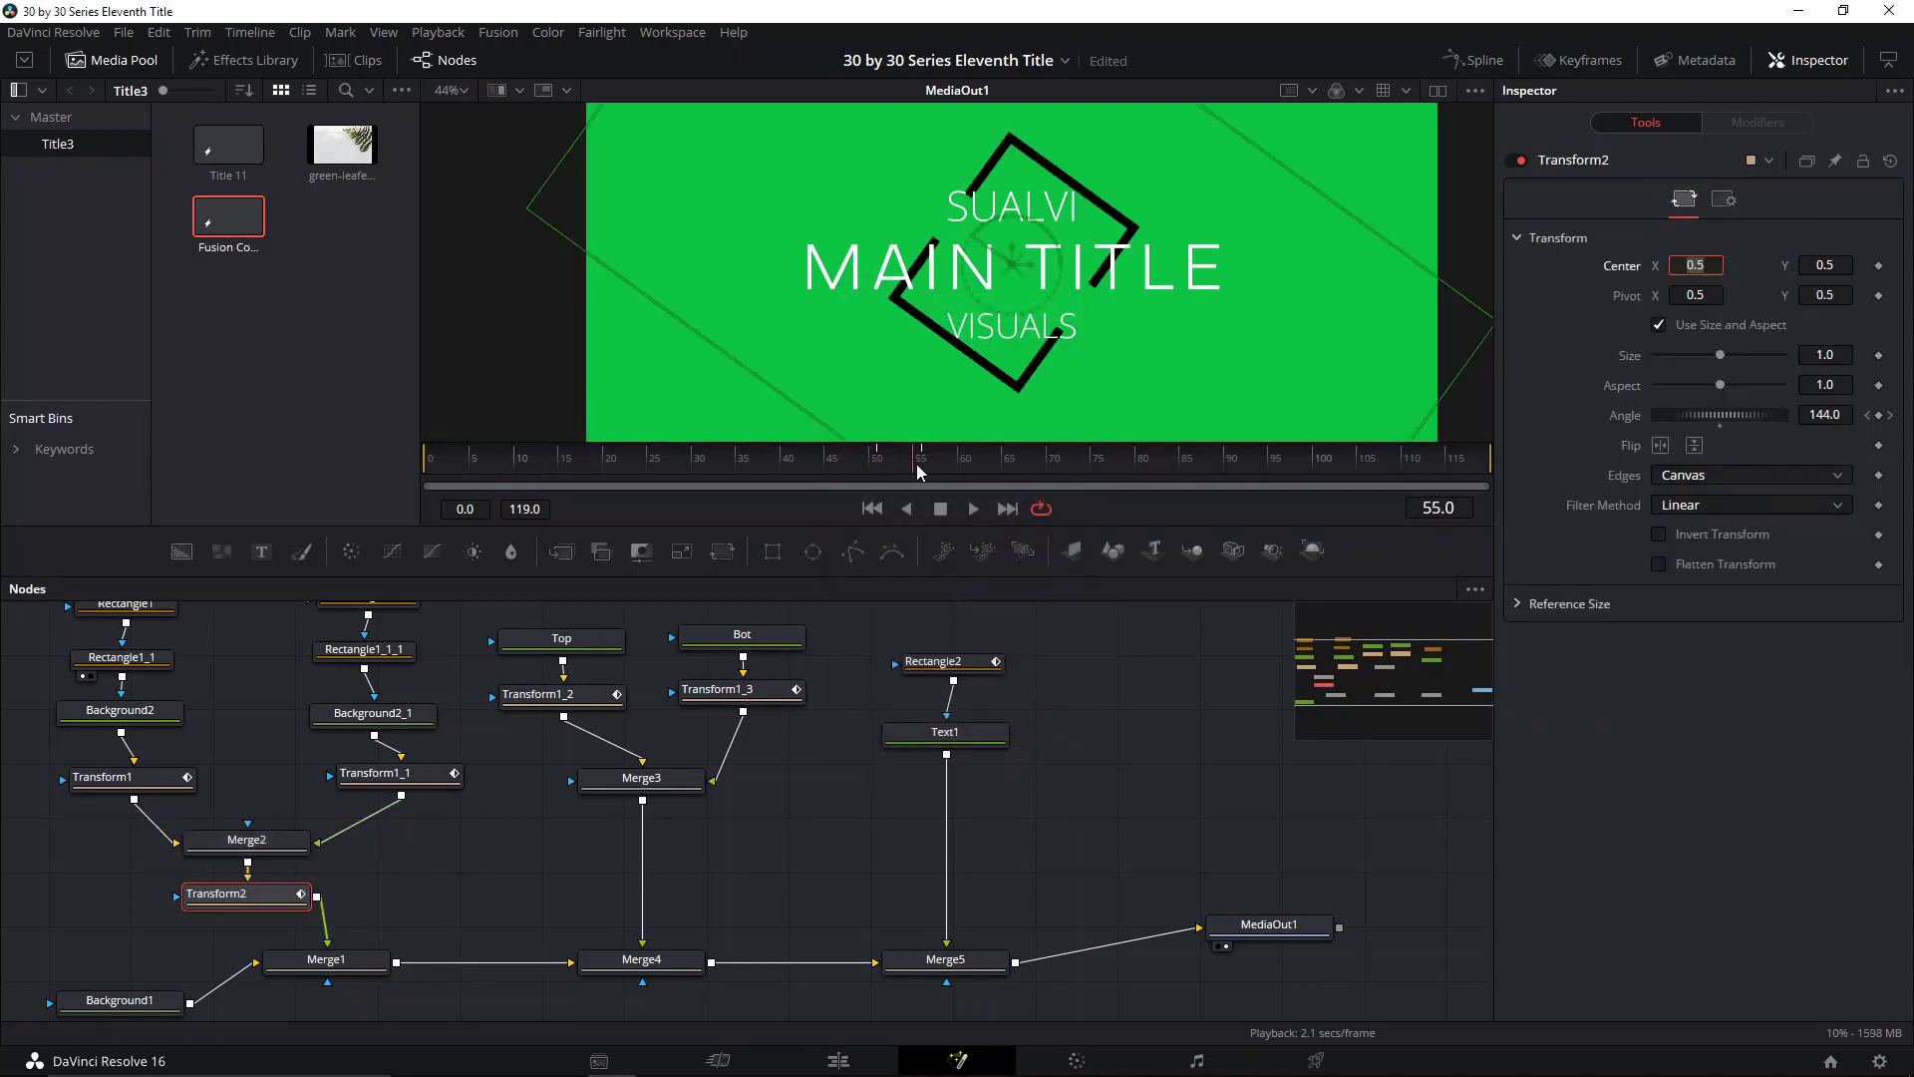
Scrub through the frame's rotation and remove the angle animation from Transform2
left_click(921, 465)
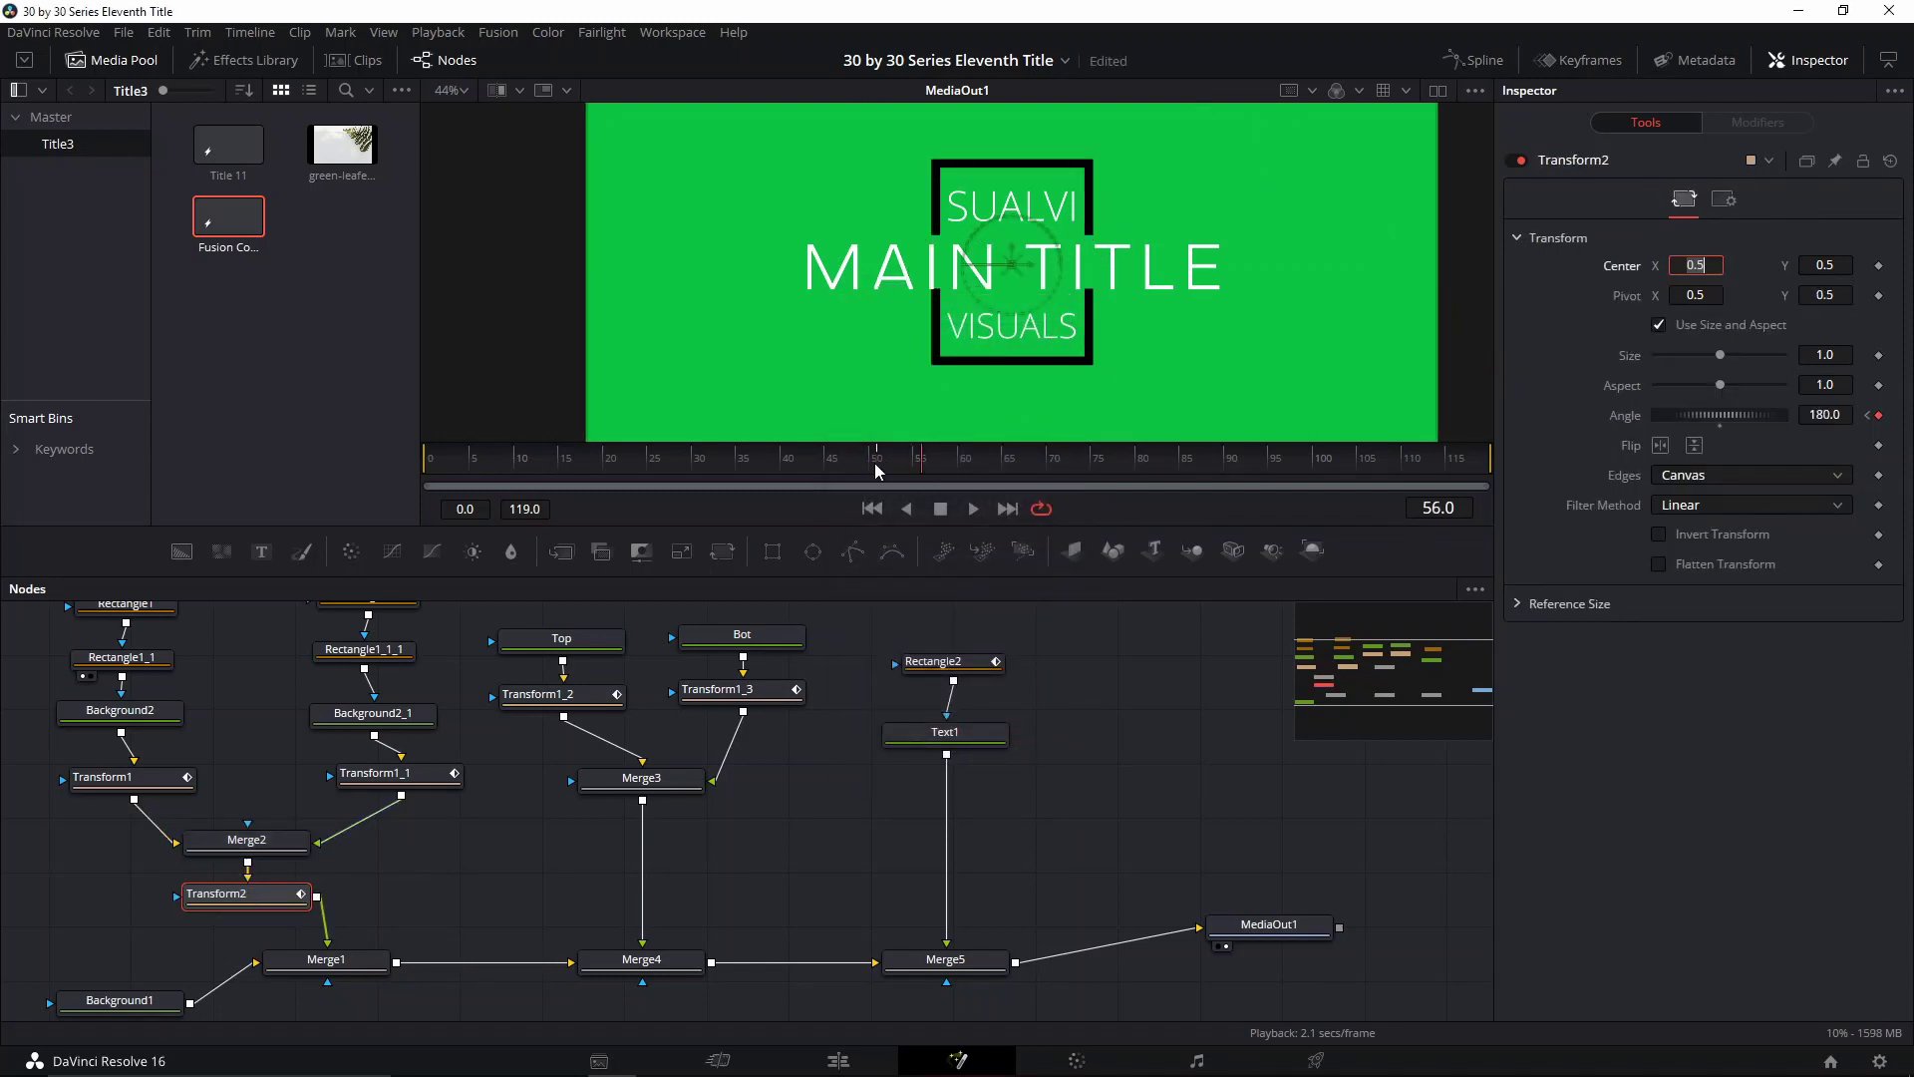
left_click(894, 465)
right_click(1824, 414)
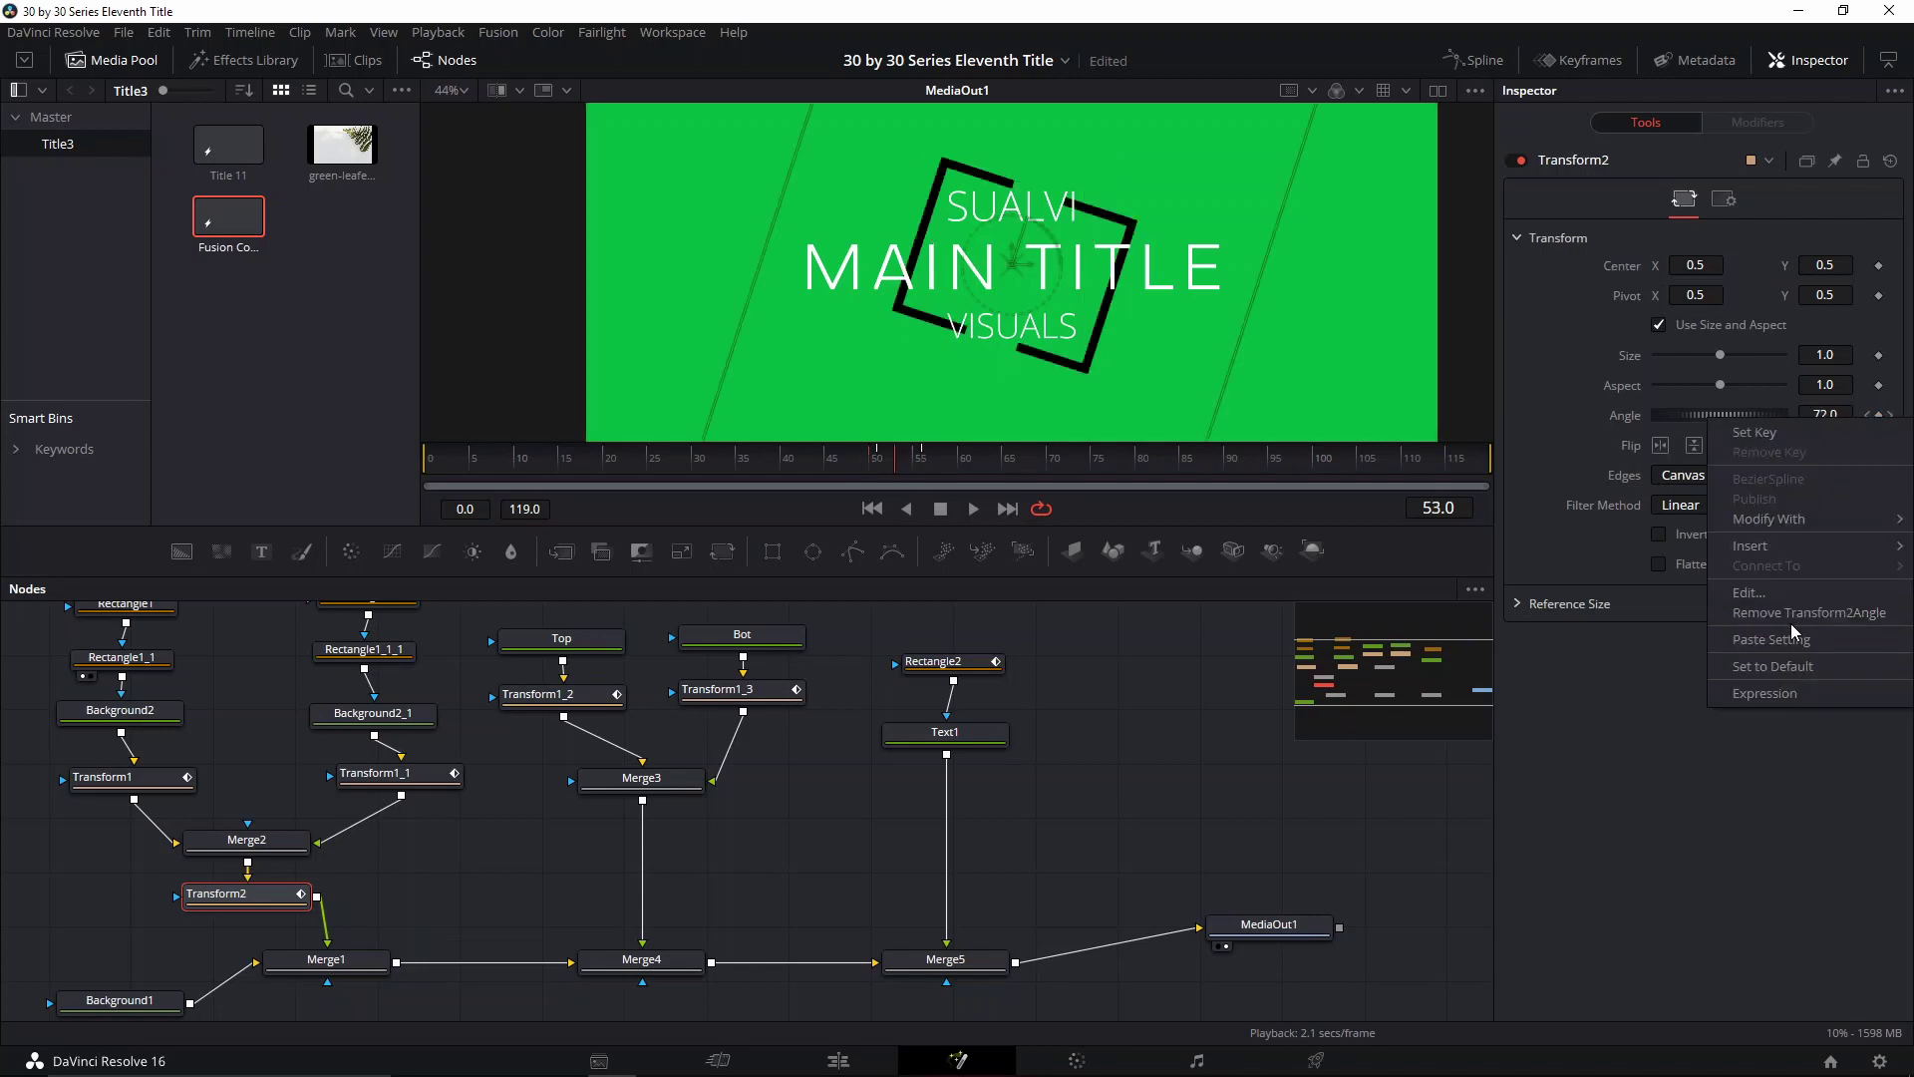
left_click(1790, 618)
Disconnect Merge2 from Transform2 and rearrange Merge2, Transform2, Merge1 and Merge4 to make room in the node graph
left_click_drag(255, 897, 389, 903)
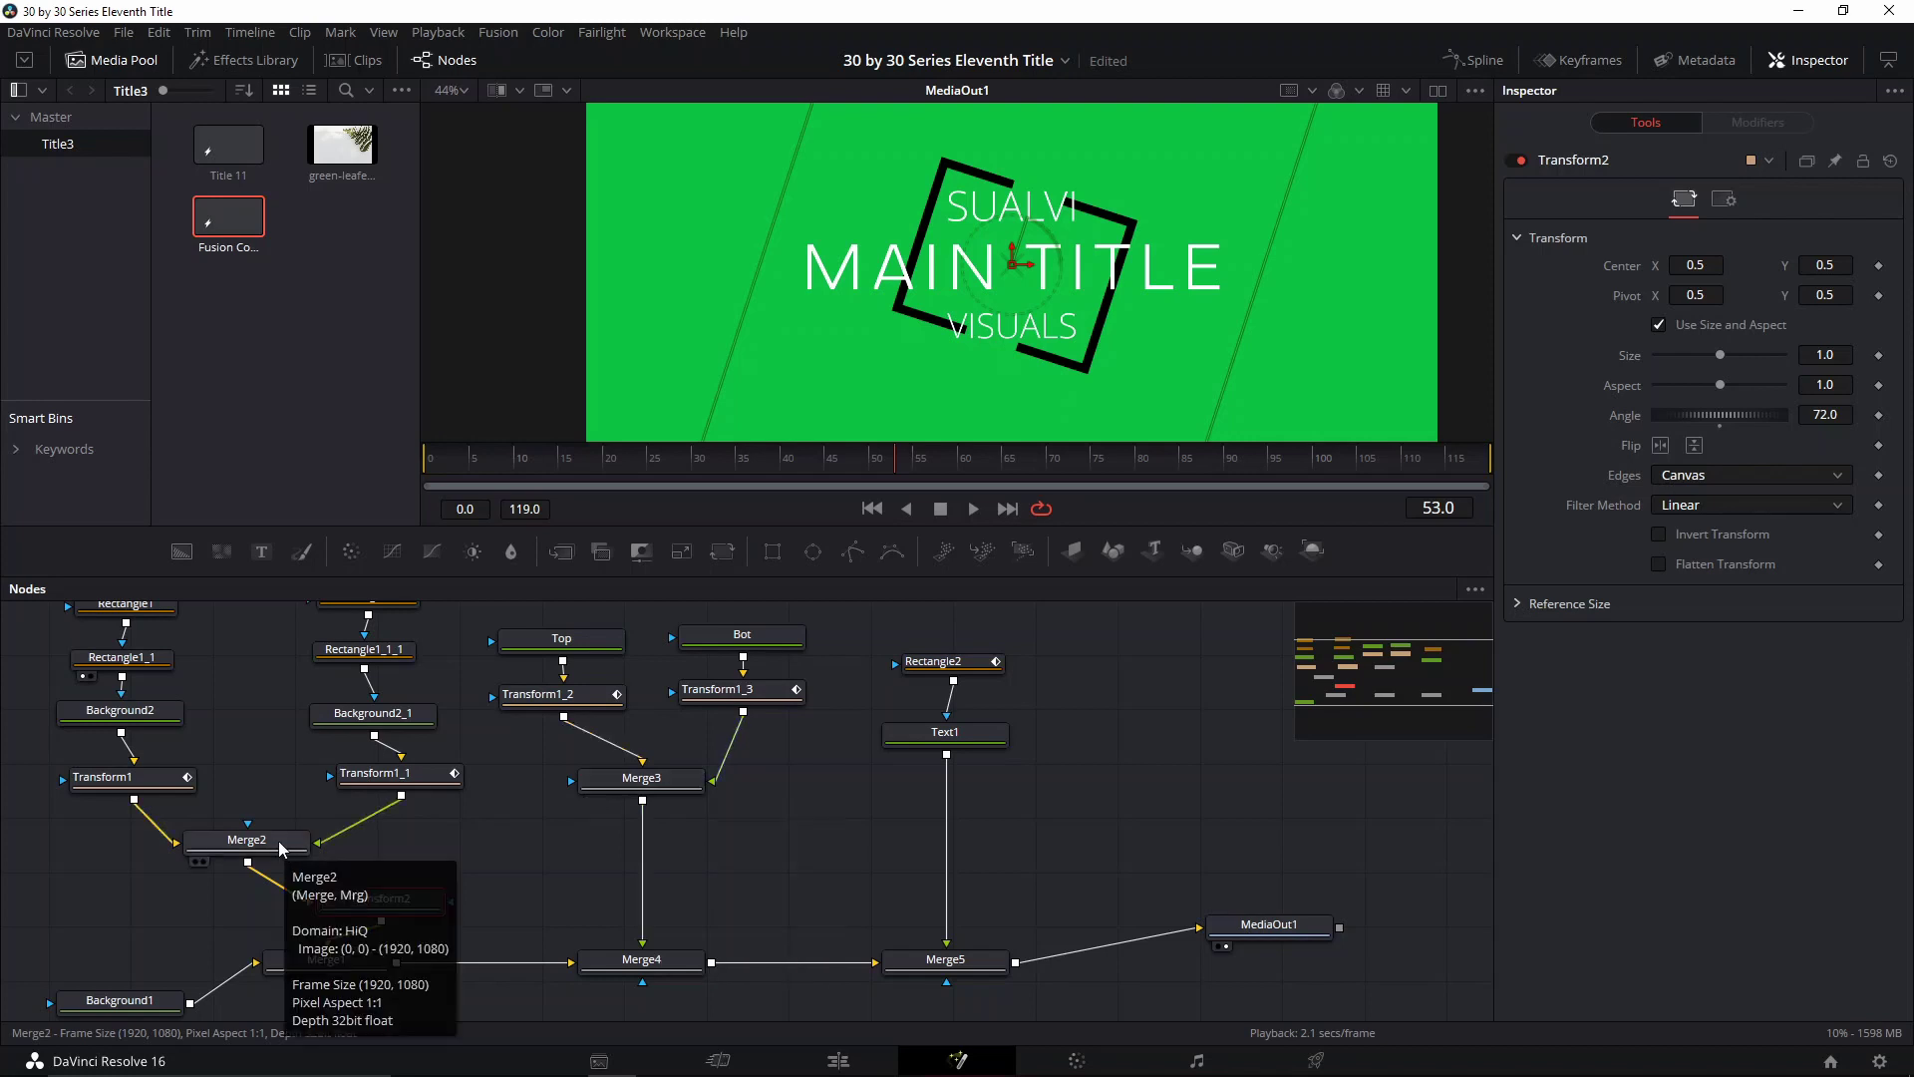
left_click_drag(282, 847, 359, 831)
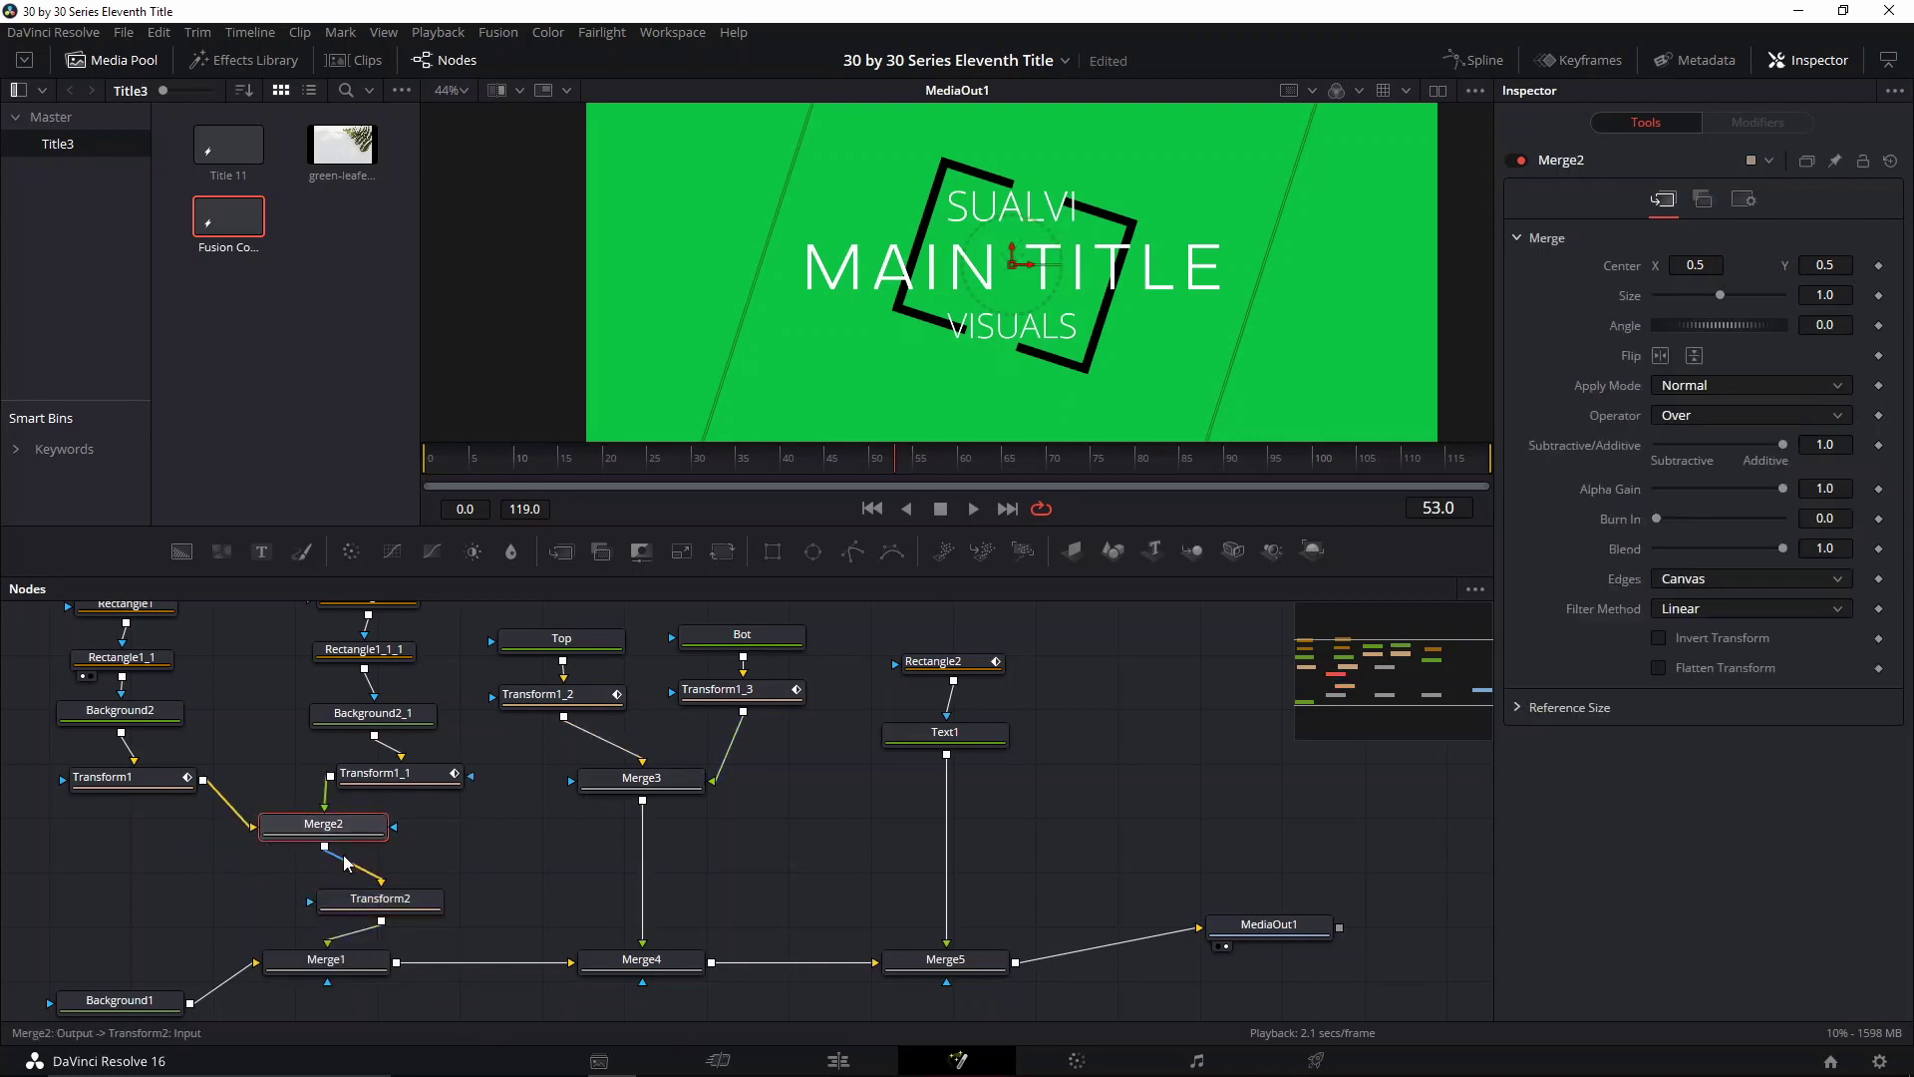
left_click(344, 862)
left_click_drag(371, 903, 457, 901)
left_click_drag(355, 965, 488, 970)
left_click_drag(645, 961, 625, 1003)
left_click_drag(708, 920, 766, 774)
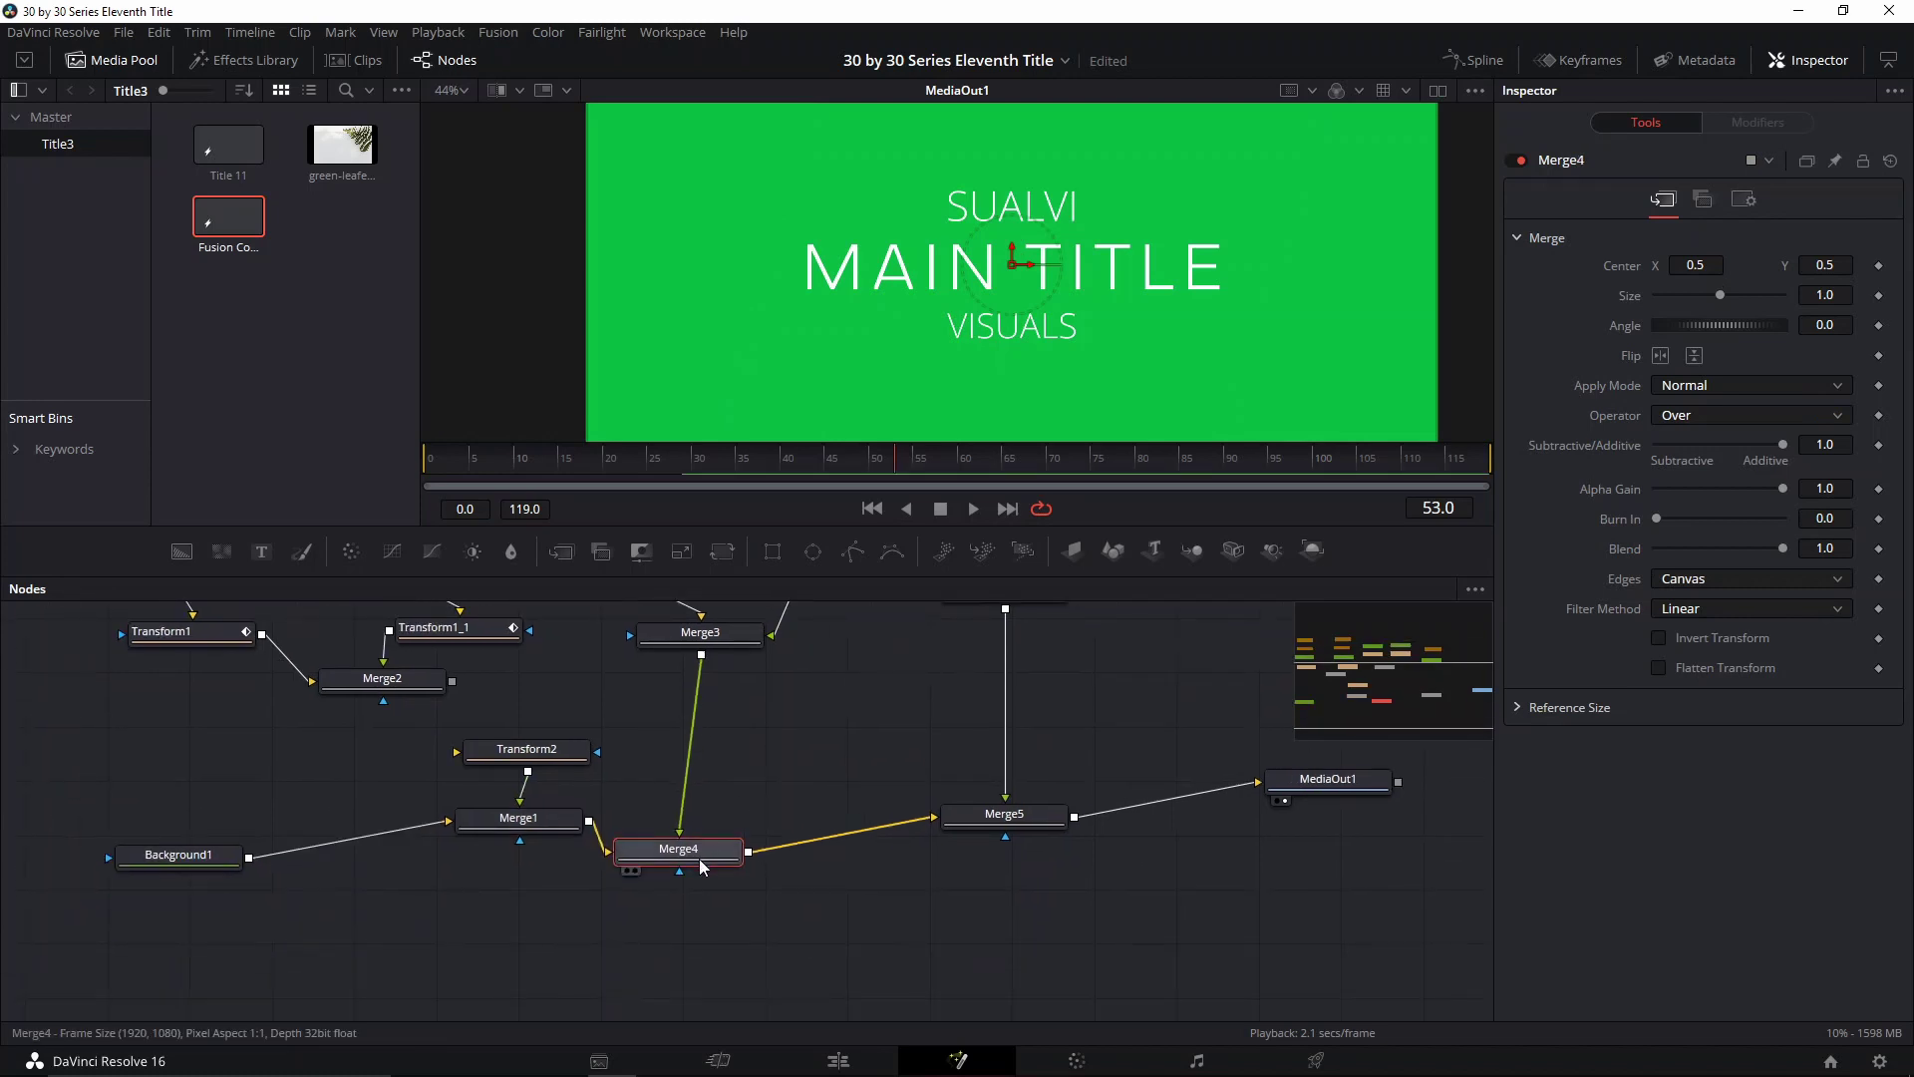
left_click_drag(701, 866, 704, 902)
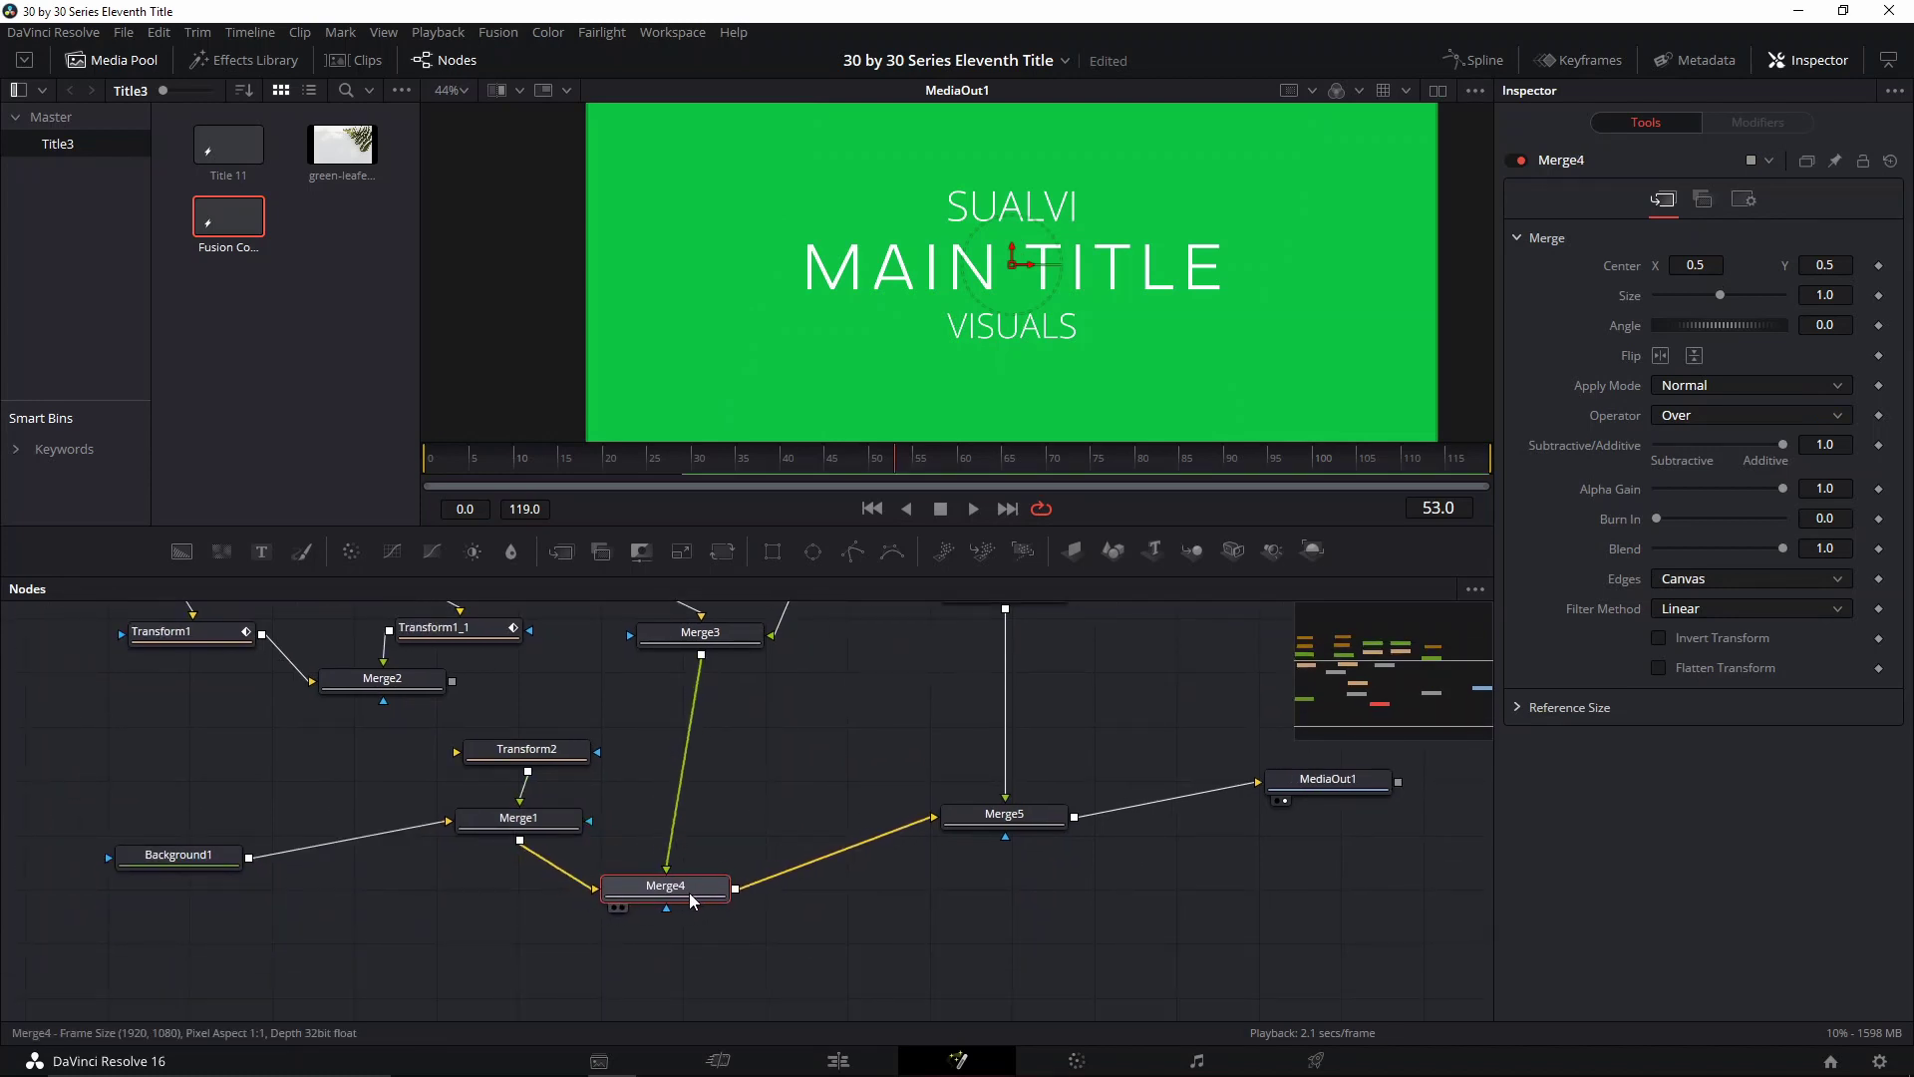
Detach Merge3 from Merge4 and combine Merge2 and Merge3 in a new merge that feeds Transform2
left_click(692, 690)
left_click(700, 682)
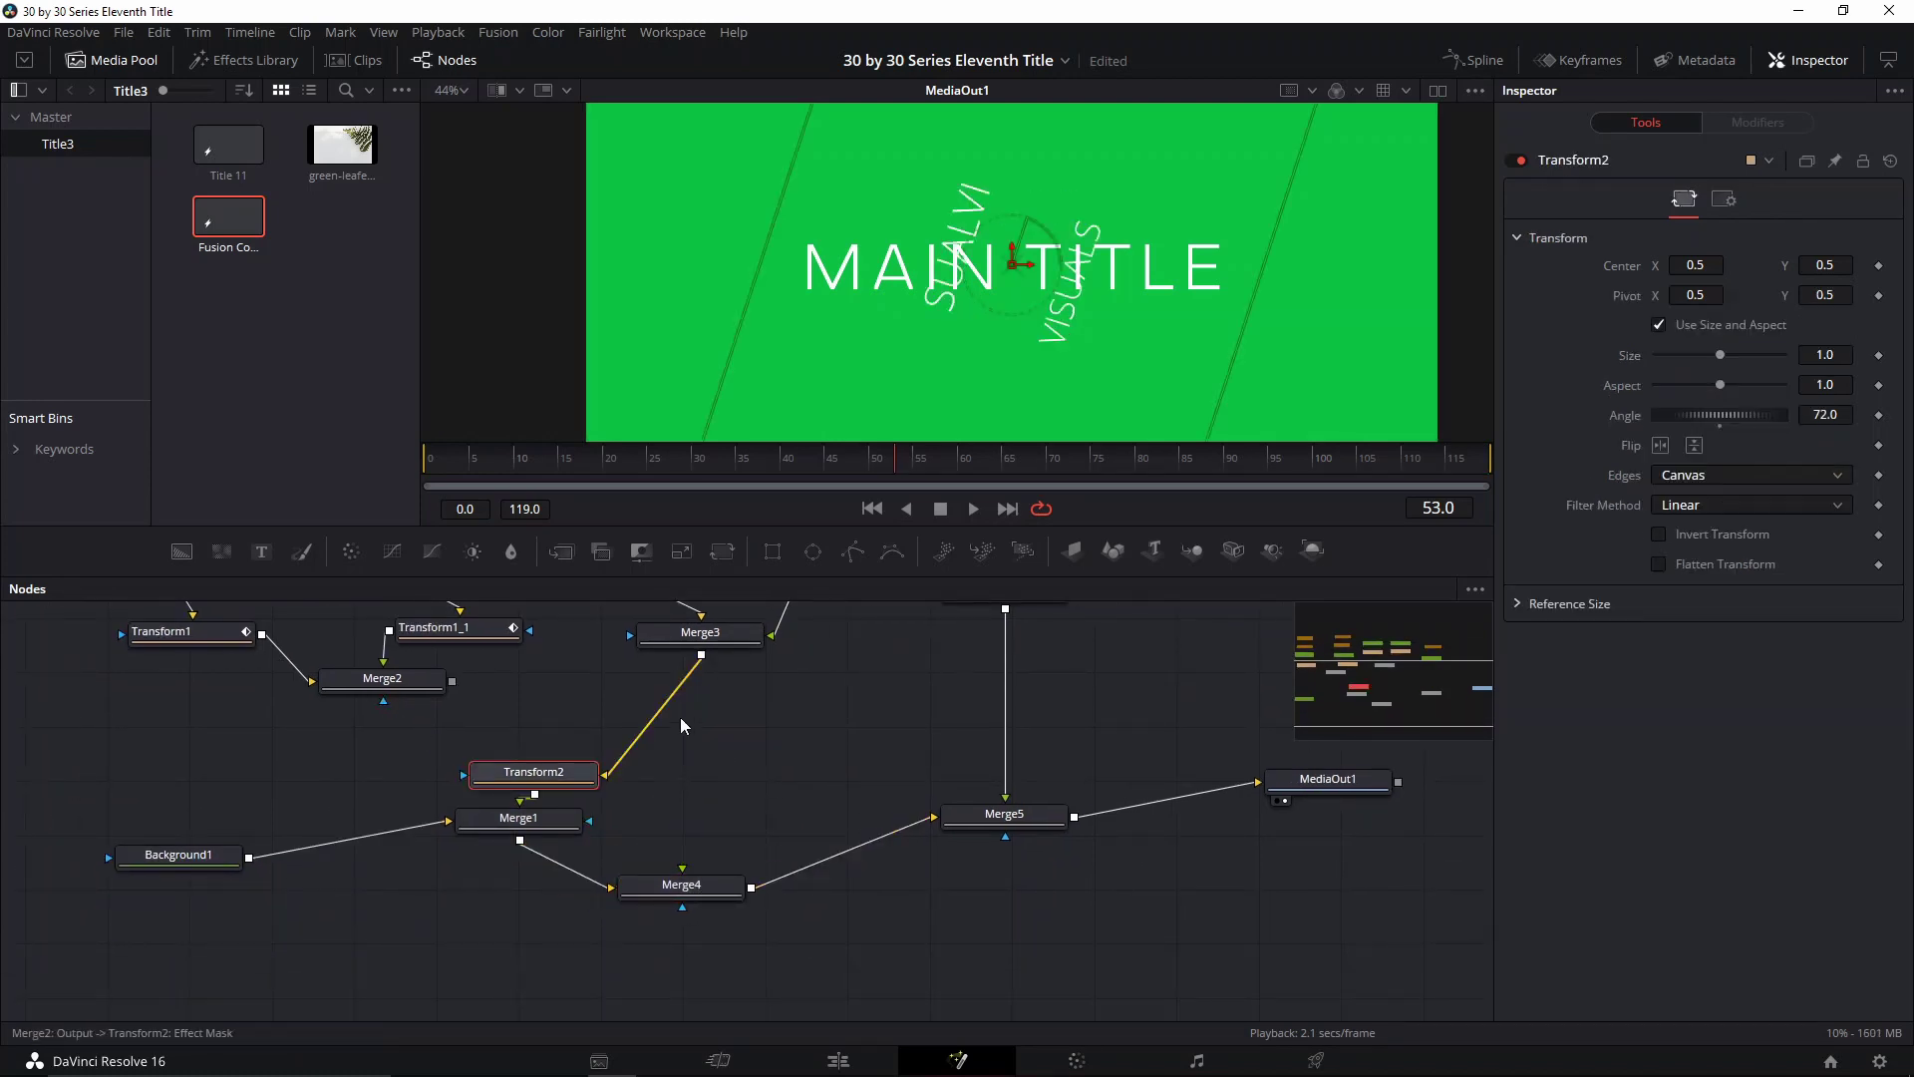
left_click(686, 680)
left_click_drag(452, 682, 527, 860)
left_click(576, 775)
Tidy the Transform2 placement and delete Merge4 from between Merge1 and Merge5
left_click_drag(682, 887, 781, 835)
left_click_drag(541, 764, 565, 784)
left_click(783, 833)
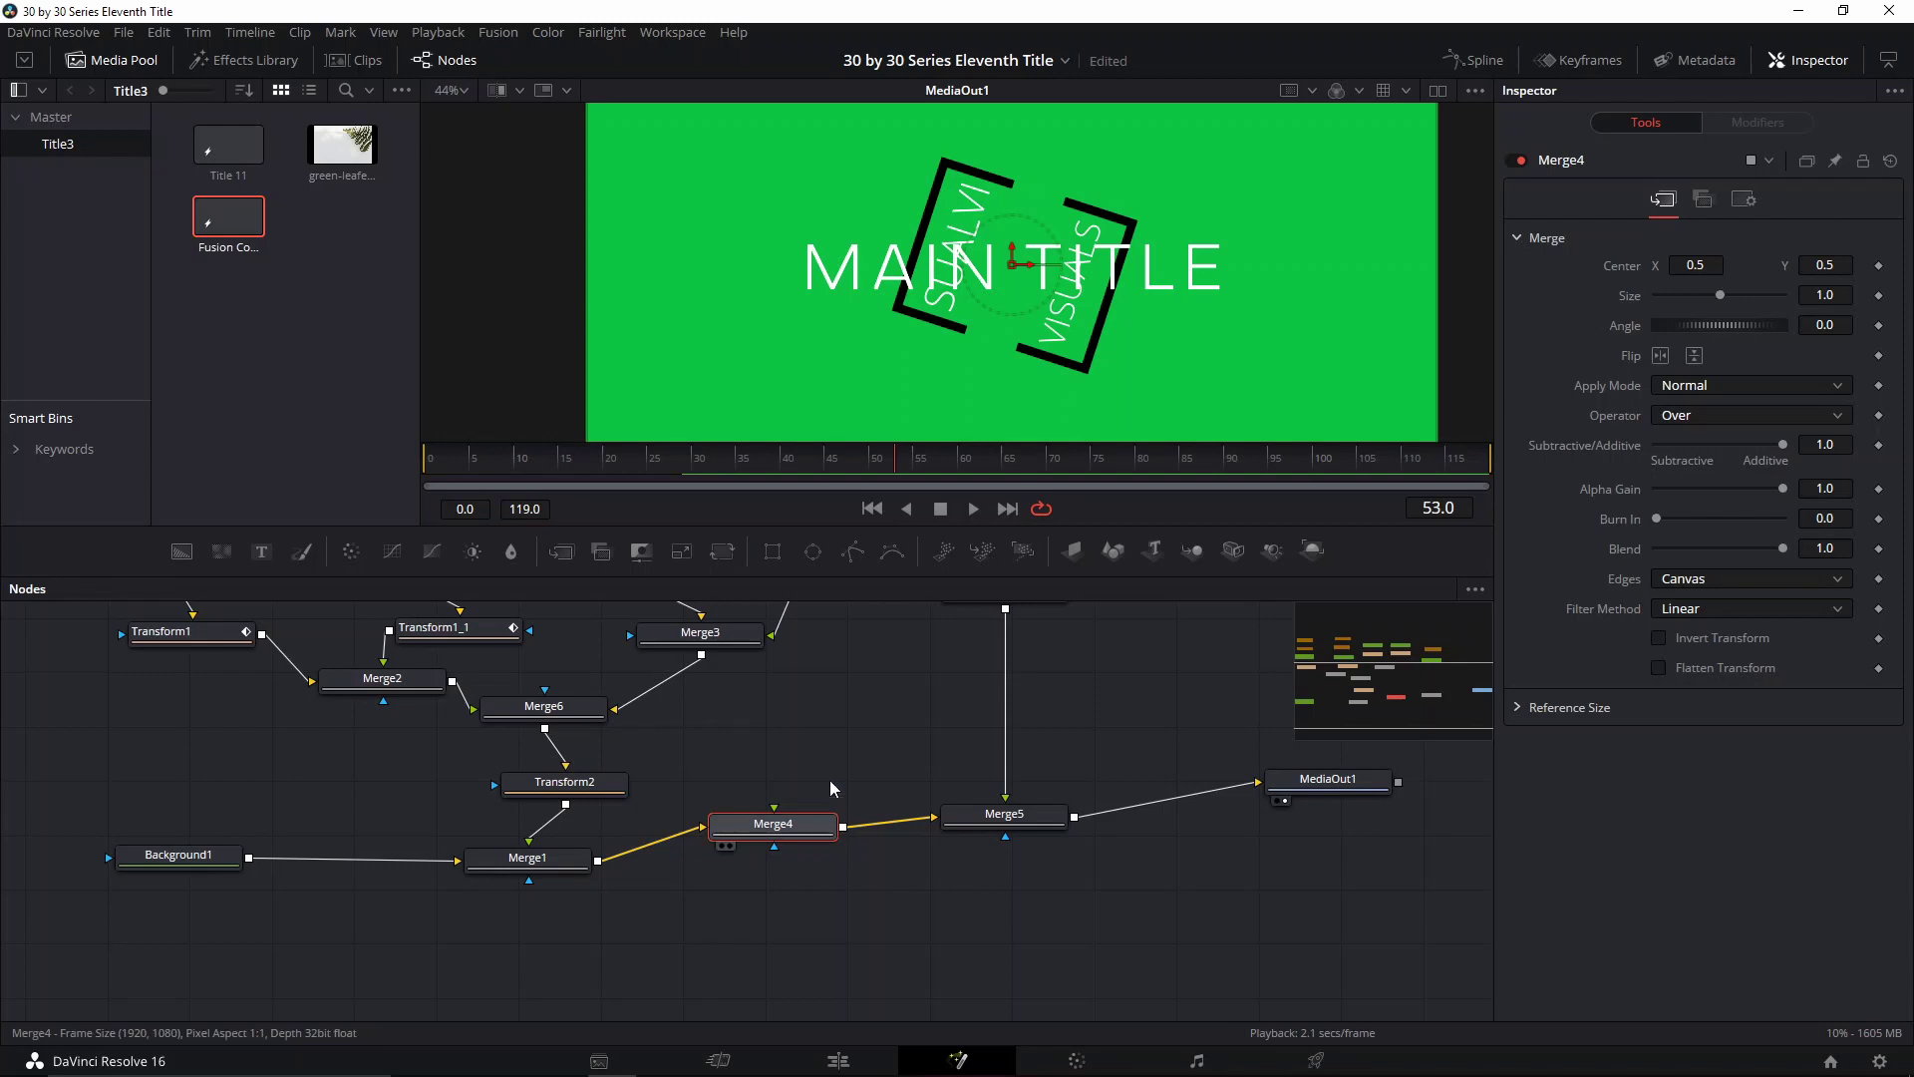
key("Delete")
left_click_drag(790, 808, 735, 940)
Reset Transform2's angle to 0 and keyframe it at frame 51
left_click(531, 916)
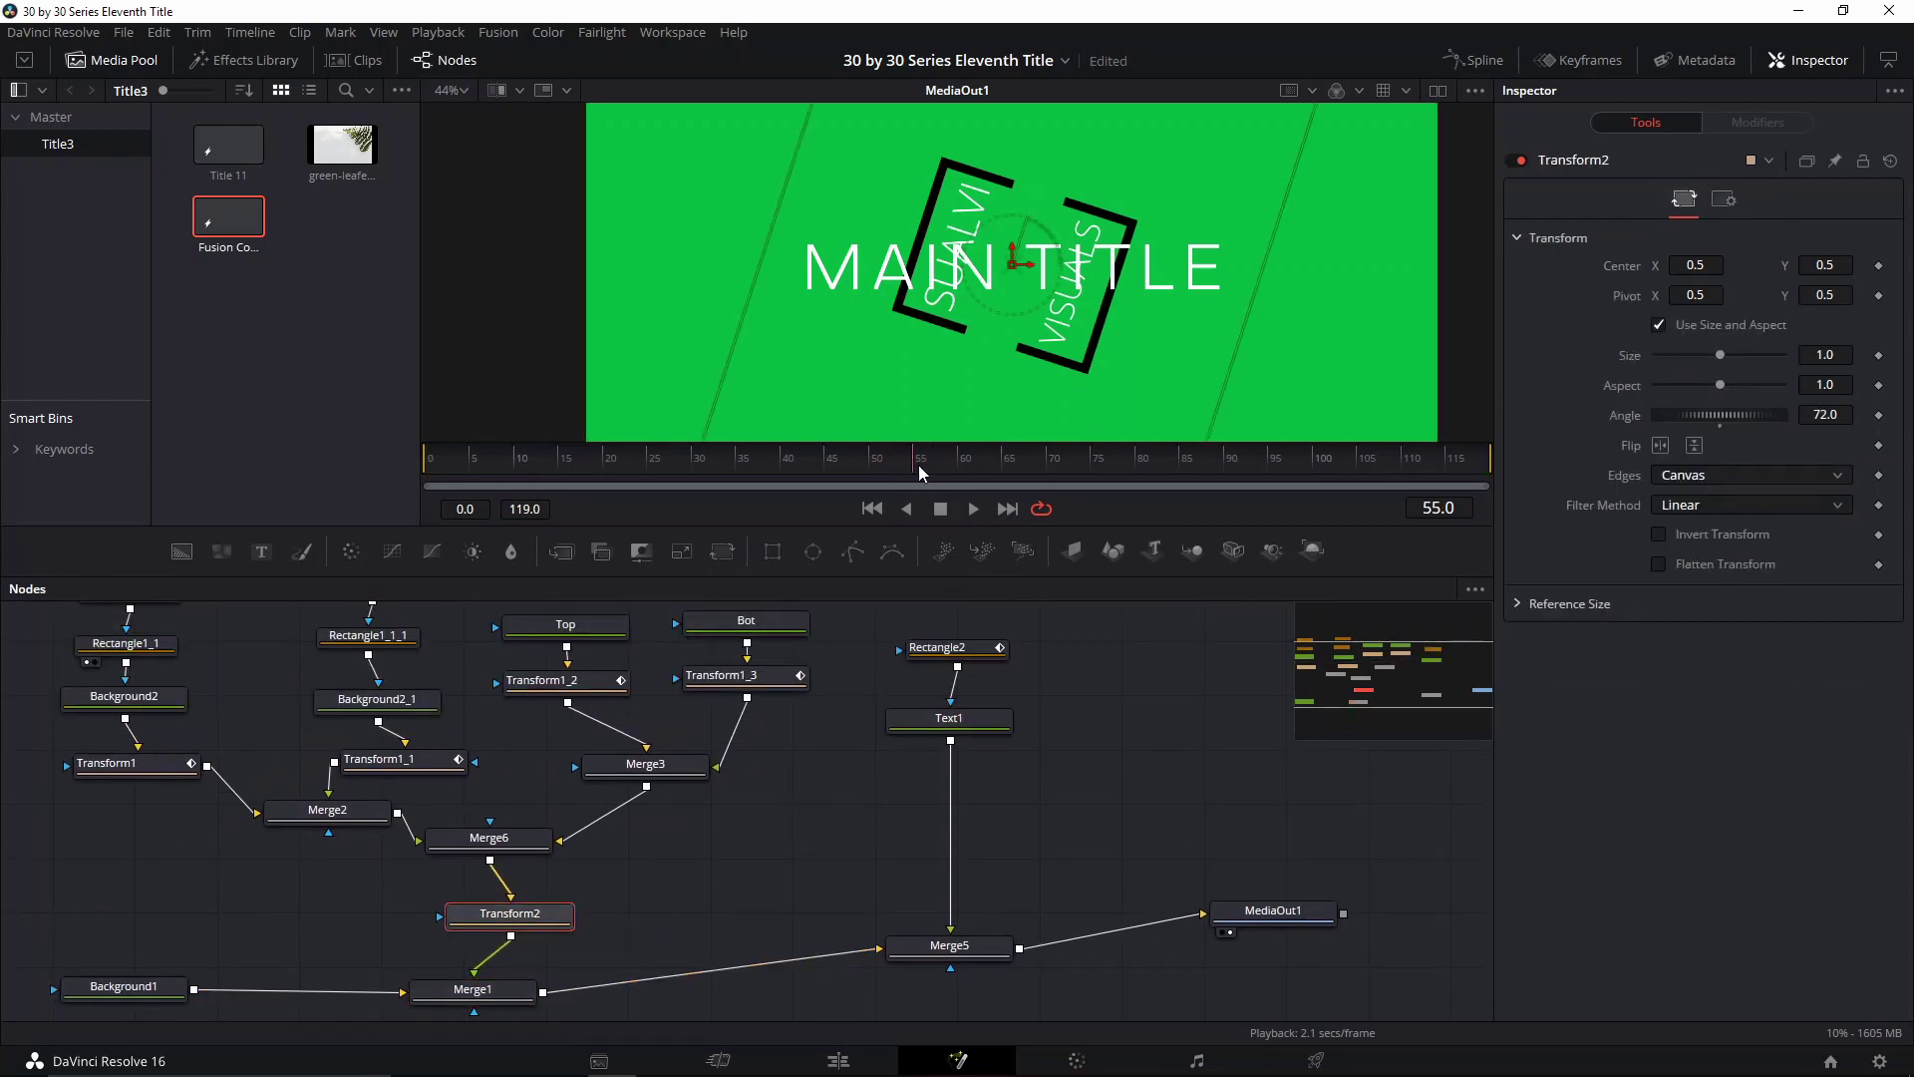
left_click(1718, 427)
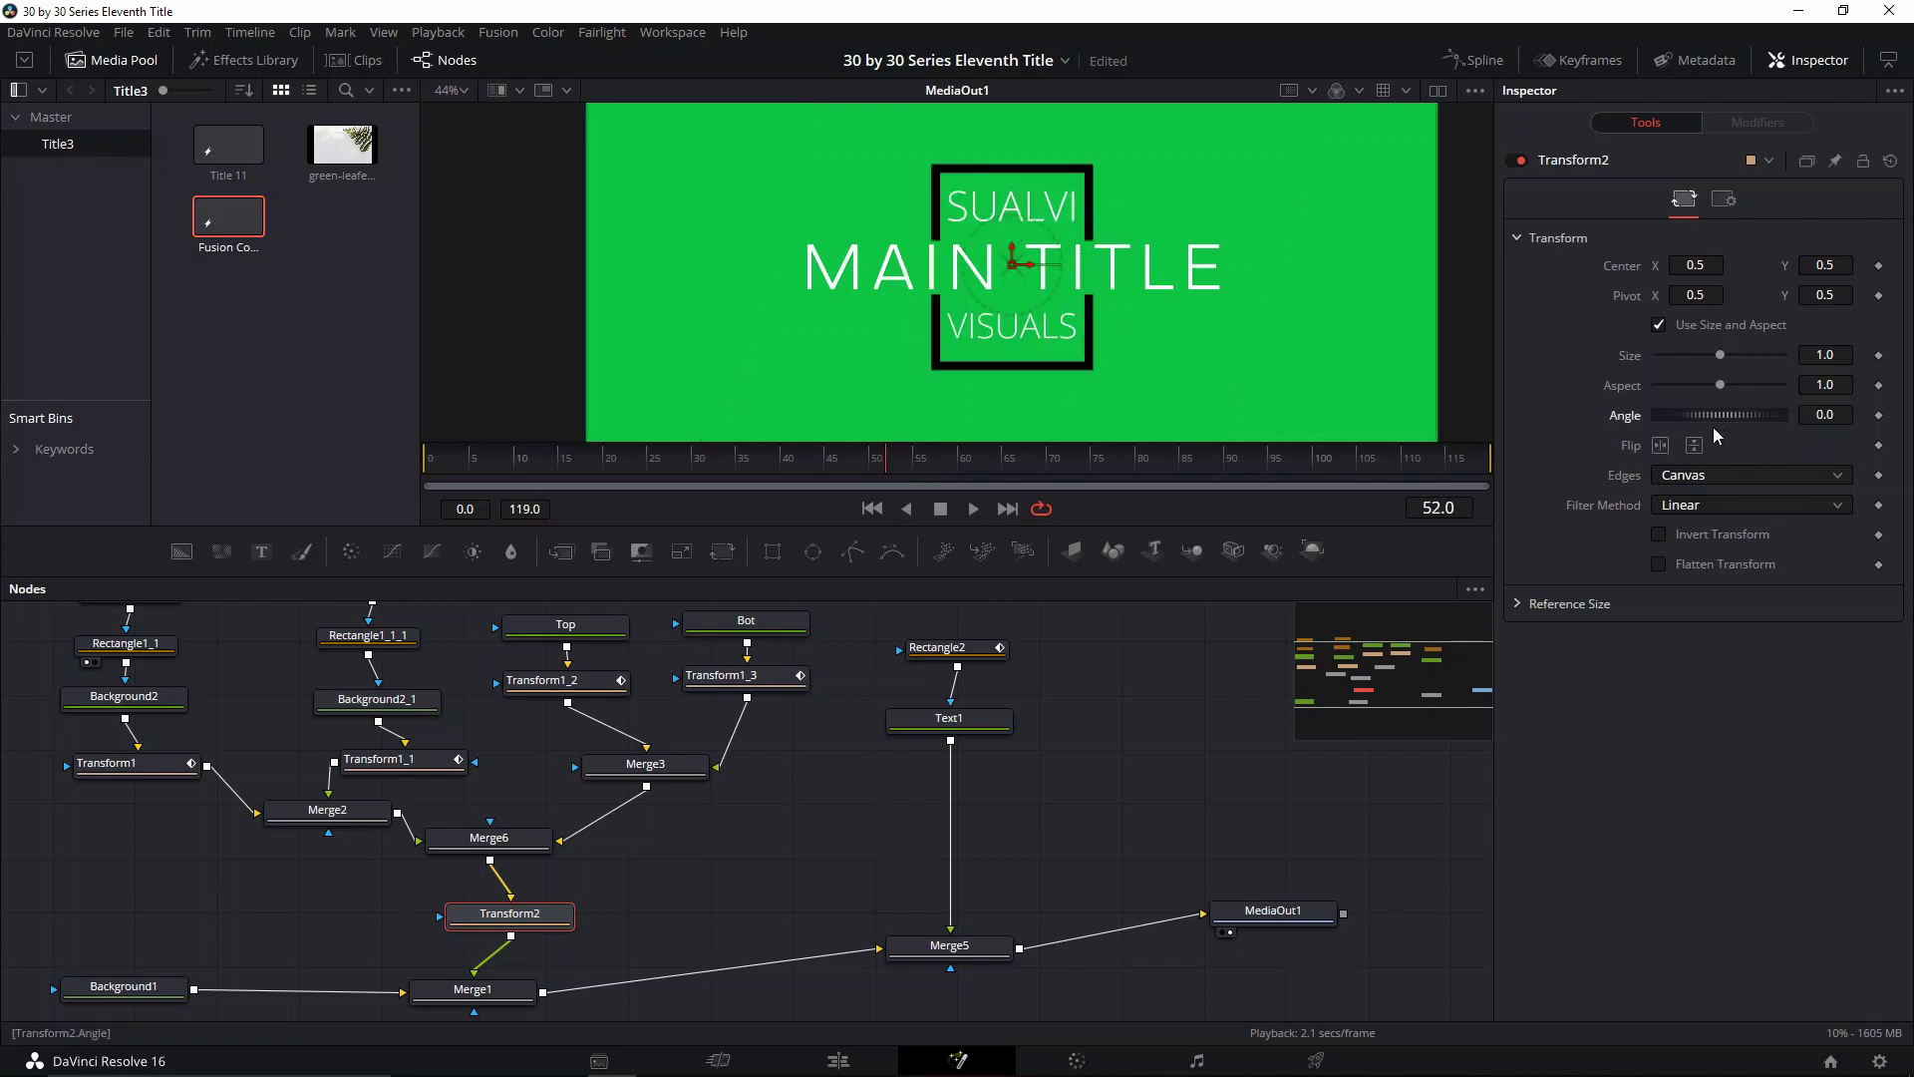
left_click(886, 467)
left_click(1878, 415)
key("Right")
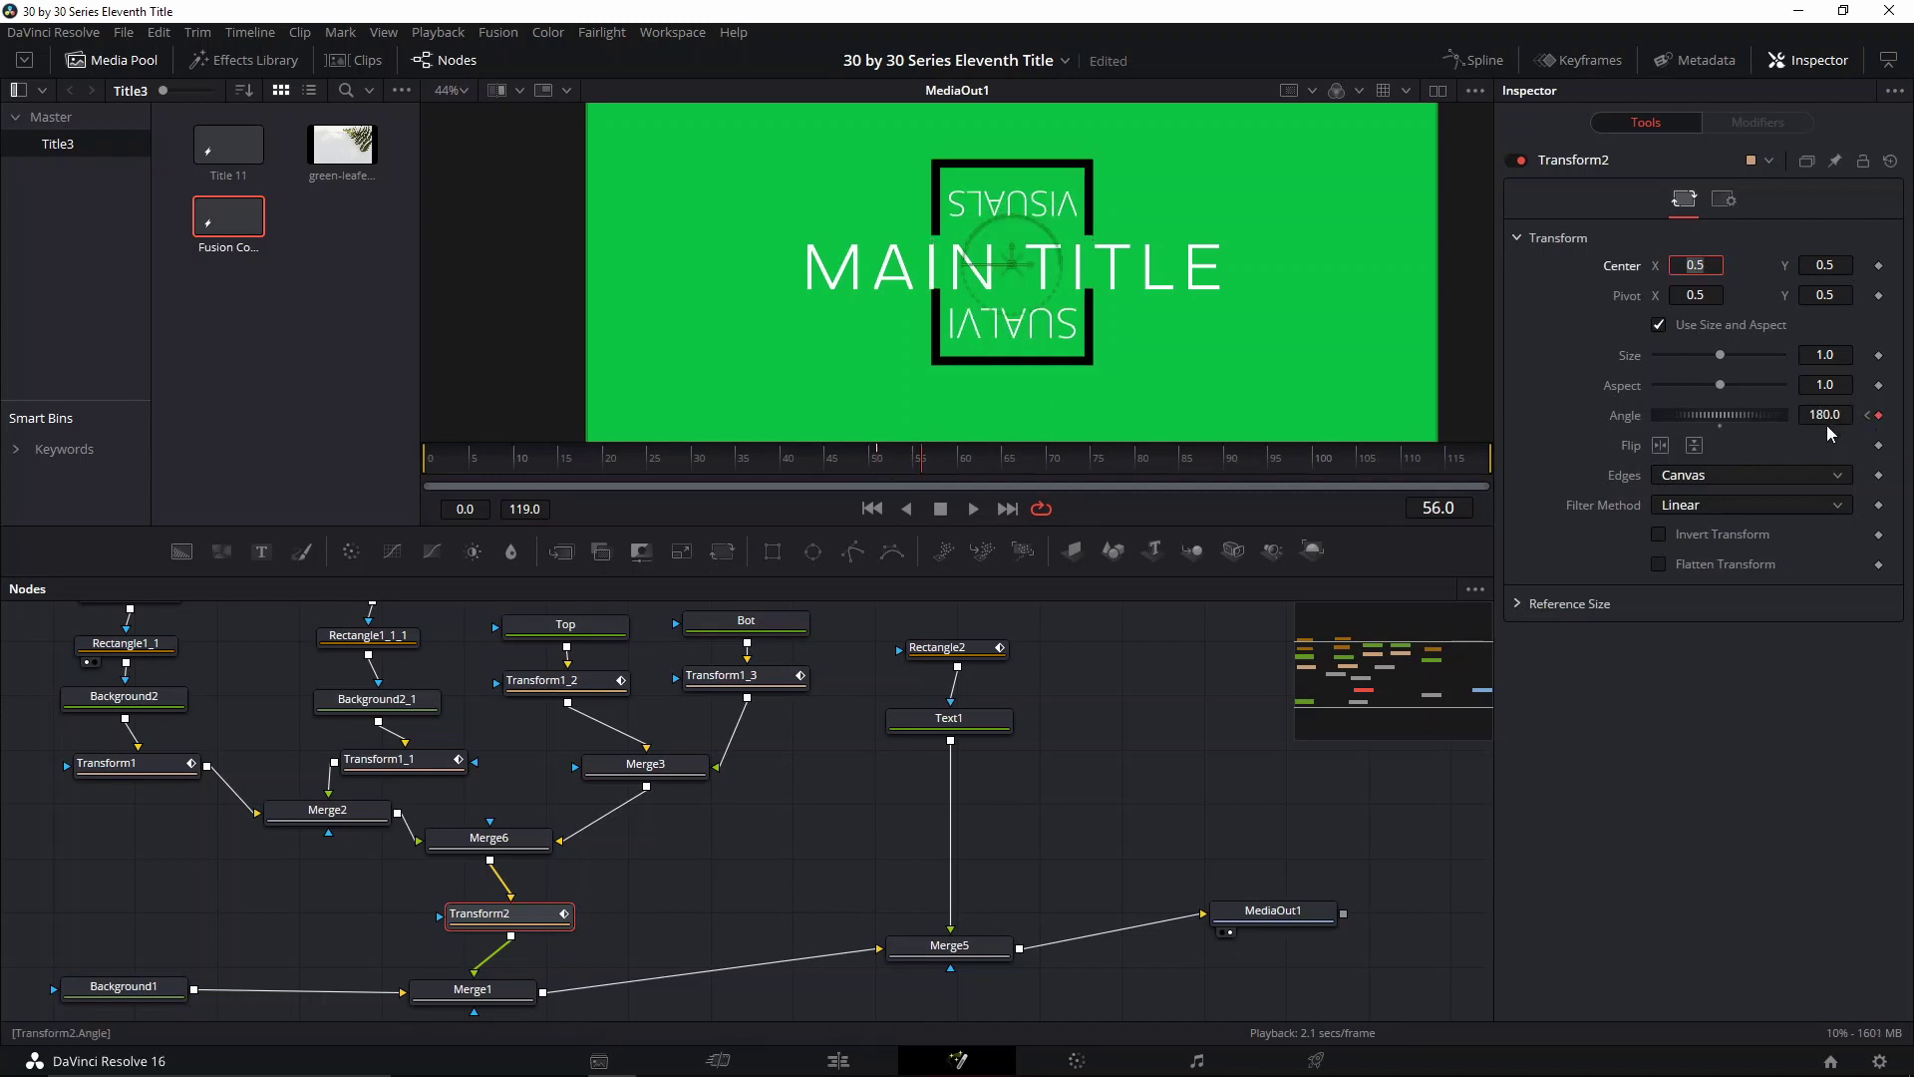
Set Transform2's angle at frame 56 to -180 and scrub back through the rotation to frame 51
double_click(1828, 424)
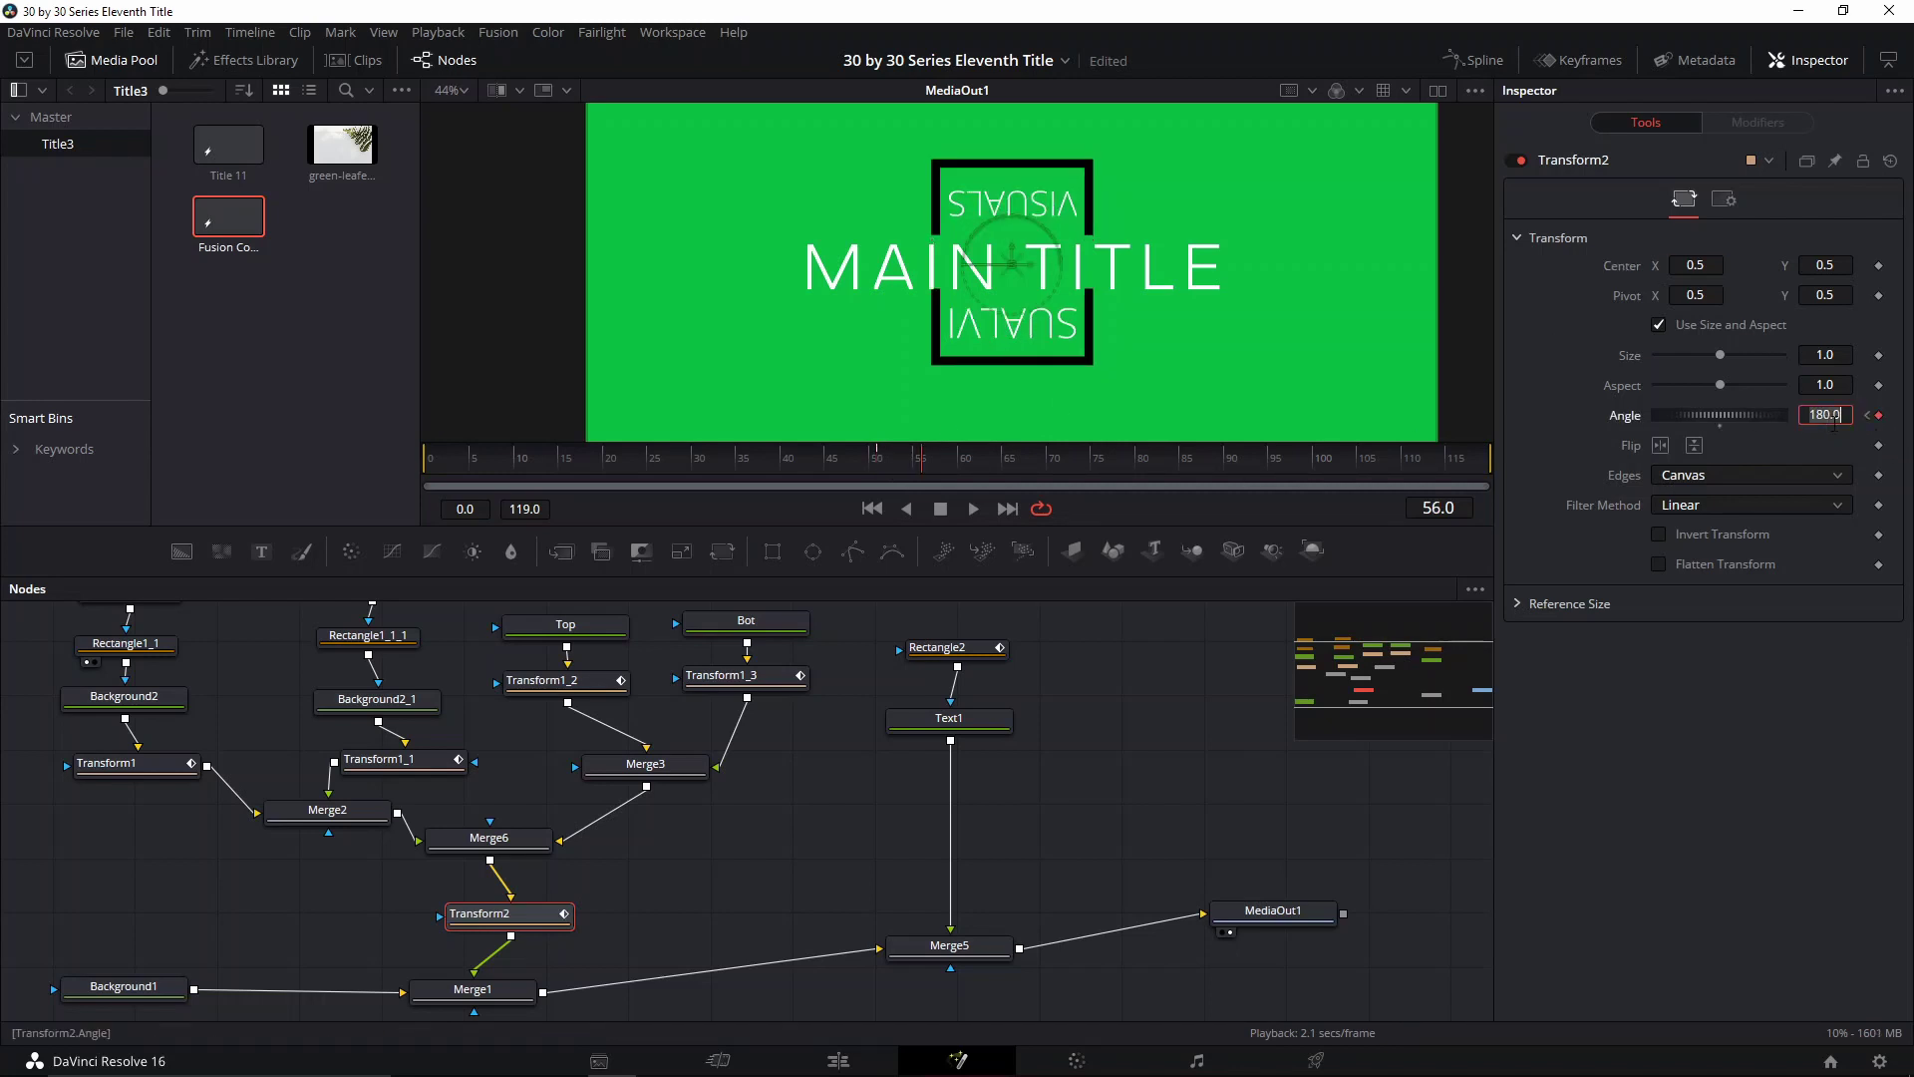
type("-180")
key("Tab")
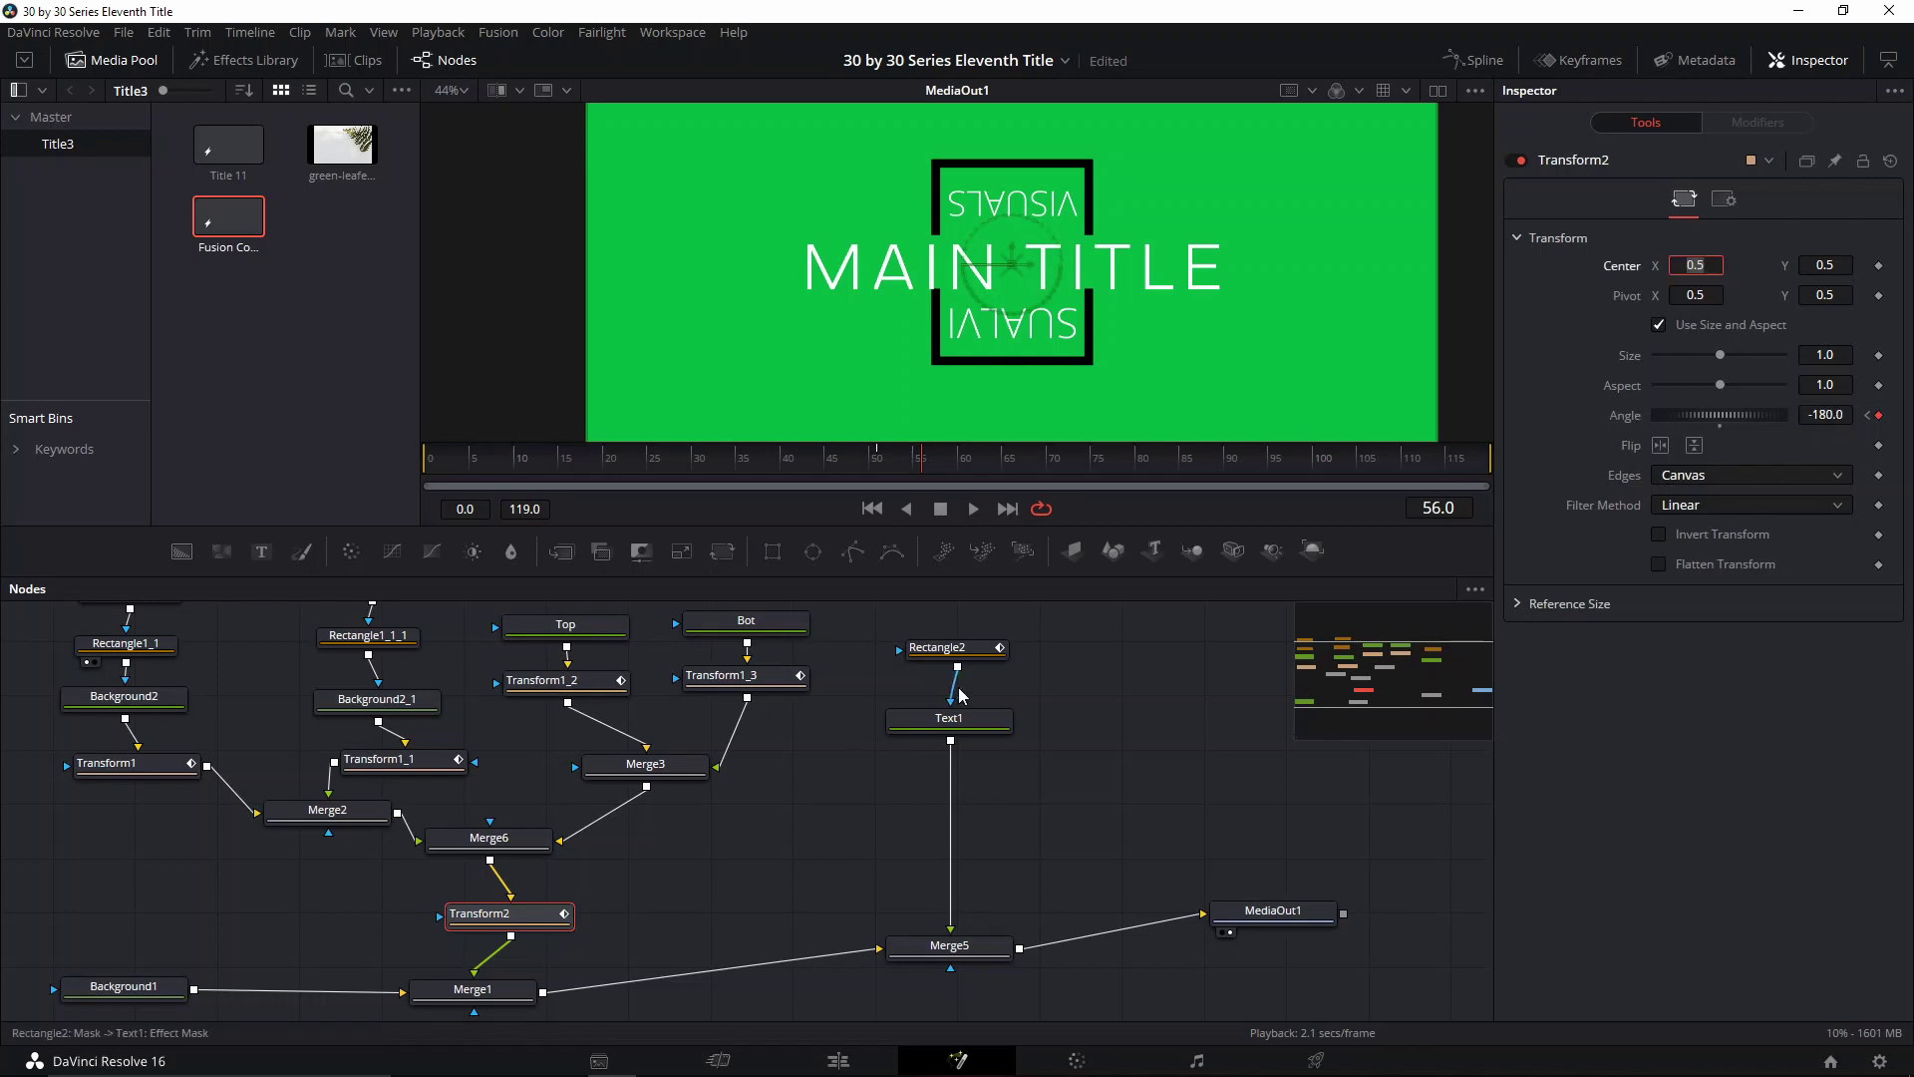
left_click(795, 485)
mouse_move(904, 465)
left_mouse_down()
mouse_move(884, 465)
mouse_move(924, 469)
mouse_move(886, 465)
left_mouse_up()
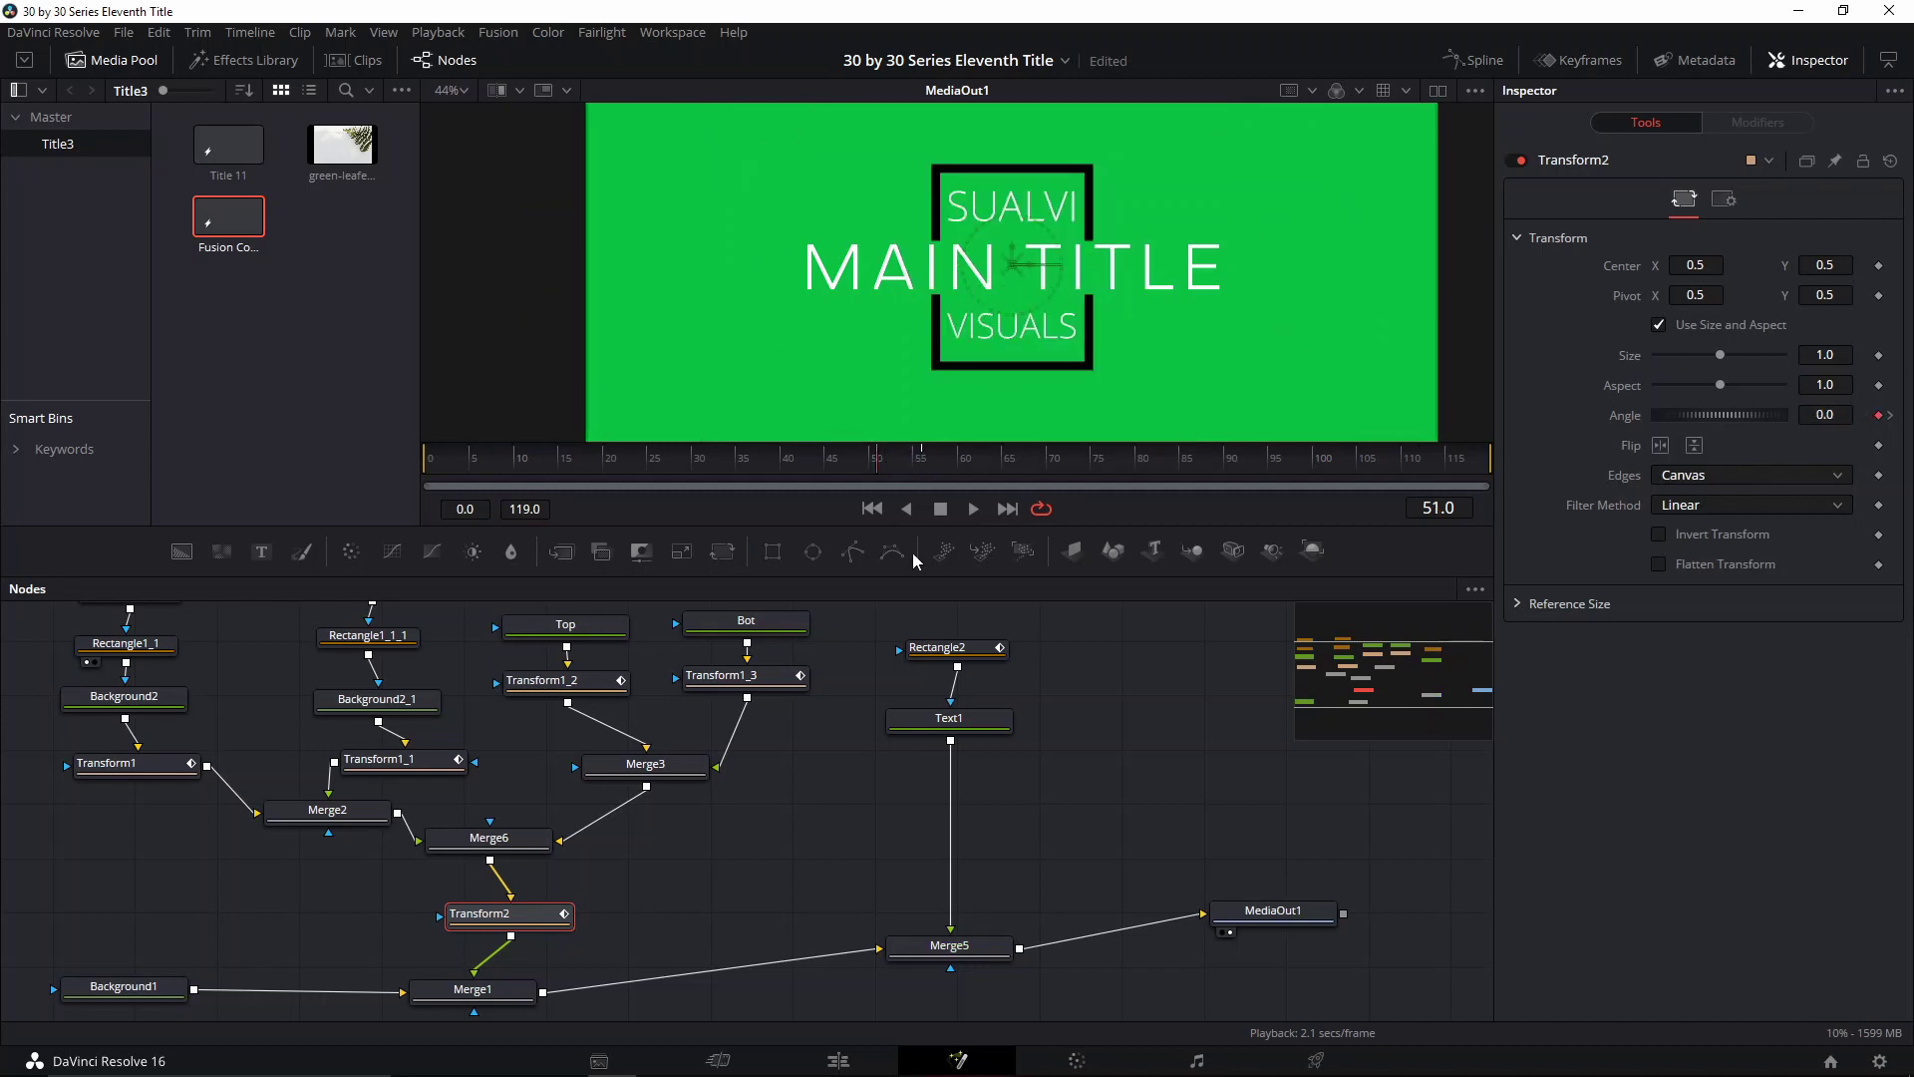
Keyframe Rectangle2's angle at 0 on frame 51 and set it to -90 on frame 56
left_click(955, 645)
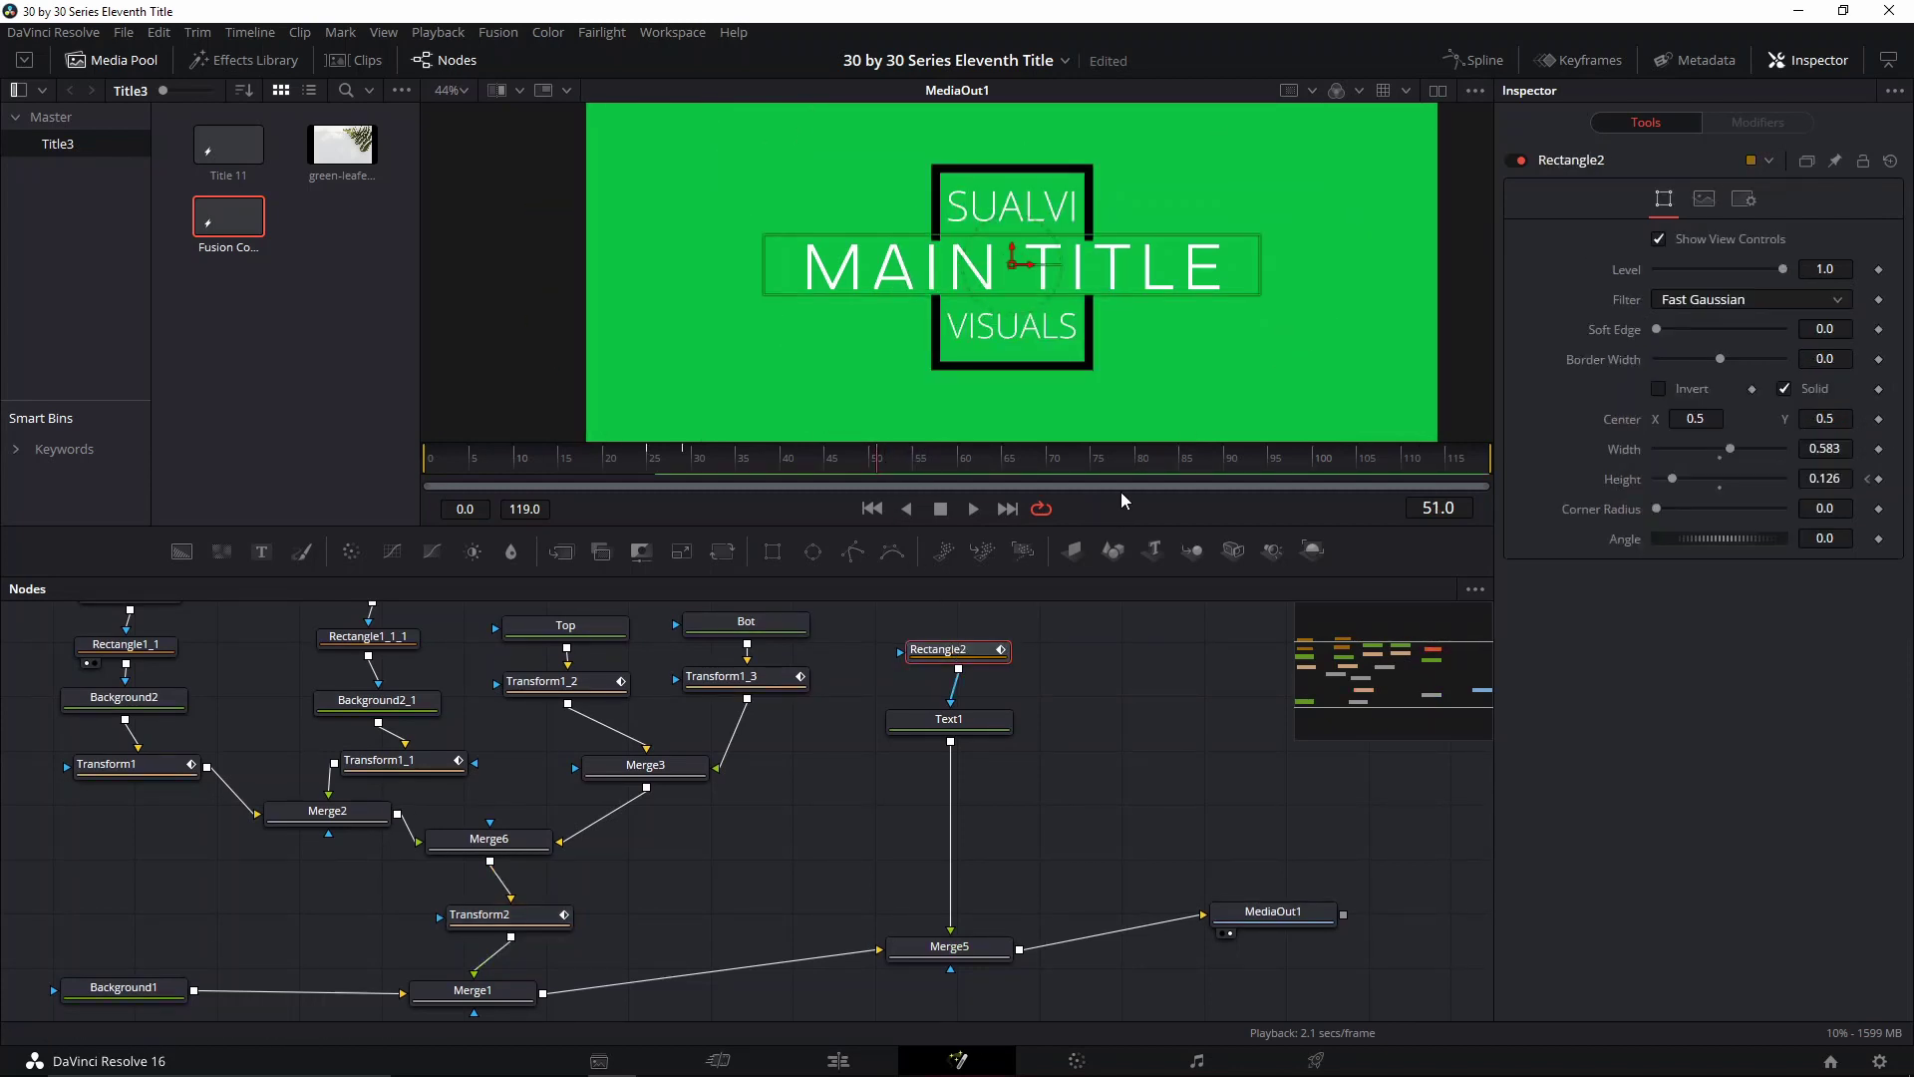
left_click(1878, 539)
left_click(923, 463)
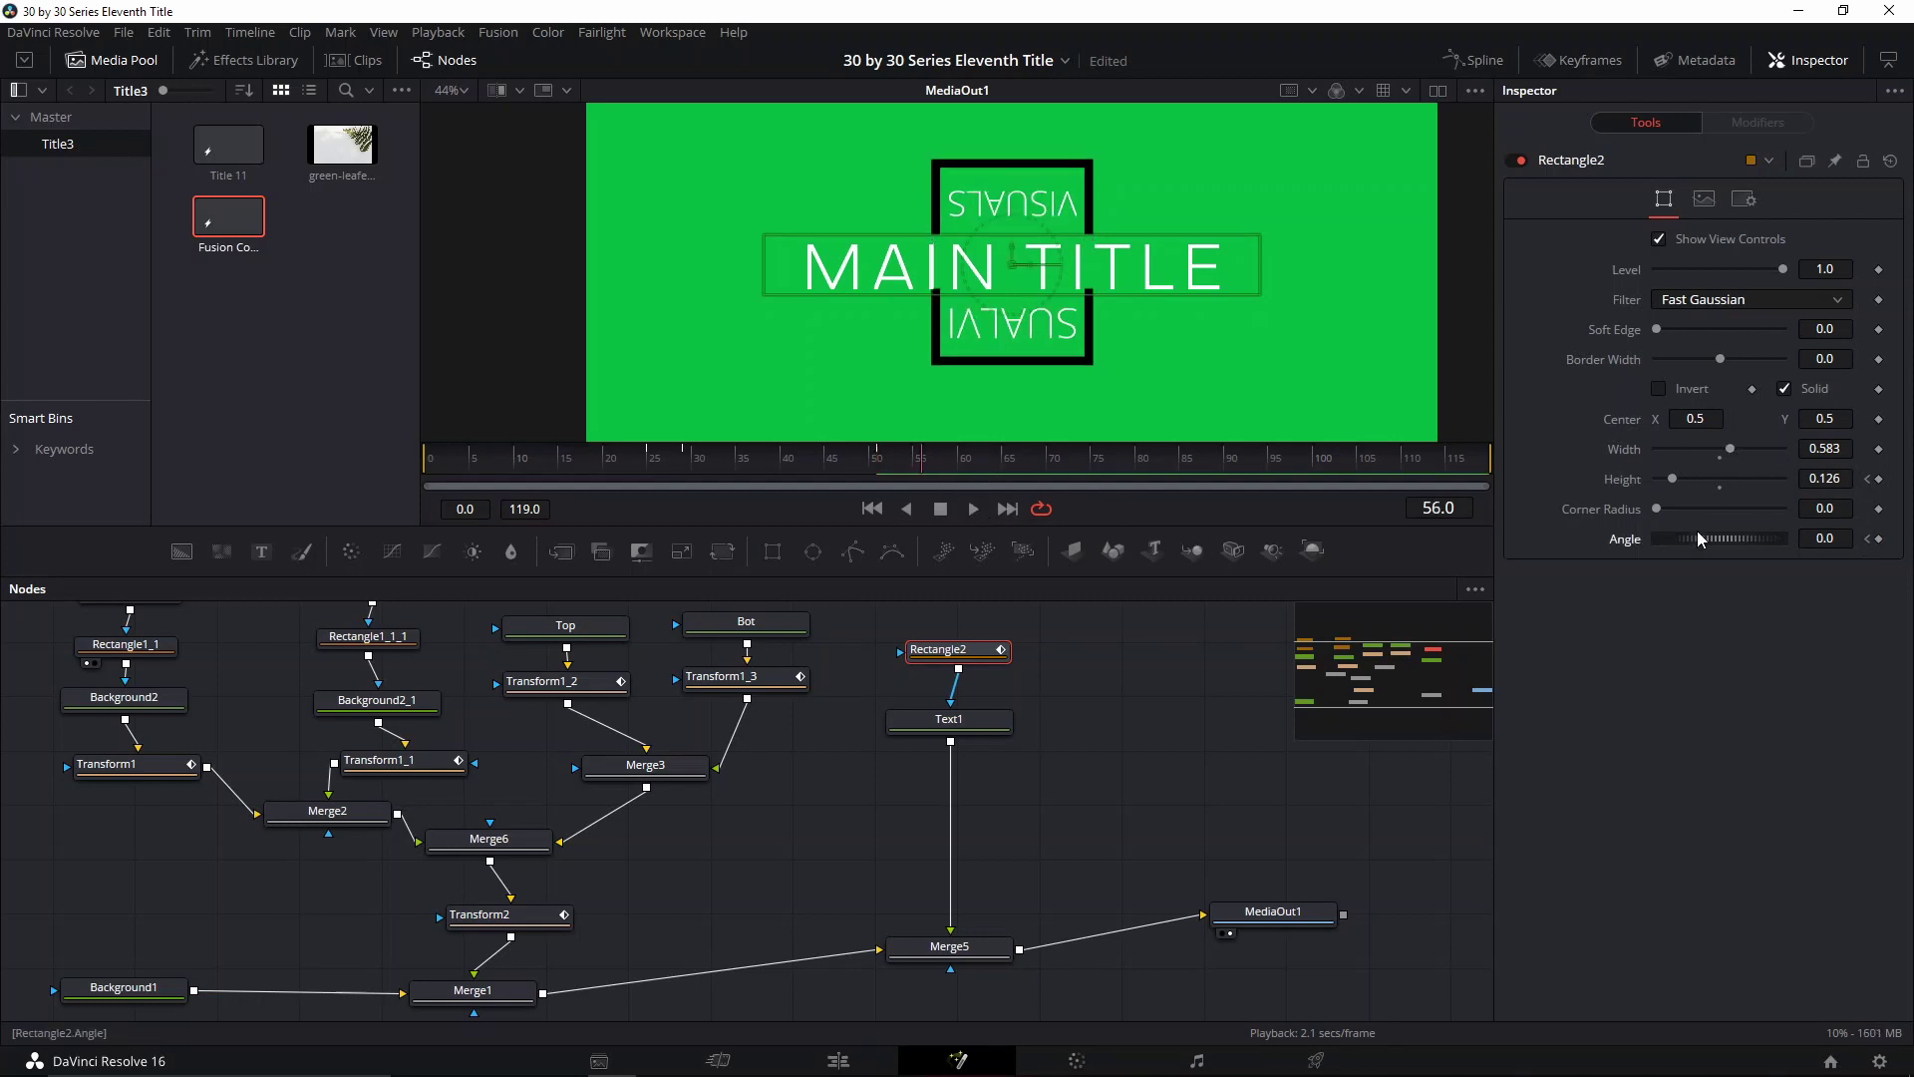
key("Return")
left_click_drag(1723, 538, 1707, 540)
left_click(1807, 538)
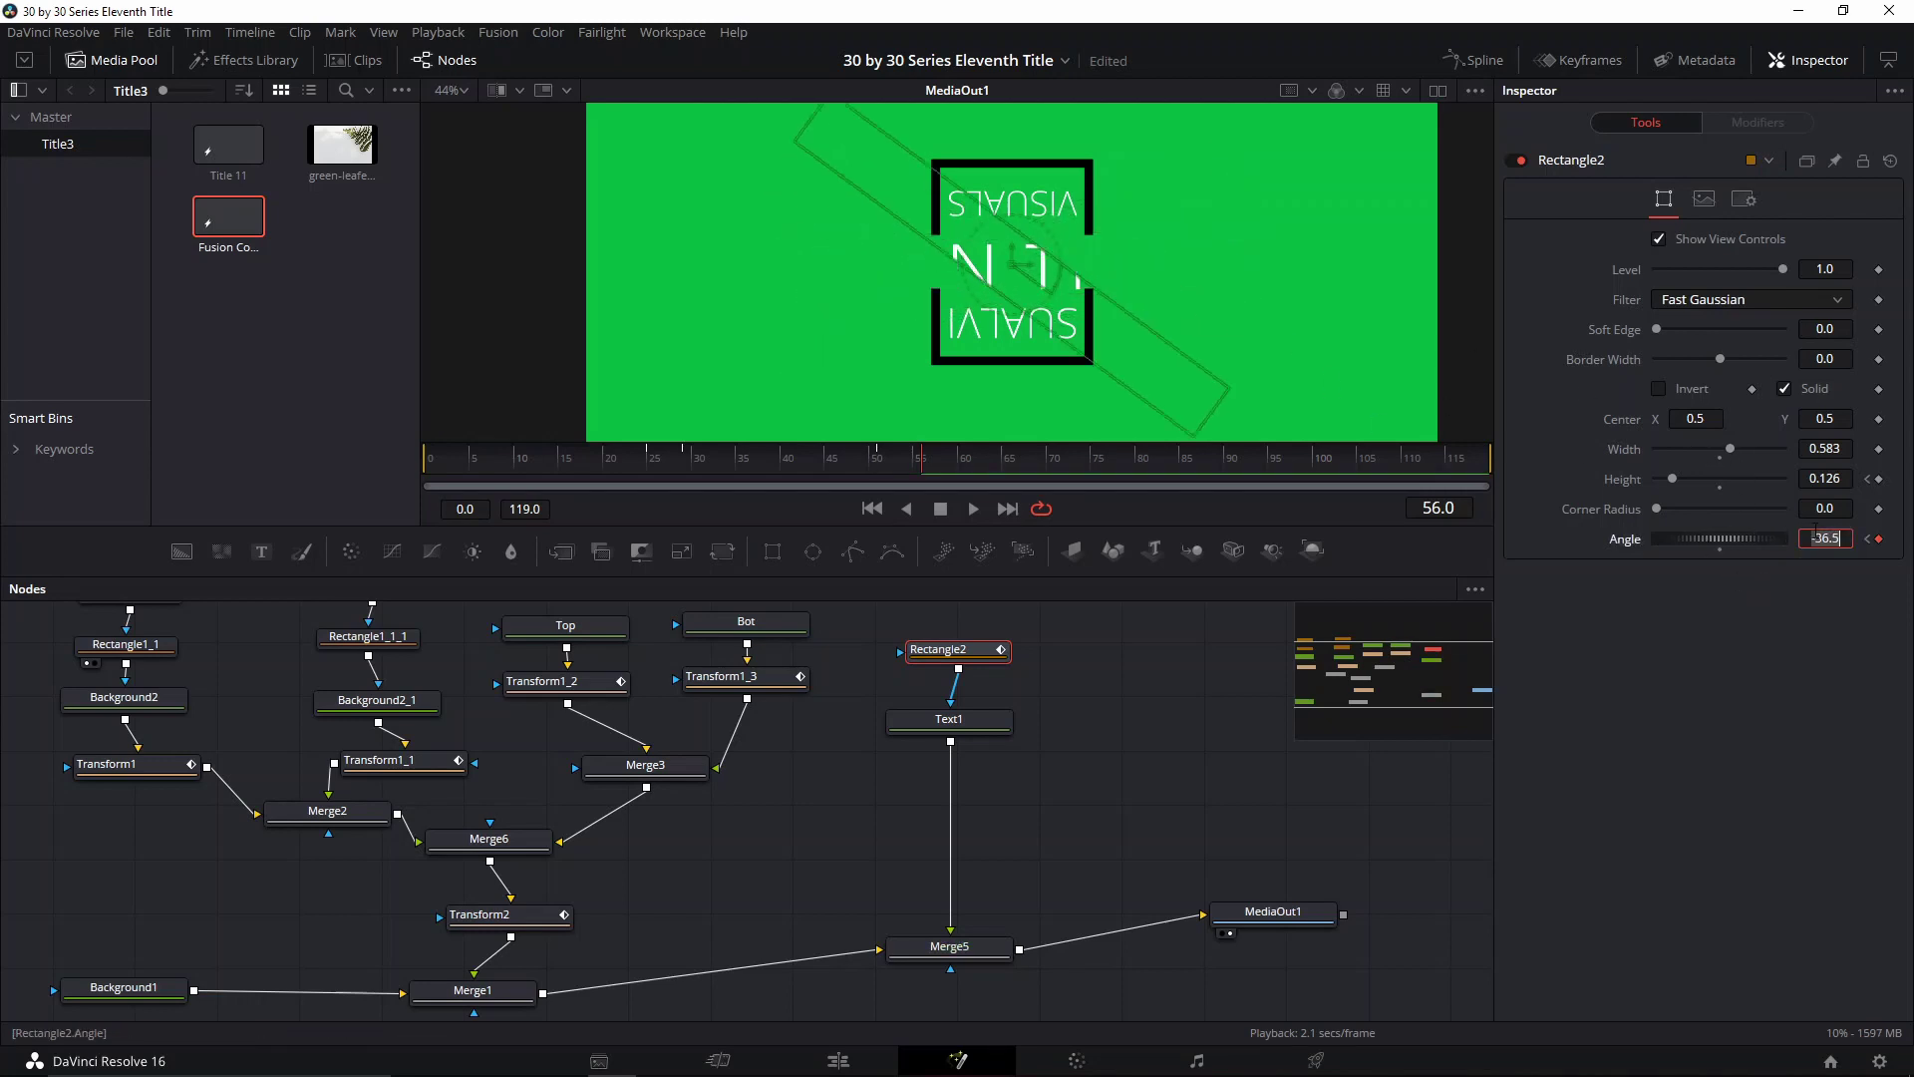
type("-90")
key("Tab")
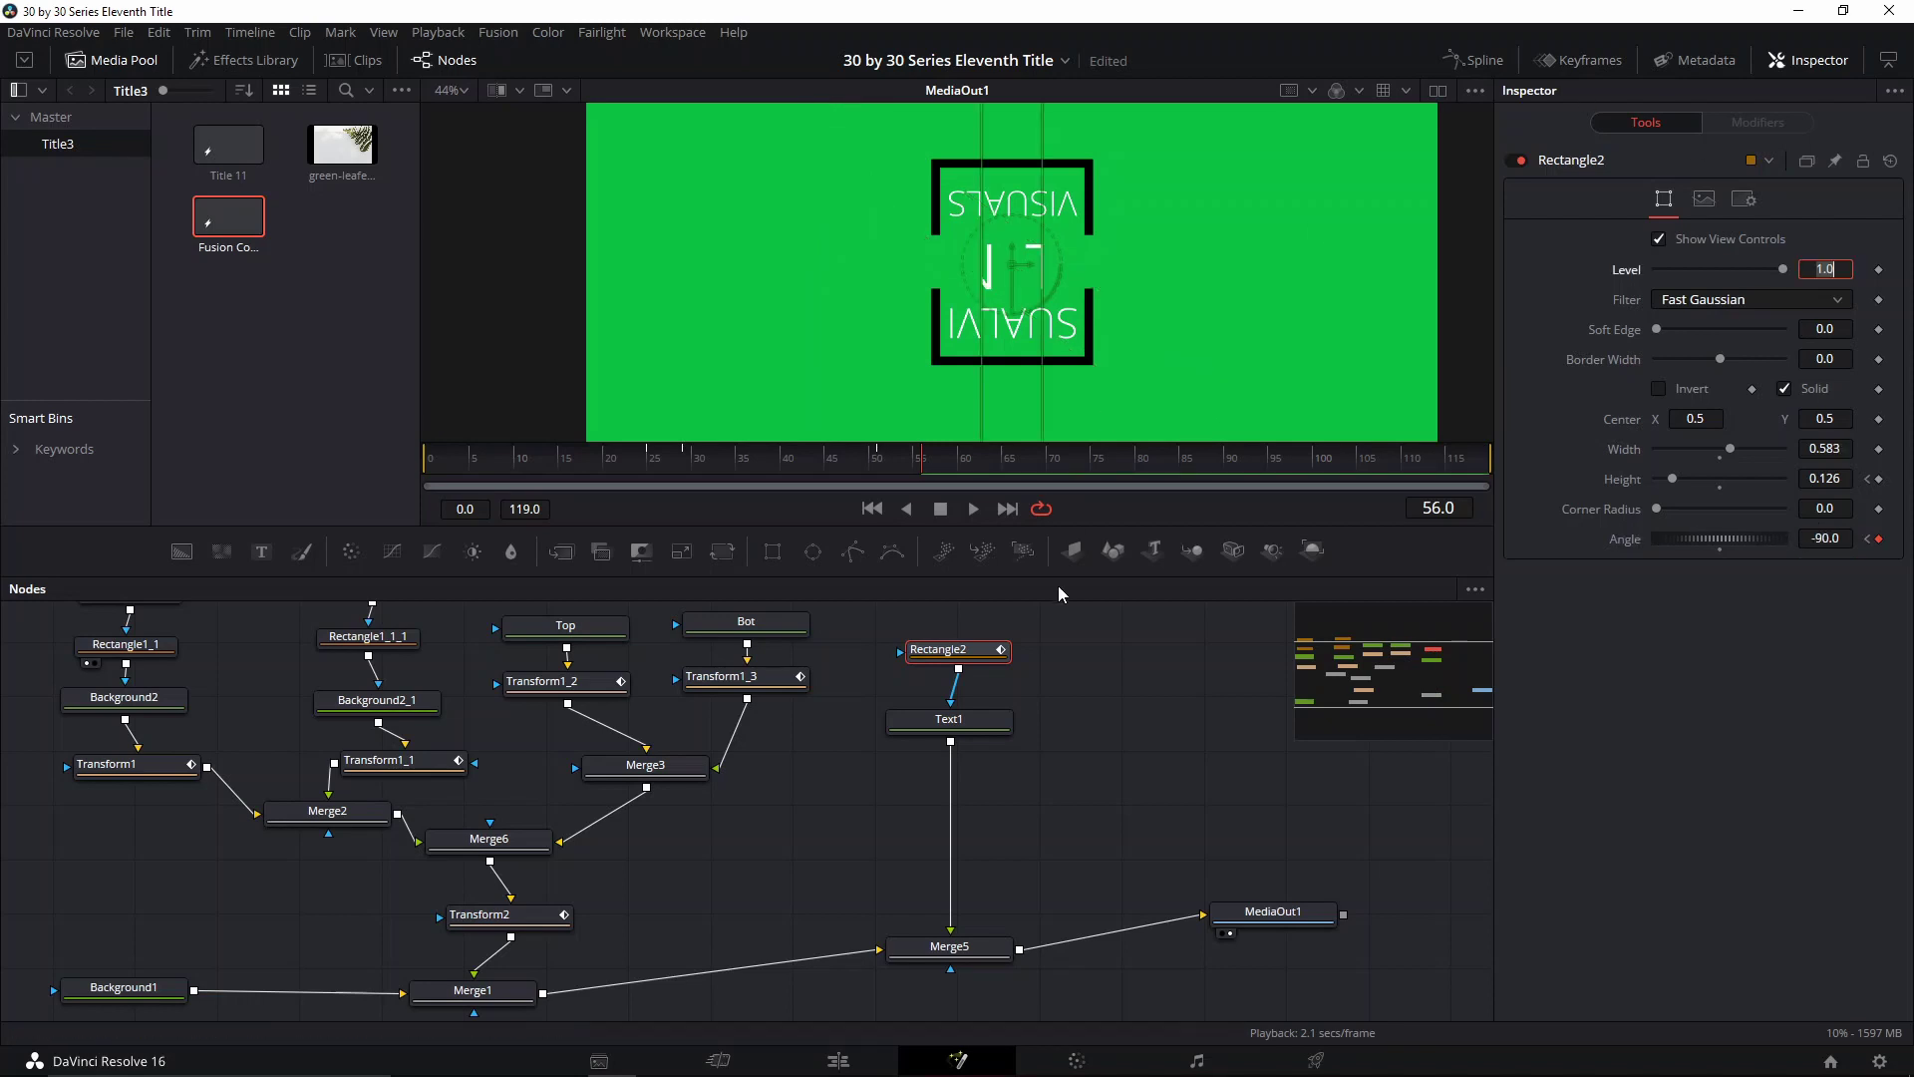
Keyframe Rectangle2's height at frame 58 and collapse the height at frame 61 to hide the main title
left_click_drag(926, 470, 928, 470)
left_click(945, 471)
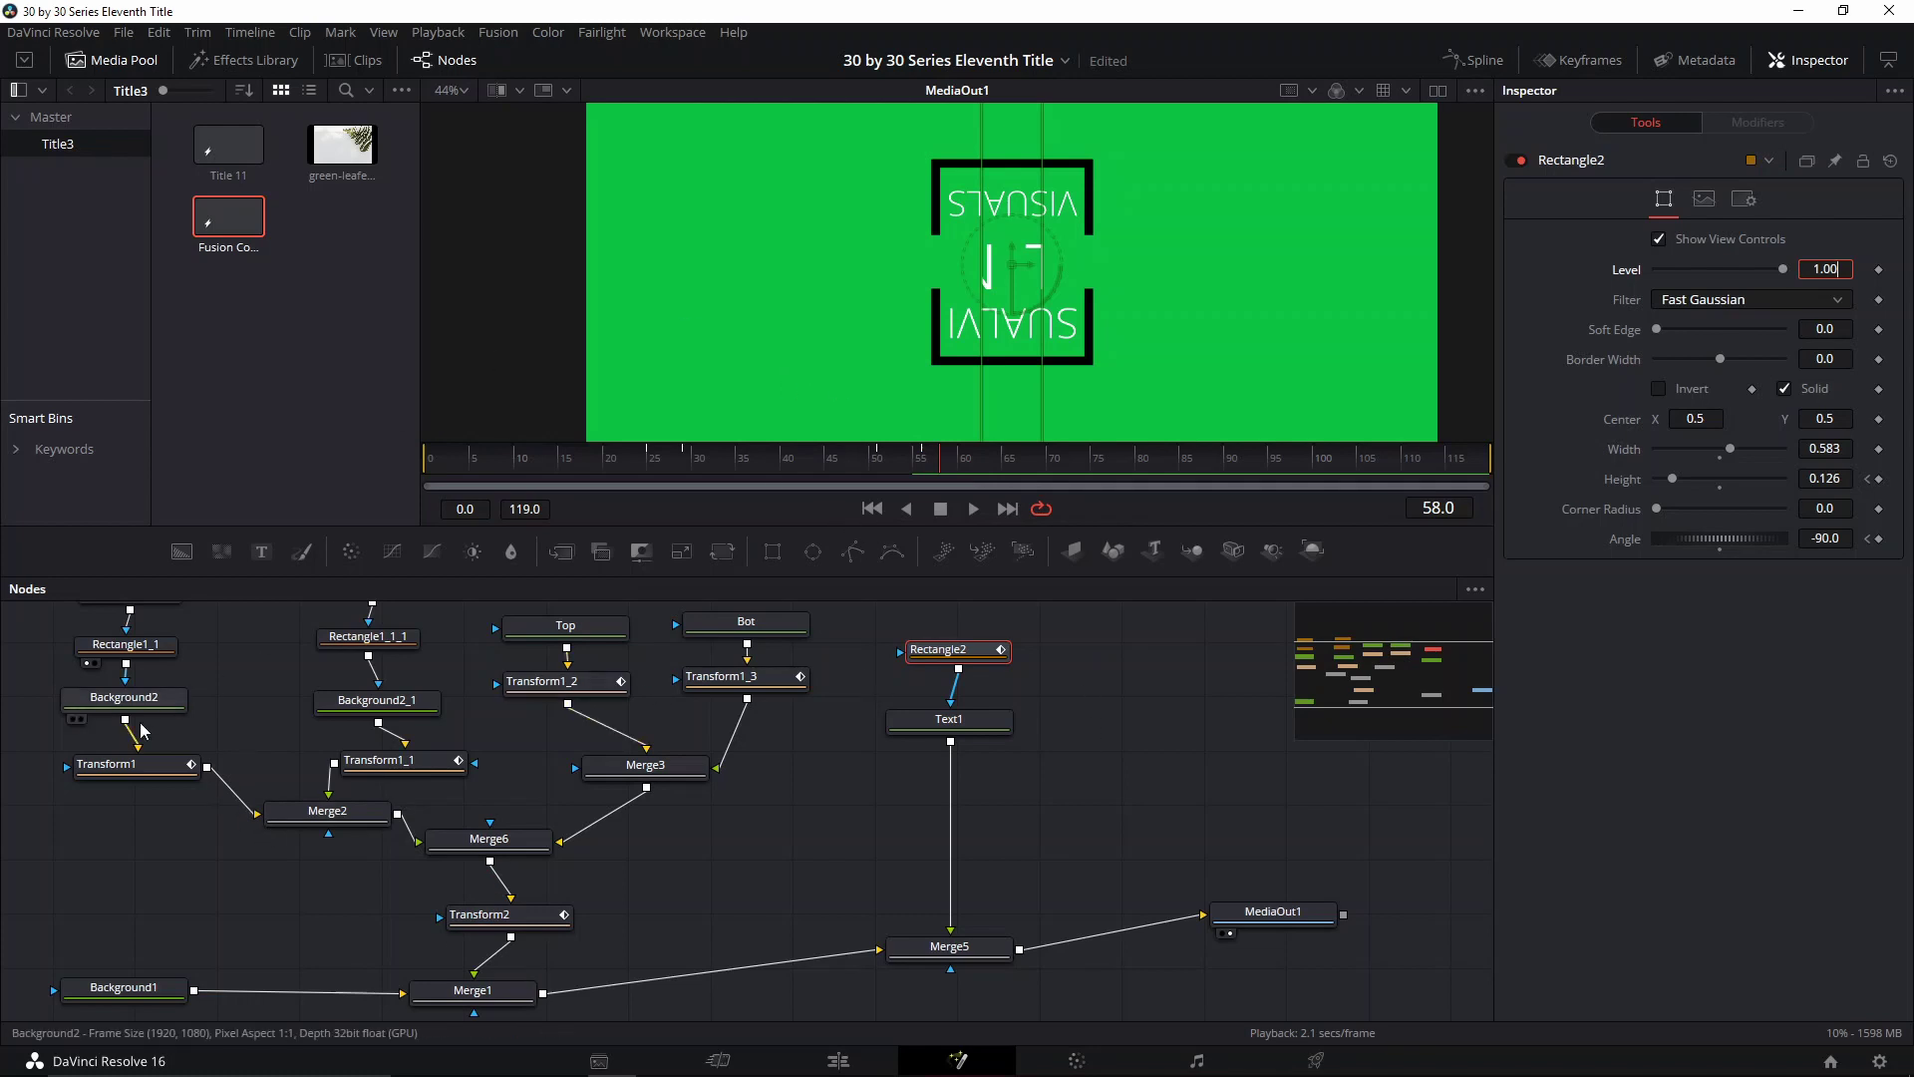
left_click(1879, 479)
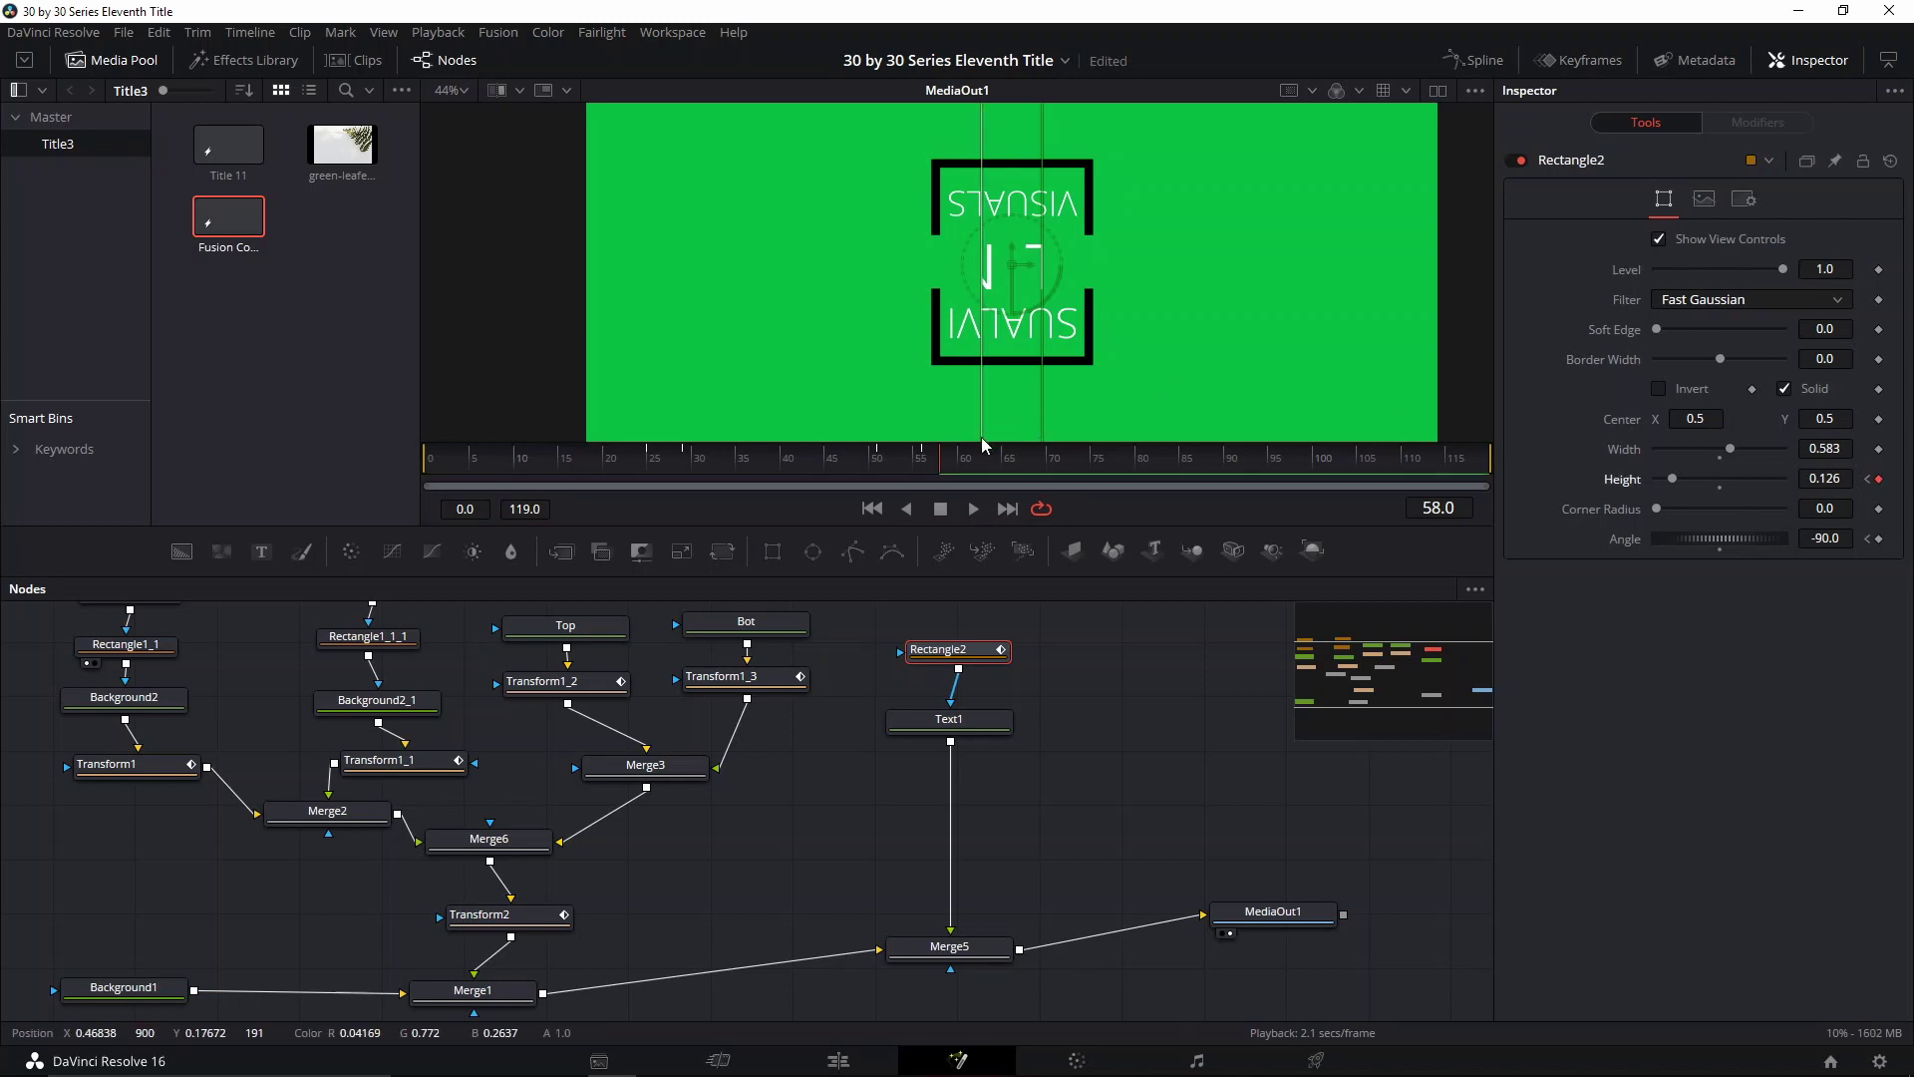
left_click(967, 470)
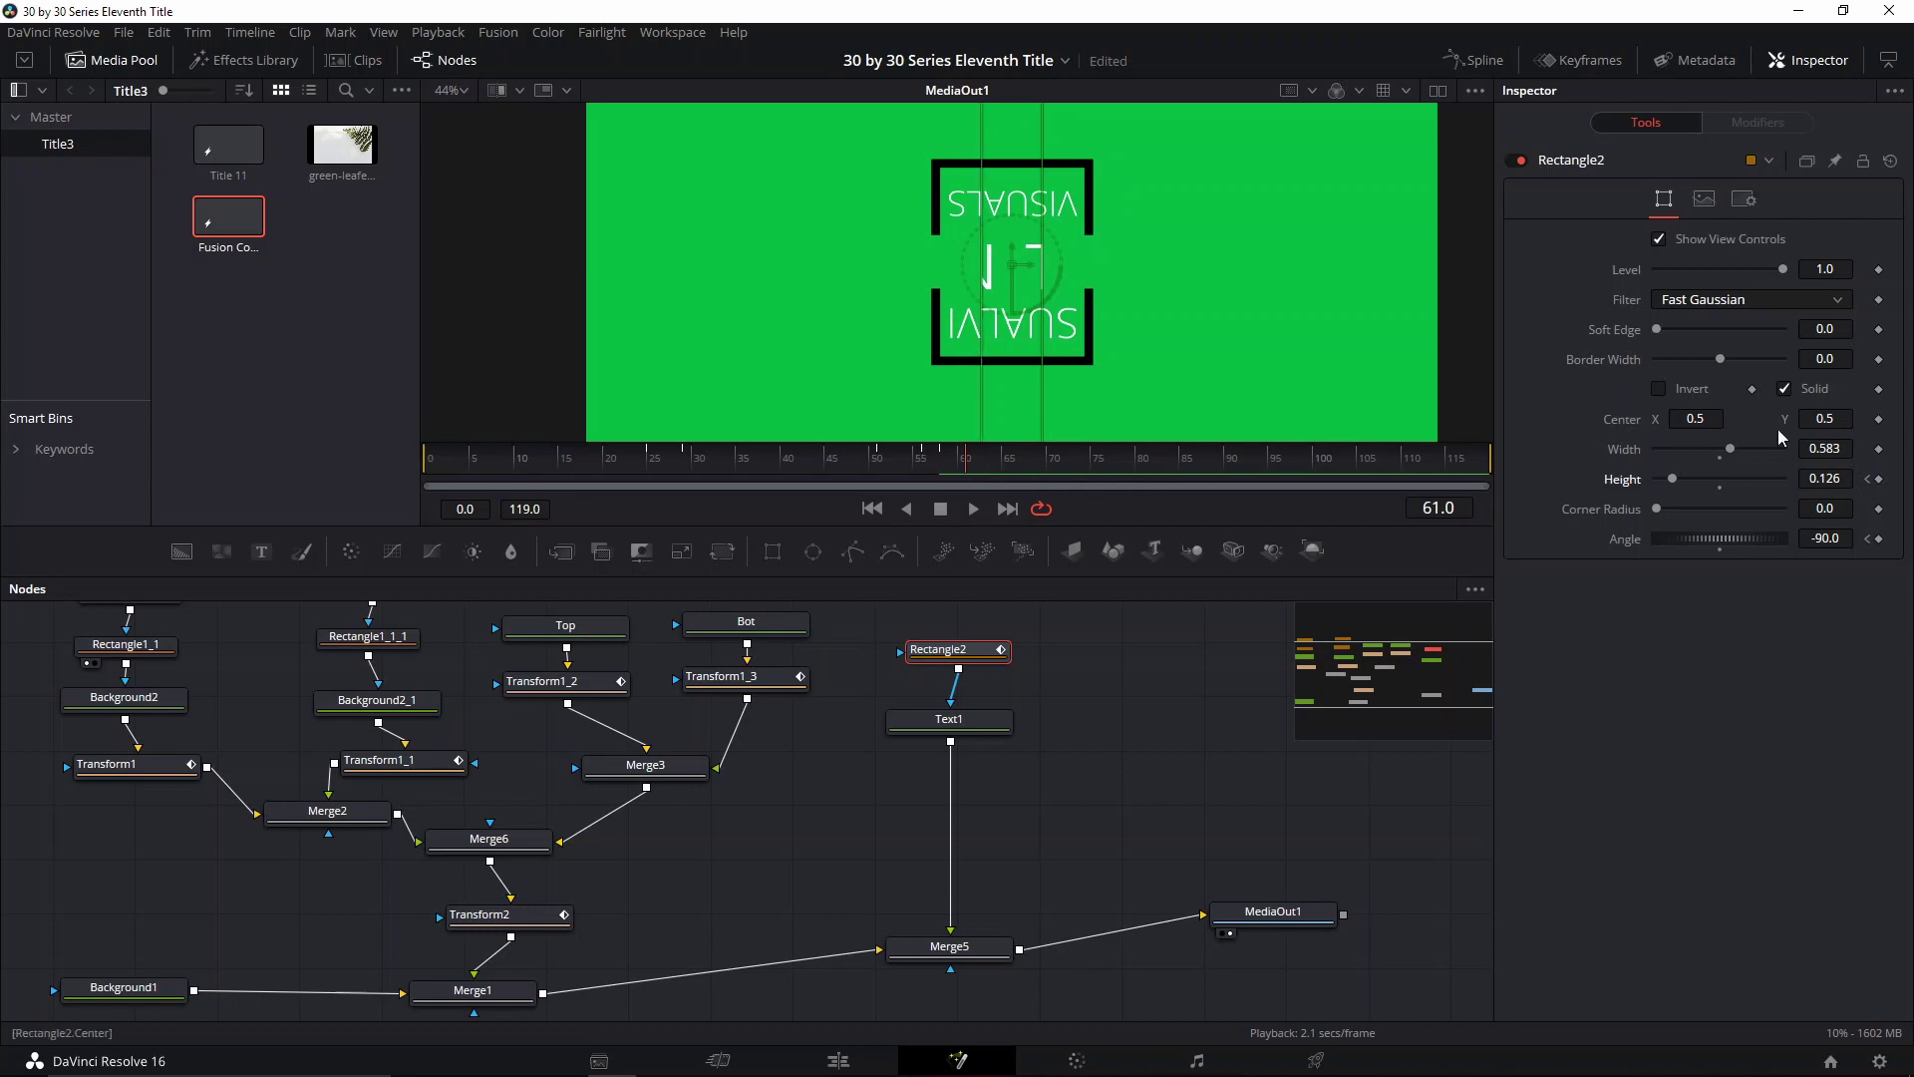
left_click_drag(1670, 483, 1650, 489)
Keyframe the Center of Transform1_2, Transform1_3, Transform1_1 and Transform1 at frame 58
left_click(947, 470)
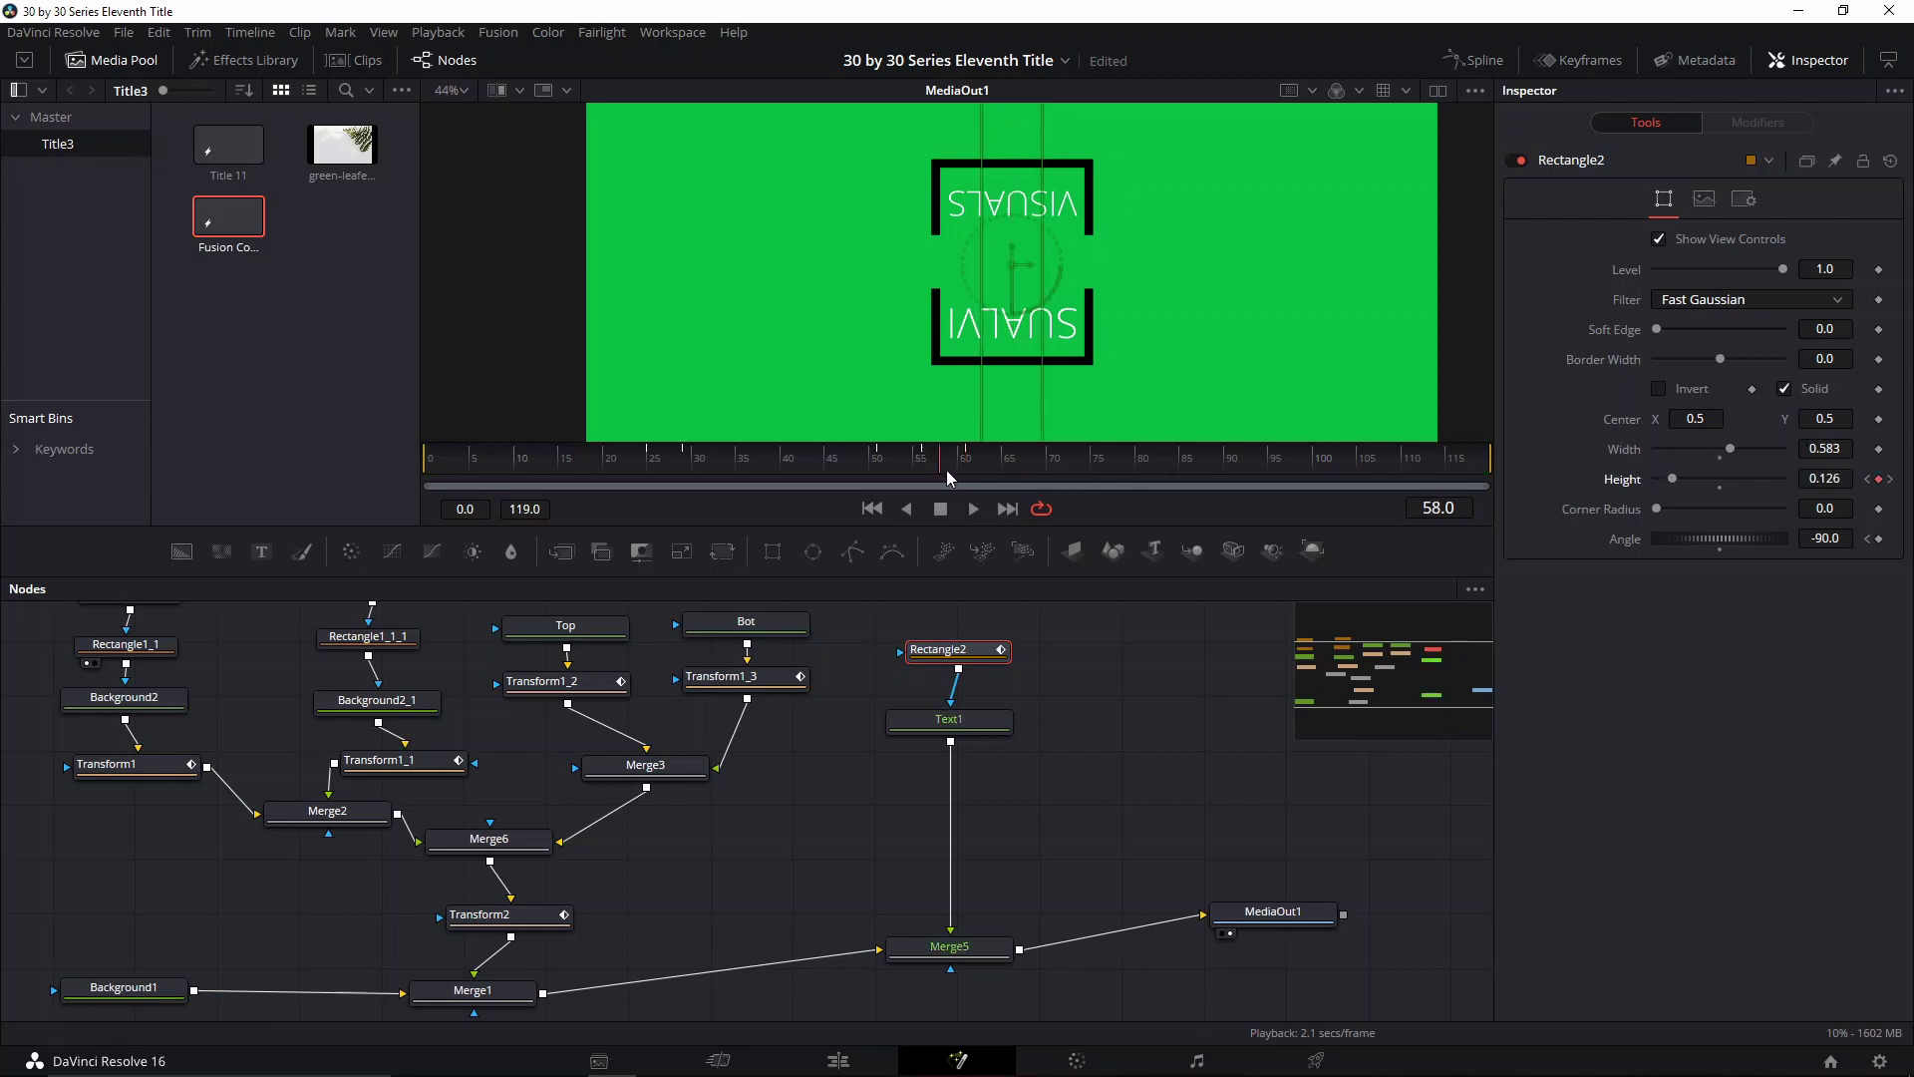
left_click(565, 684)
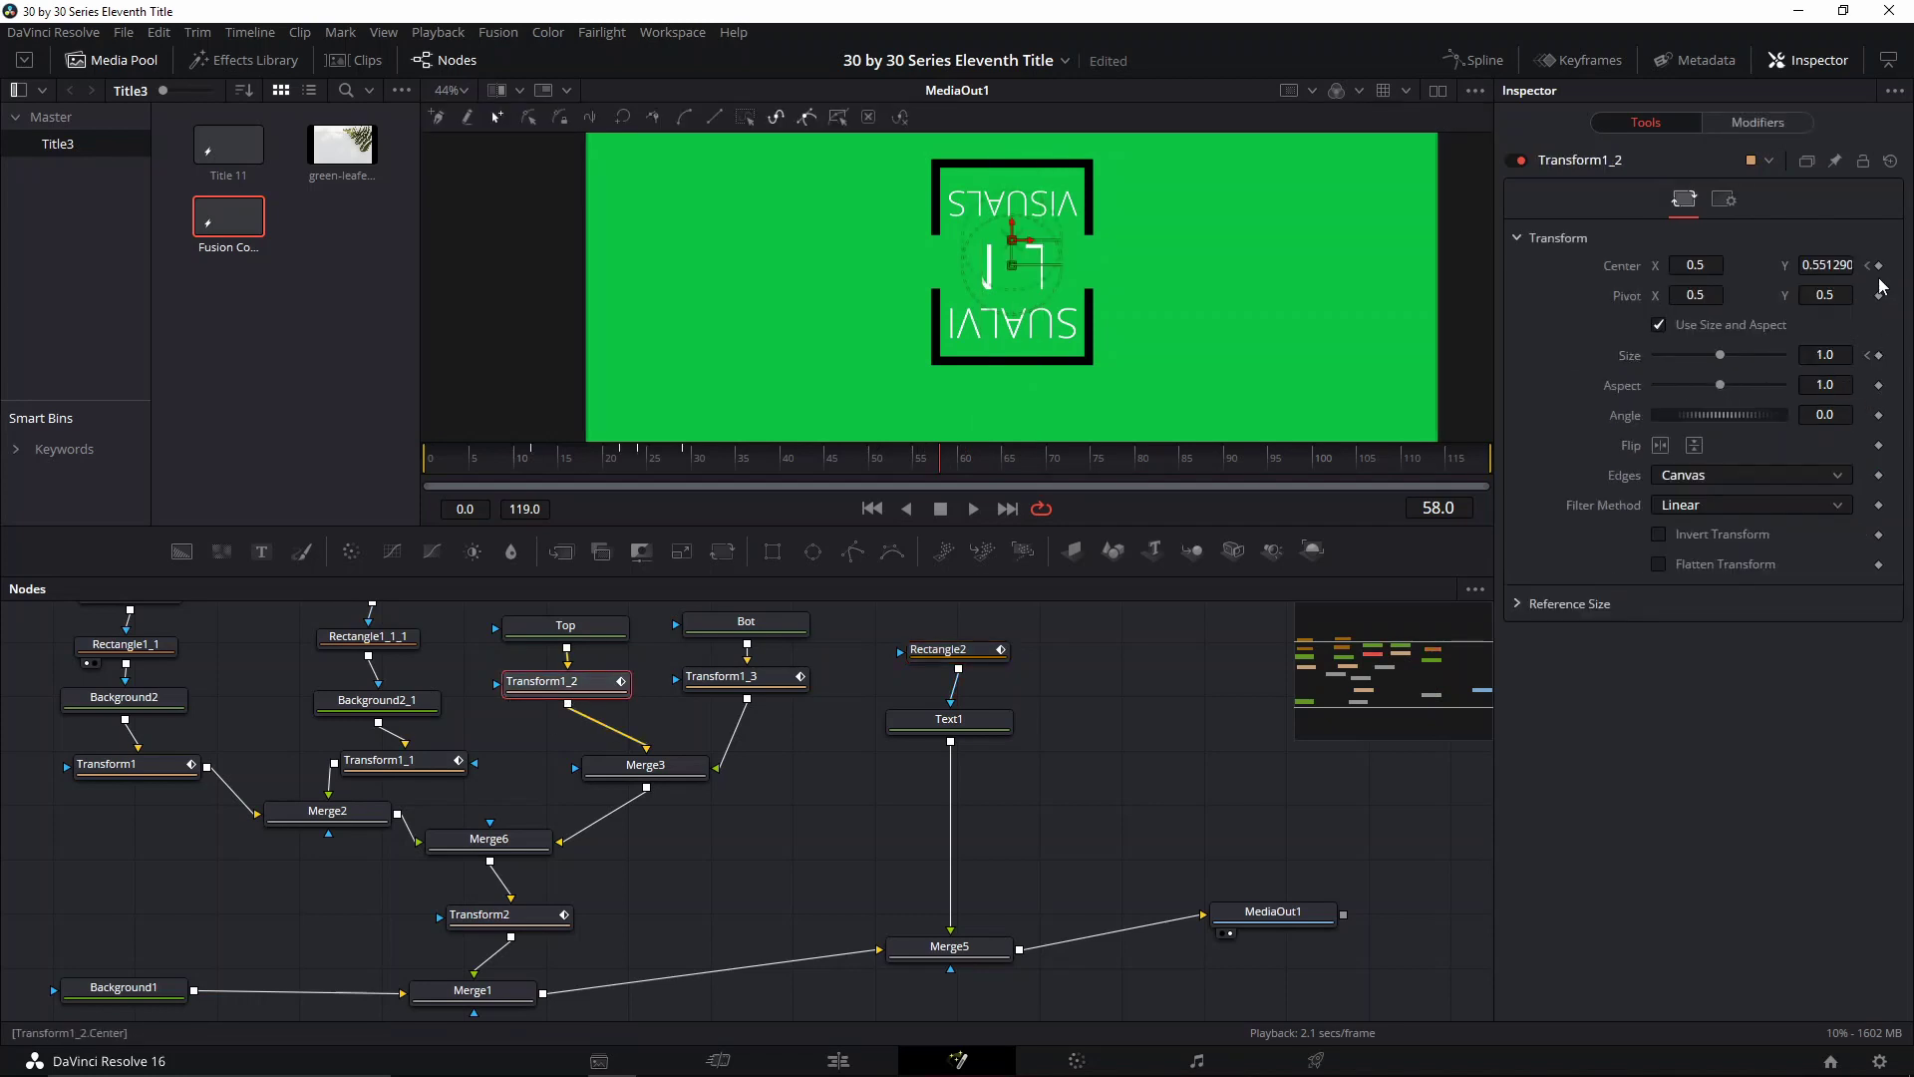
left_click(746, 678)
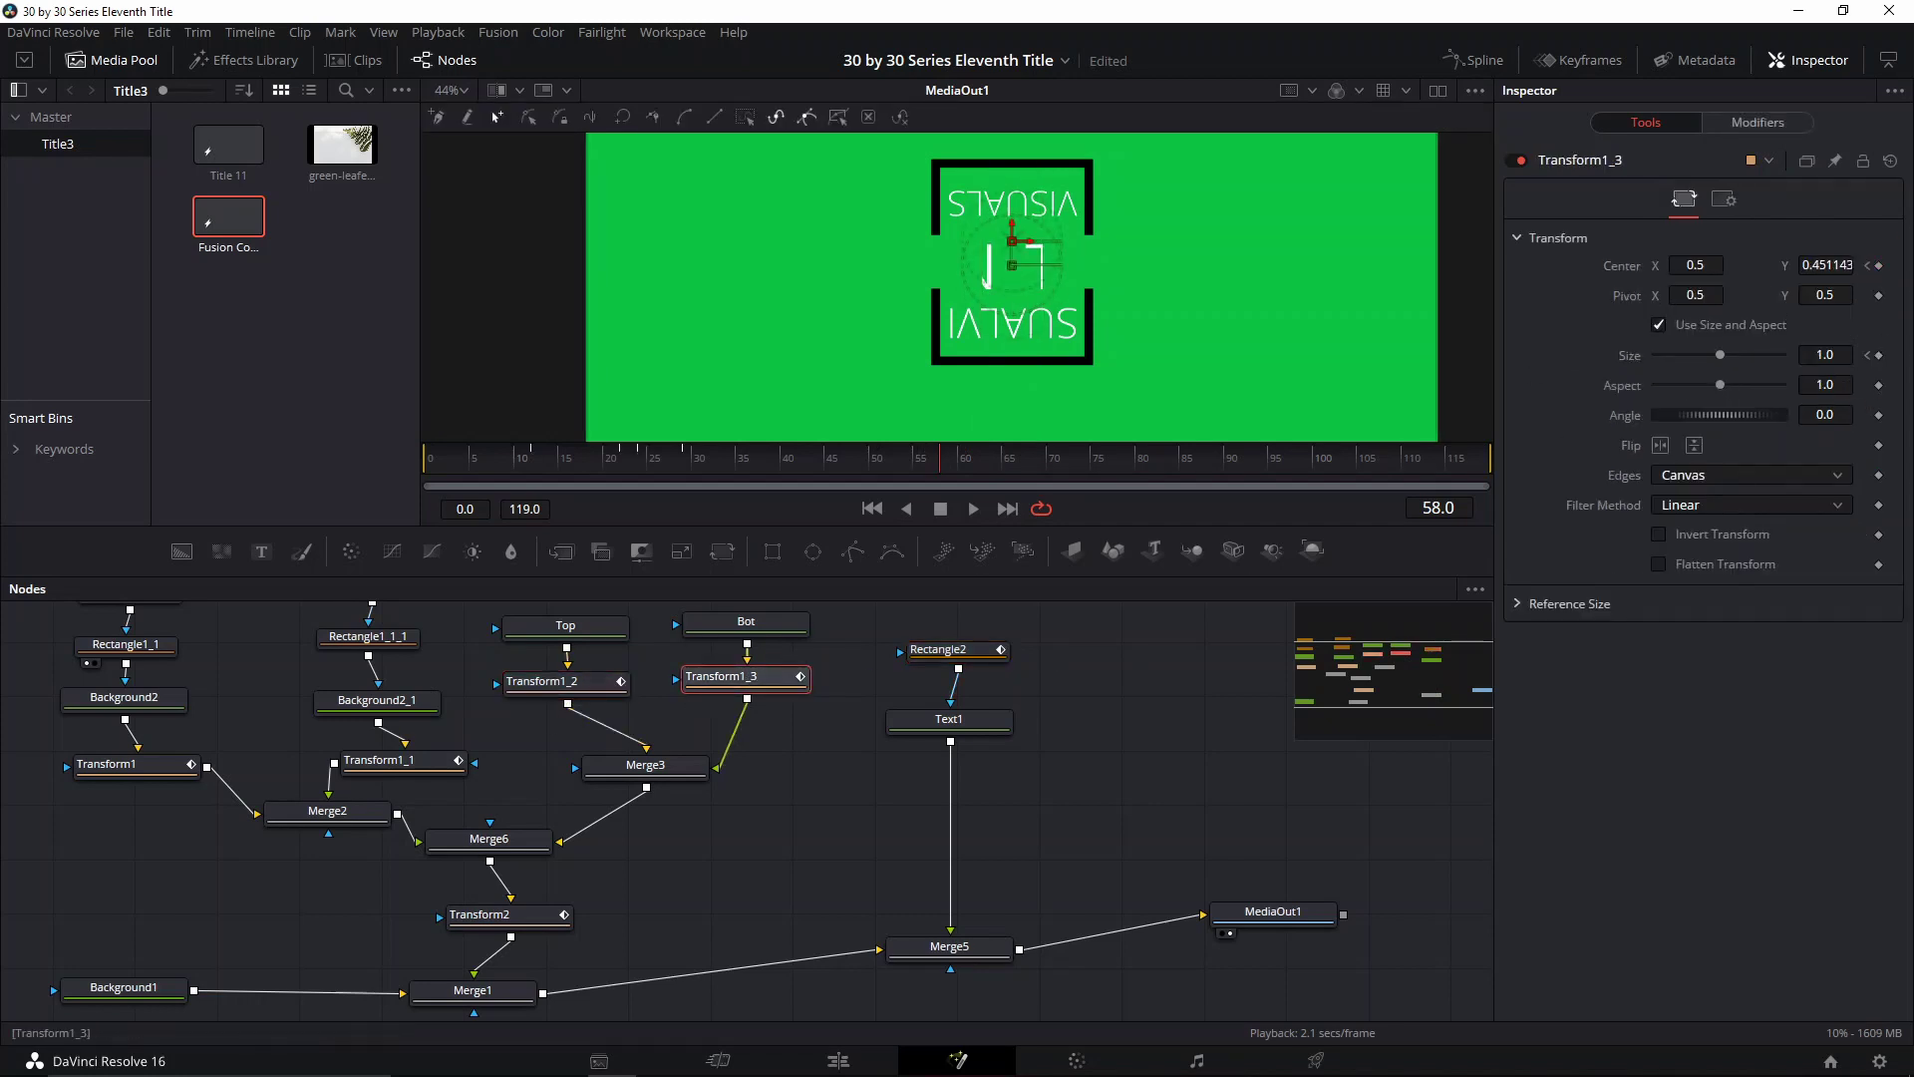
left_click(386, 762)
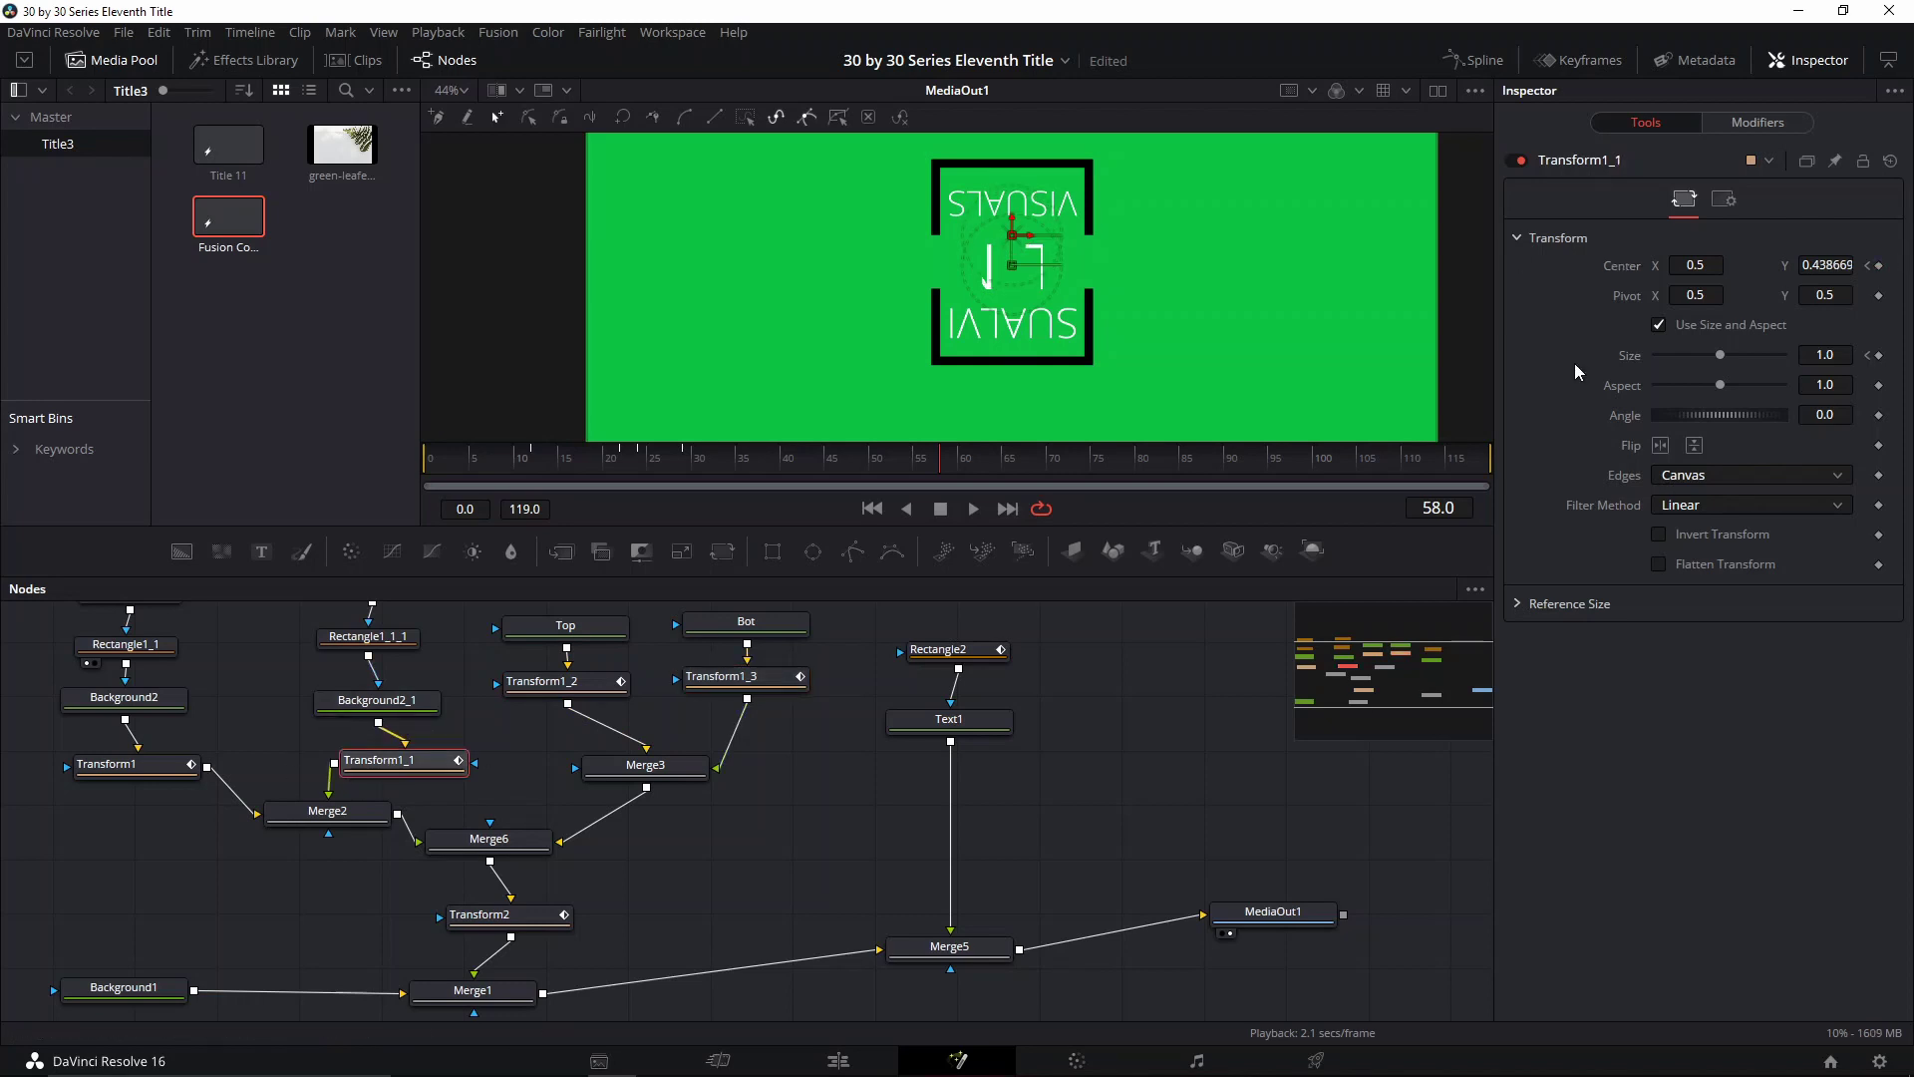
left_click(129, 763)
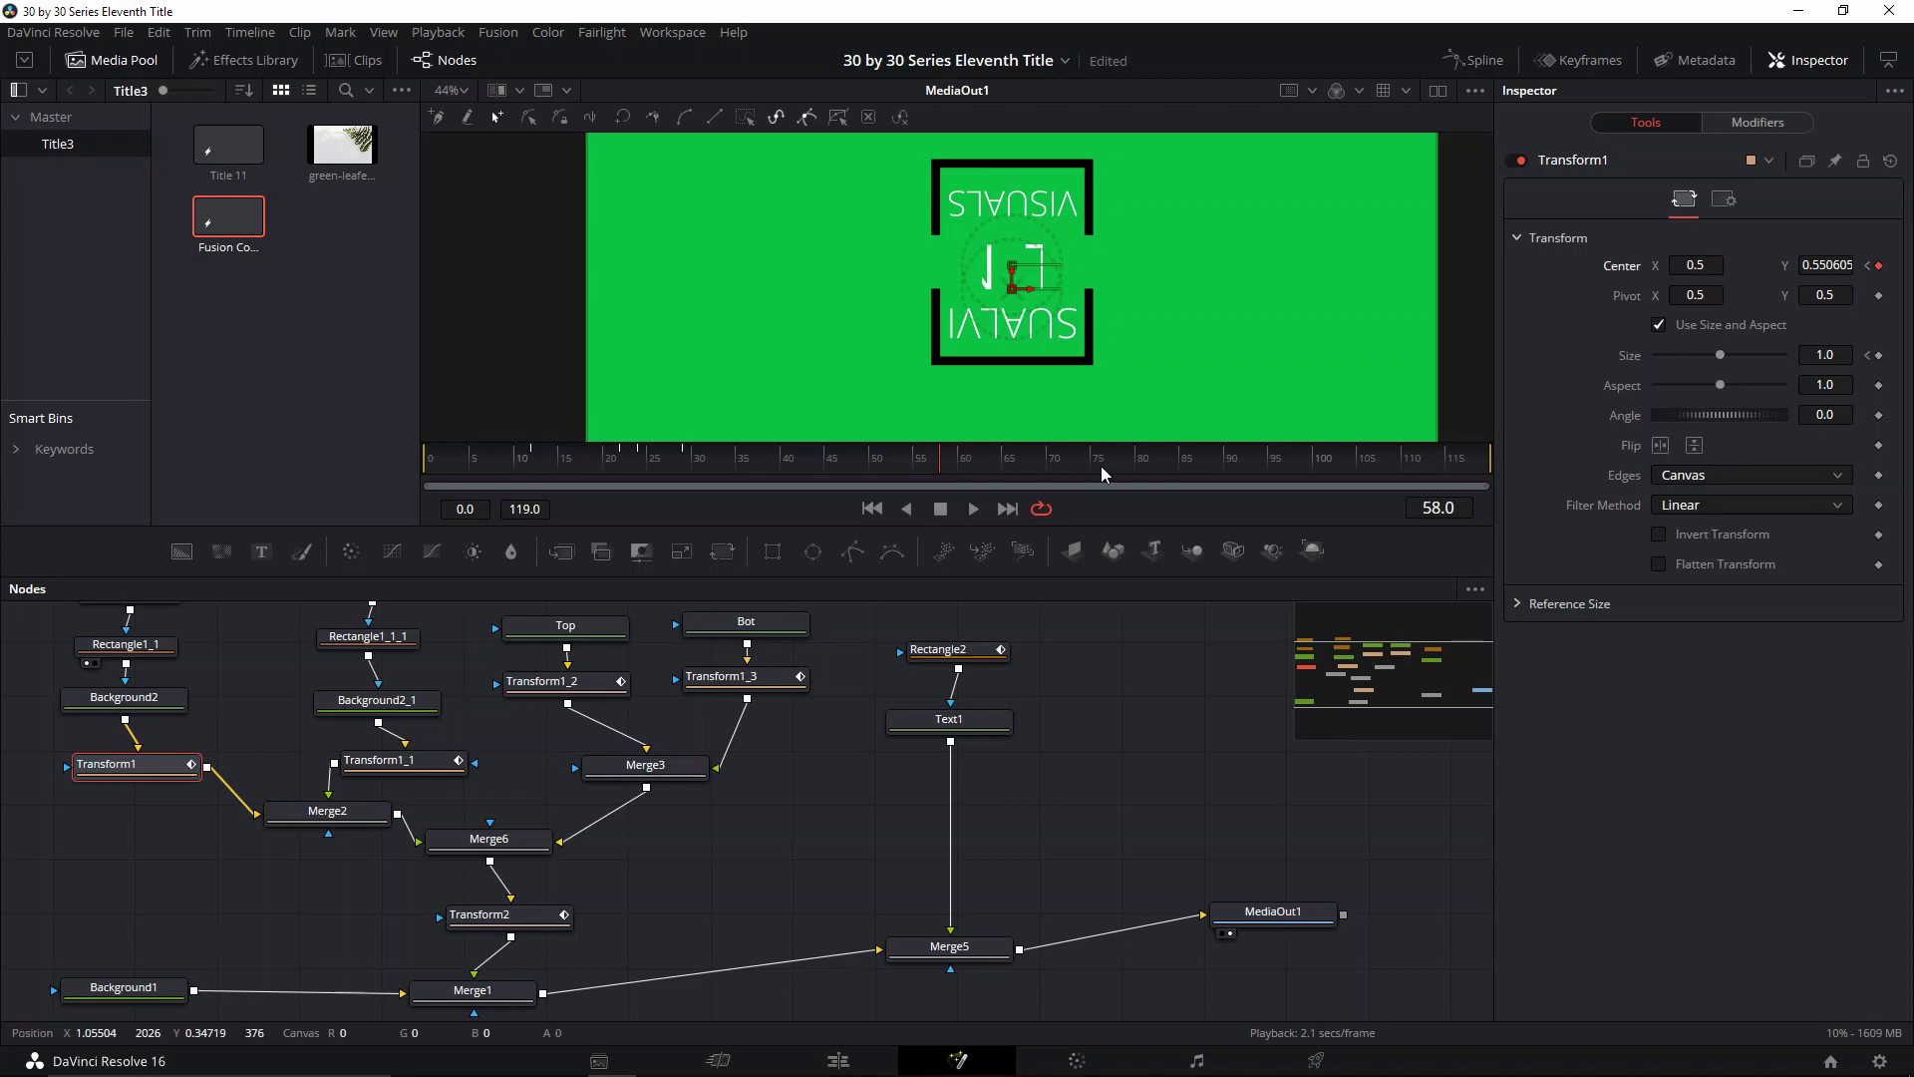
At frame 61, set Center Y to 0.5 on Transform1 and Transform1_1 to close the square frame
left_click(975, 478)
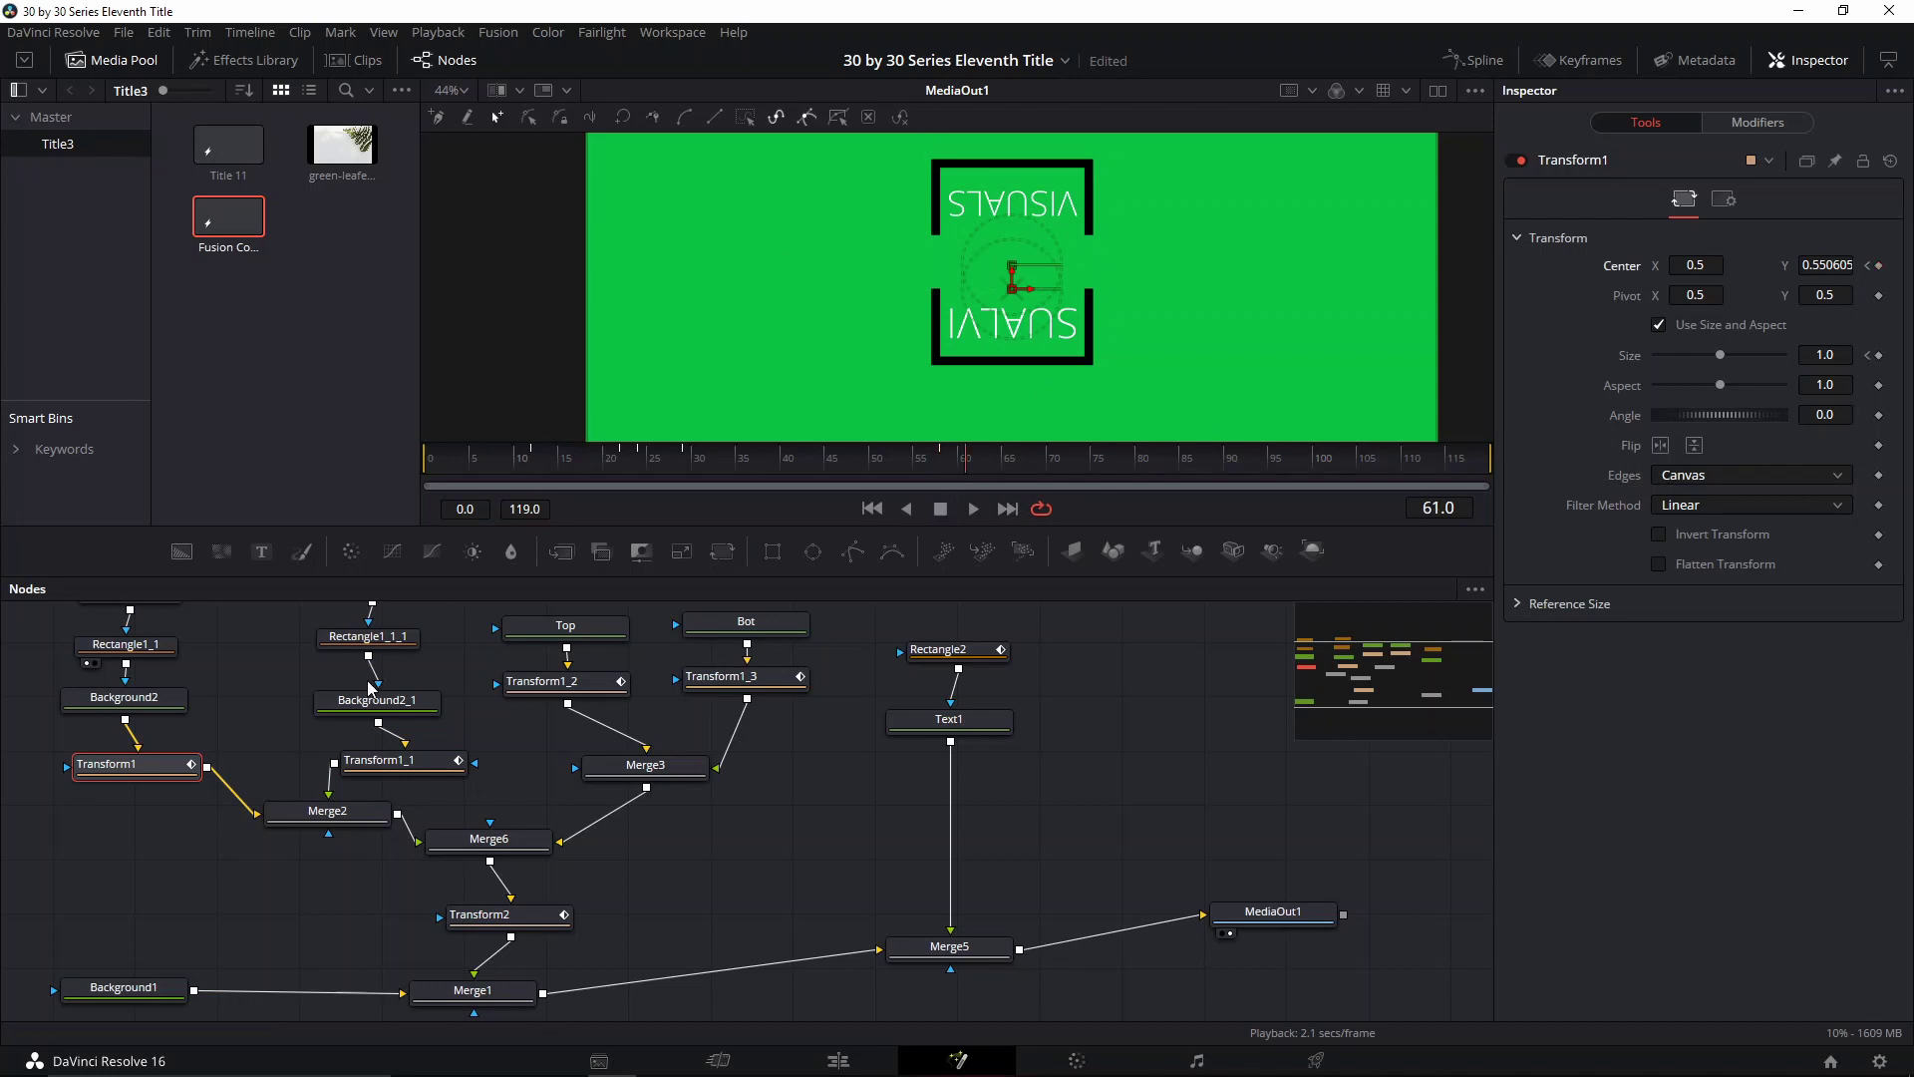
double_click(1837, 267)
type(".5")
key("Tab")
left_click(413, 771)
double_click(1825, 265)
type(".5")
key("Tab")
Set Center Y to 0.5 on Transform1_2 and Transform1_3 at frame 61 to bring the two texts together
left_click(538, 684)
double_click(1834, 265)
type(".5")
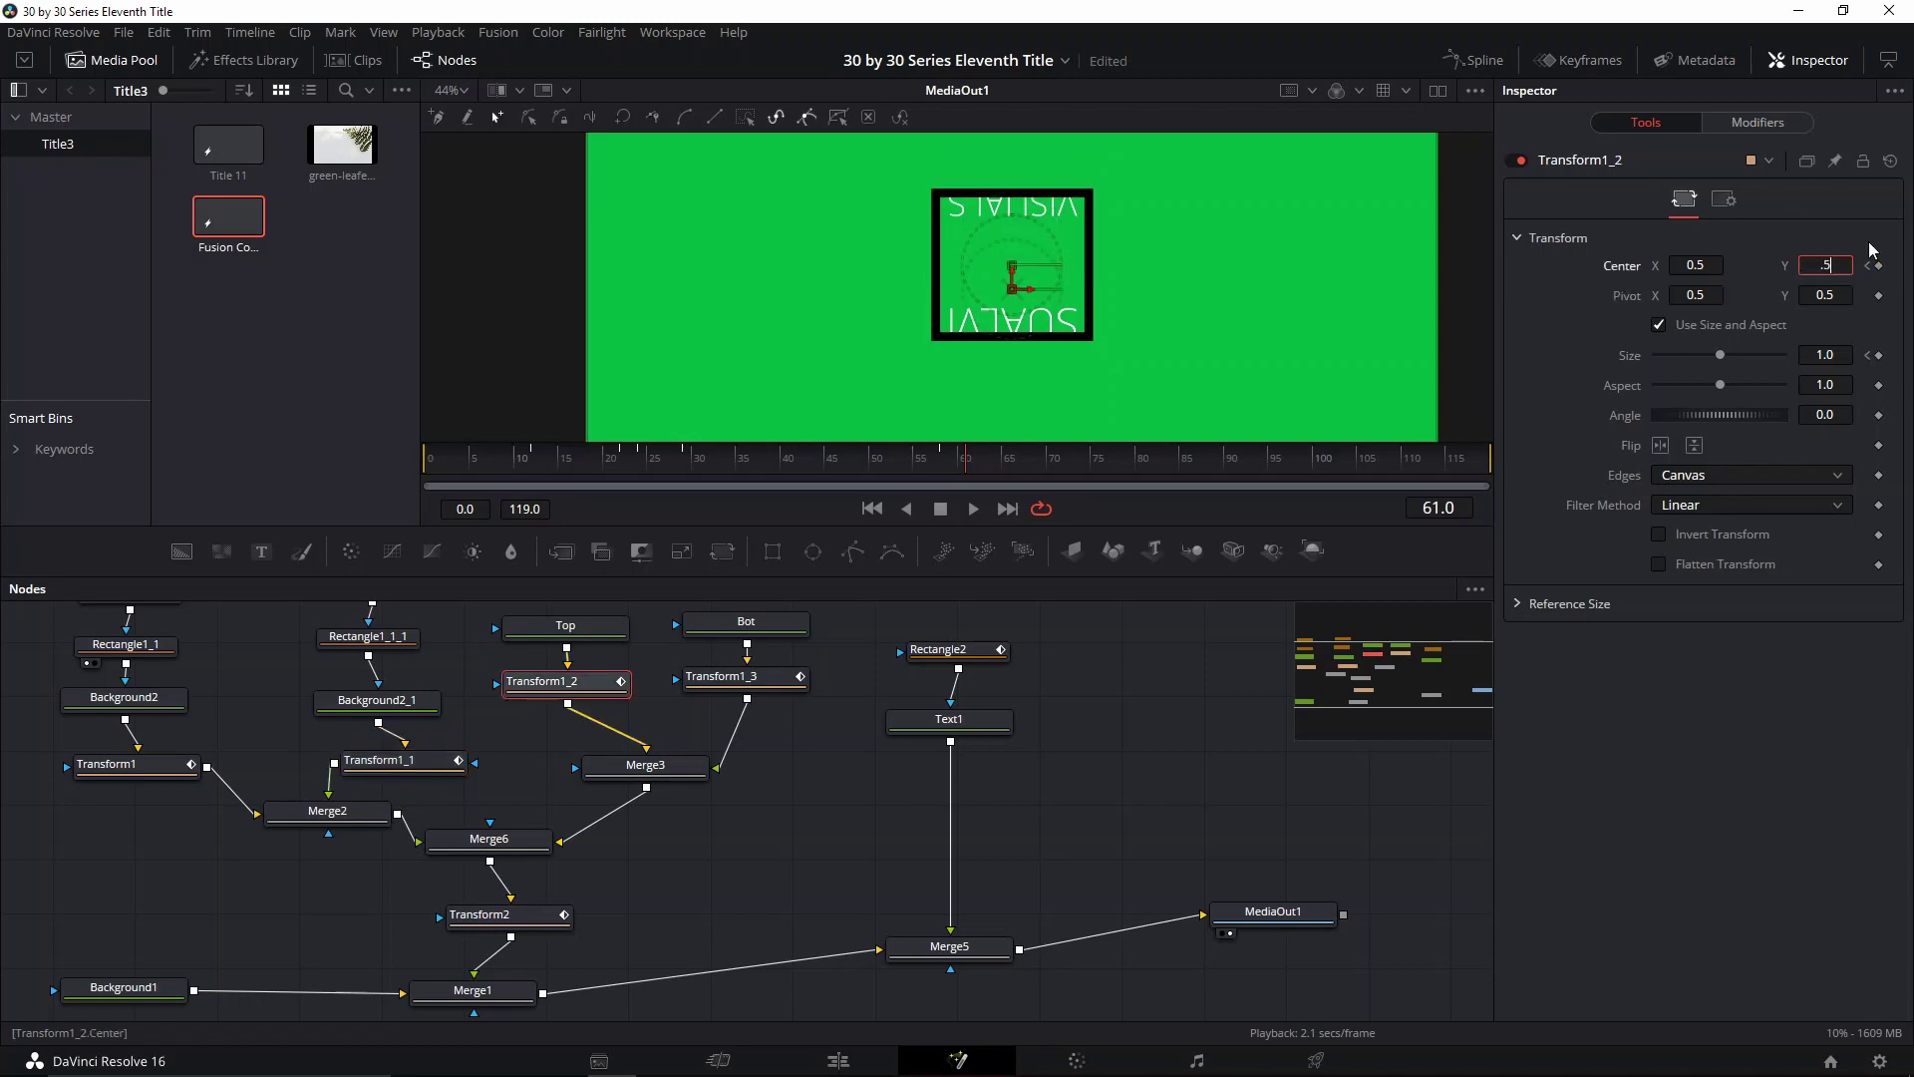
key("Tab")
left_click(737, 678)
double_click(1835, 265)
type("0.5")
key("Tab")
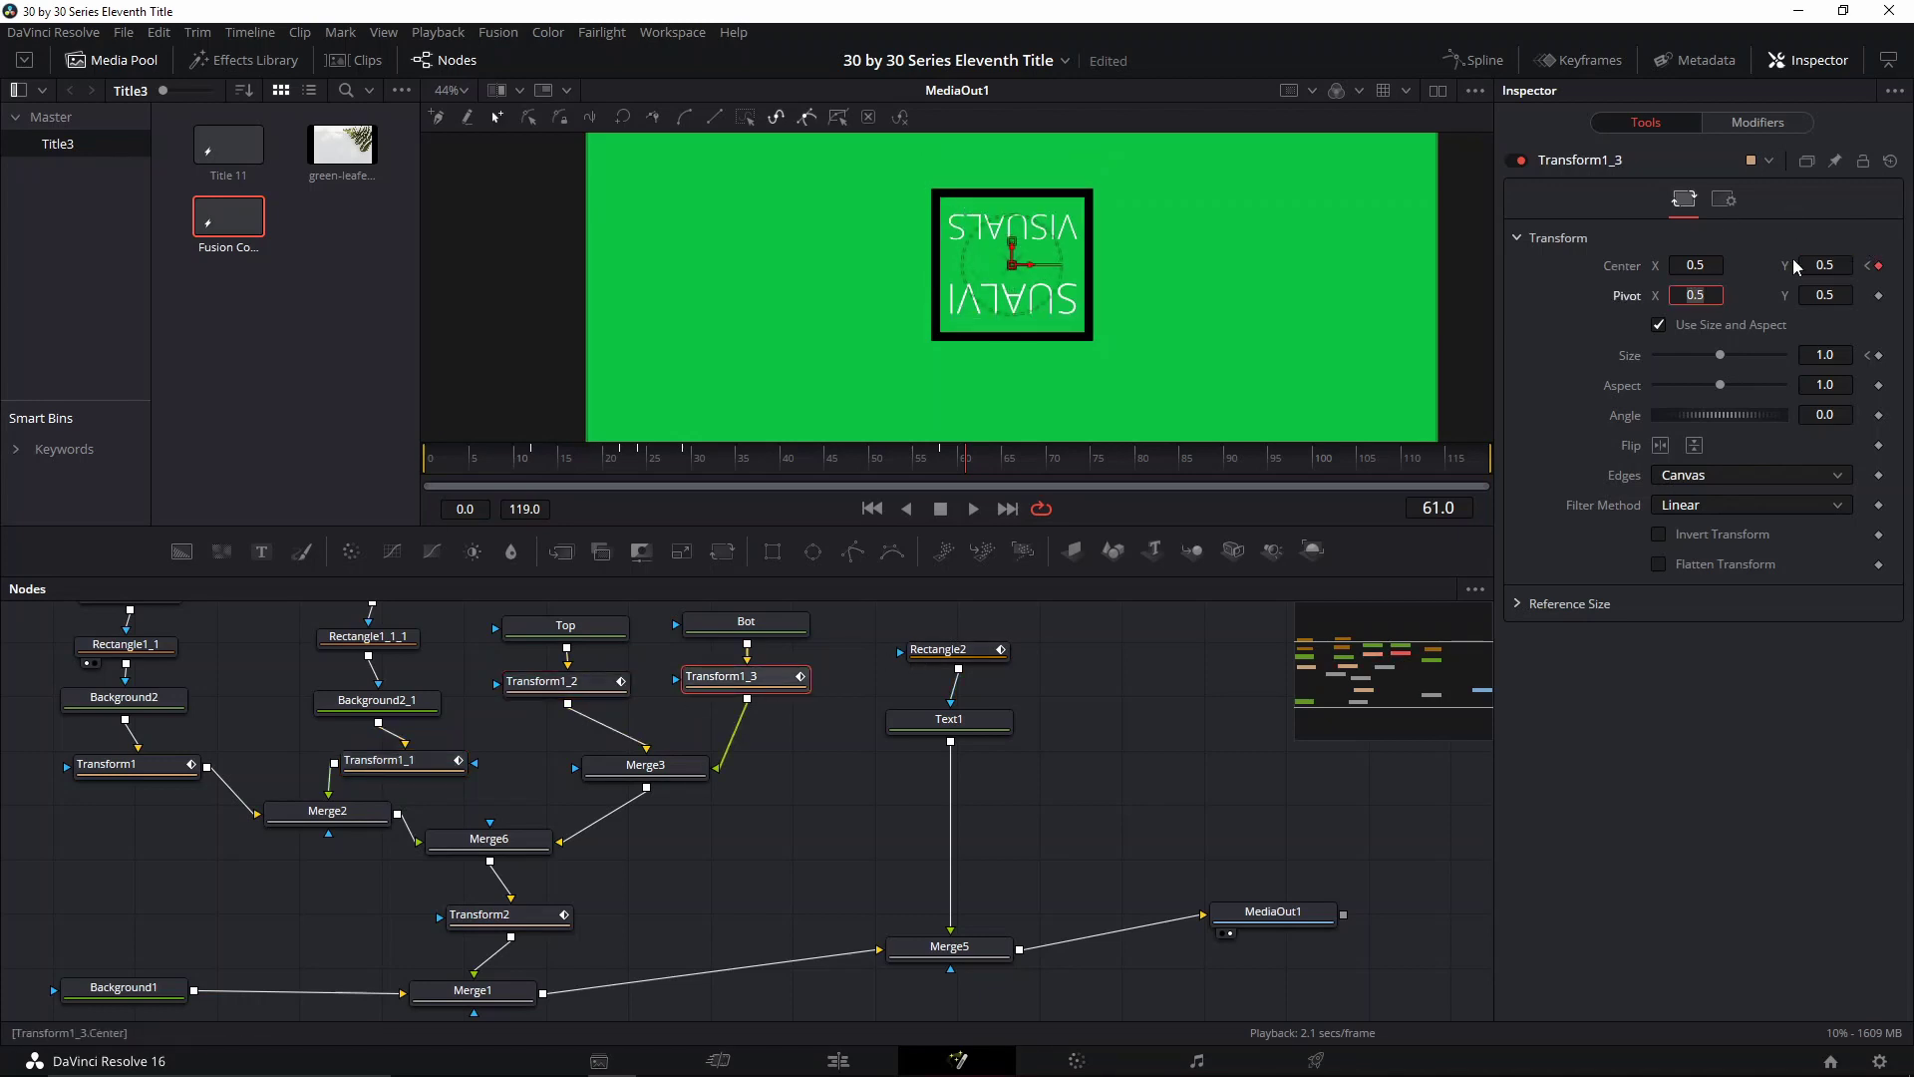
Keyframe the Angle and Size of Transform2 at frame 61
left_click(1145, 742)
mouse_move(966, 460)
left_mouse_down()
mouse_move(943, 459)
mouse_move(975, 458)
left_mouse_up()
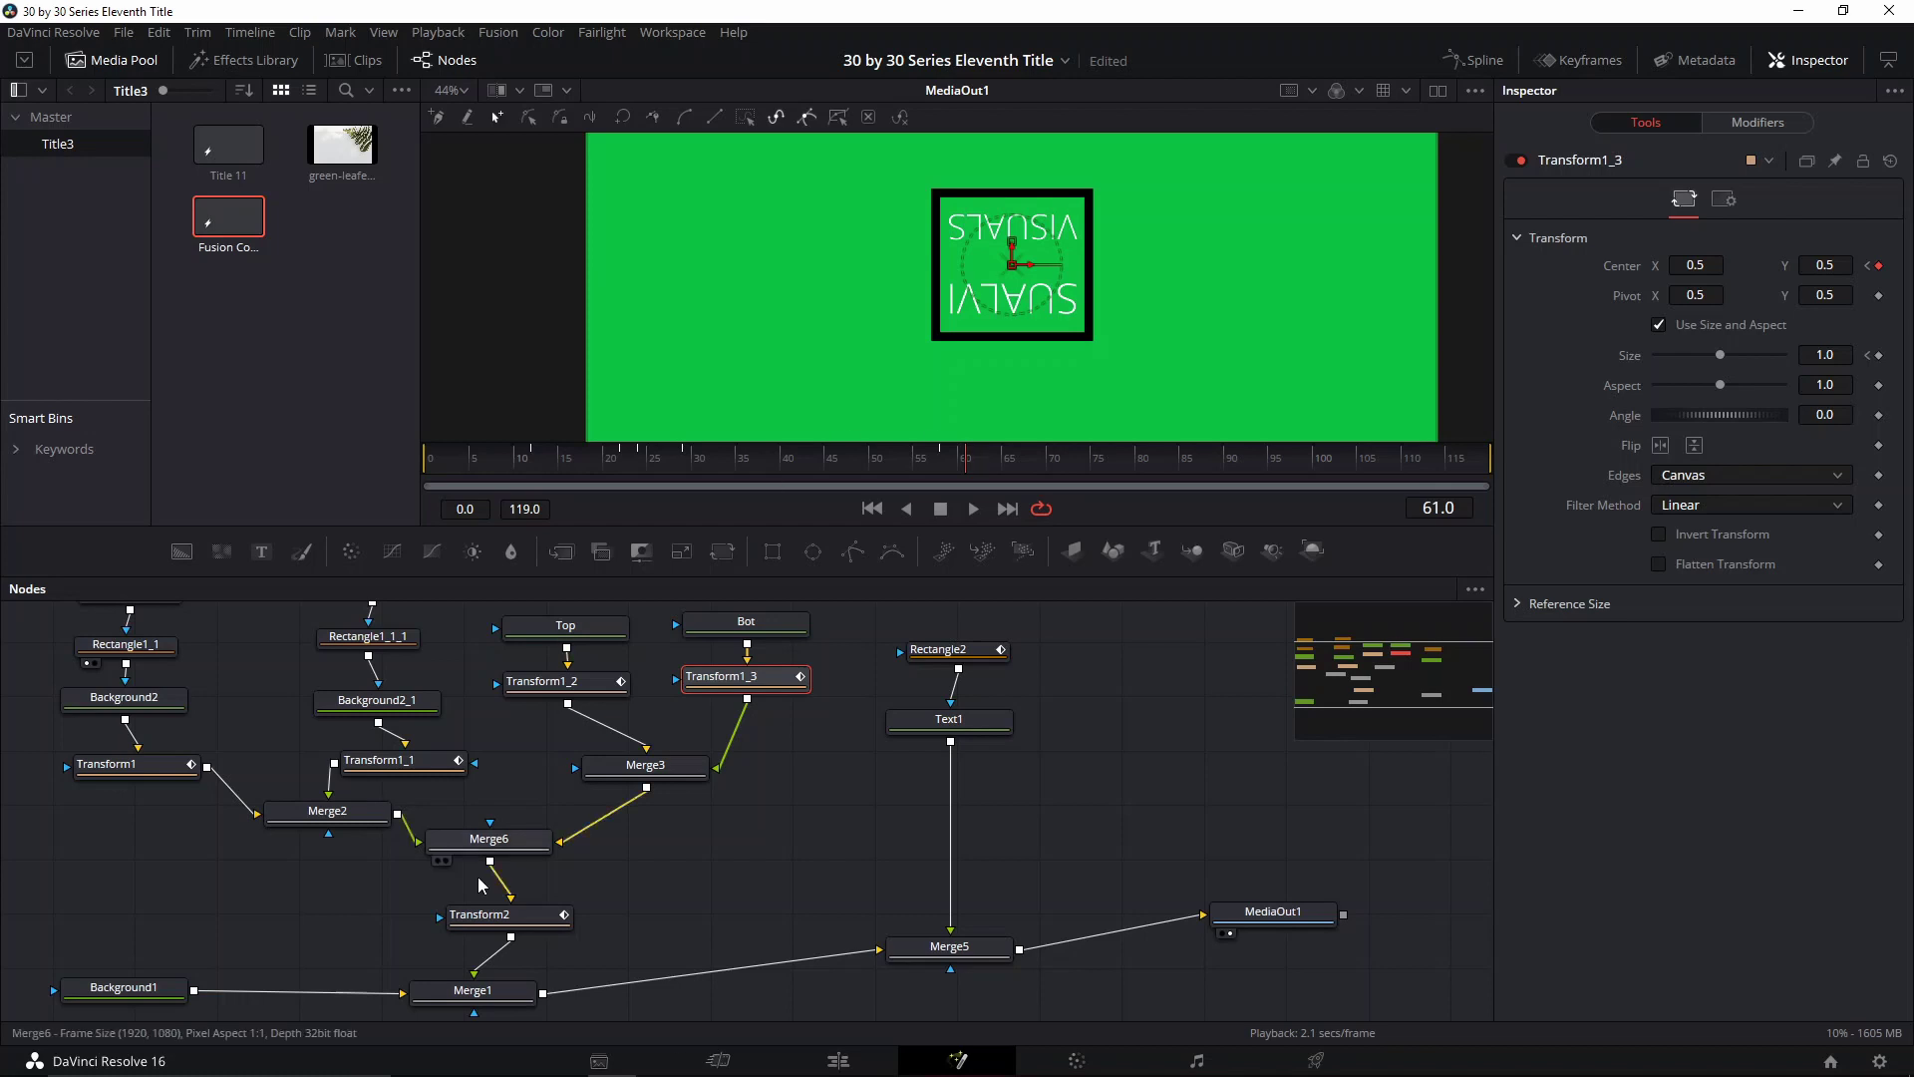
left_click(496, 918)
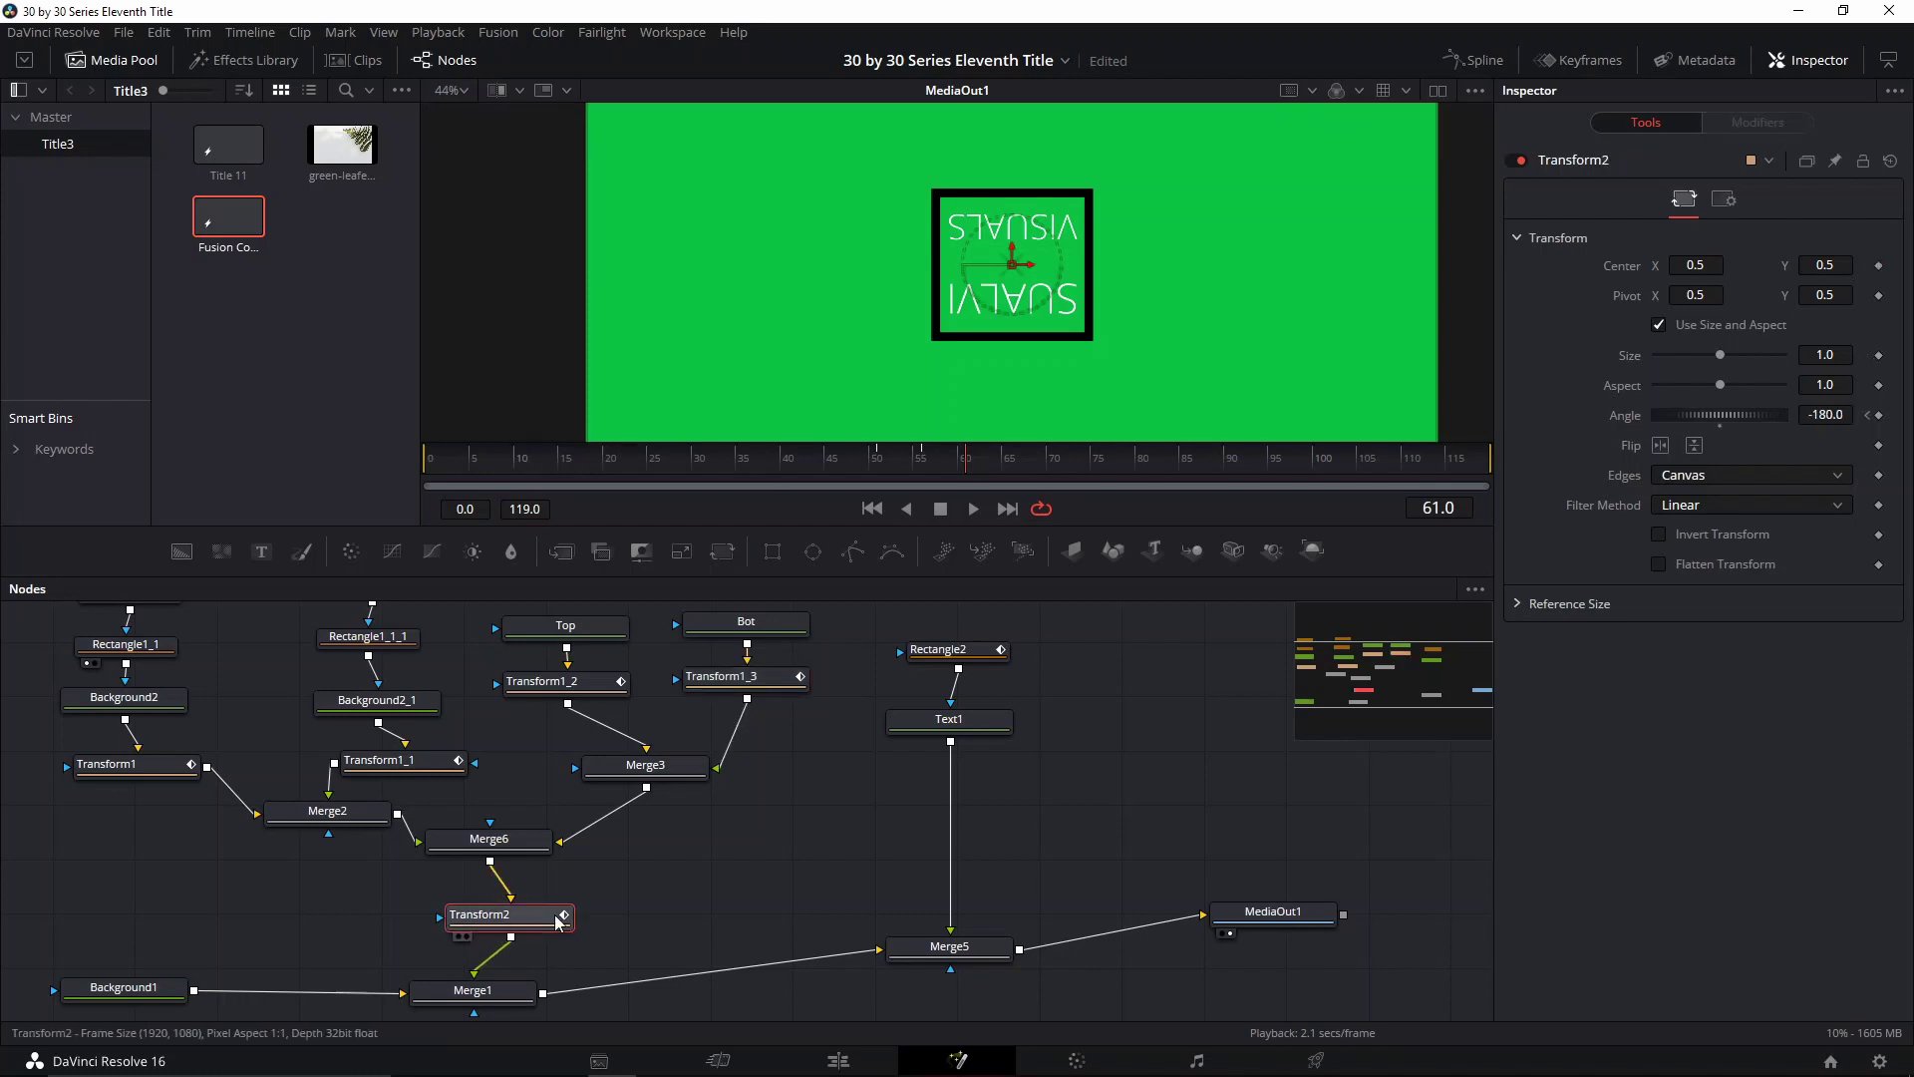
left_click(1880, 417)
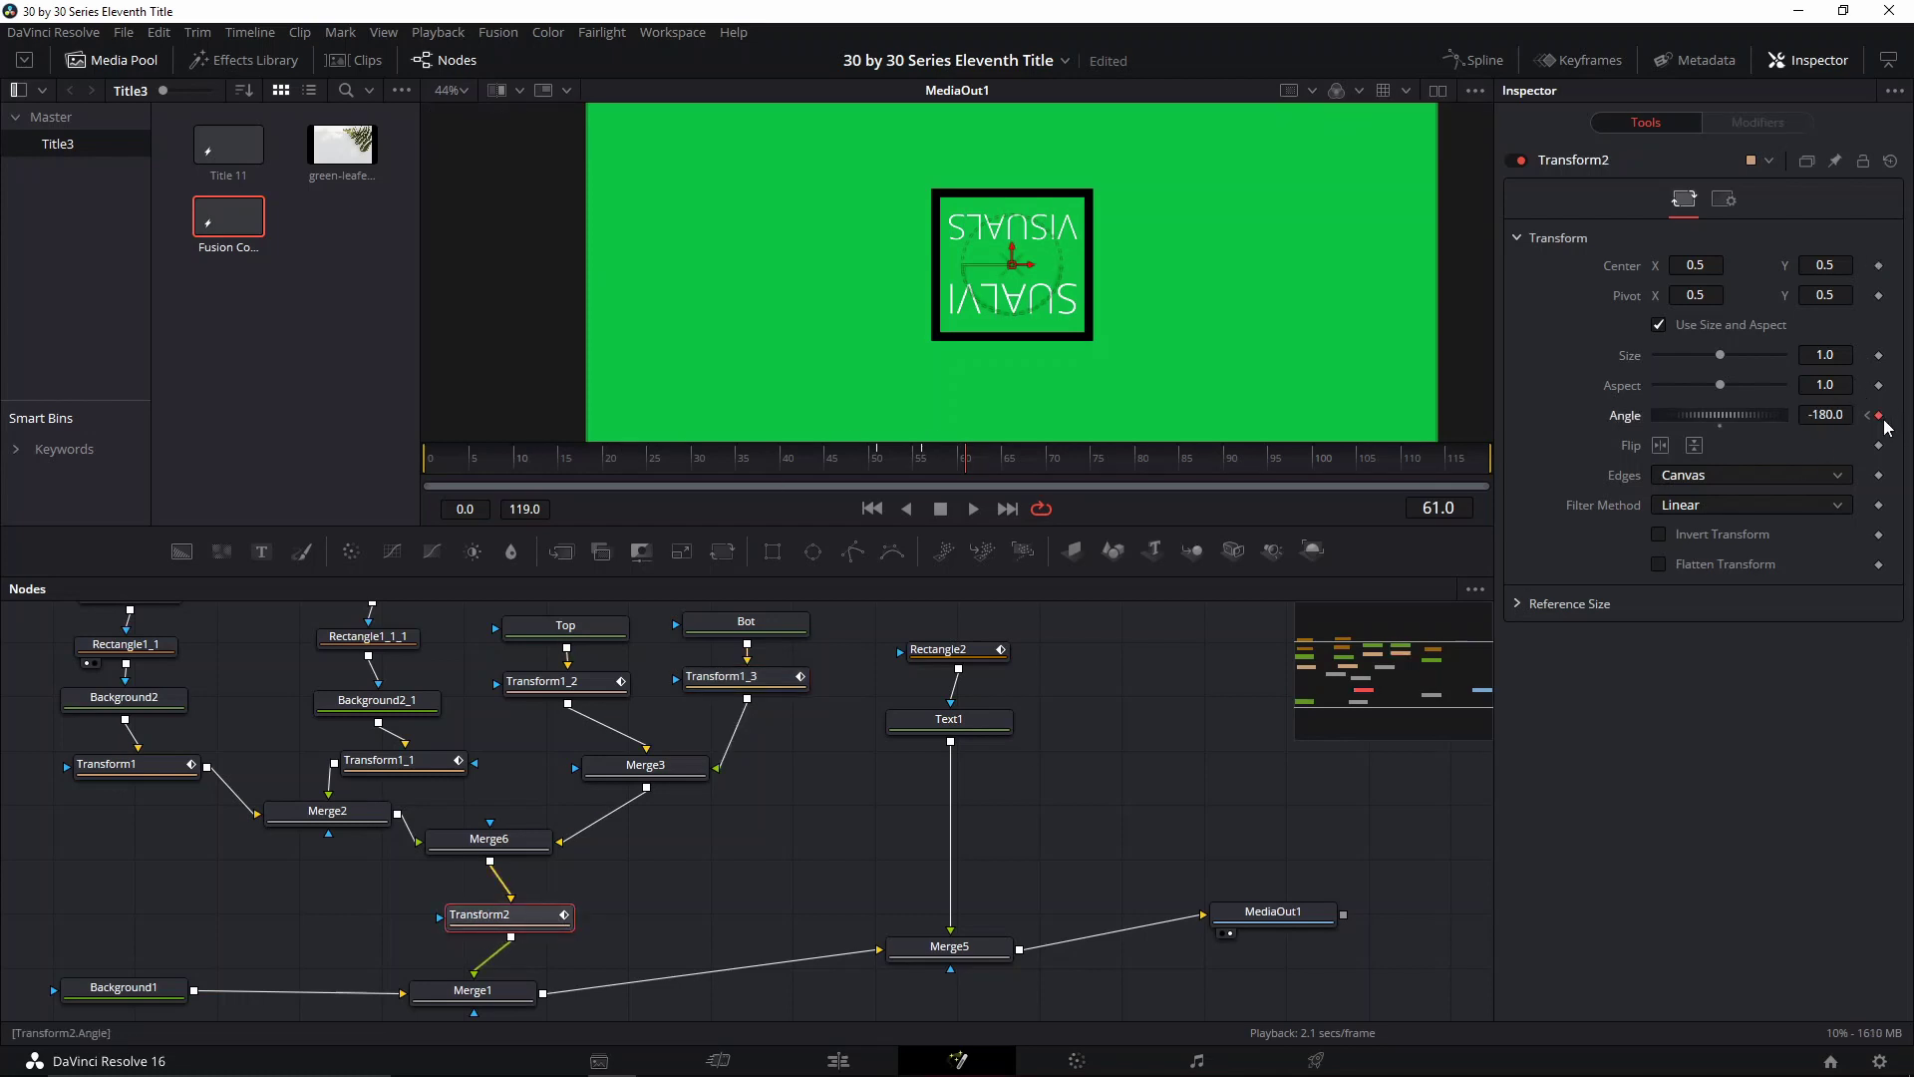
left_click(1881, 356)
At frame 69, set Transform2's Angle to -360 and Size to 0 so the square spins and shrinks away
left_click_drag(1725, 415, 1666, 411)
left_click(1807, 413)
key("BackSpace")
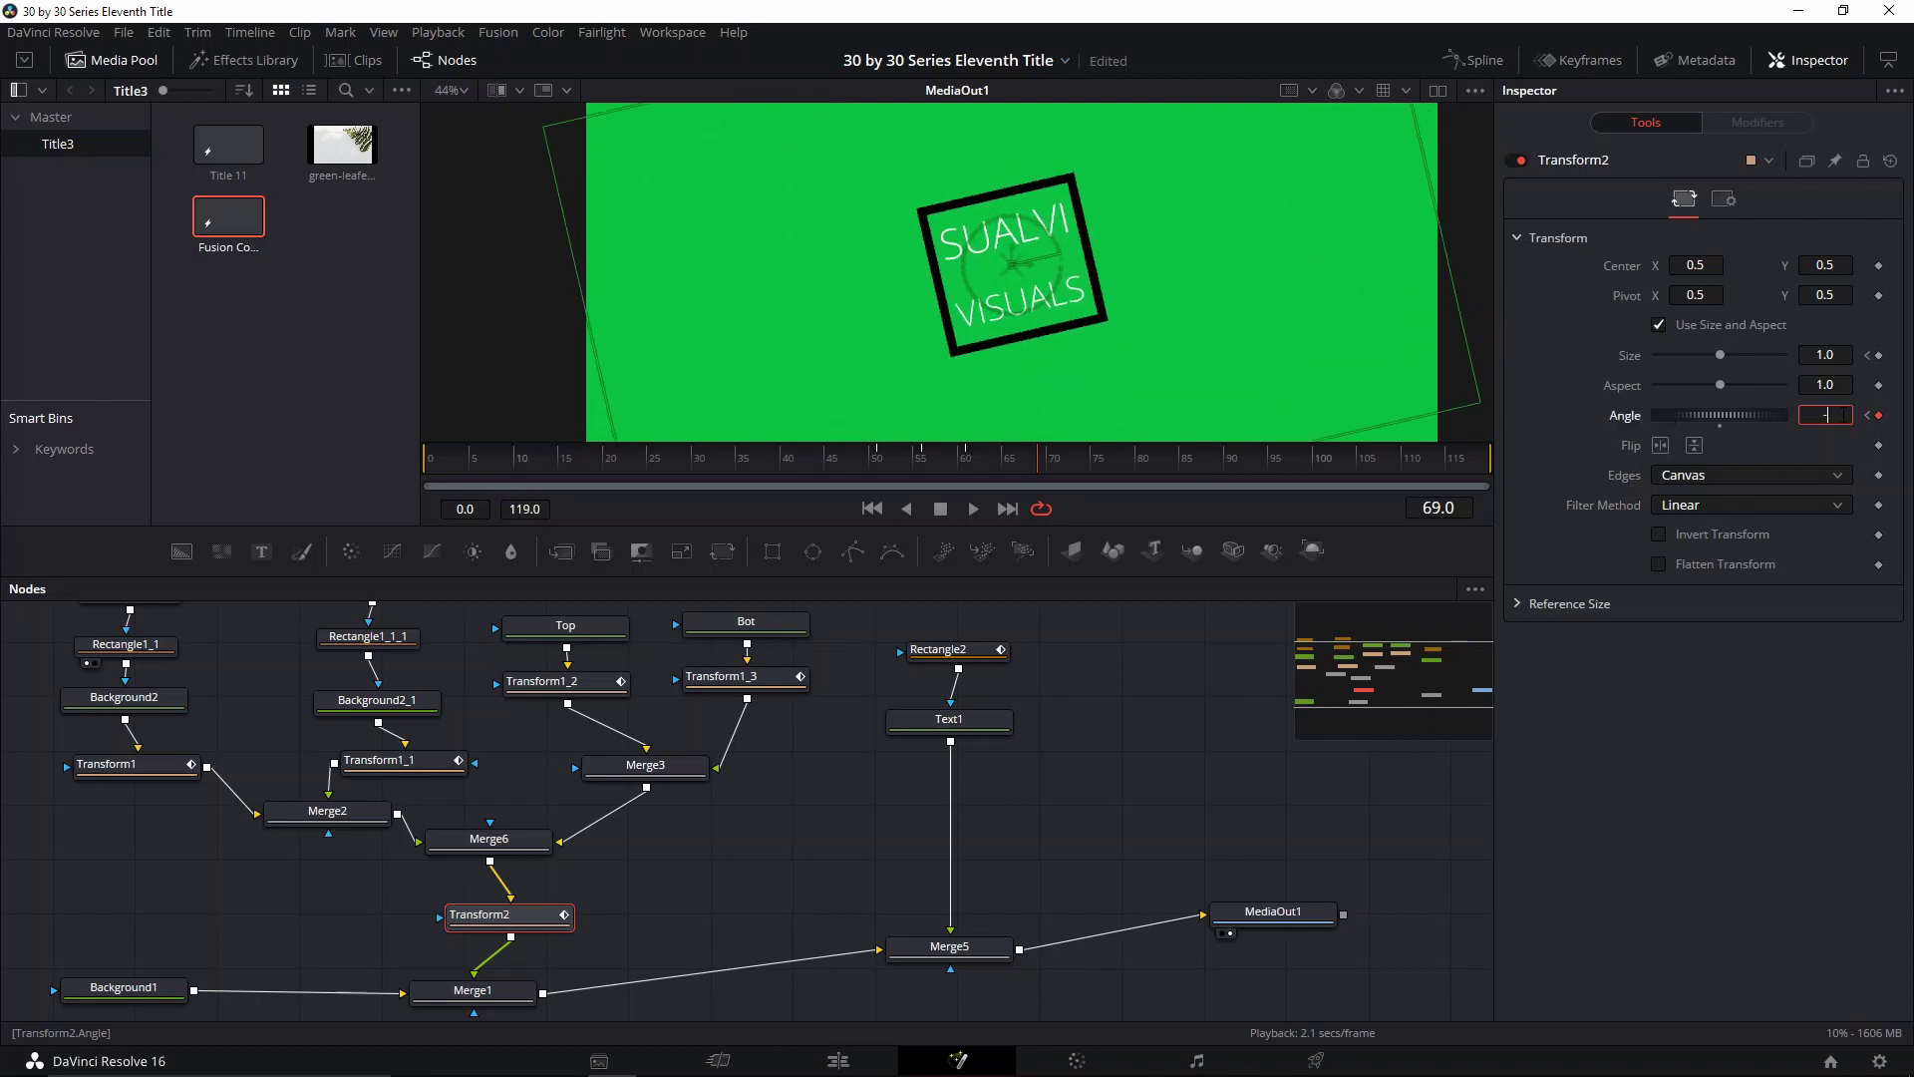
type("-360")
key("Tab")
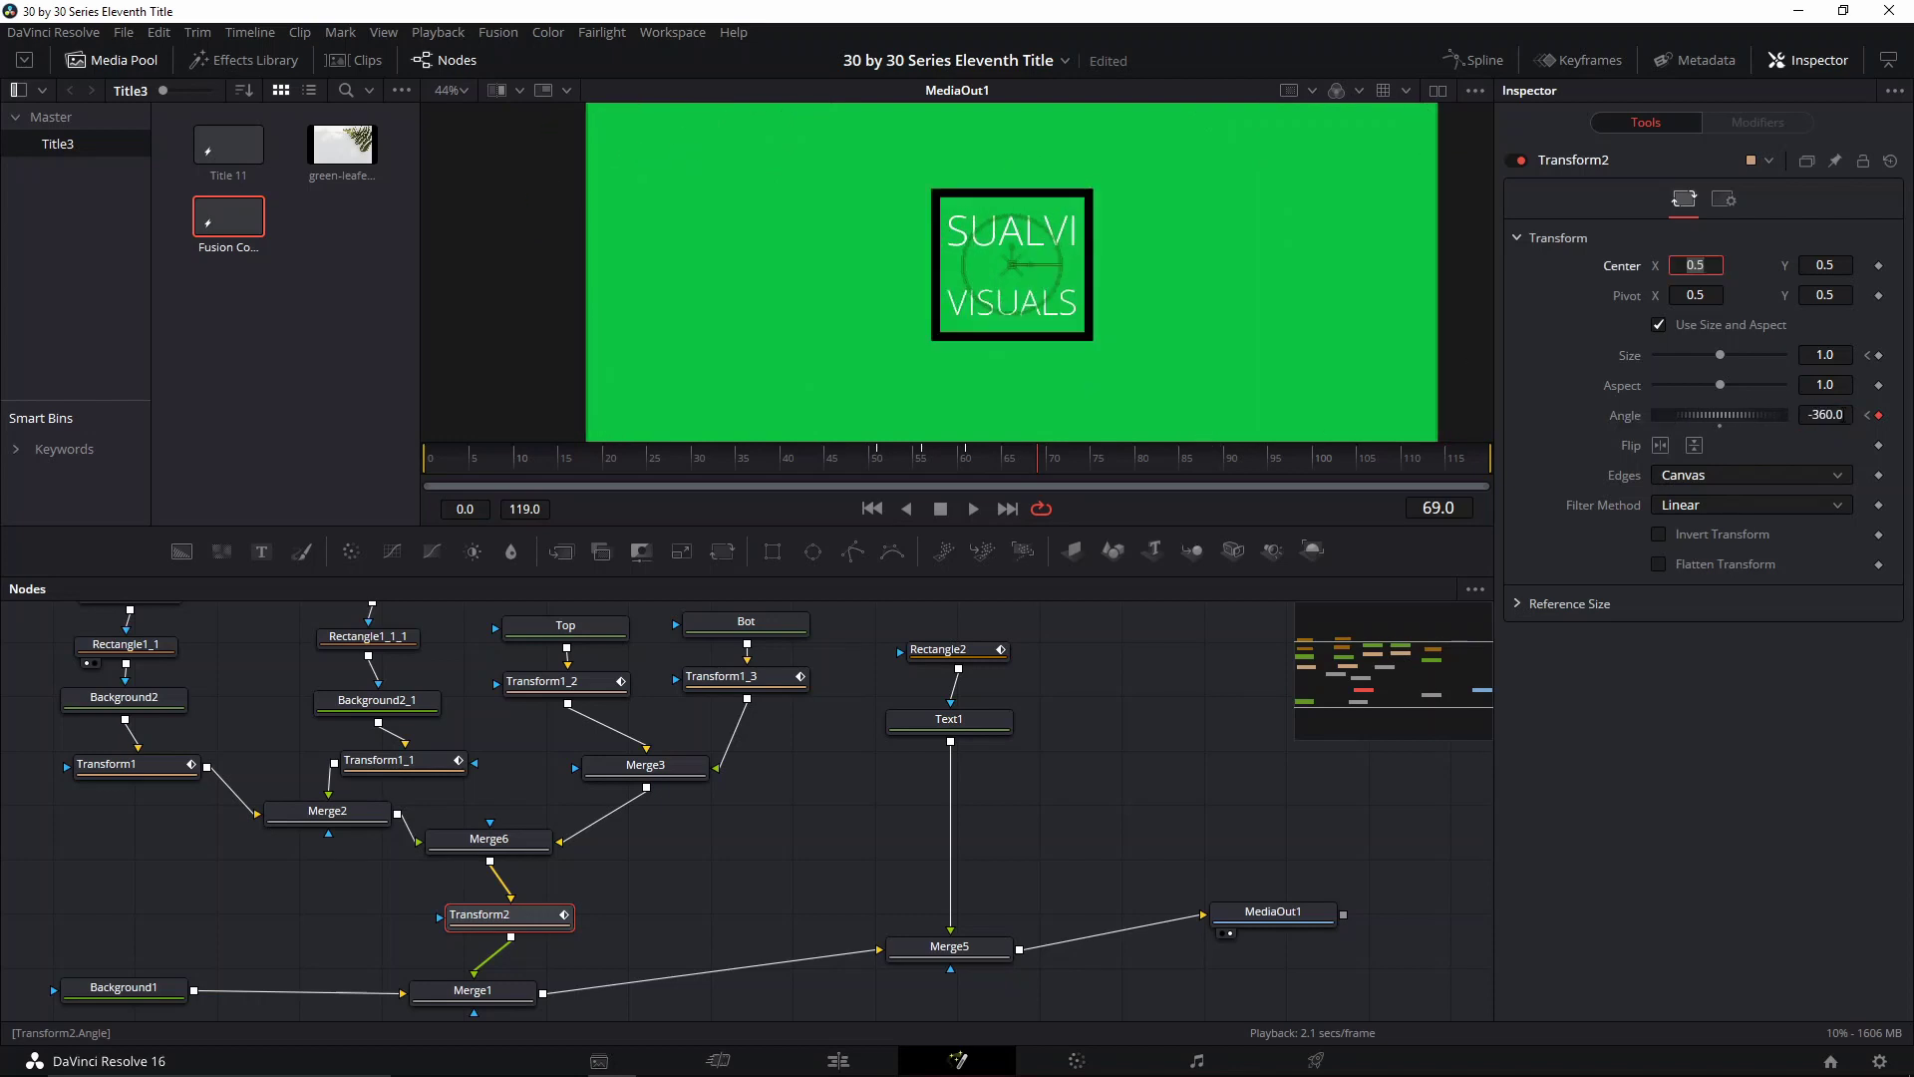
left_click_drag(1720, 355, 1642, 372)
Keyframe Transform2's Angle at frame 22, where the square has finished growing in
left_click_drag(857, 465, 516, 469)
key("space")
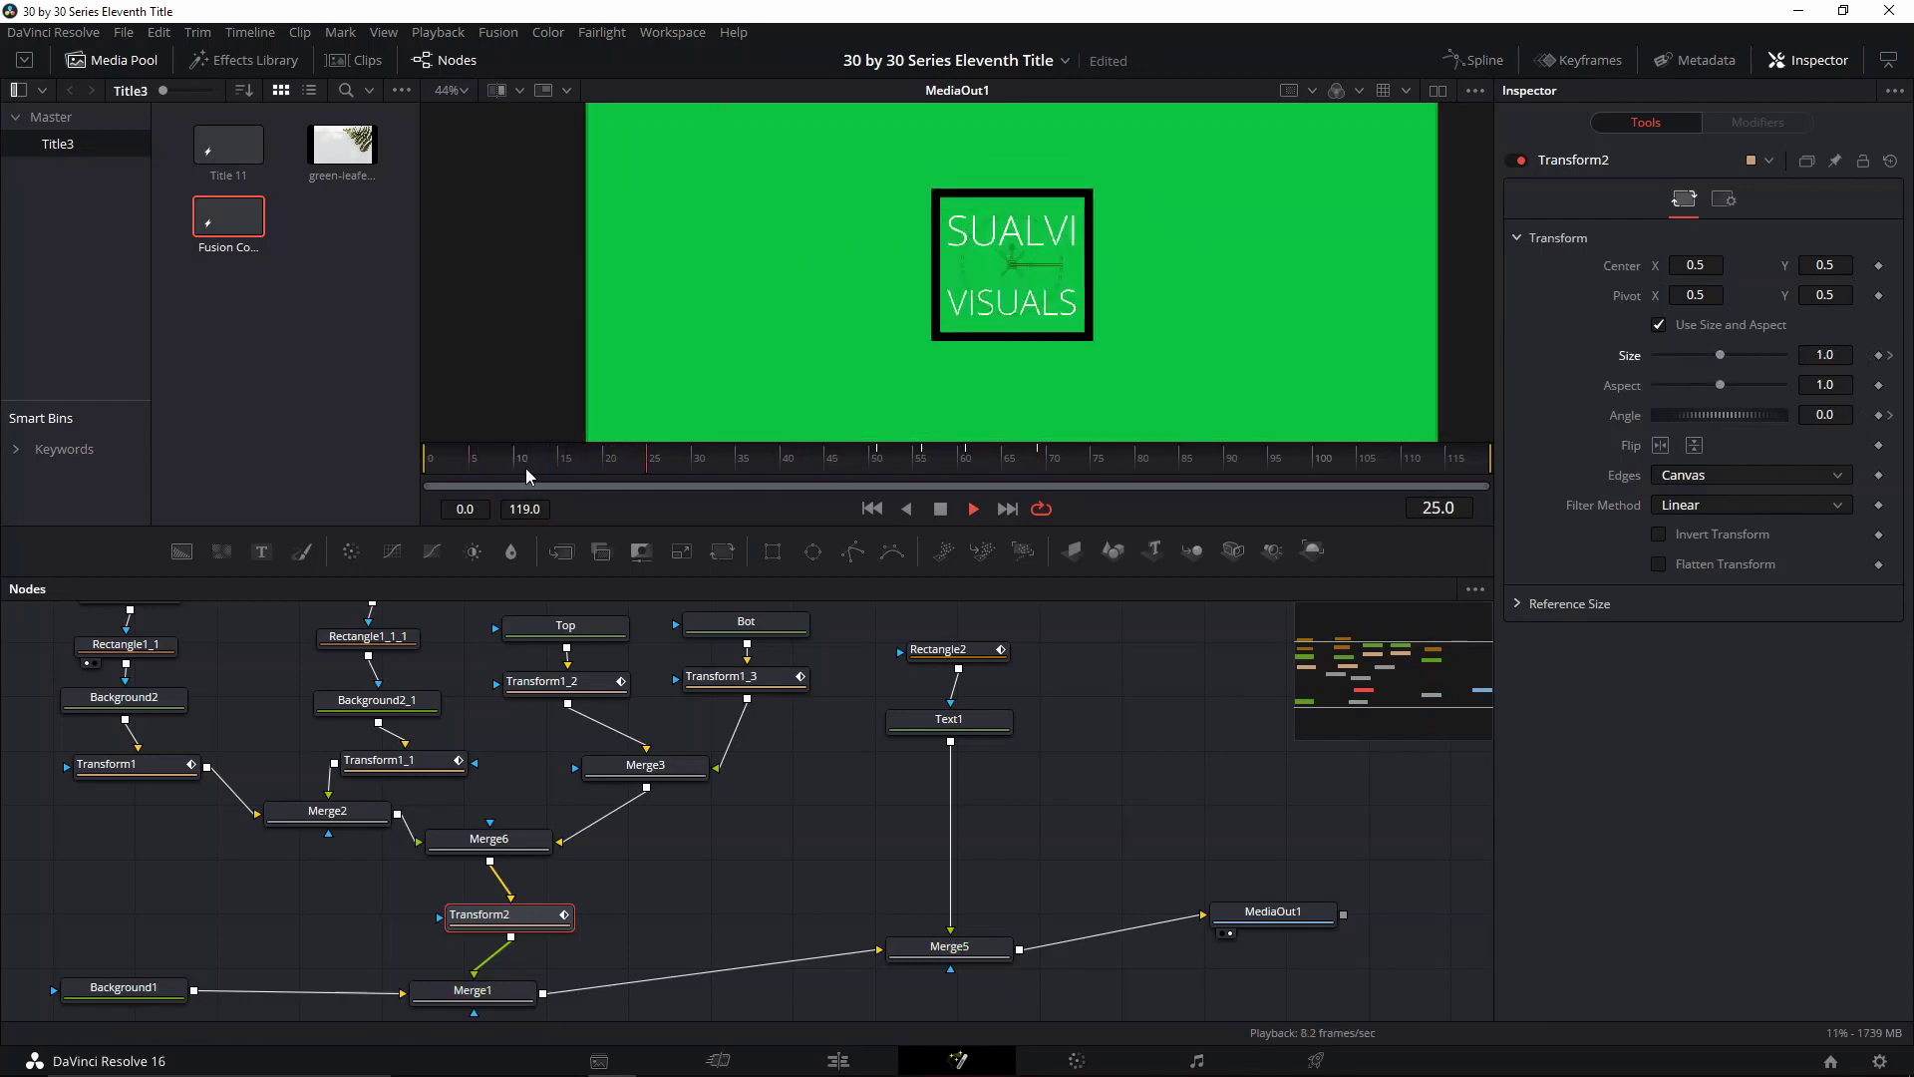
left_click(530, 469)
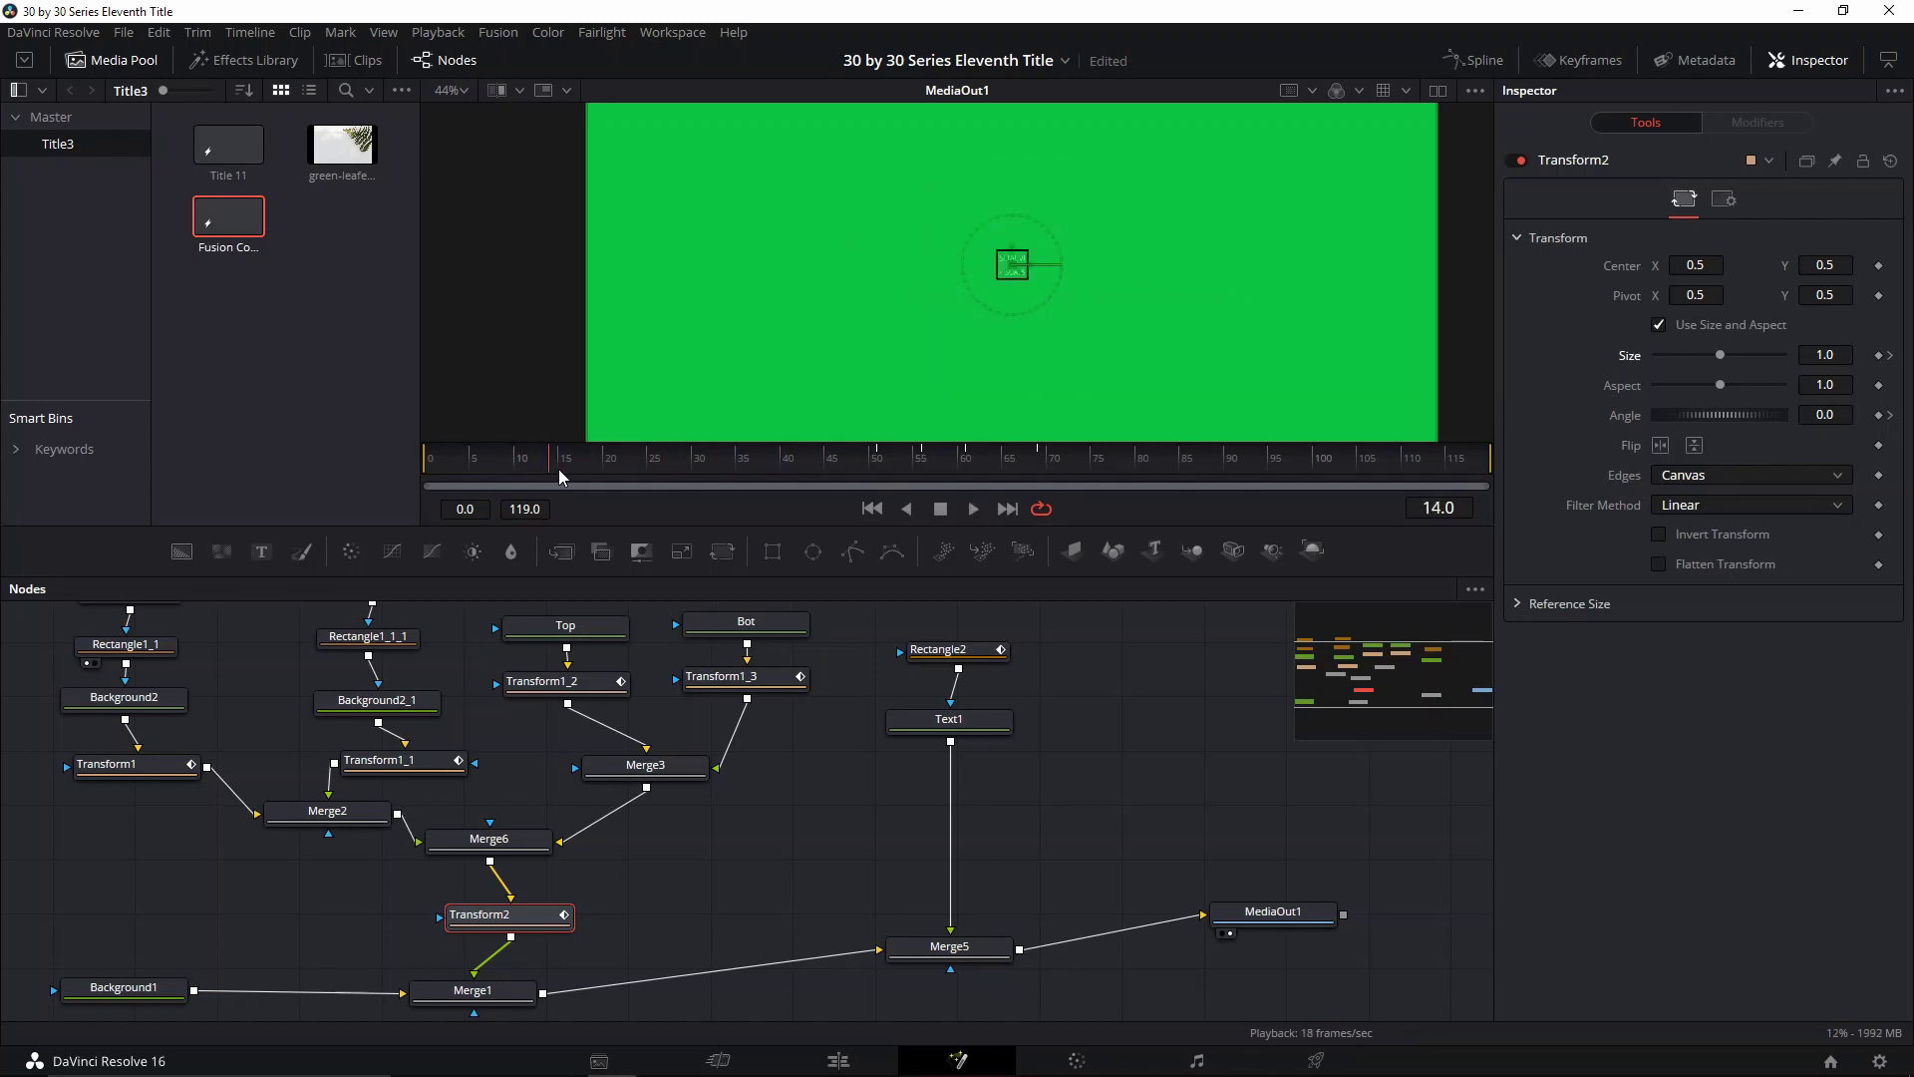
mouse_move(626, 462)
left_mouse_down()
mouse_move(658, 461)
mouse_move(568, 462)
mouse_move(610, 466)
left_mouse_up()
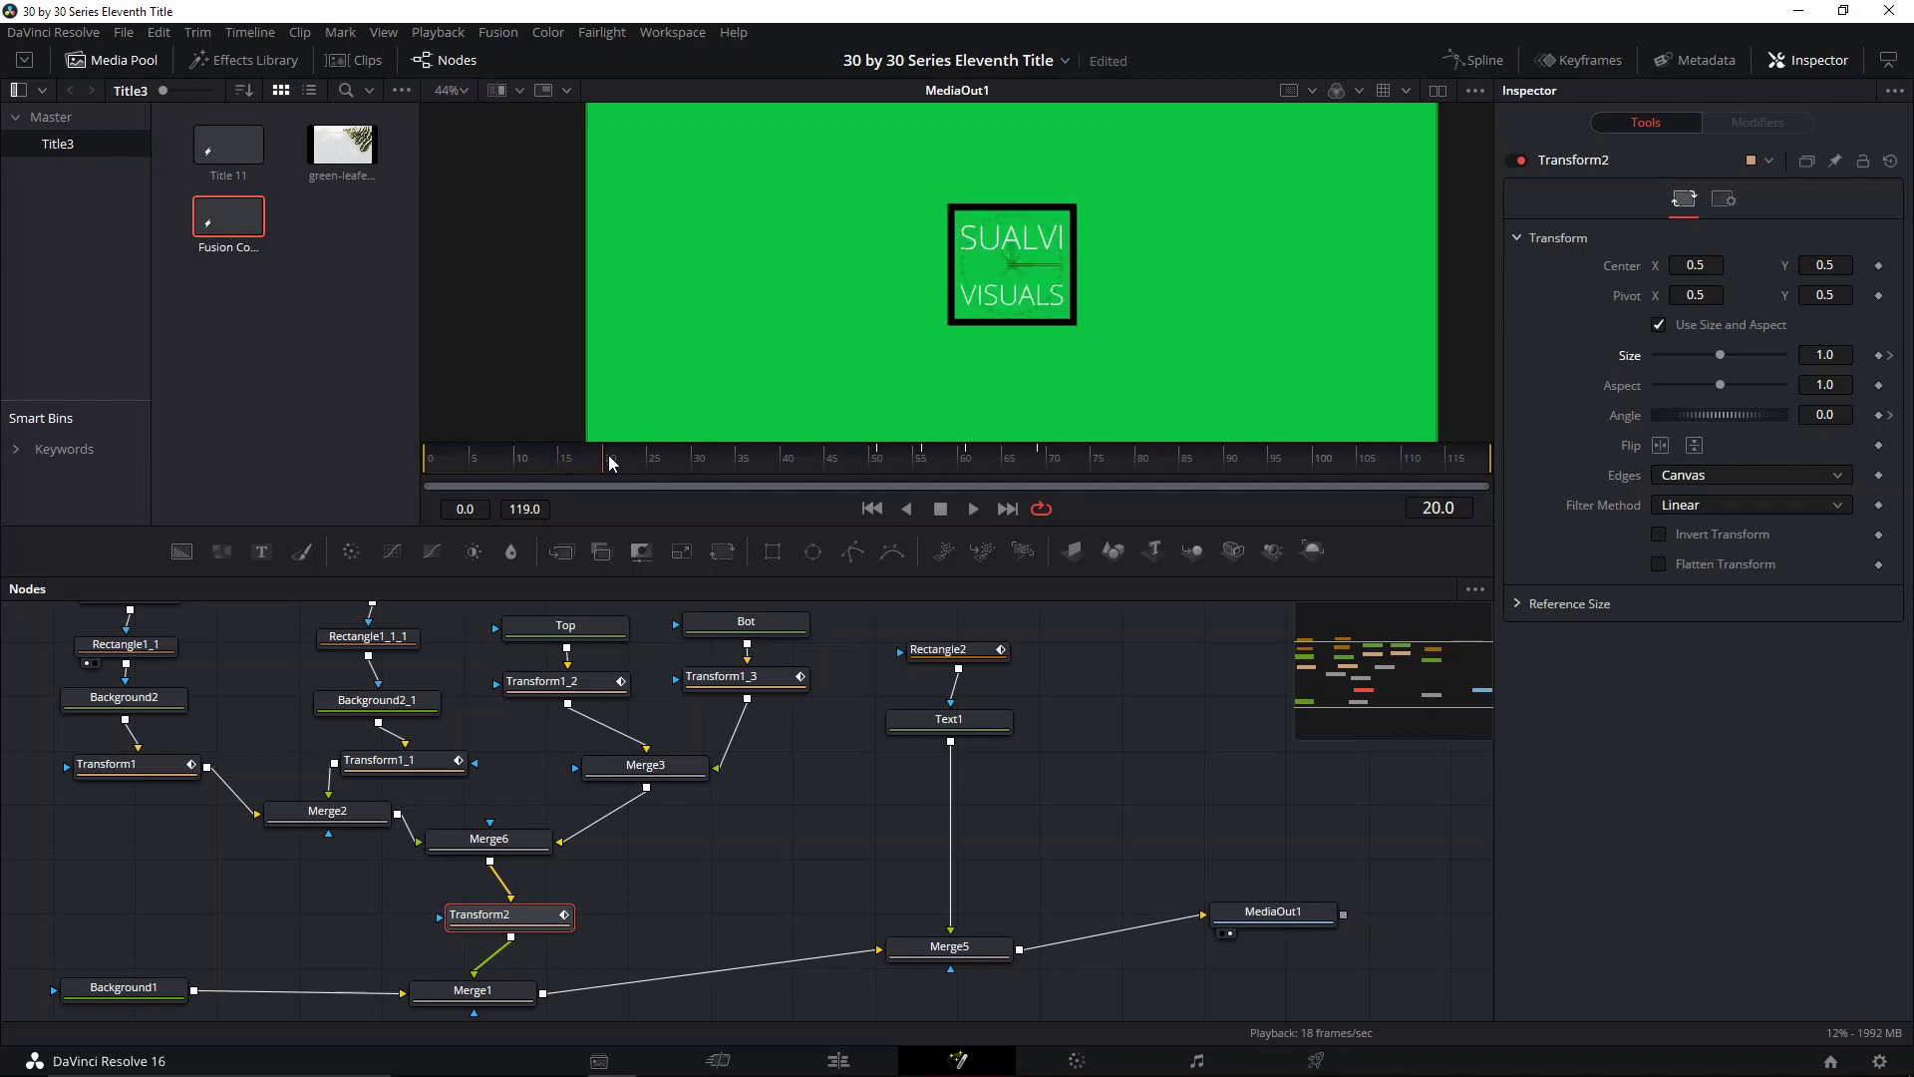
left_click_drag(592, 465, 629, 465)
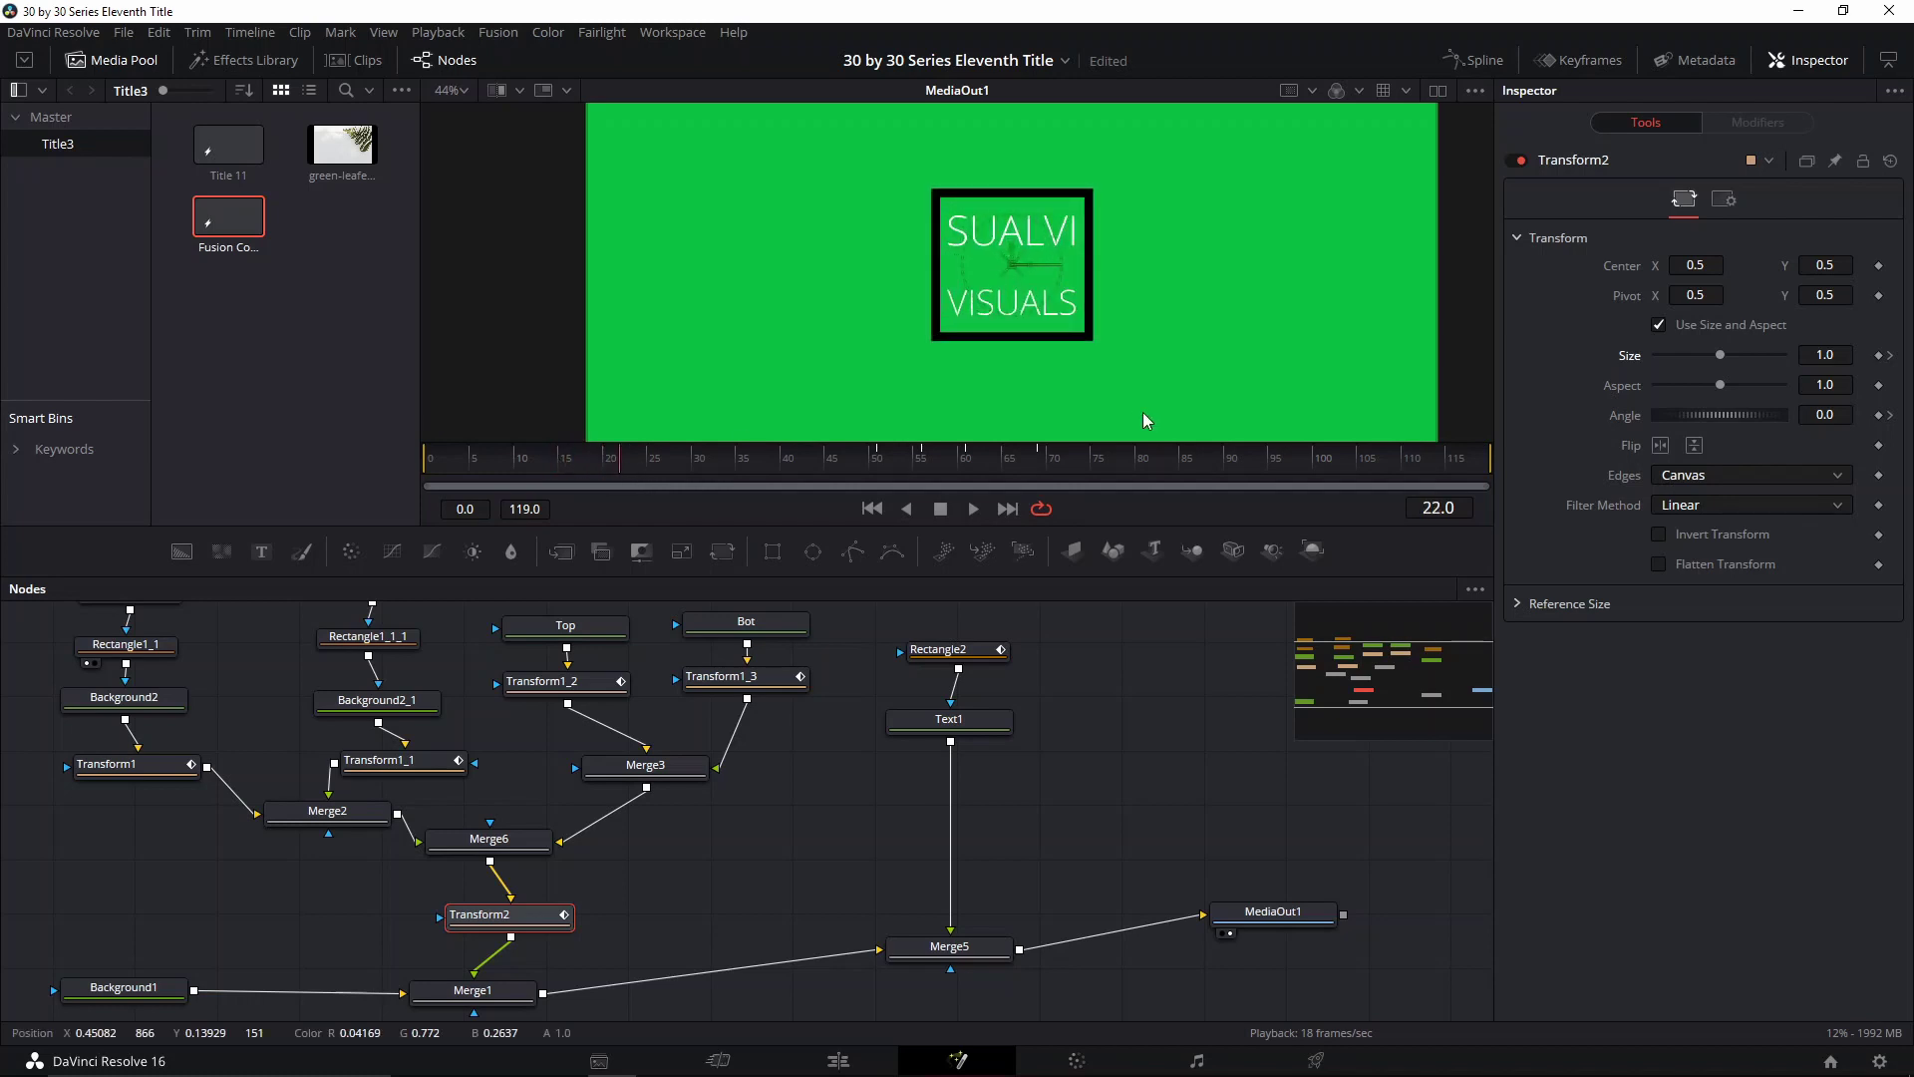
left_click(564, 682)
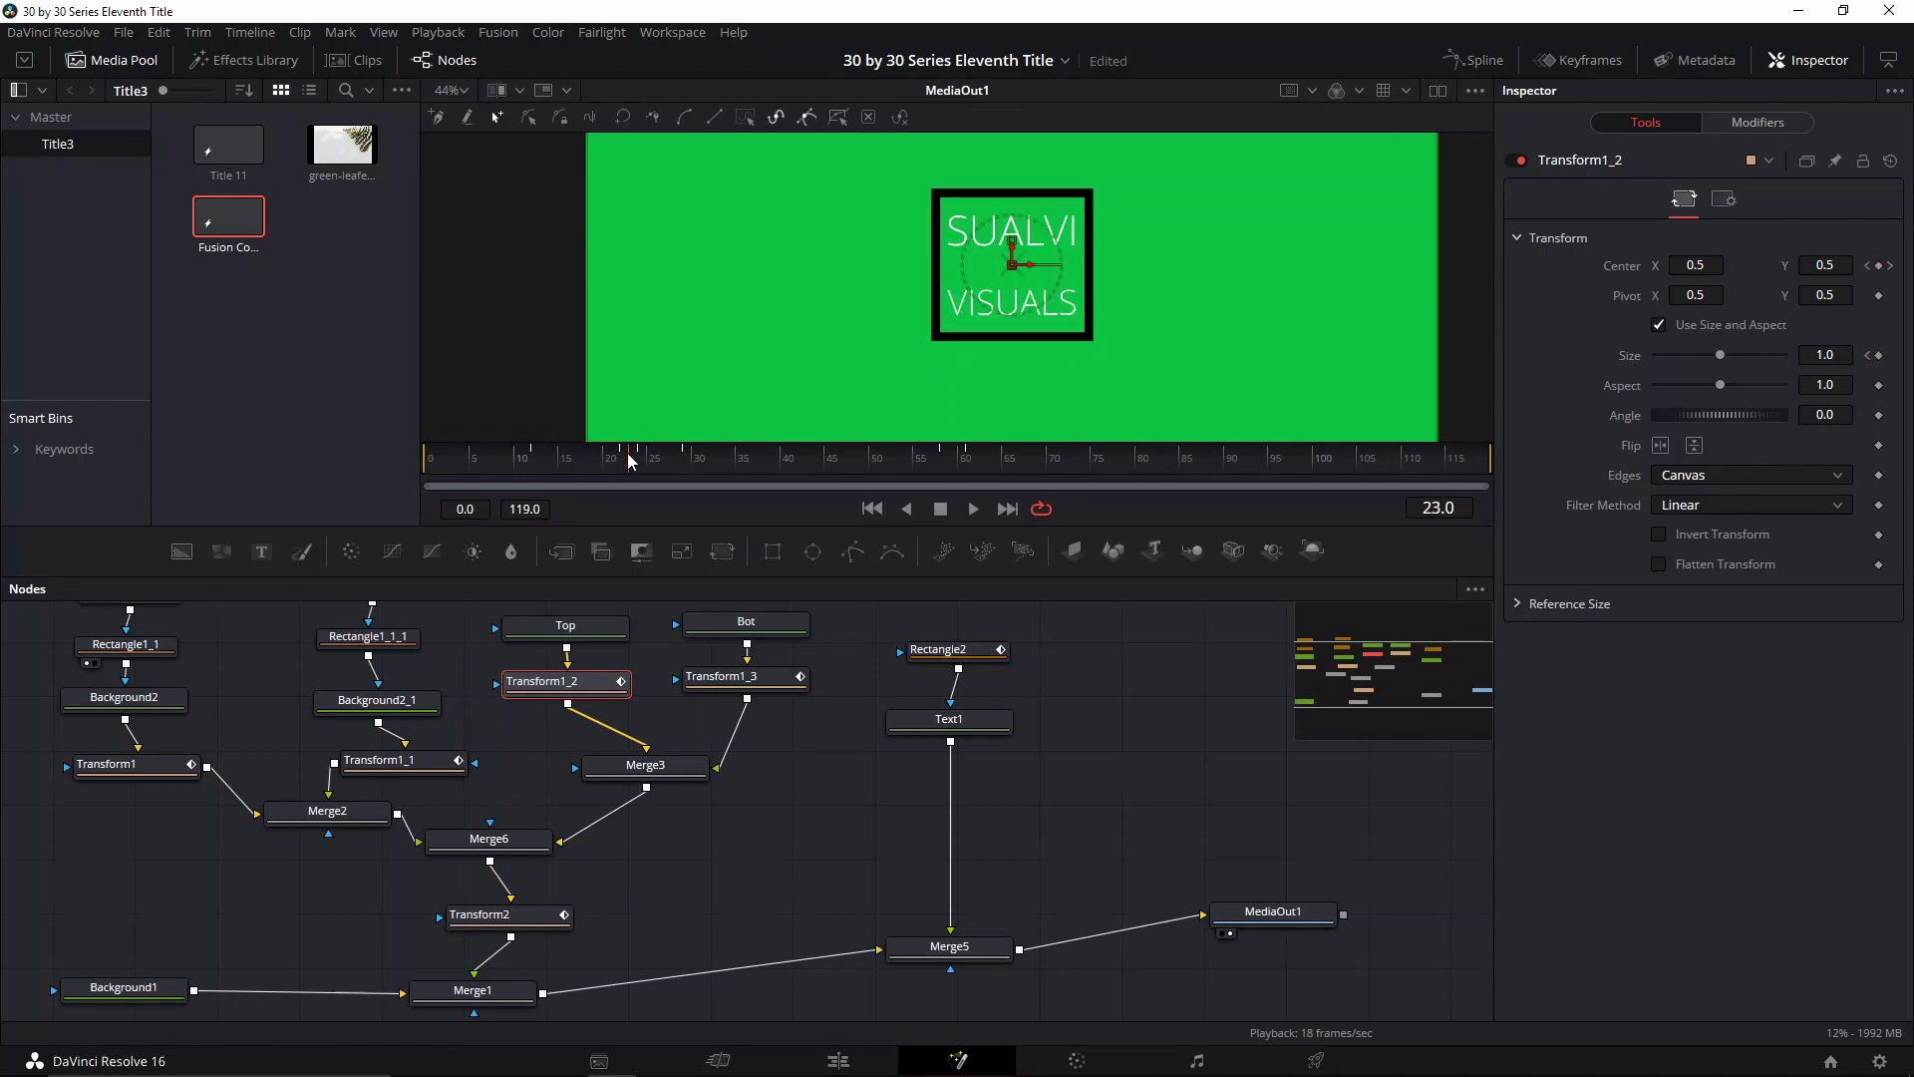
left_click(489, 914)
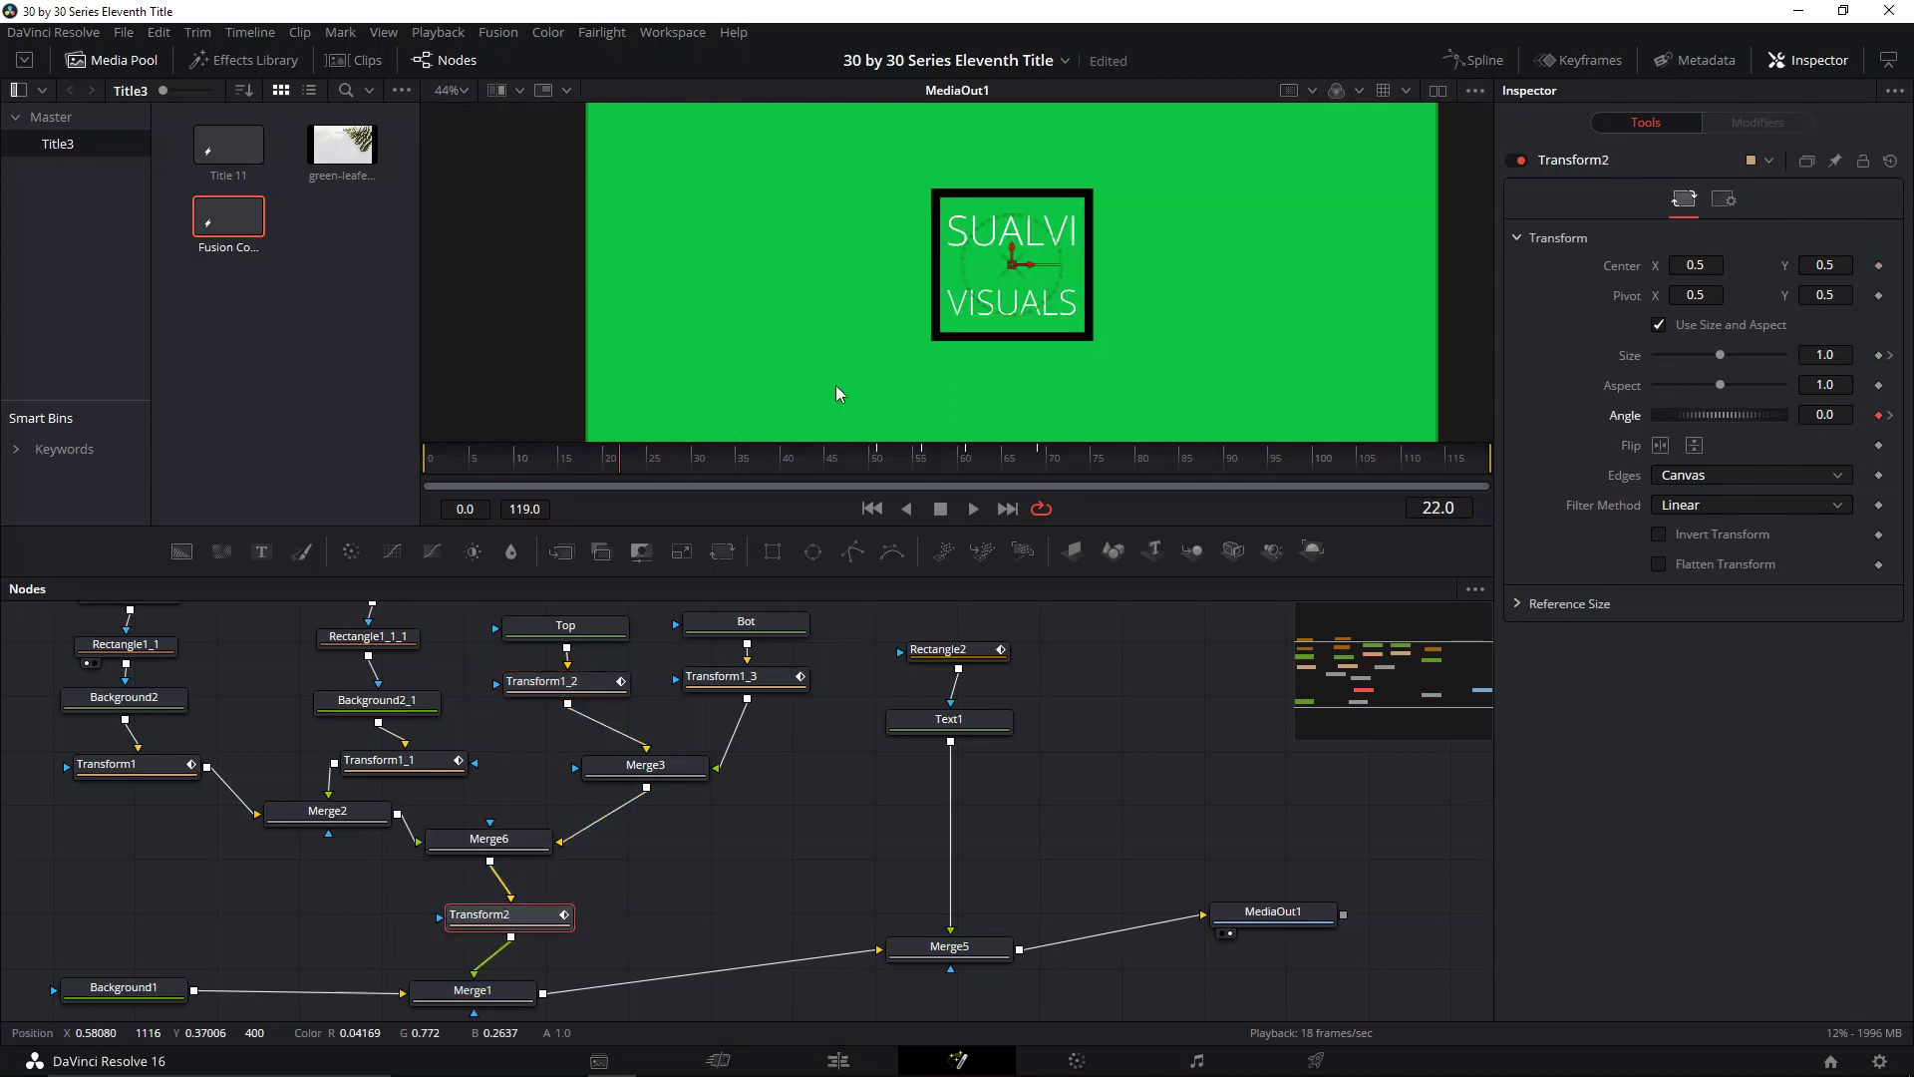
At frame 12, set Transform2's Angle to -90 to make the square rotate in
left_click(555, 465)
left_click_drag(554, 465, 542, 466)
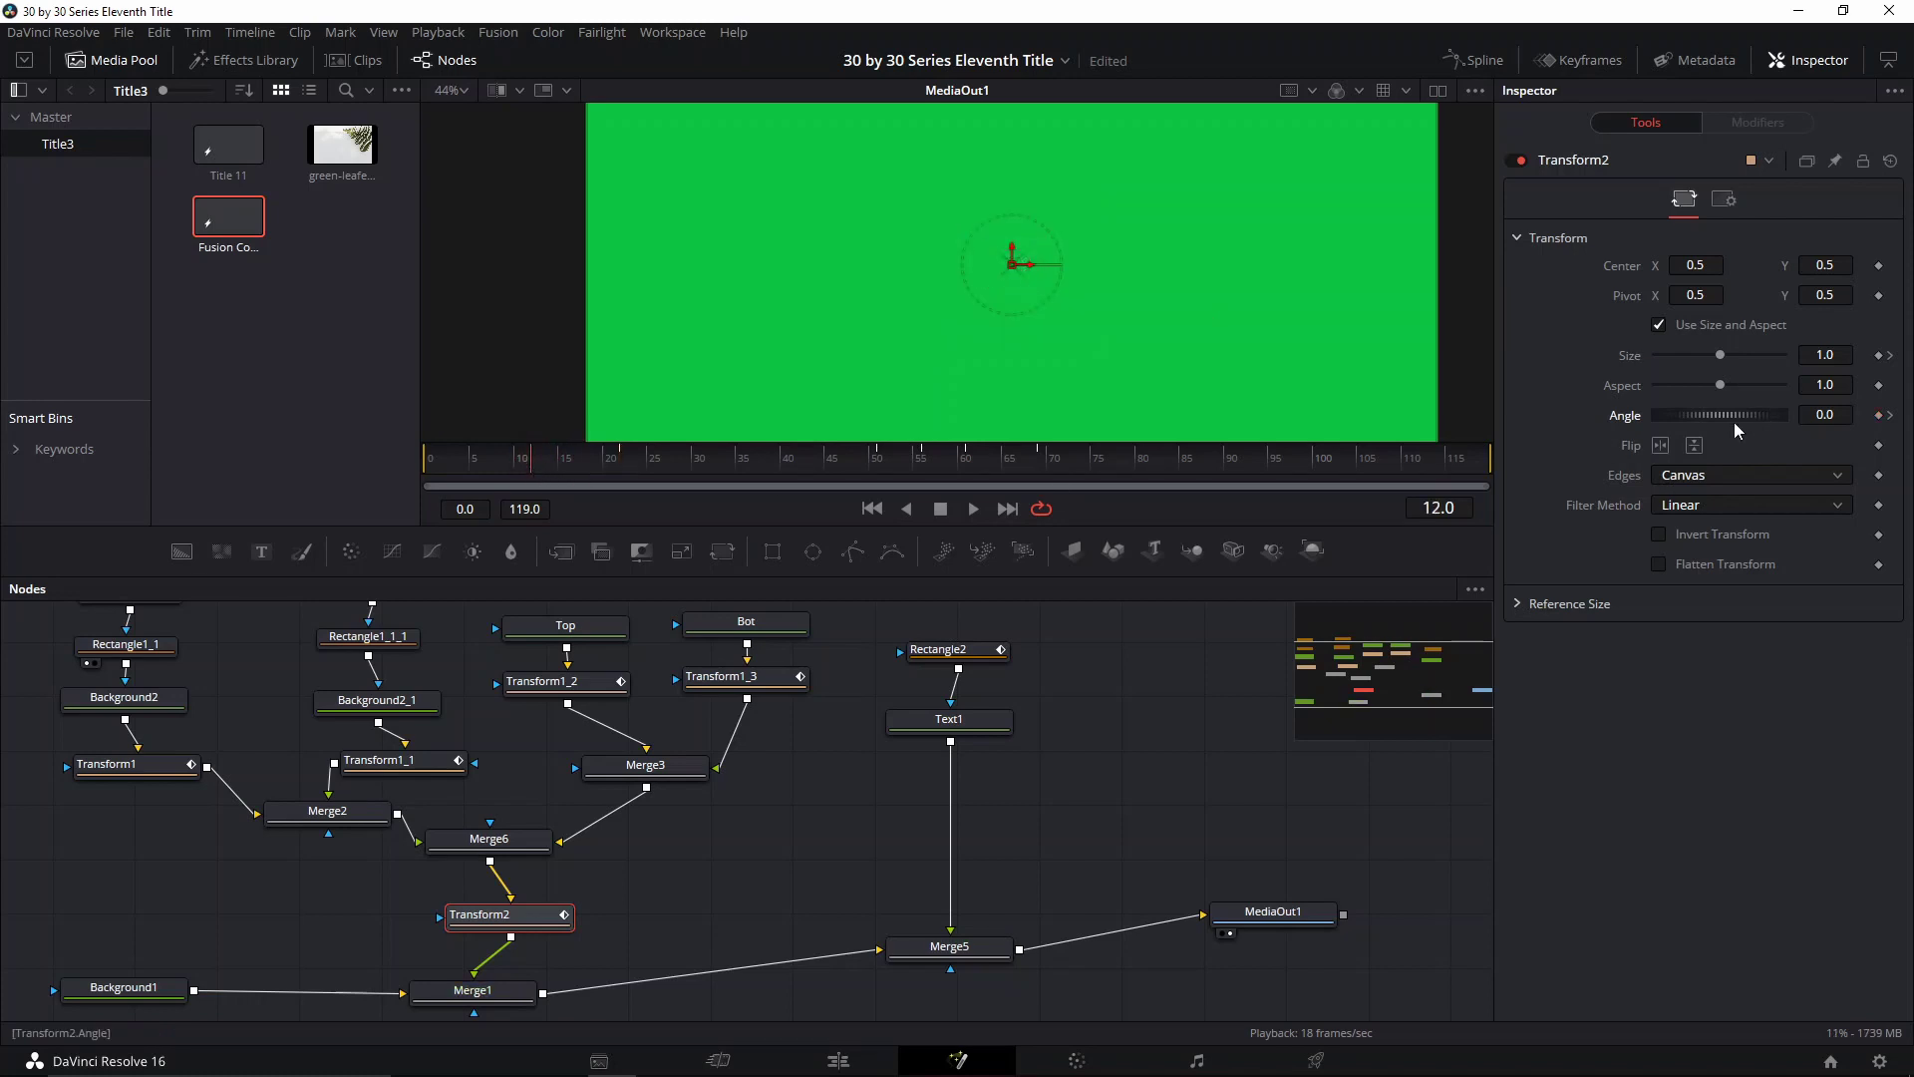
left_click_drag(1723, 415, 1677, 410)
key("Left")
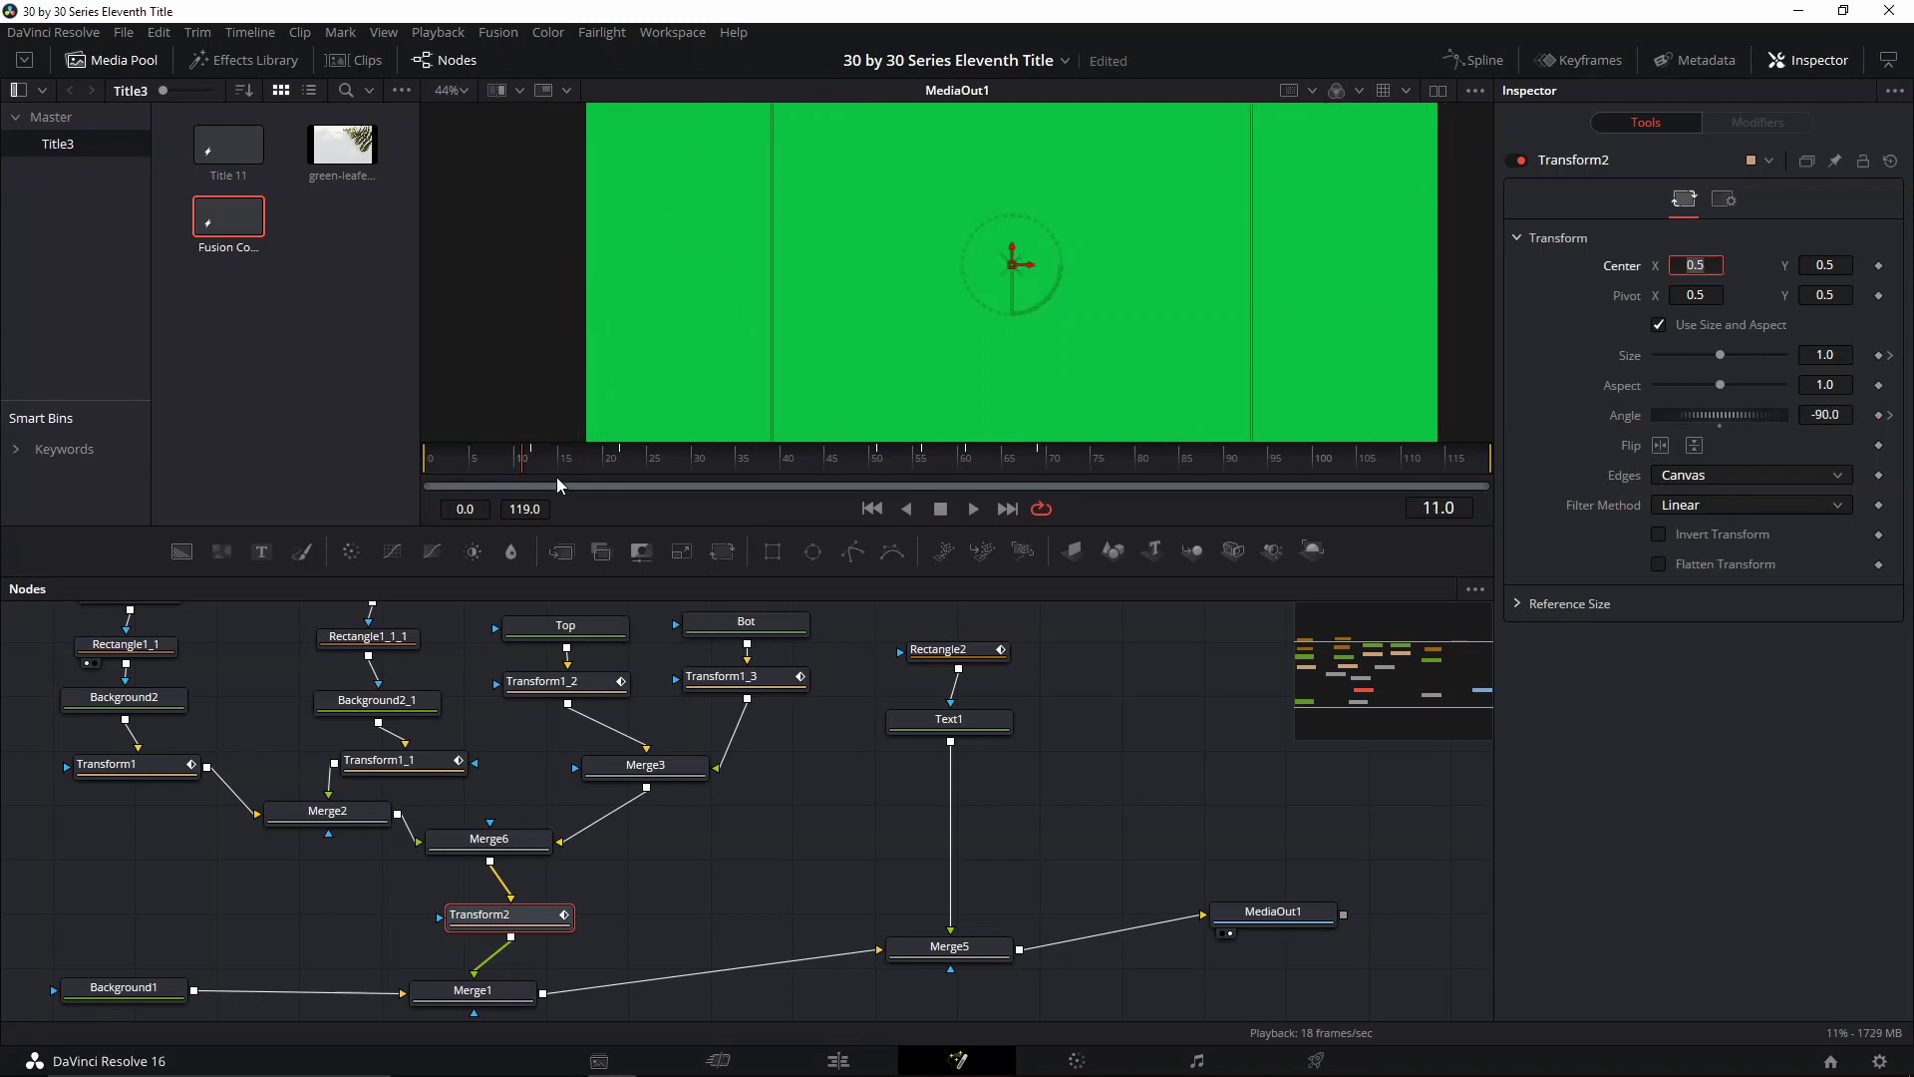
Play back the whole title animation to check the opening rotation and save the project
left_click_drag(571, 446, 525, 454)
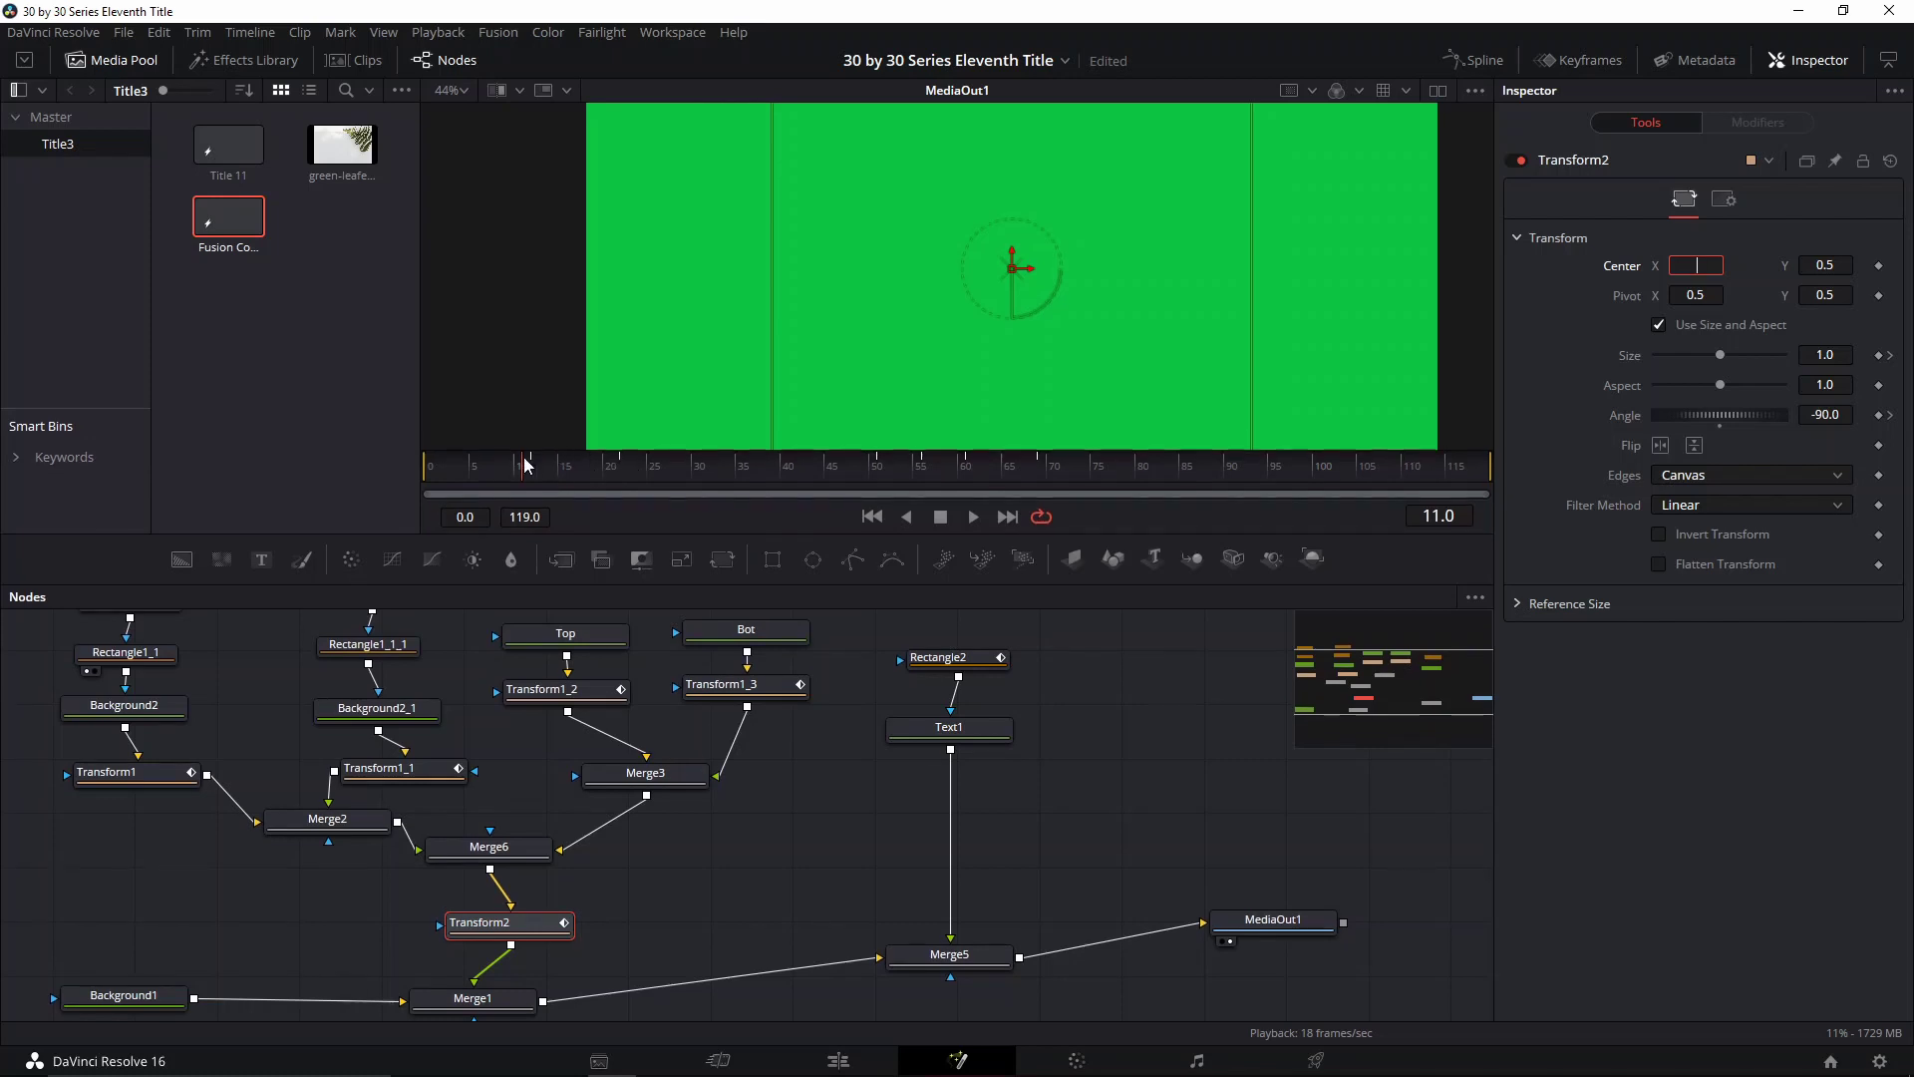
left_click(523, 477)
key("space")
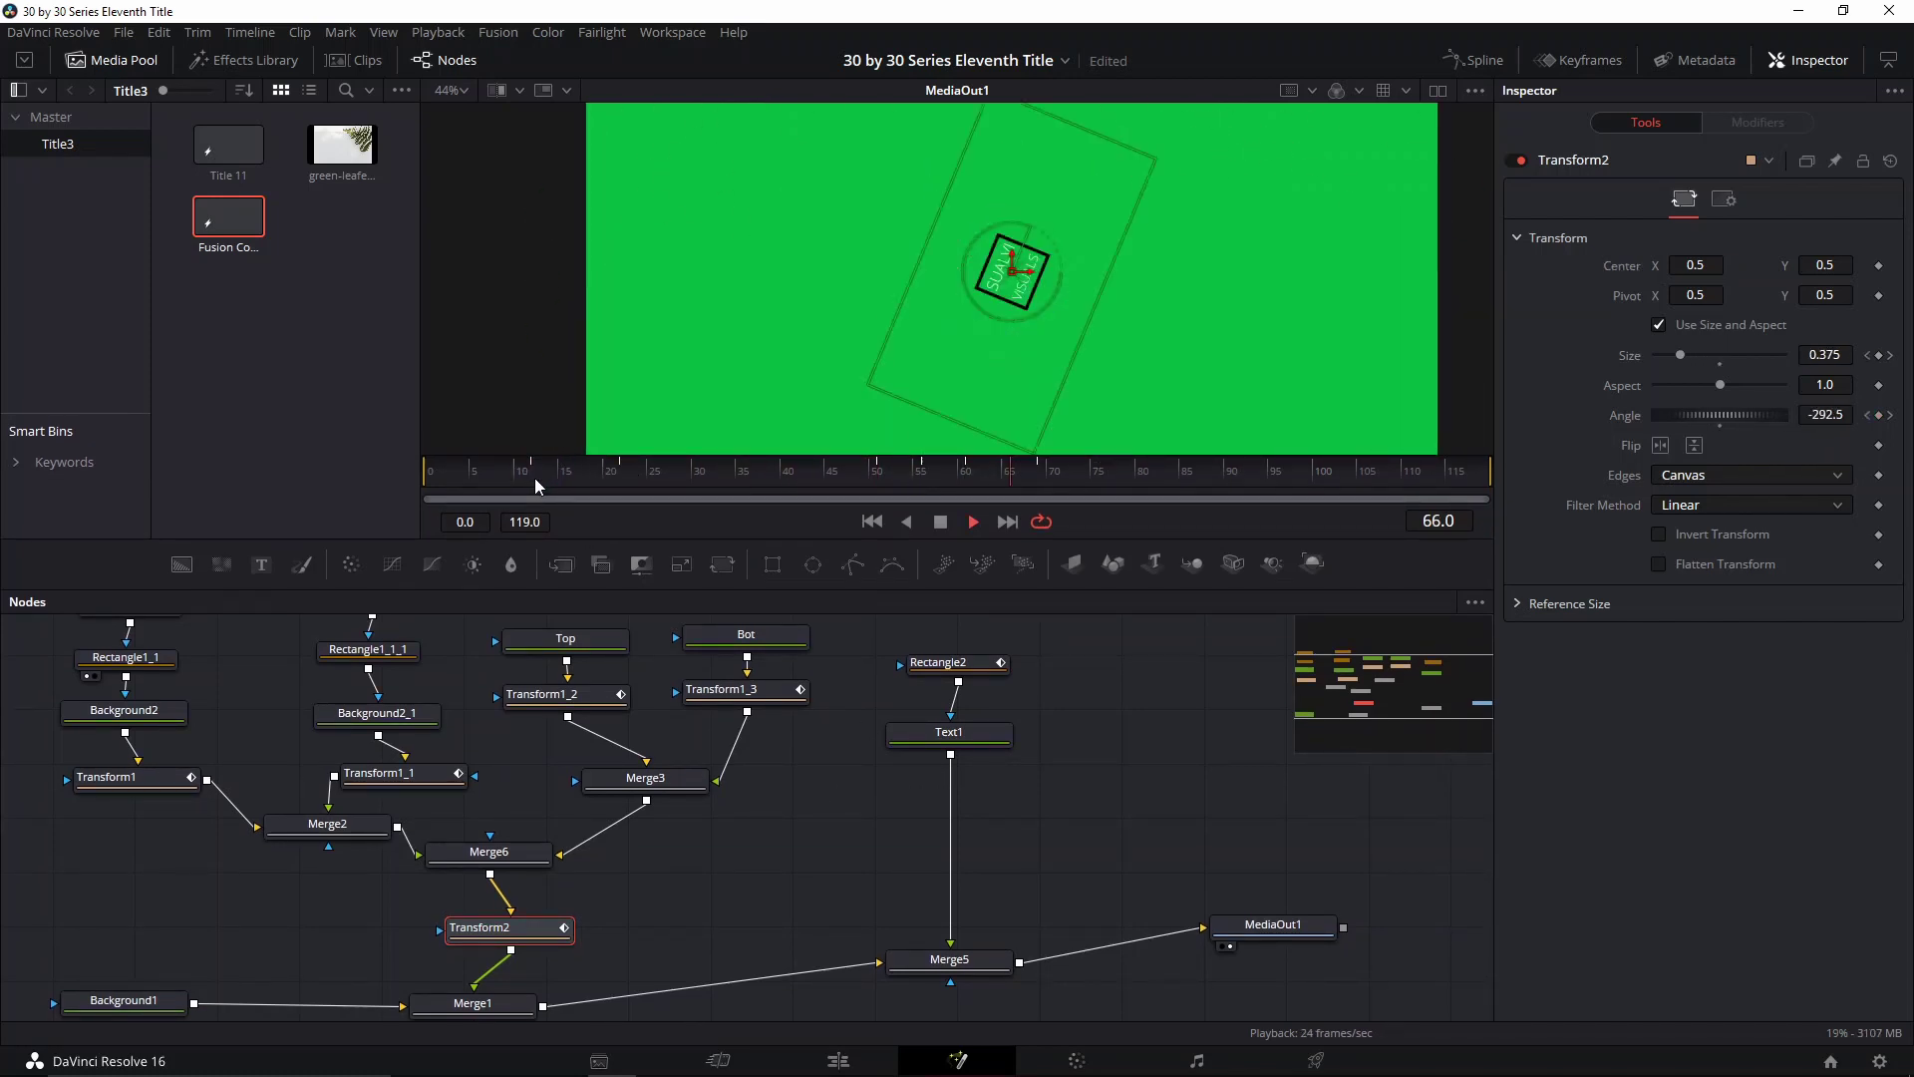
key("space")
left_click(1121, 706)
key("ctrl+s")
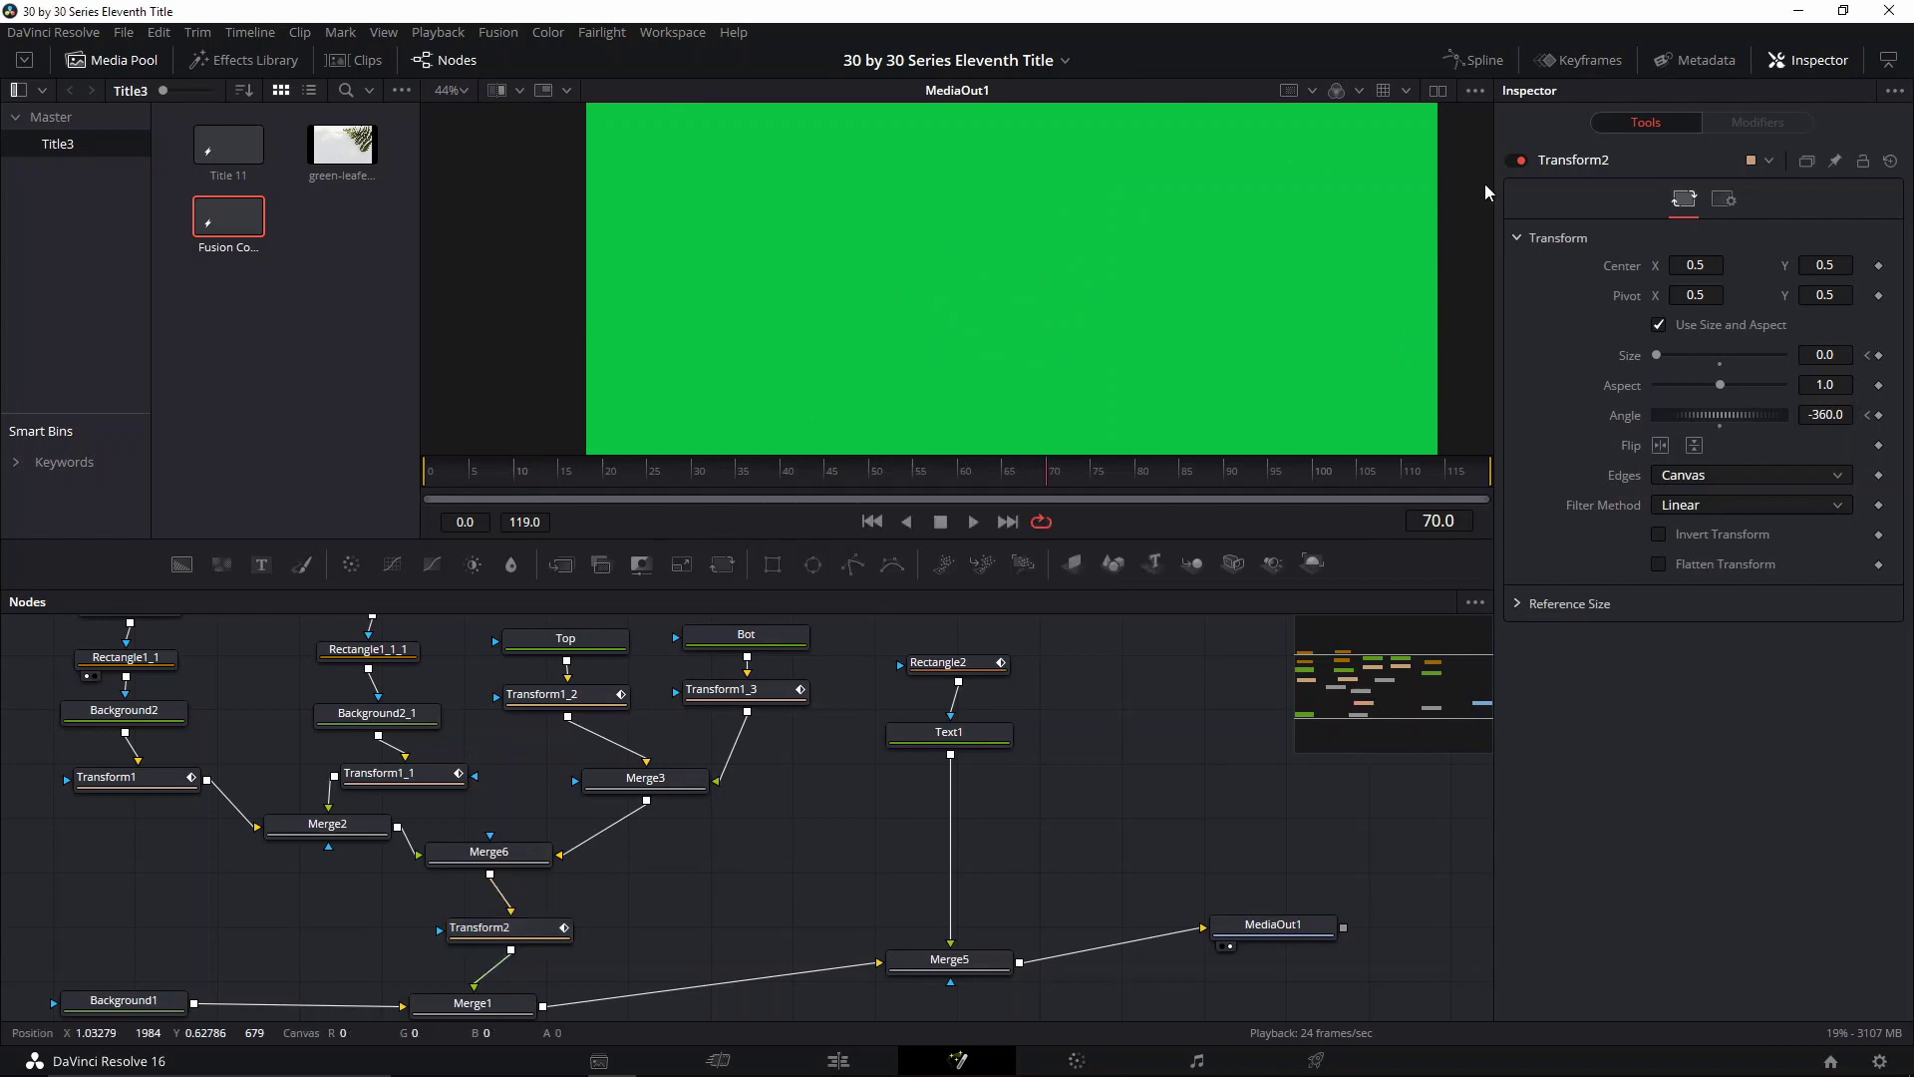
Open the Spline editor and display the curves of Transform1_2, Transform1_3 and Transform1
left_click(1486, 61)
left_click(1029, 654)
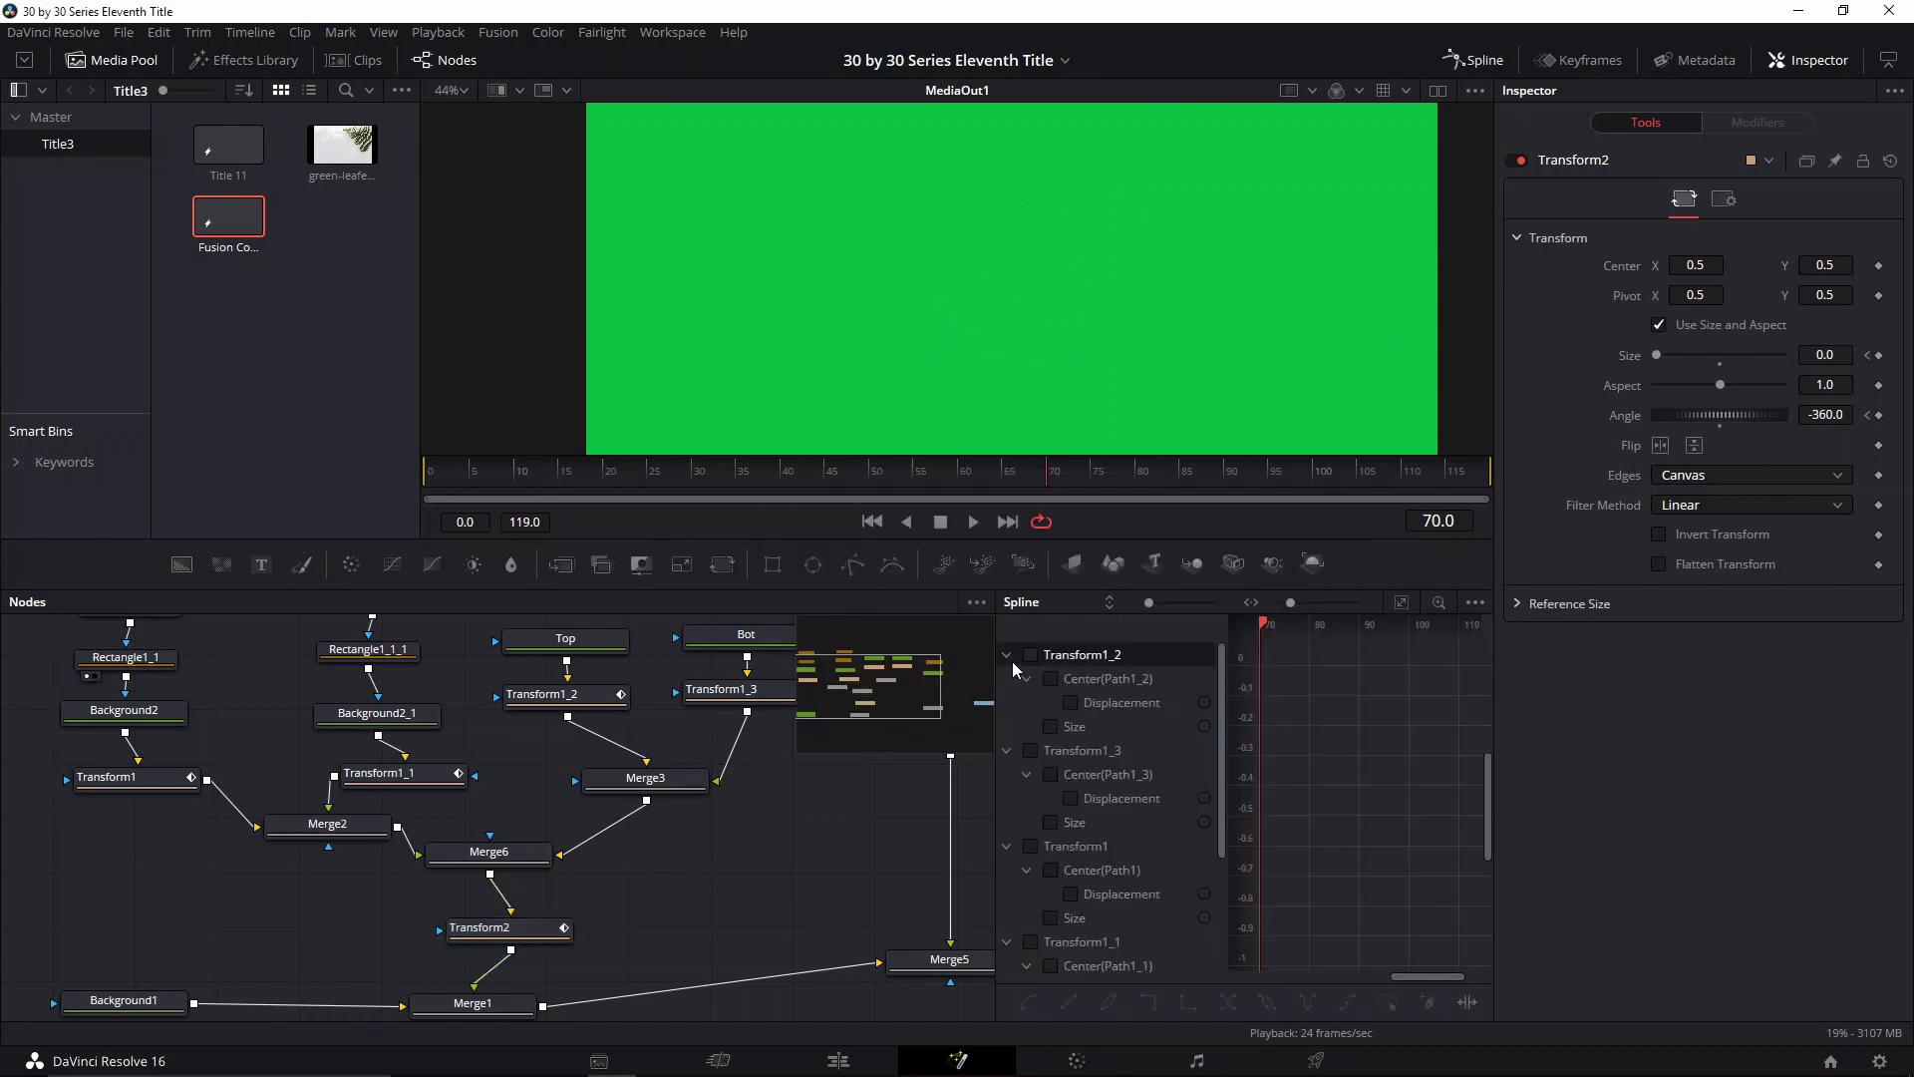
left_click(1008, 655)
left_click(1008, 679)
left_click(1029, 679)
left_click(1014, 703)
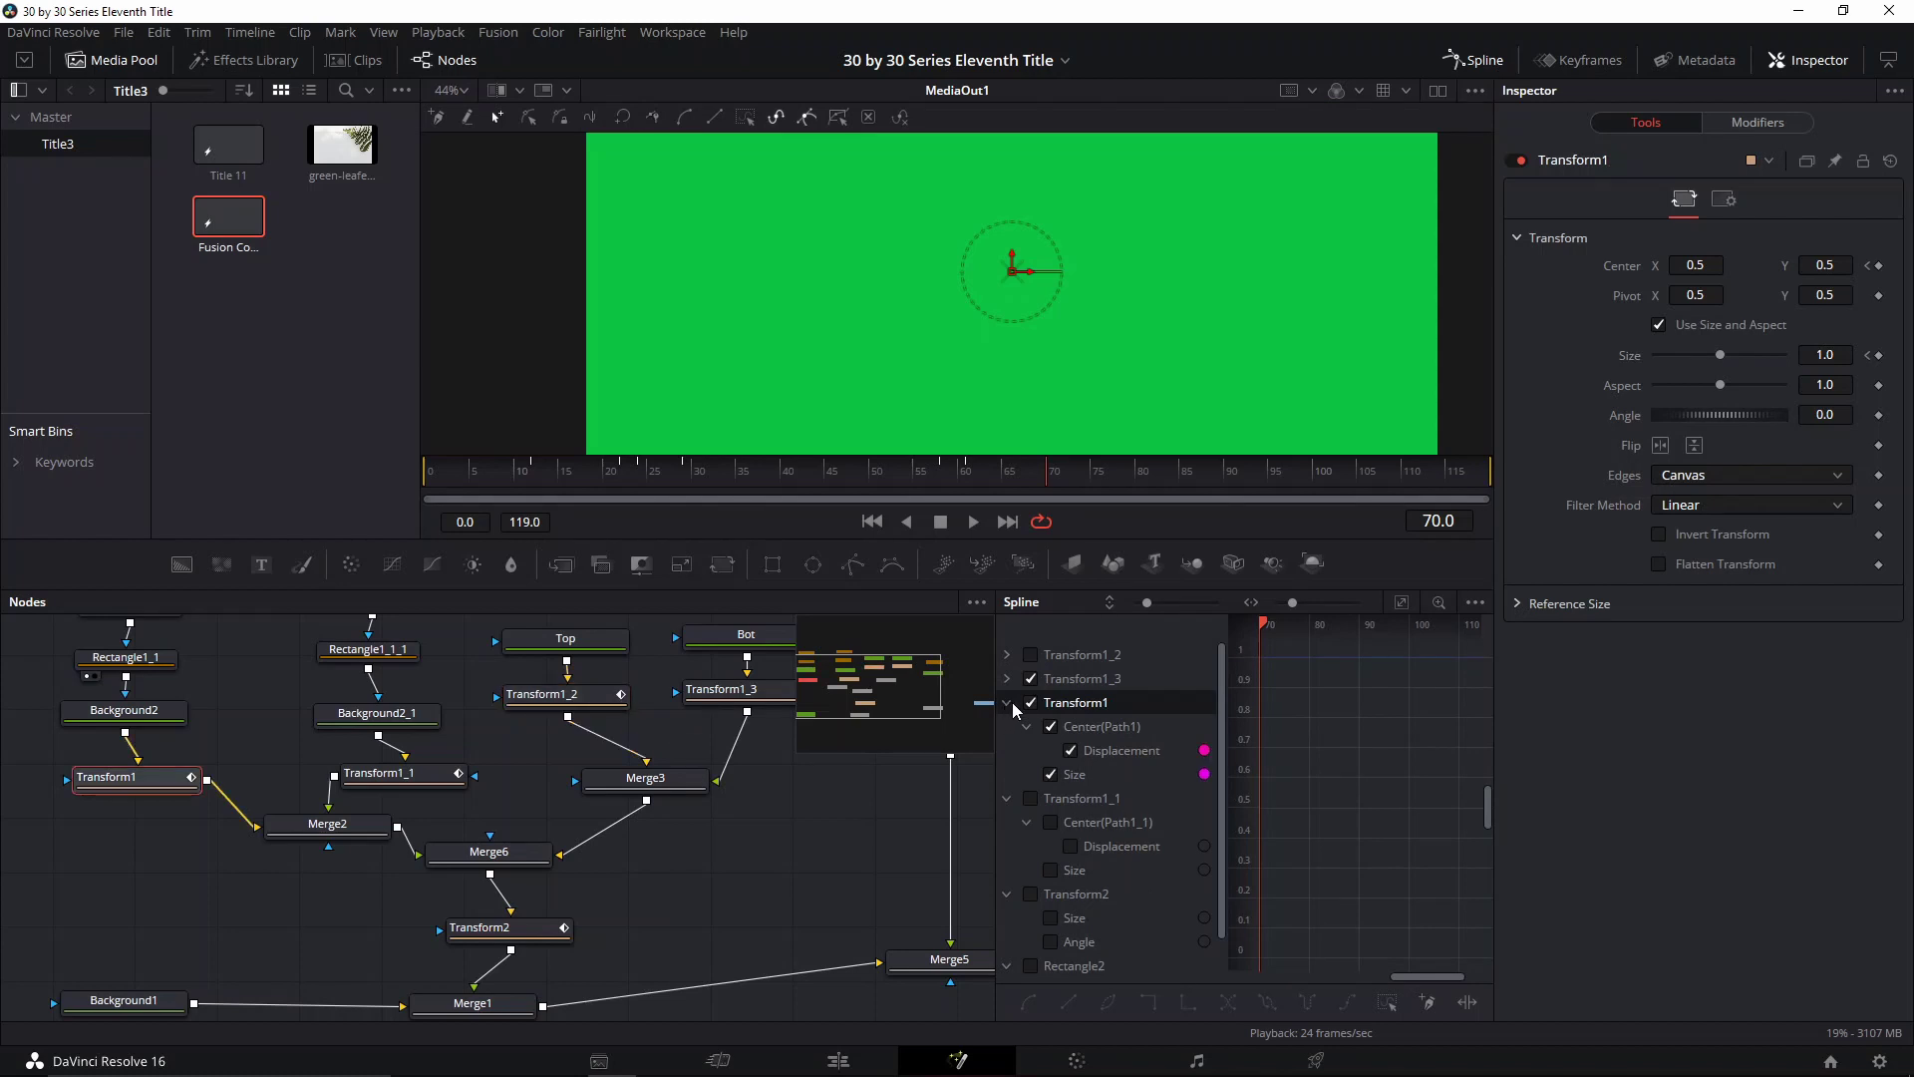
left_click(1009, 703)
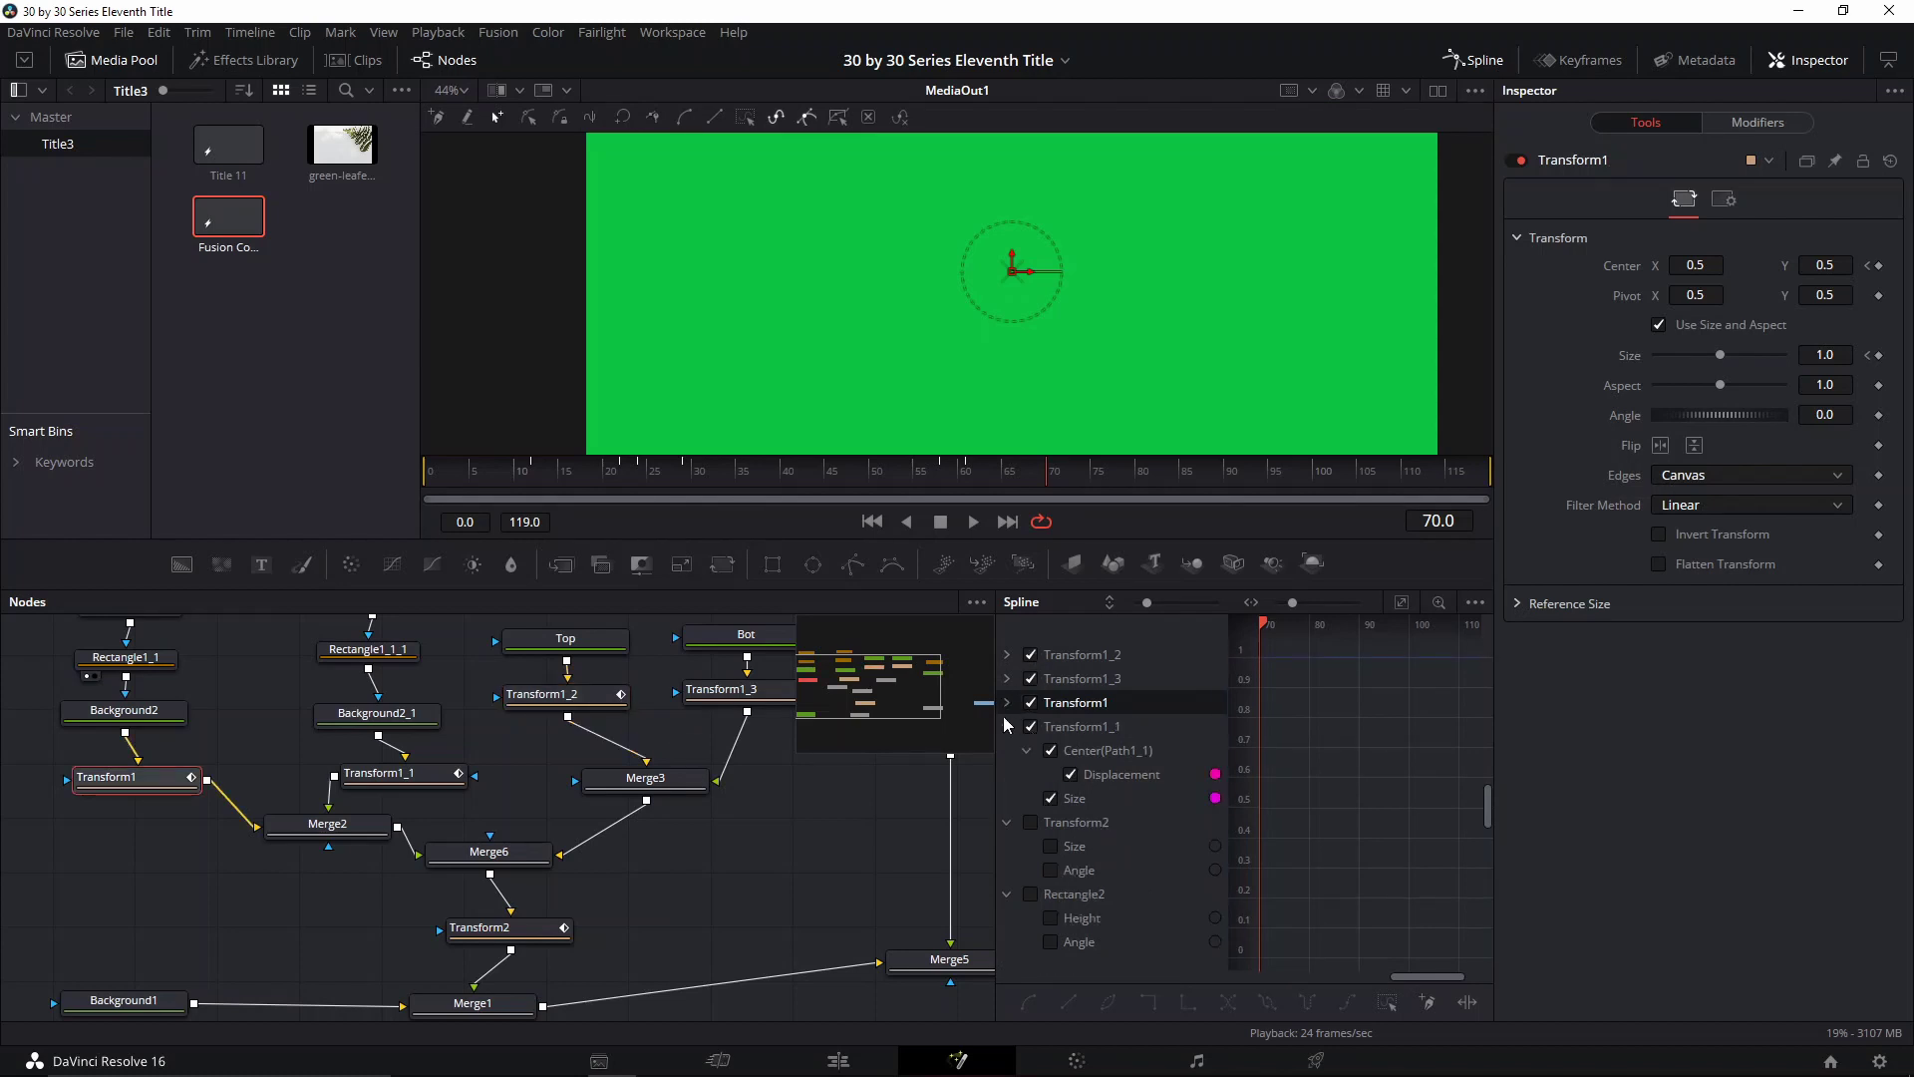
Display the curves of Transform1_1, Transform2 and Rectangle2 in the Spline editor as well
left_click(1007, 726)
left_click(1030, 749)
left_click(1030, 702)
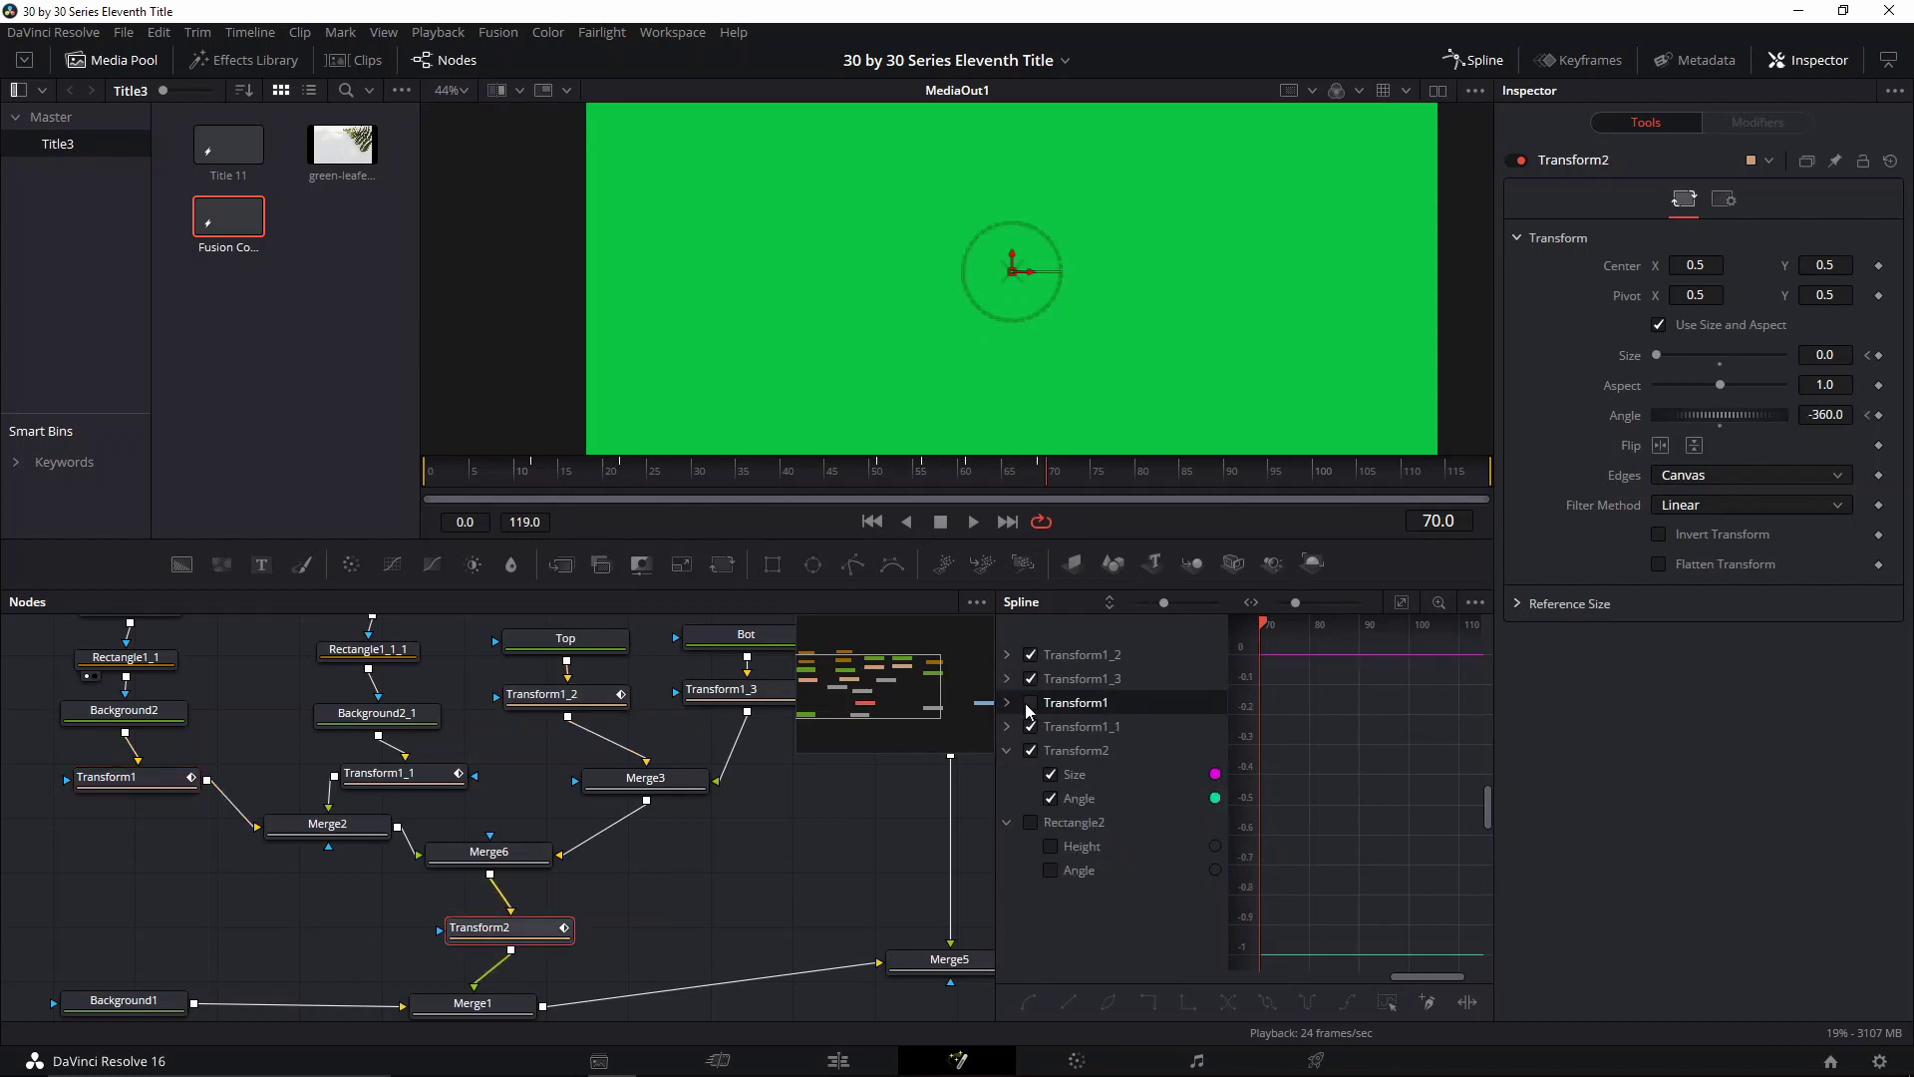
left_click(1030, 703)
left_click(1030, 750)
left_click(1031, 751)
left_click(1029, 823)
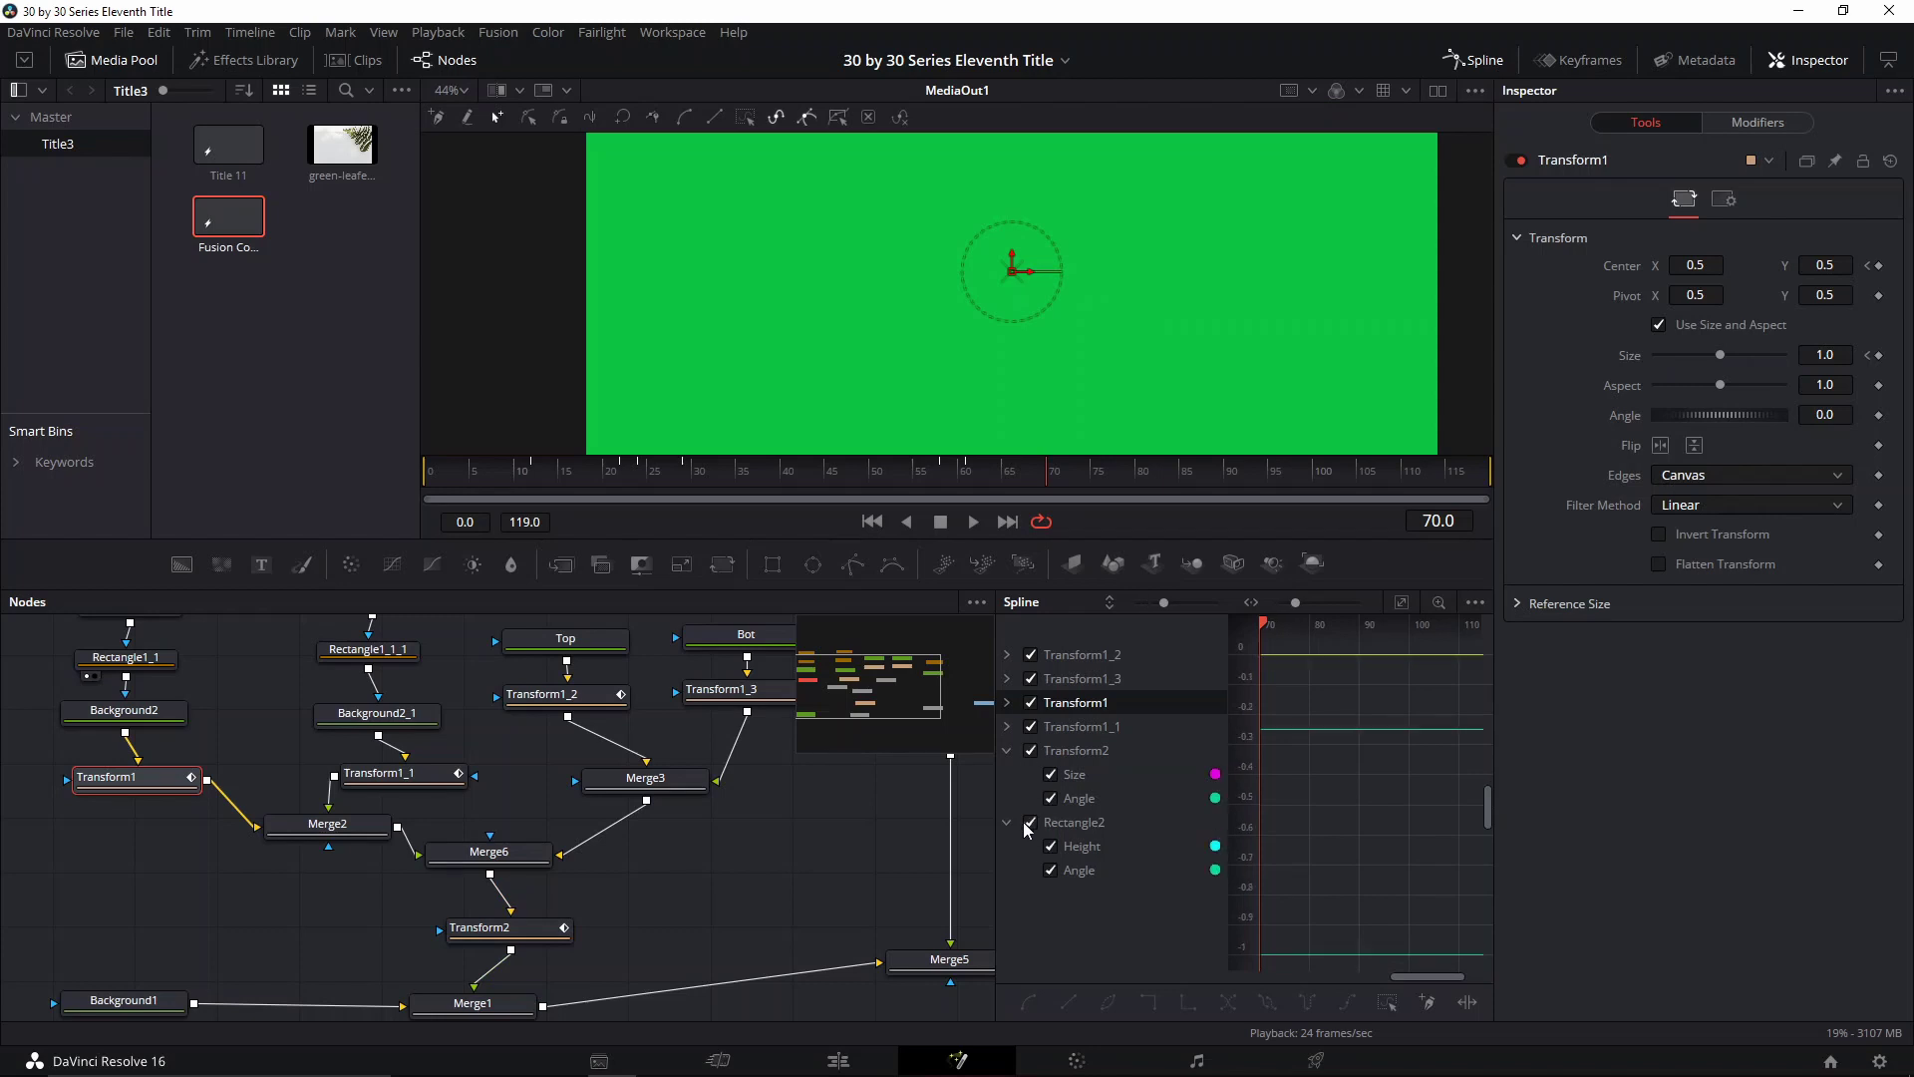
Select all the keyframes of the displayed curves in the Spline editor and close the editor
scroll(1452, 782, "down", 6)
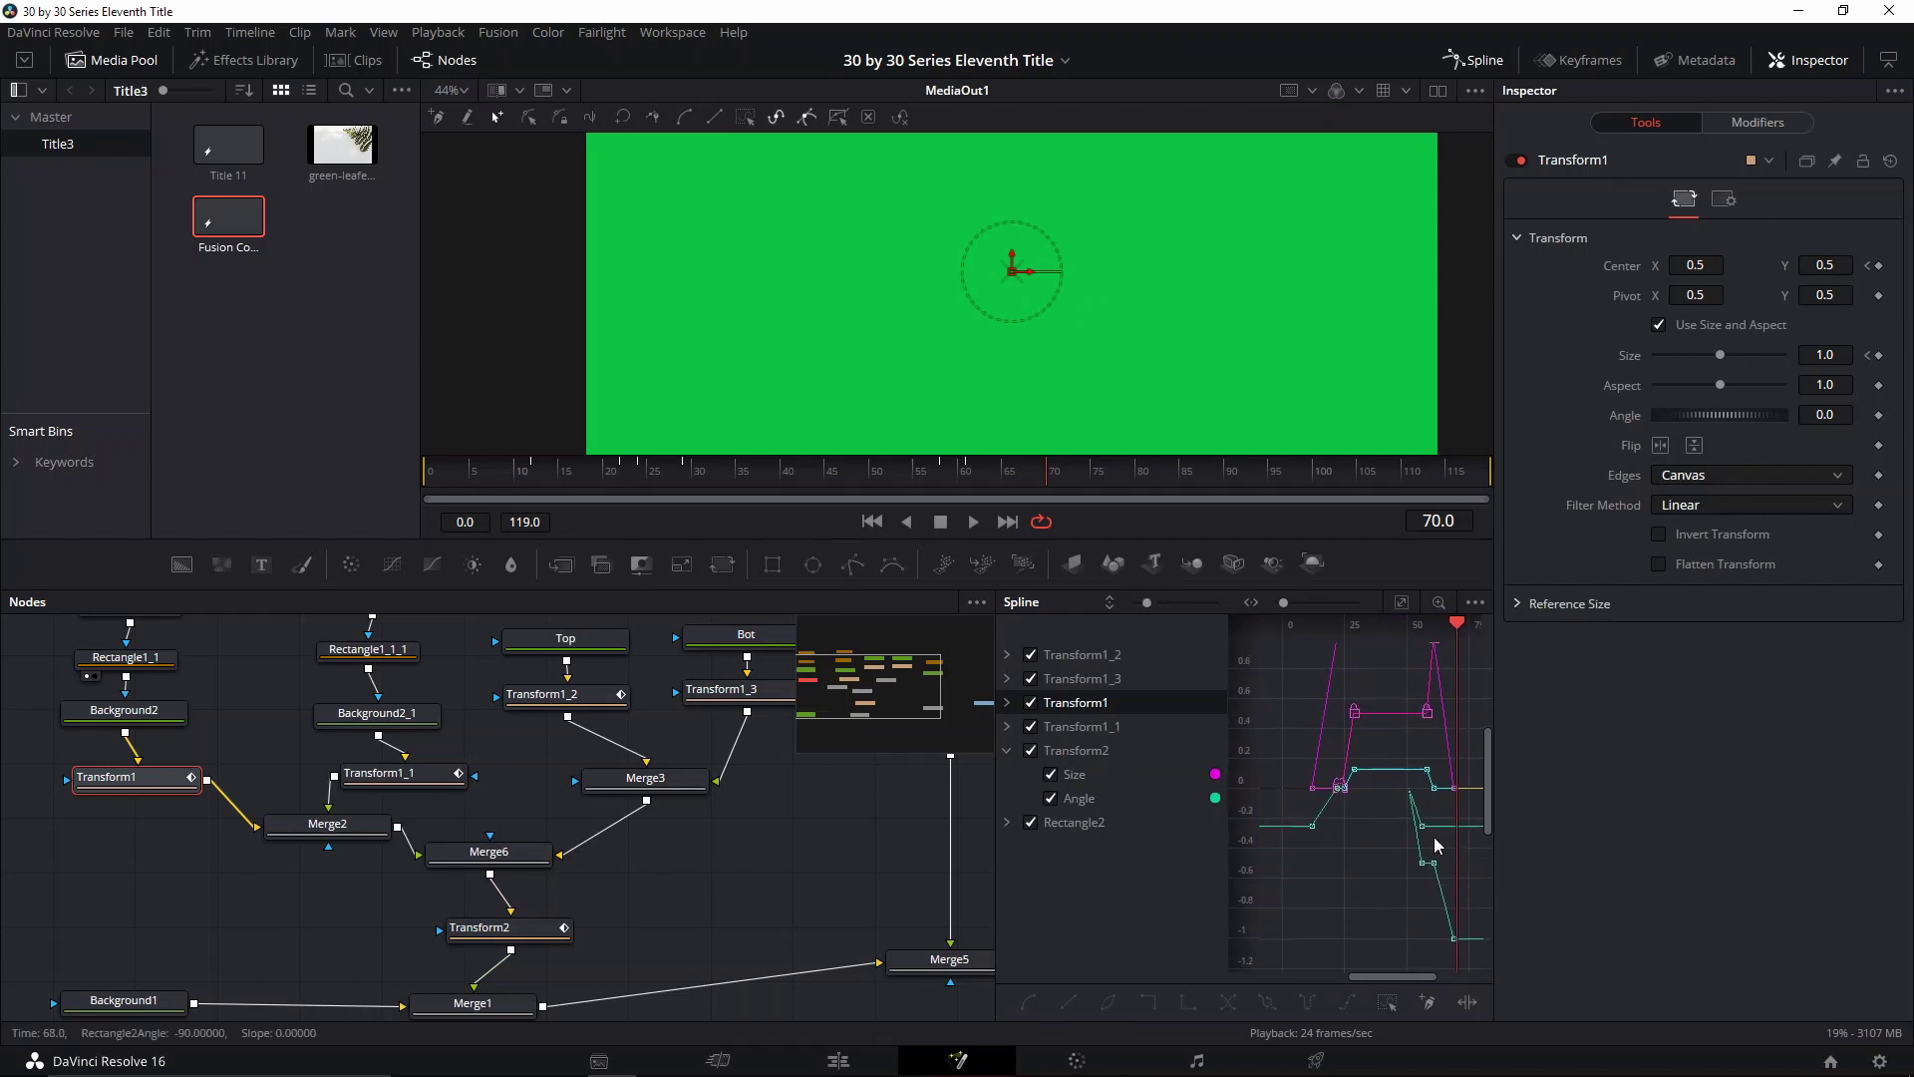
left_click_drag(1332, 706, 1481, 907)
left_click_drag(1342, 865, 1583, 805)
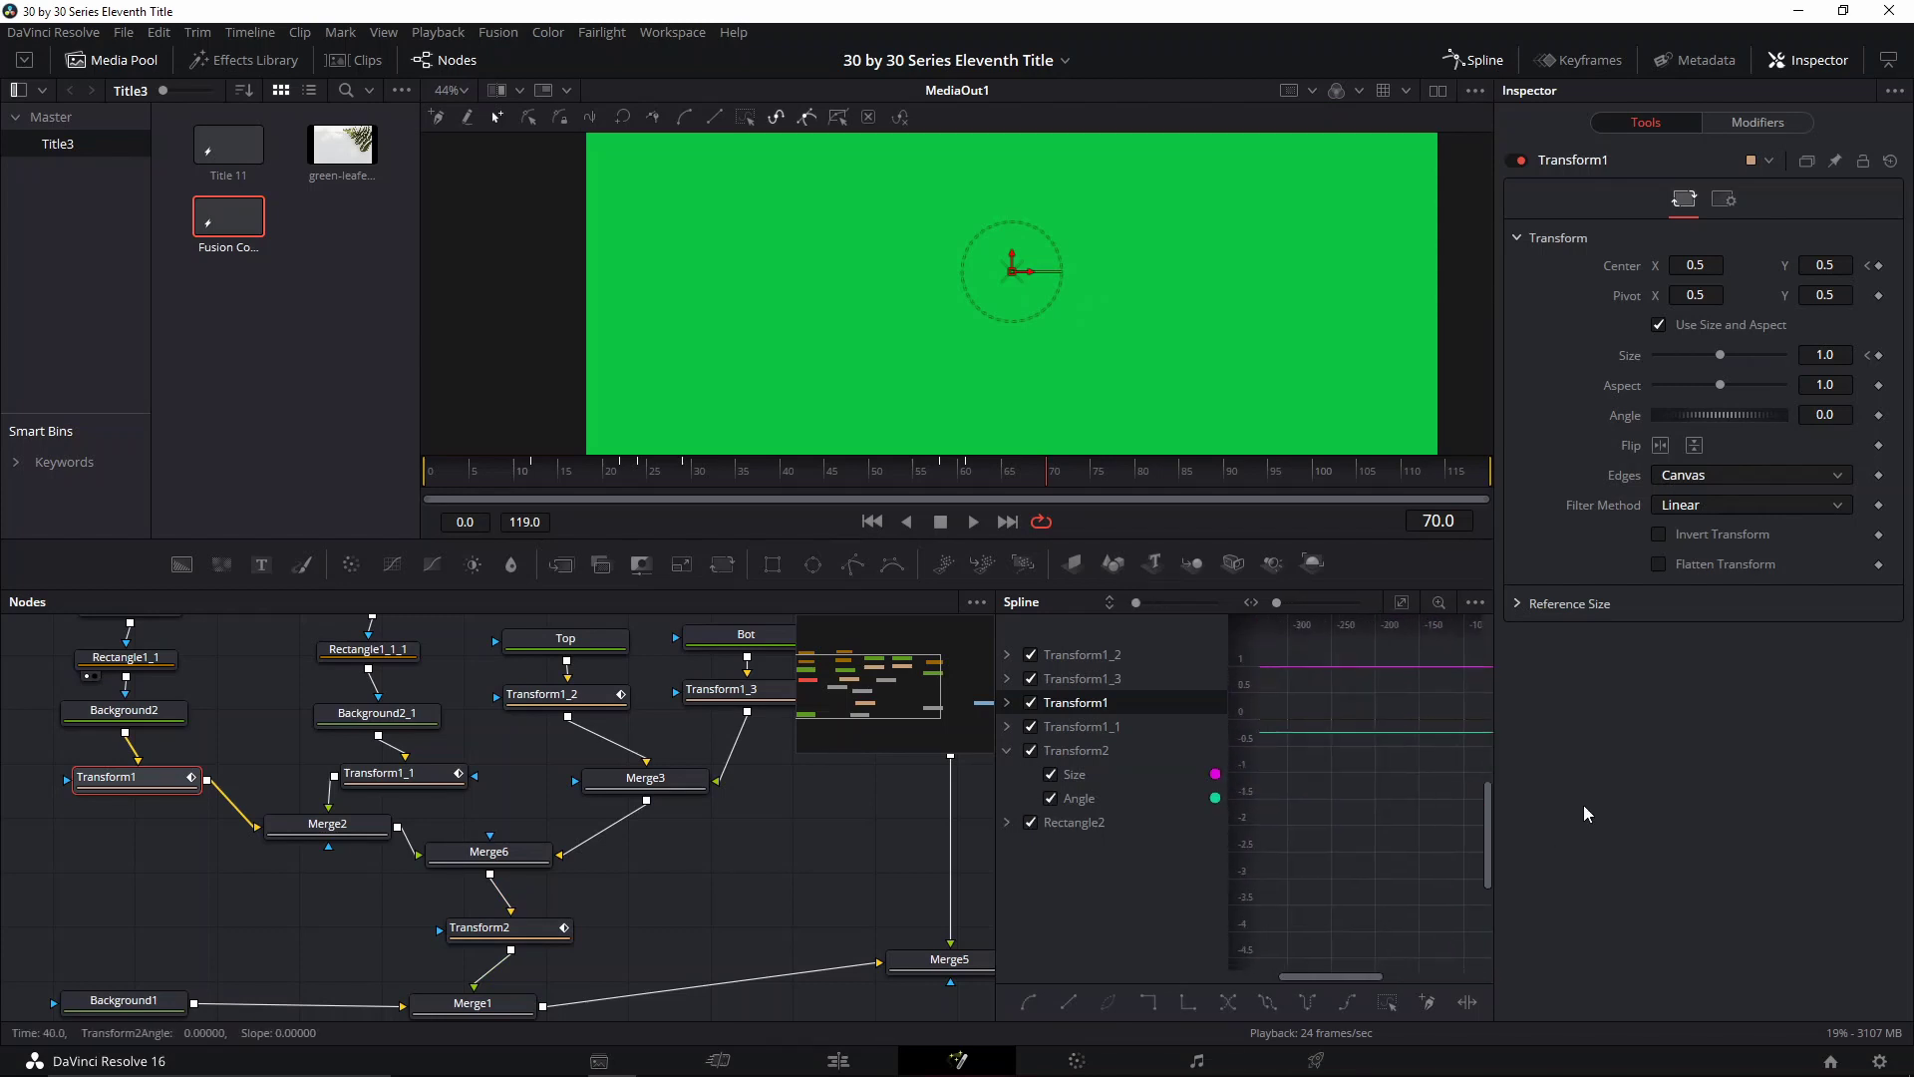
scroll(1416, 806, "down", 6)
left_click_drag(1418, 813, 1284, 865)
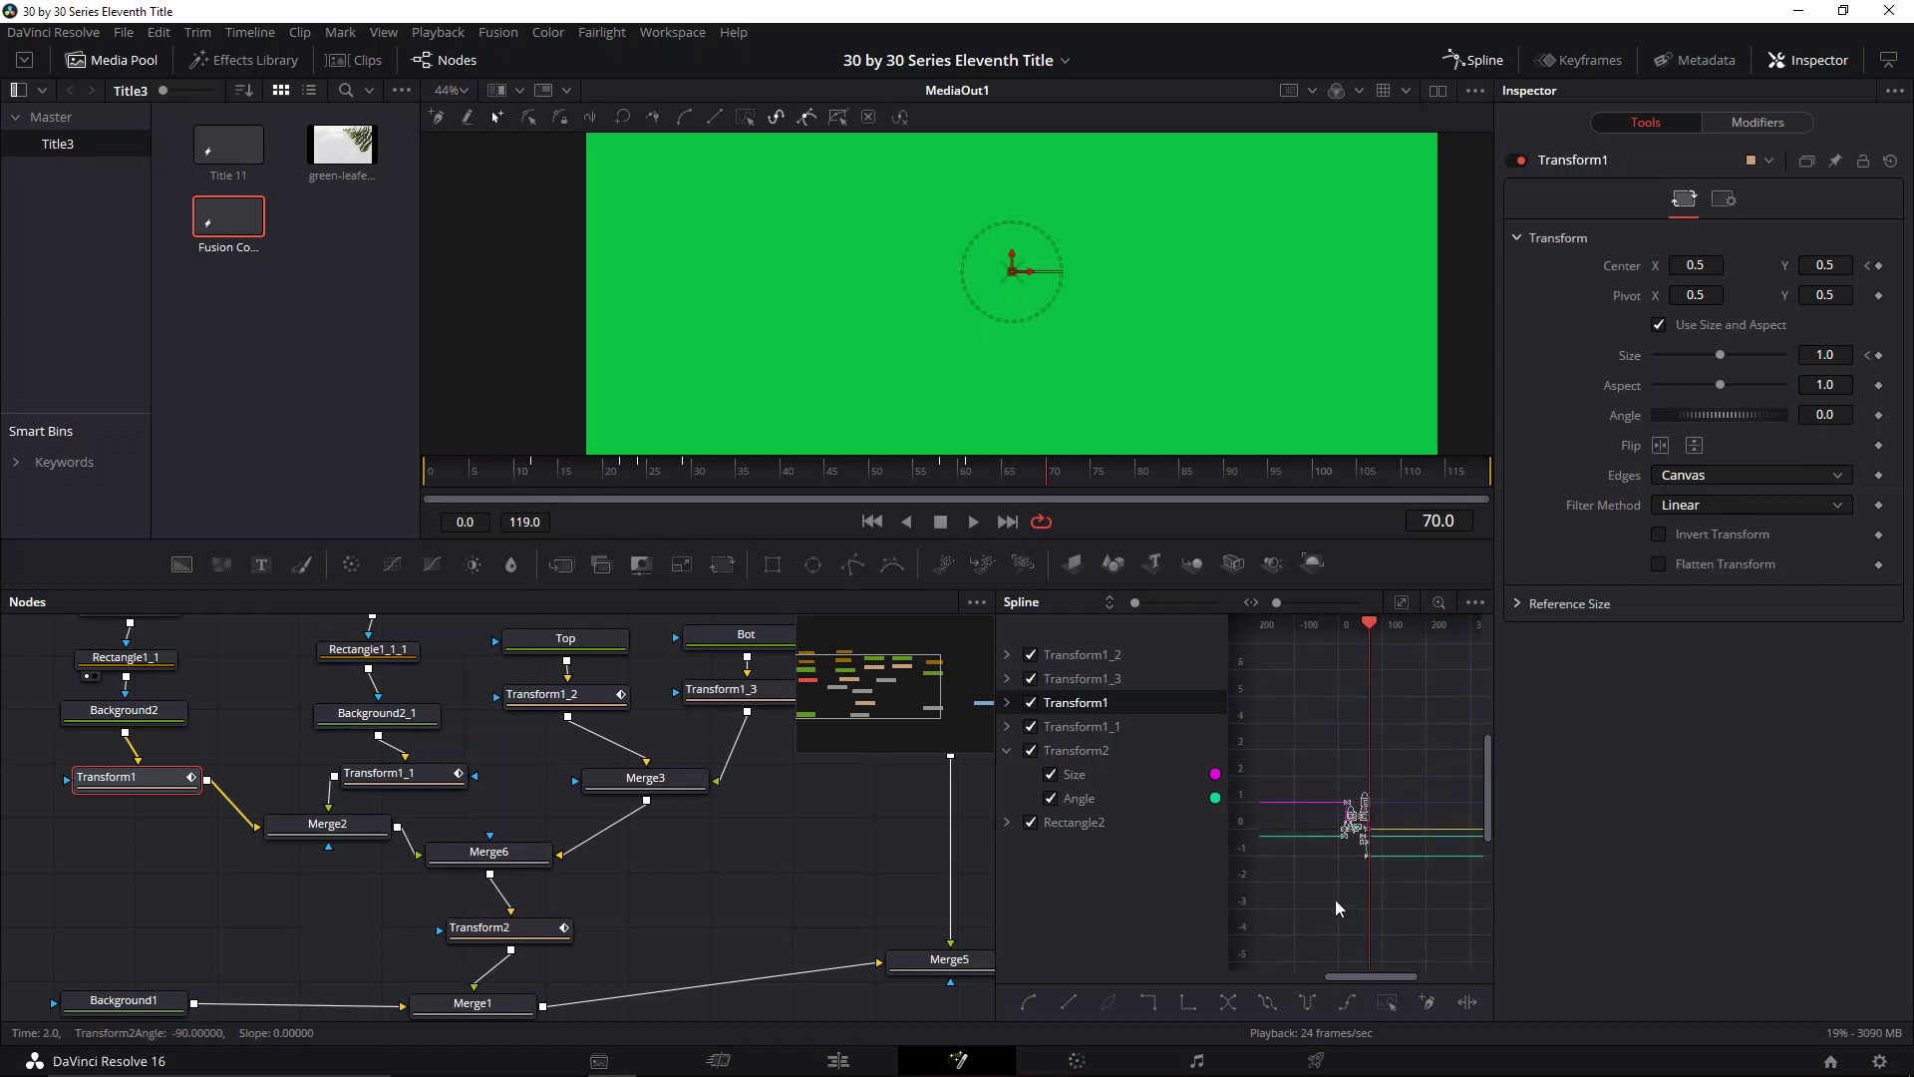
scroll(1339, 893, "up", 3)
scroll(1362, 872, "up", 5)
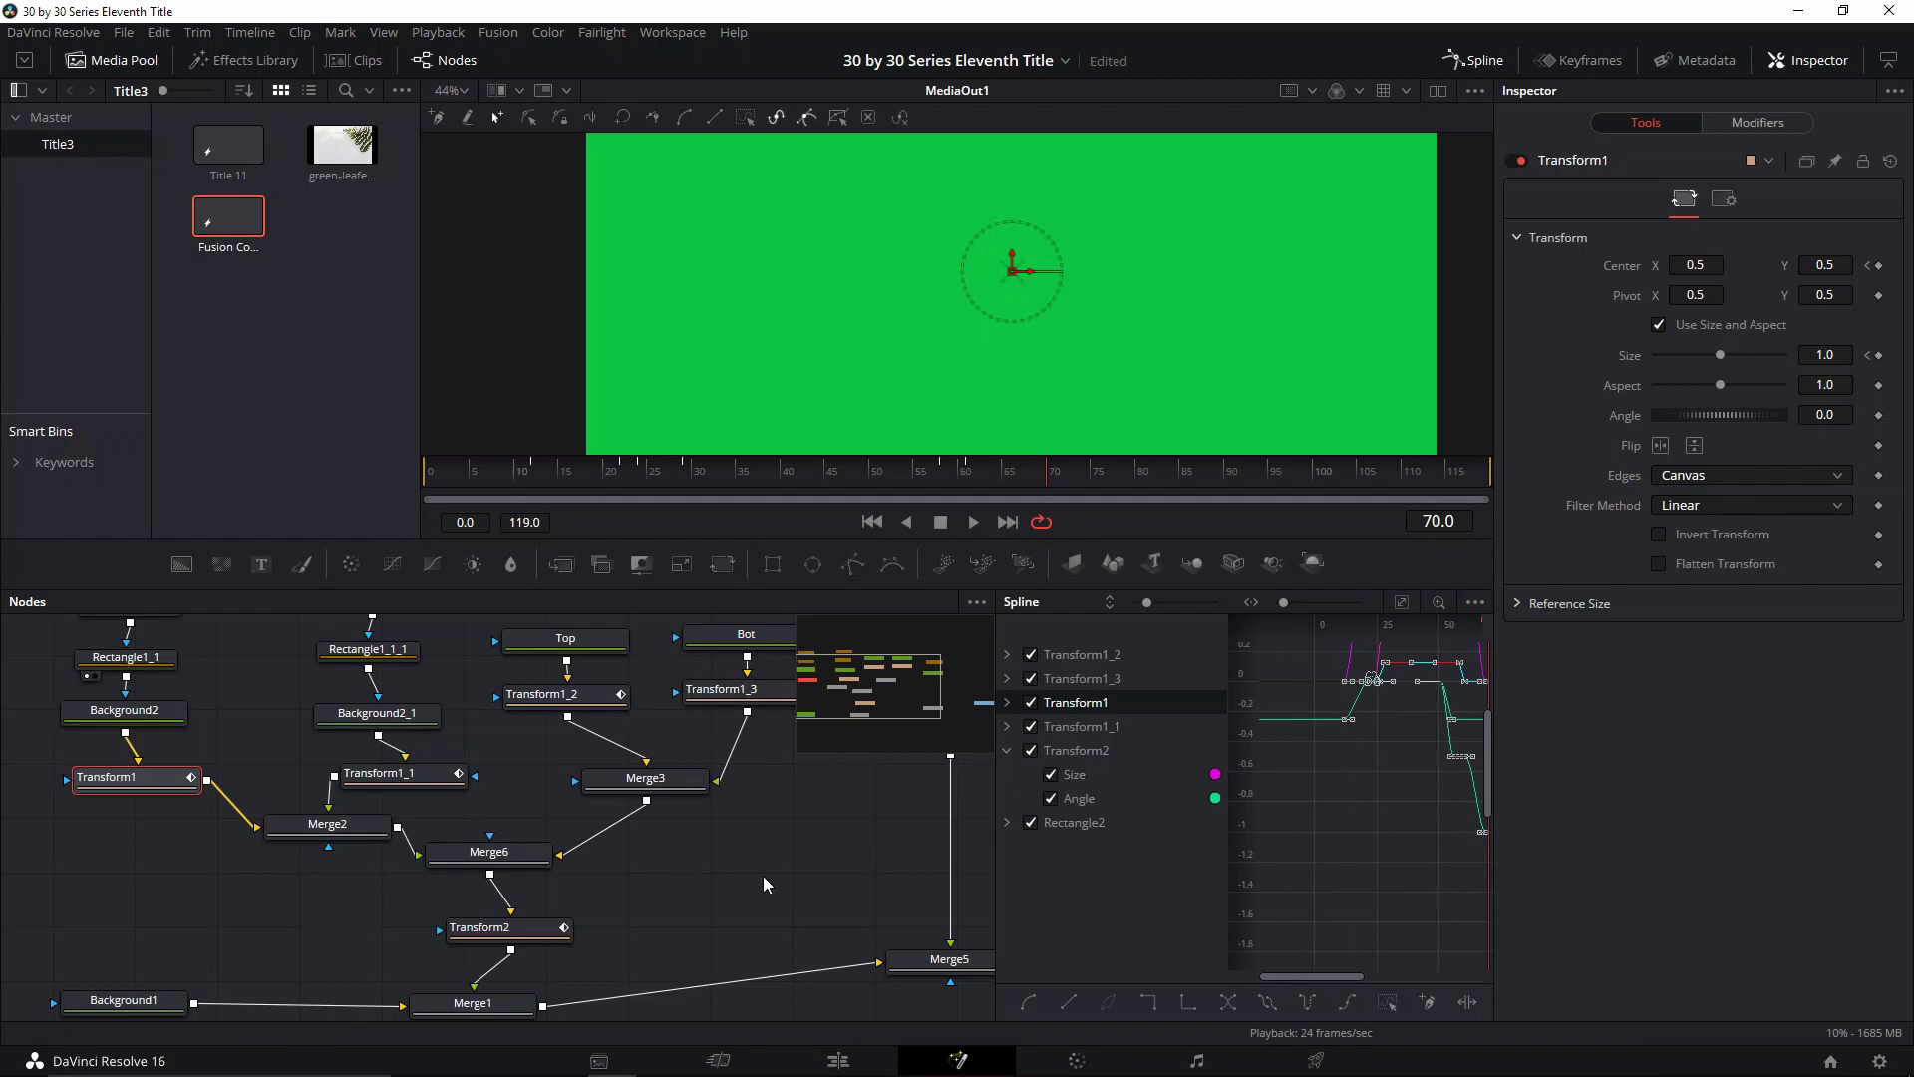
left_click(1473, 60)
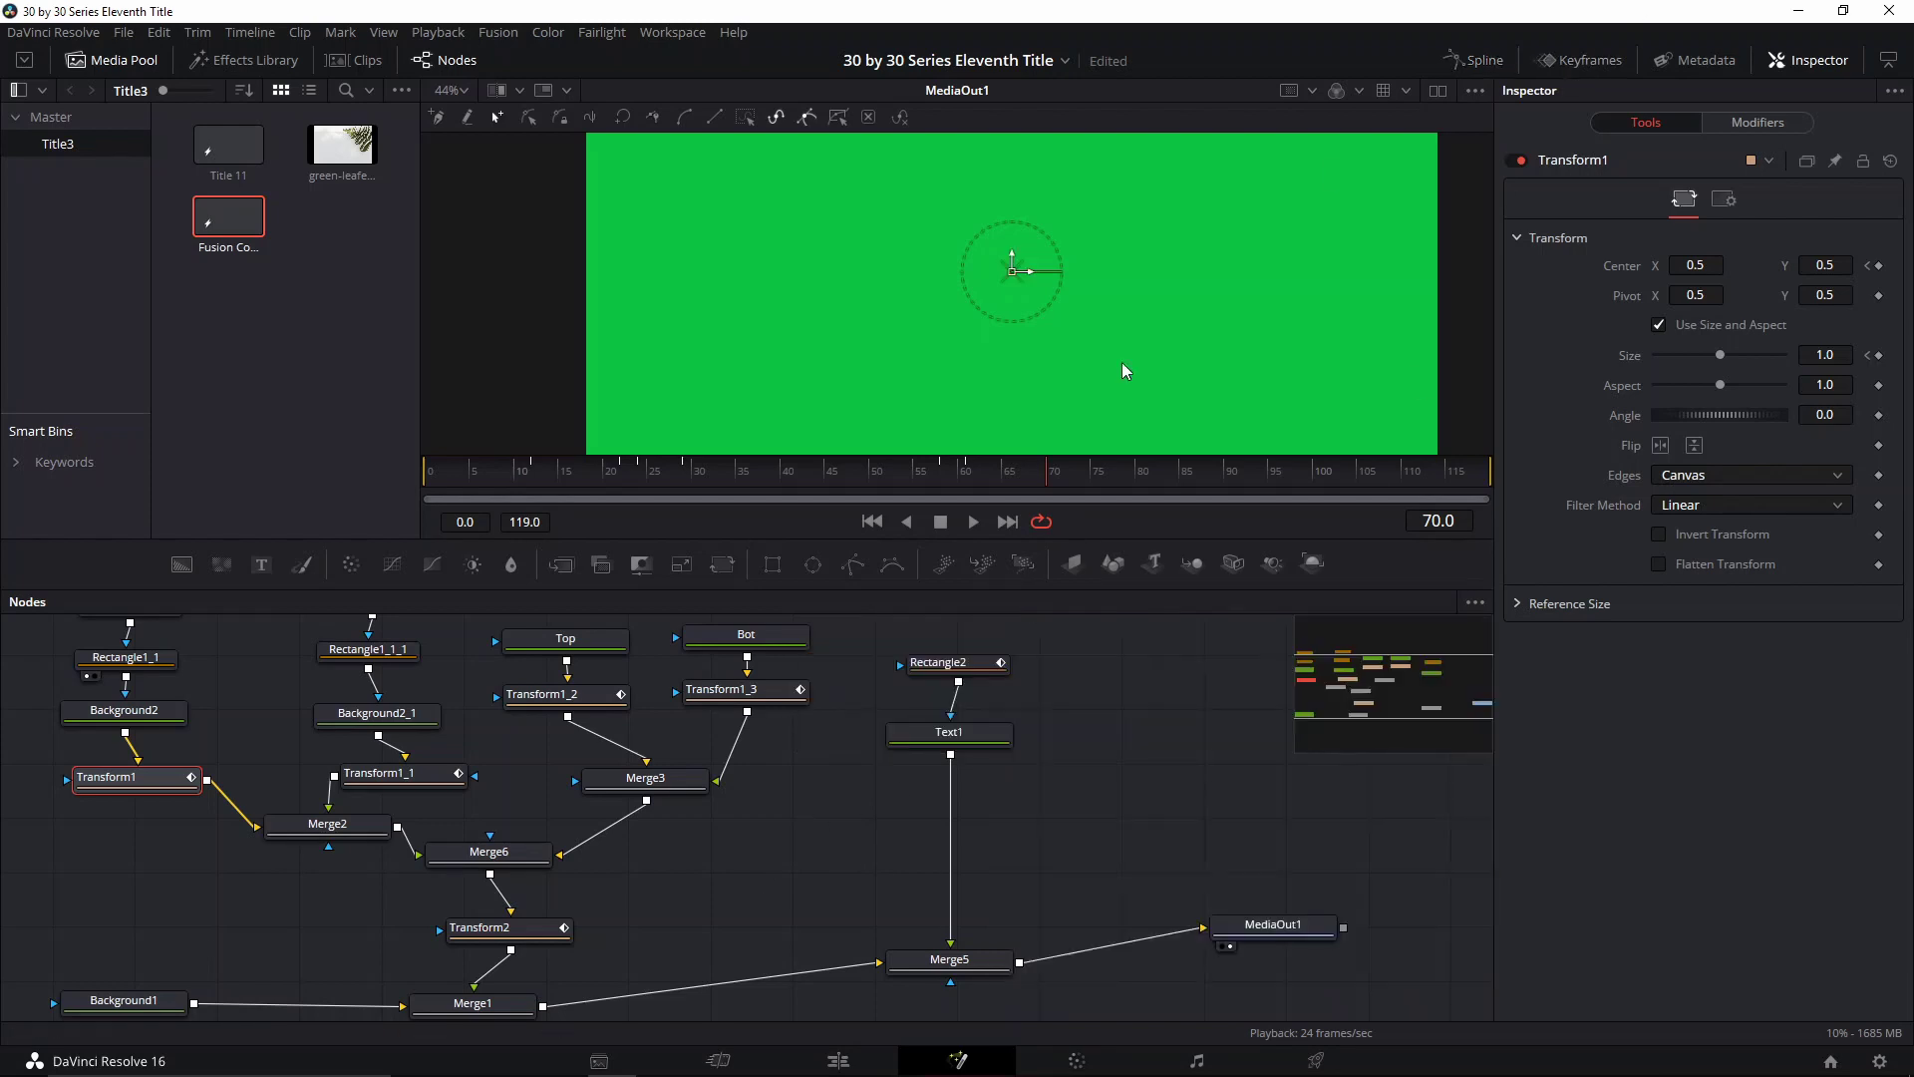
left_click(975, 664)
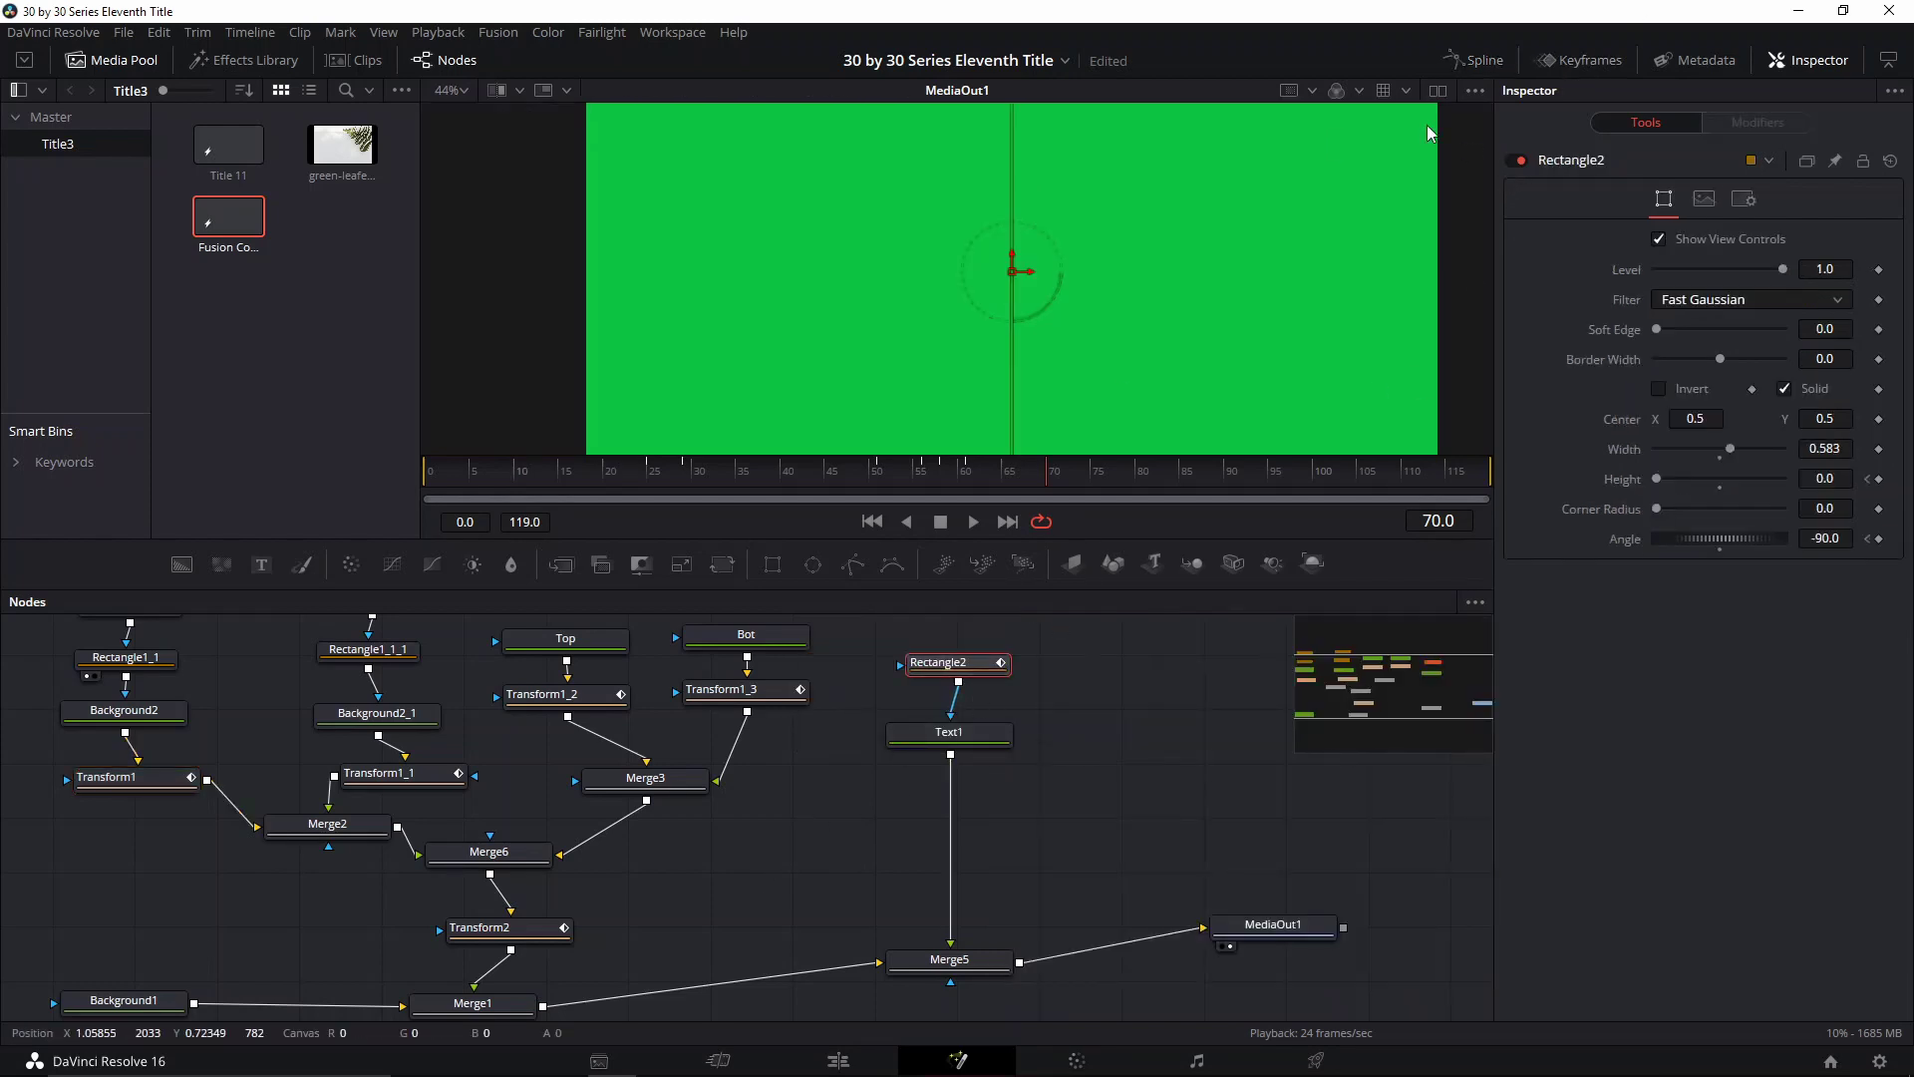
left_click(1466, 59)
left_click(1466, 59)
Enable Motion Blur on Transform2 with Quality 4 and Shutter Angle 80
left_click_drag(807, 829, 950, 821)
left_click(646, 919)
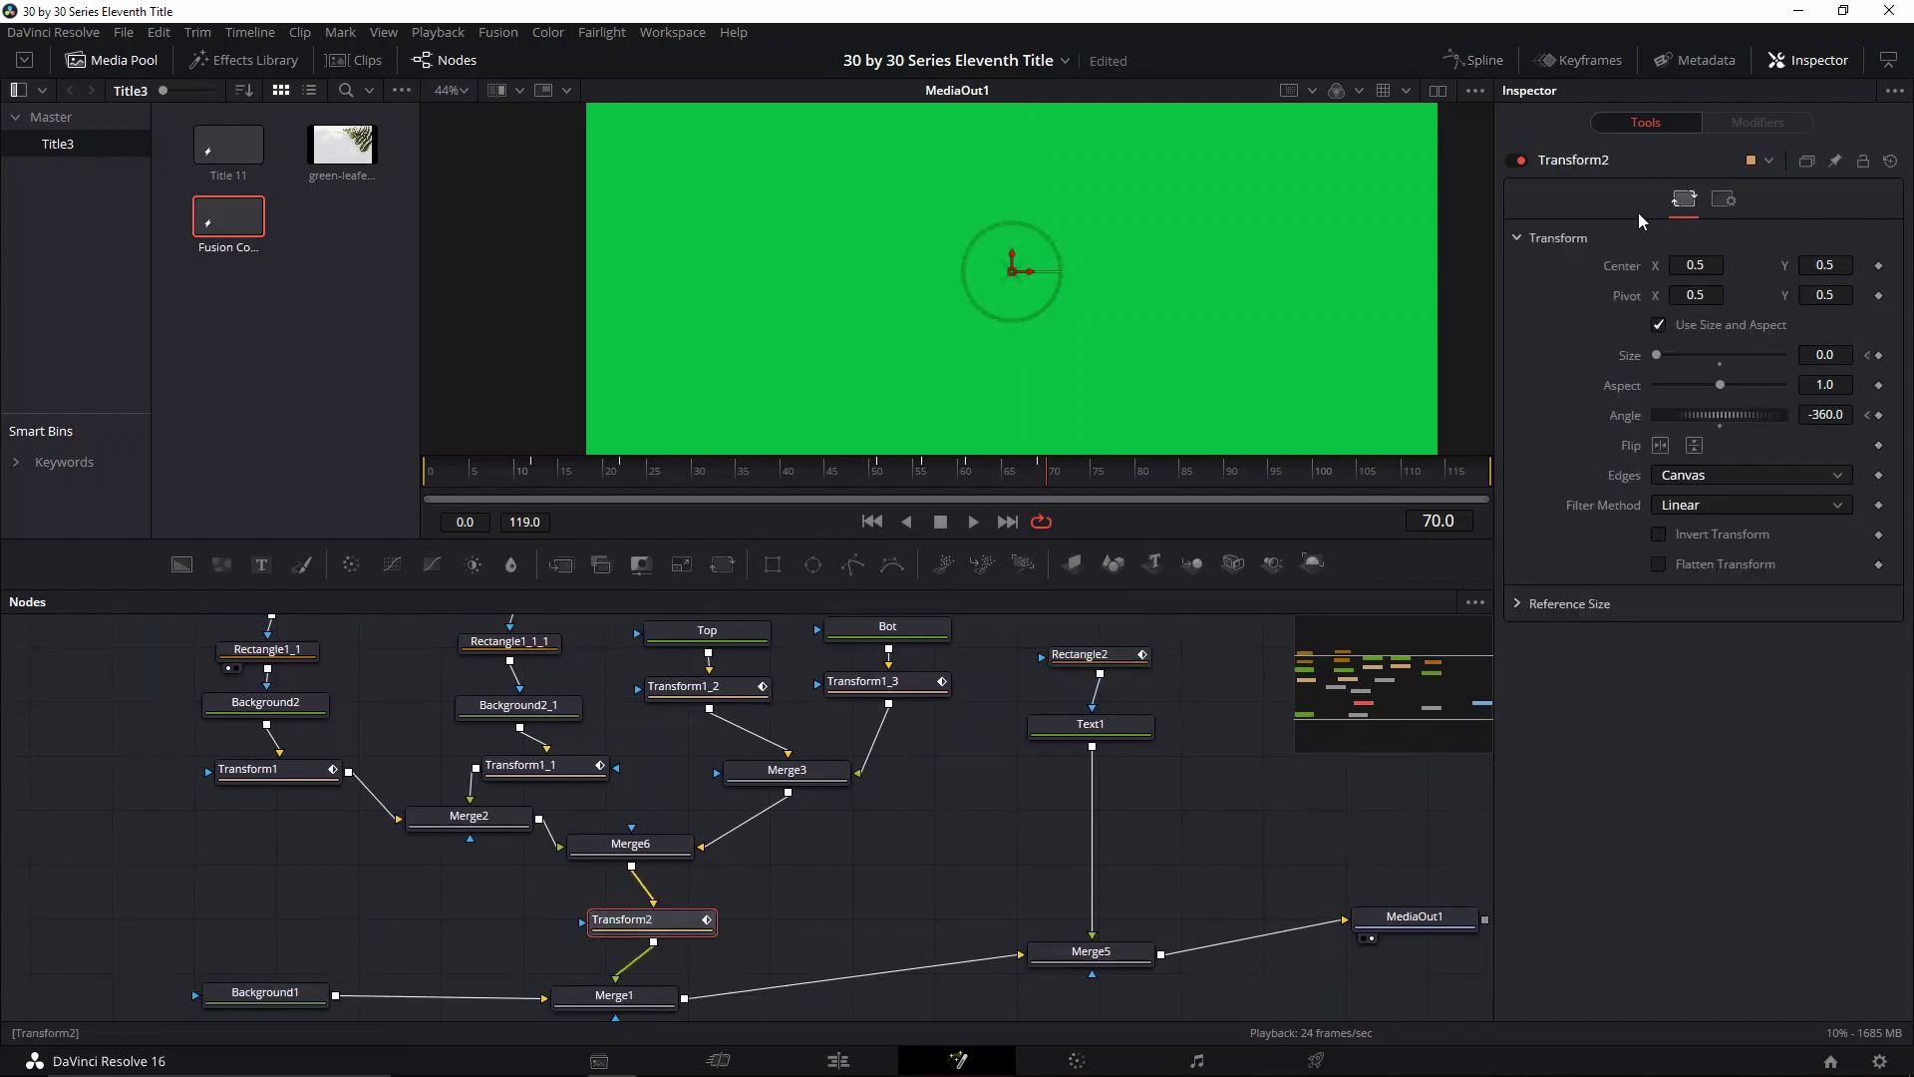
left_click(1724, 201)
left_click(1672, 479)
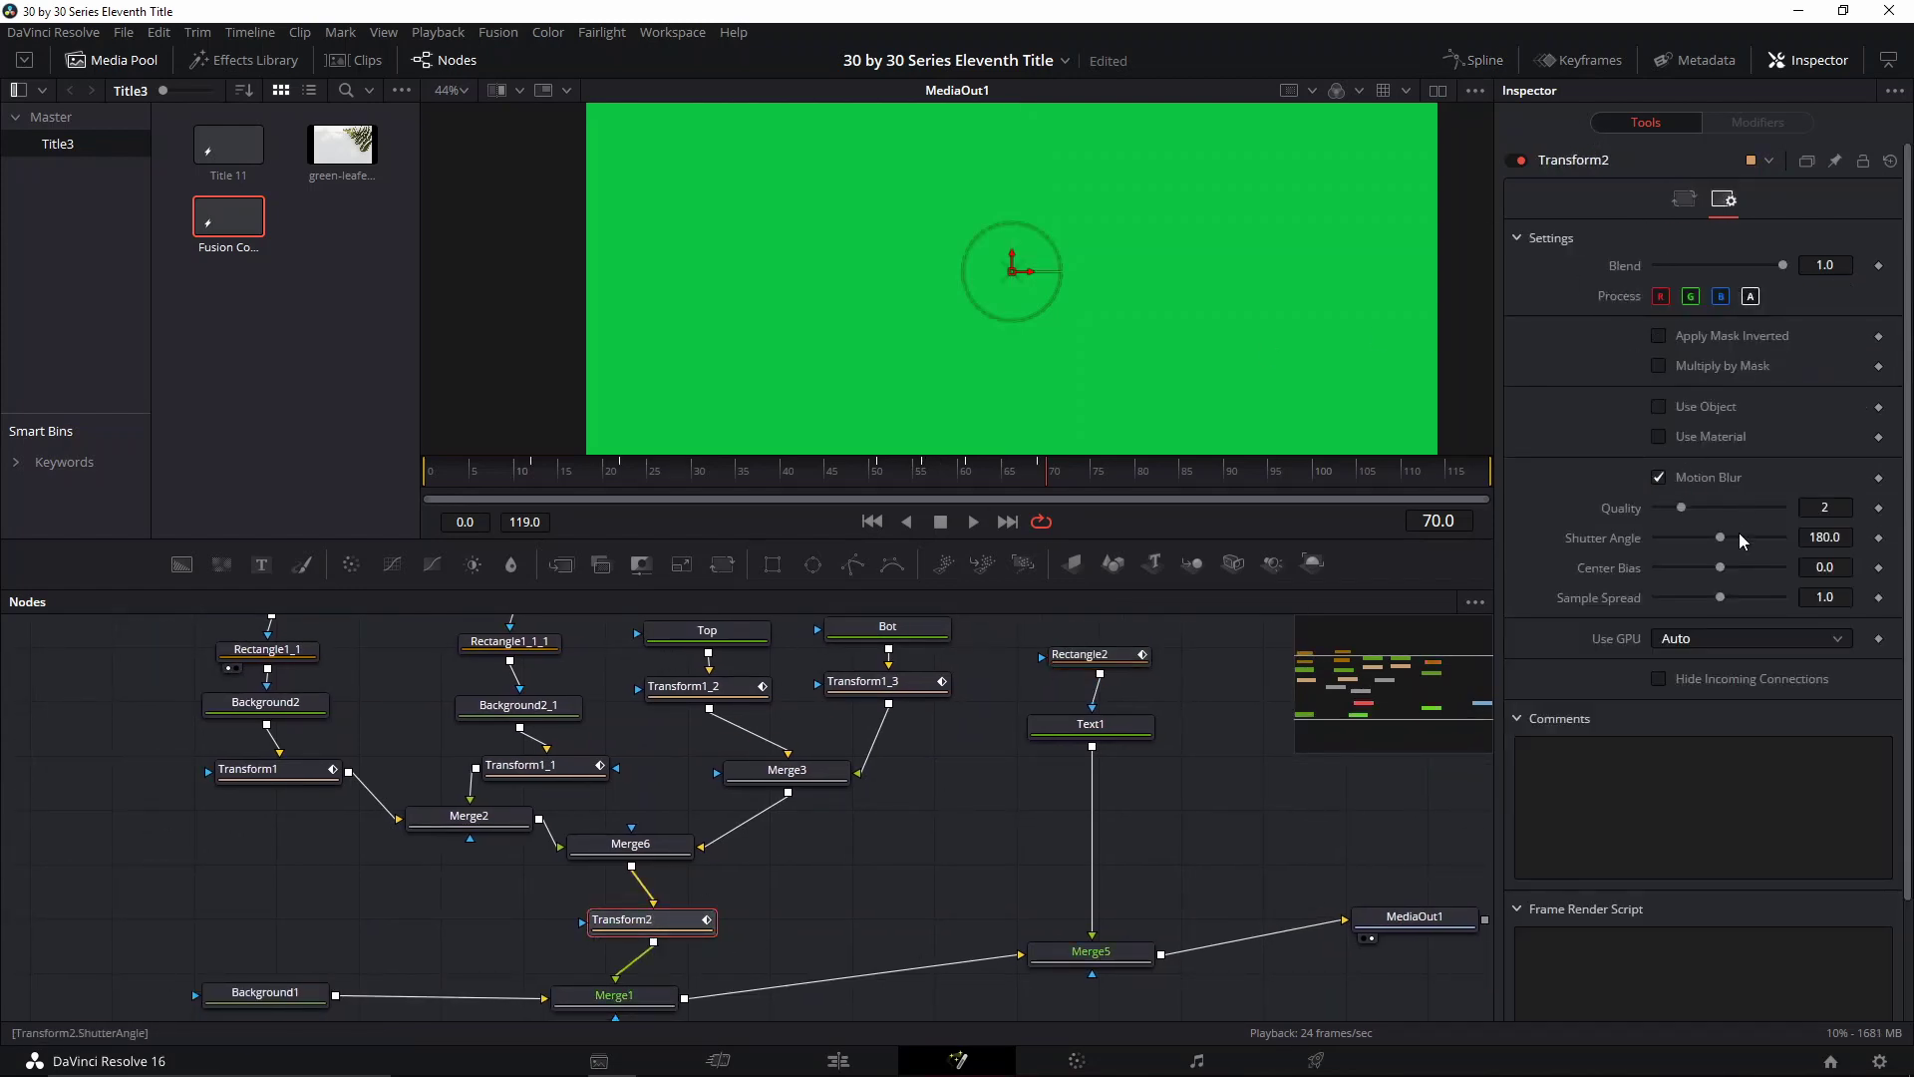
mouse_move(1682, 508)
left_mouse_down()
mouse_move(1707, 507)
mouse_move(1682, 544)
left_mouse_up()
Enable Motion Blur on Transform1 and Transform1_1, lowering the Shutter Angle of Transform1_1
left_click(329, 774)
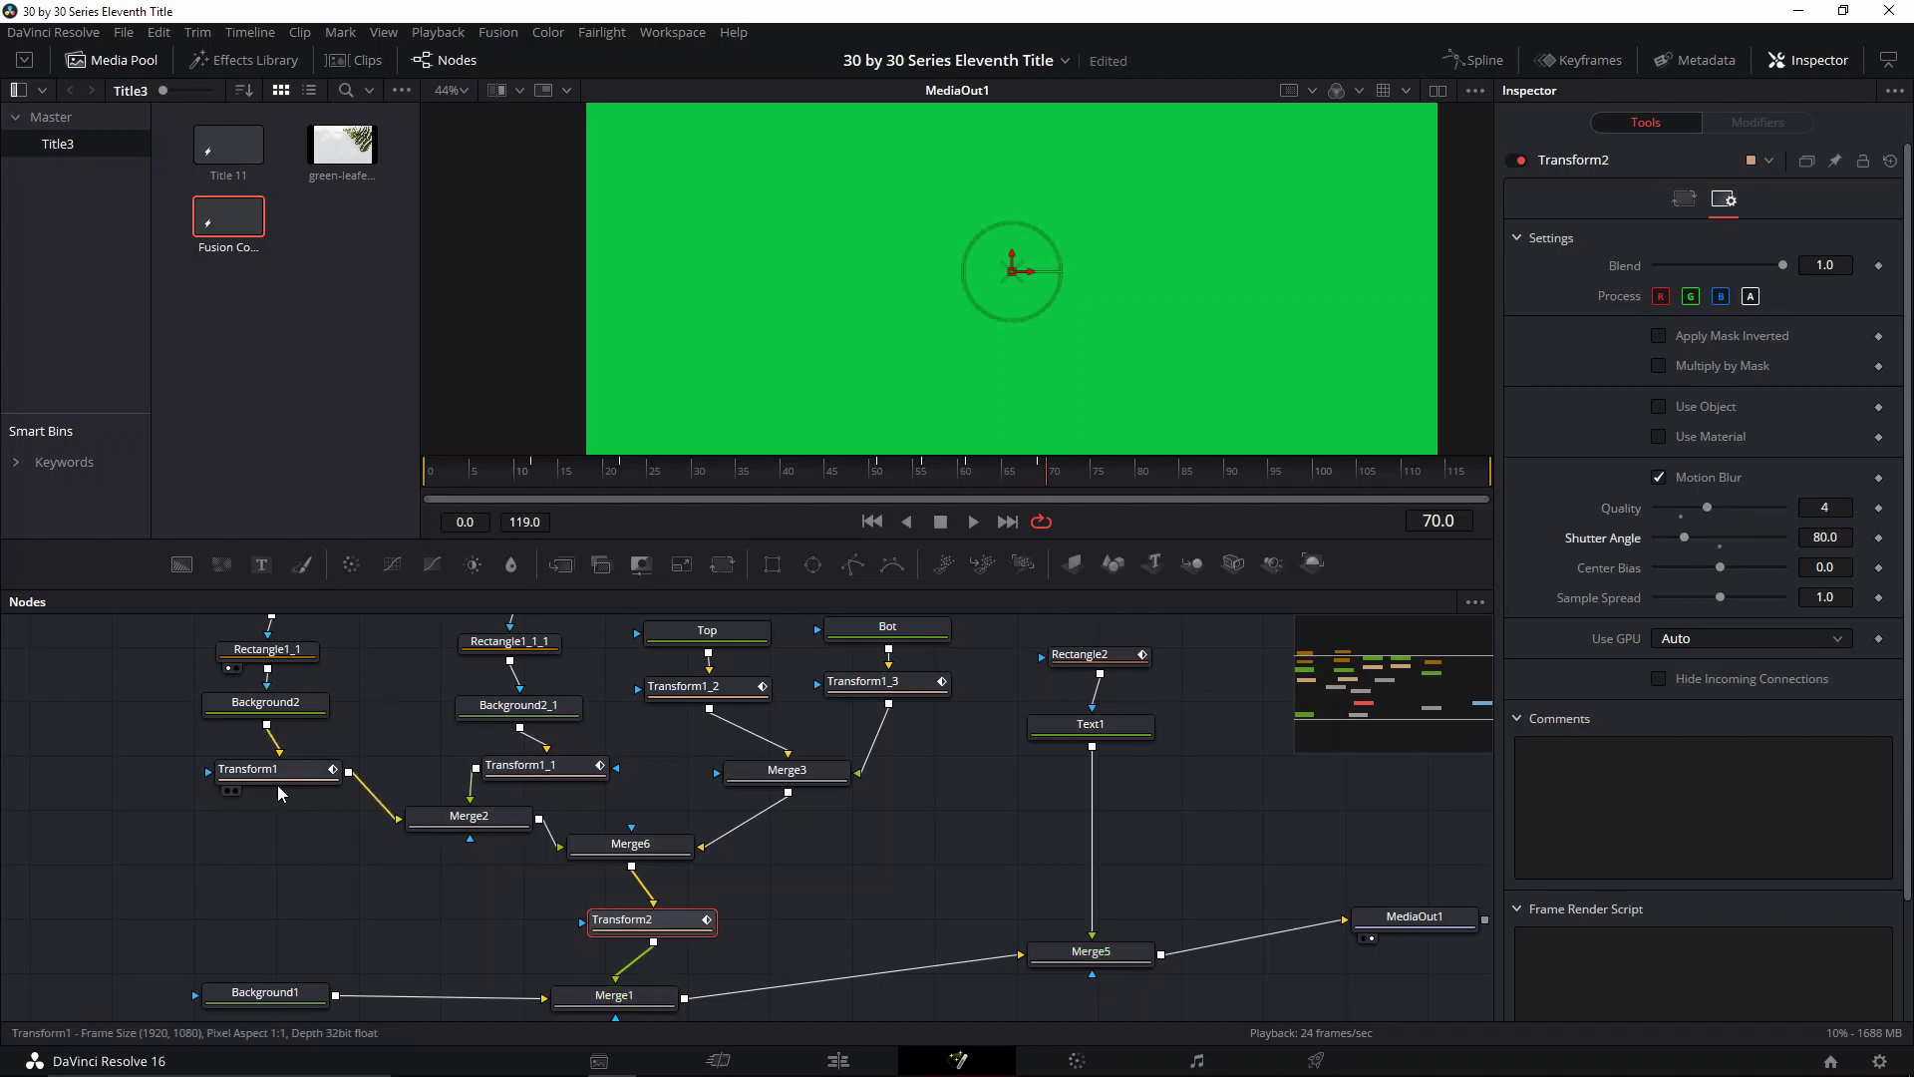
left_click(1726, 200)
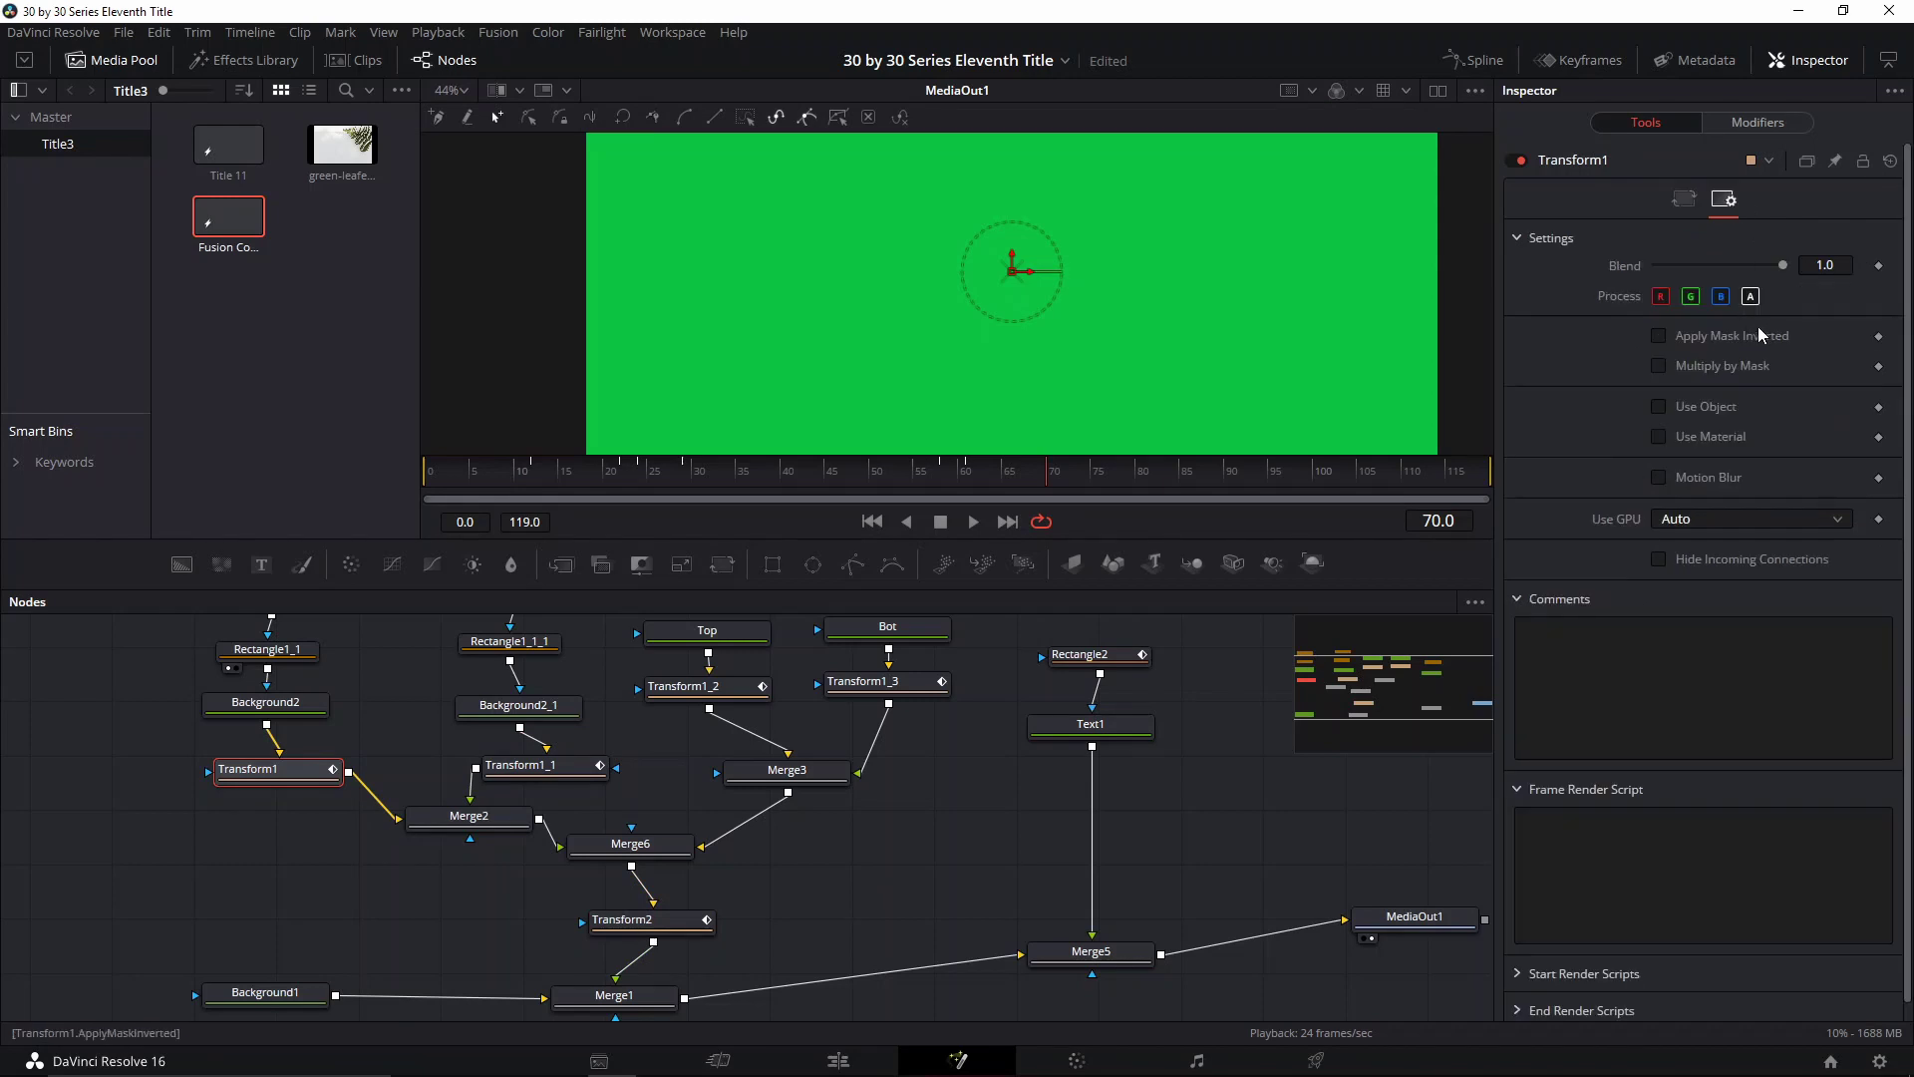
left_click(1672, 478)
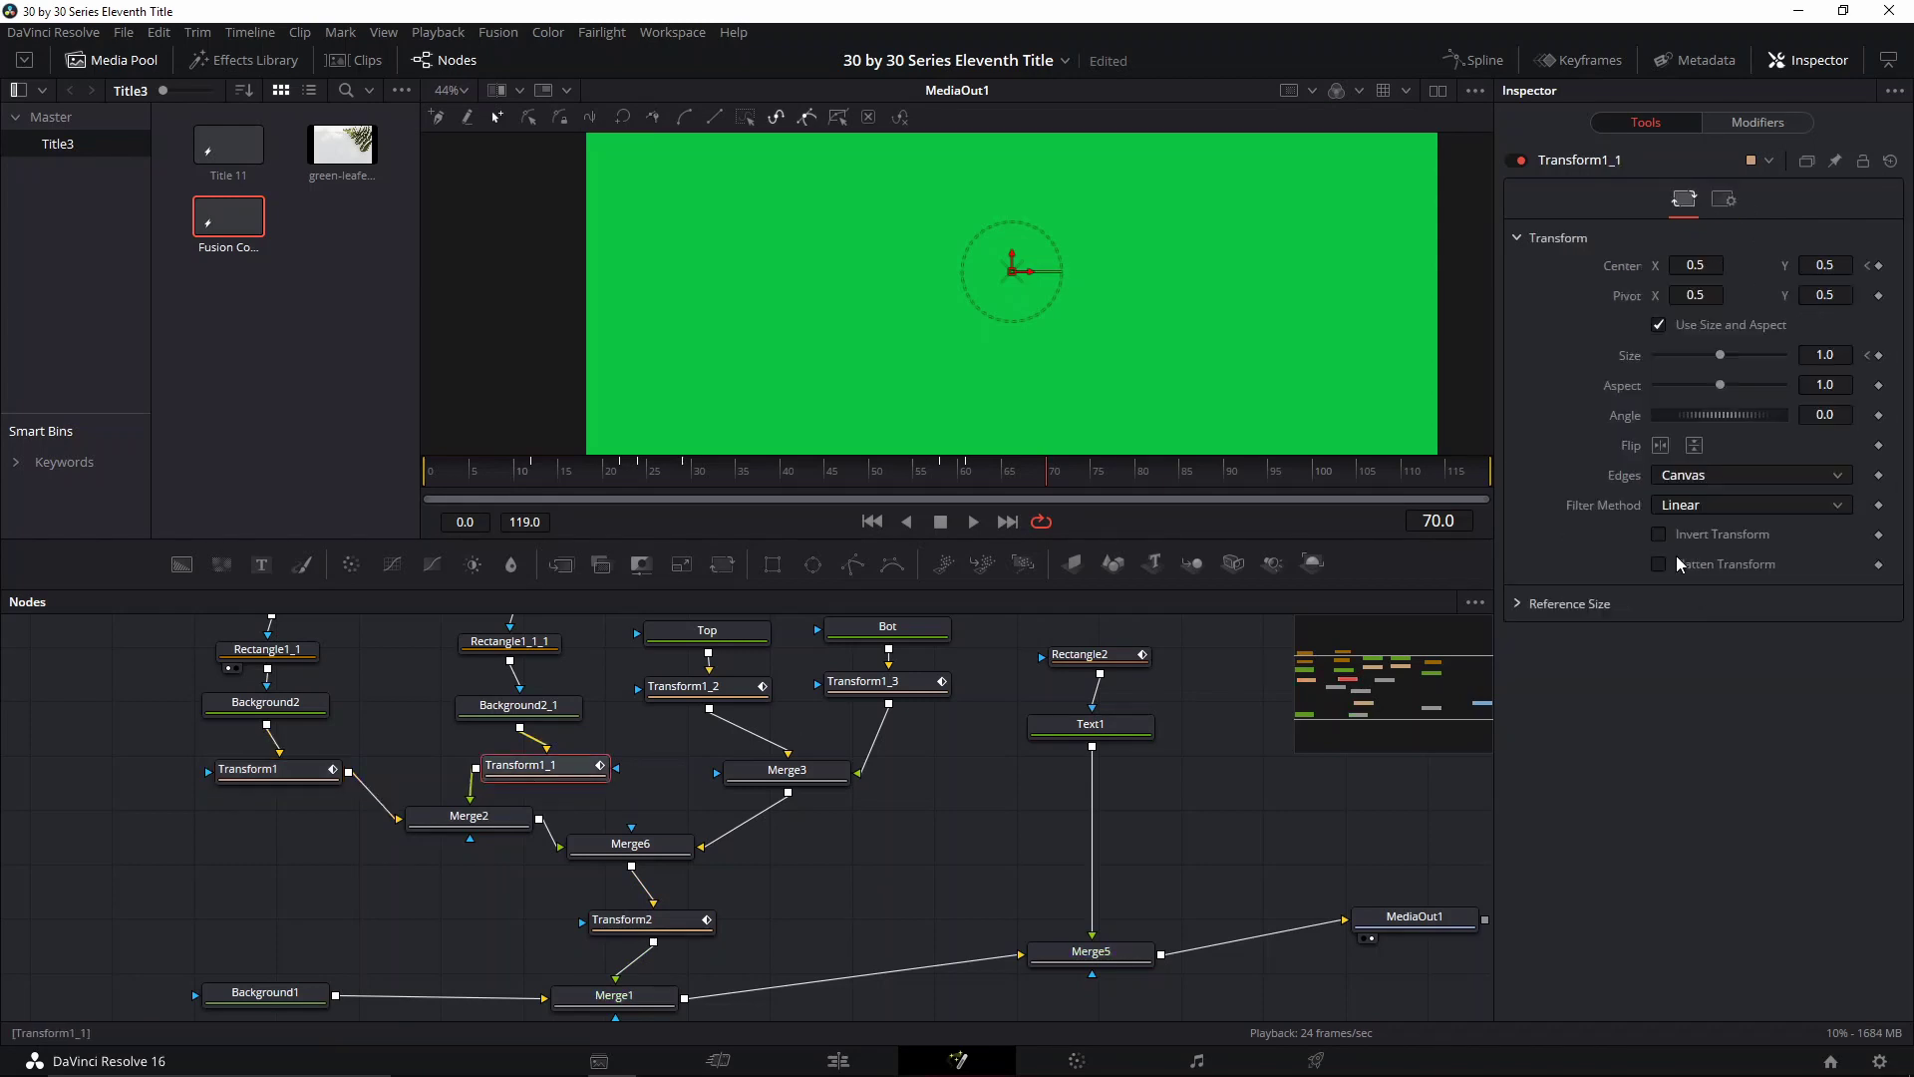
left_click(1724, 200)
left_click(1673, 477)
left_click_drag(1720, 537, 1685, 537)
Enable Motion Blur on Transform1_2 and Transform1_3, lowering the Shutter Angle of Transform1_3
left_click(734, 688)
left_click(1724, 201)
left_click(1672, 476)
left_click(887, 684)
left_click(1724, 200)
left_click(1659, 478)
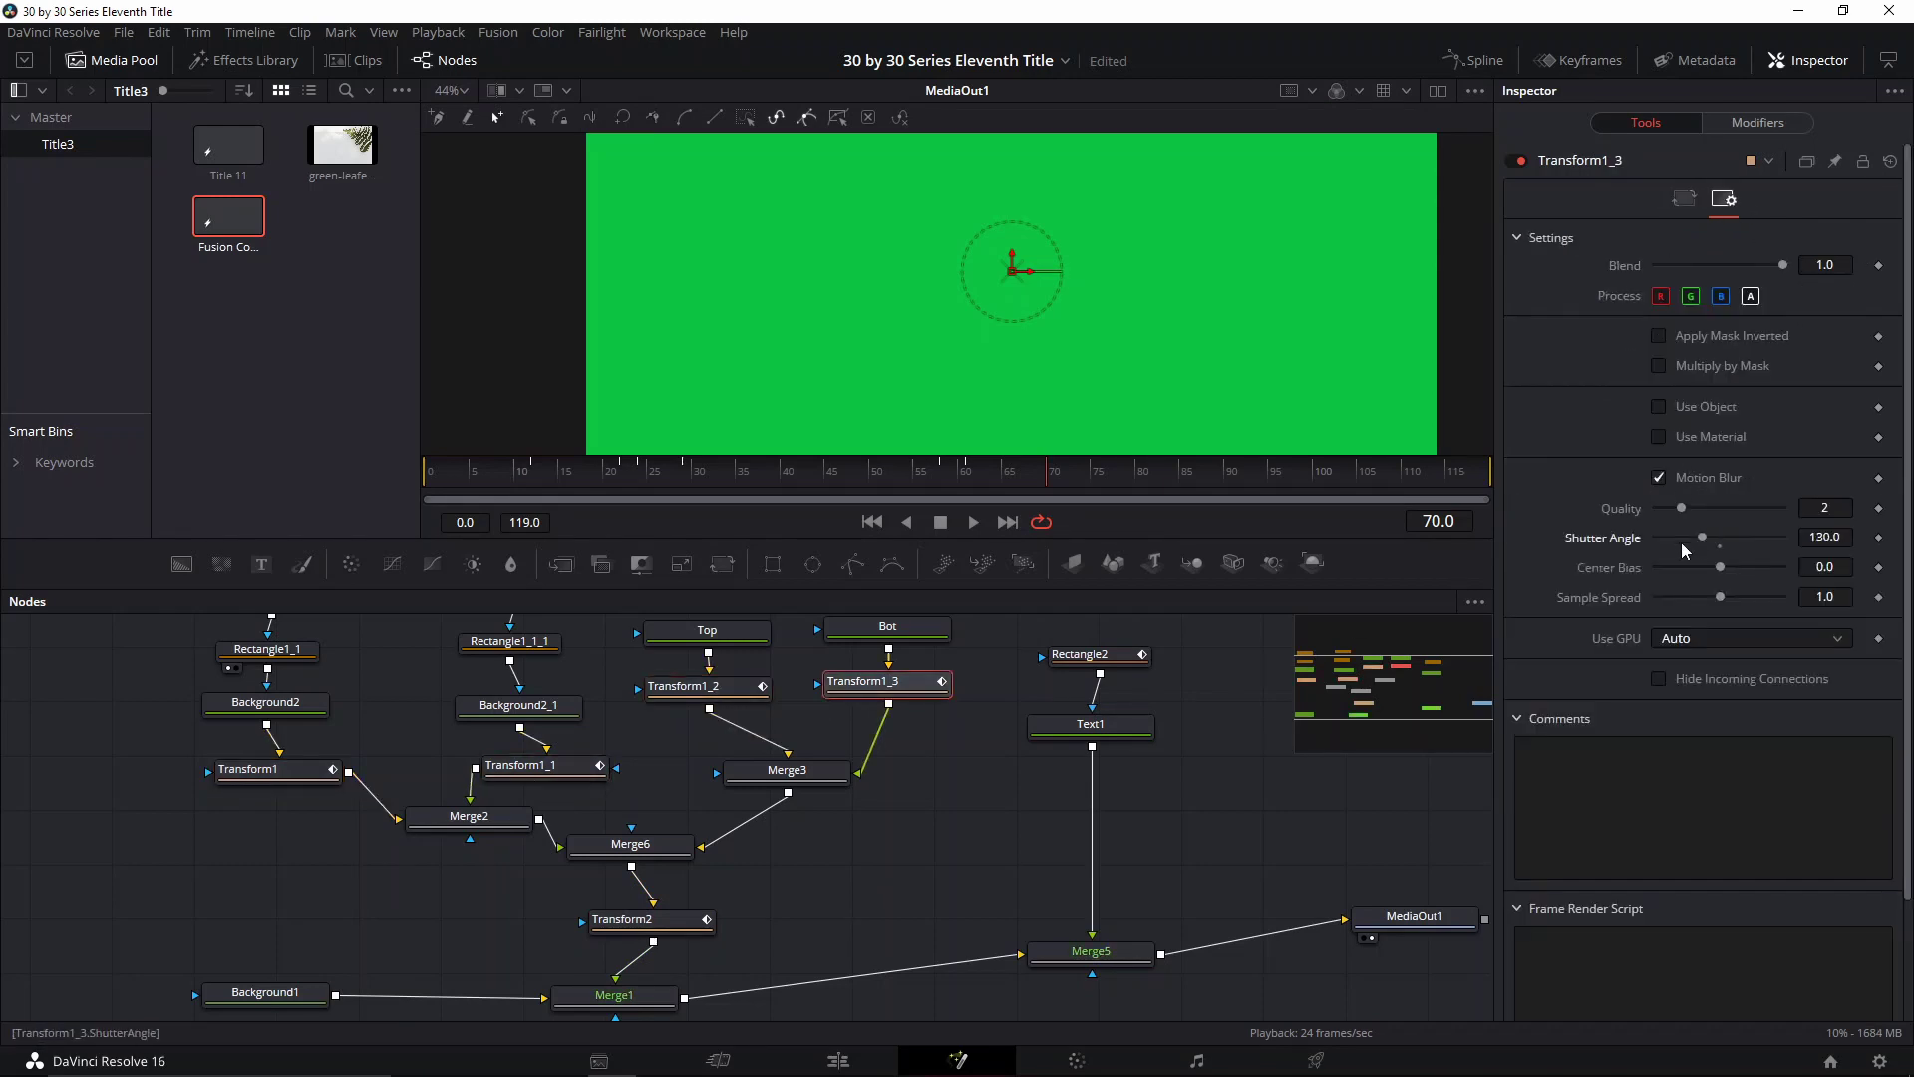
Enable Motion Blur on the Rectangle2 mask with Quality 4 and Shutter Angle 80
left_click(1091, 724)
left_click(1080, 654)
left_click(1743, 198)
left_click(1659, 264)
left_click_drag(1681, 295, 1707, 296)
left_click_drag(1720, 325, 1679, 329)
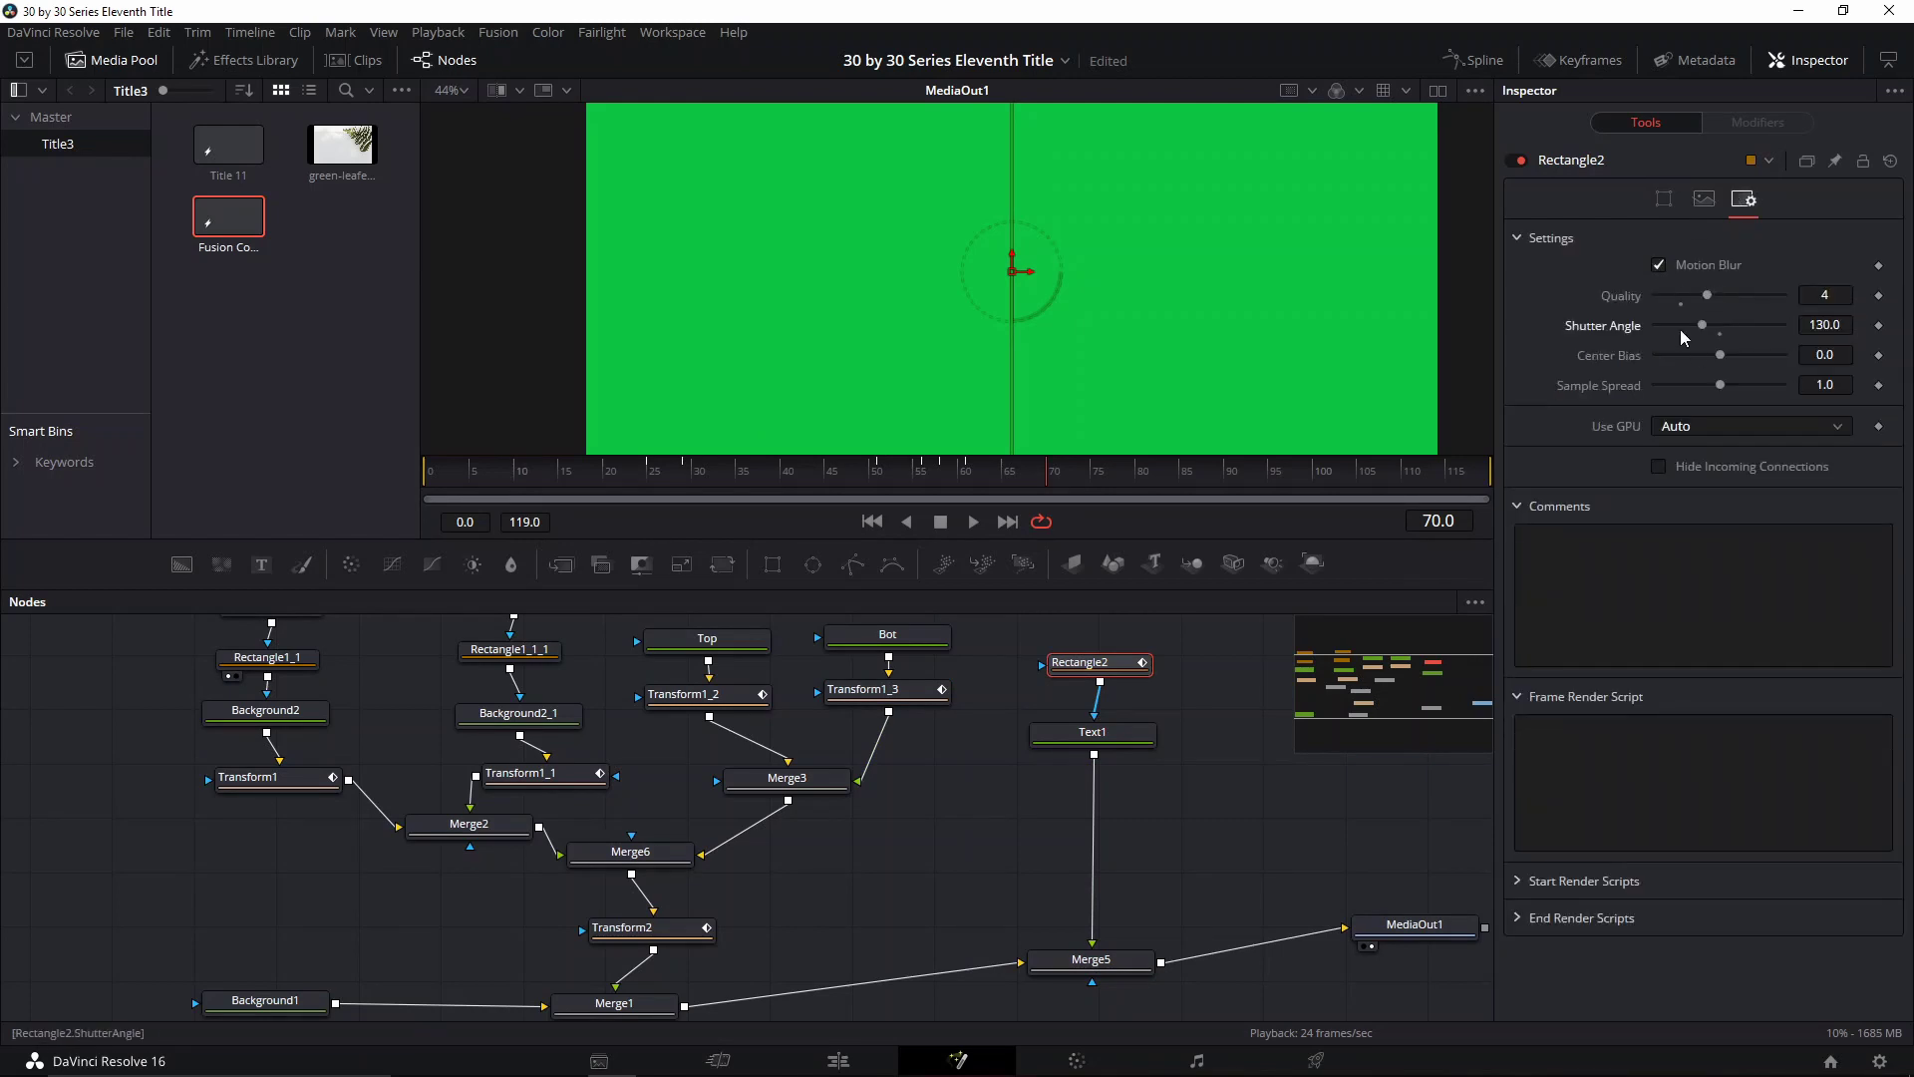
scroll(1117, 403, "down", 2)
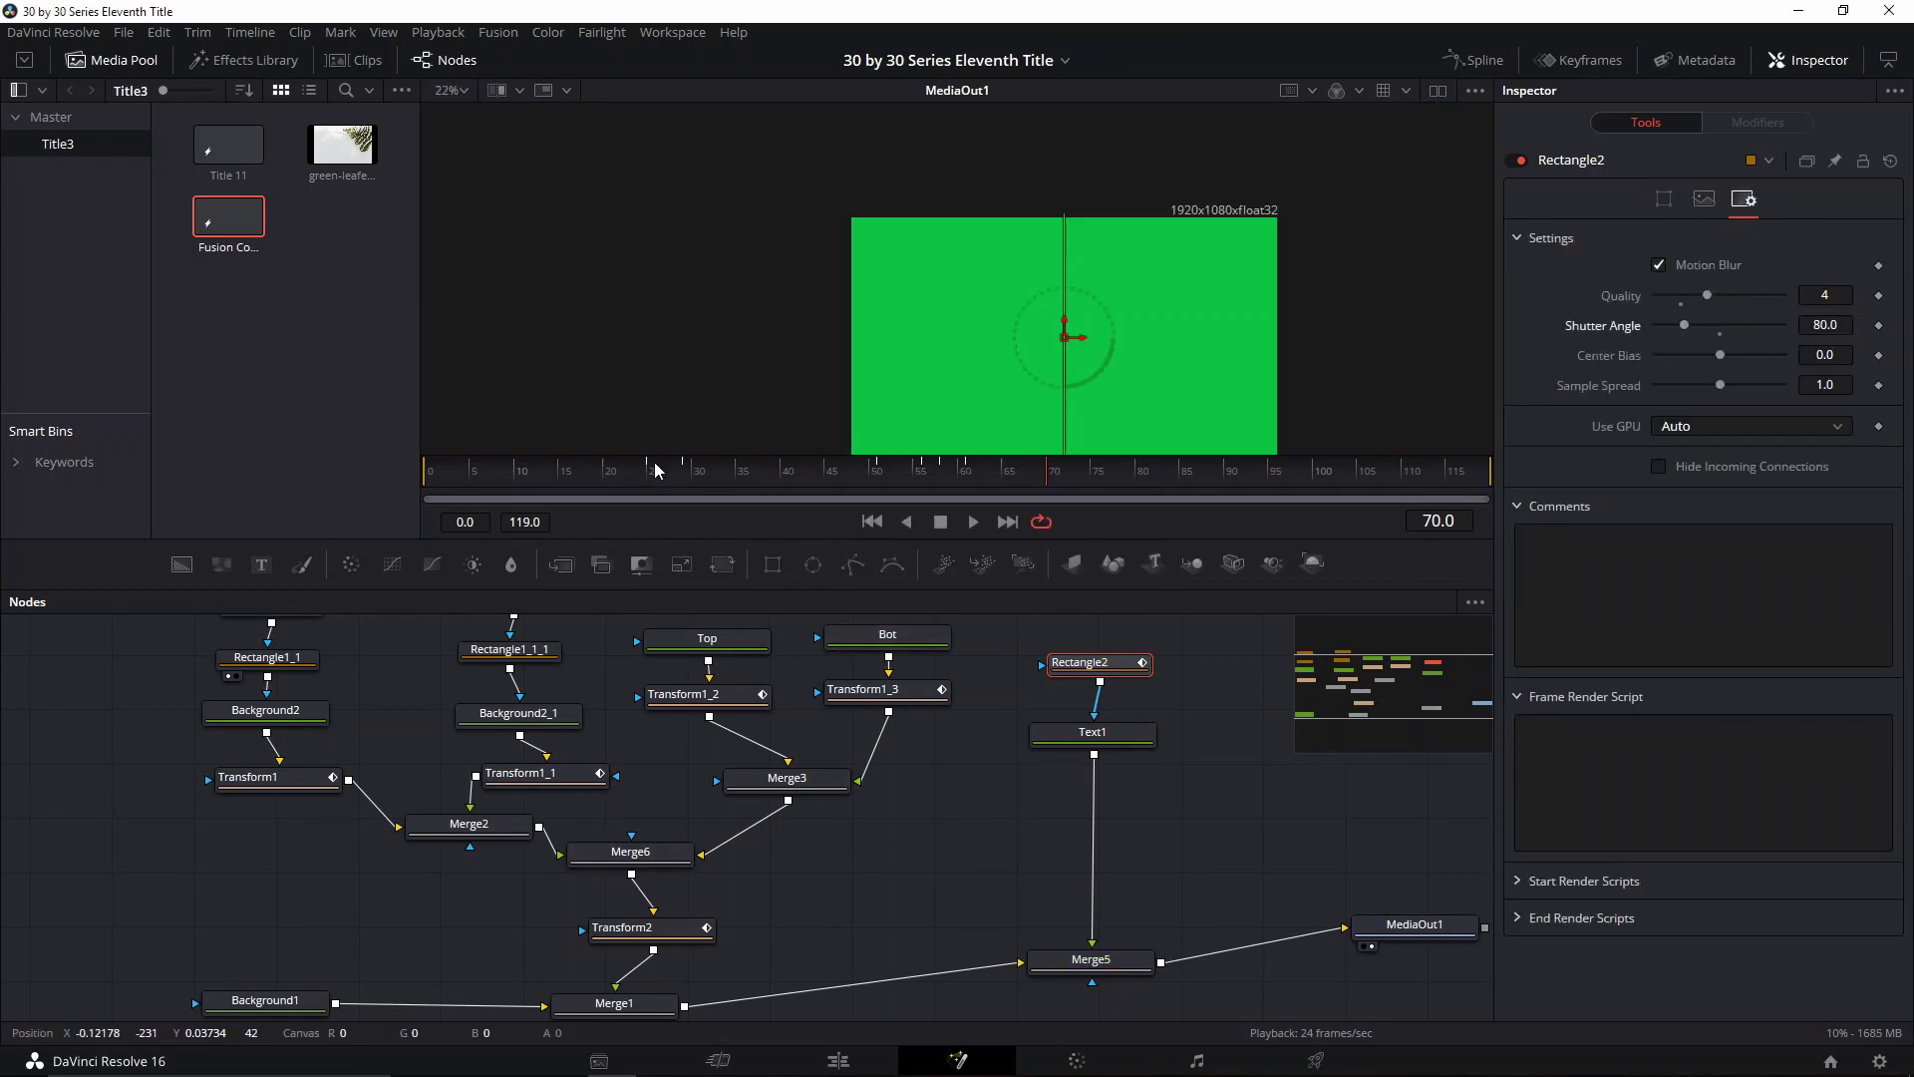
Move the playhead to frame 18 and set the fill type of the Background2 node to Gradient
left_click(505, 482)
left_click_drag(506, 485, 550, 498)
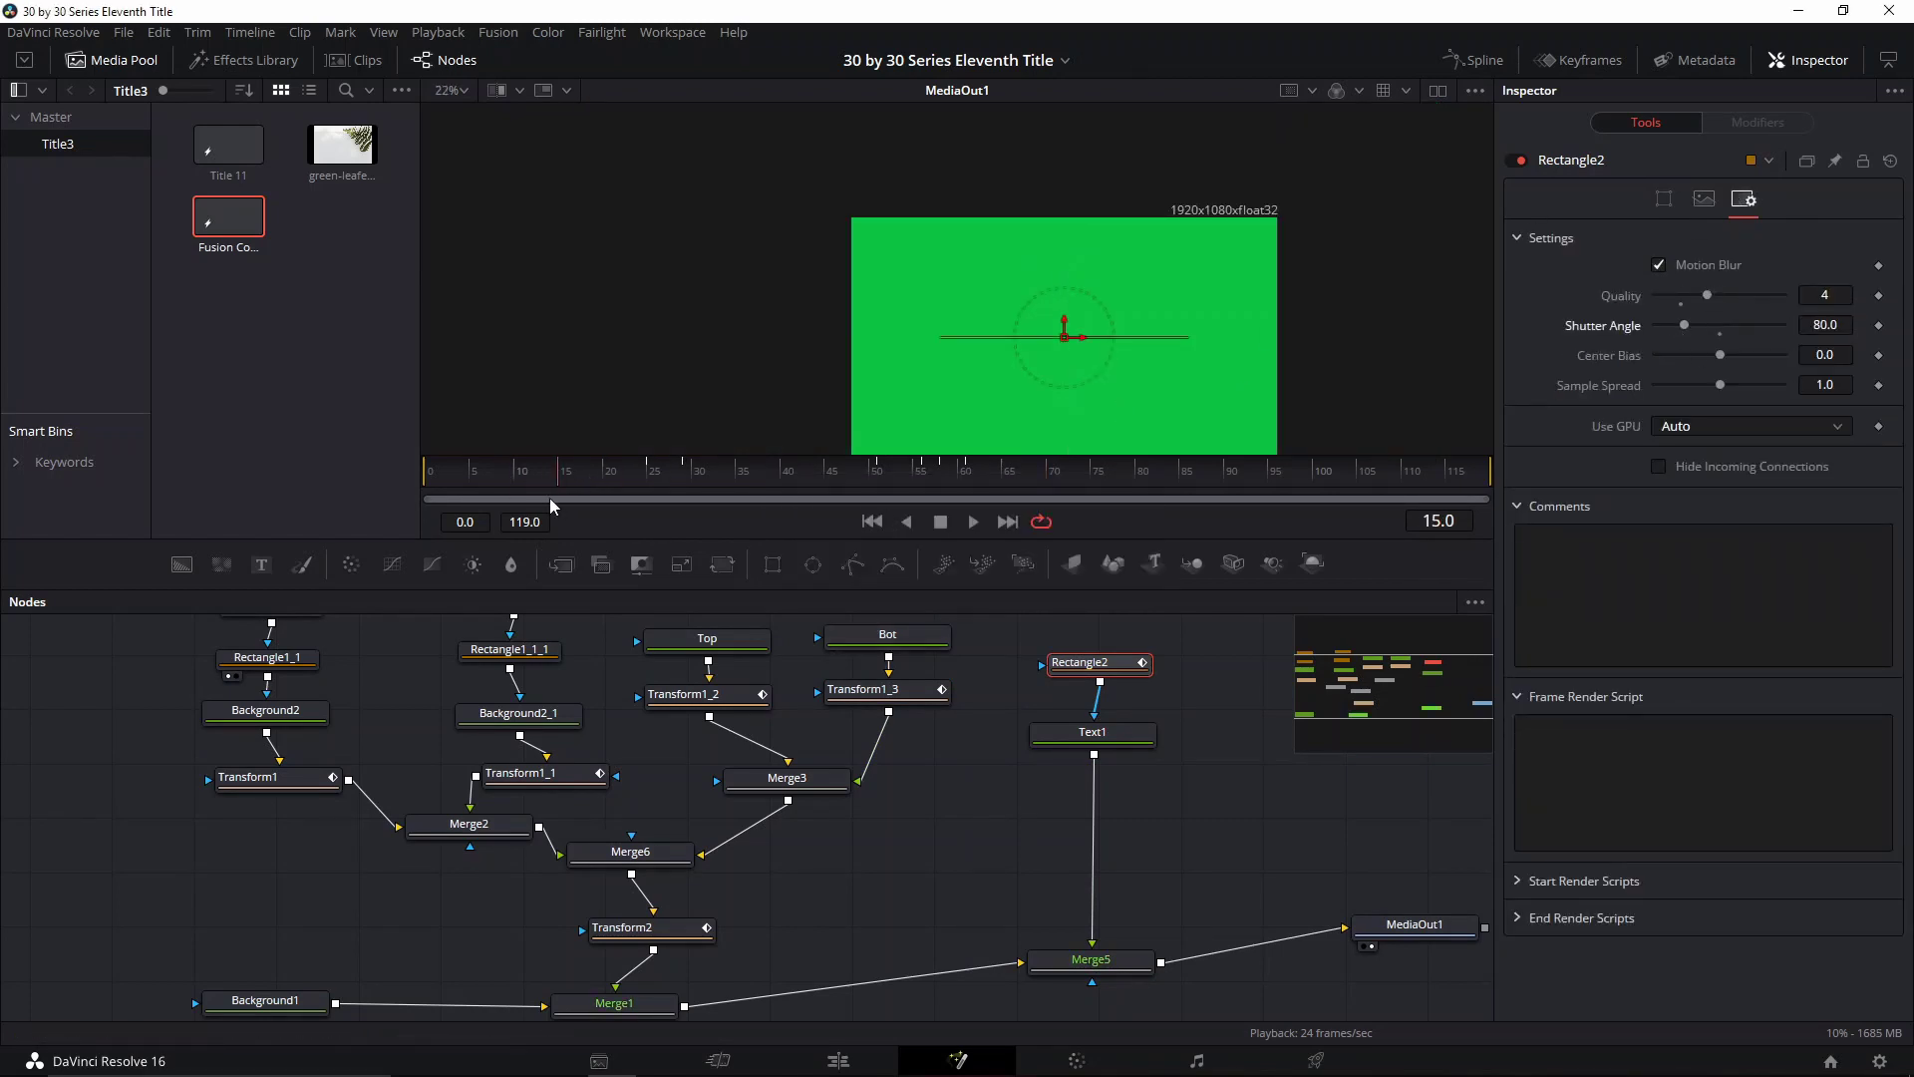
left_click(280, 778)
left_click(286, 719)
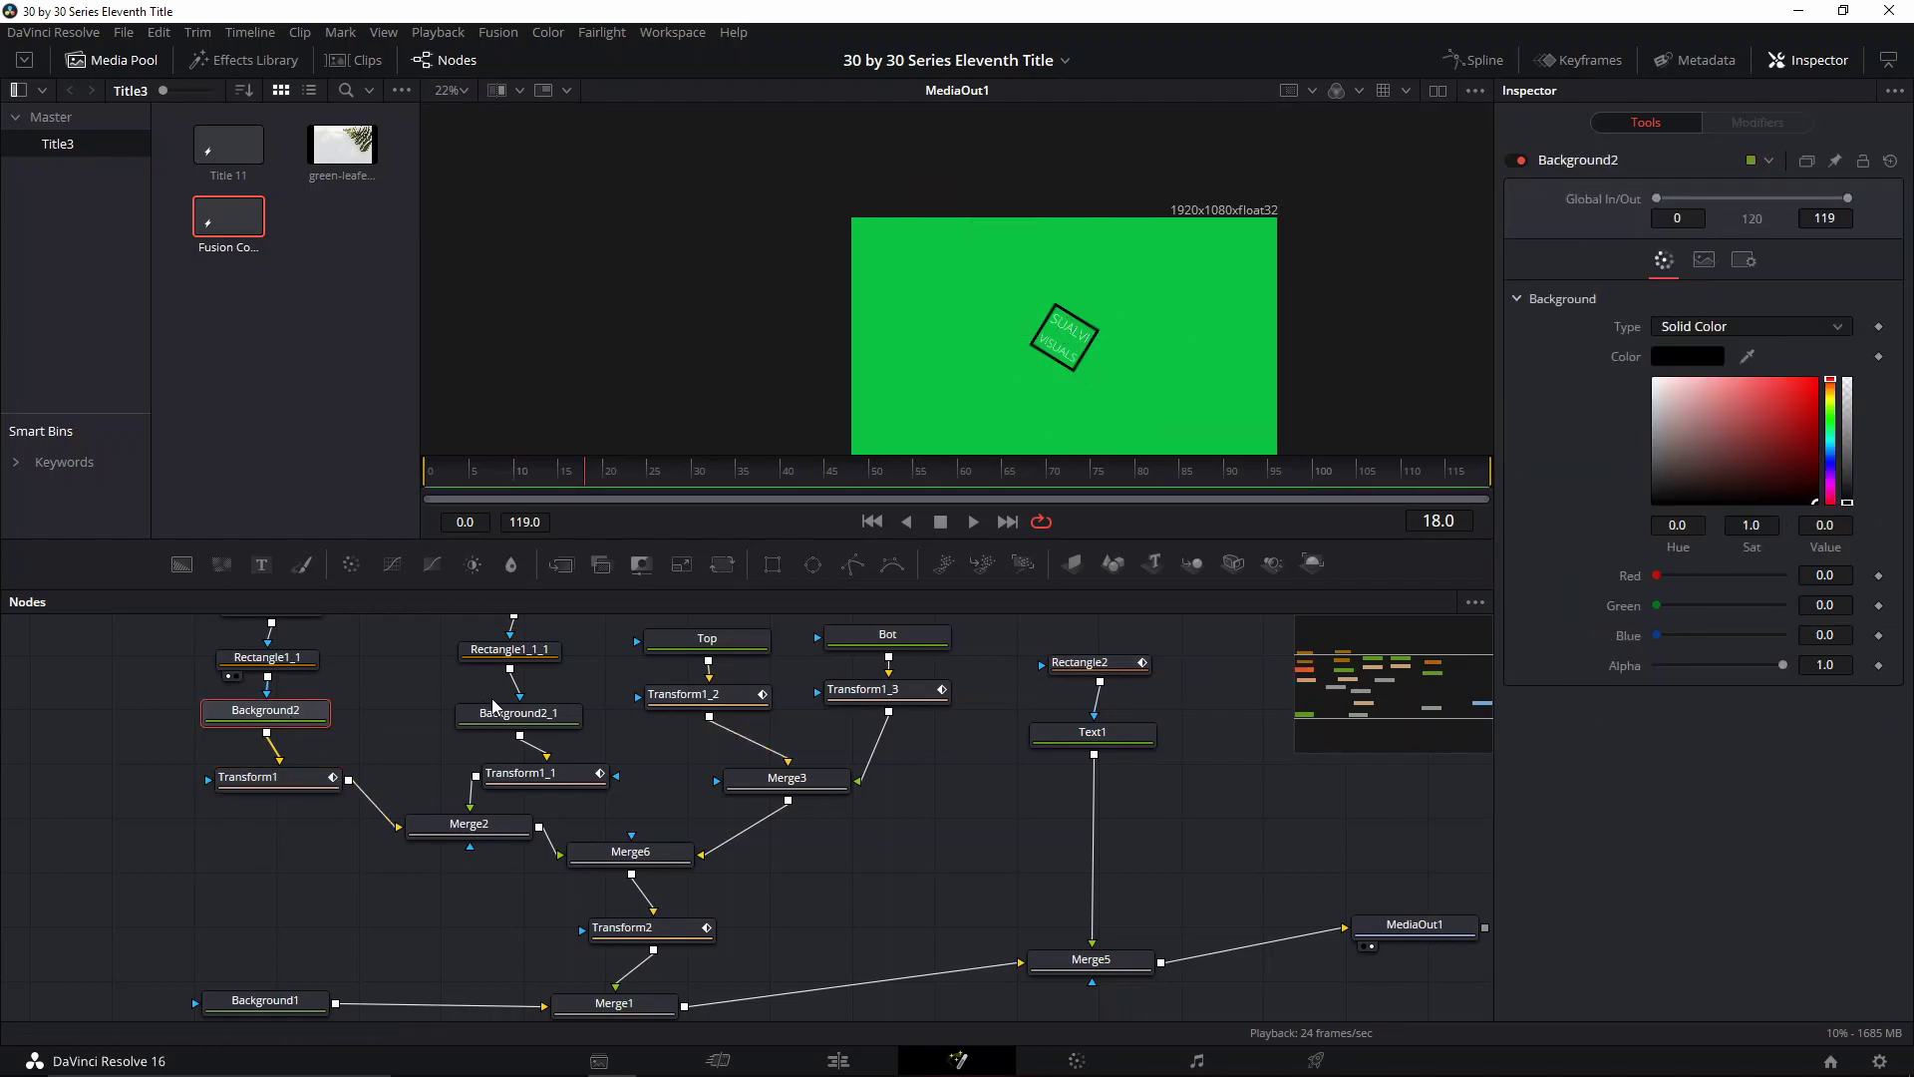
left_click(1688, 332)
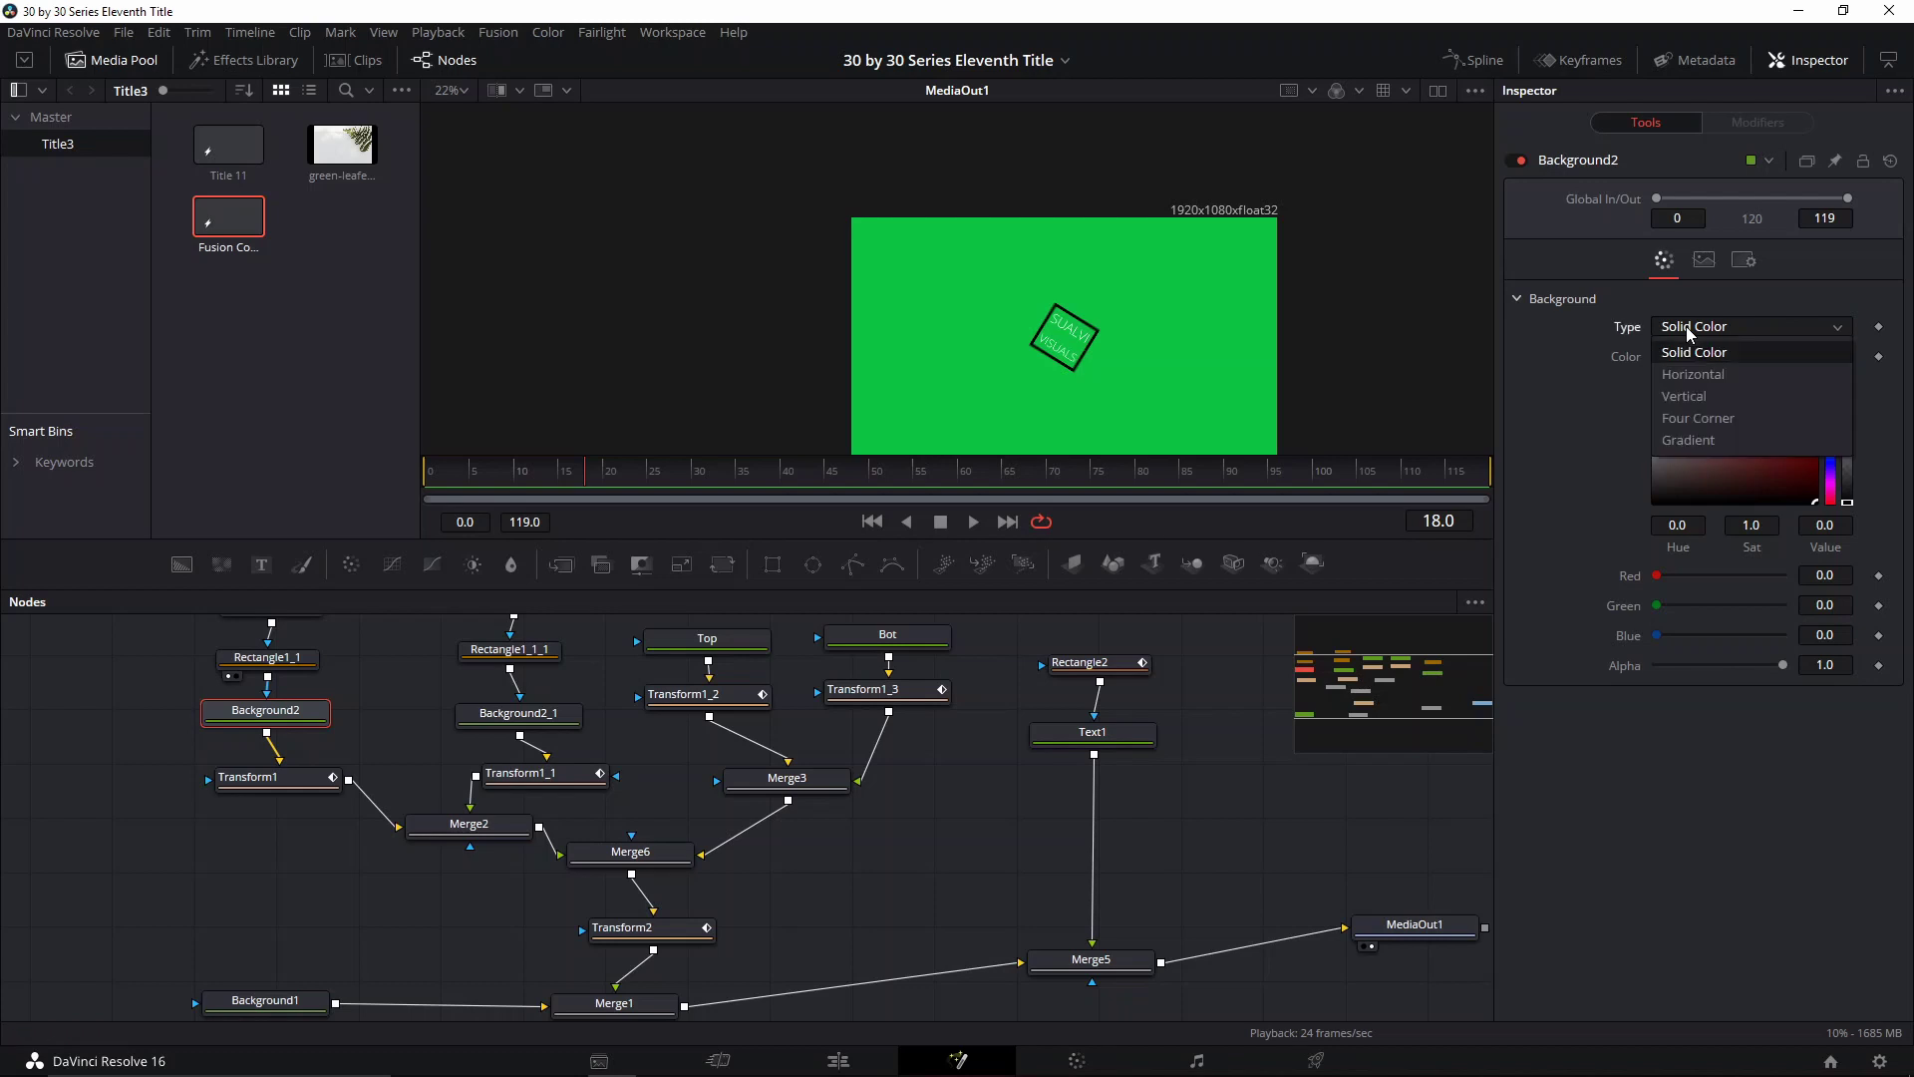
left_click(1712, 441)
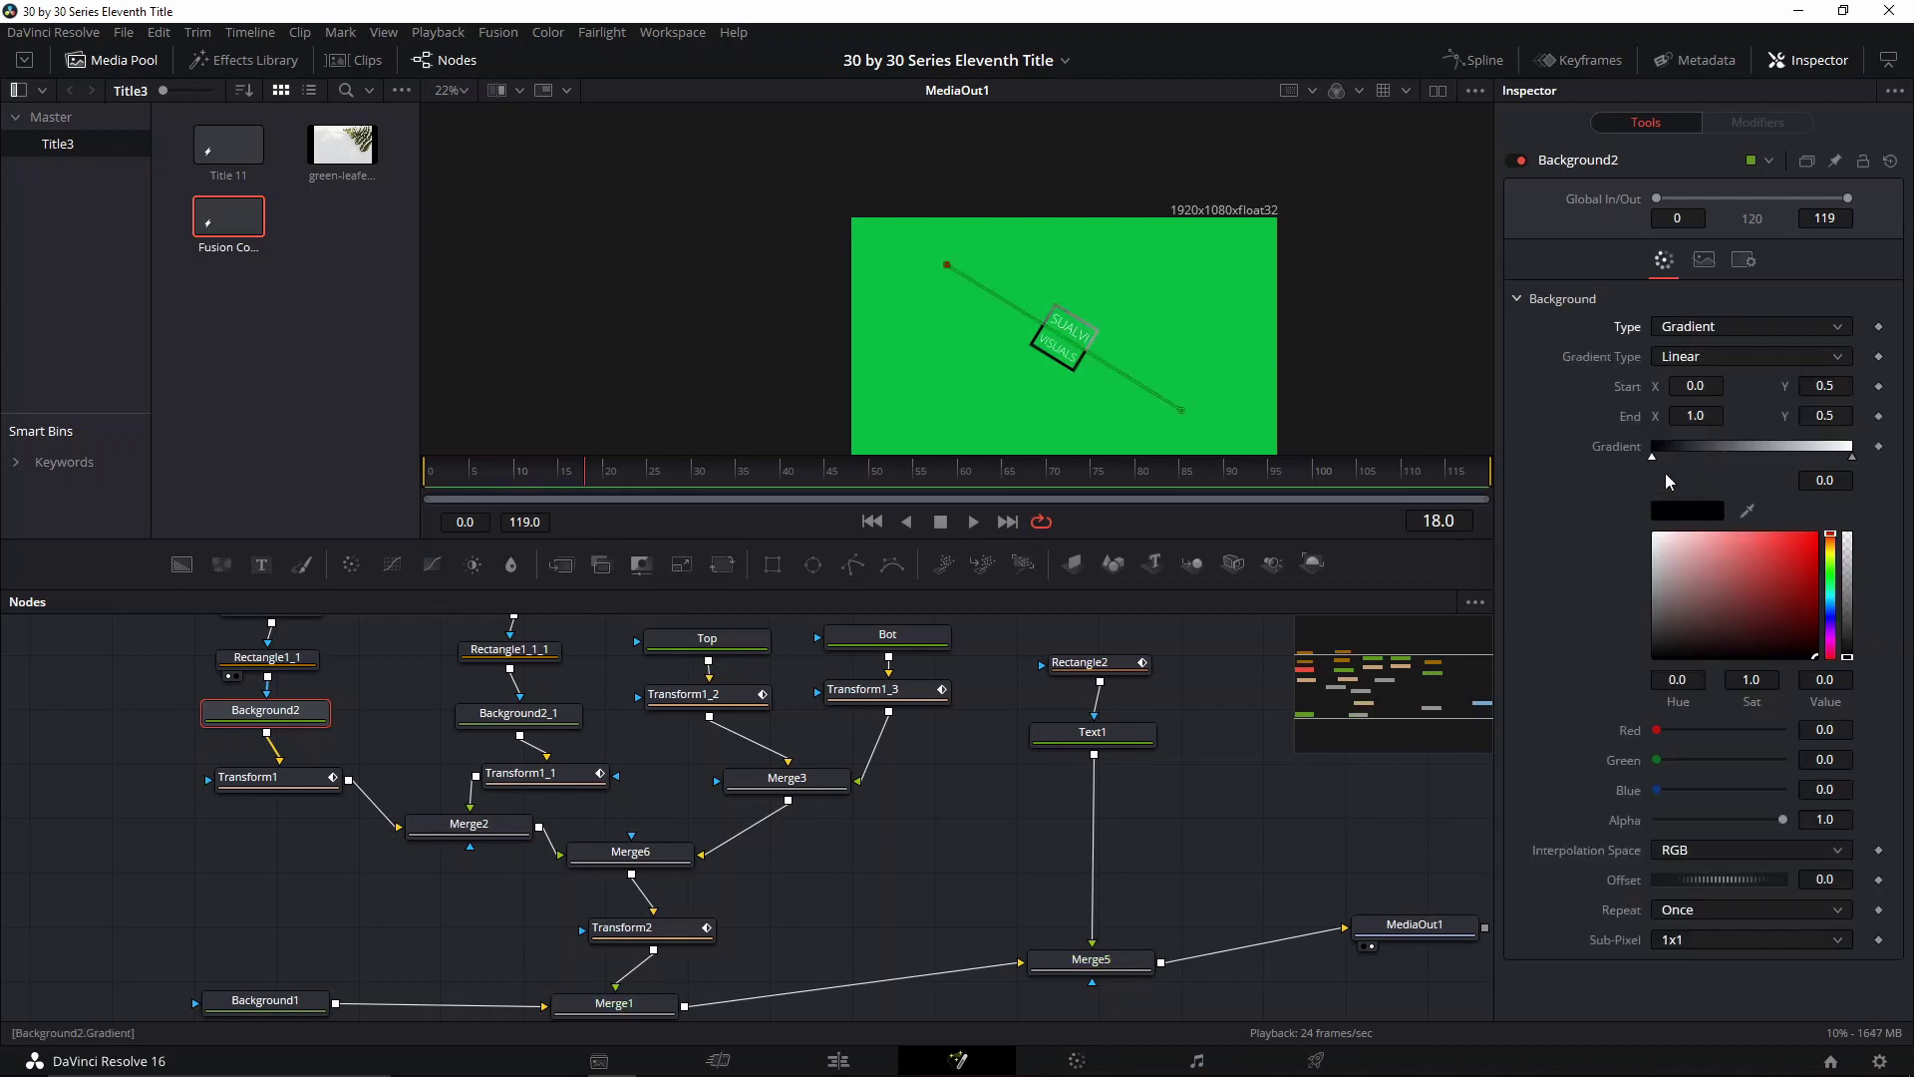
Copy the gradient settings of Background2 onto Background2_1 and play back the composition
right_click(483, 729)
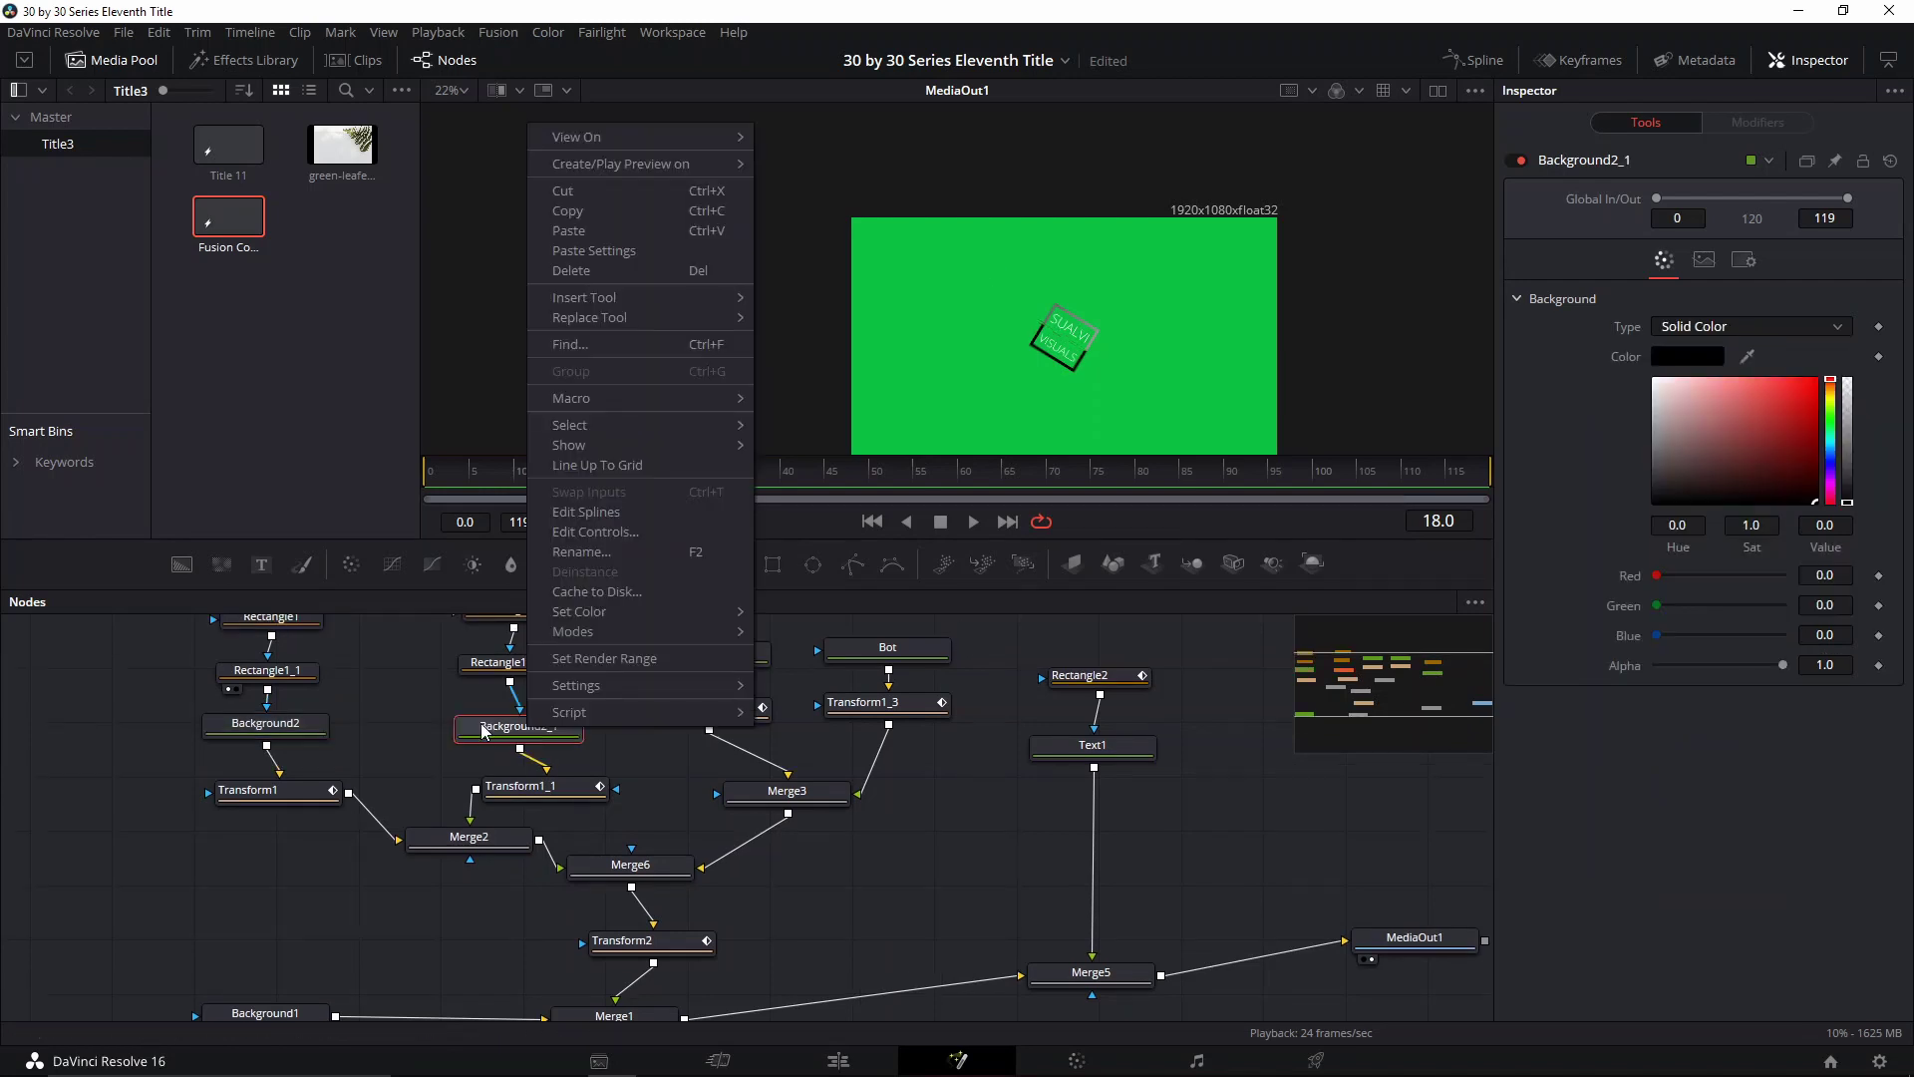
left_click(289, 731)
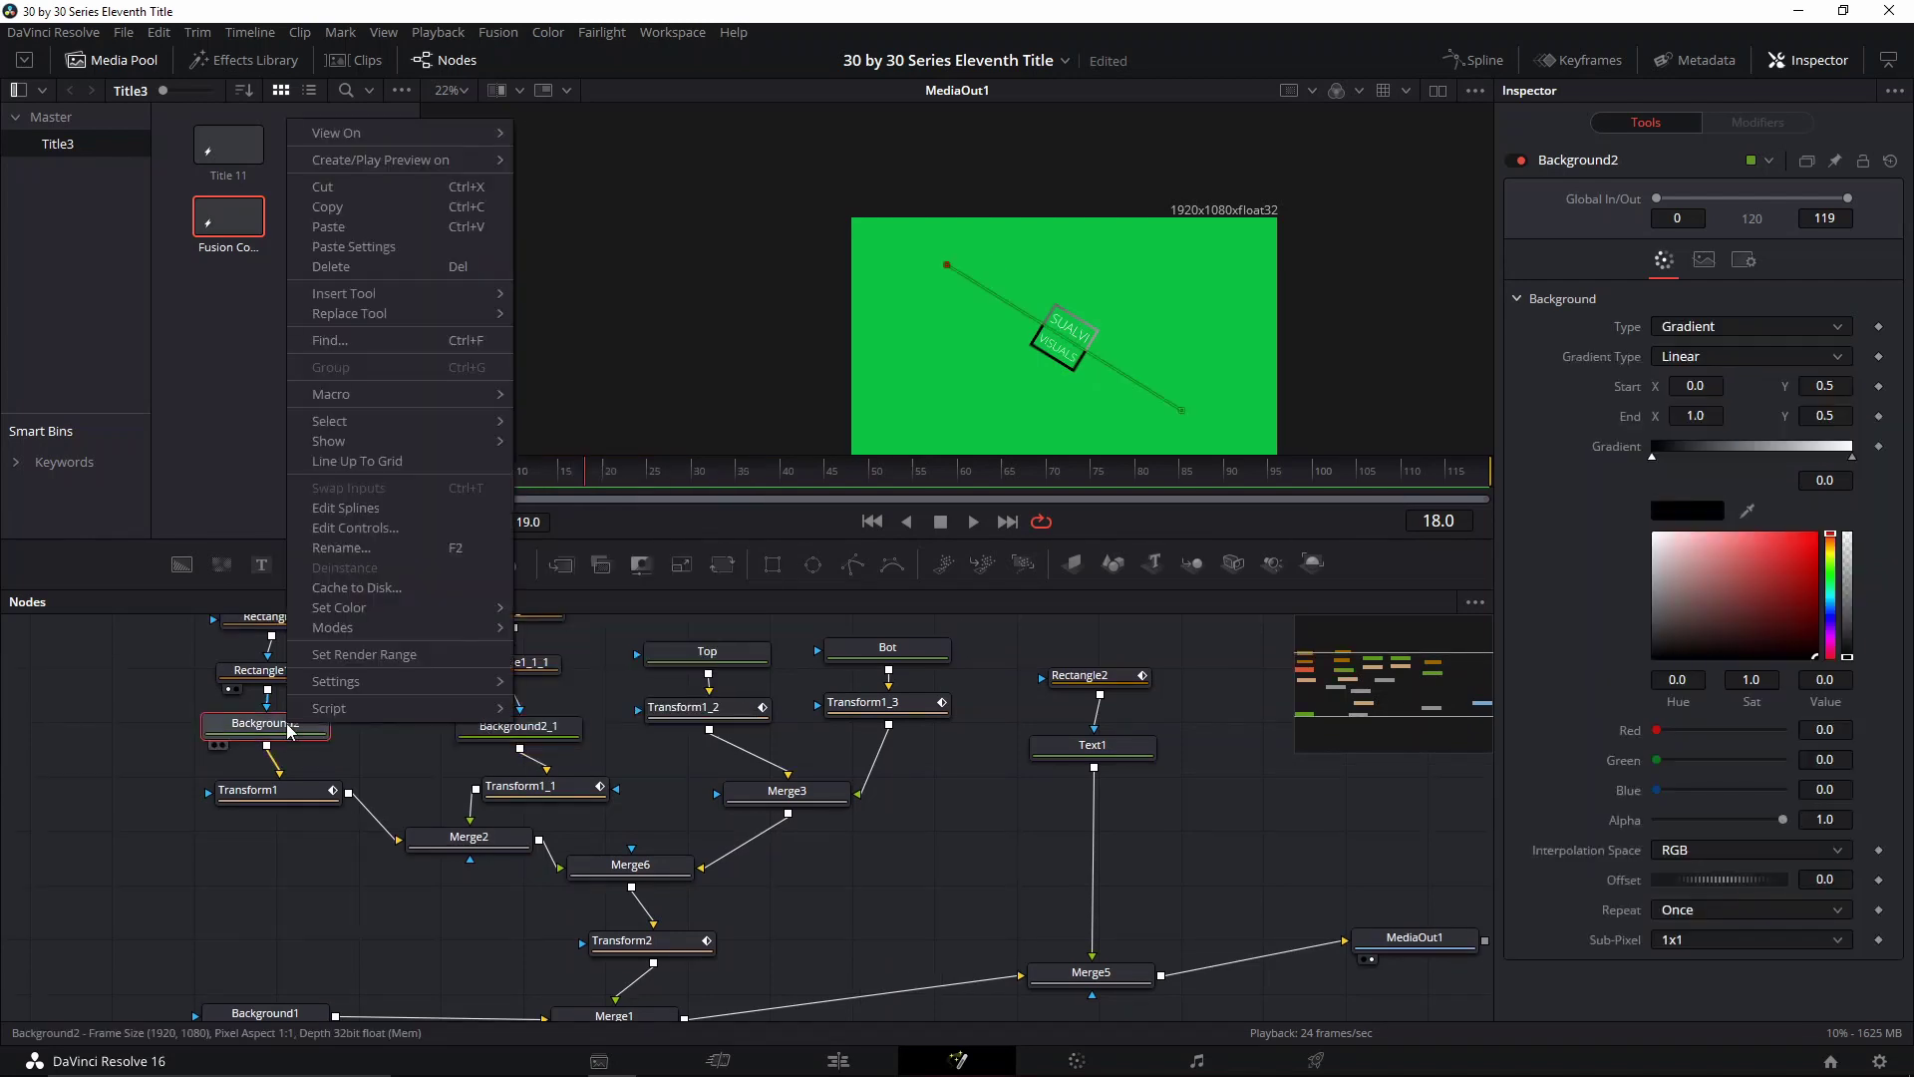
right_click(289, 730)
left_click(383, 218)
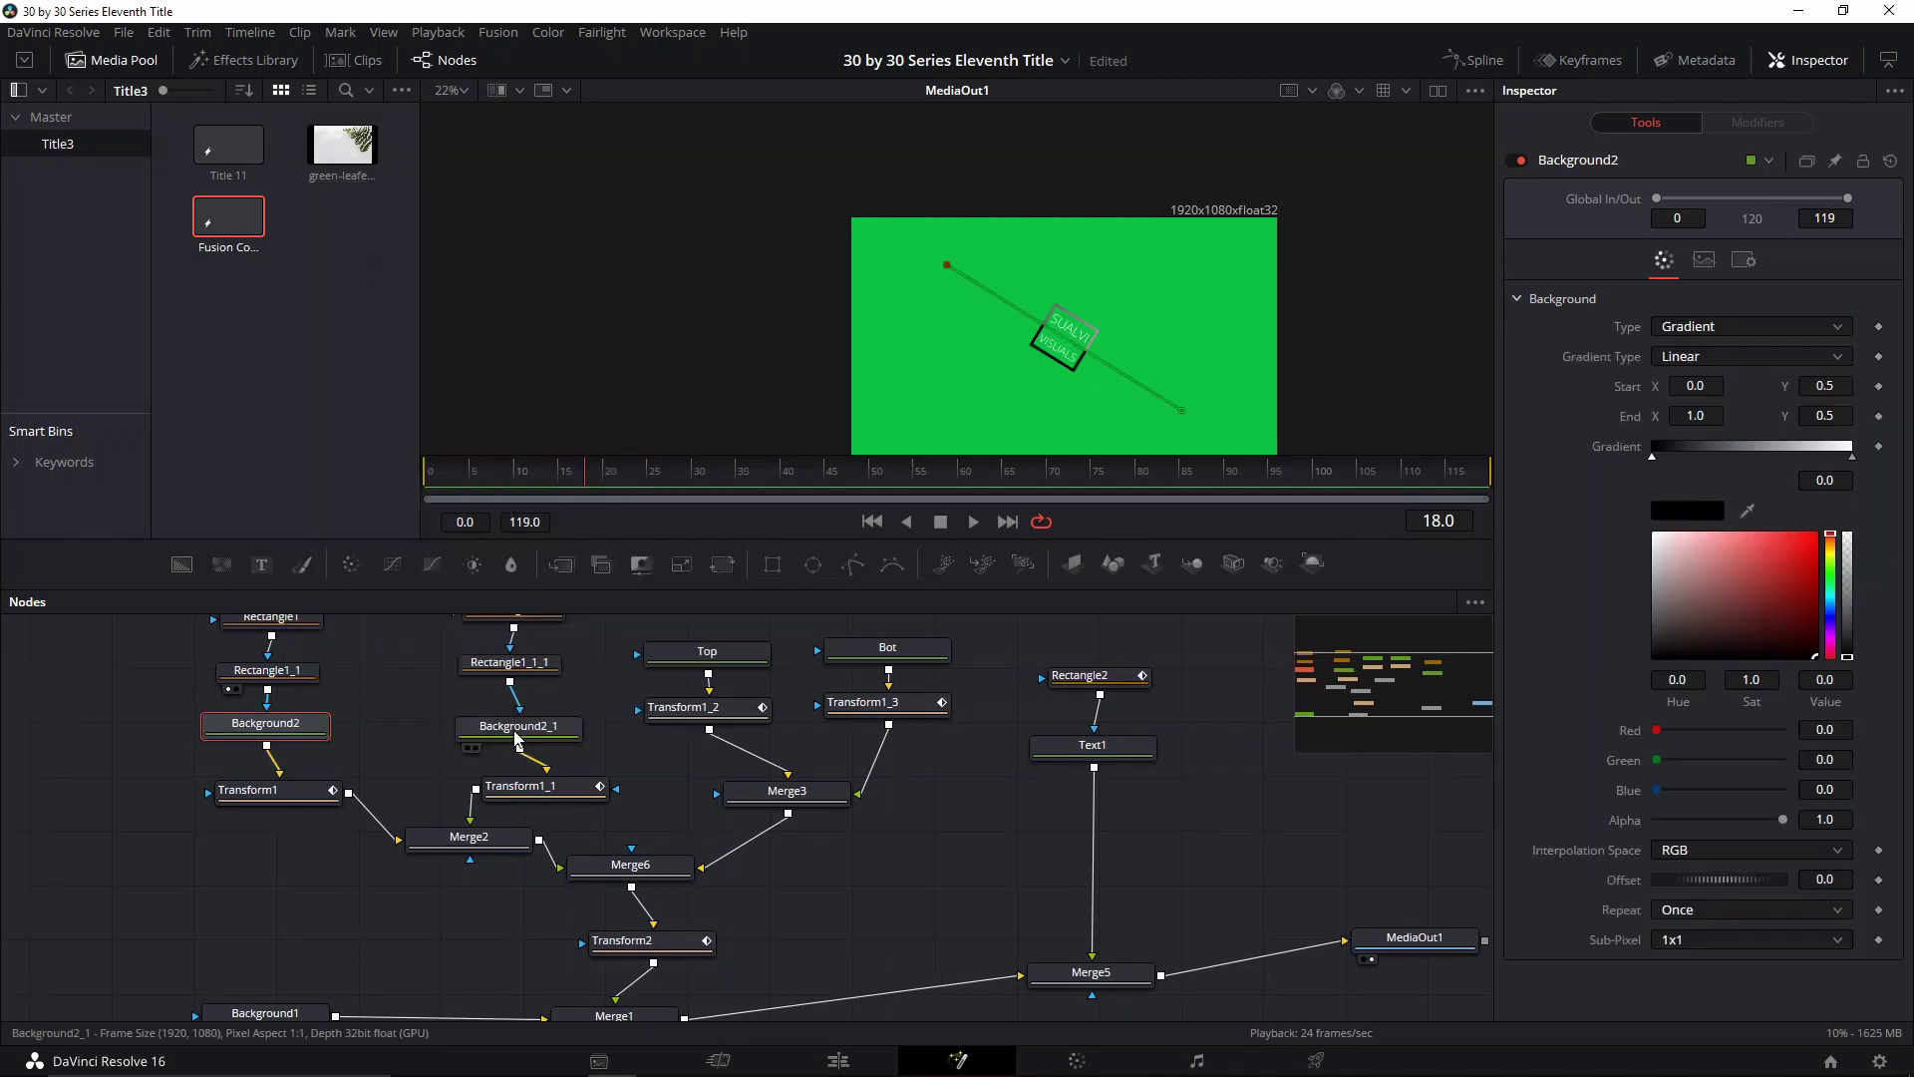
left_click(525, 736)
right_click(526, 736)
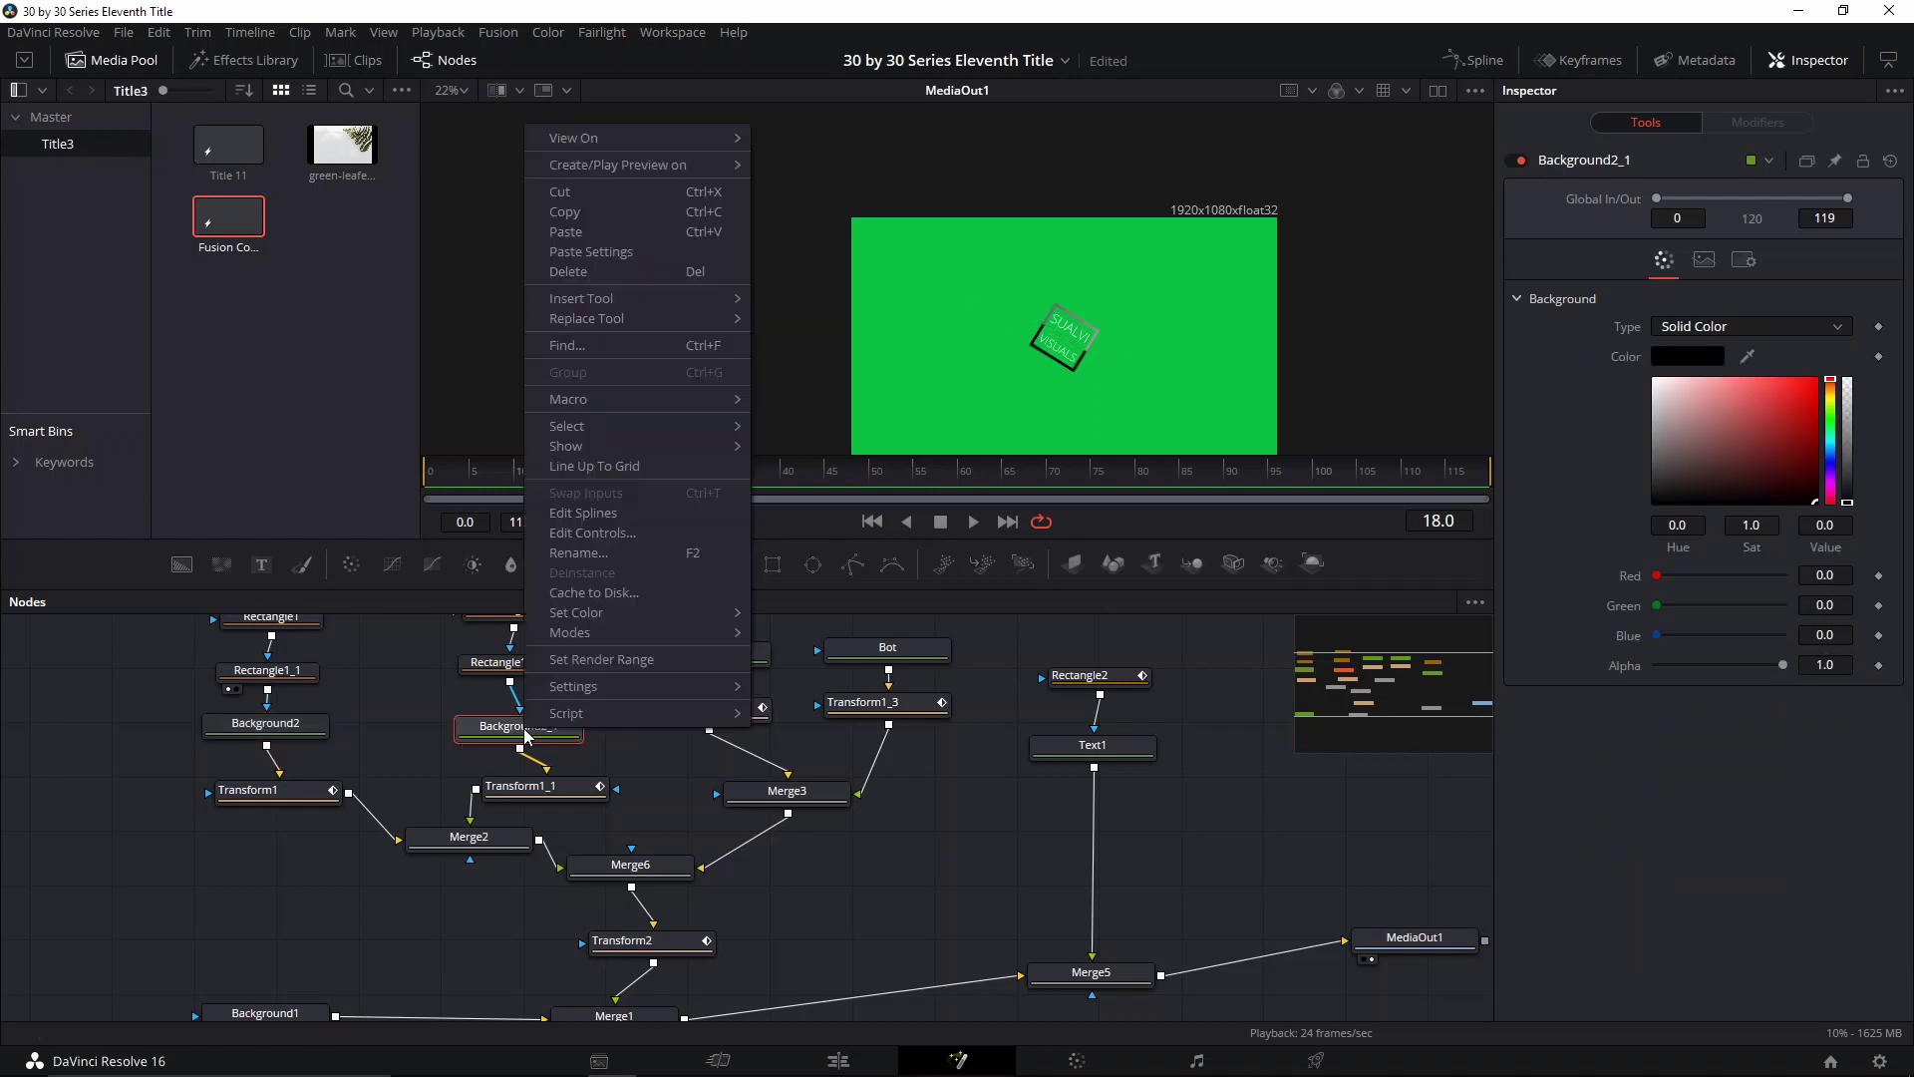
left_click(656, 257)
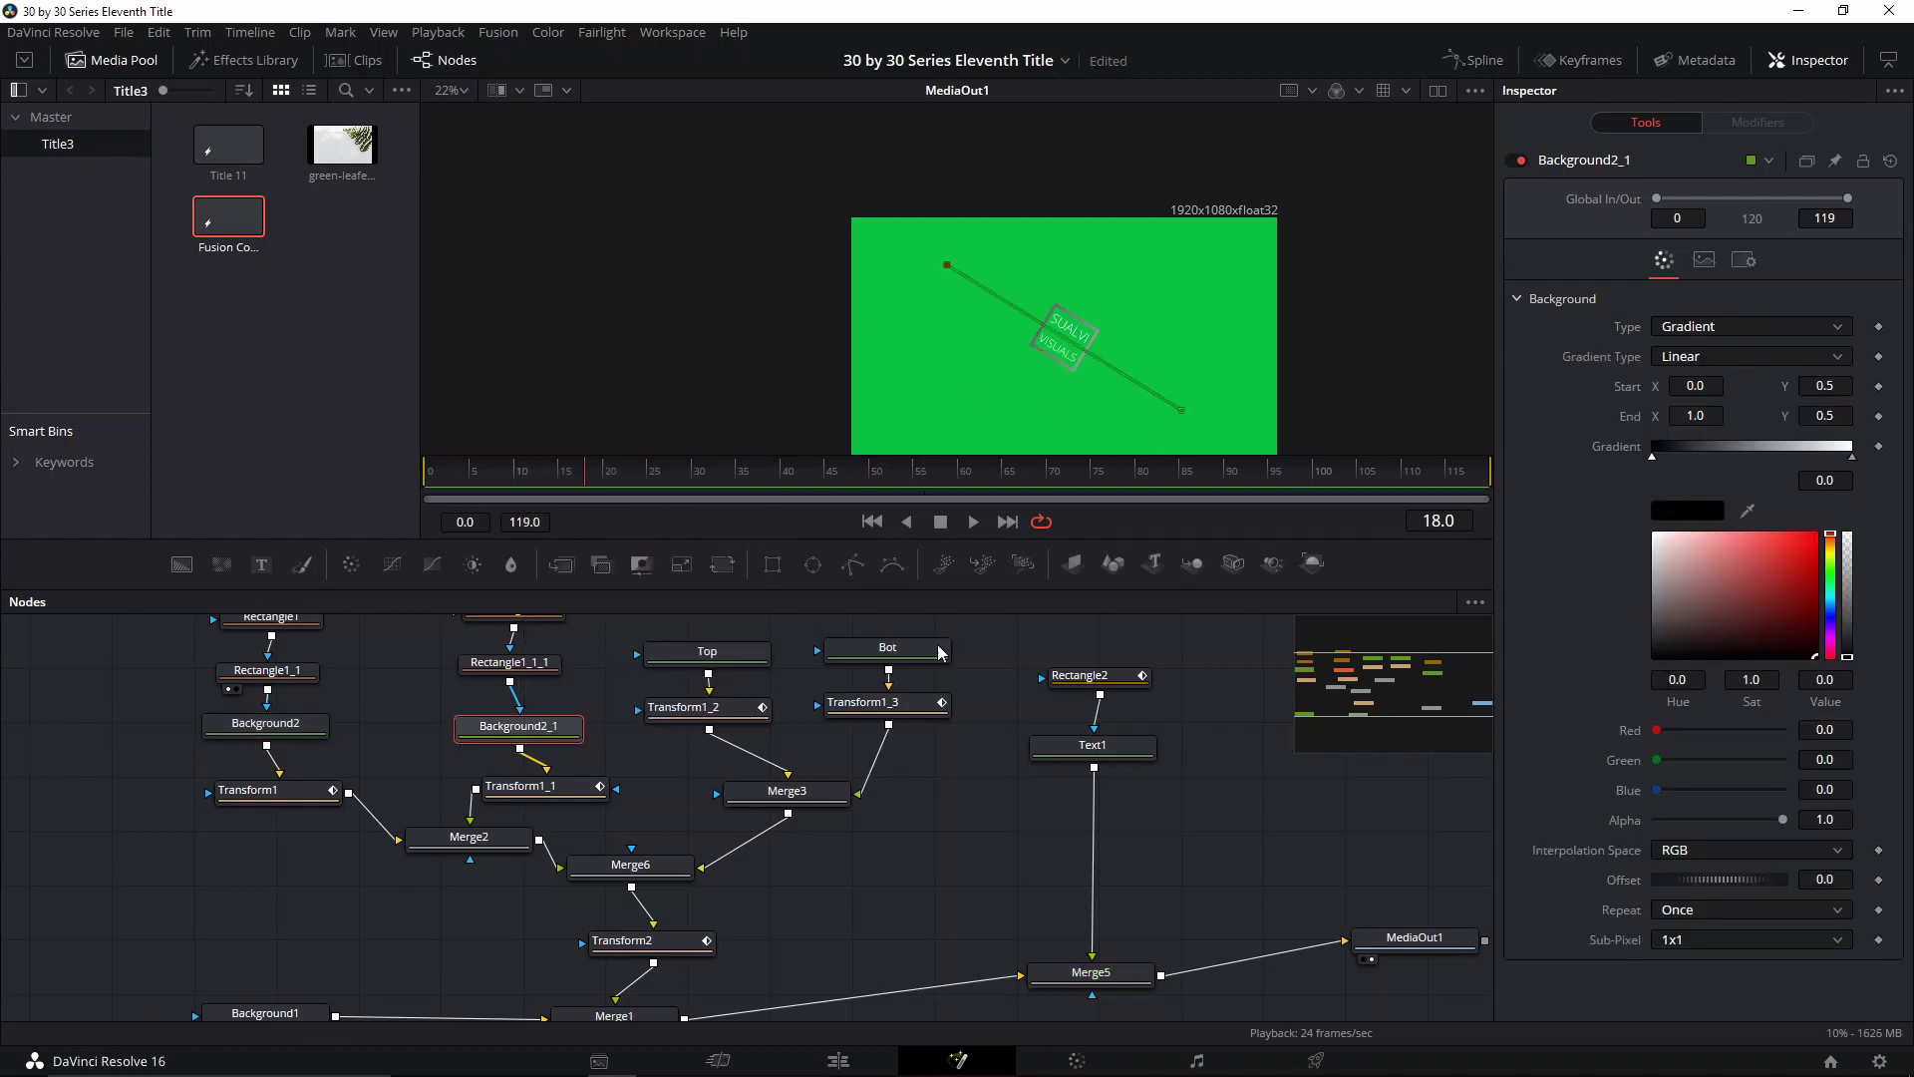
left_click(957, 850)
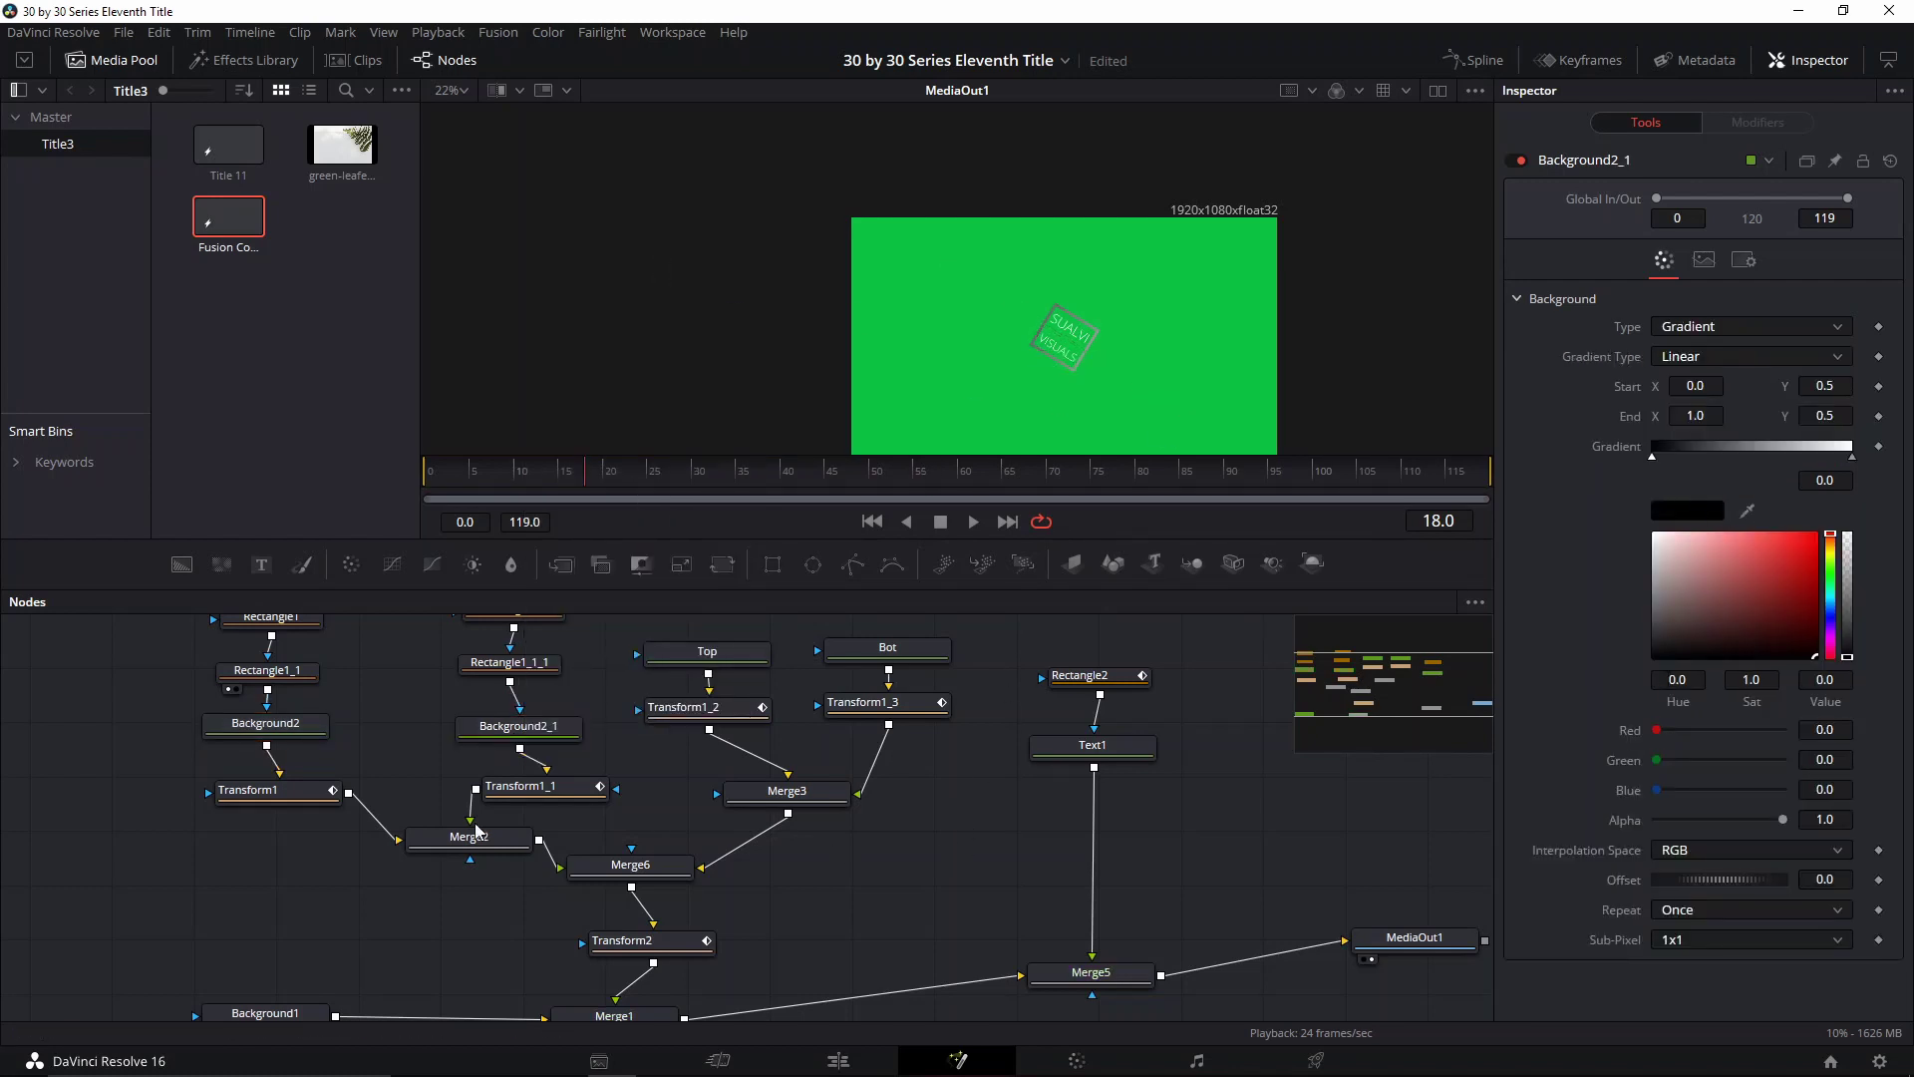
left_click(553, 474)
key("space")
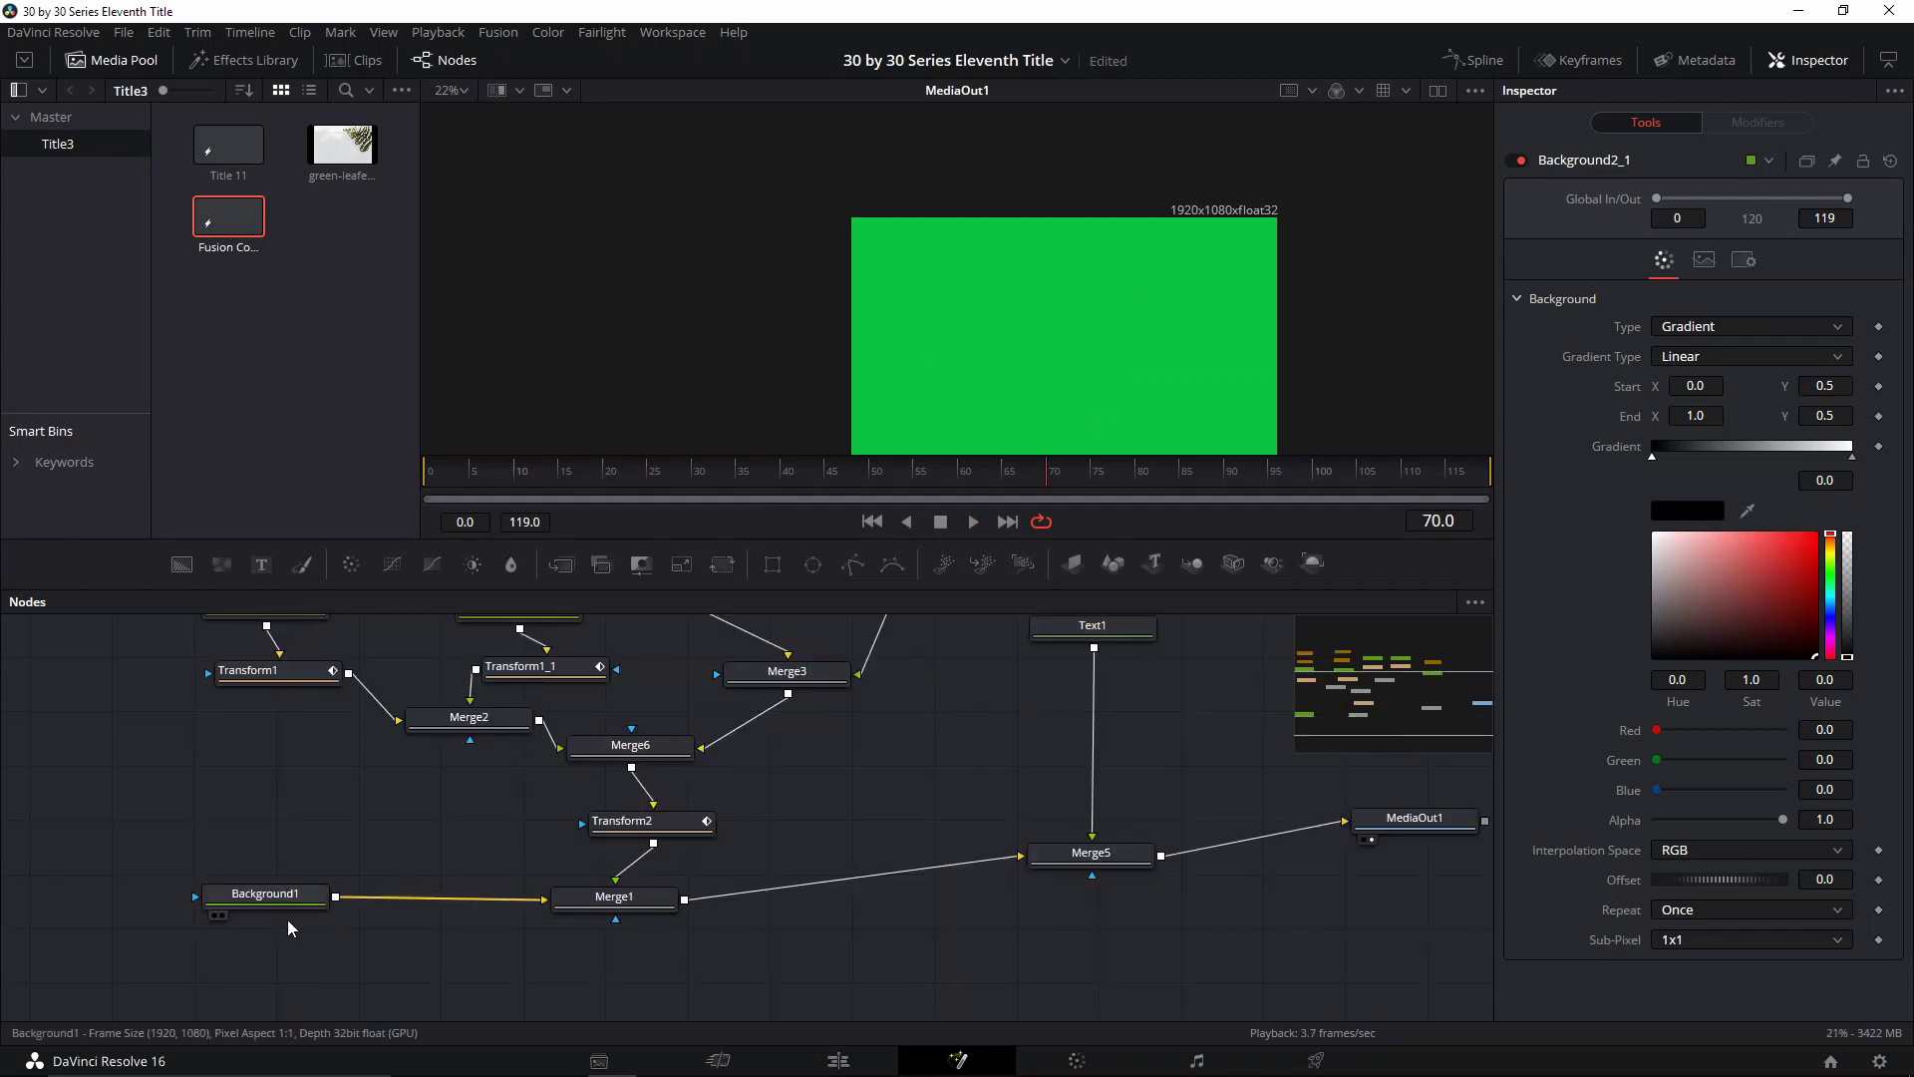
Make Background1 fully transparent by setting its colour to black and its Alpha to 0, and save the project
left_click(270, 900)
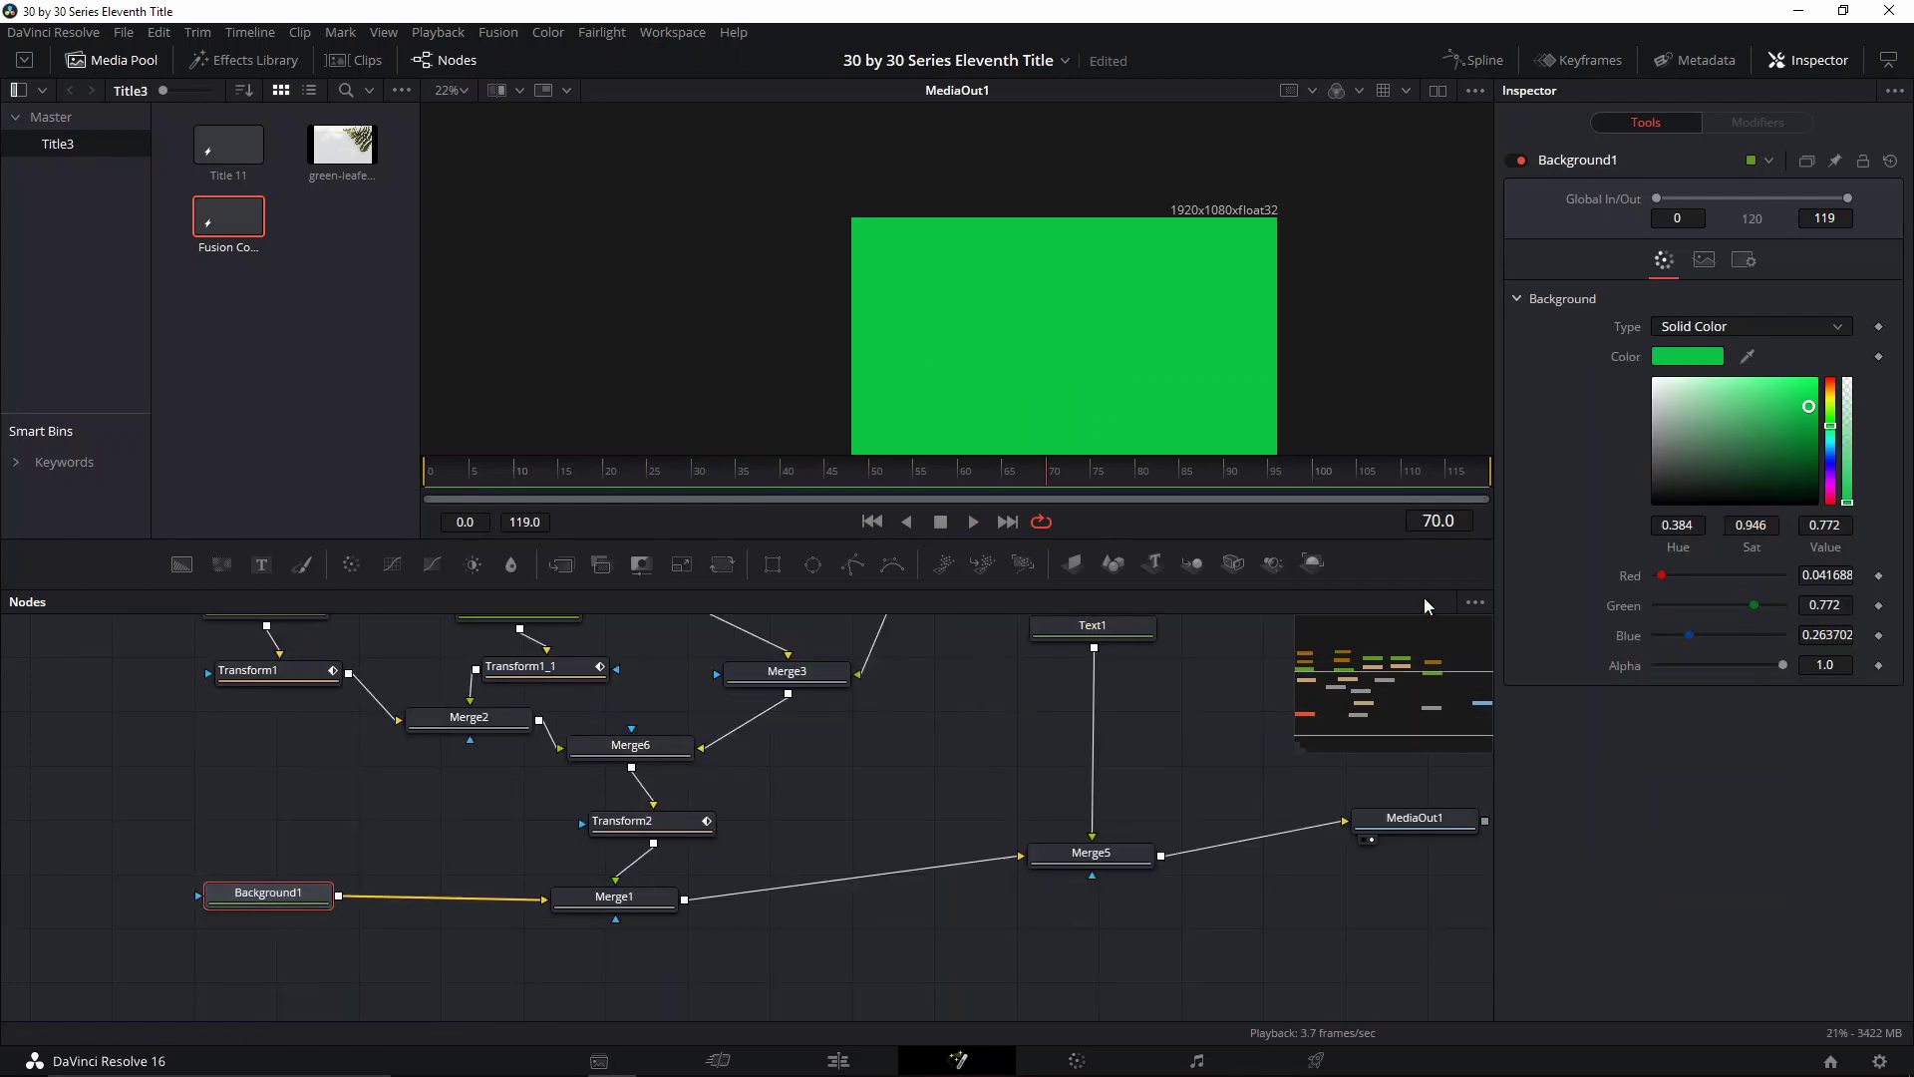
left_click_drag(1785, 453, 1816, 514)
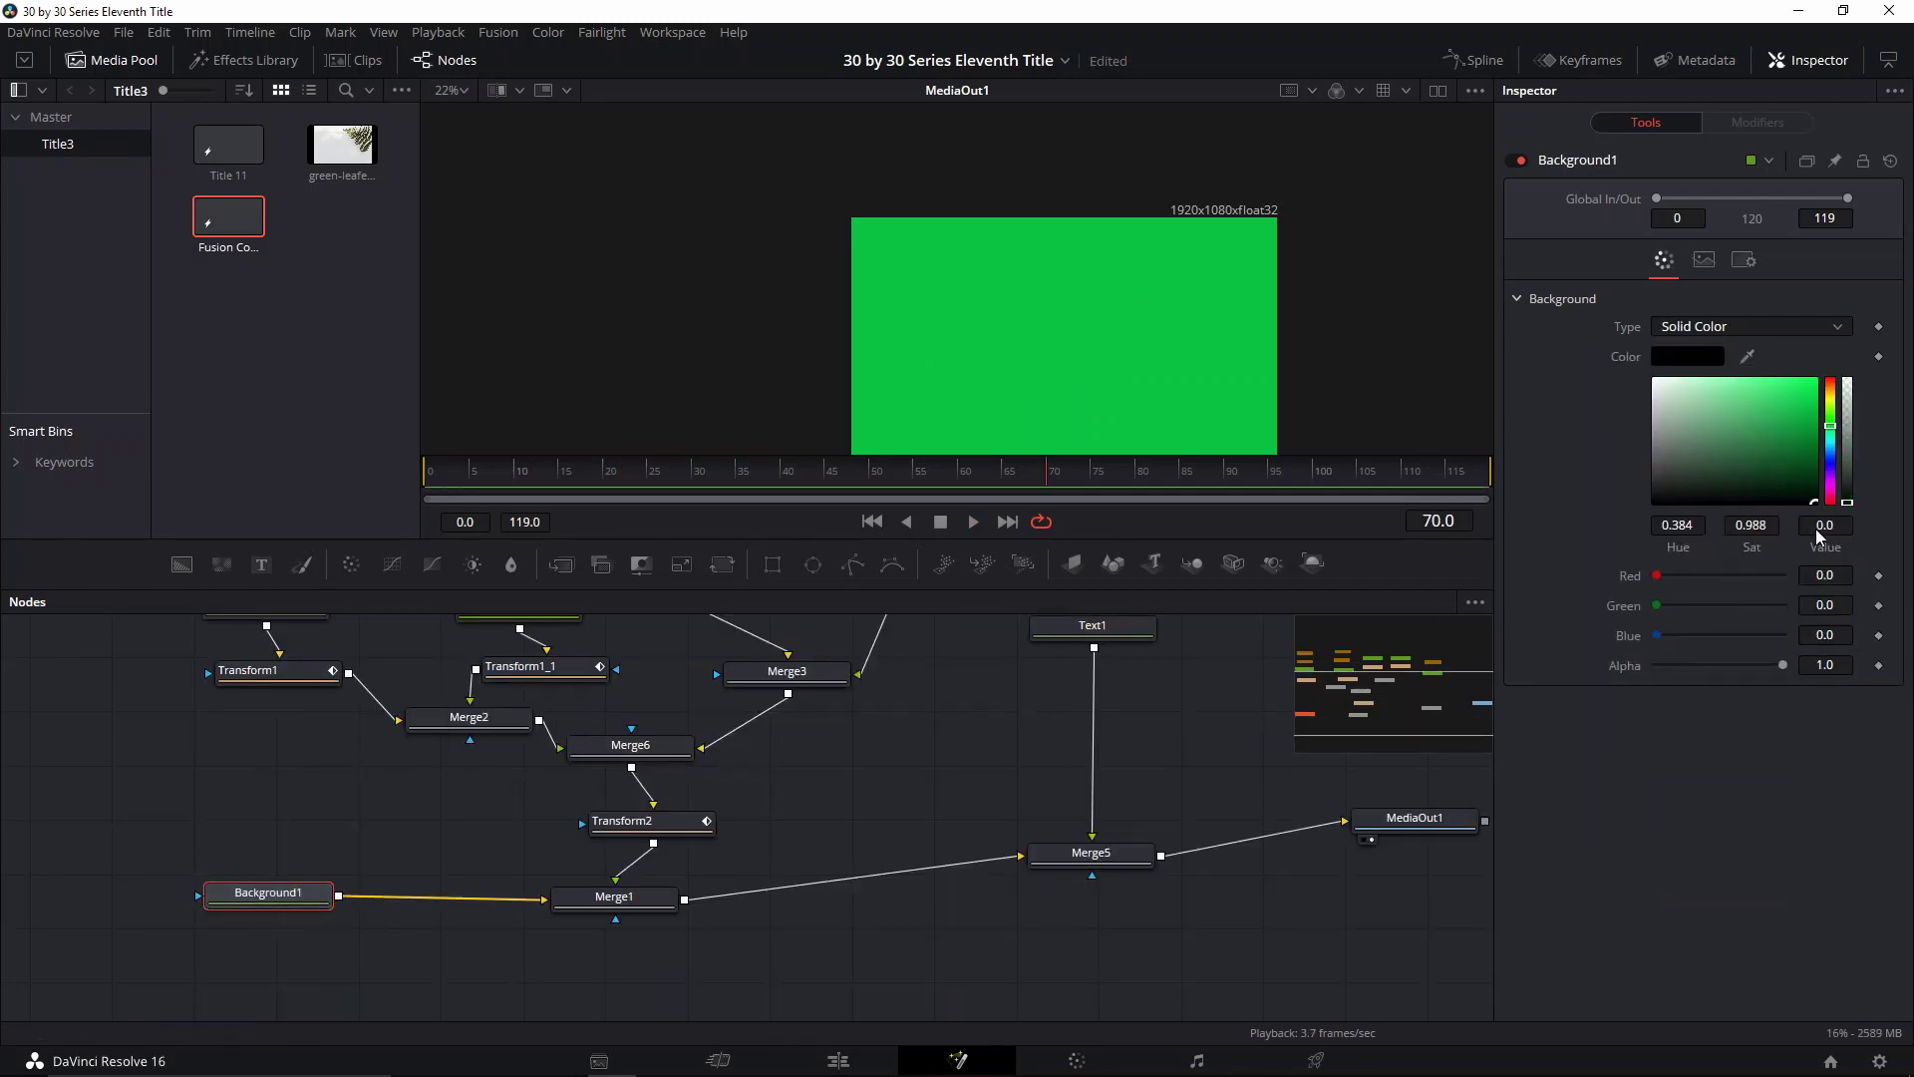
left_click(1782, 666)
left_click_drag(1781, 666, 1611, 676)
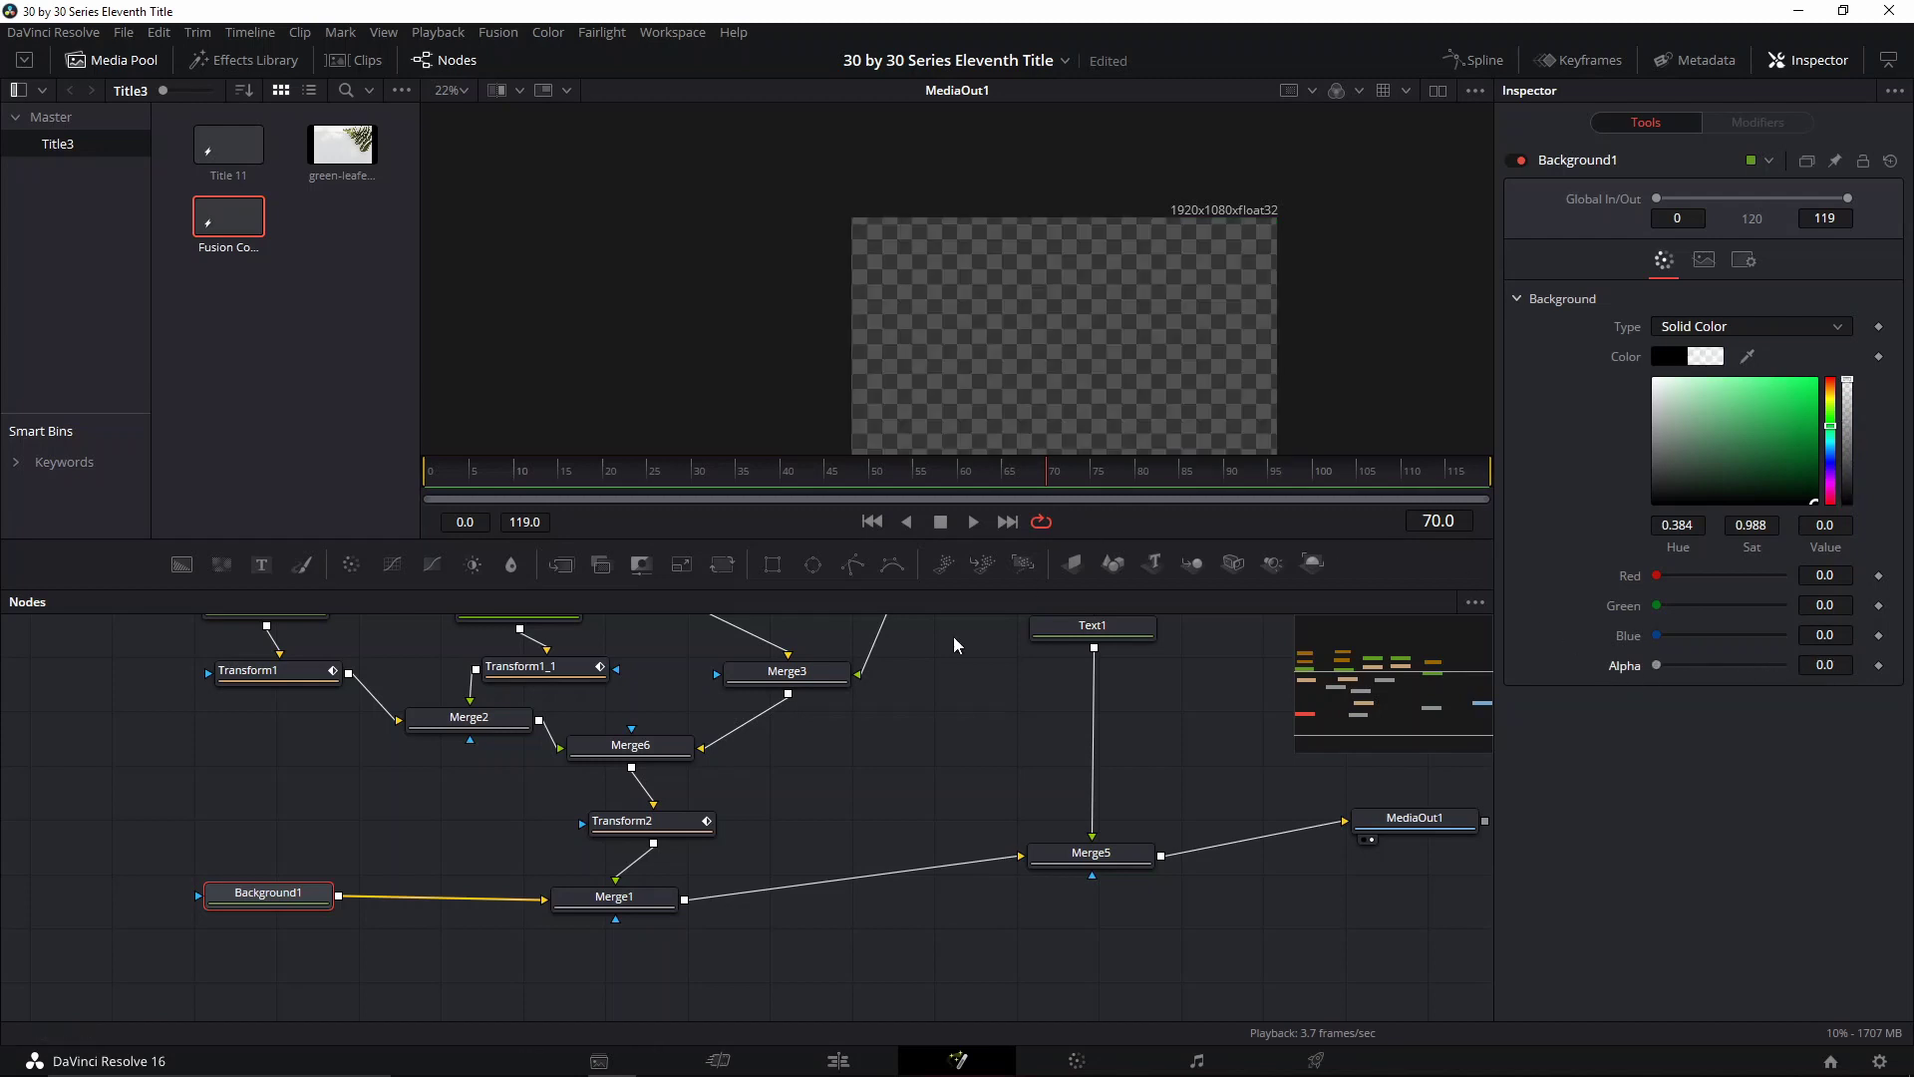
key("ctrl+s")
Place the Fusion composition clip on Video 2 above the fern image in the edit timeline and play the title back
mouse_move(878, 1072)
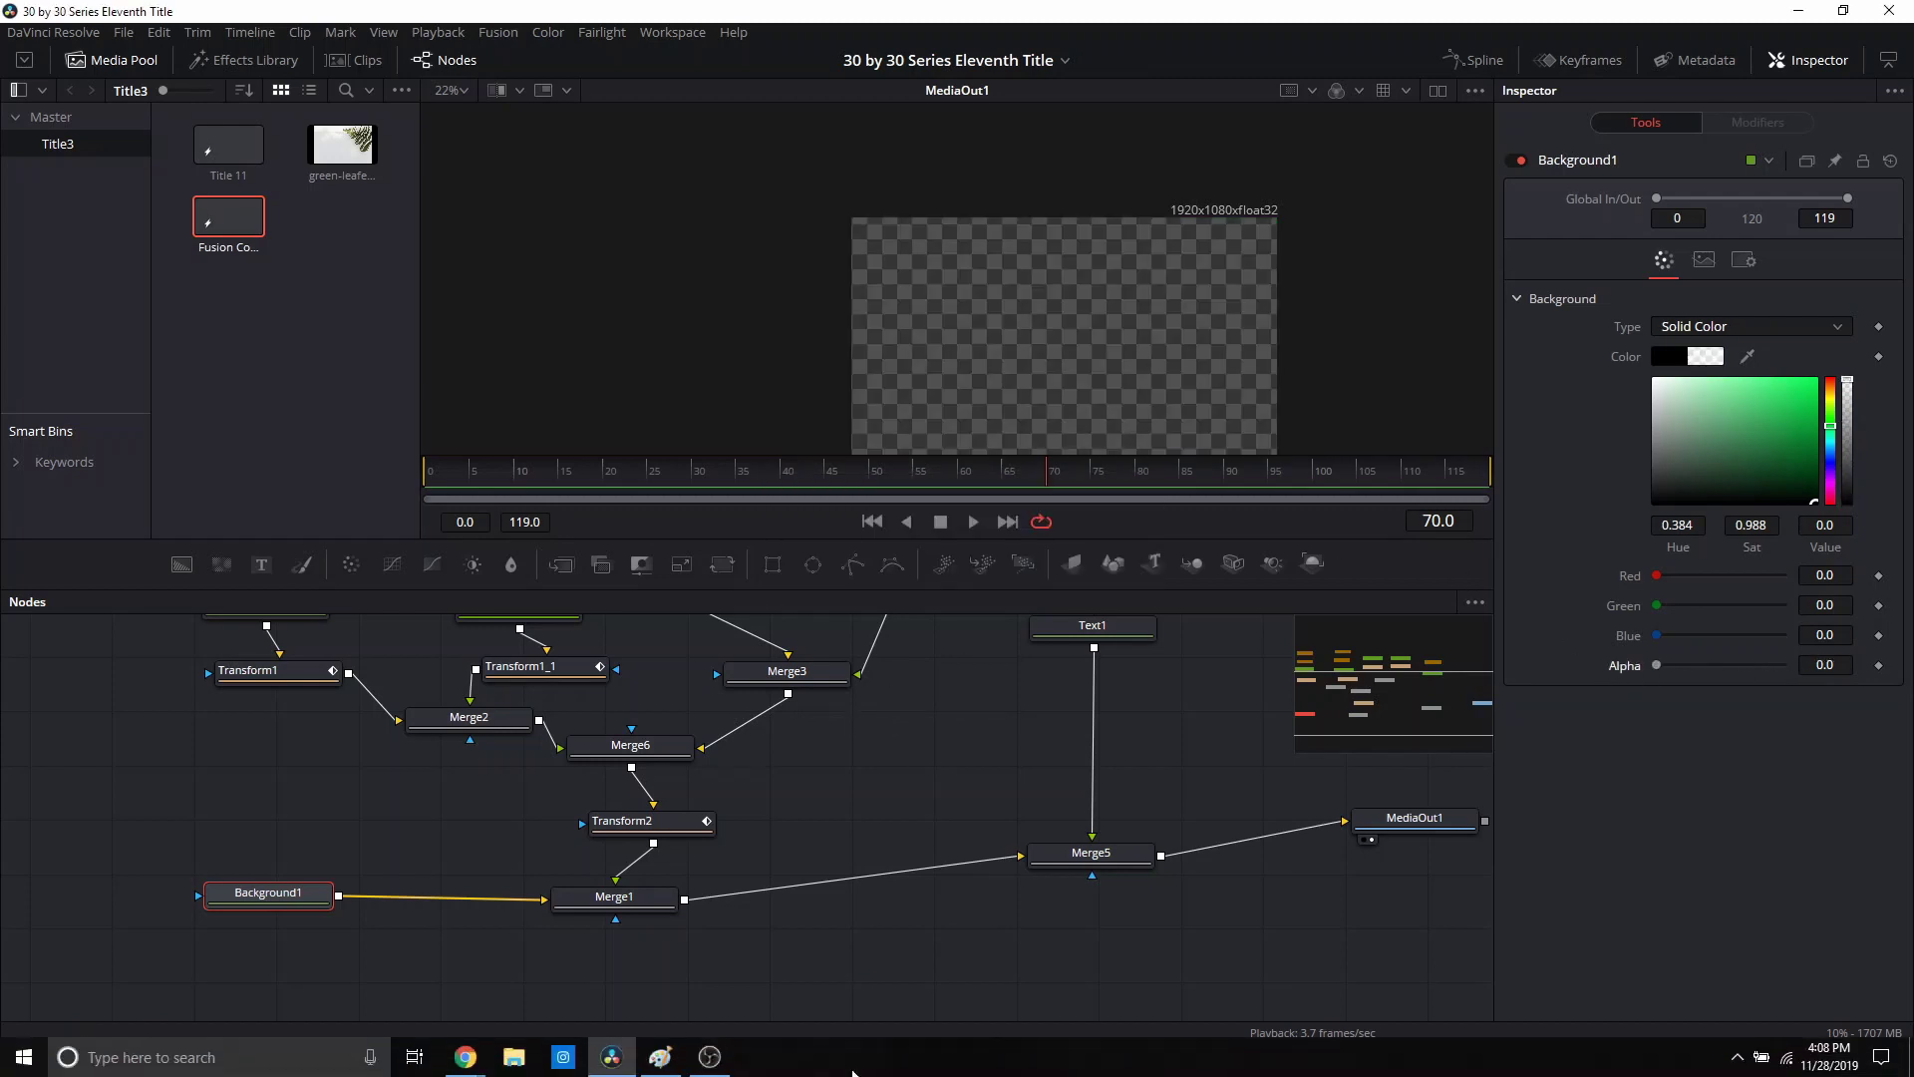
left_click(842, 1059)
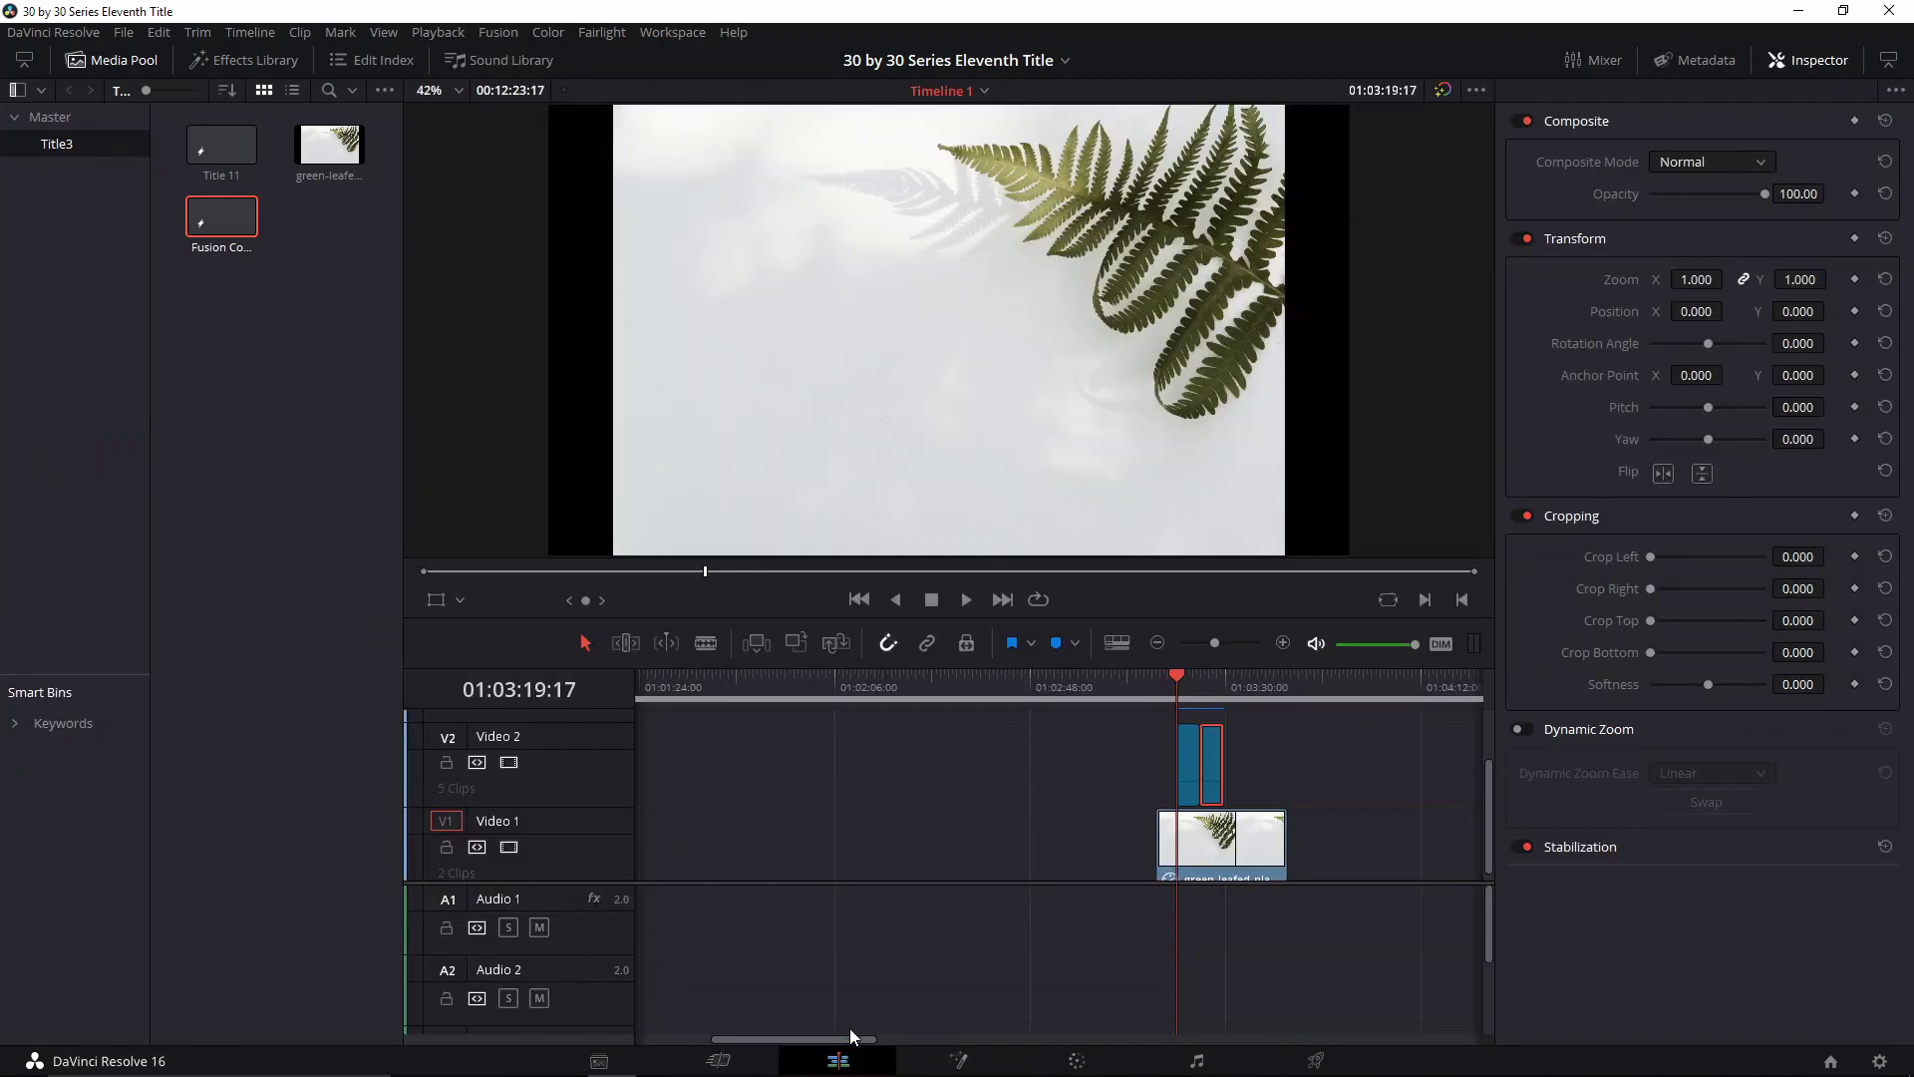
left_click_drag(228, 221, 1252, 800)
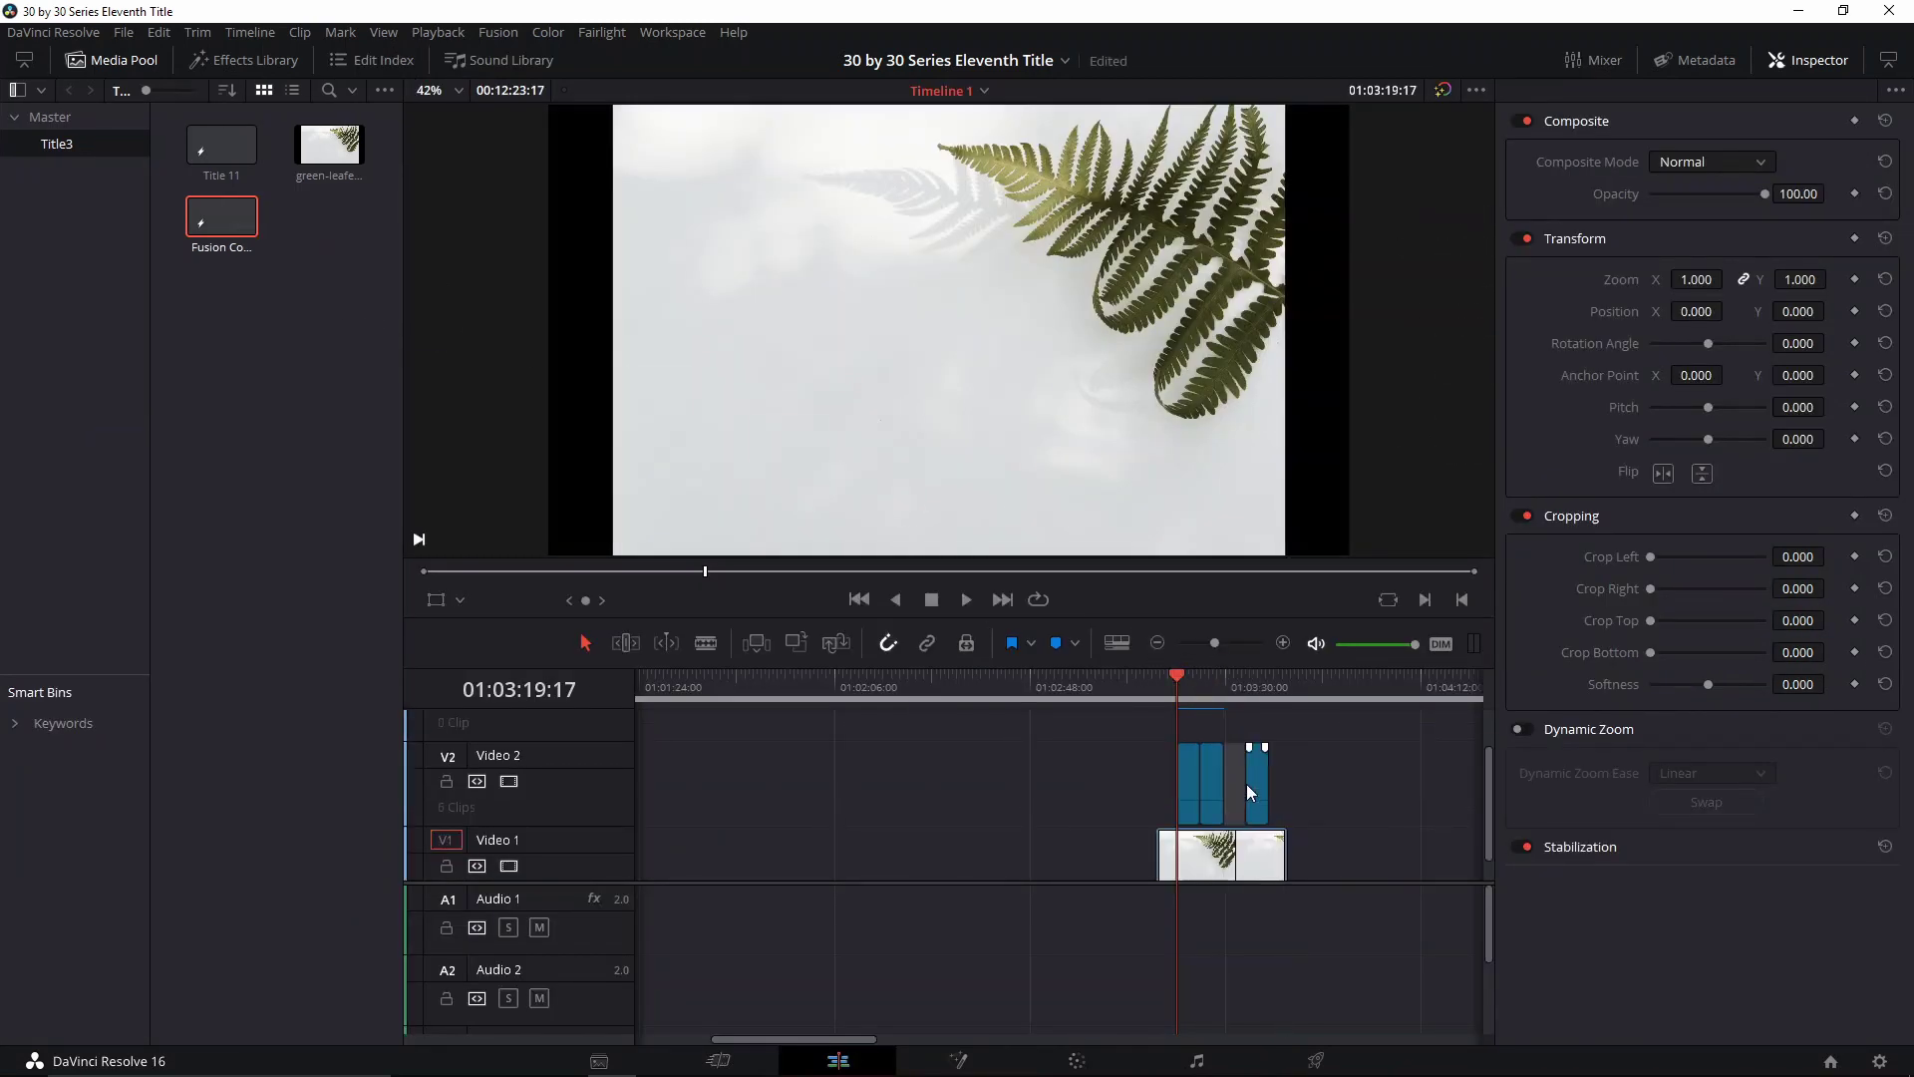
key("space")
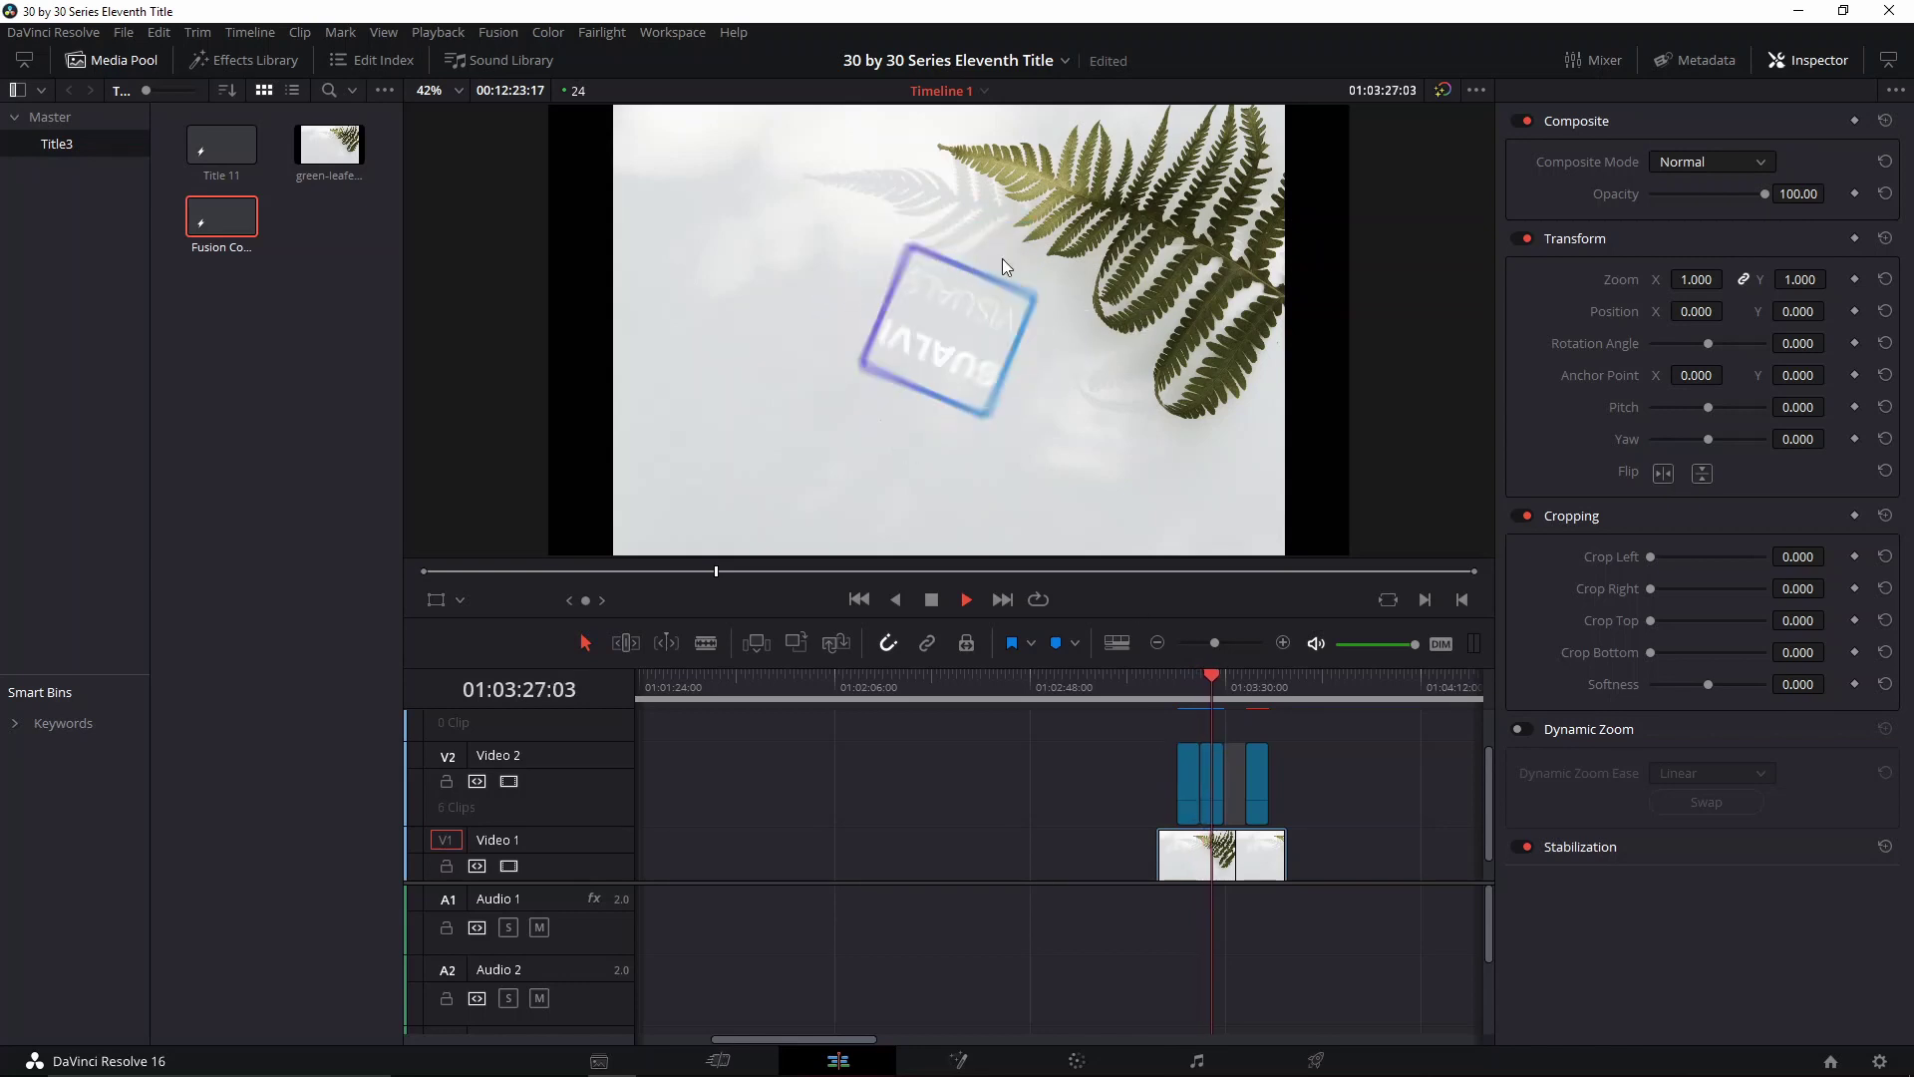
left_click(1247, 680)
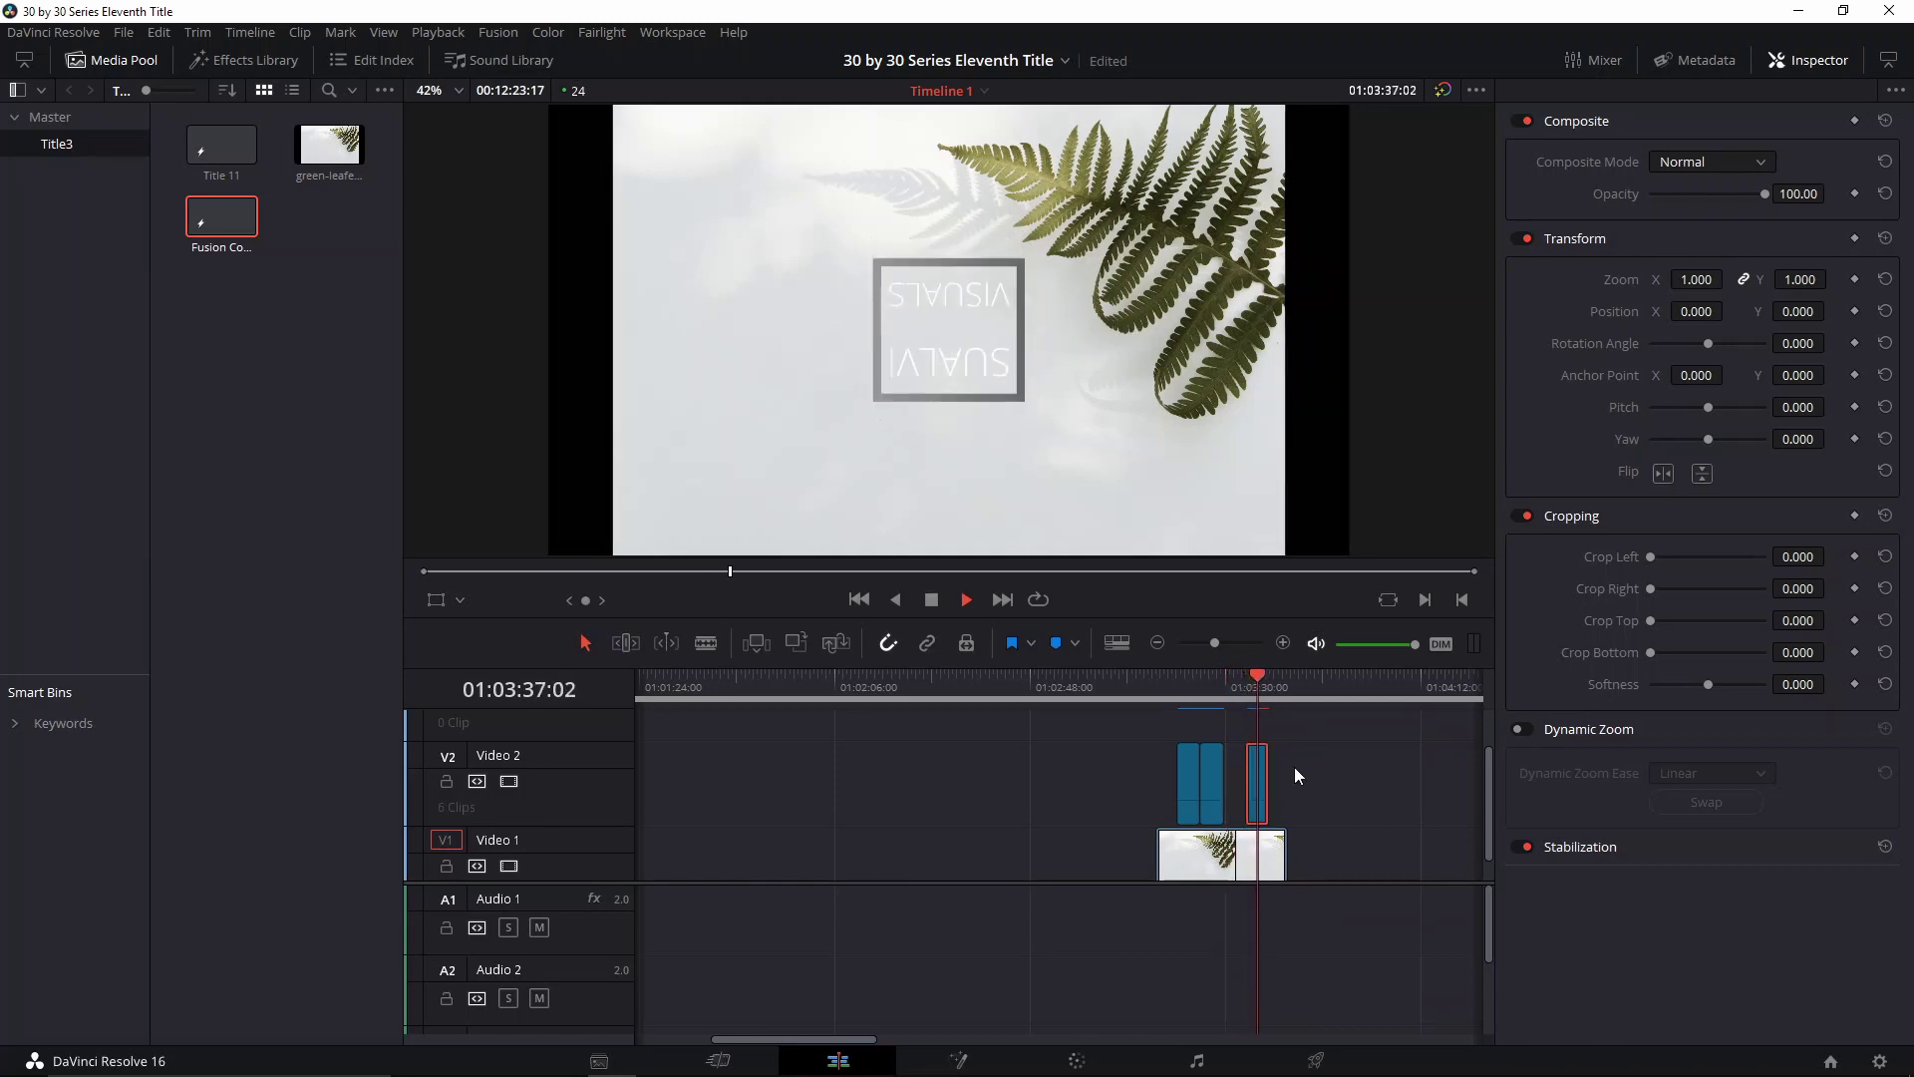
key("Up")
key("space")
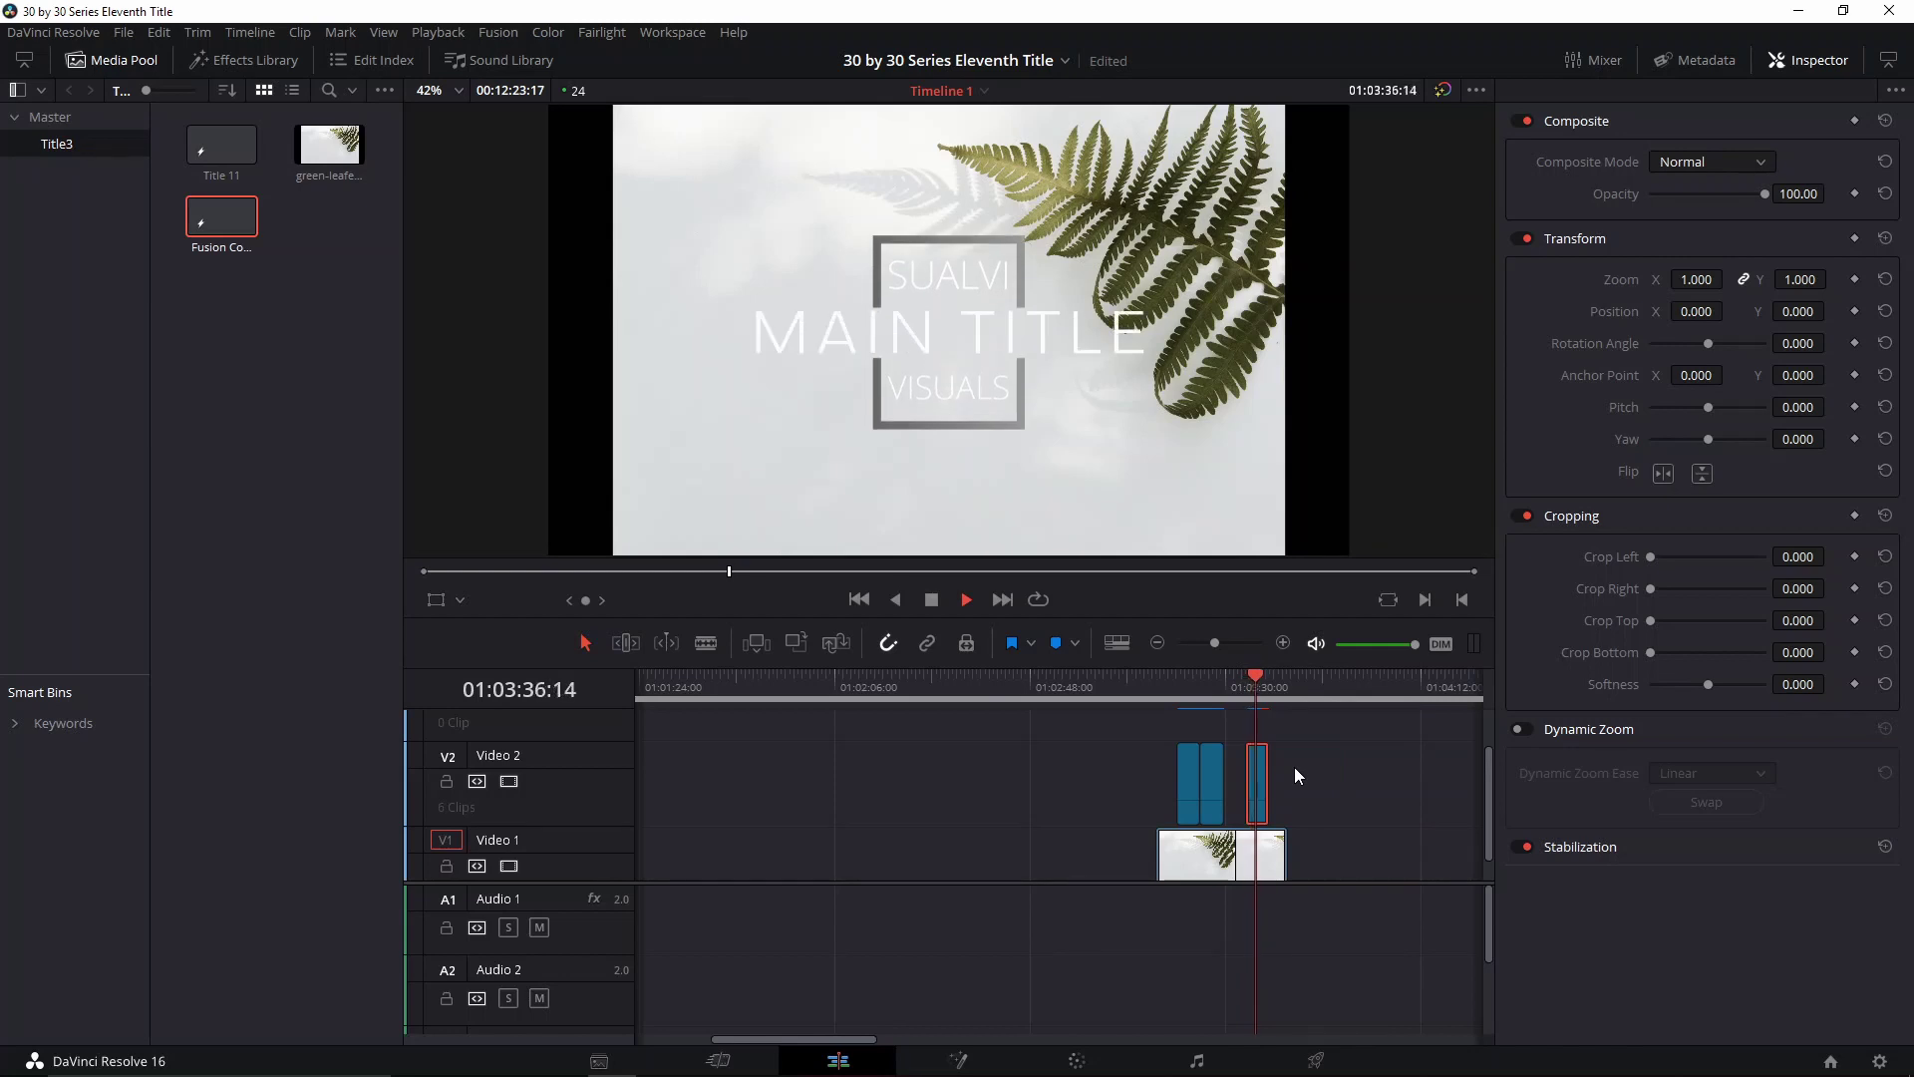